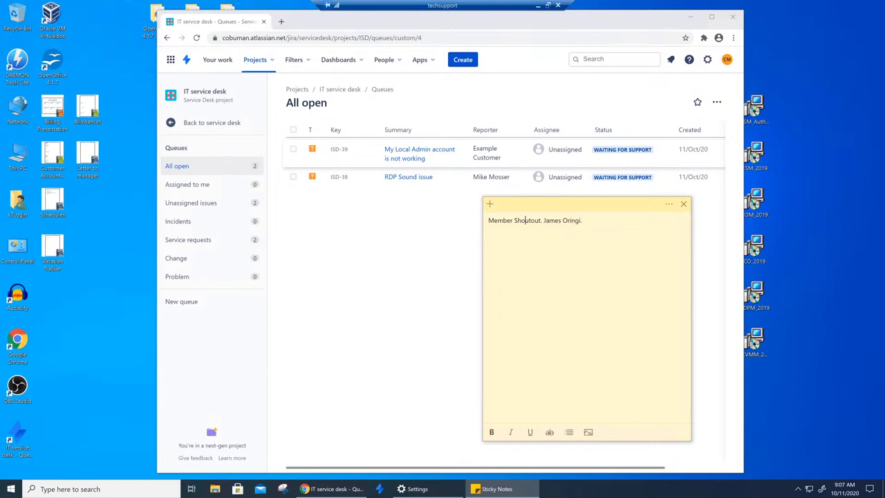
Step: Open ticket ISD-38, 'RDP Sound issue', from the queue
key("space")
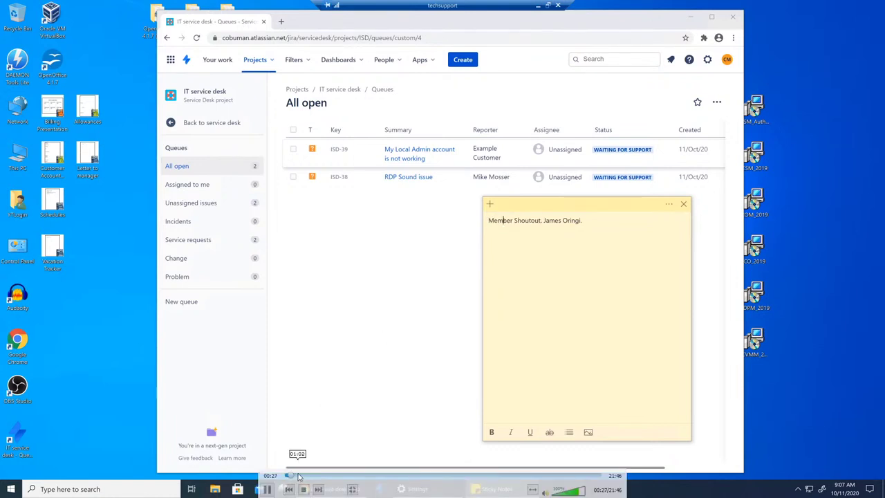
left_click(295, 476)
left_click(320, 383)
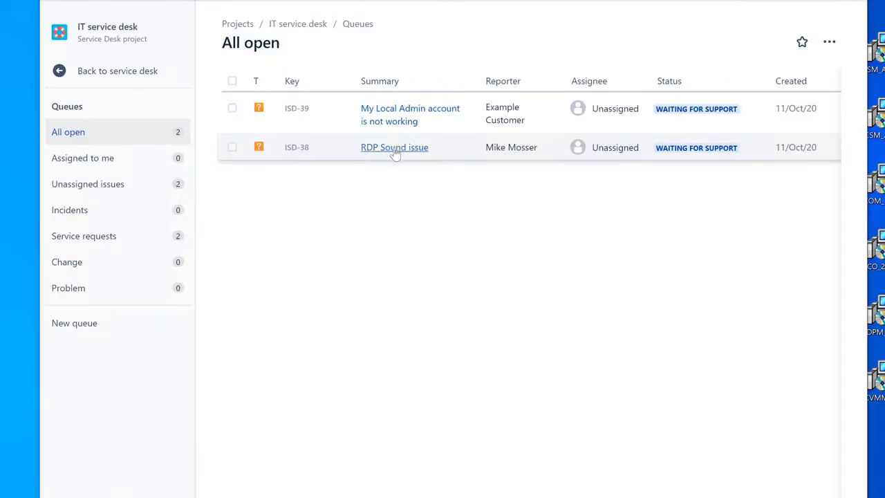
left_click(396, 148)
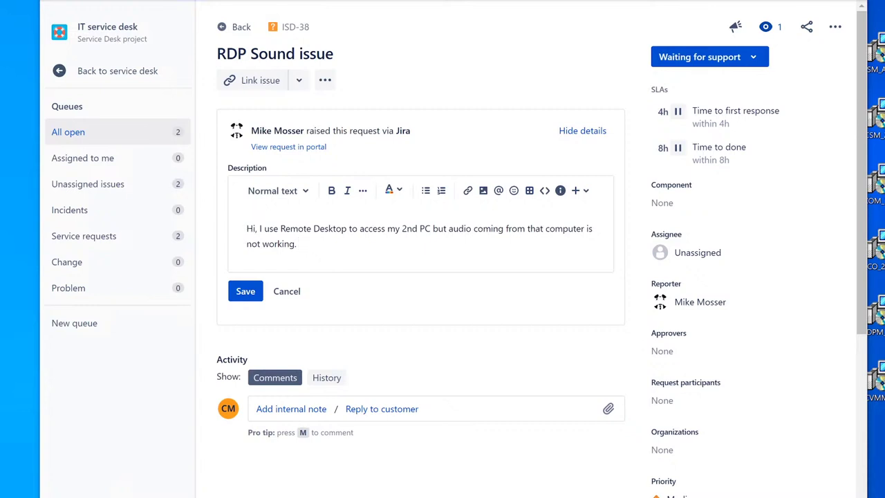
Step: Highlight the description's phrases about accessing the 2nd PC, the audio problem and 'Remote Desktop'
triple_click(298, 242)
left_click(336, 228)
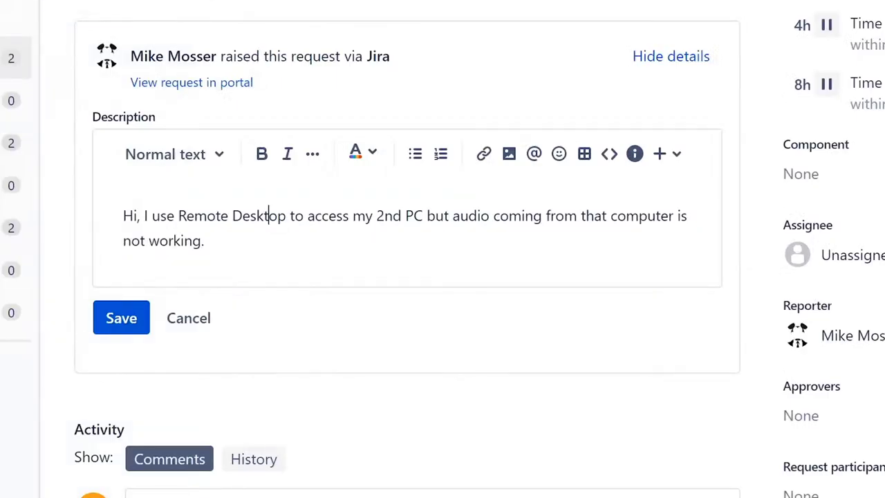
left_click_drag(232, 215, 208, 240)
left_click(436, 216)
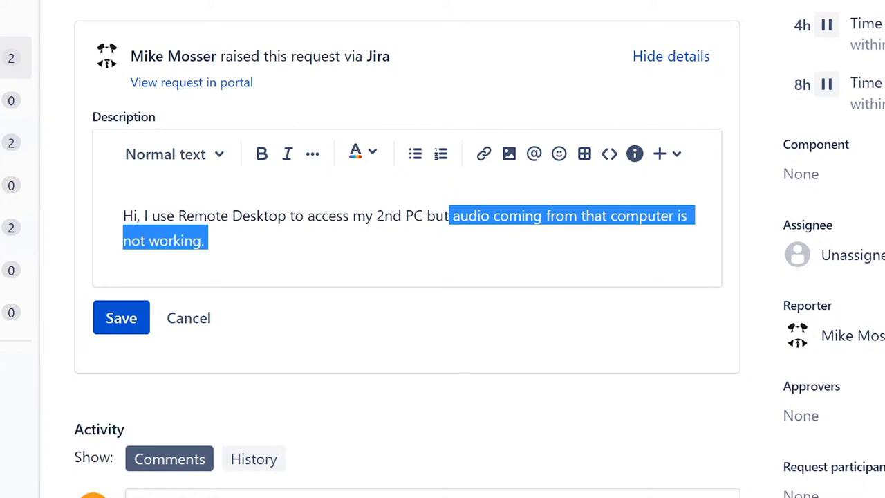
left_click(208, 240)
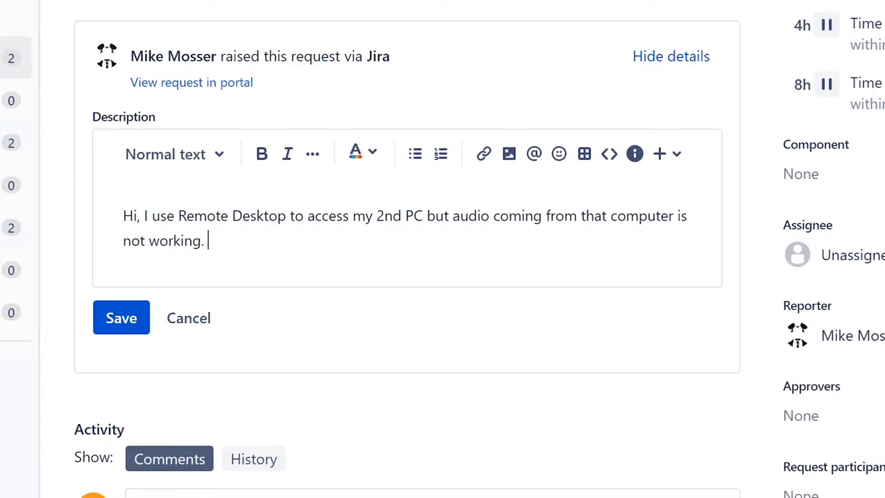
left_click_drag(178, 216, 285, 216)
left_click(375, 216)
left_click_drag(376, 216, 423, 215)
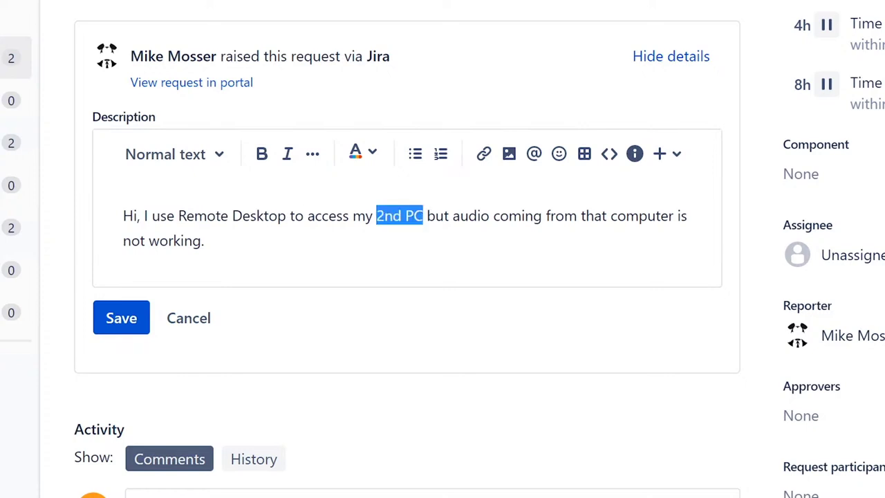
left_click(207, 240)
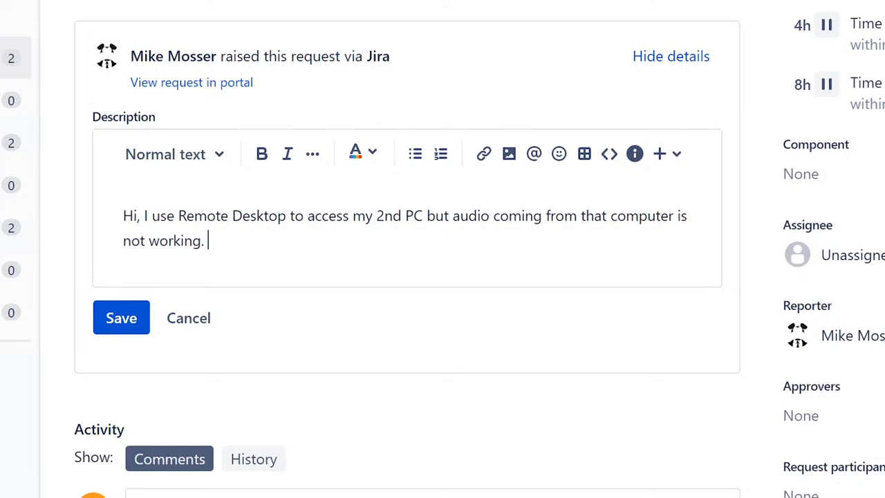
Step: Re-highlight 'Remote Desktop', '2nd PC' and the sentence about audio not working
left_click_drag(178, 216, 286, 216)
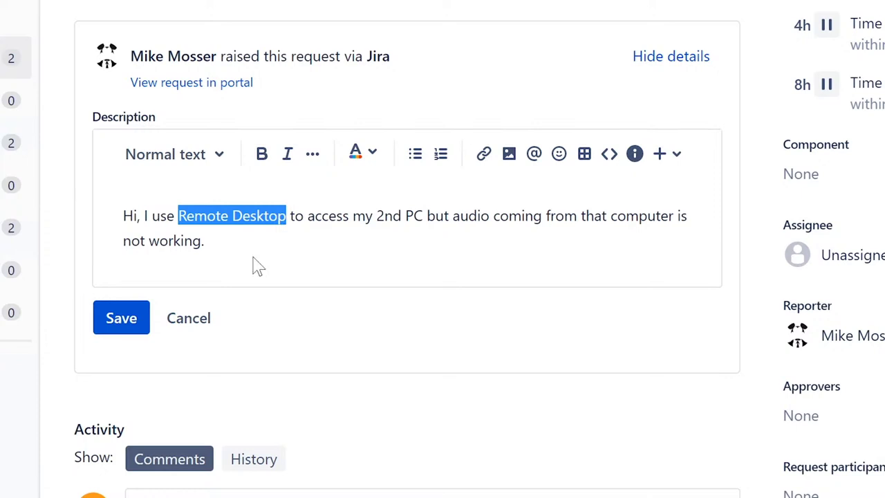
left_click(207, 240)
left_click_drag(423, 216, 376, 216)
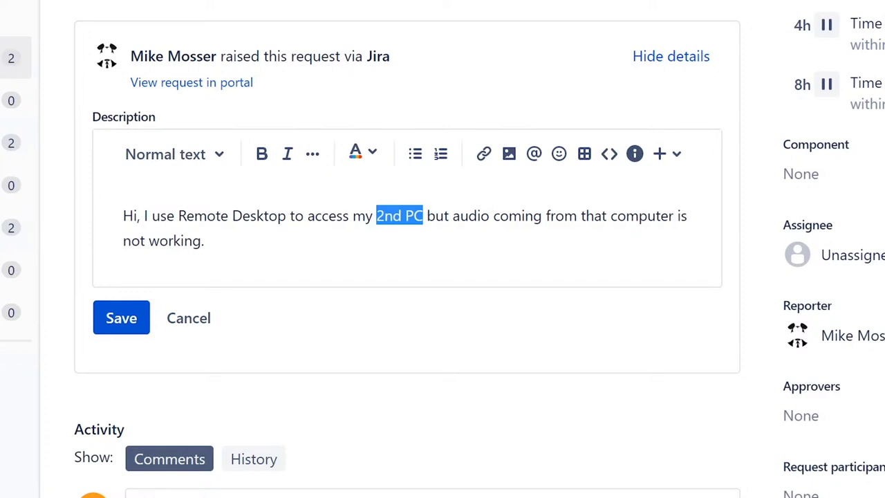
left_click(208, 240)
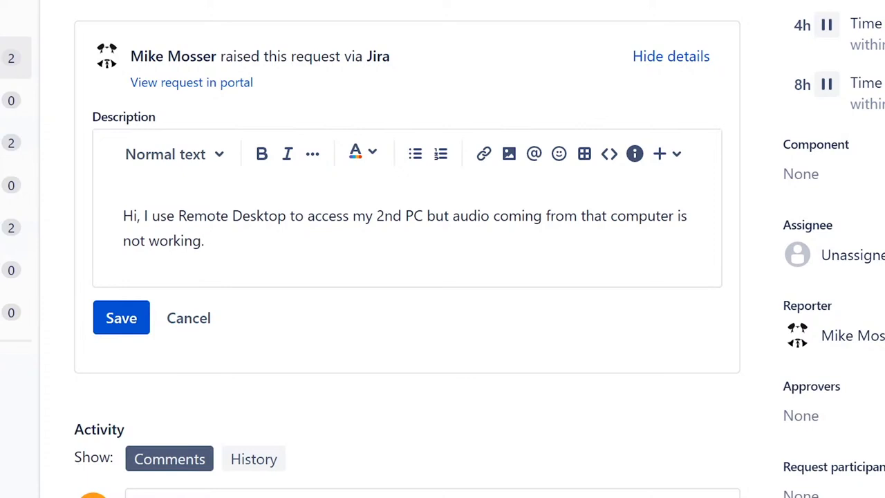
left_click_drag(179, 216, 285, 216)
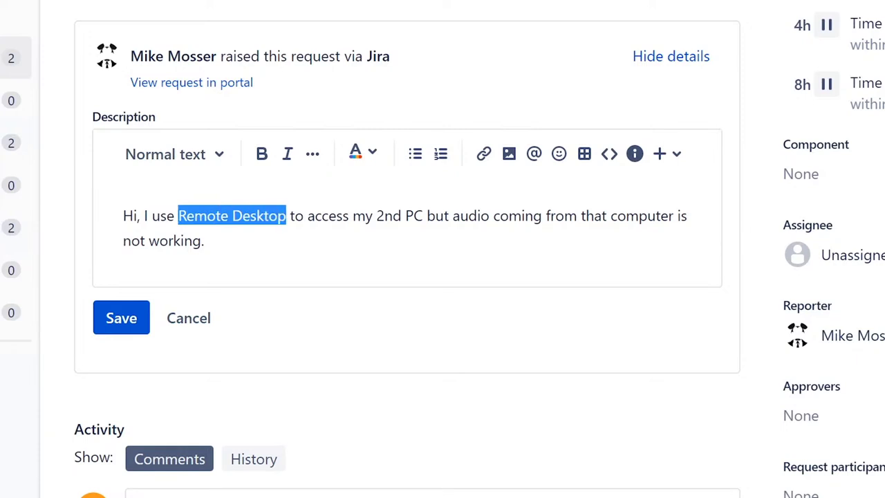
left_click_drag(373, 216, 673, 216)
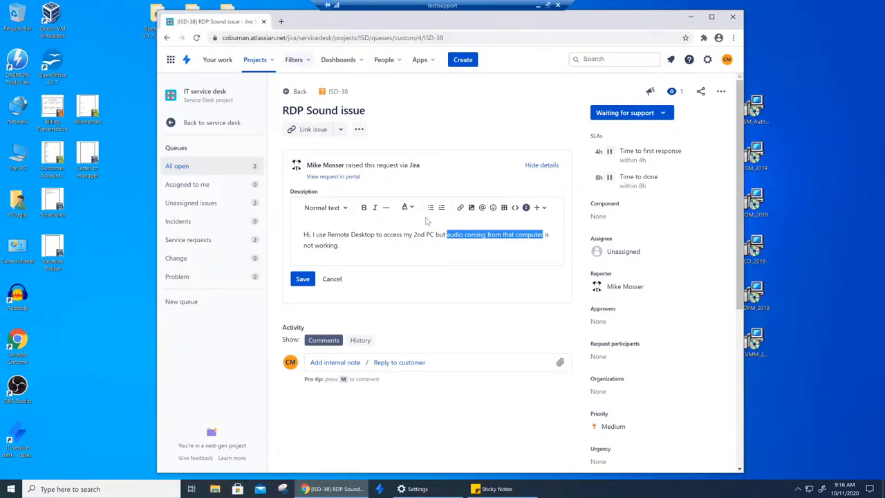
left_click(495, 235)
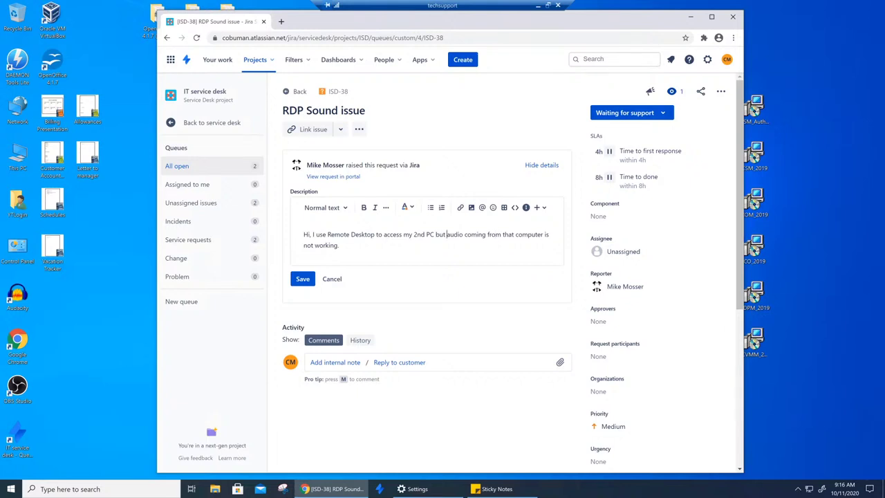
left_click_drag(446, 235, 340, 245)
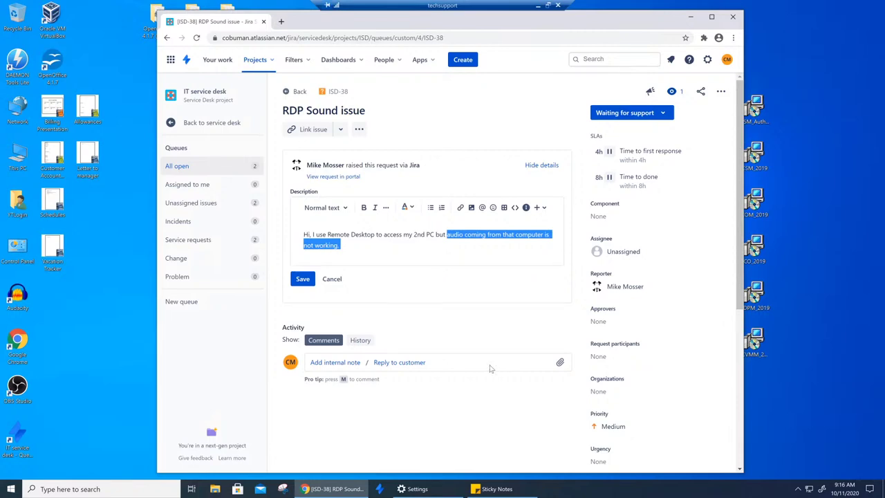
left_click(145, 486)
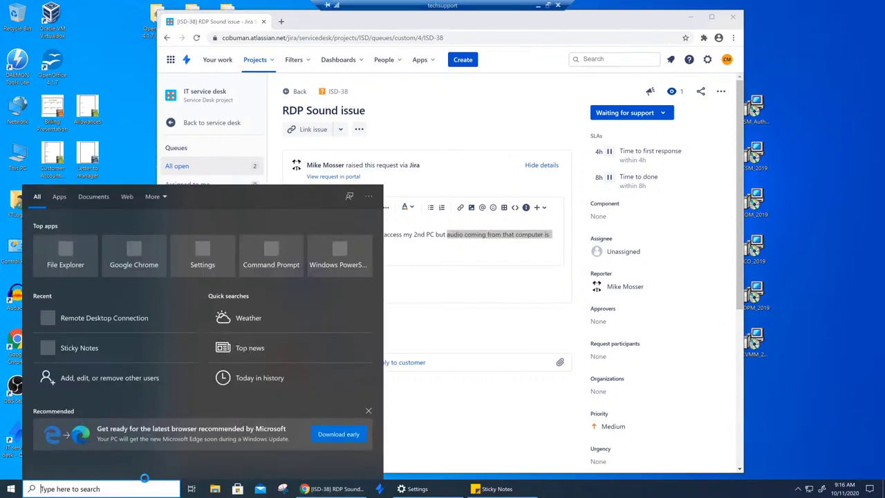
Step: Launch Remote Desktop Connection and check Local Resources remote audio is set to play on this computer
type("remote")
key("Return")
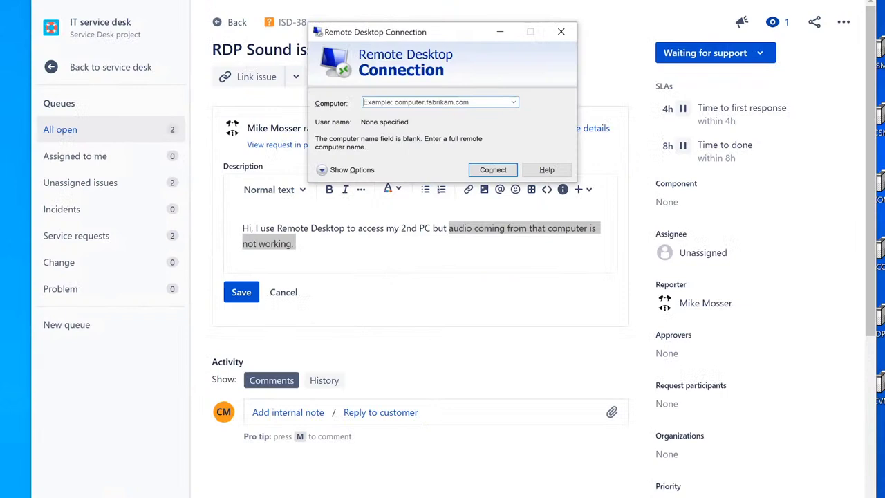
left_click_drag(459, 34, 456, 164)
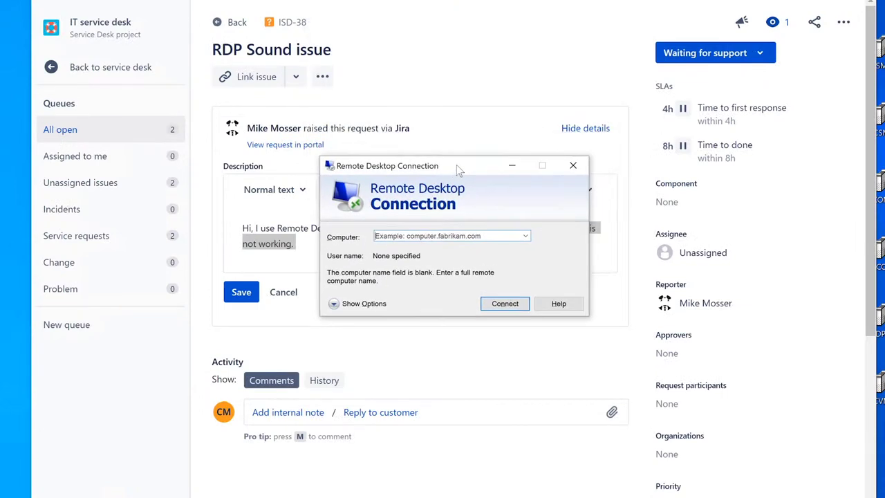
left_click(354, 304)
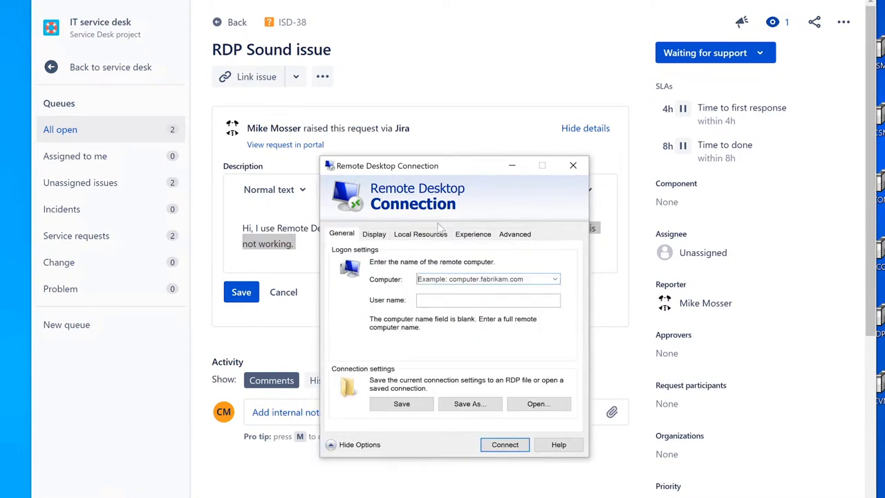
left_click_drag(461, 166, 453, 105)
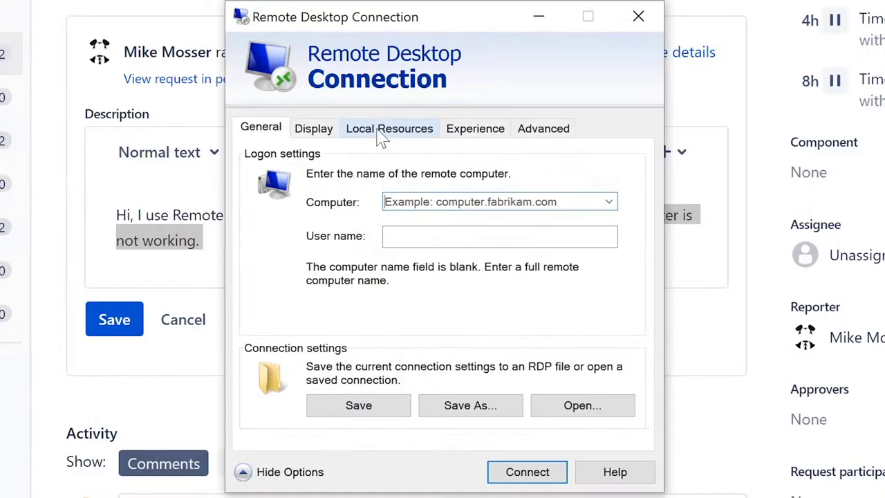
left_click(382, 138)
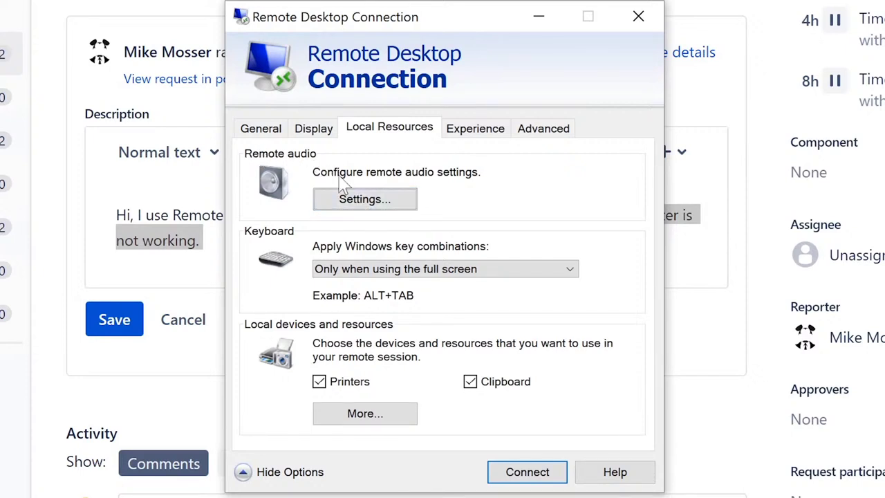
left_click(359, 209)
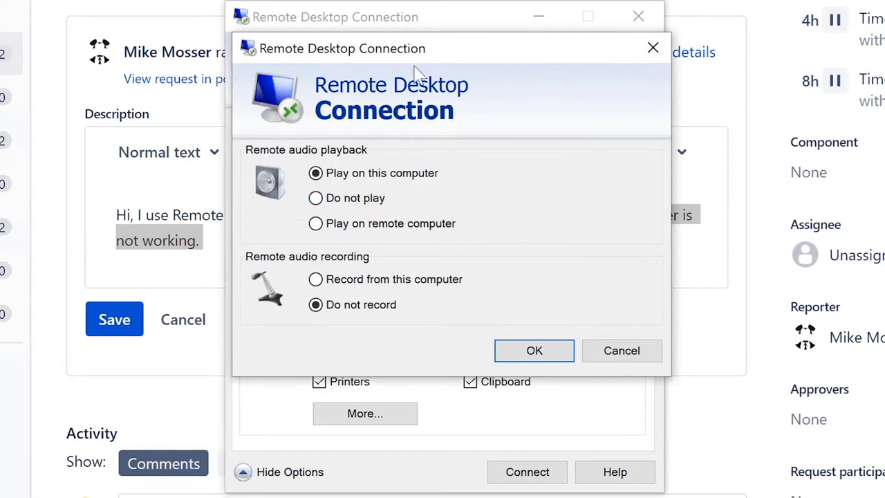
left_click_drag(437, 61, 425, 150)
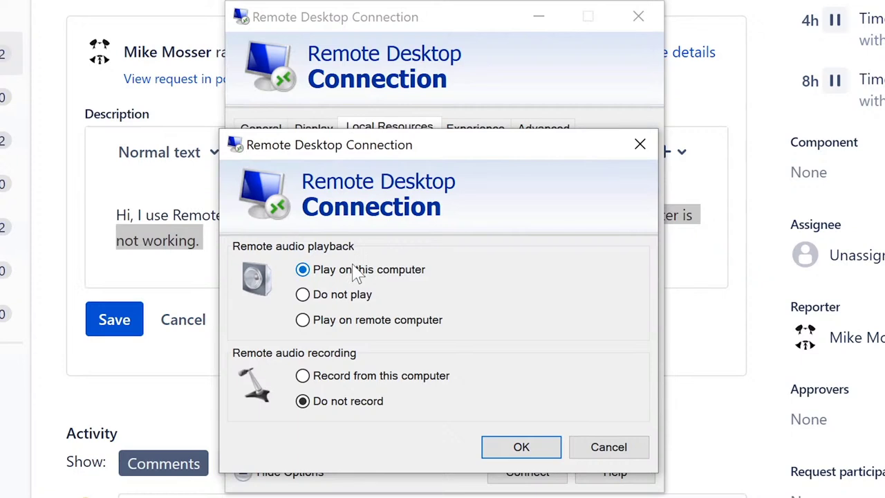
left_click(608, 447)
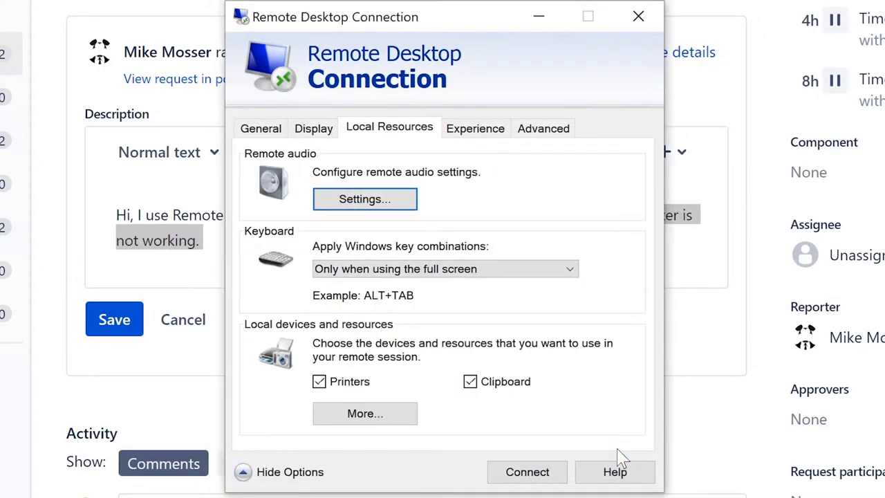
Step: Open the cobuman YouTube channel in a new browser tab
left_click(536, 19)
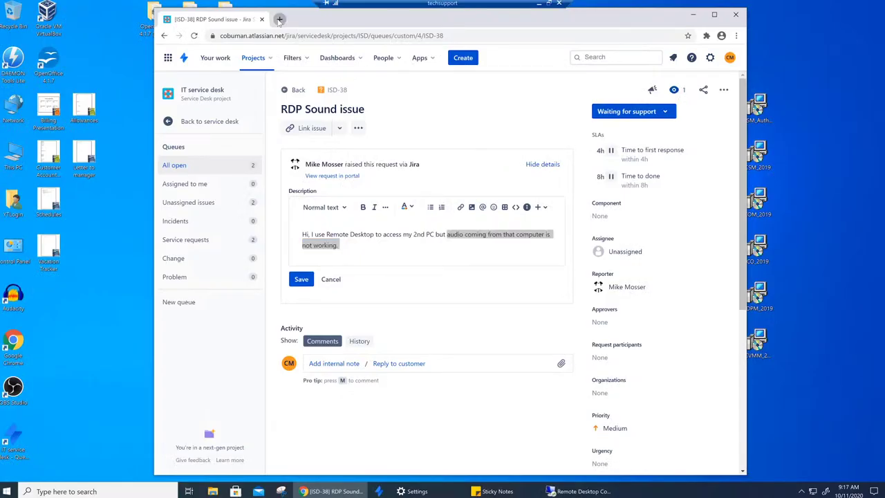
key("ctrl+t")
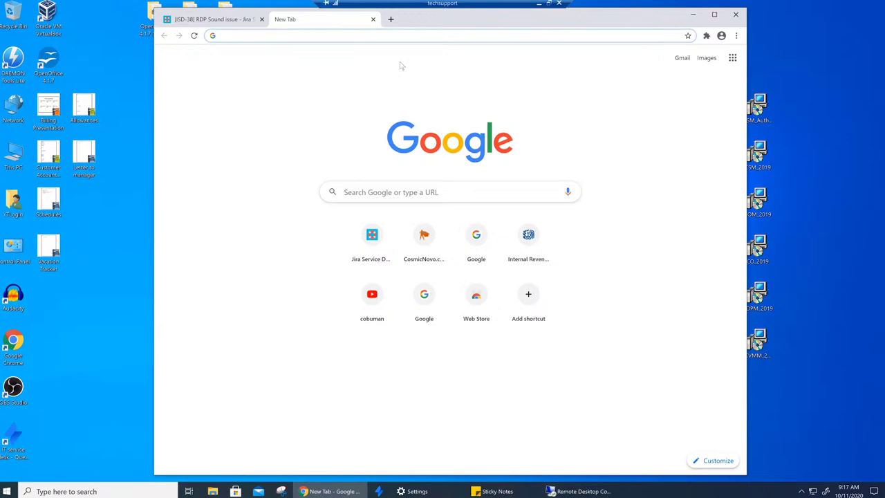
type("youtube.com")
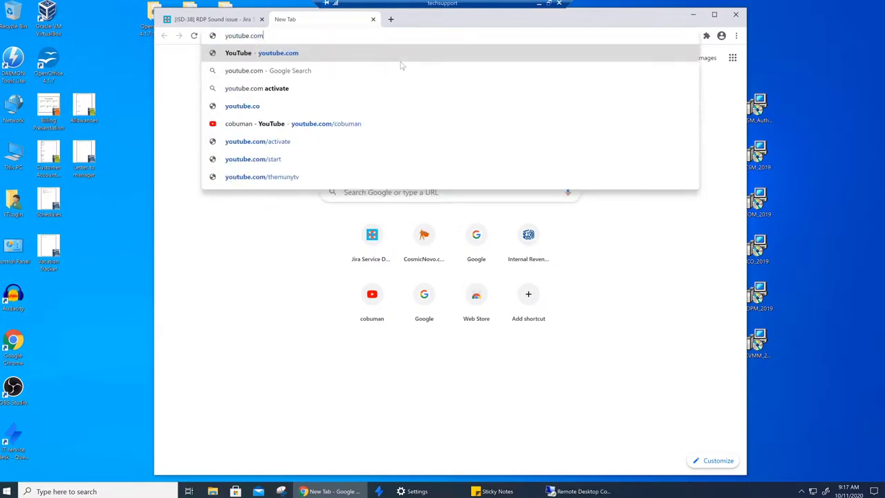
key("Down")
key("Down")
key("Down")
key("Down")
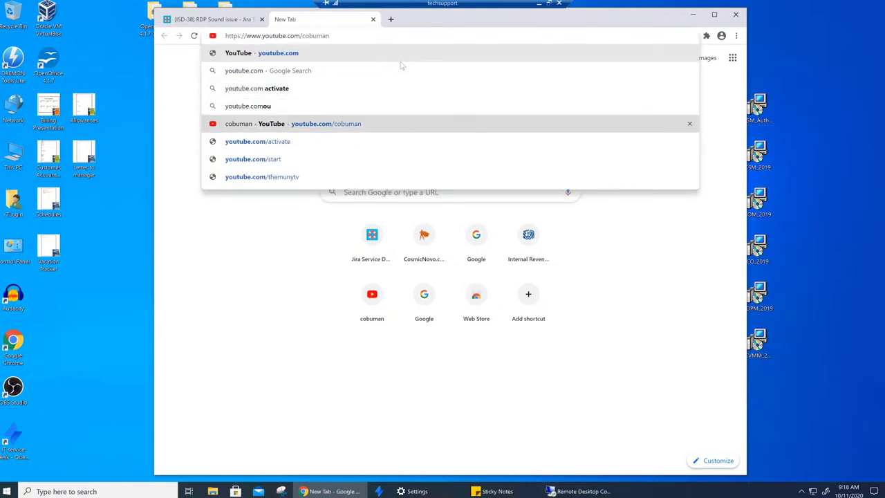
key("Return")
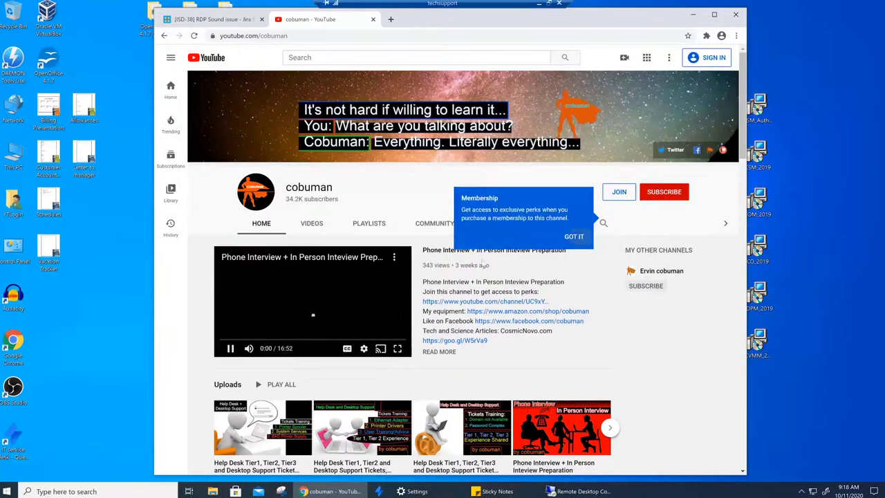
Step: Play the Phone Interview video from 1:43, raise the volume, and pause it at 1:54
scroll(340, 283, "down", 1)
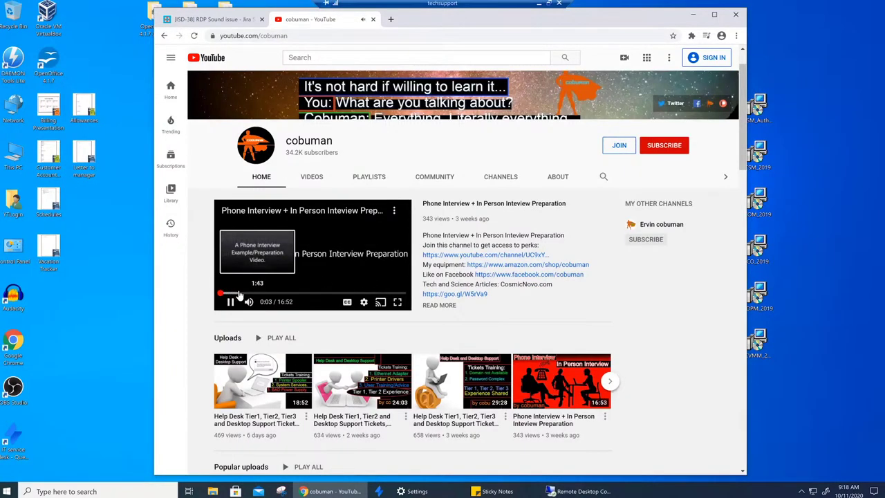
left_click(240, 294)
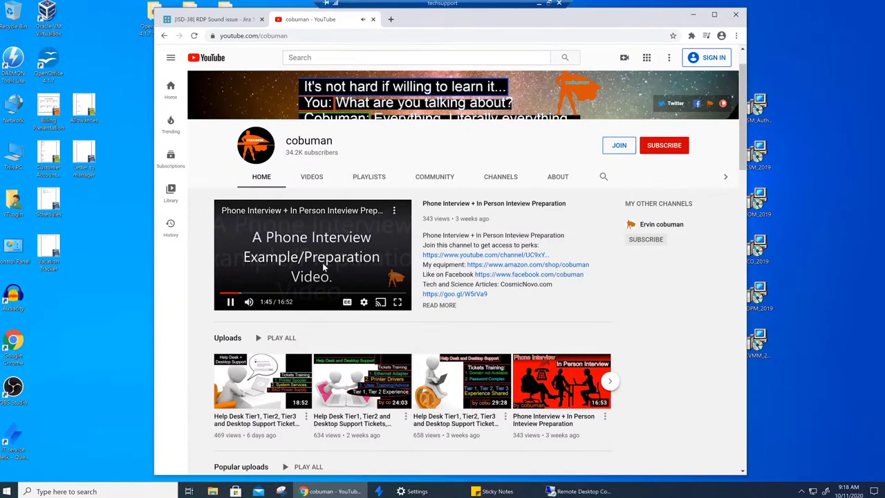
key("XF86AudioRaiseVolume")
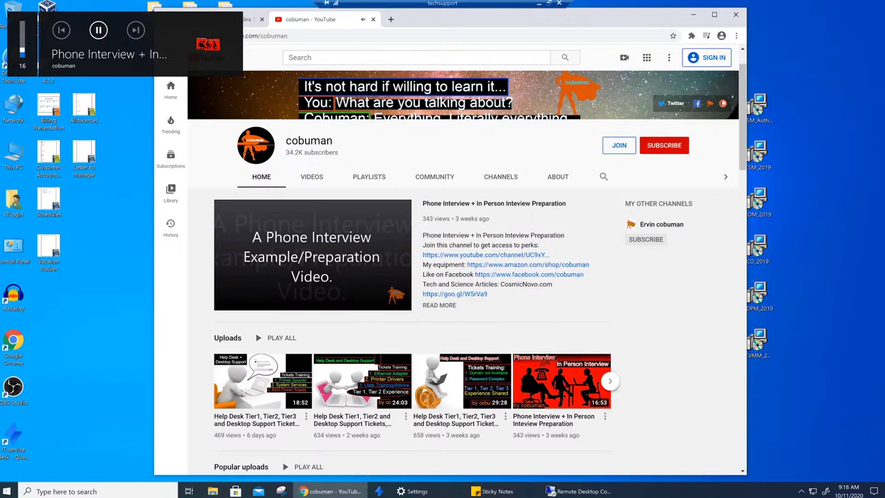
mouse_move(232, 307)
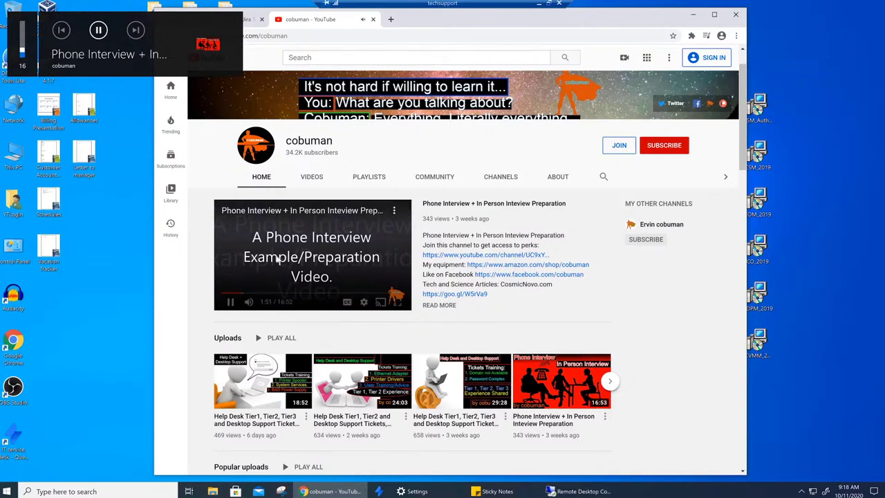
left_click(231, 303)
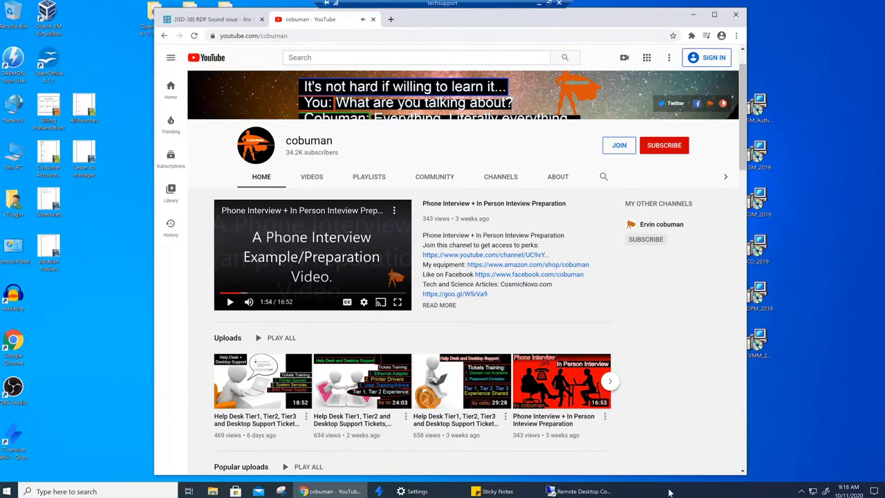
left_click(580, 491)
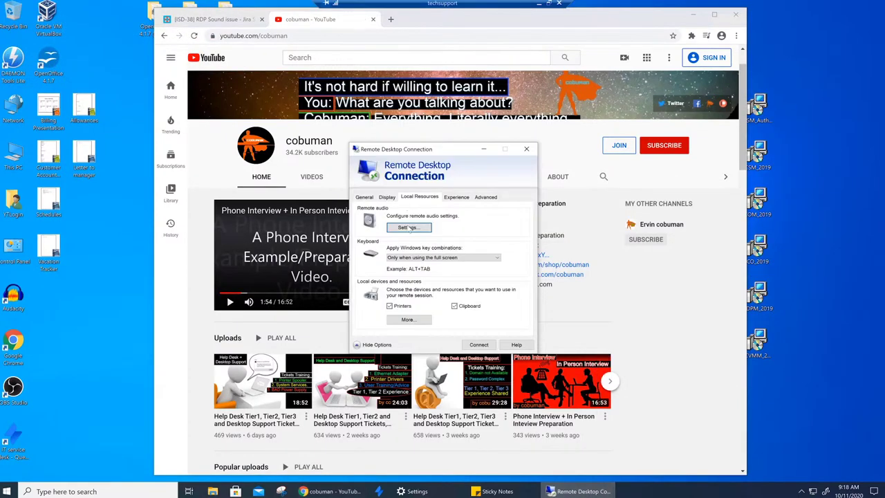
Step: Review the remote audio settings without changes and close Remote Desktop Connection
left_click(405, 230)
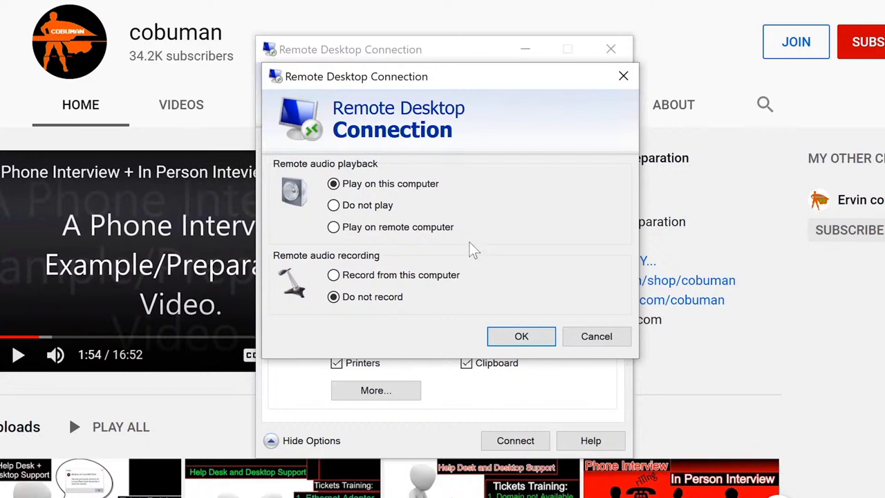
left_click(616, 338)
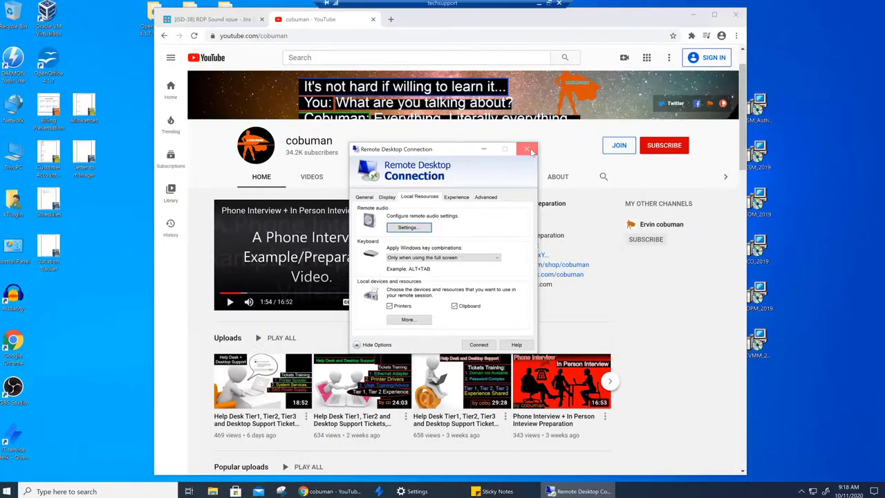
left_click(531, 151)
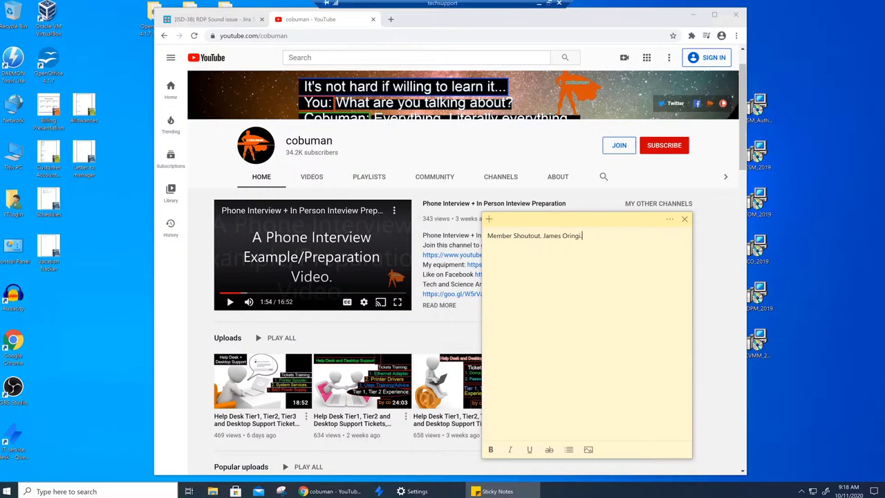
Step: Relaunch Remote Desktop Connection and confirm remote audio set to Play on this computer
key("super+s")
type("remo")
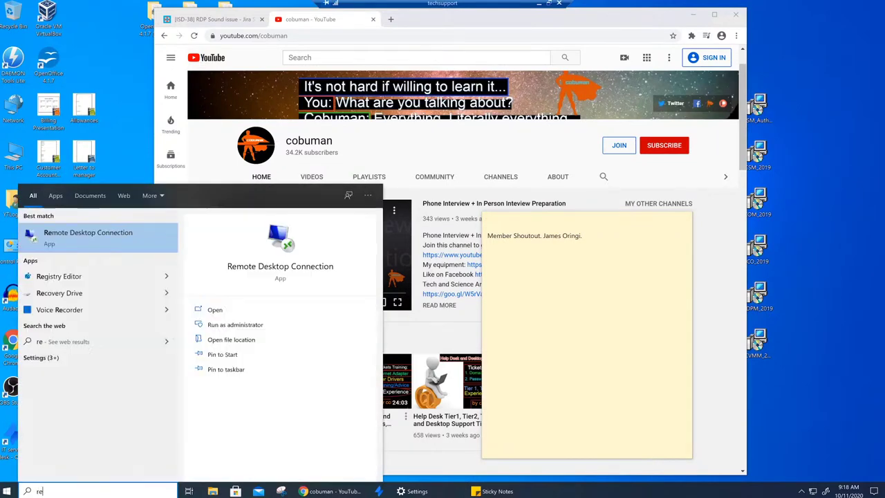
type("te")
key("Return")
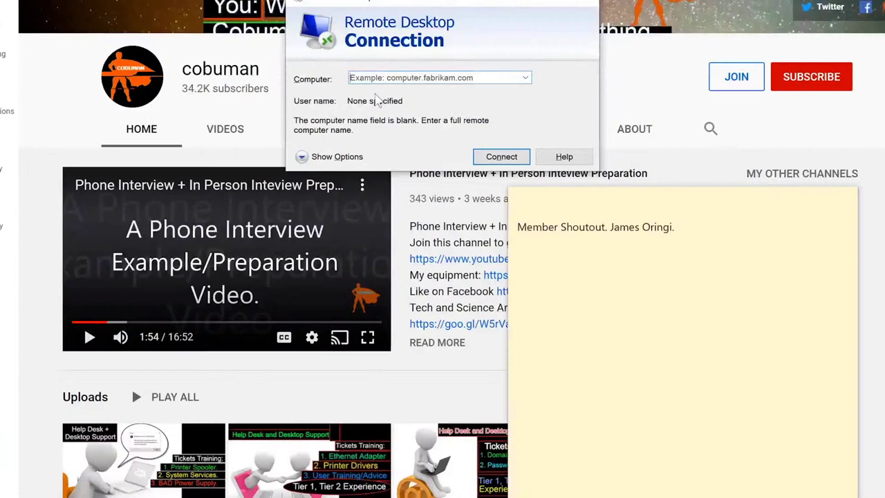
left_click(304, 156)
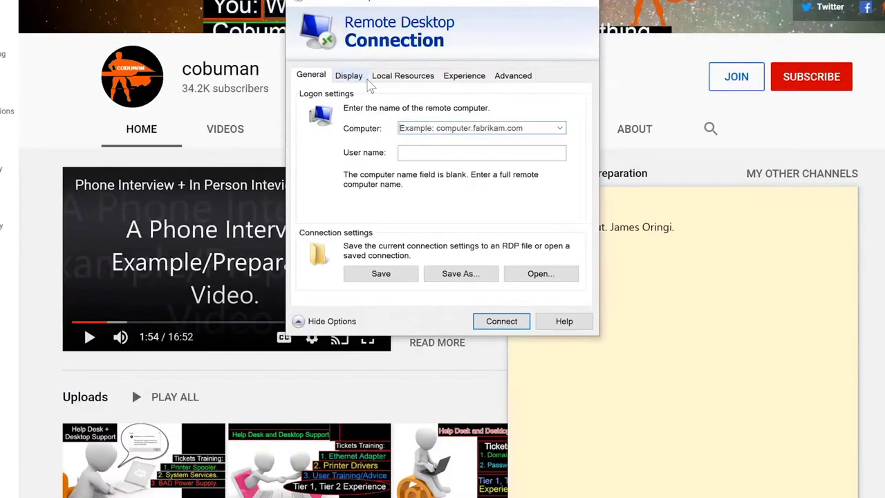
left_click(400, 77)
left_click(404, 123)
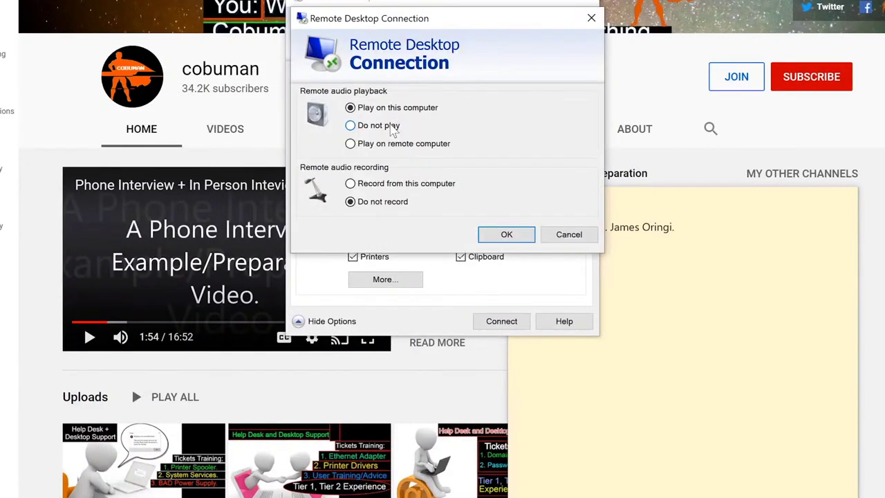
left_click(389, 145)
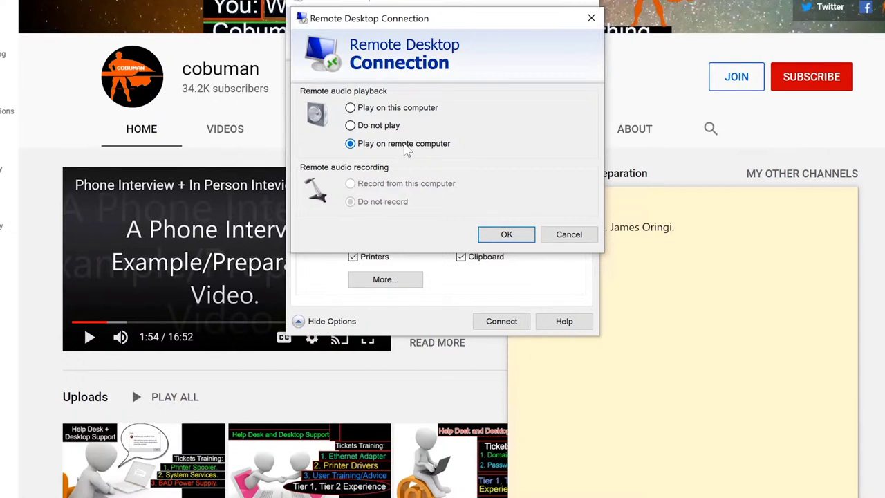
left_click(372, 112)
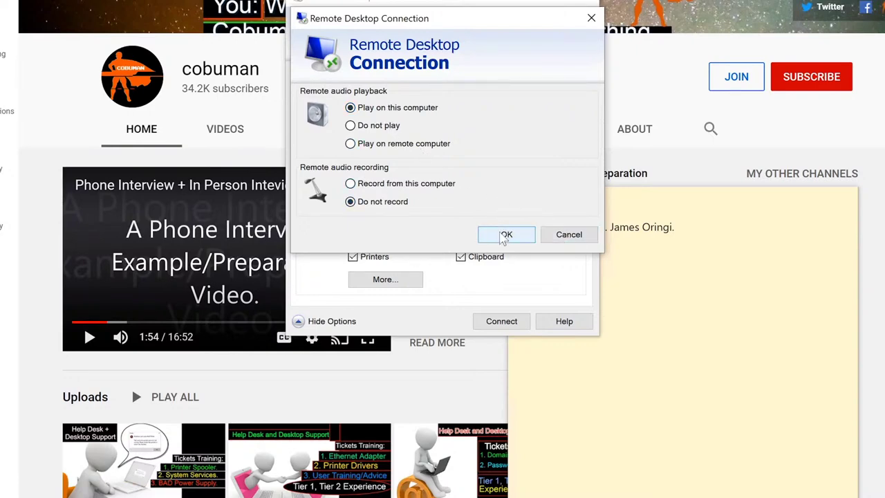
left_click(504, 235)
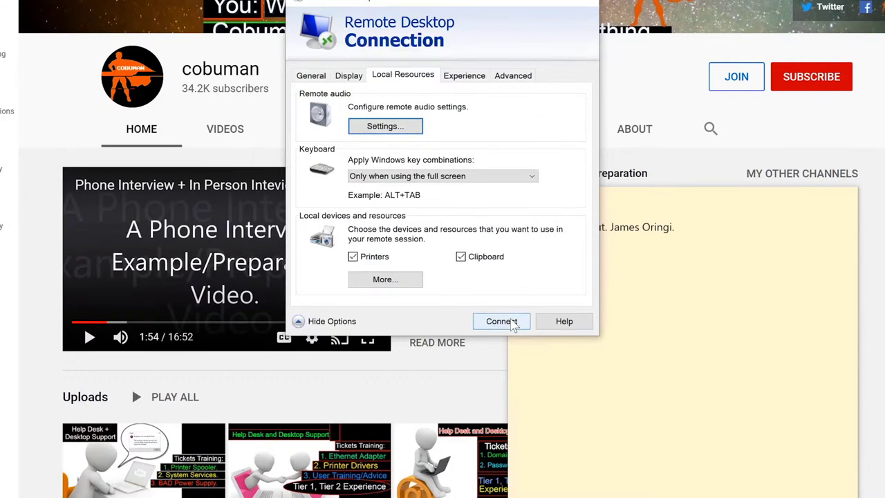
Step: Dismiss the blank computer name error, close Remote Desktop Connection and the sticky note
left_click(505, 320)
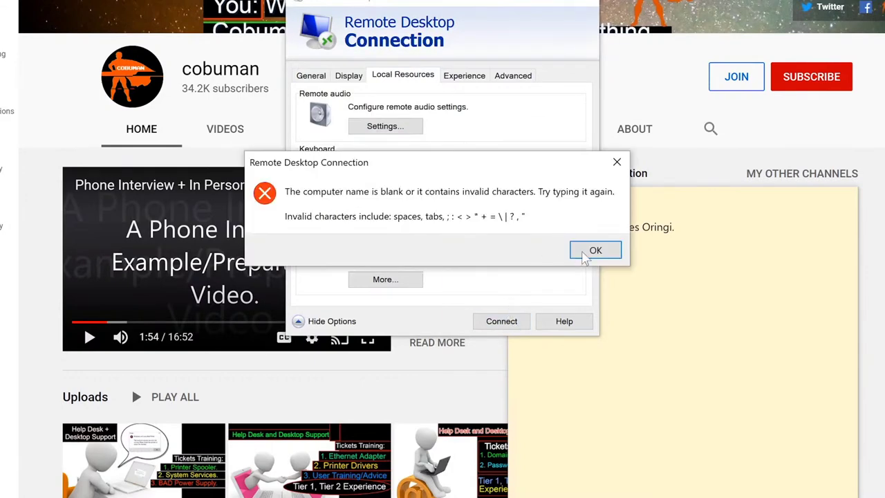
left_click(593, 251)
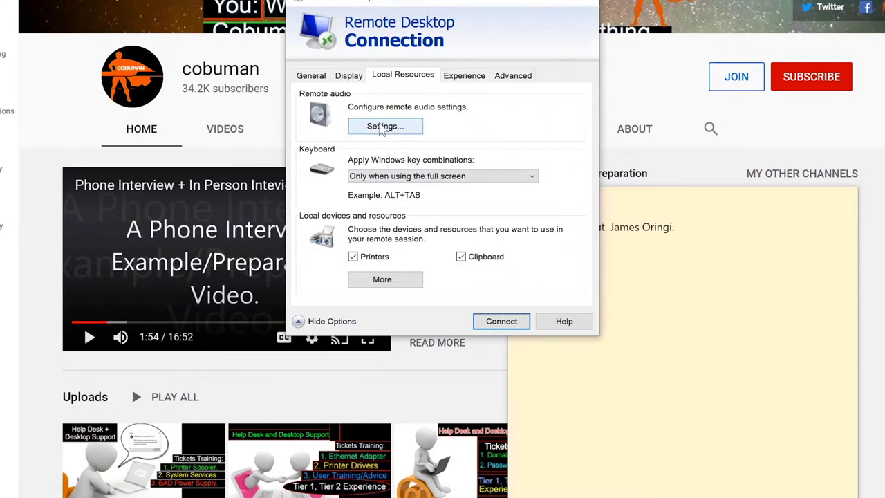
left_click(385, 126)
left_click(569, 235)
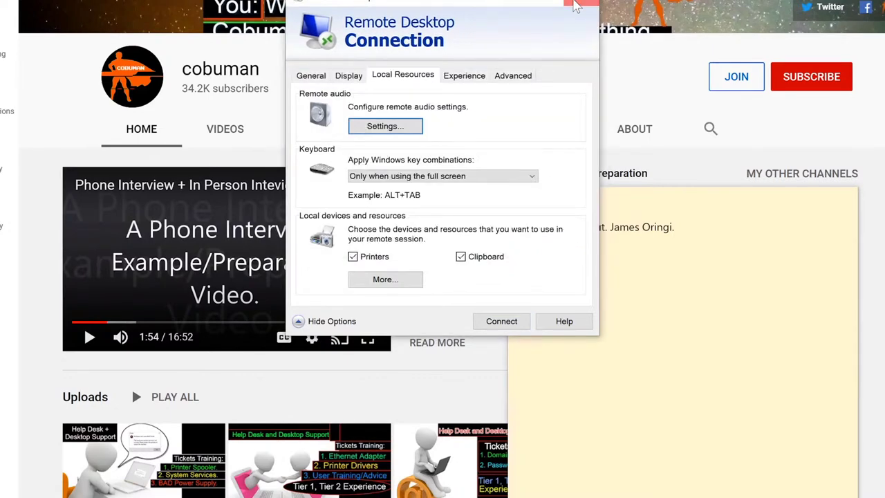
left_click(577, 6)
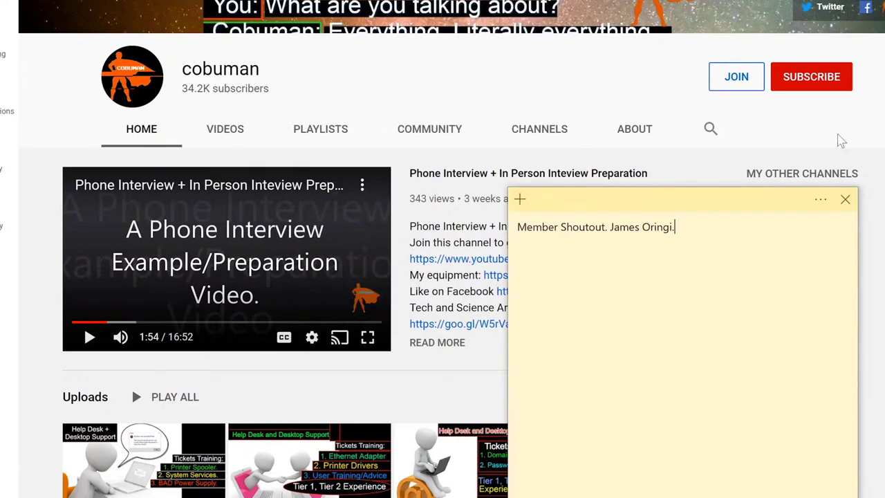
left_click(845, 199)
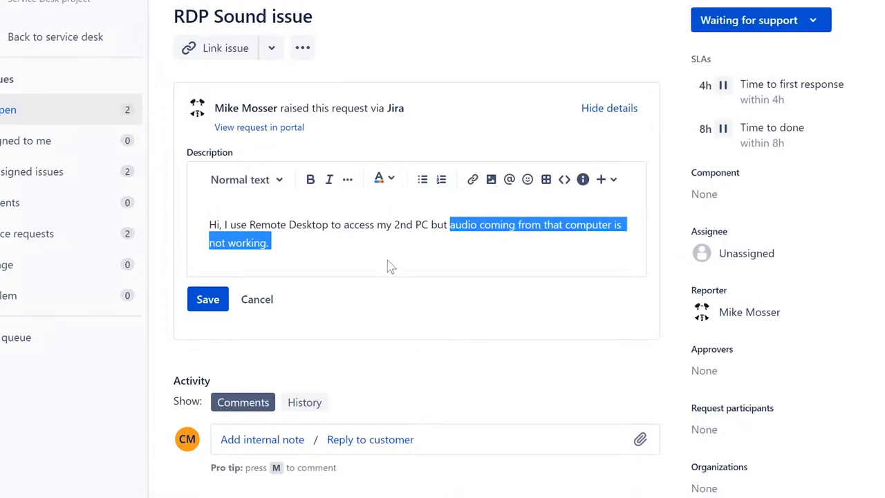
left_click(389, 266)
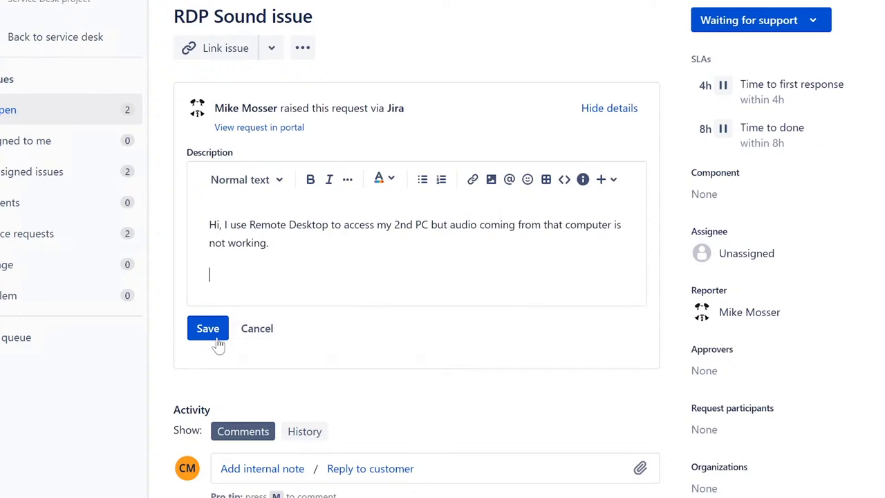
Step: Post the internal note 'Changed Remote Deskotp Settings to play audio on a local comput'
left_click(257, 328)
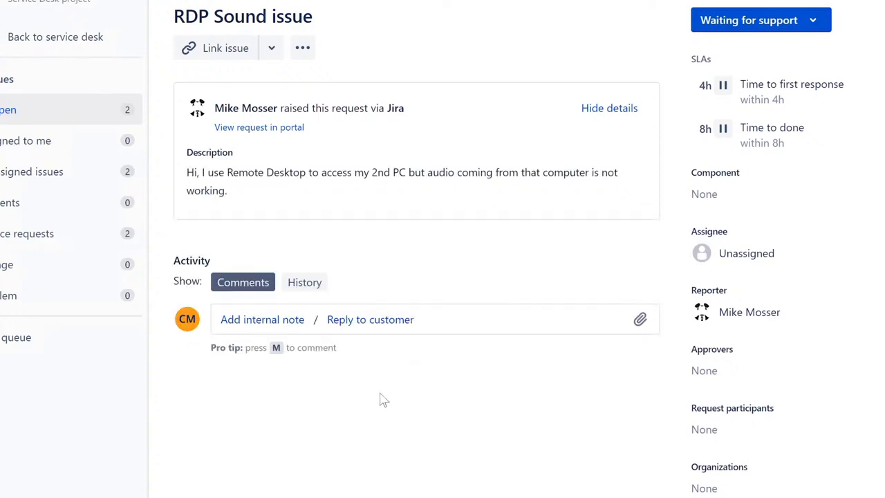
left_click(254, 318)
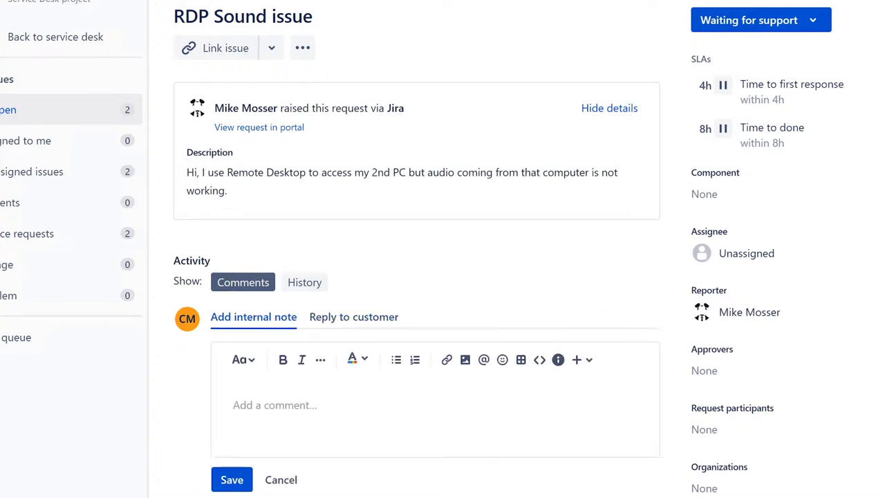
type("Chang")
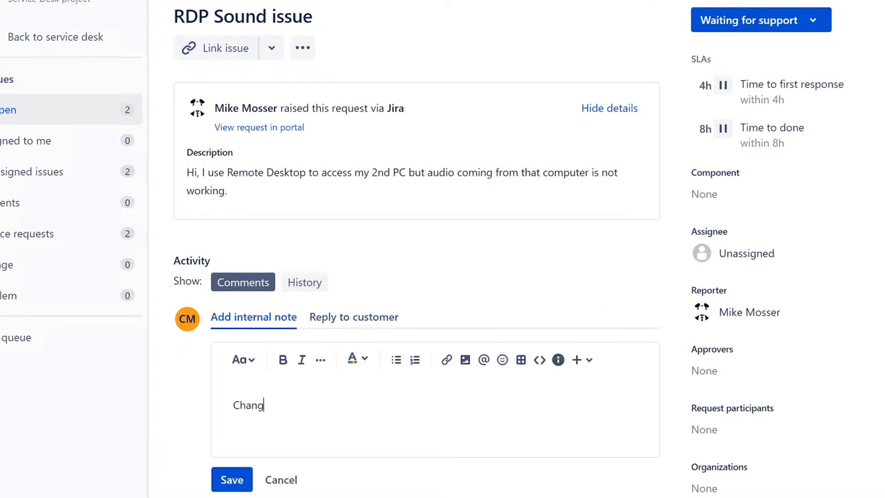
type("ed Remote Desk")
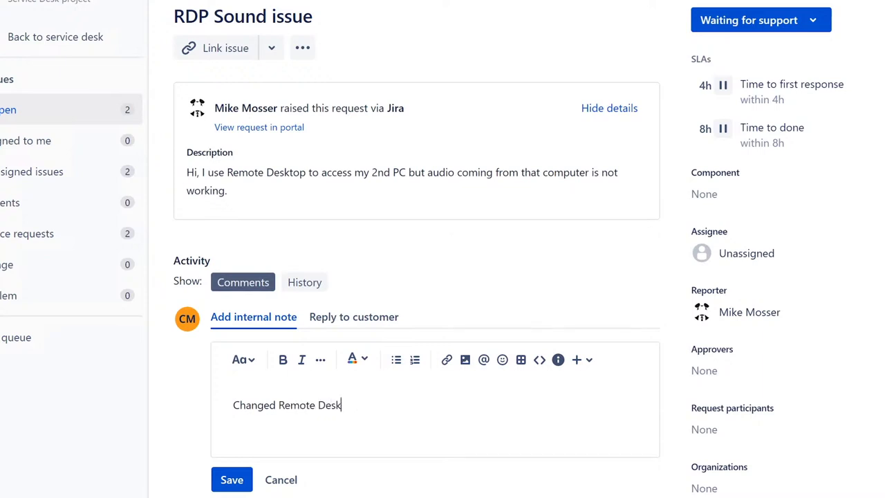
type("otp Setting")
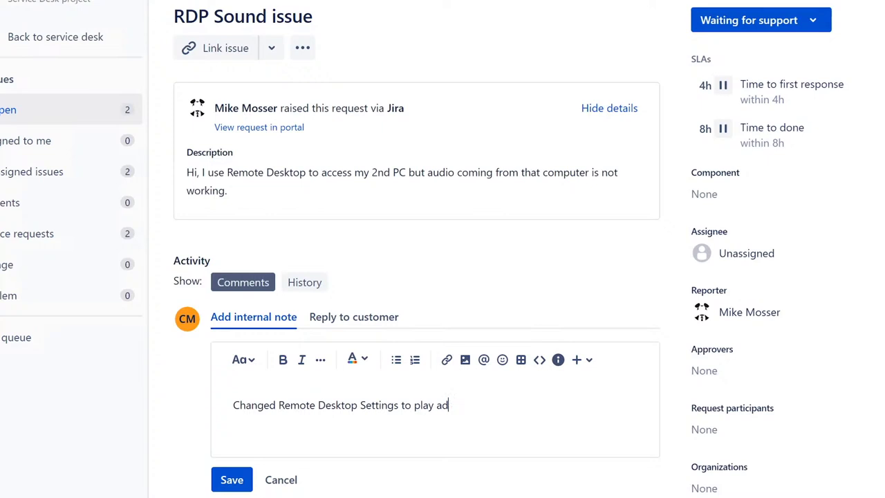
type("s to play audio on a local computer.")
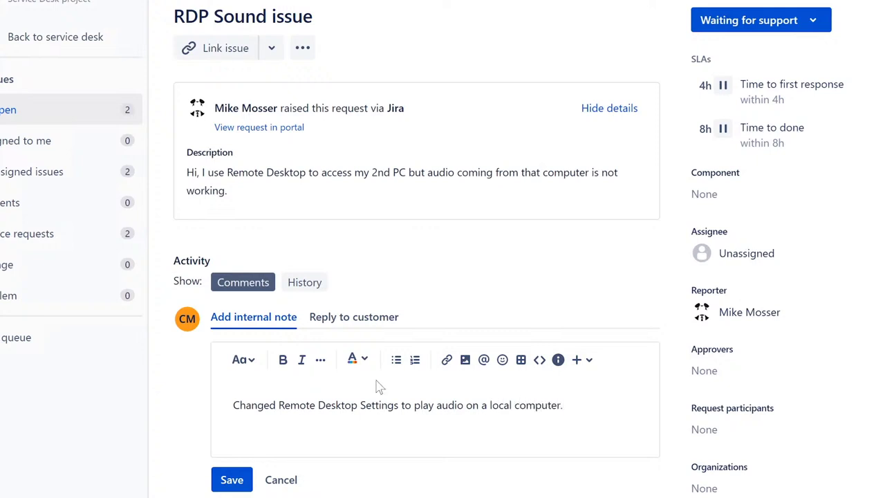
left_click(231, 479)
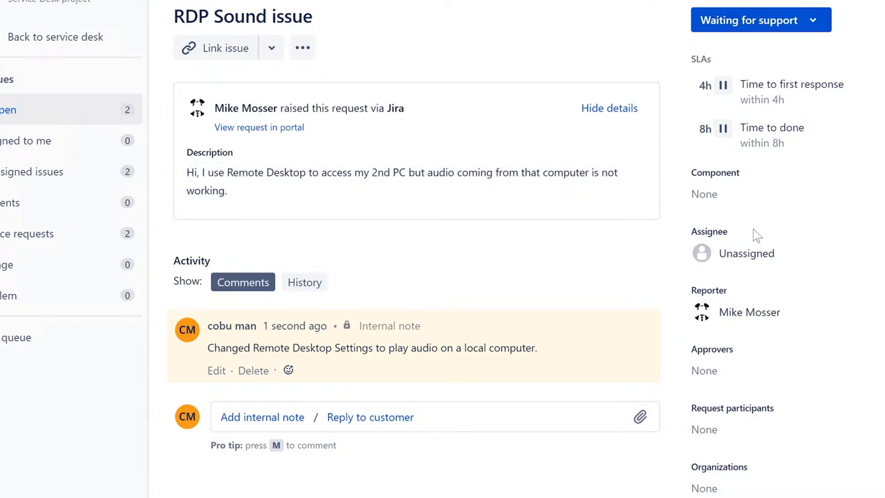
Step: Assign the ticket to yourself and set its status to Completed
key("i")
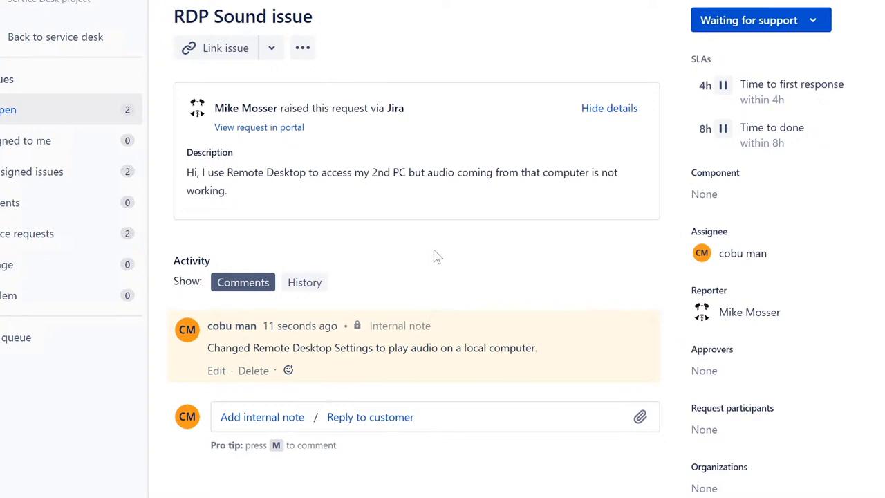
left_click(808, 29)
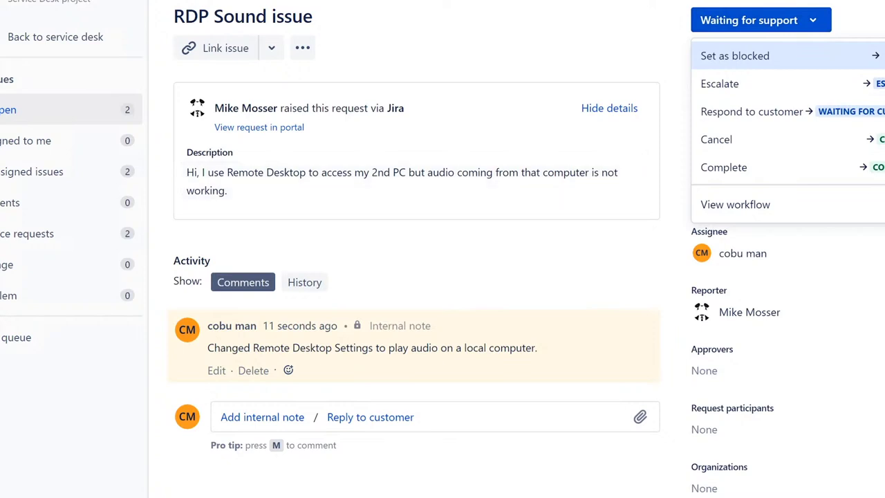
left_click(806, 172)
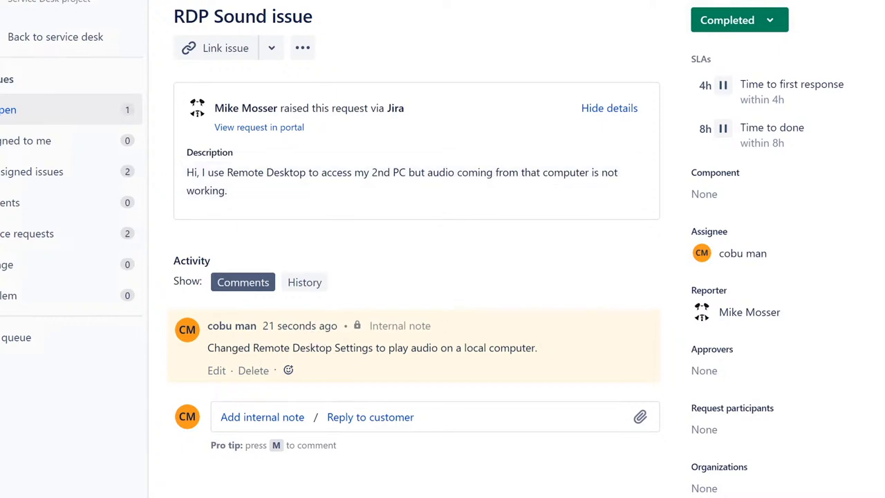
key("super")
Step: Launch Remote Desktop Connection via search and position its blank connection window mid-desktop
type("remote")
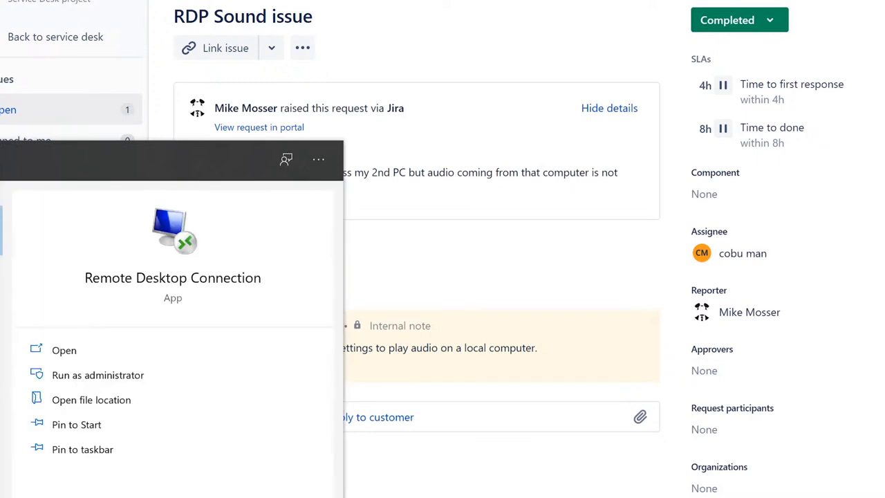
key("Return")
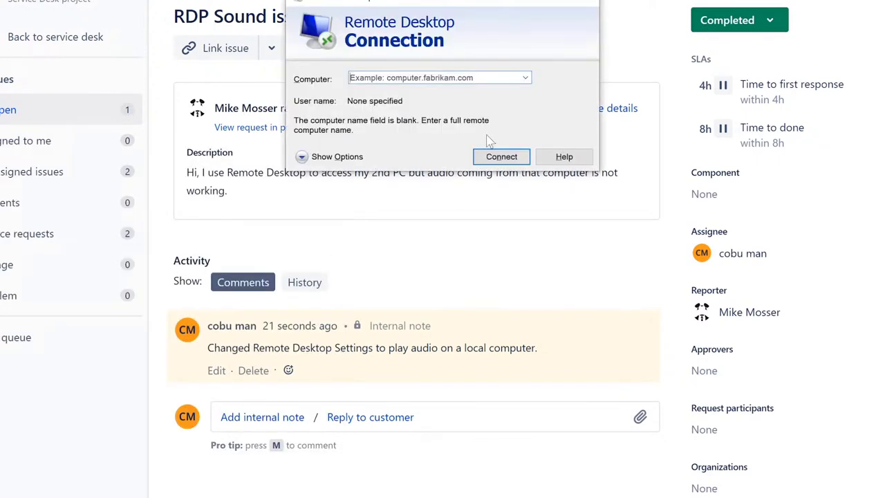
left_click(335, 157)
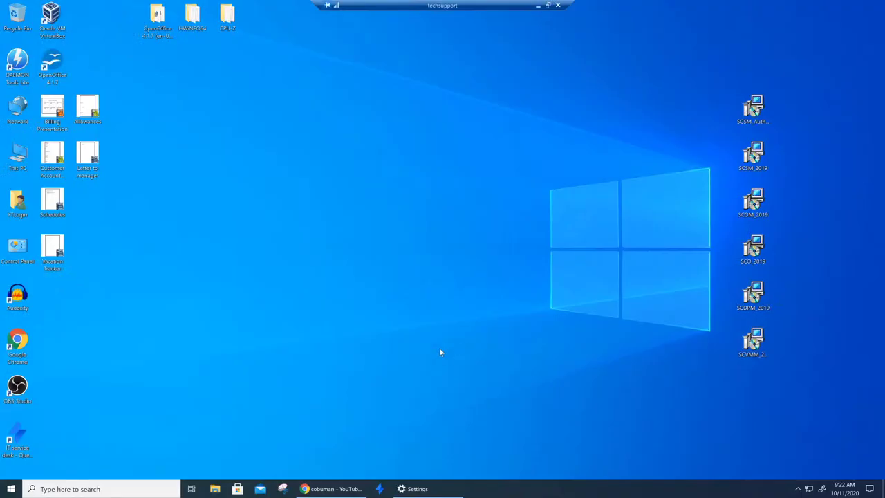
left_click(105, 489)
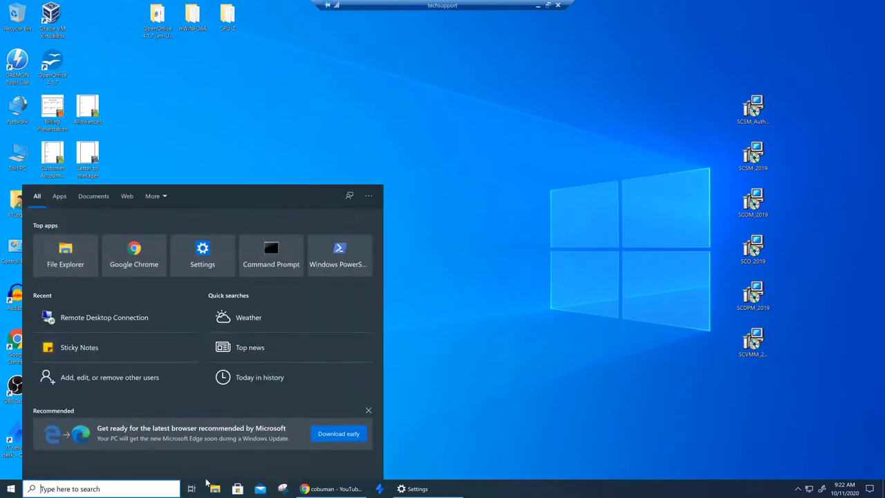
type("remote")
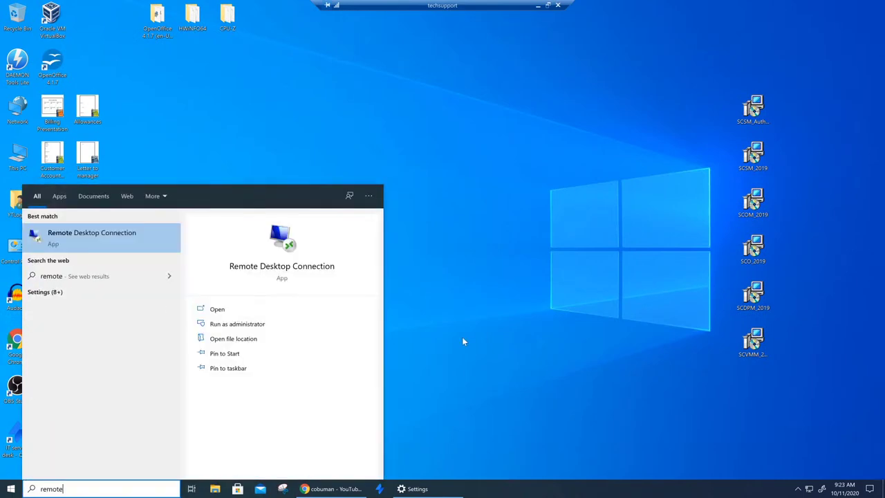
key("Return")
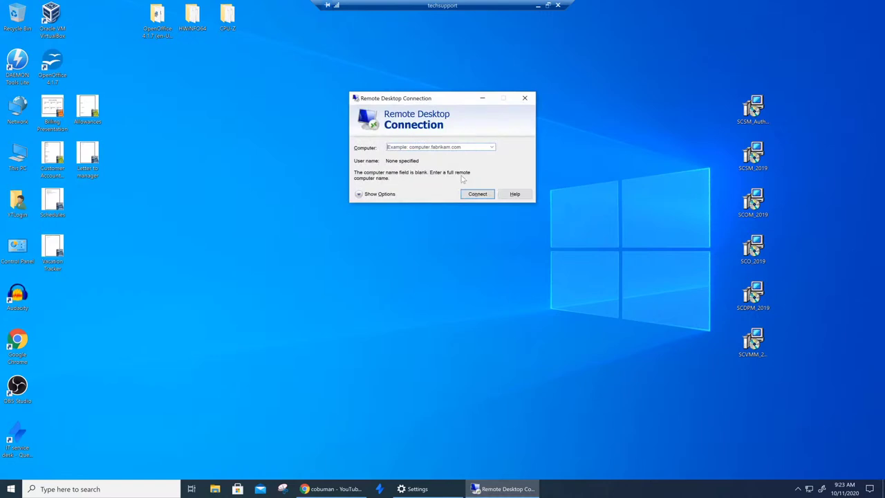
left_click_drag(439, 100, 446, 114)
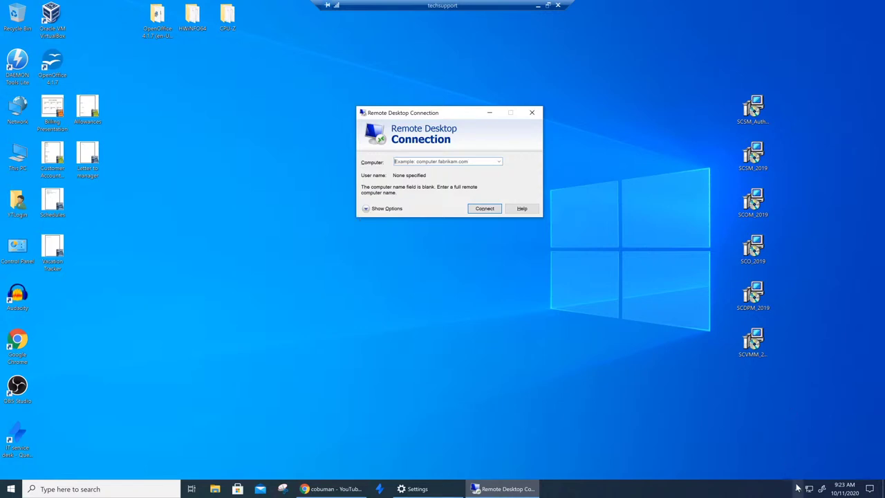
left_click_drag(443, 114, 437, 126)
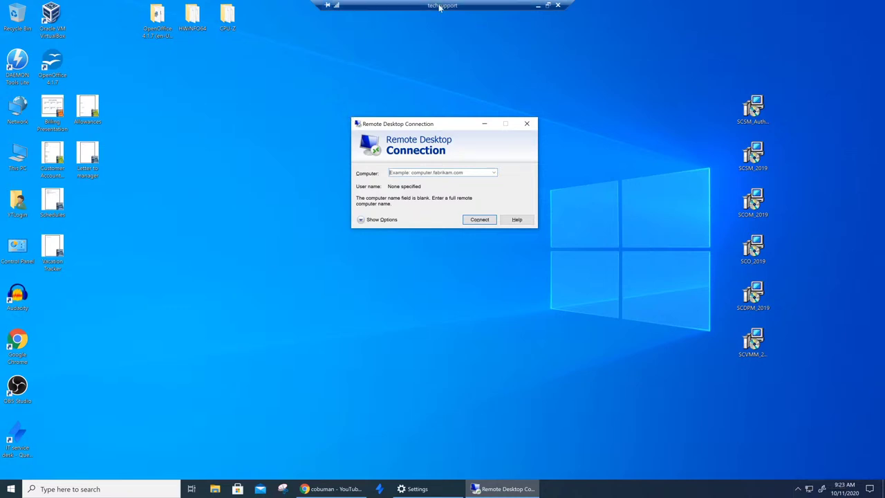
Step: Verify in Sound settings that output is Remote Audio at volume 100, then close Settings
left_click(797, 487)
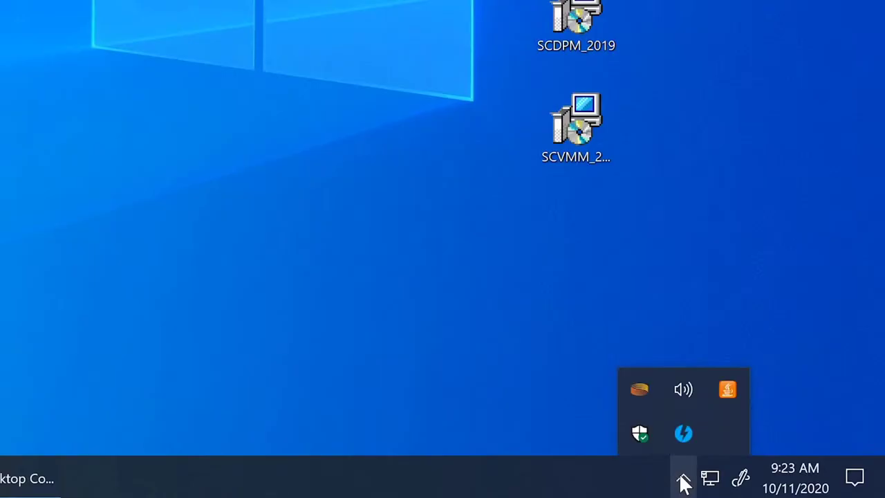
left_click(798, 449)
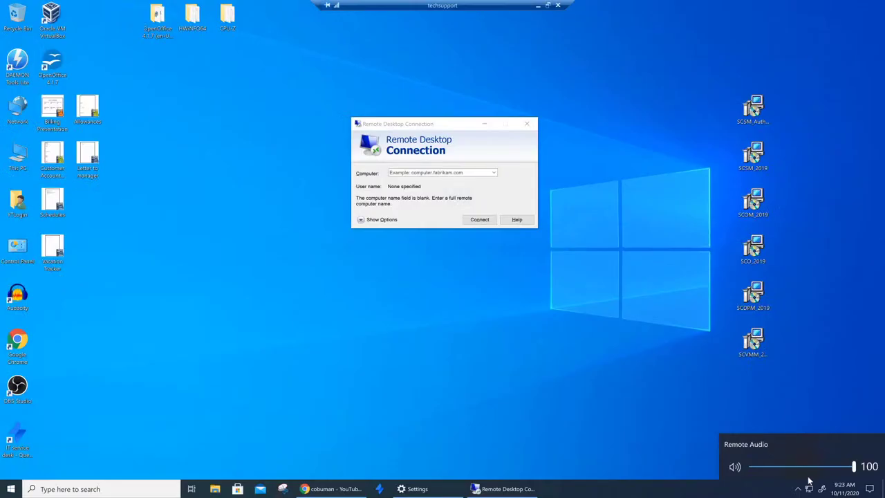
left_click(798, 489)
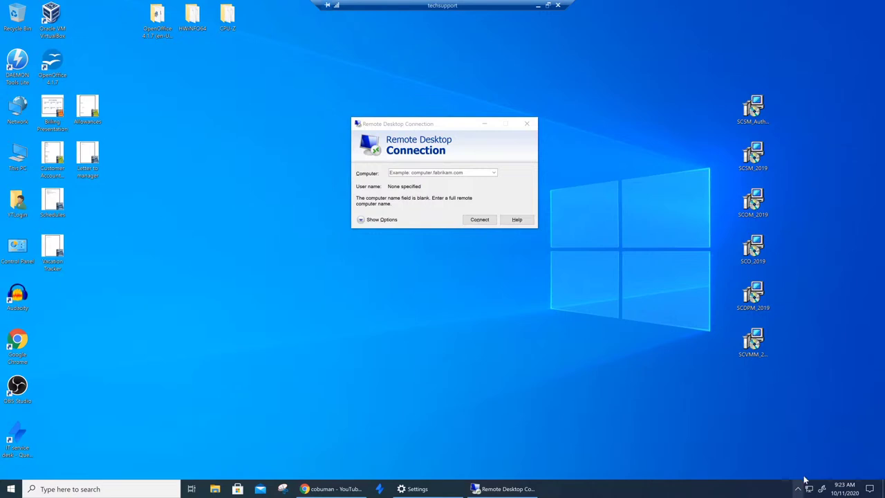
left_click(798, 488)
right_click(797, 452)
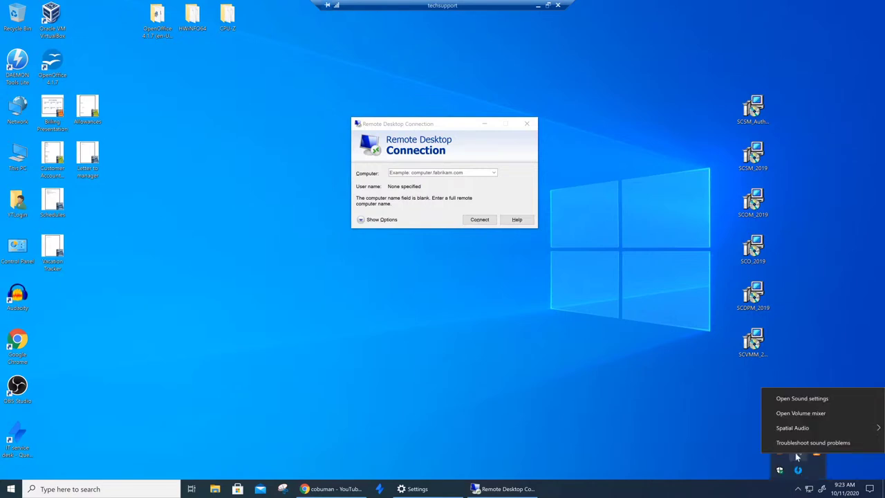
left_click(813, 398)
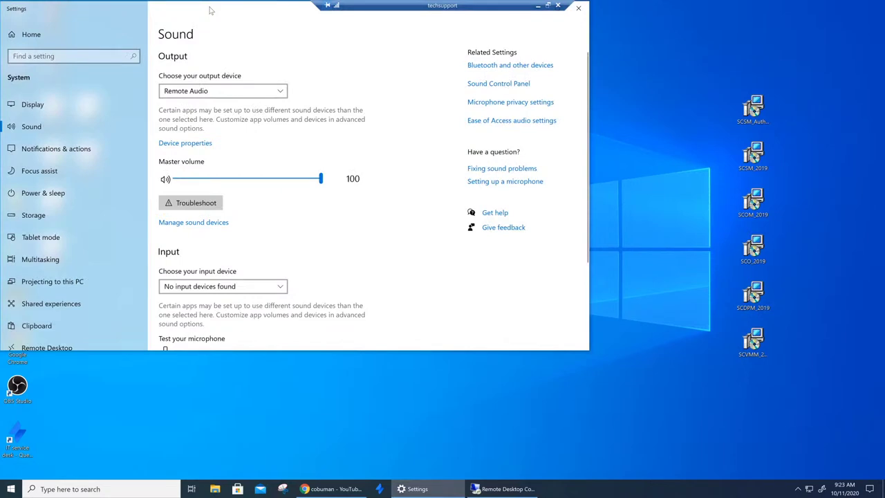
left_click_drag(211, 10, 326, 57)
left_click(387, 139)
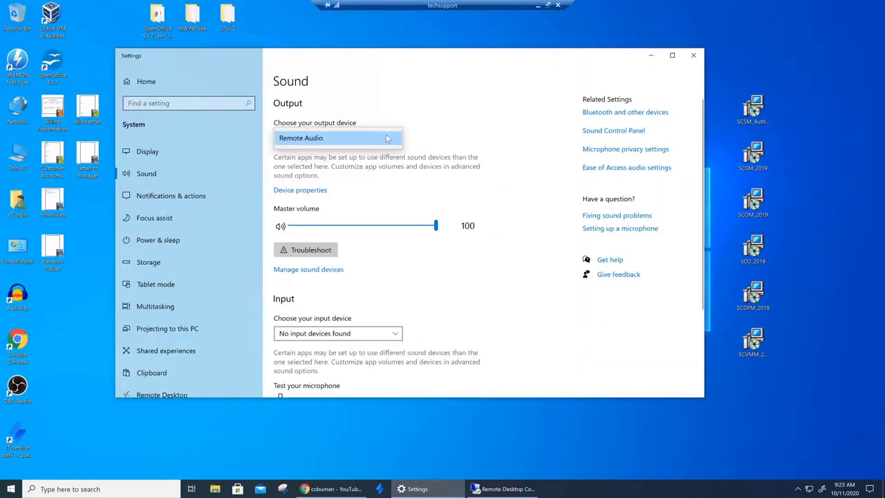
left_click(435, 168)
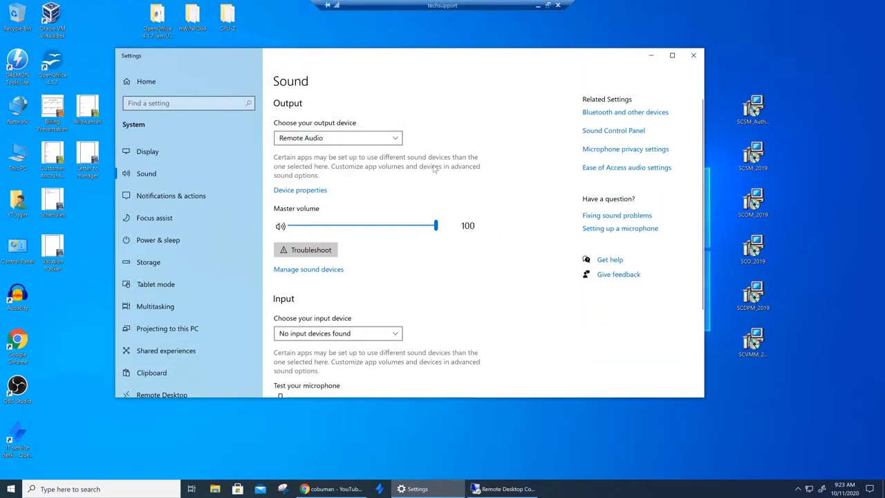
left_click_drag(482, 56, 513, 63)
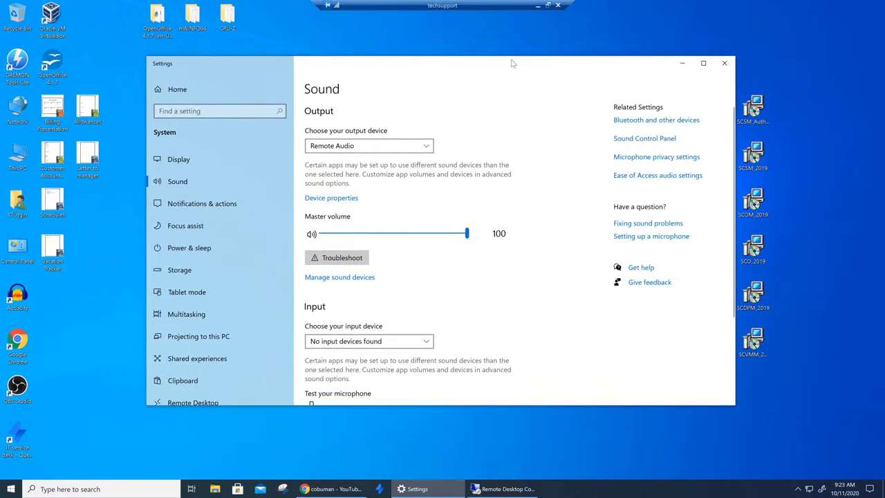
left_click(724, 63)
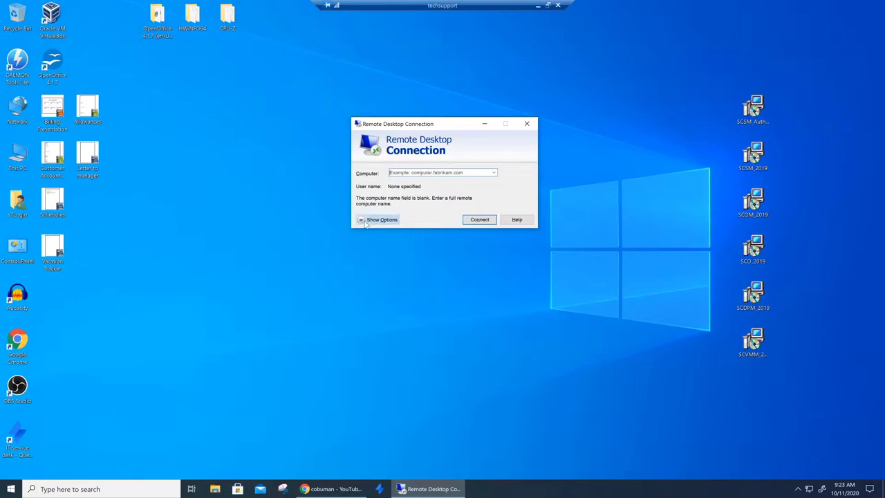
Step: Set Local Resources remote audio to Play on remote computer, then return to the General tab
left_click(365, 221)
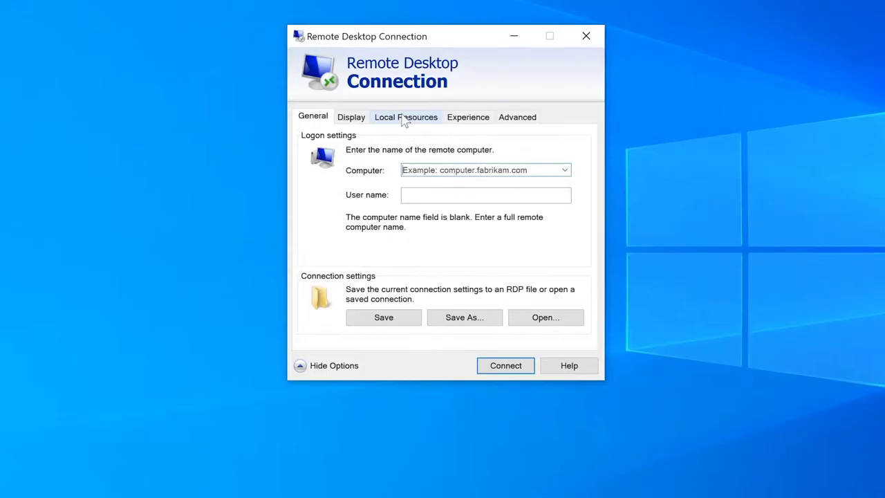
left_click(420, 172)
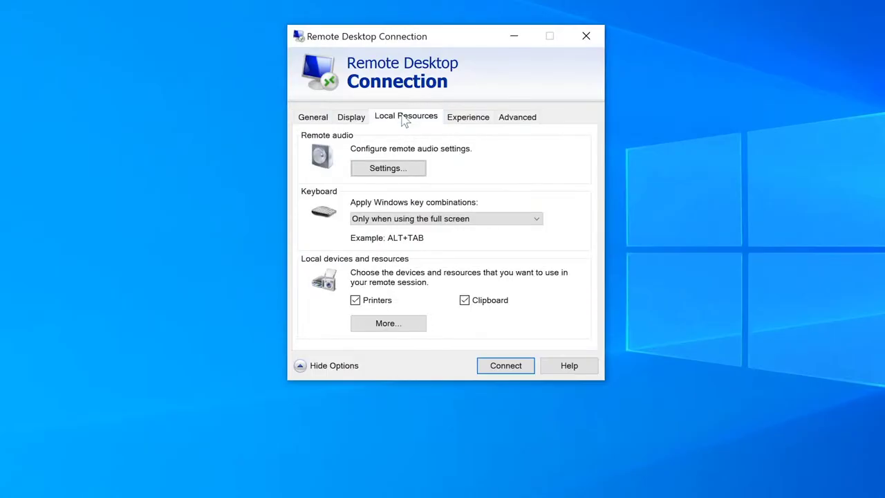
left_click(392, 173)
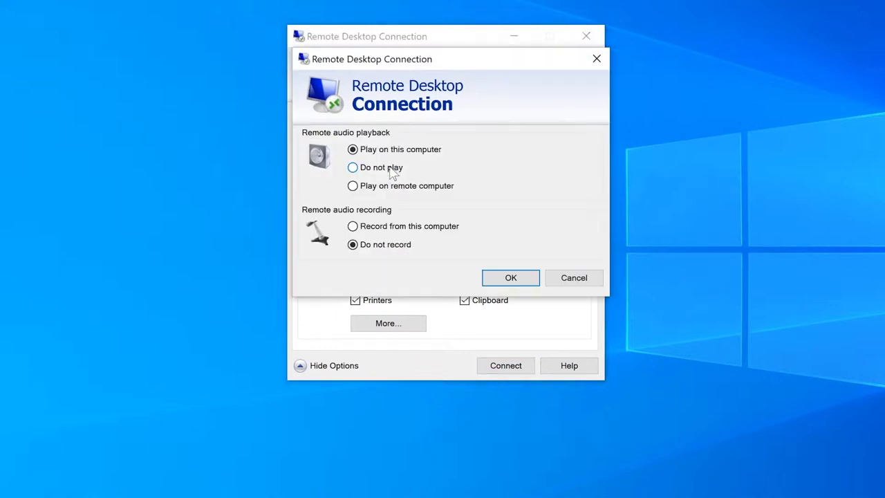
left_click(378, 190)
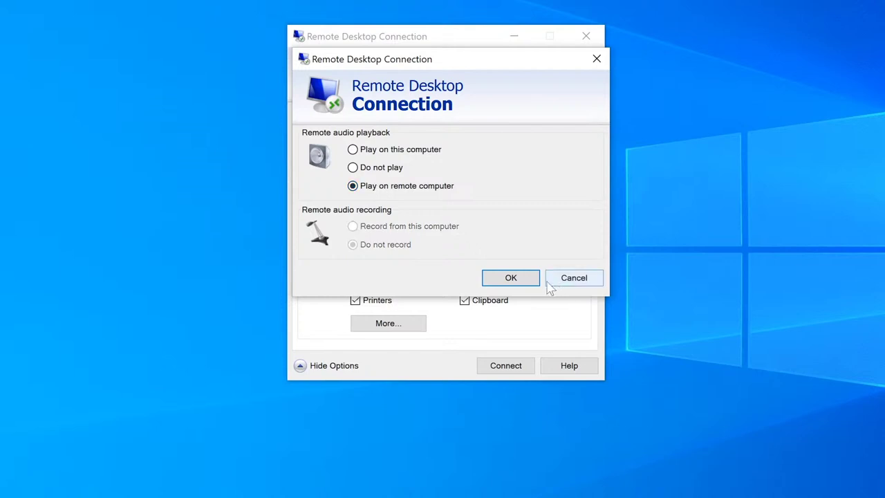
left_click(510, 278)
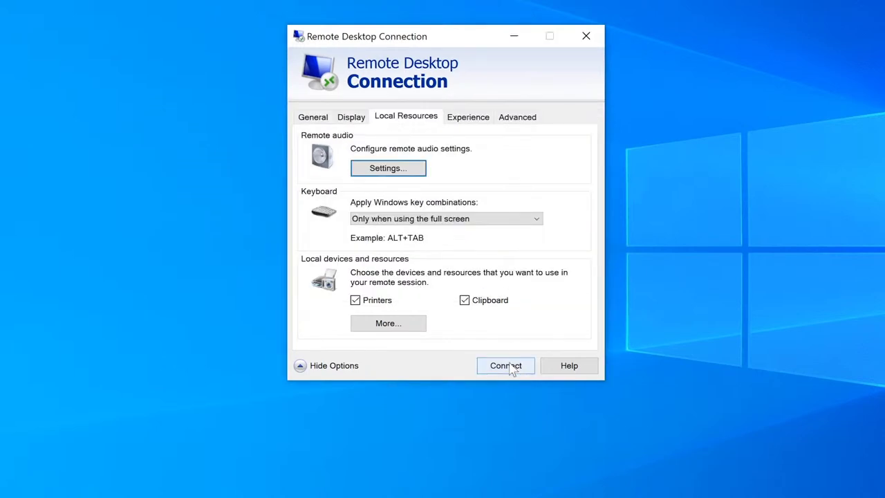
left_click(313, 117)
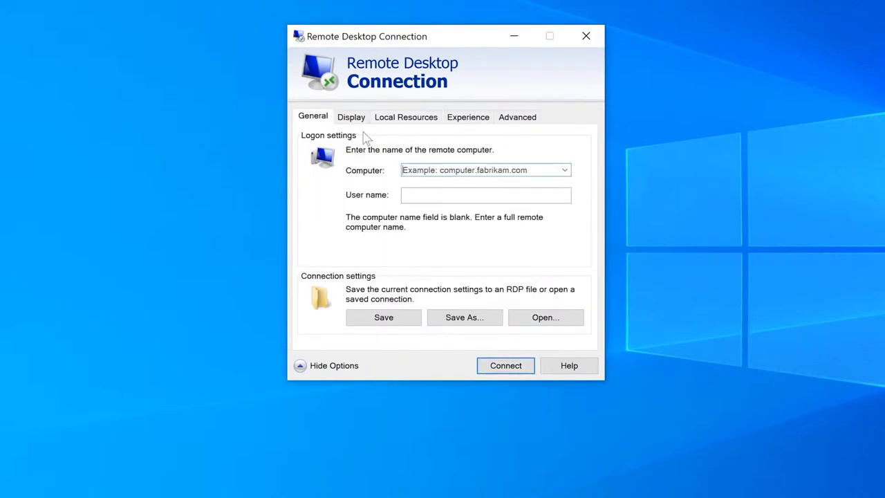
Step: Connect using the user's computer name and close the Playing Audio troubleshooter after it finds nothing
type("users")
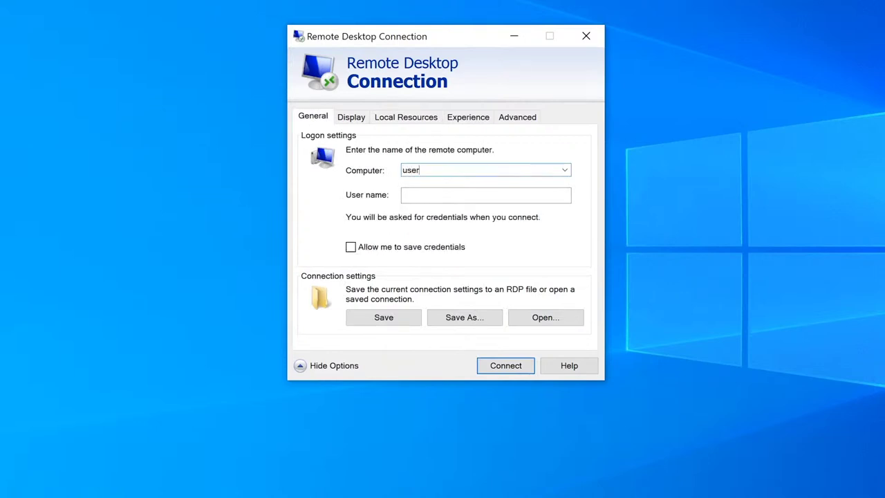
type("computername")
left_click(498, 364)
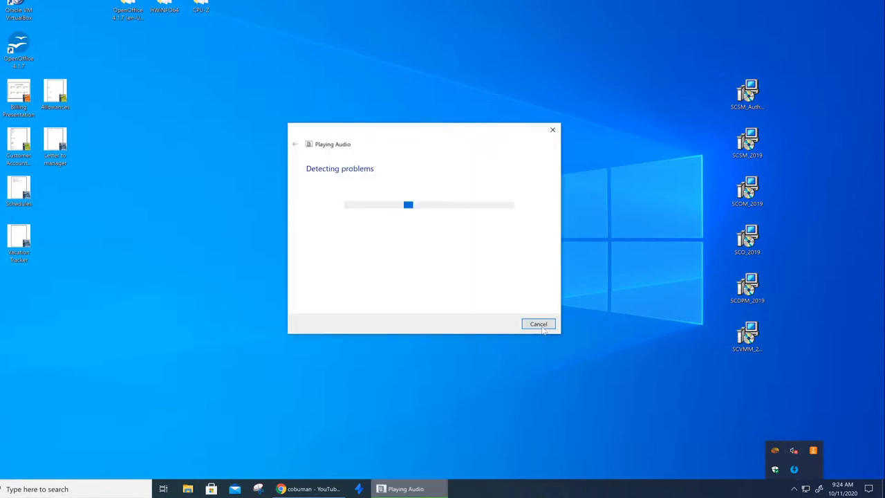
left_click(507, 329)
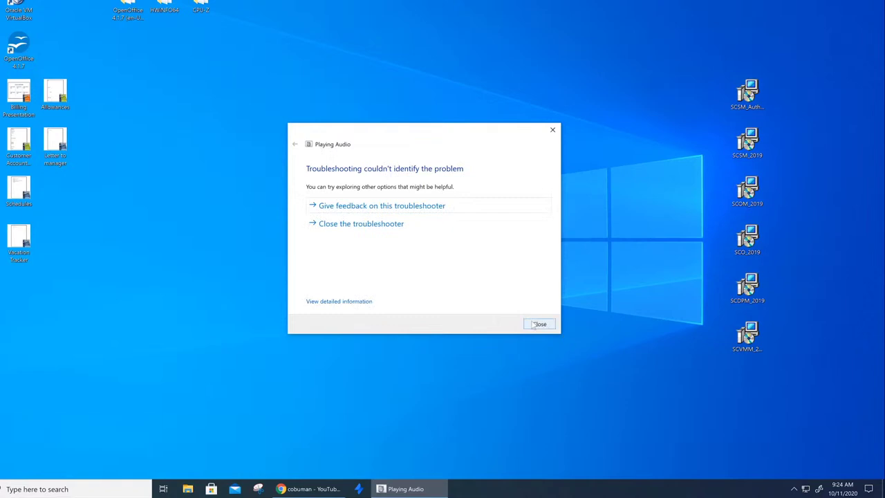
left_click(538, 324)
Step: Check the speaker volume level in the tray volume flyout
left_click(794, 488)
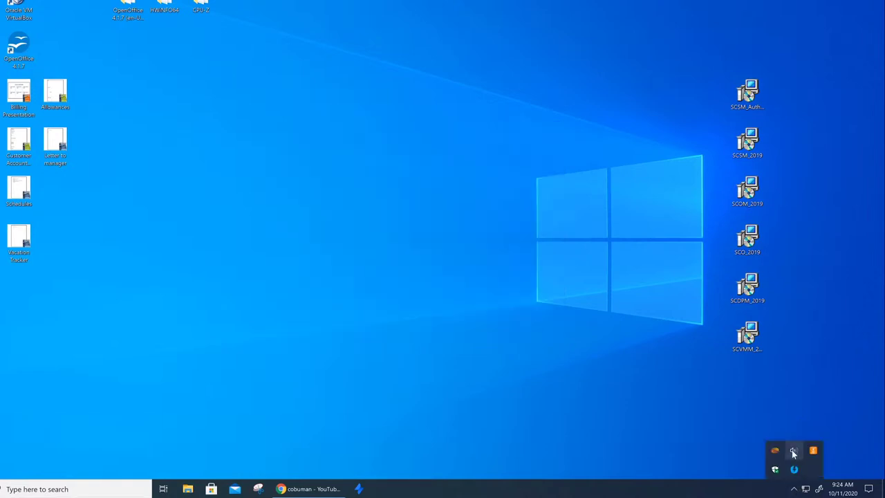
left_click(793, 453)
left_click(802, 484)
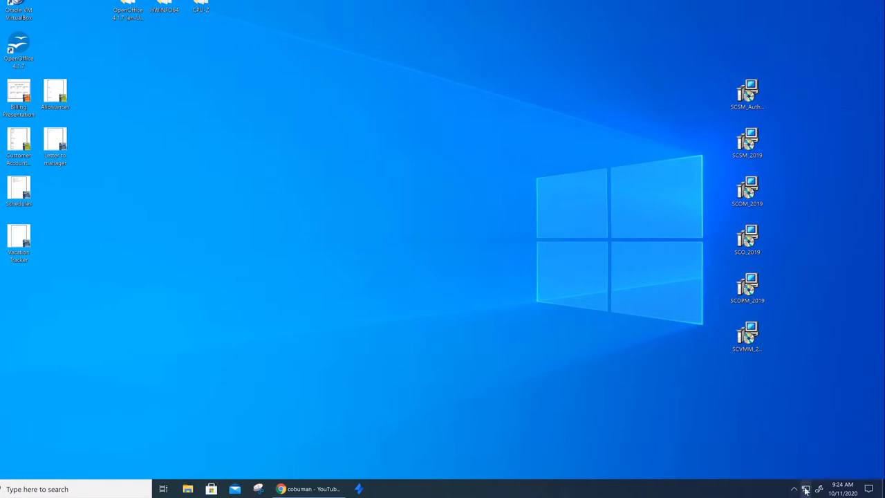
left_click(794, 489)
Step: Choose Speakers (2- Plantronics C610) as the Sound output device, at master volume 57
right_click(792, 449)
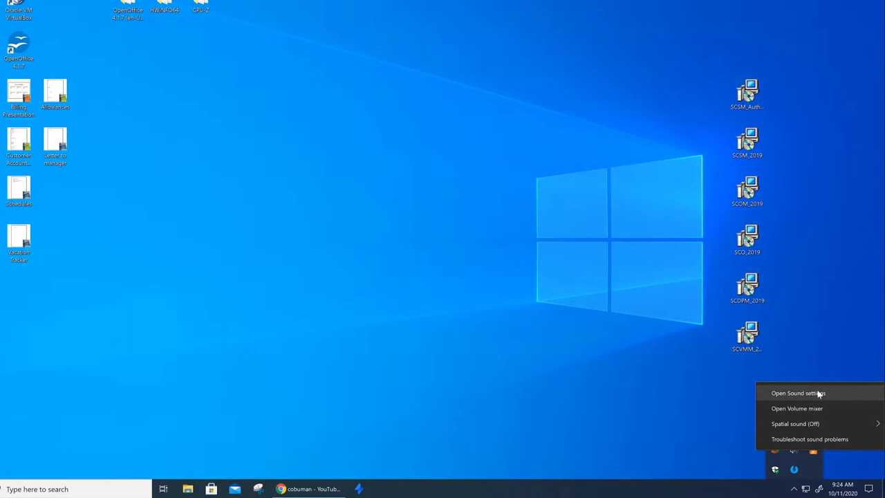
left_click(807, 393)
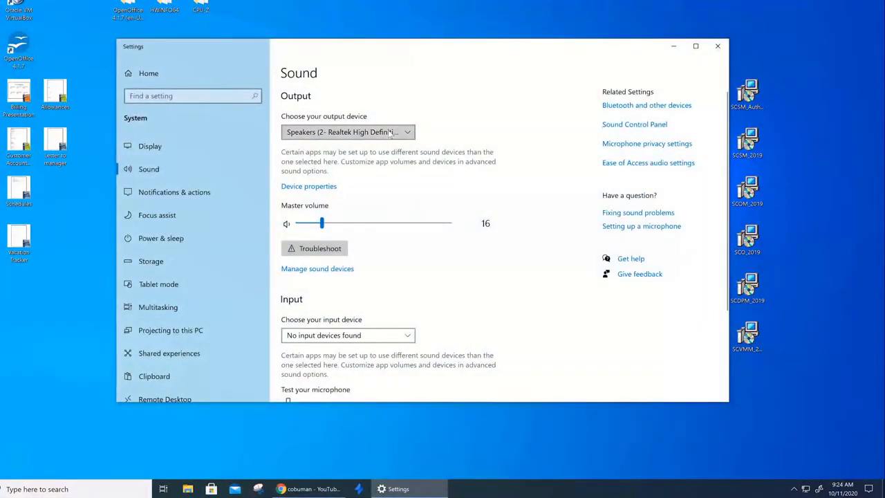
left_click(390, 133)
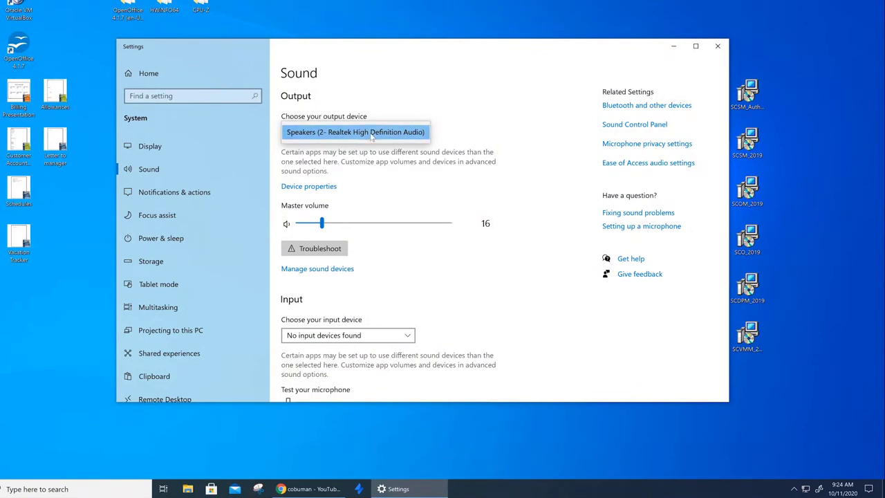
left_click(379, 161)
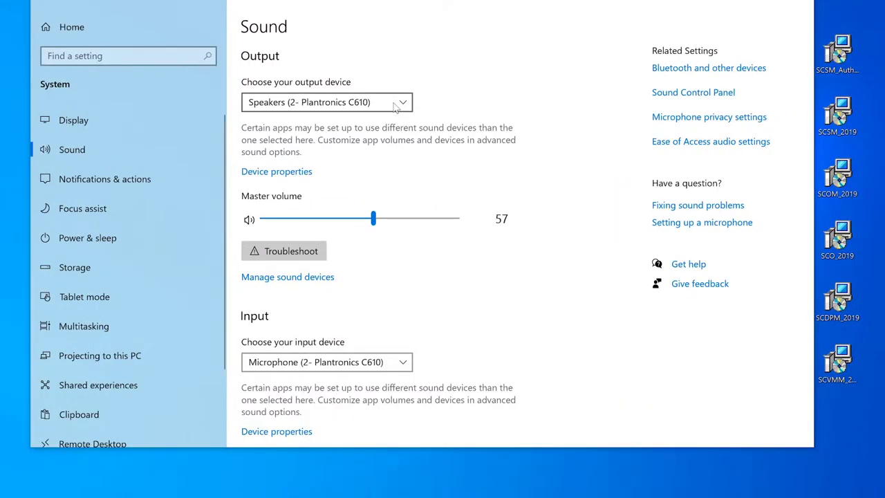
left_click(398, 104)
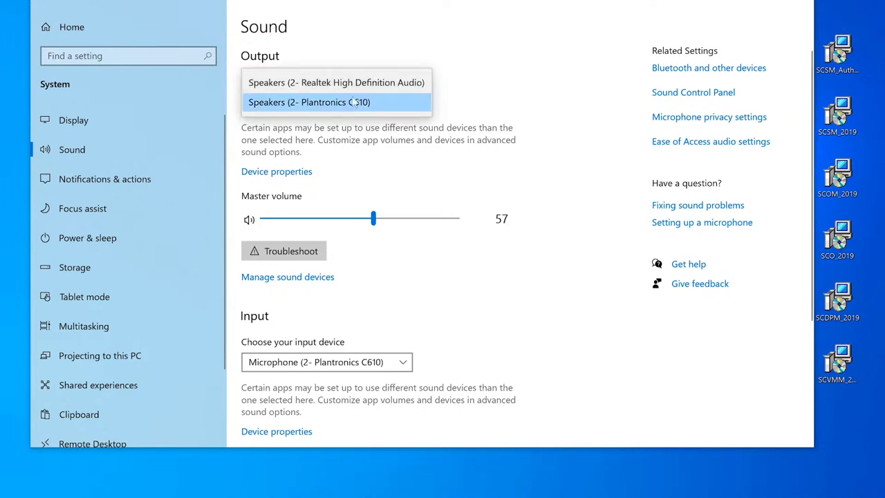
left_click(417, 162)
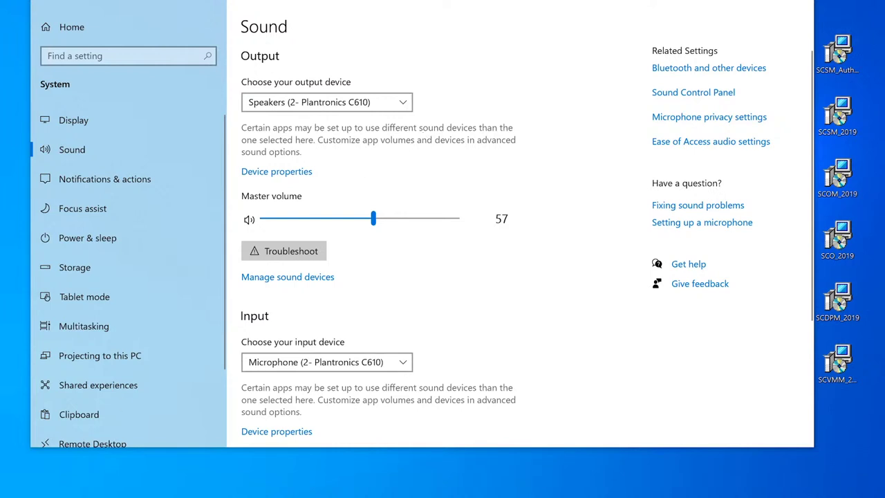
Step: Launch Remote Desktop Connection, try the 'Play on remote computer' audio setting, then cancel it
key("super+s")
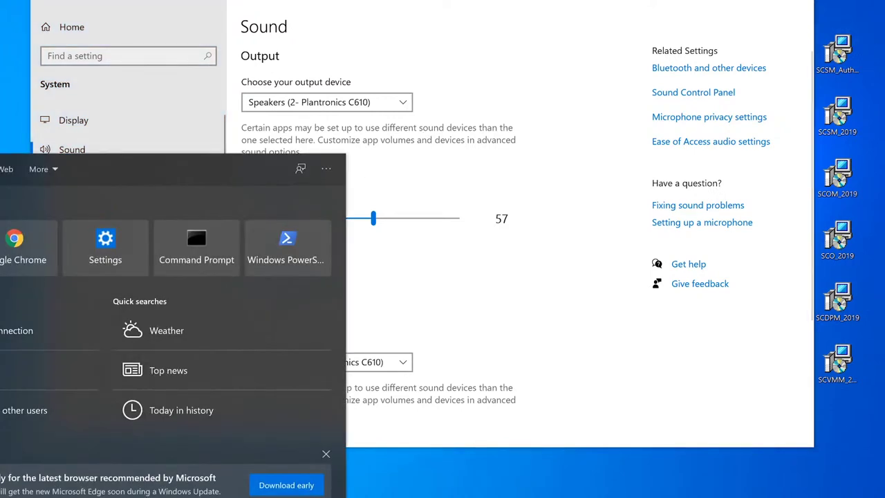
type("remote")
key("Return")
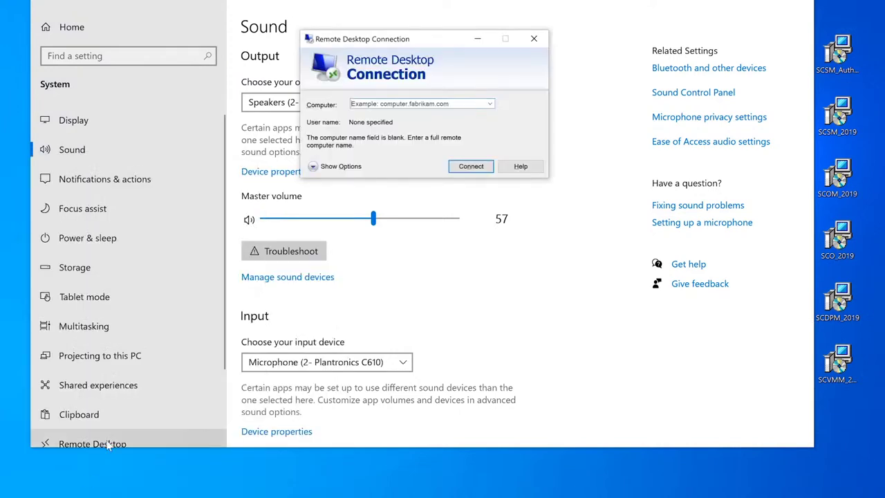
left_click(335, 167)
left_click(392, 102)
left_click(378, 142)
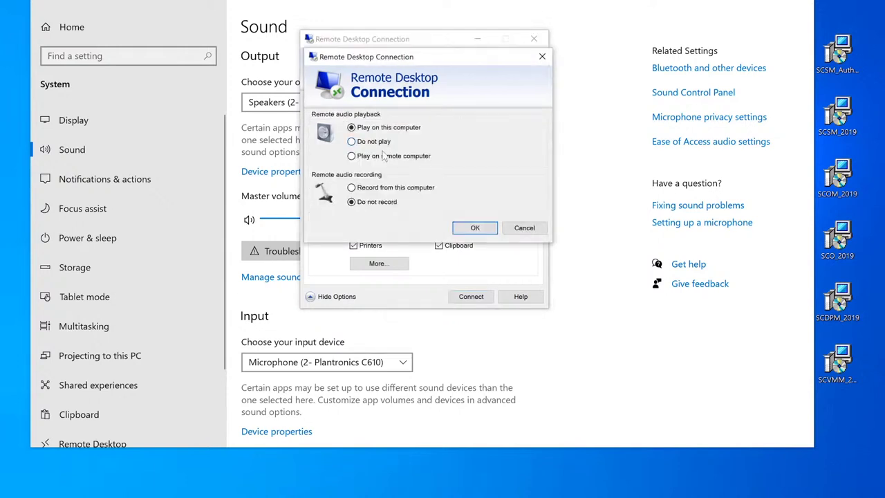
left_click(377, 156)
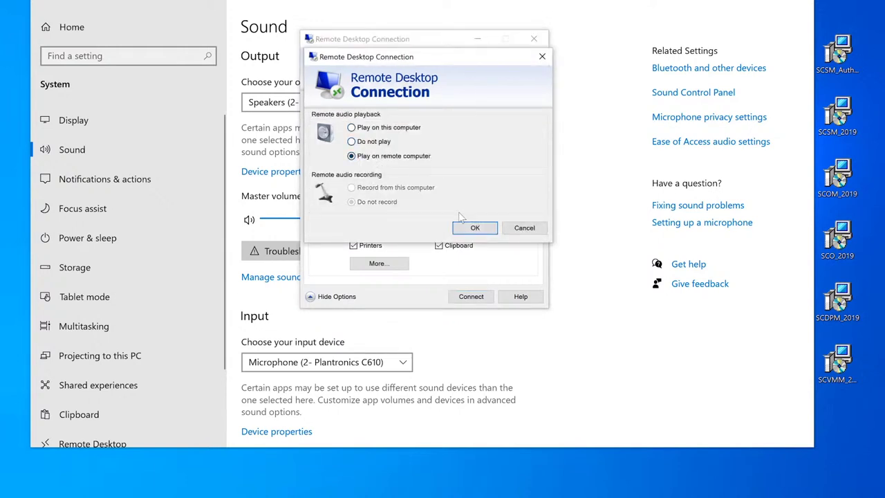
left_click(524, 230)
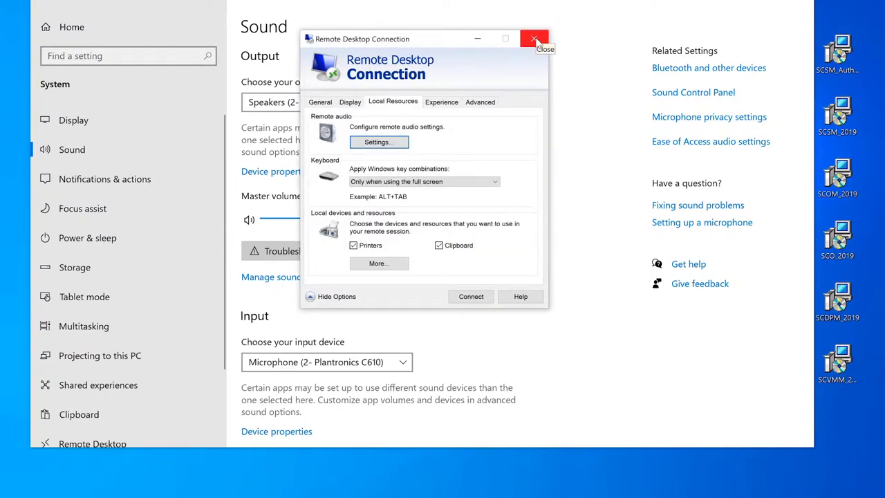
Step: Close Remote Desktop Connection and the Sound settings window
left_click_drag(435, 44, 430, 67)
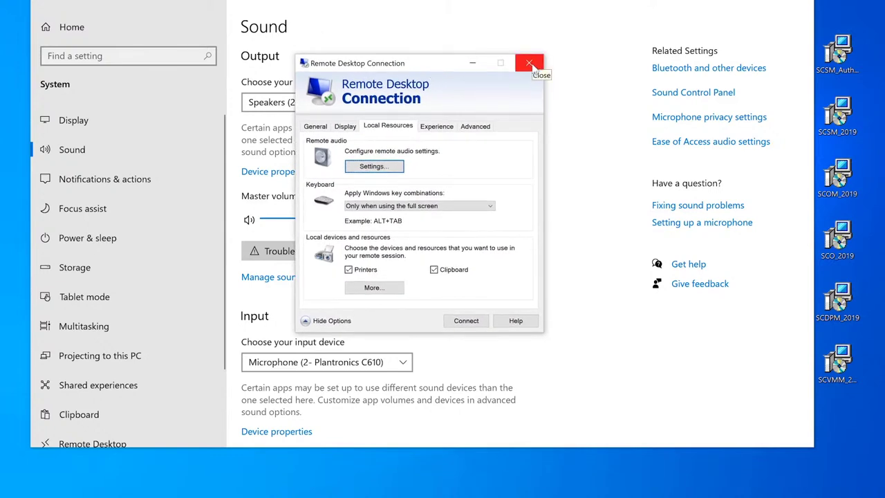
left_click(533, 66)
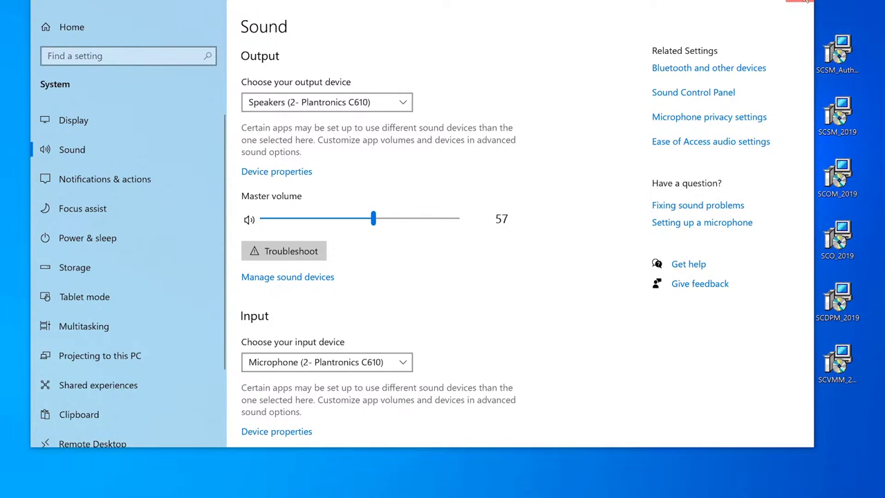
left_click(805, 2)
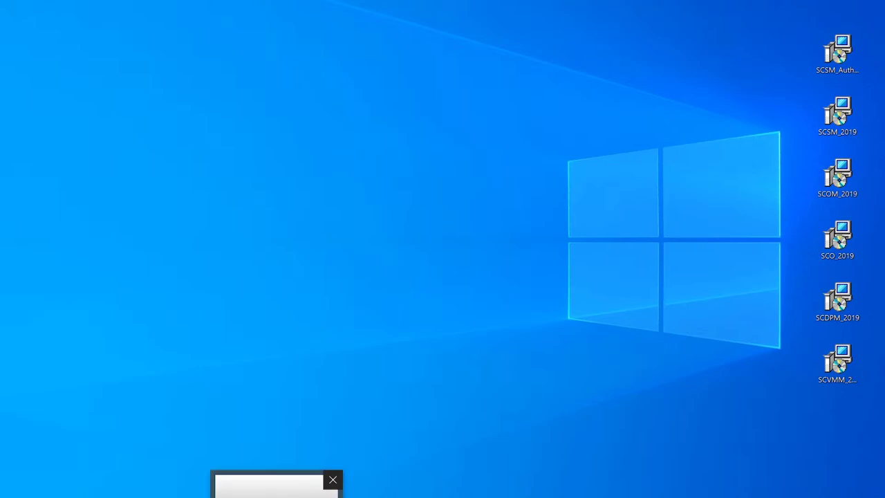
Step: Restore the Chrome window and open ticket ISD-39 from the All open queue
left_click(273, 485)
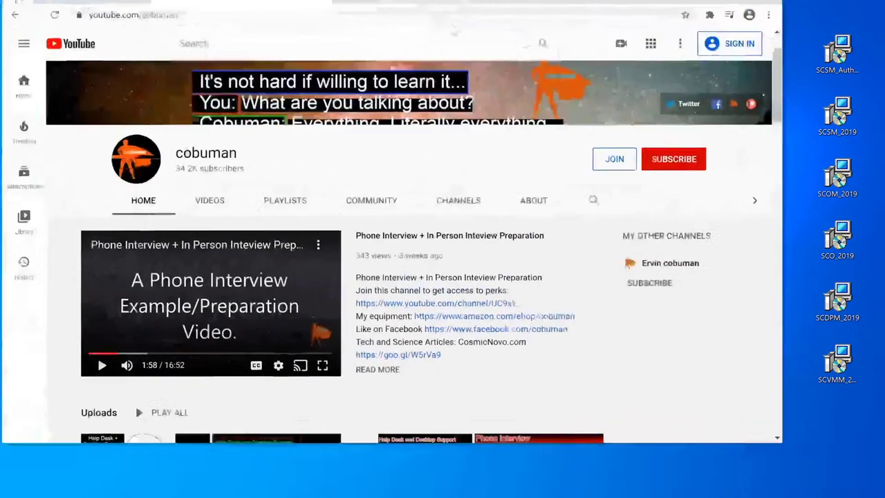
left_click_drag(370, 23, 424, 69)
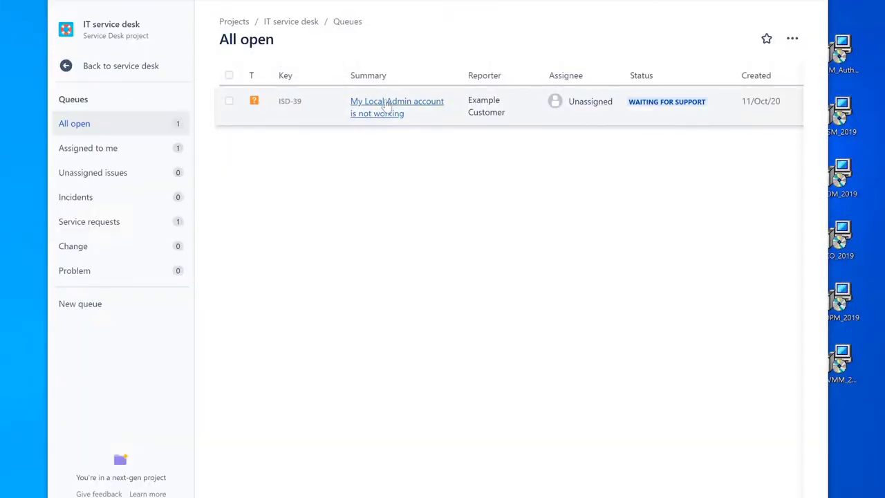
left_click(383, 105)
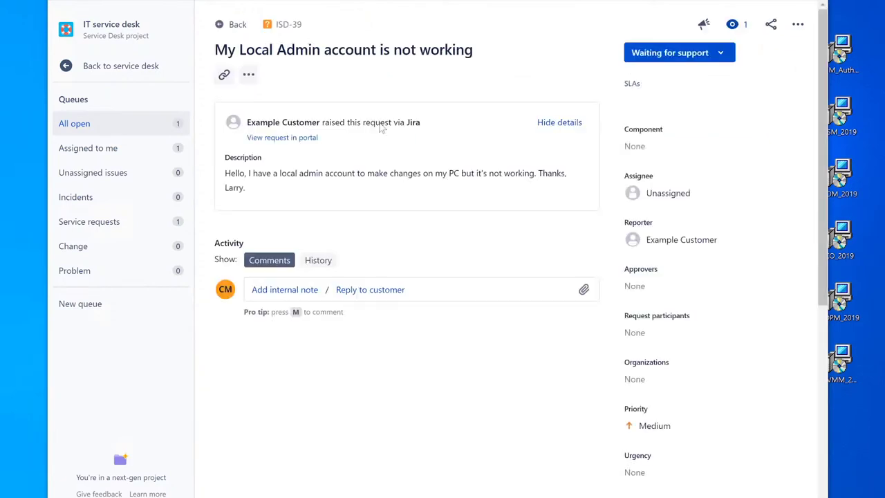
Step: Read the ISD-39 title and the customer's problem description, selecting text along the way
left_click_drag(214, 50, 413, 64)
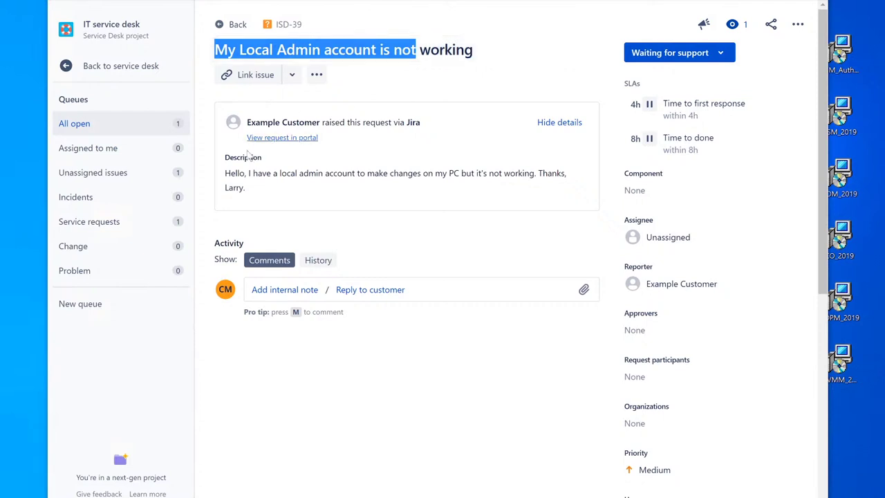
left_click_drag(225, 173, 173, 145)
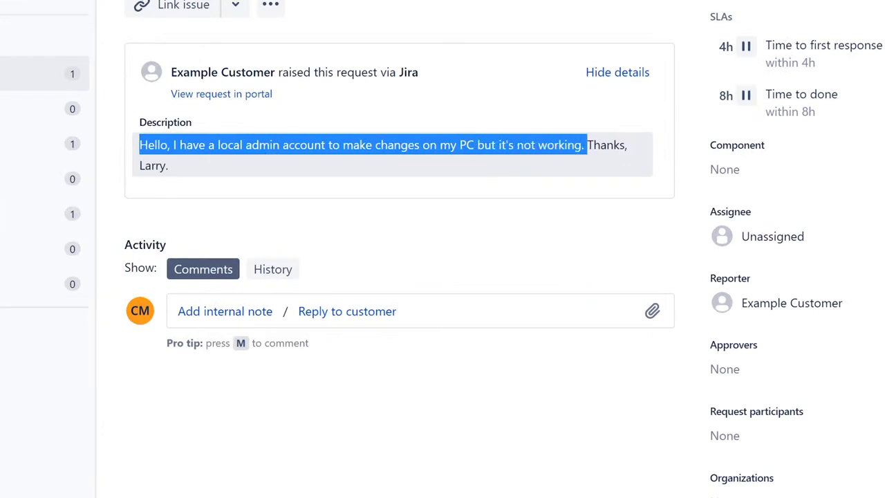
left_click(587, 144)
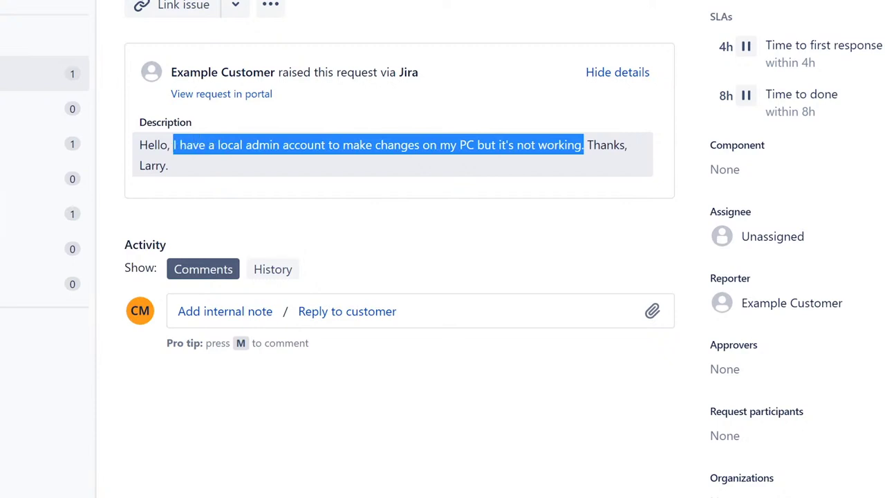
left_click(173, 144)
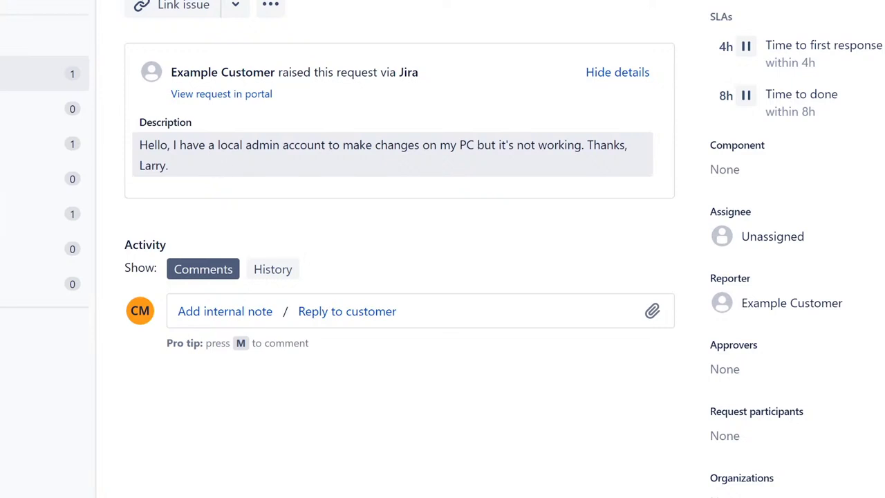
left_click(222, 147)
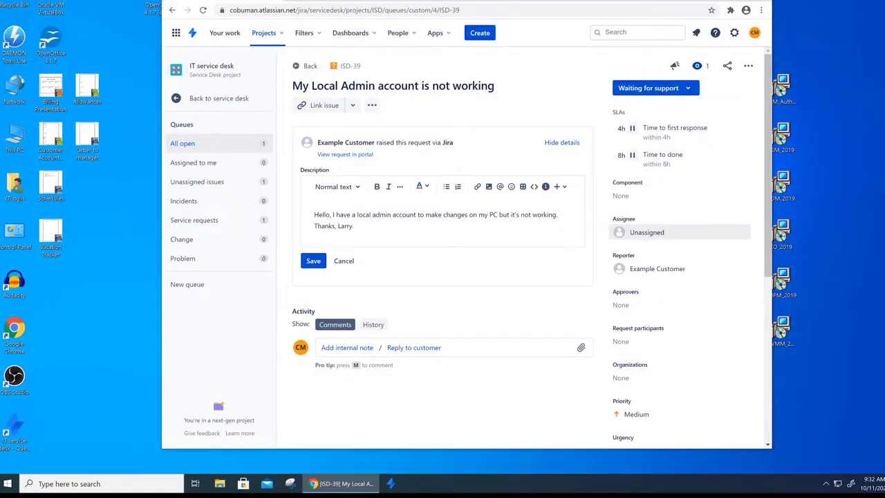
Step: Assign ISD-39 to yourself, then search Windows for 'users'
key("i")
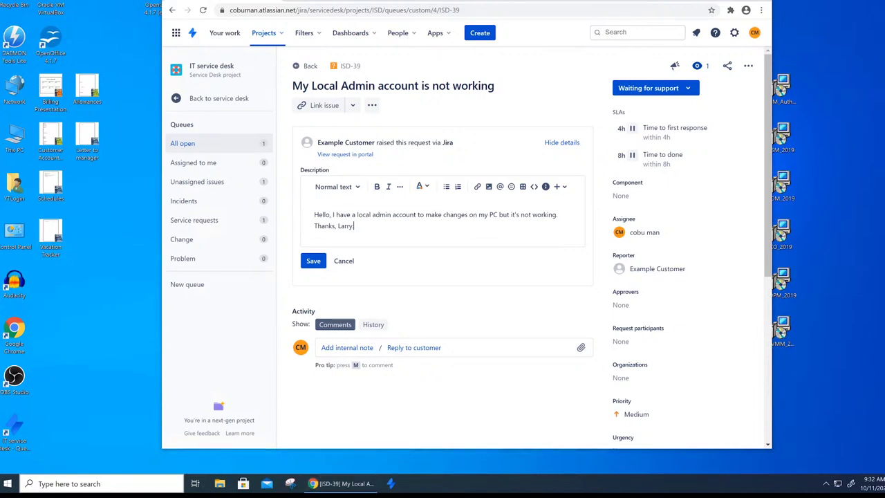
key("super+s")
type("users")
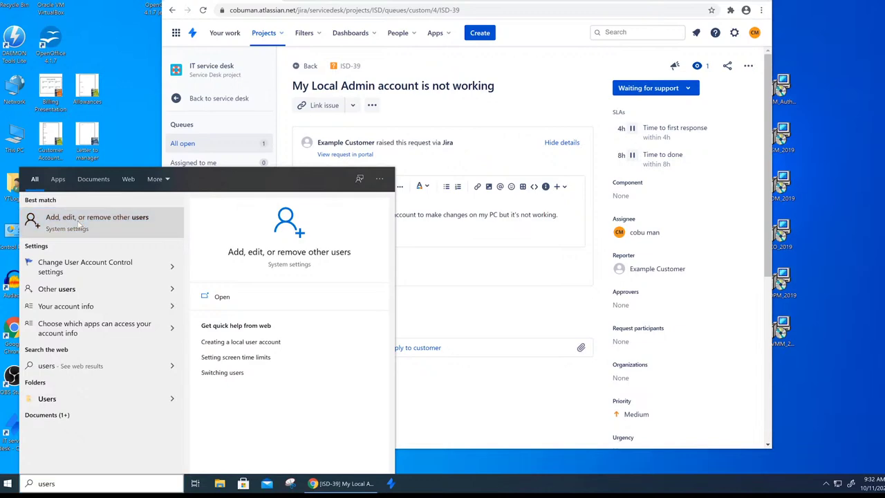
Step: Open 'Add, edit, or remove other users' and expand both local administrator accounts under Other users
key("Return")
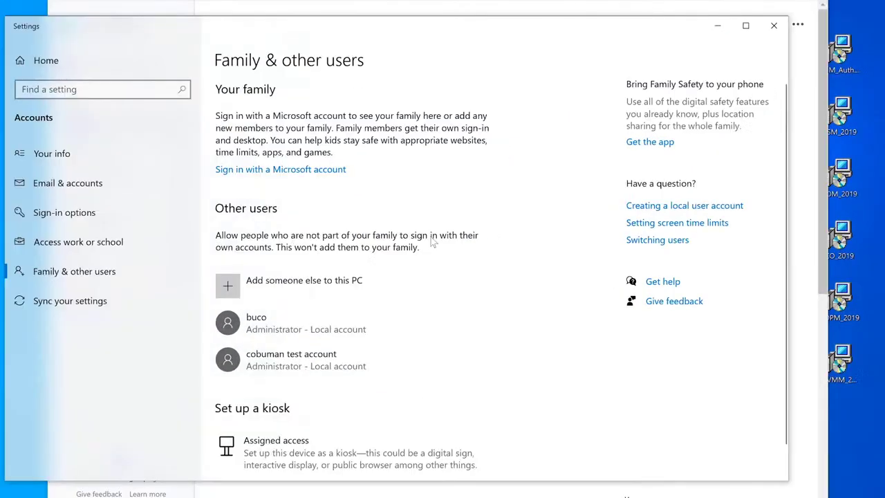
scroll(462, 235, "down", 1)
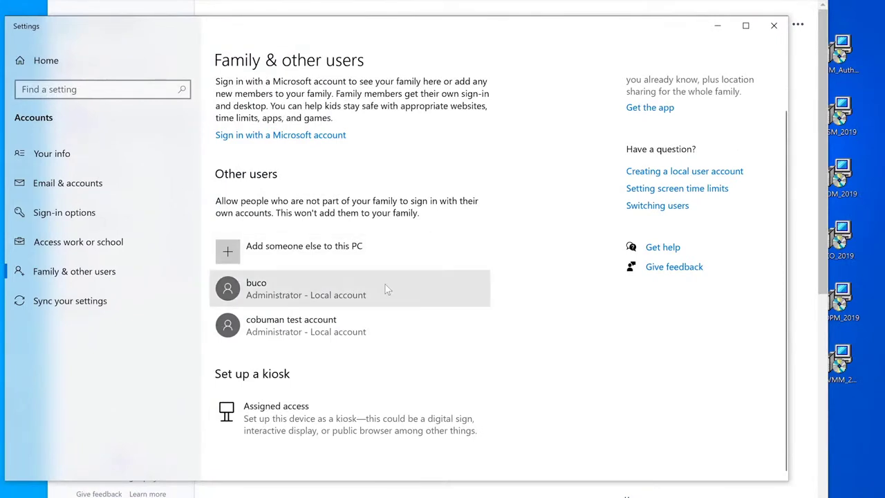
left_click(377, 302)
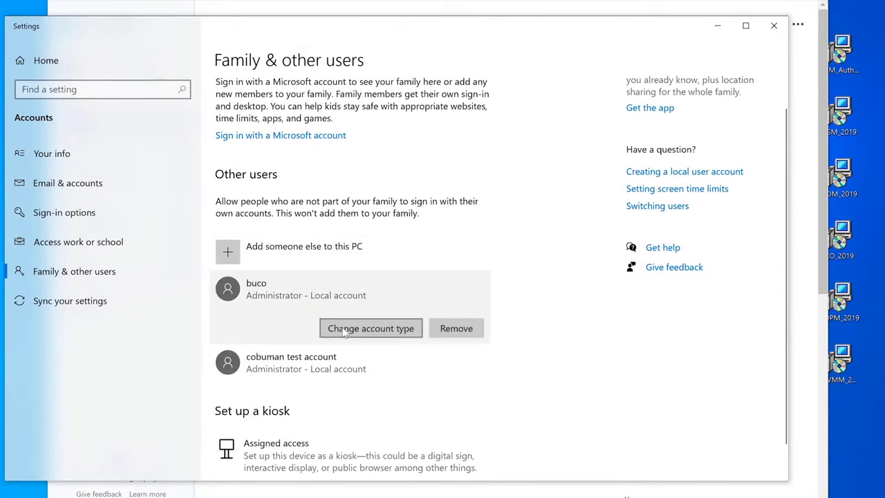
left_click(362, 365)
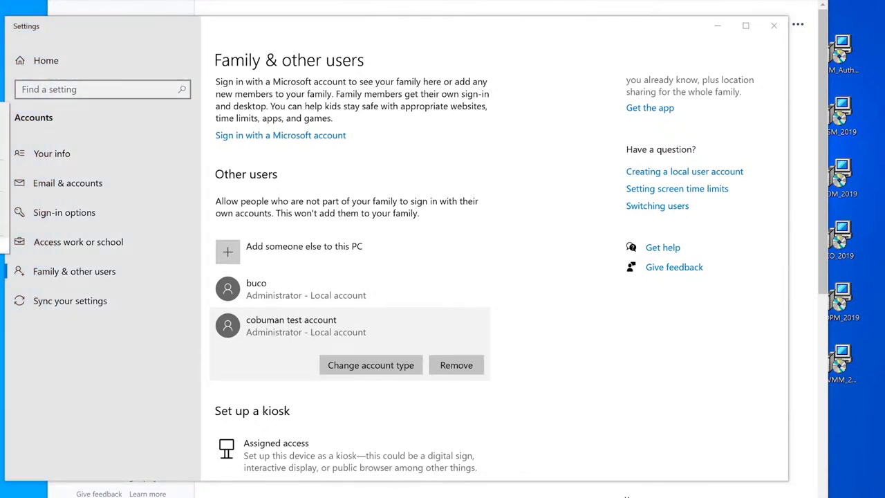
key("super+Pause")
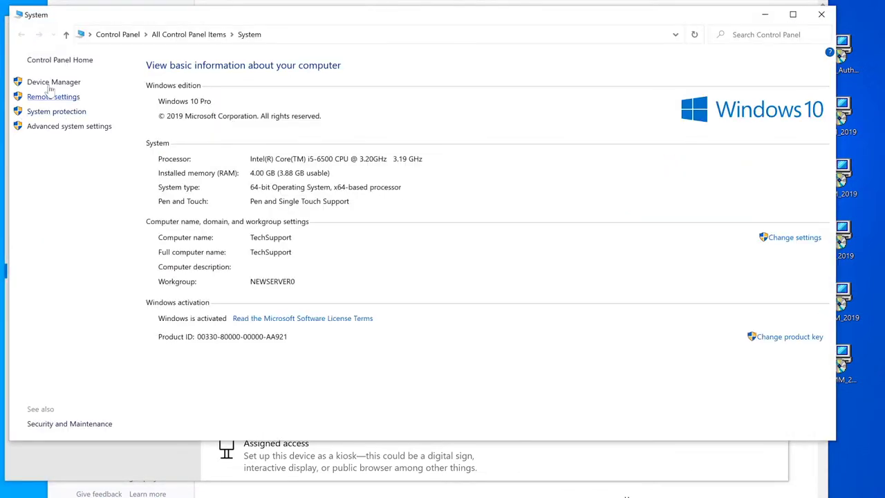
Step: Open Advanced system properties and the User Profiles dialog, arranging it beside Settings
left_click(57, 127)
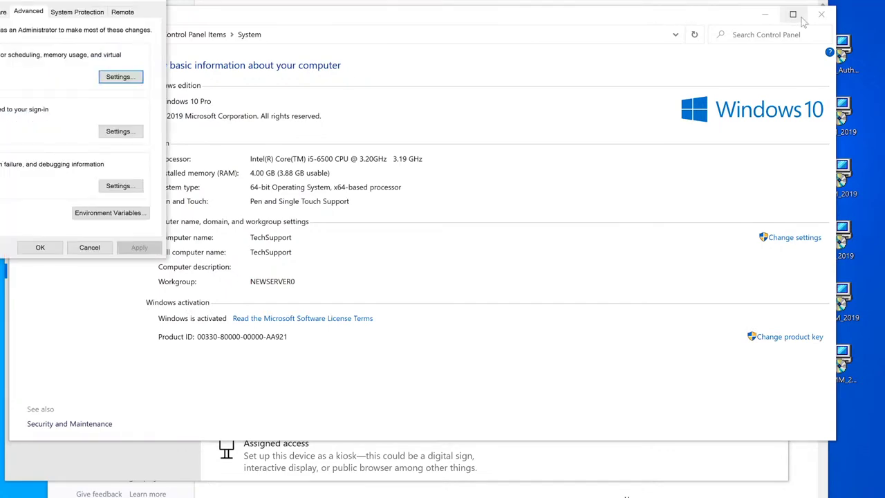
left_click(822, 14)
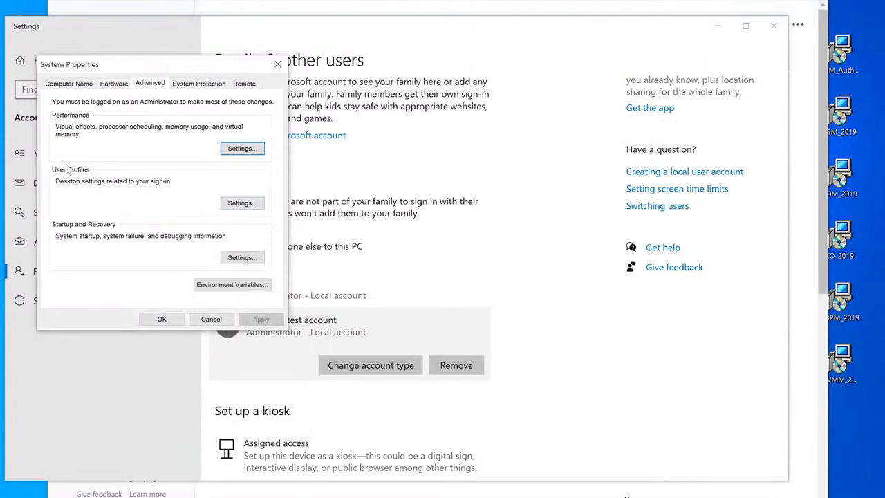
left_click(241, 204)
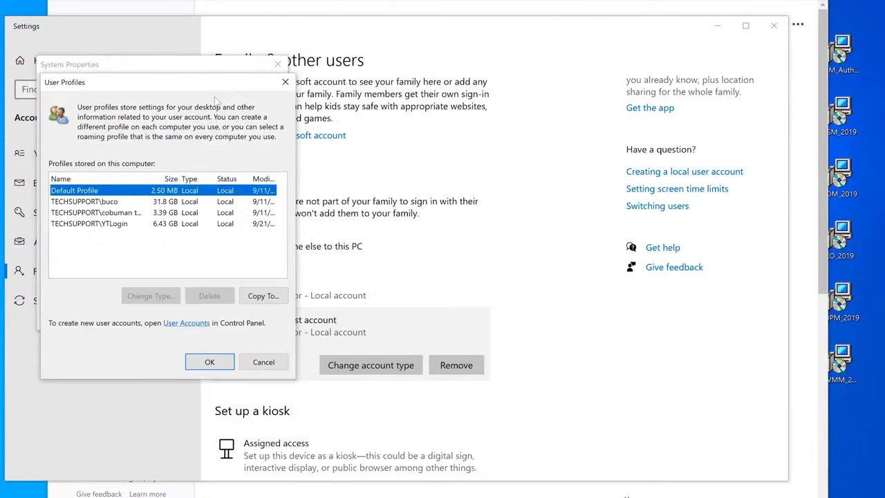
left_click_drag(188, 82, 150, 84)
left_click_drag(430, 22, 579, 22)
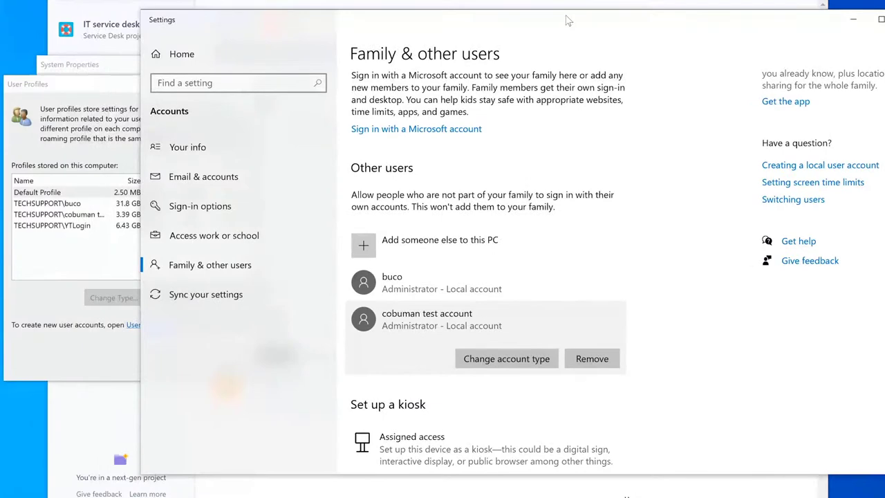
left_click_drag(102, 86, 185, 182)
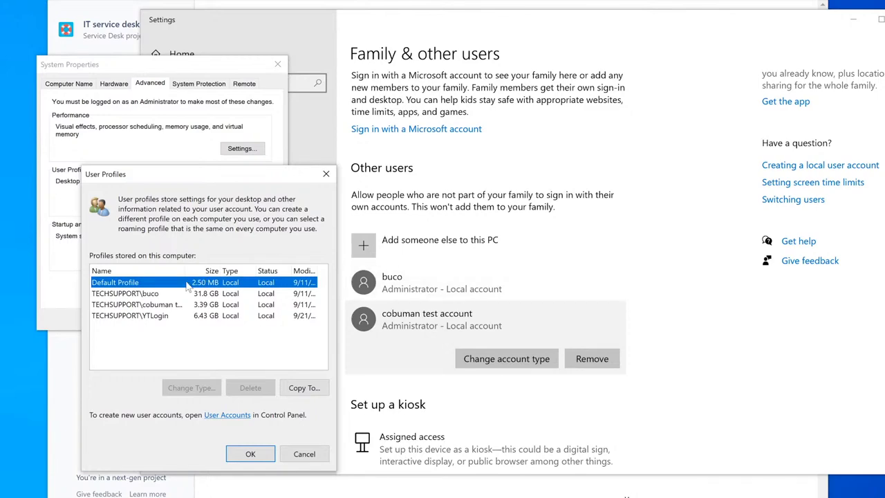
Step: Maximize Settings and expand the two local administrator accounts again
left_click(399, 63)
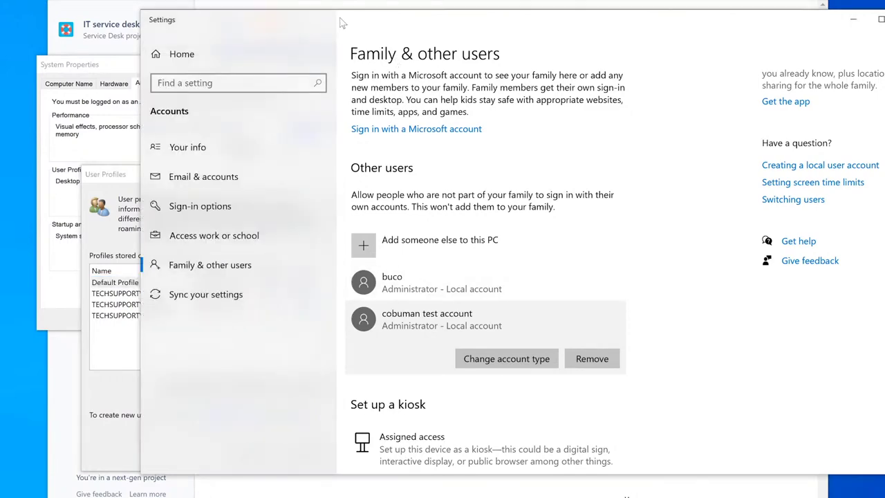
double_click(292, 12)
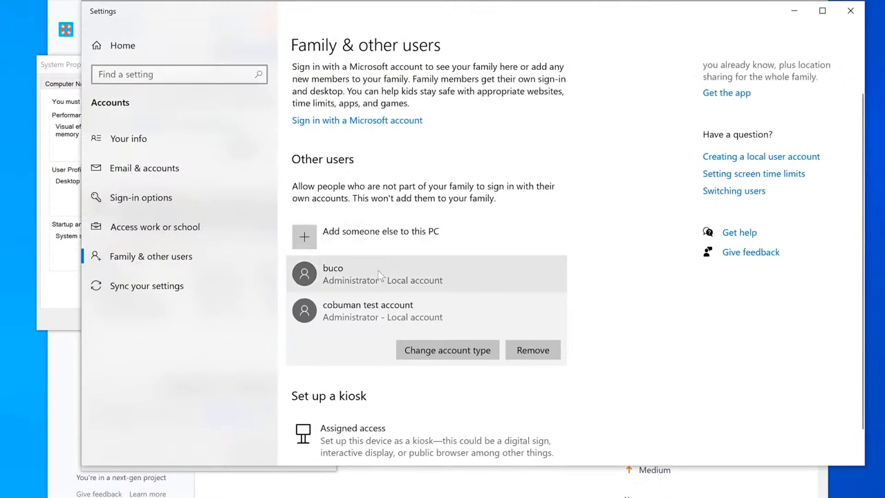
left_click(378, 271)
left_click(374, 346)
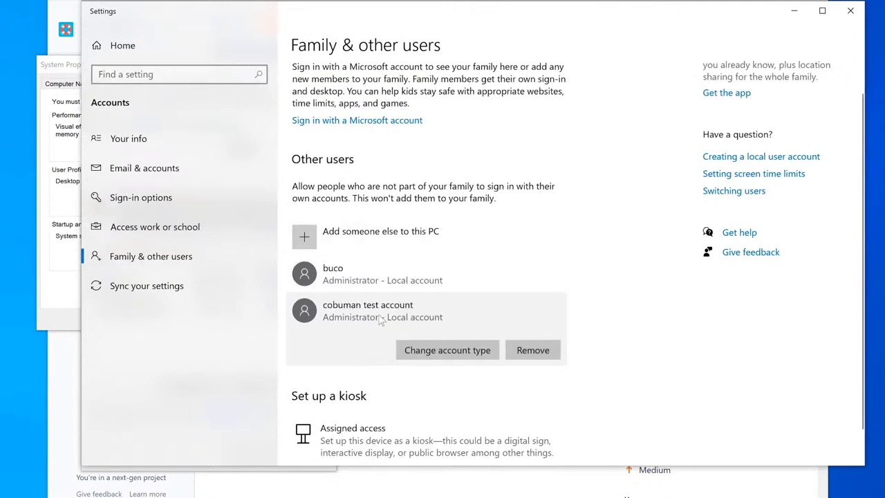
left_click(390, 286)
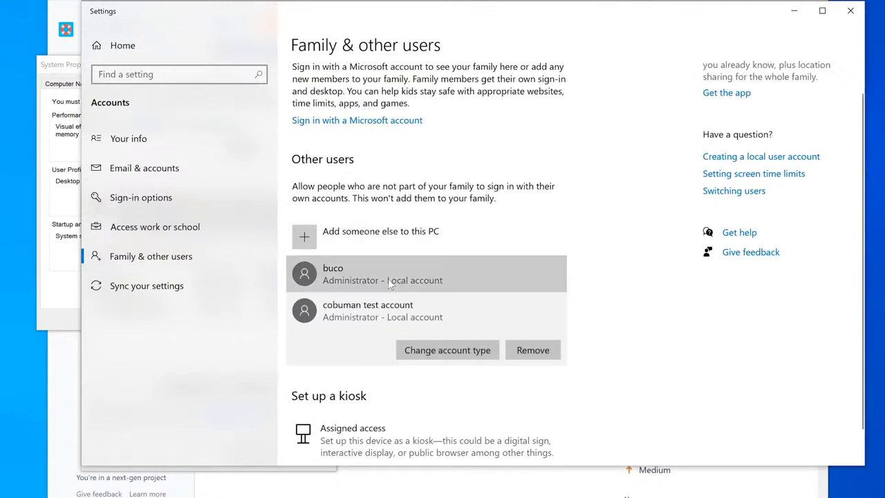
Step: Compare the 31.8 GB, 6.43 GB and 3.39 GB test account profiles, then open File Explorer
left_click(57, 66)
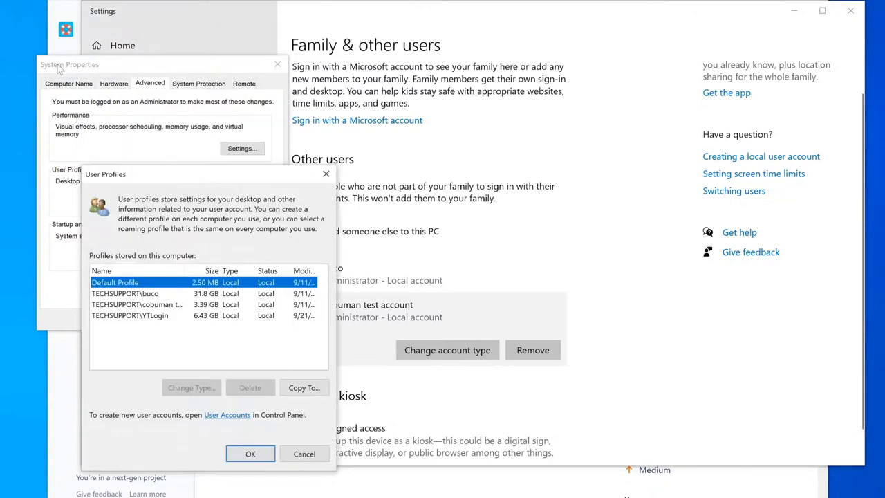
left_click(161, 304)
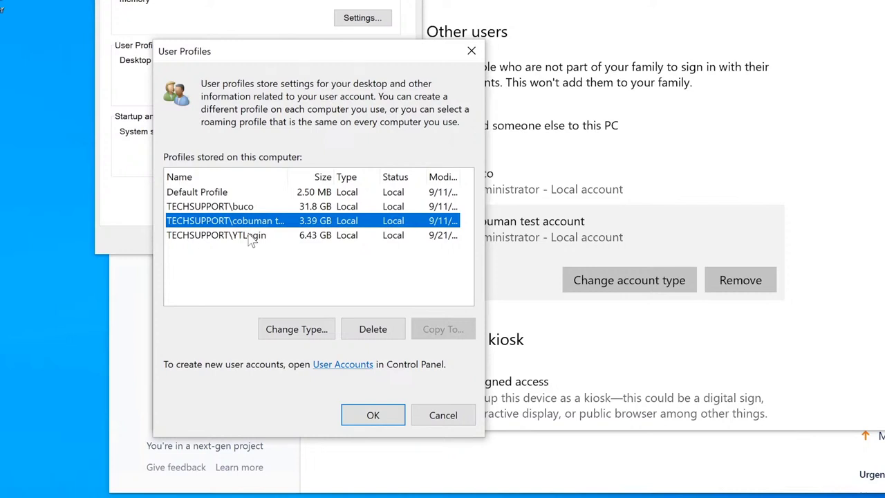
left_click(250, 237)
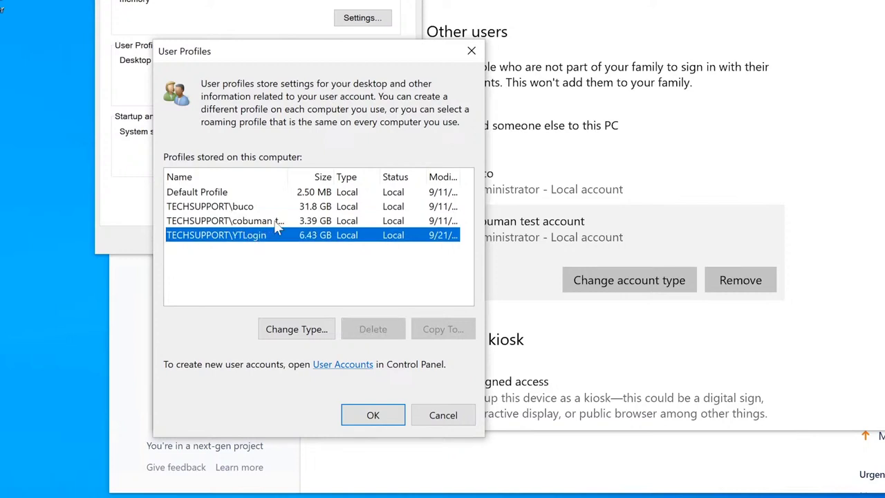
left_click(278, 222)
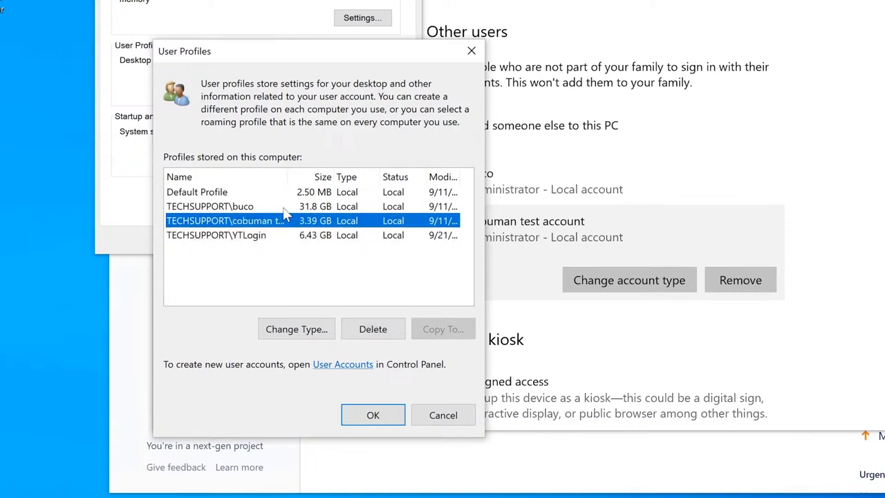
left_click(283, 207)
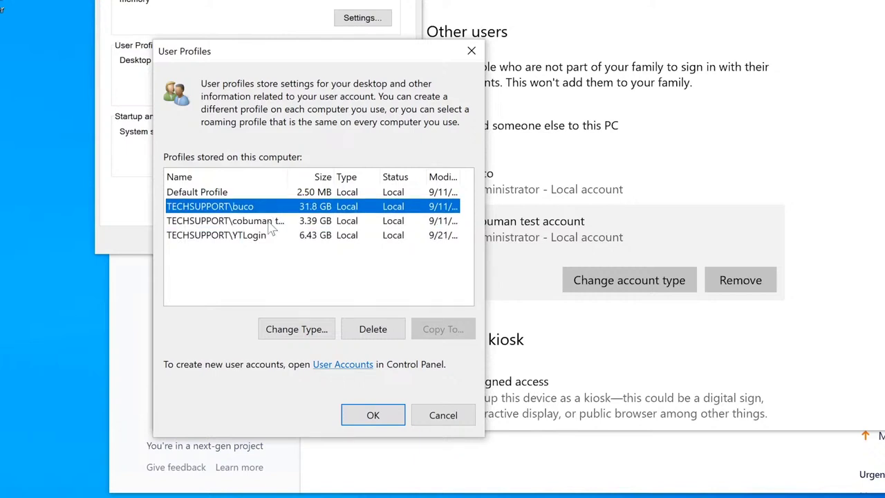
left_click(272, 223)
left_click(292, 209)
left_click(283, 223)
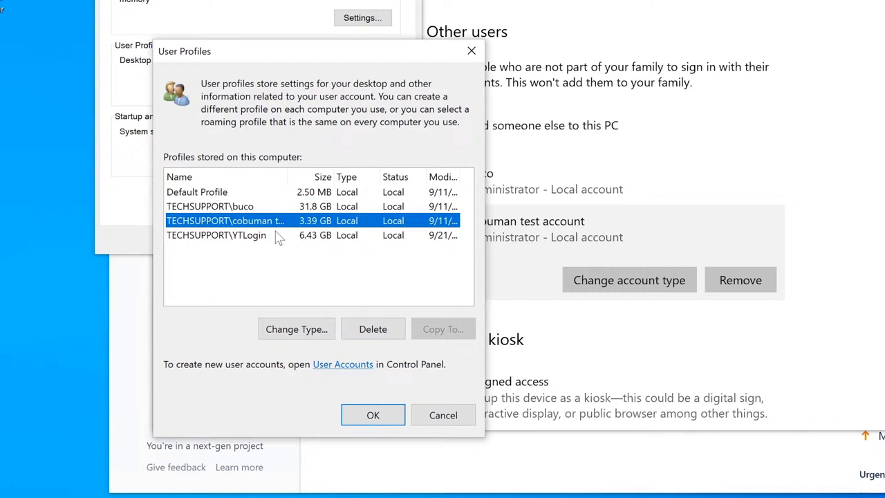
left_click(278, 236)
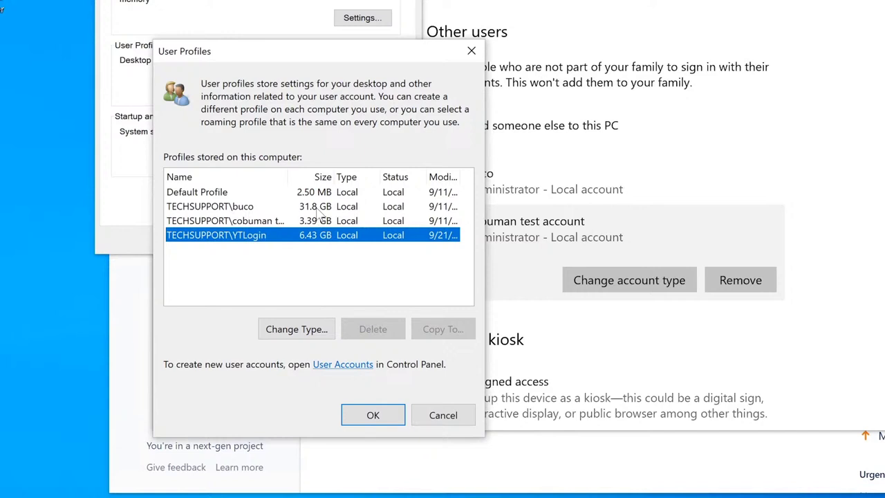
left_click(304, 221)
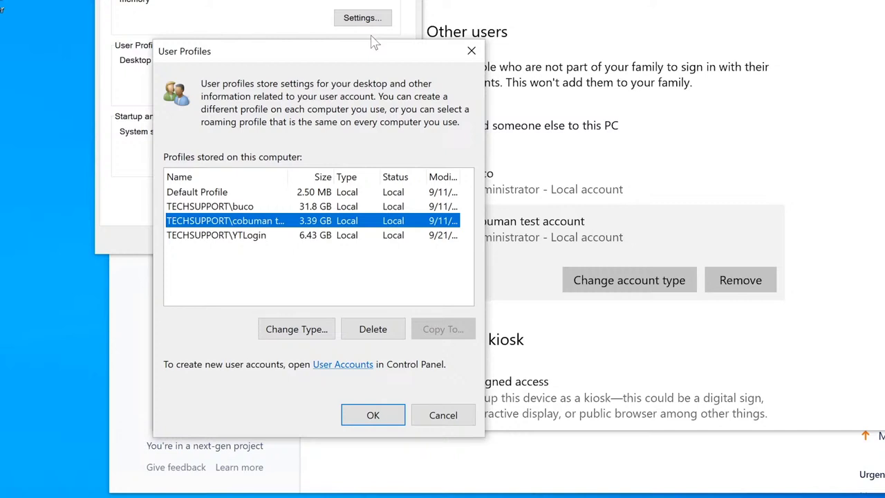
left_click_drag(373, 43, 293, 17)
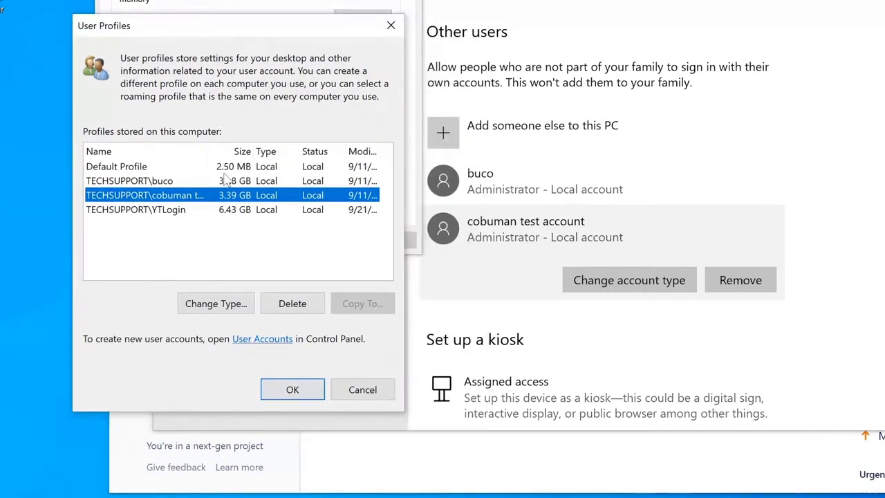
left_click(239, 180)
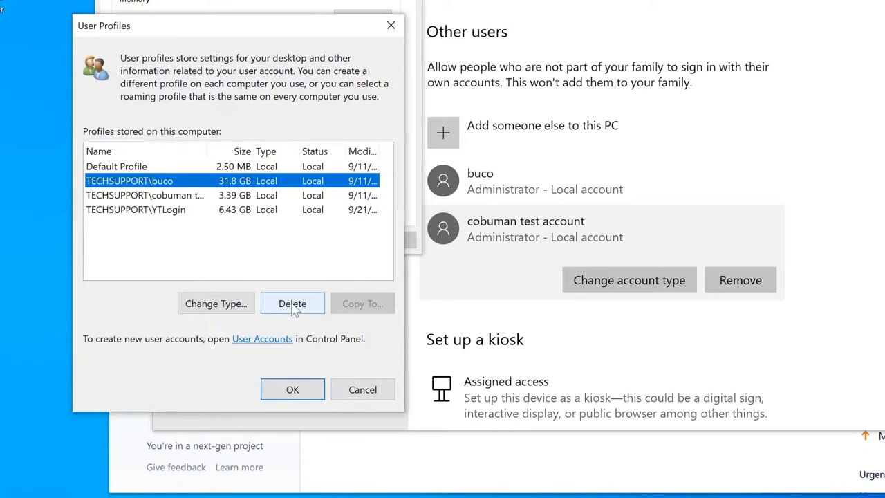
left_click(253, 196)
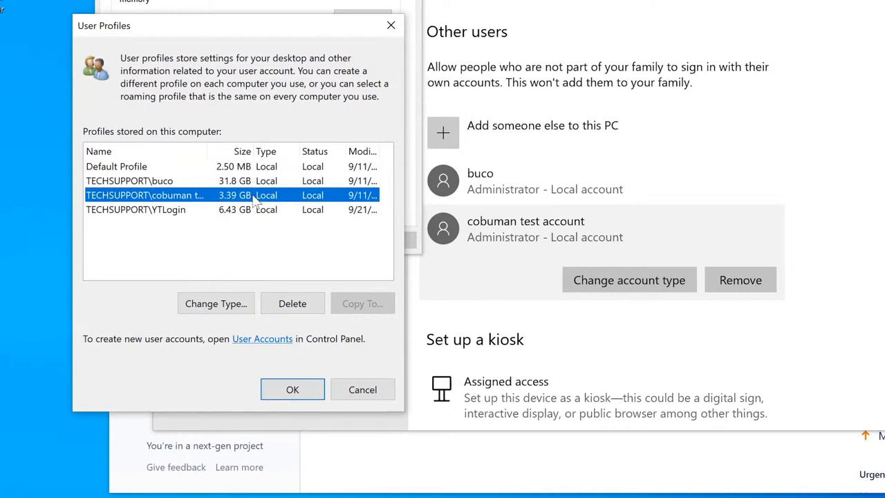
left_click(255, 183)
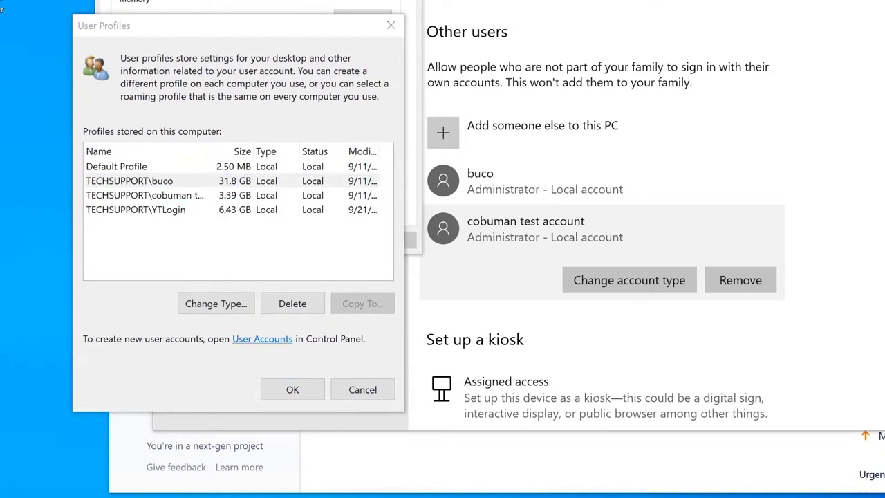
left_click(225, 495)
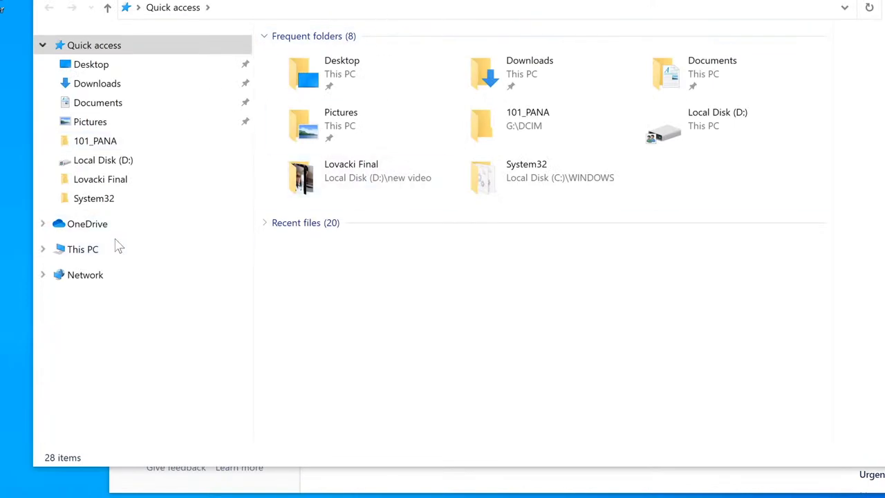
Step: Browse to C:\Users in File Explorer via This PC and Local Disk (C:)
left_click(108, 255)
double_click(361, 256)
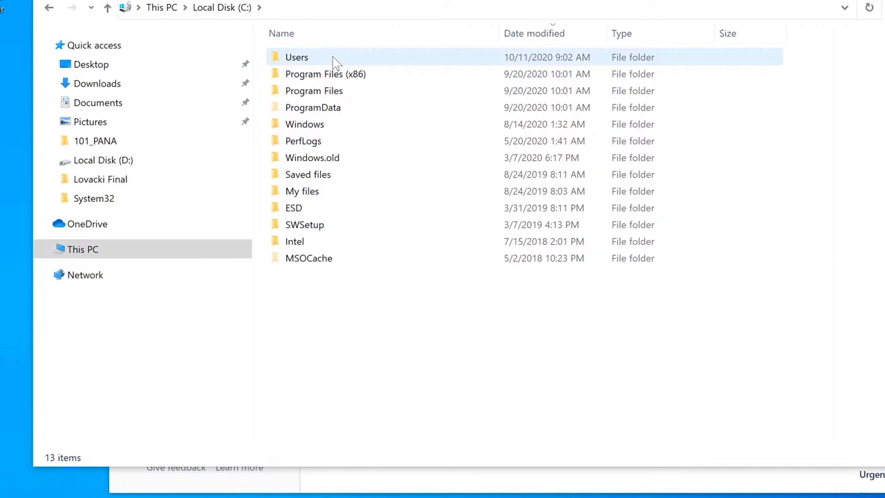
double_click(297, 58)
left_click_drag(64, 52, 340, 117)
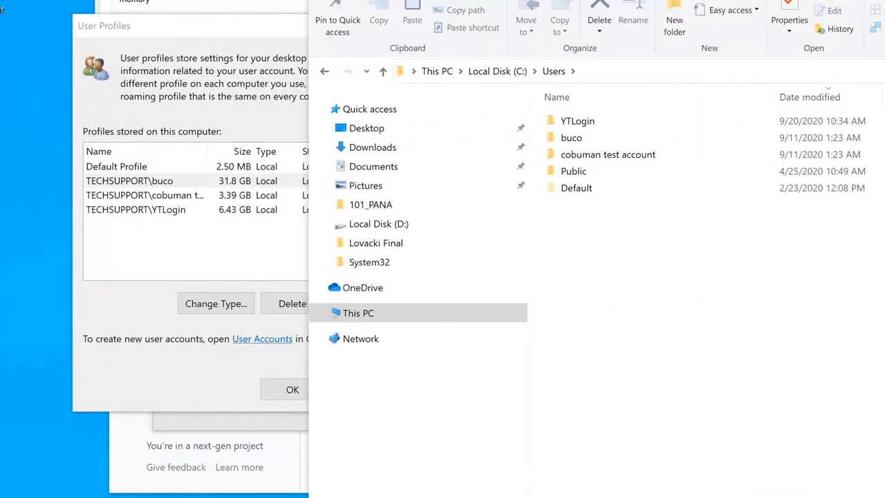
Step: Match the user folders in C:\Users against the 6.43 GB and test account profiles
left_click(572, 138)
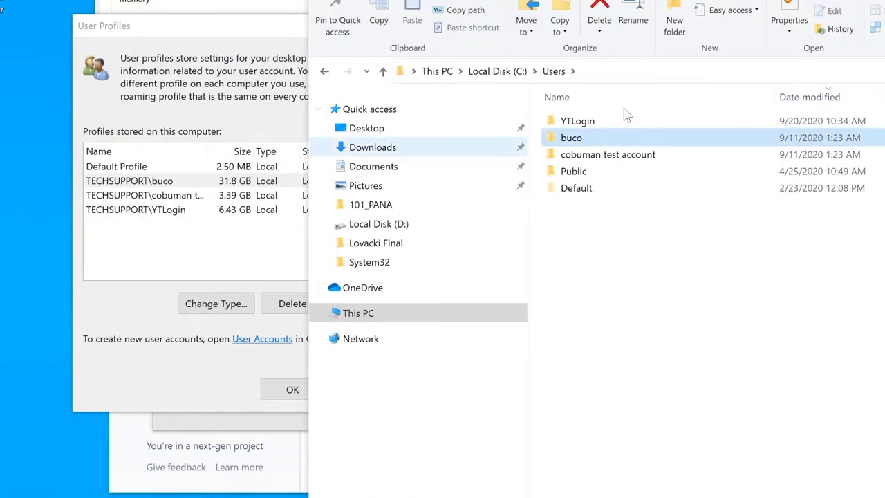
left_click(602, 155)
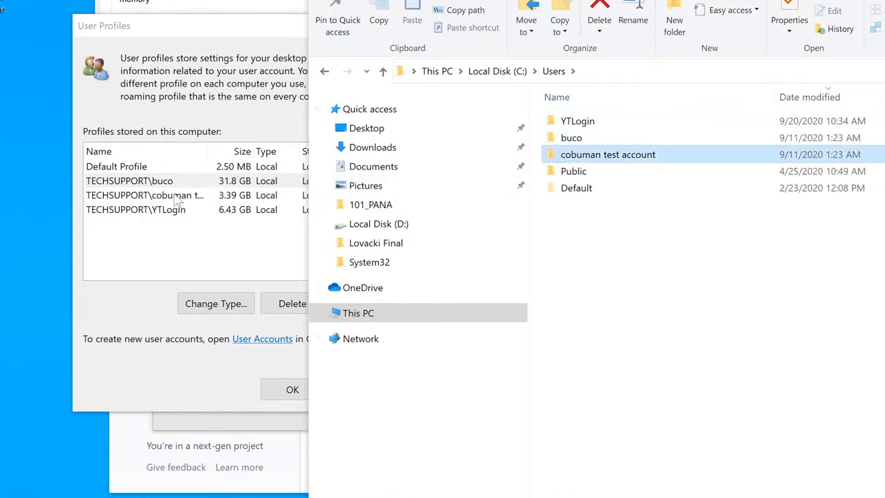
left_click(178, 195)
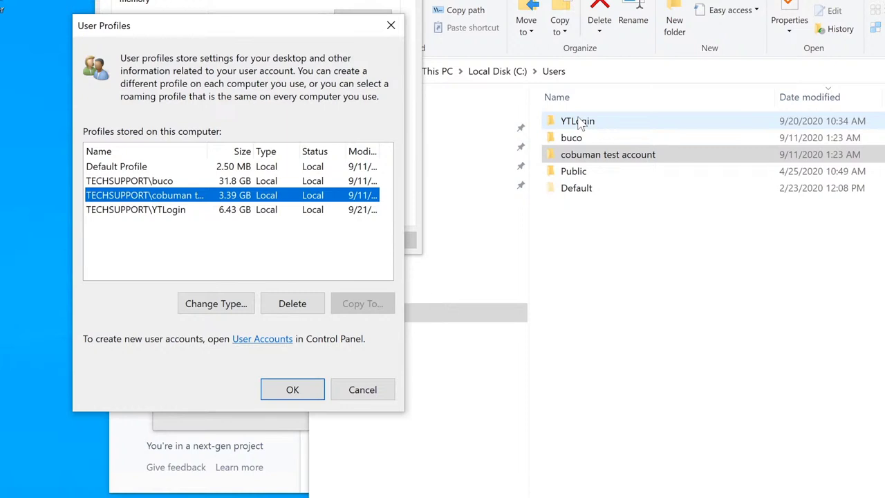
left_click(579, 122)
left_click(161, 213)
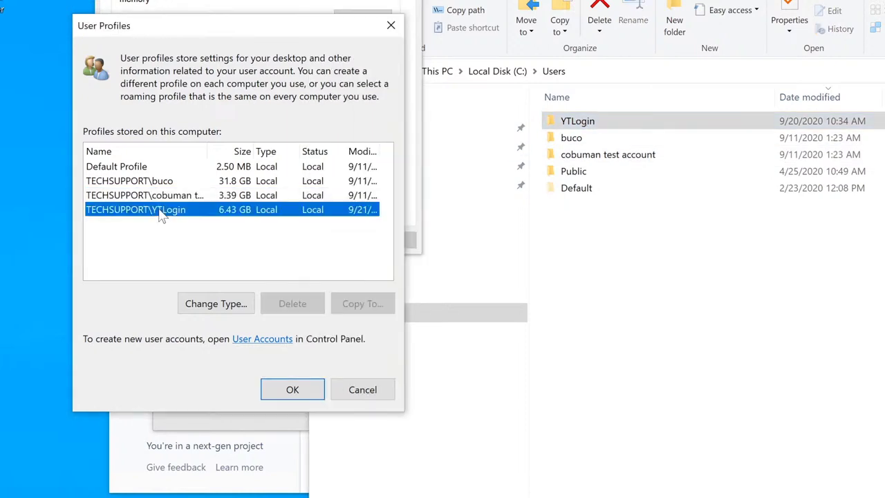
left_click(312, 197)
left_click(315, 215)
left_click(287, 197)
left_click(268, 214)
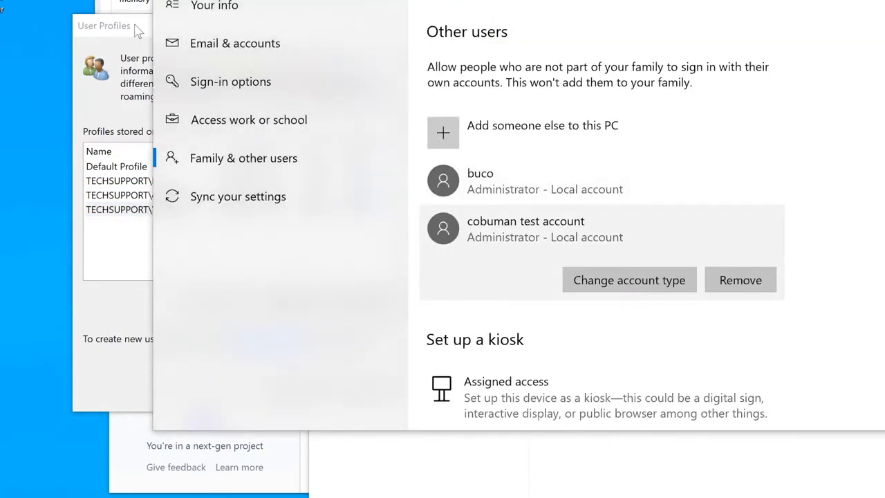
left_click_drag(138, 31, 114, 23)
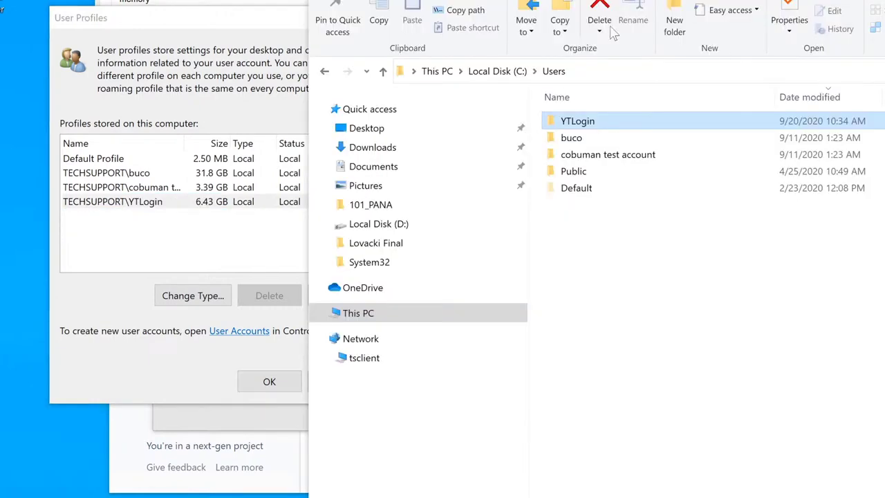
left_click_drag(237, 27, 379, 7)
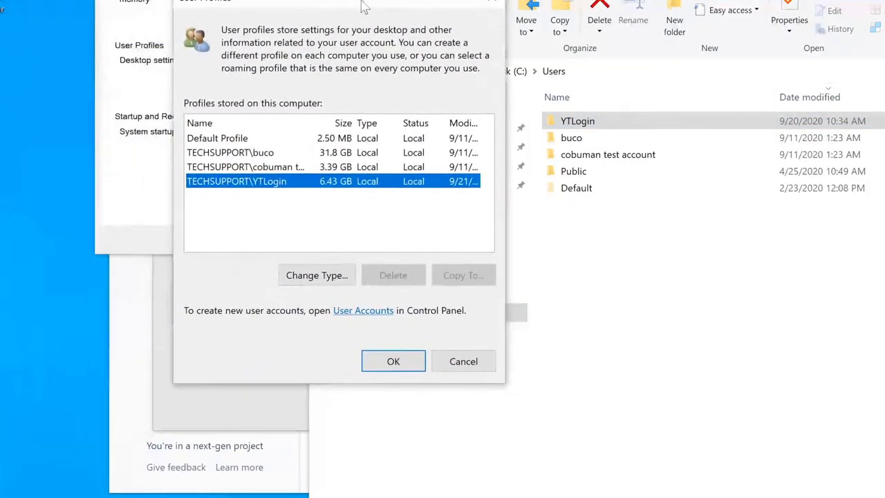
Step: Open the 31.8 GB profile's user folder and cancel the User Profiles dialog
left_click(372, 155)
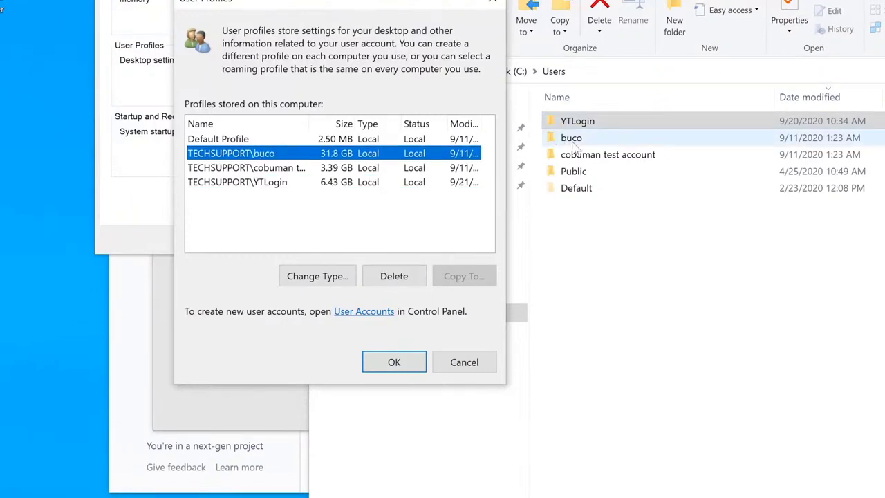
left_click(571, 138)
left_click(271, 154)
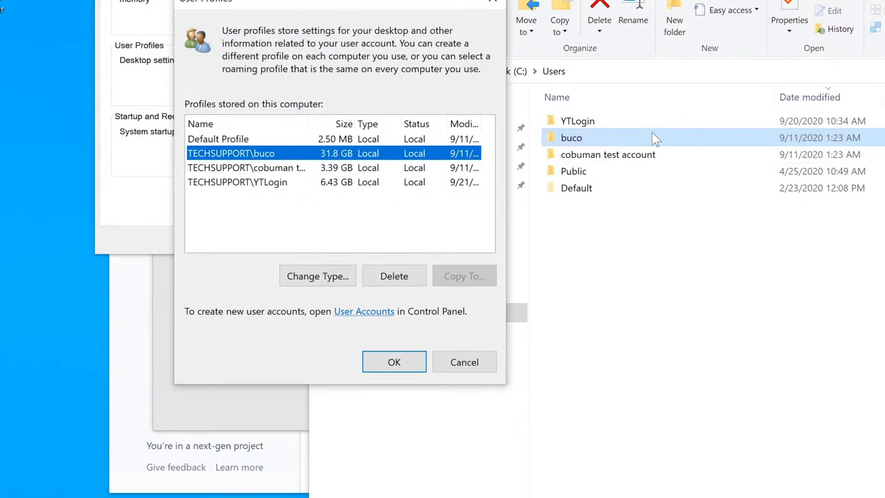
double_click(589, 141)
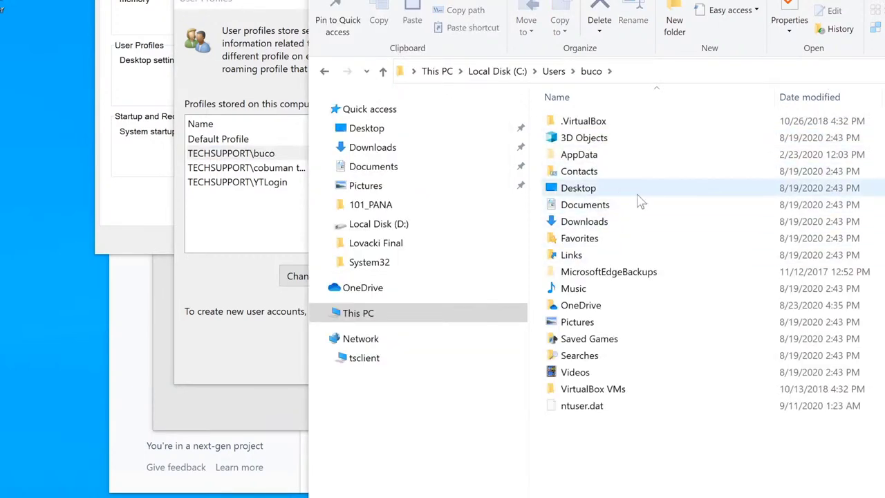
left_click_drag(285, 5, 178, 5)
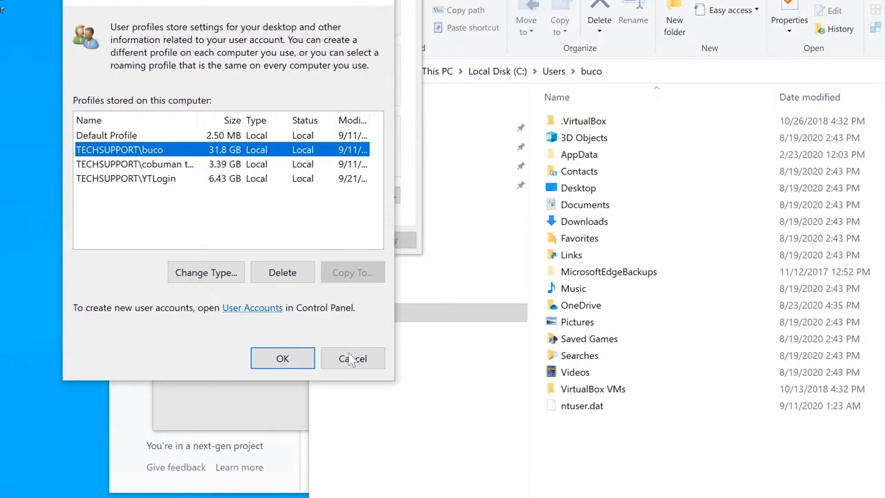
left_click(350, 361)
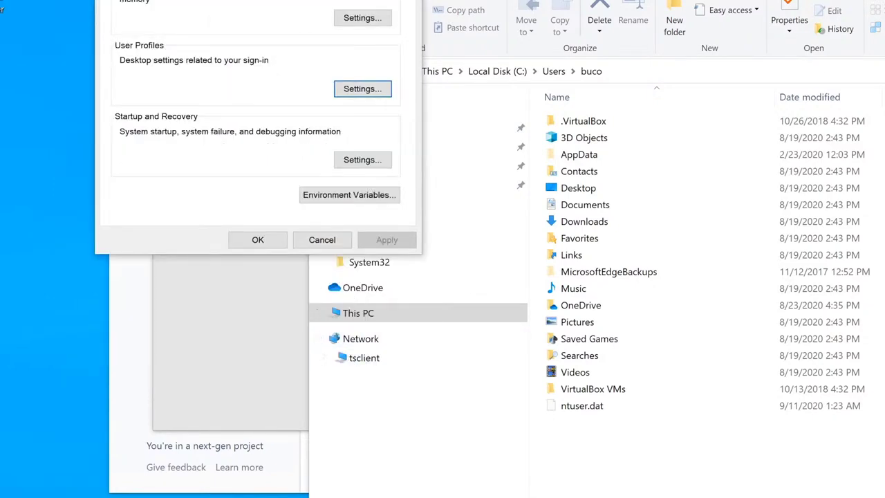
left_click_drag(258, 1, 63, 0)
Step: From Family & other users, choose 'Add someone else to this PC' and bring the sign-in dialog into view
left_click(270, 157)
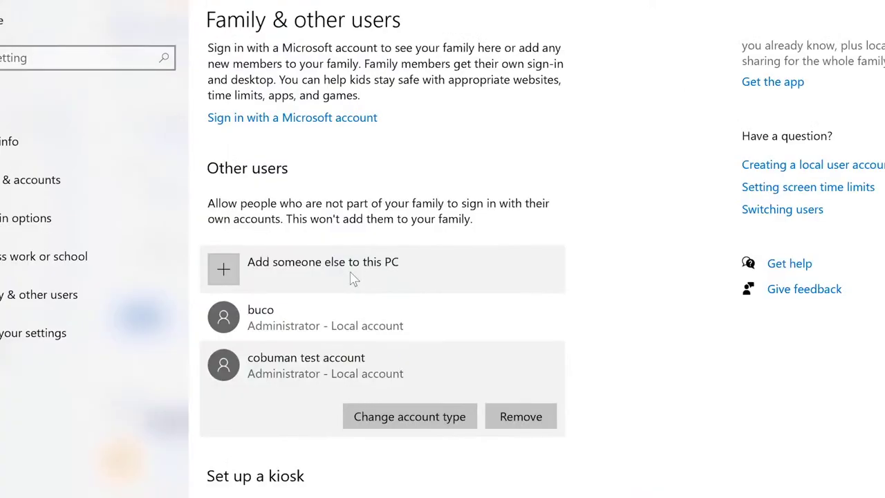
left_click(352, 277)
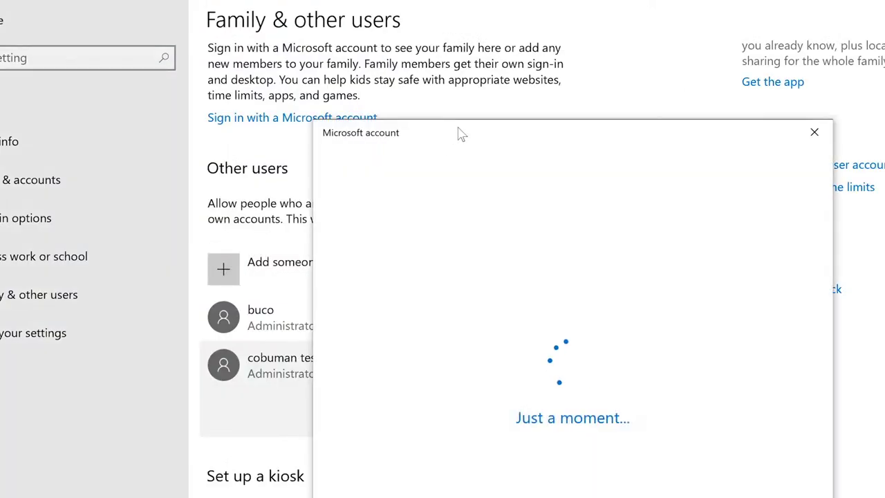
left_click_drag(457, 129, 249, 36)
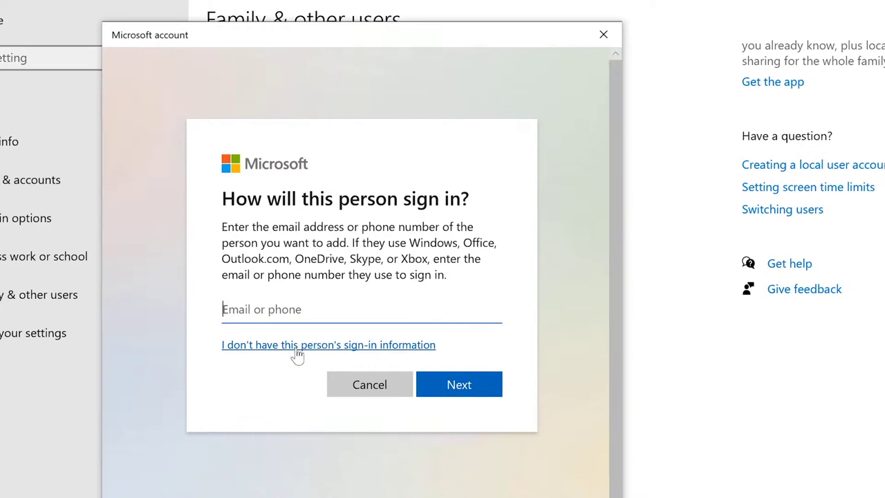
Step: Skip the Microsoft account and name the new local user LocalAdmin with a password
left_click(310, 347)
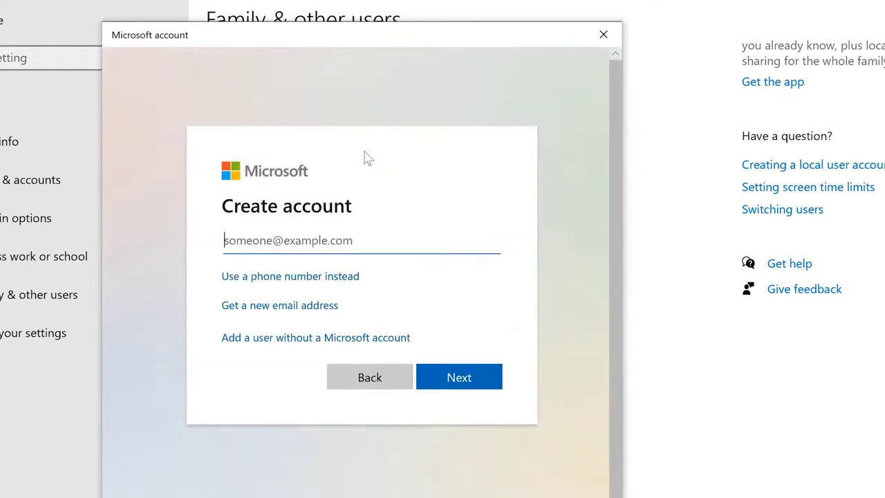
left_click(276, 344)
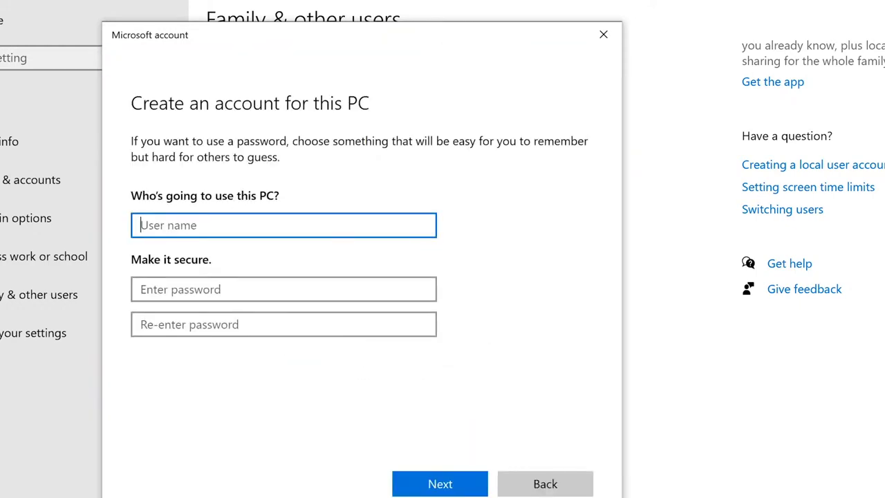
type("LocalAdmin")
key("Tab")
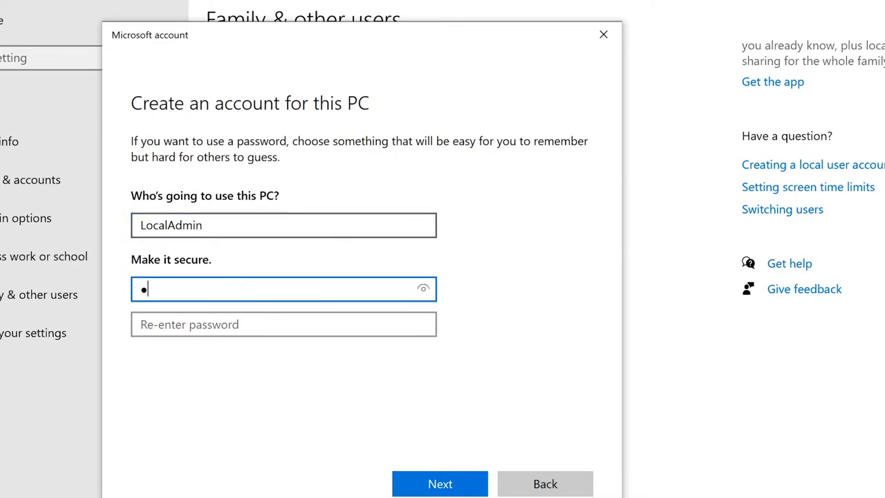
key("Tab")
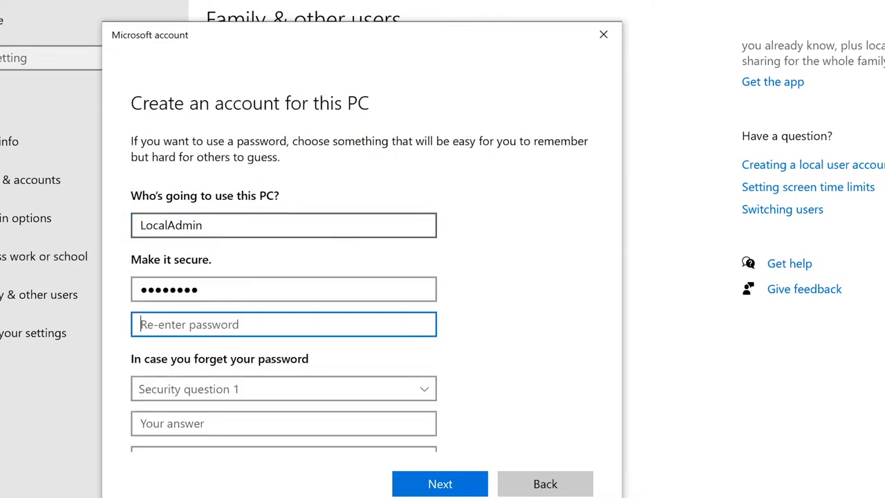
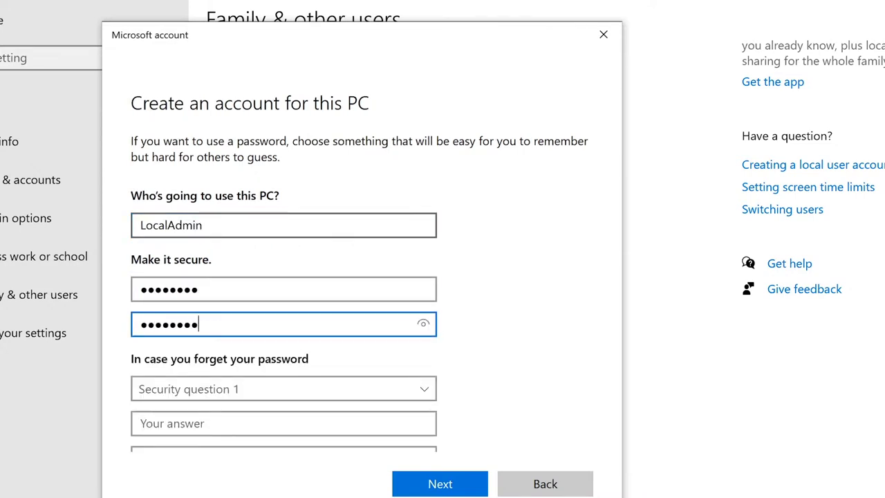
Step: Set the first security question to the first pet's name and enter an answer
scroll(498, 294, "down", 1)
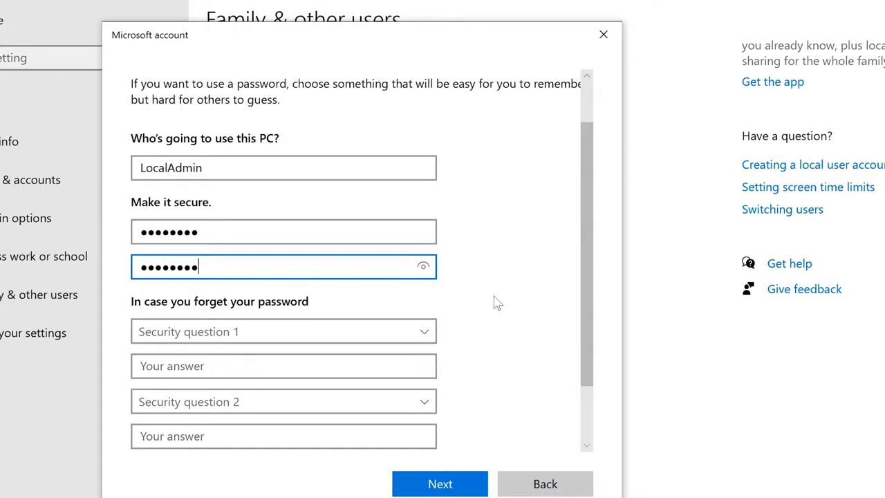
scroll(501, 299, "down", 1)
left_click(401, 250)
left_click(328, 274)
key("Tab")
key("Tab")
Step: Answer the birth-city and childhood-nickname security questions and create the account
left_click(289, 331)
left_click(311, 300)
key("Tab")
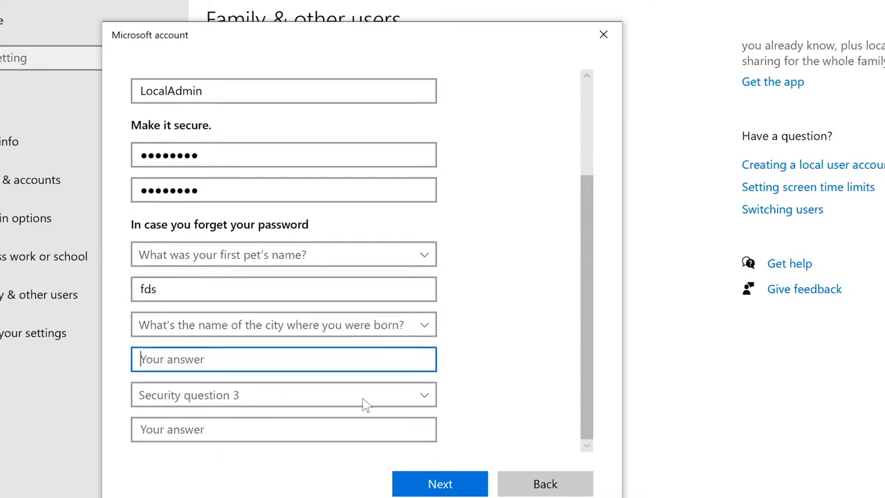
left_click(365, 405)
left_click(349, 360)
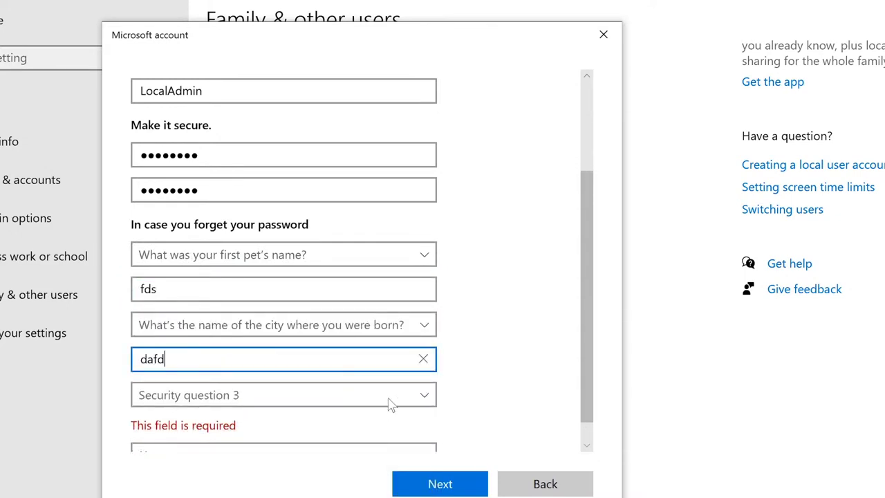
left_click(389, 404)
left_click(318, 447)
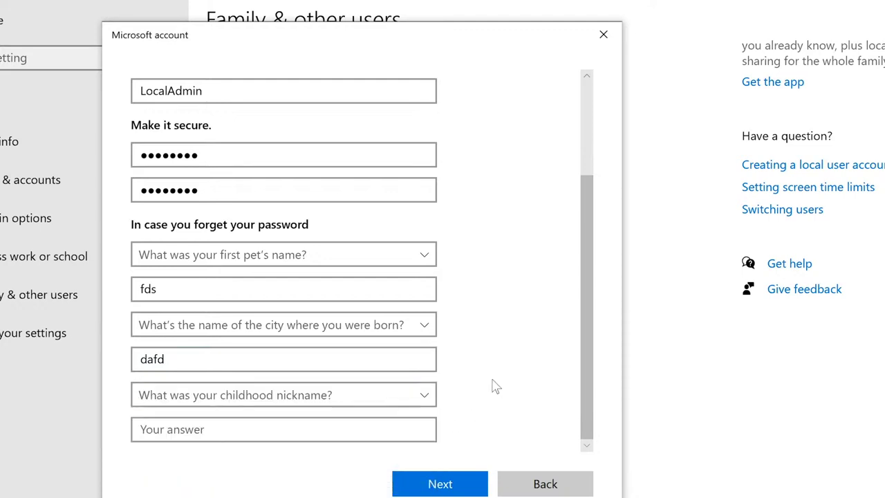
key("Tab")
left_click(436, 484)
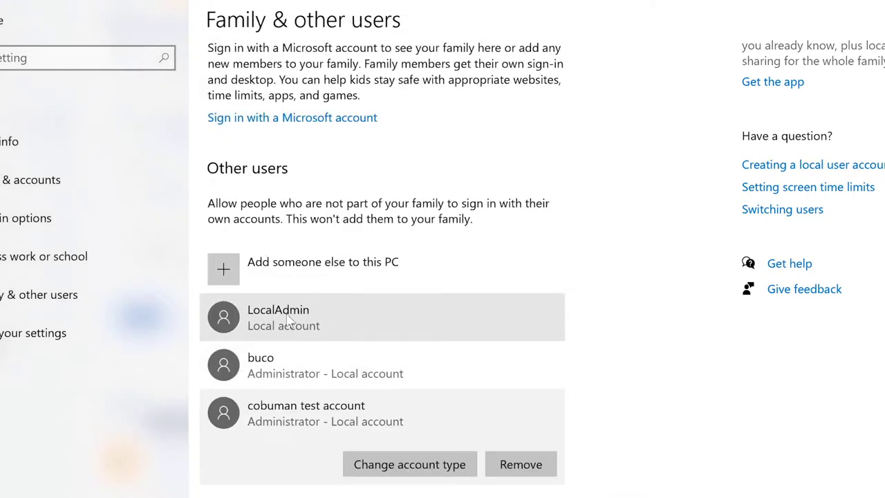
Step: Open LocalAdmin's Change account type dialog and its account type list
left_click(328, 328)
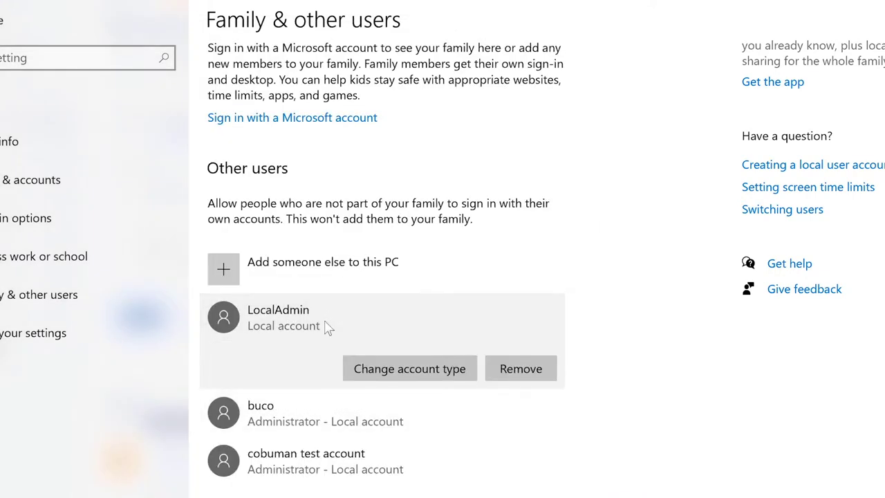
left_click(418, 370)
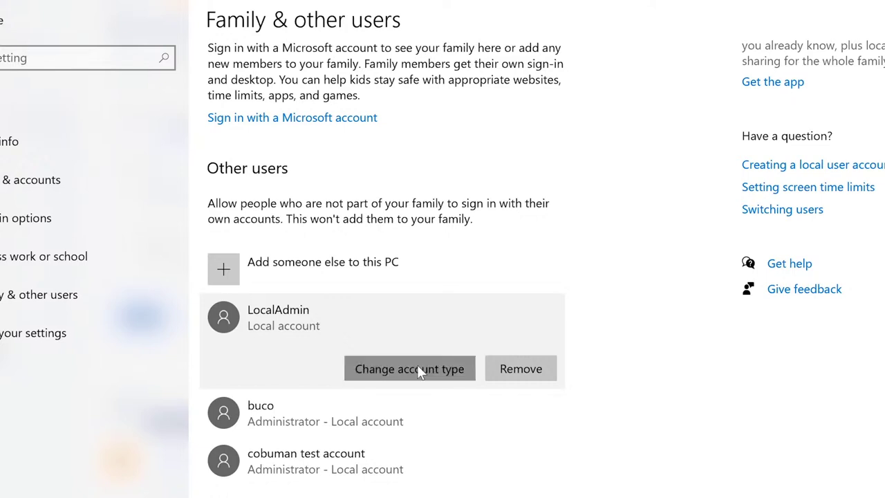
left_click(330, 298)
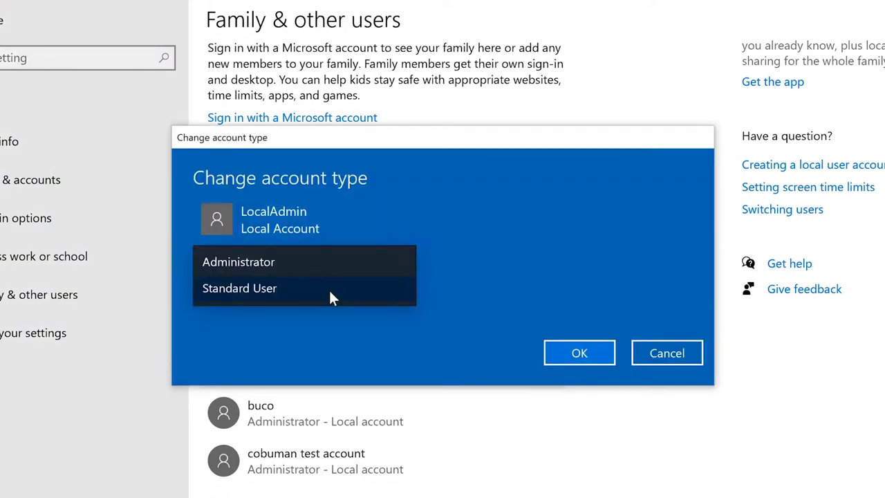
Step: Confirm LocalAdmin as Administrator, then open User Profiles and select the second and third profiles
left_click(580, 352)
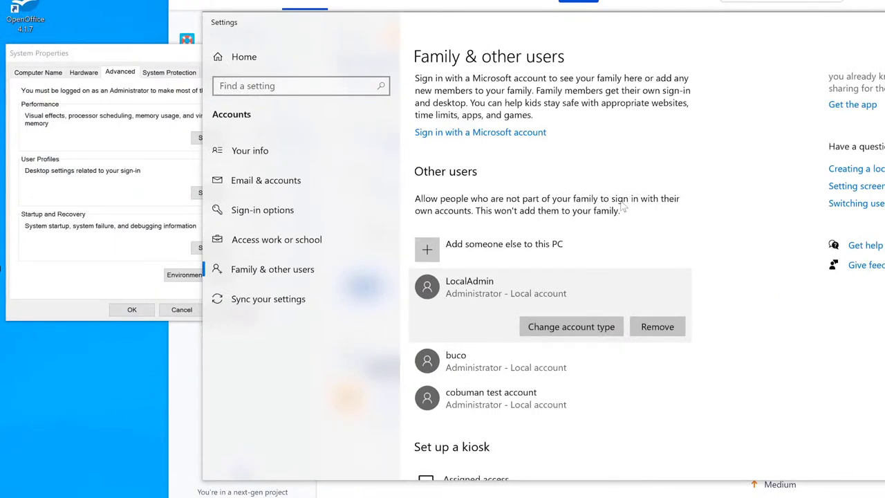
left_click(111, 146)
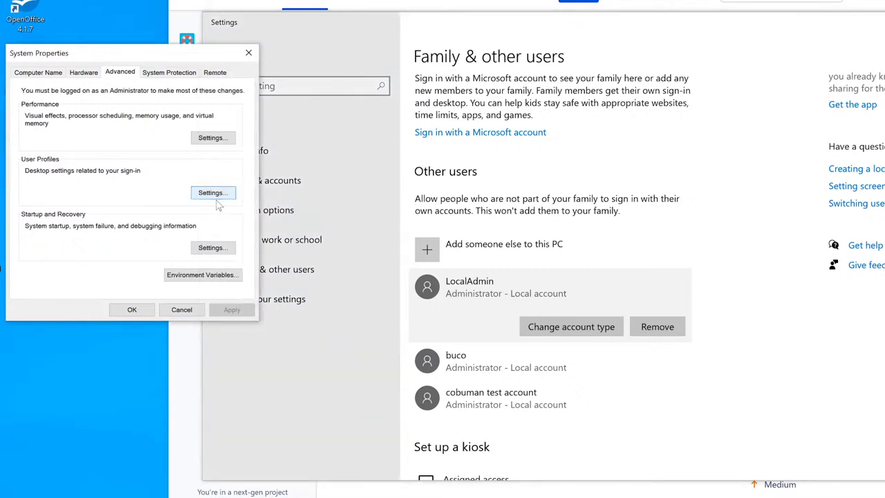
left_click(212, 195)
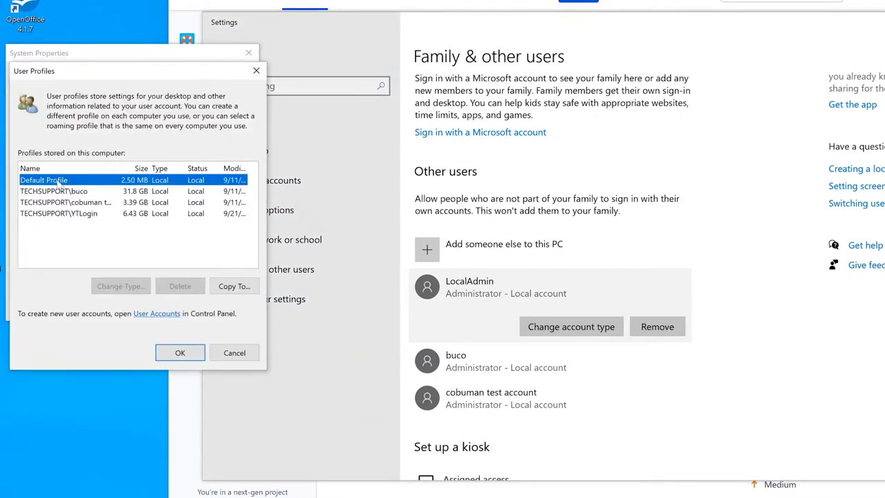
left_click(87, 195)
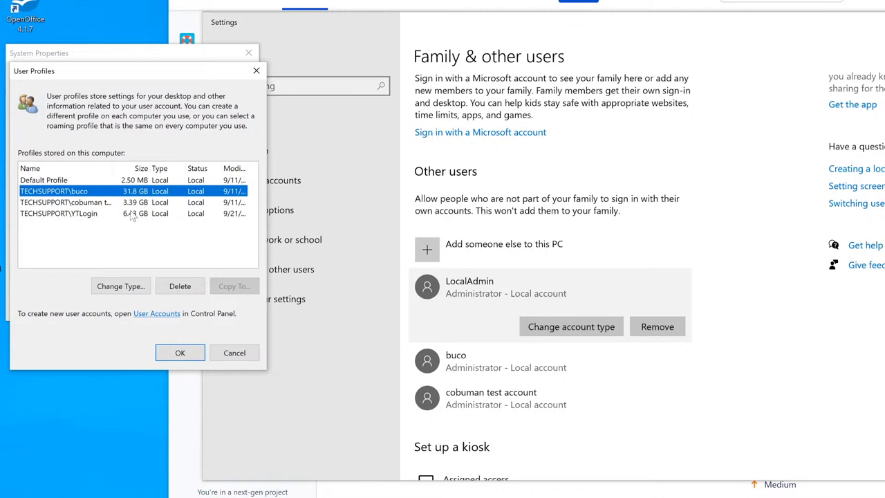
left_click(118, 202)
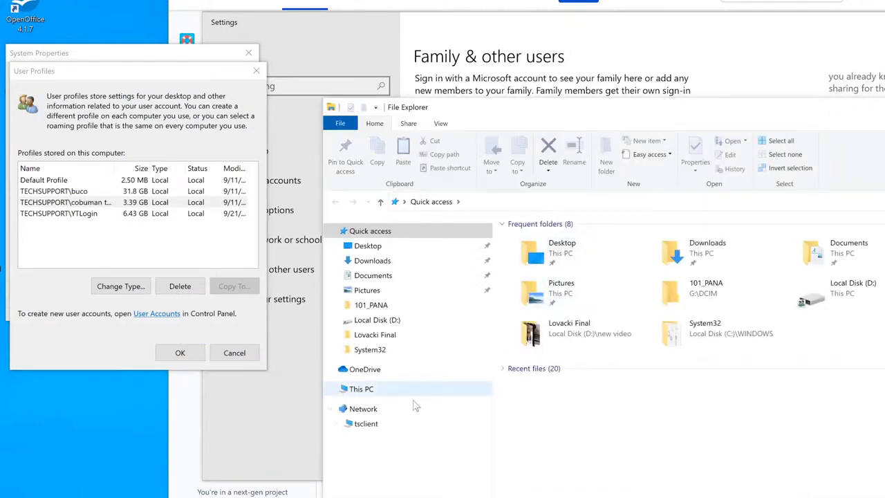
Step: Open C:\Users in File Explorer via This PC and Local Disk (C:)
left_click(360, 389)
left_click(561, 398)
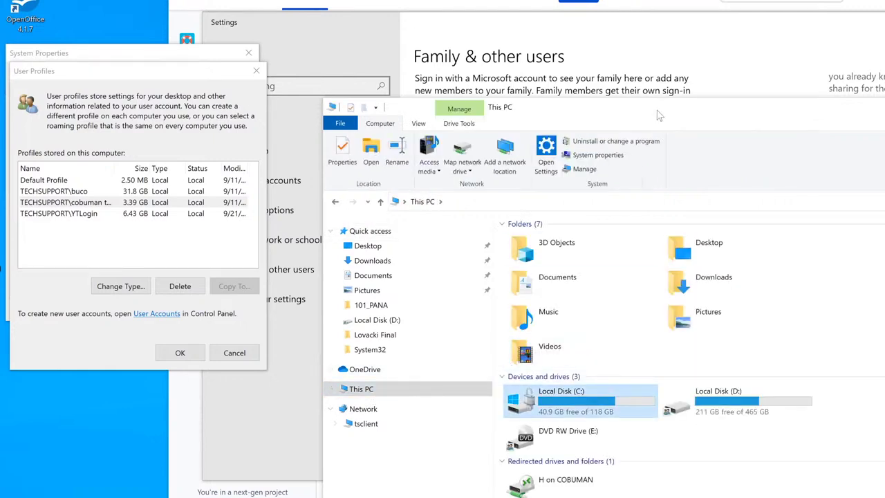
left_click_drag(659, 116, 559, 15)
double_click(460, 298)
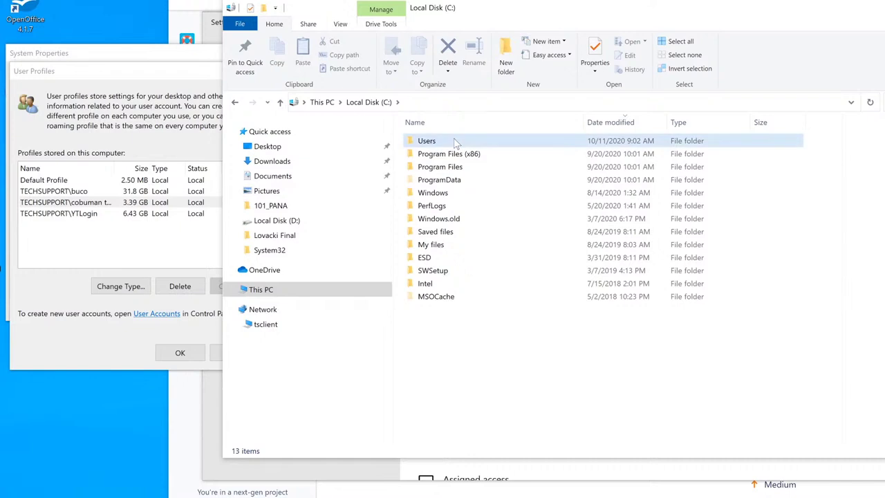
double_click(456, 142)
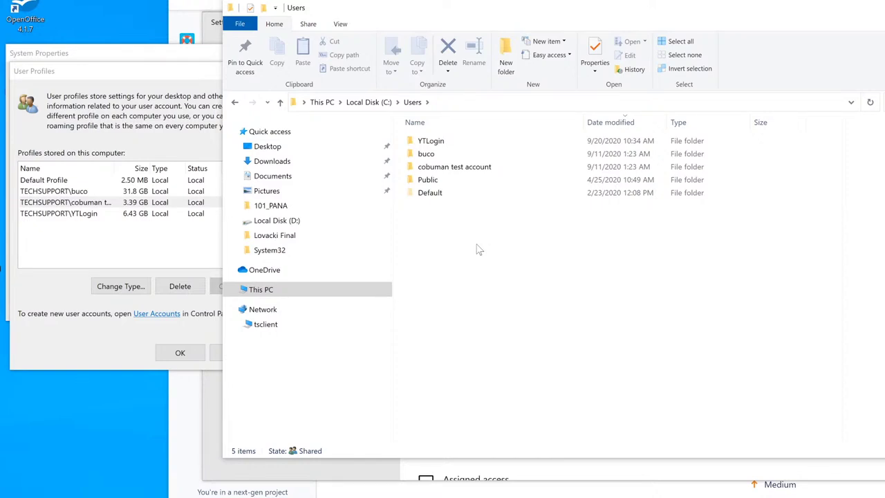
Step: Compare Family & other users with C:\Users, then close the User Profiles dialog with Escape
left_click(359, 474)
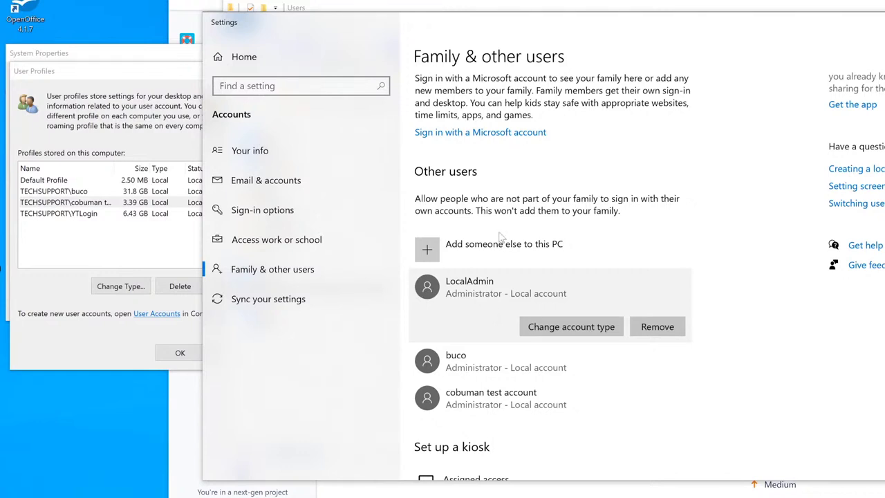
left_click(601, 9)
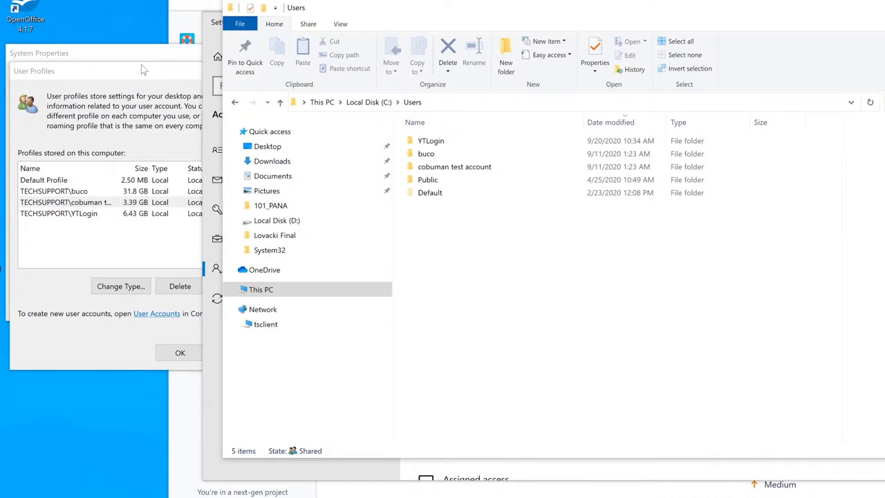
left_click(149, 81)
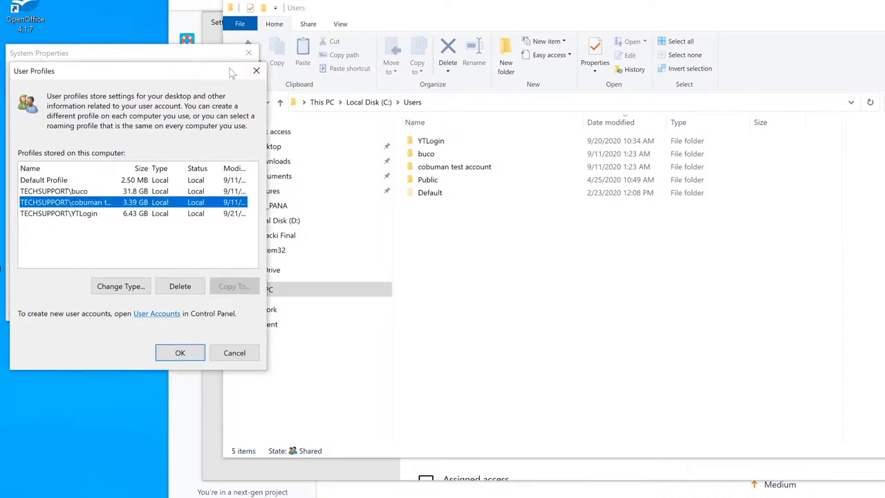
left_click_drag(14, 70, 159, 27)
key("Escape")
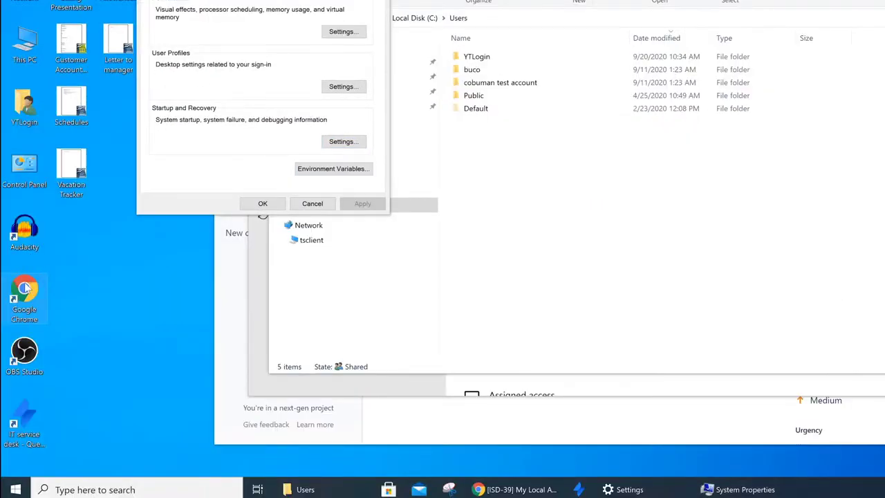
Step: From the Google Chrome shortcut's extended menu, choose Run as different user
right_click(25, 289)
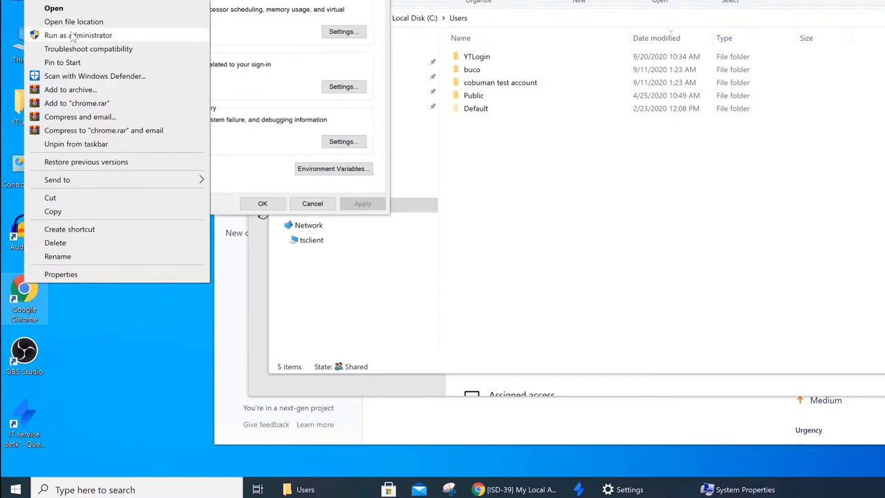
right_click(20, 305)
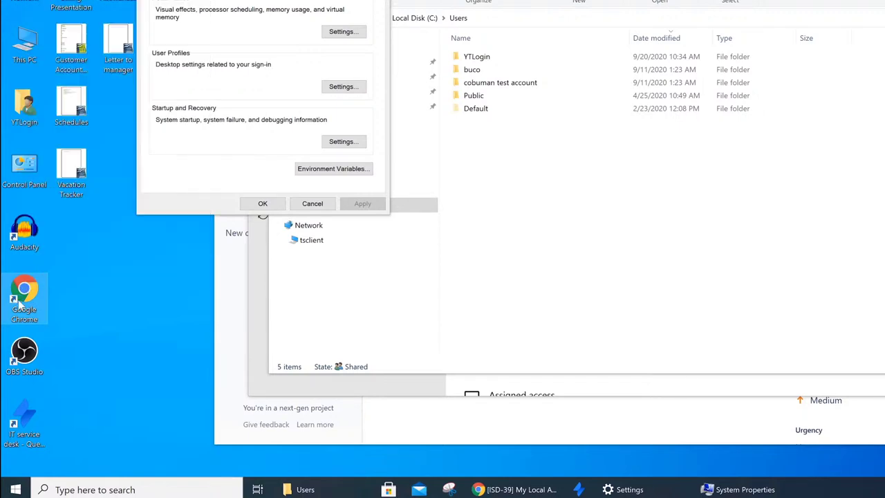
right_click(20, 304)
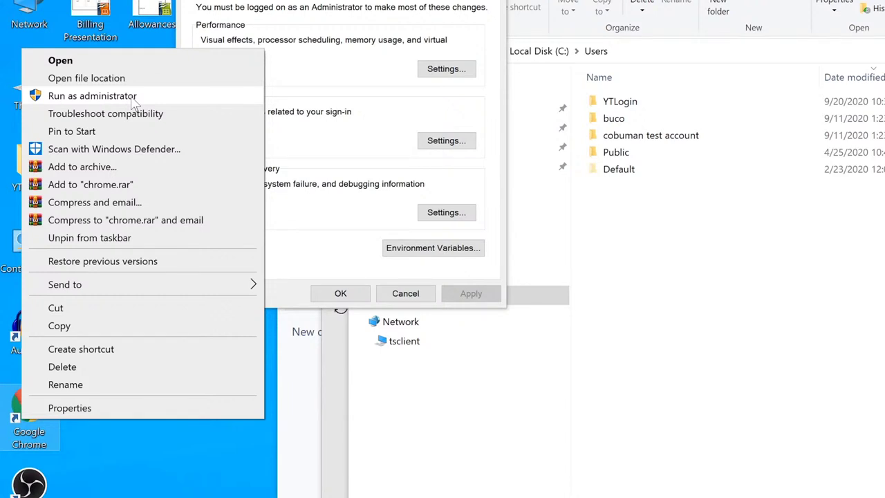
left_click(90, 453)
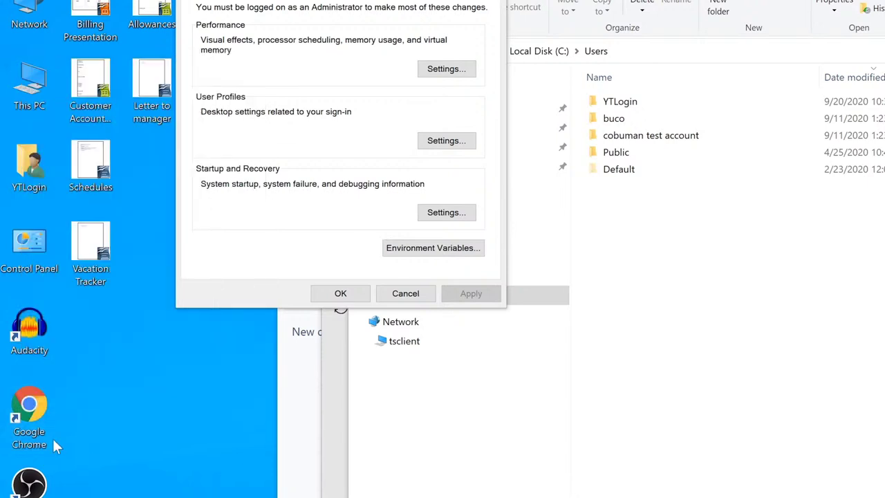
right_click(24, 417)
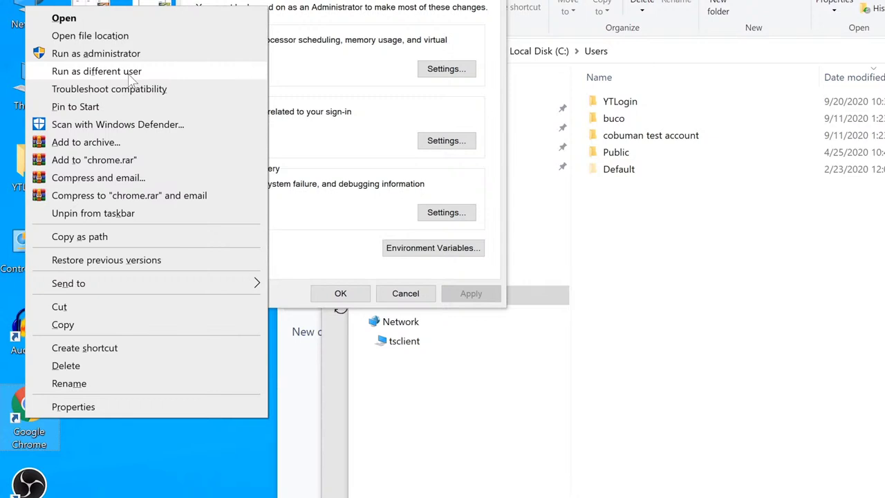
left_click(28, 415)
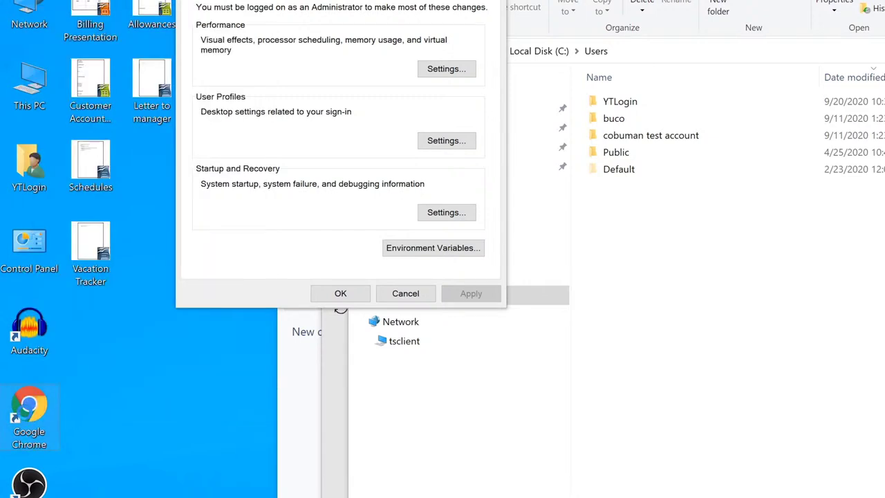
right_click(28, 415)
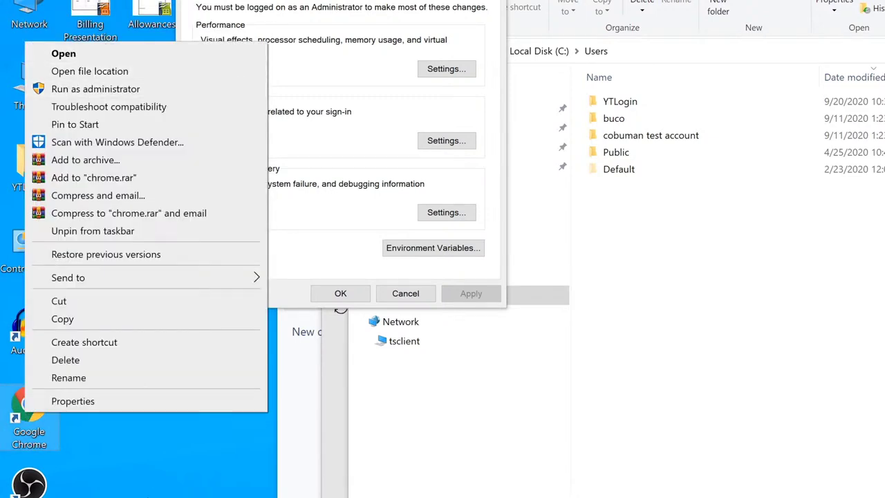
left_click(98, 477)
right_click(21, 413, "shift")
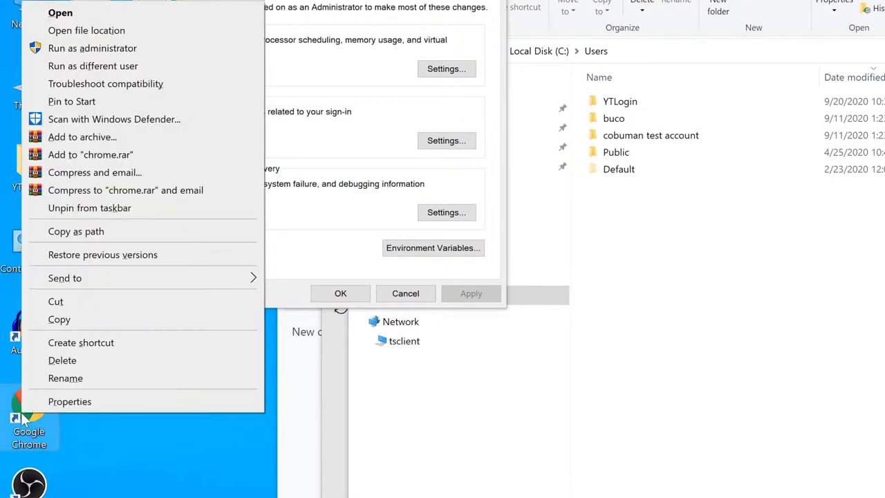
left_click(112, 68)
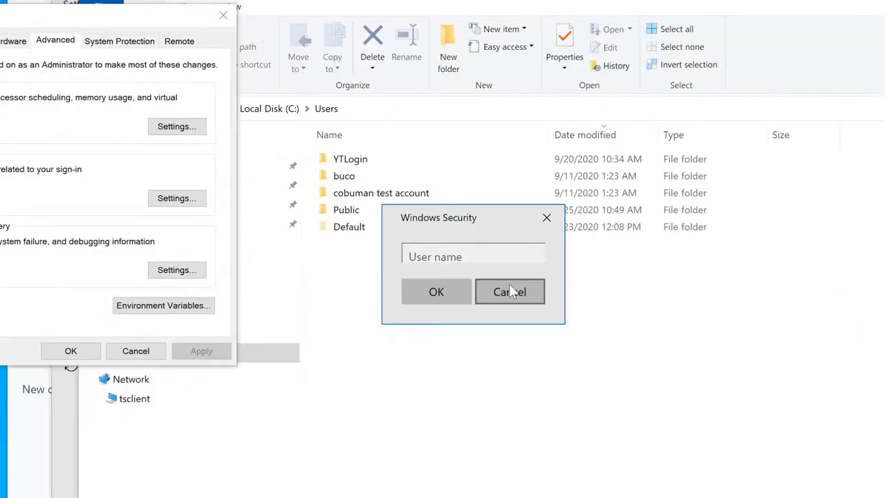
Step: Enter LocalAdmin as the user name in the Windows Security prompt and confirm it
left_click(809, 275)
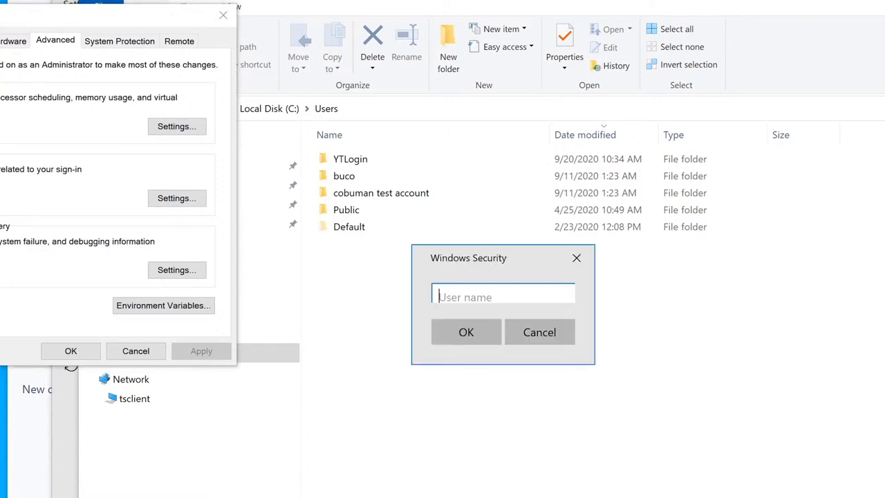
left_click_drag(508, 249, 466, 231)
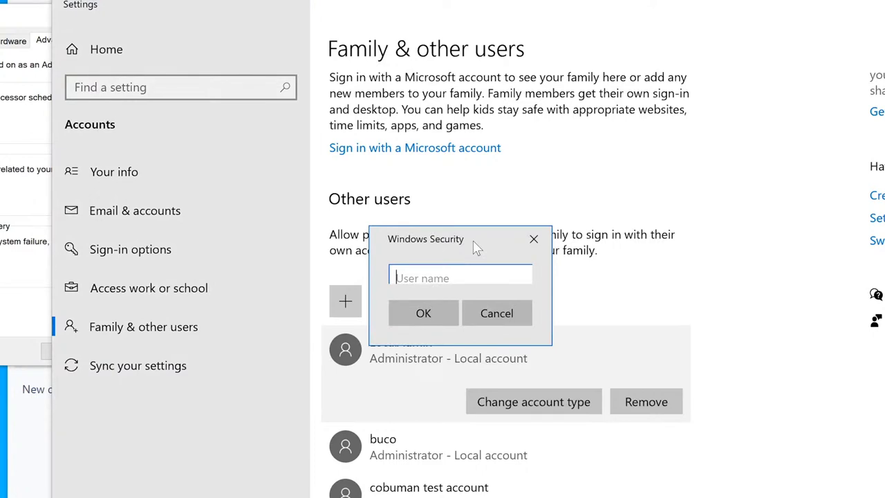
type("L")
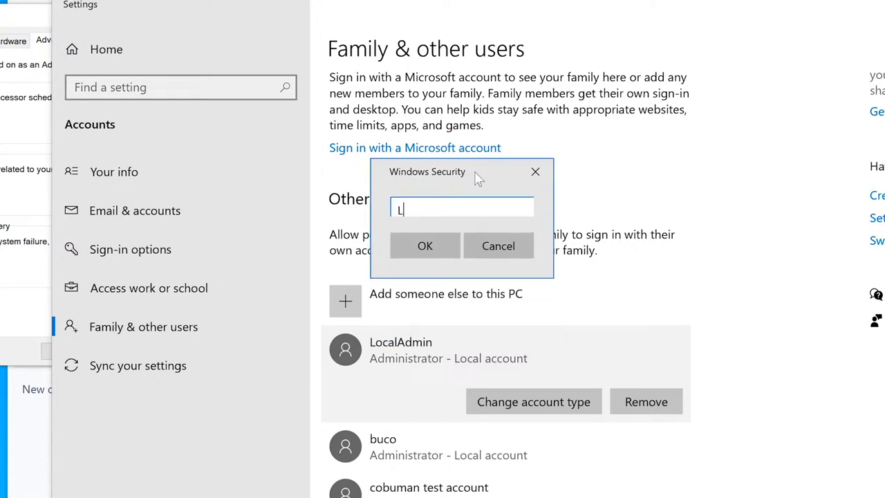
type("ocalAdmin")
key("Return")
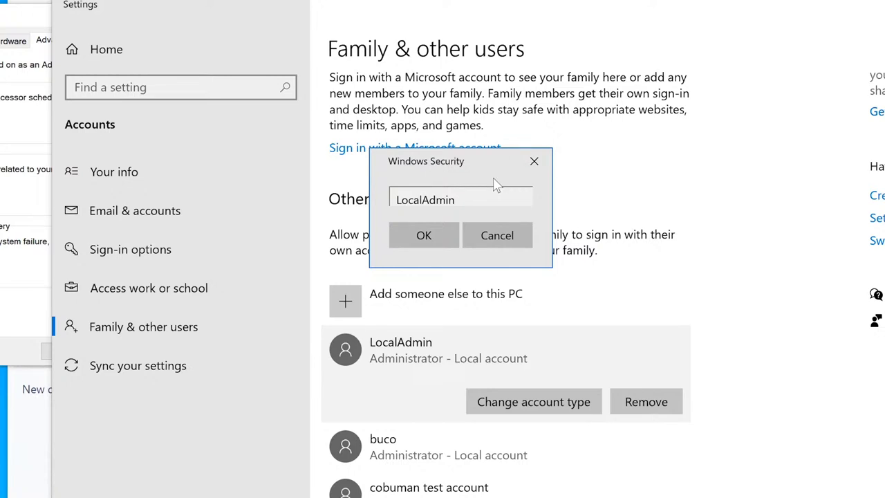
left_click(423, 235)
left_click(438, 234)
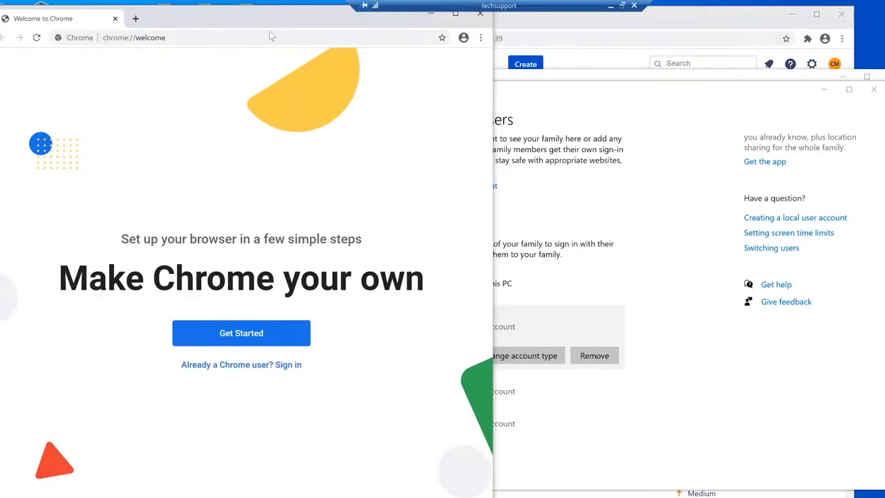
Step: Reposition the Chrome welcome window and bring the C:\Users File Explorer window to the front
left_click_drag(383, 65, 464, 60)
left_click_drag(701, 90, 510, 29)
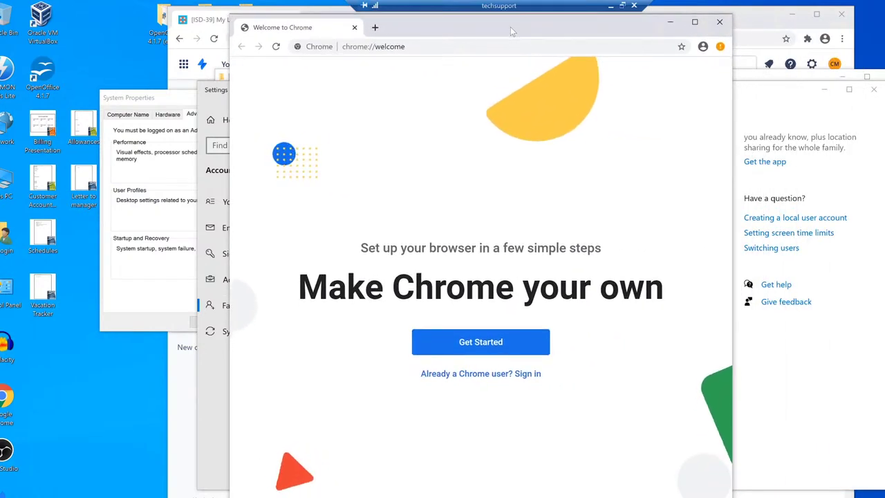
left_click_drag(510, 27, 380, 39)
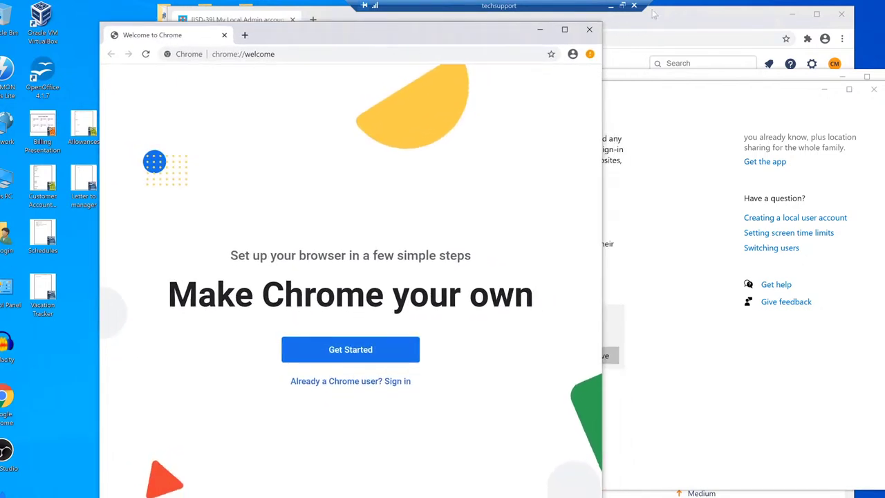
left_click(175, 20)
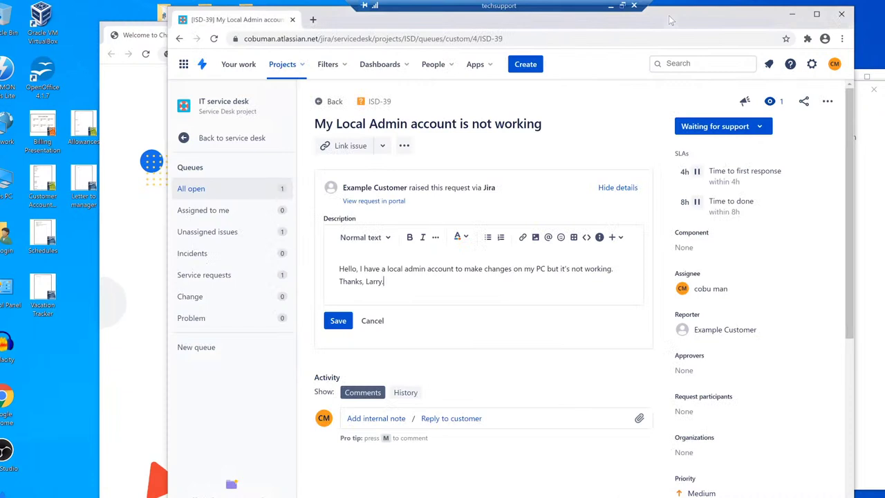
left_click(135, 35)
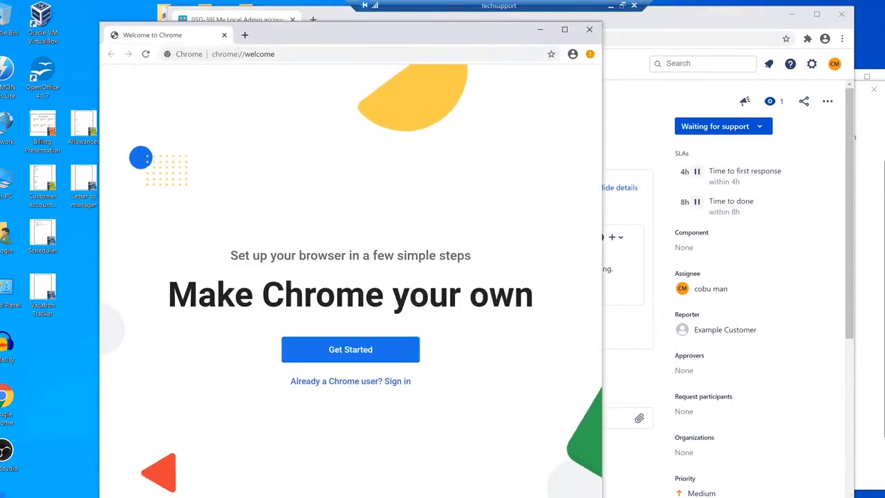
left_click(448, 492)
Step: Select the LocalAdmin folder in C:\Users, try opening it, and cancel the permission warning
left_click_drag(528, 84, 580, 101)
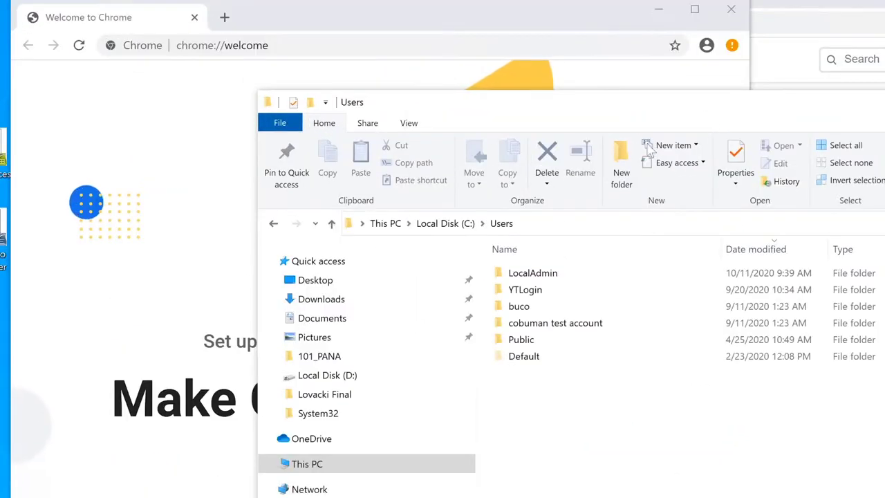
left_click(459, 210)
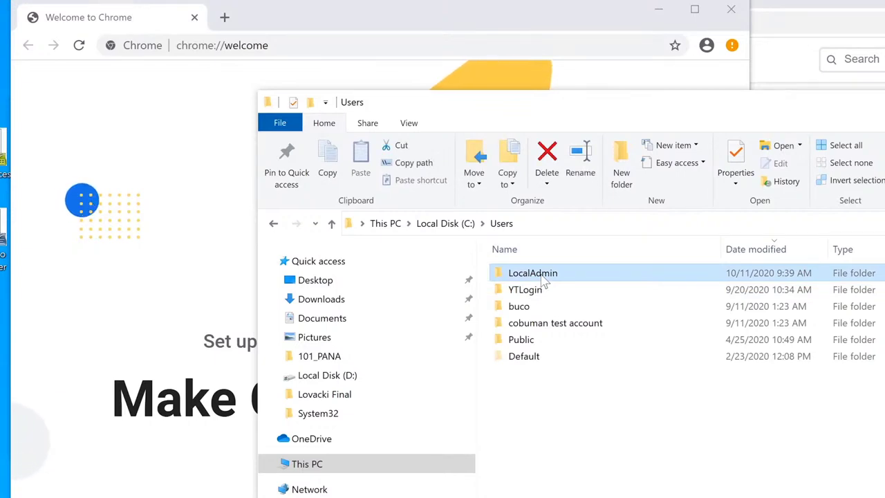
left_click(525, 18)
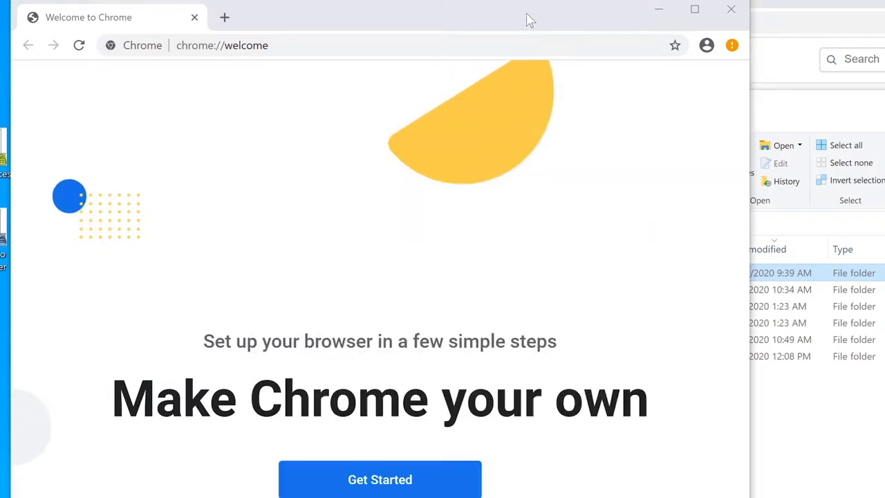
left_click(795, 112)
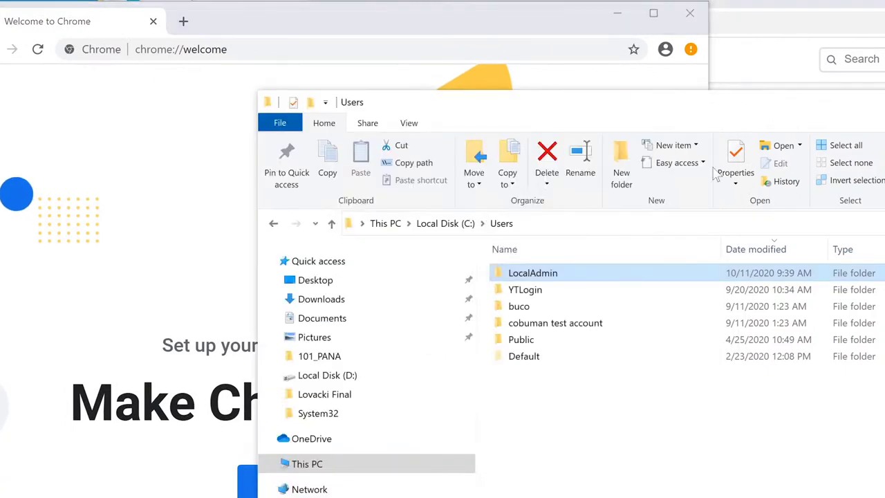
double_click(546, 275)
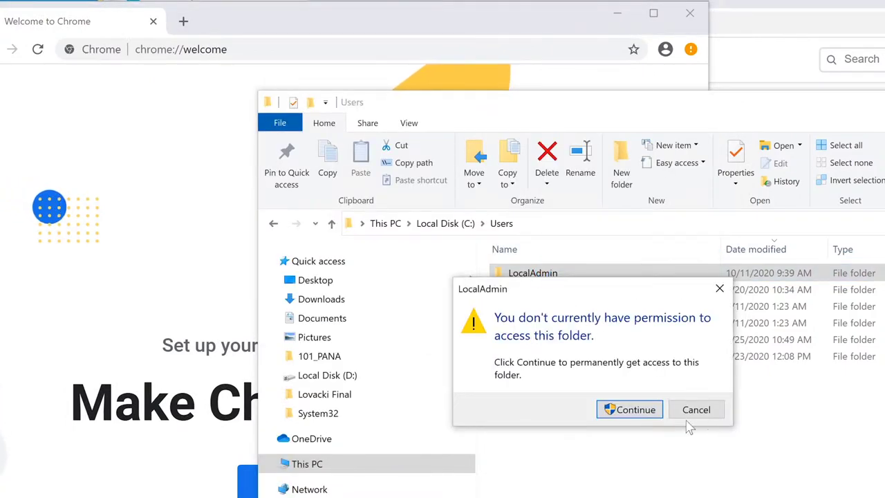
left_click(642, 413)
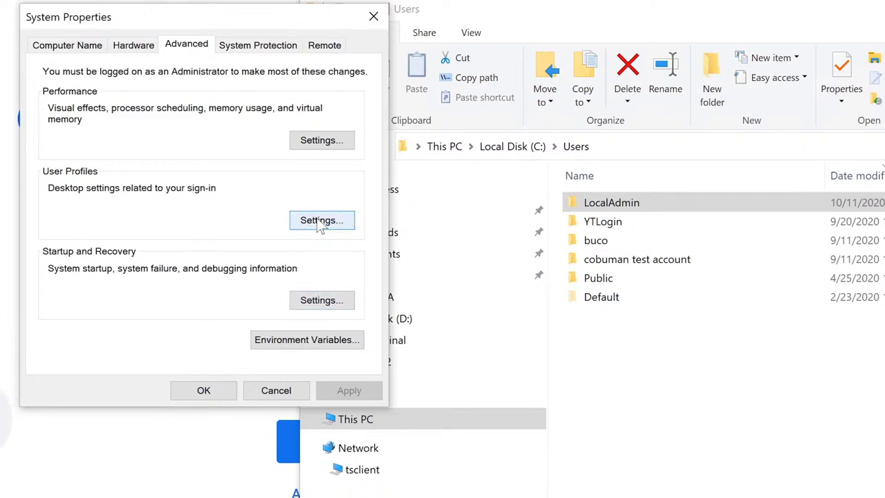
Step: Open User Profiles settings and select the 78.1 MB TECHSUPPORT\LocalAdmin profile
left_click(320, 221)
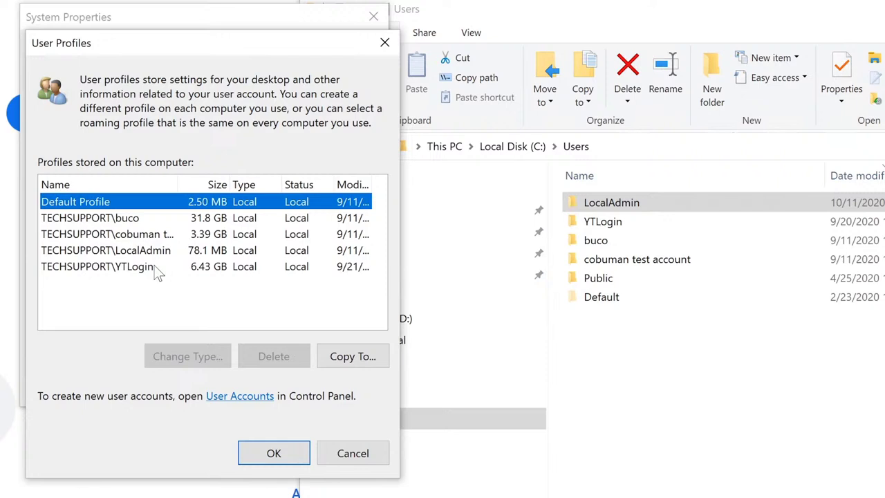
left_click(201, 252)
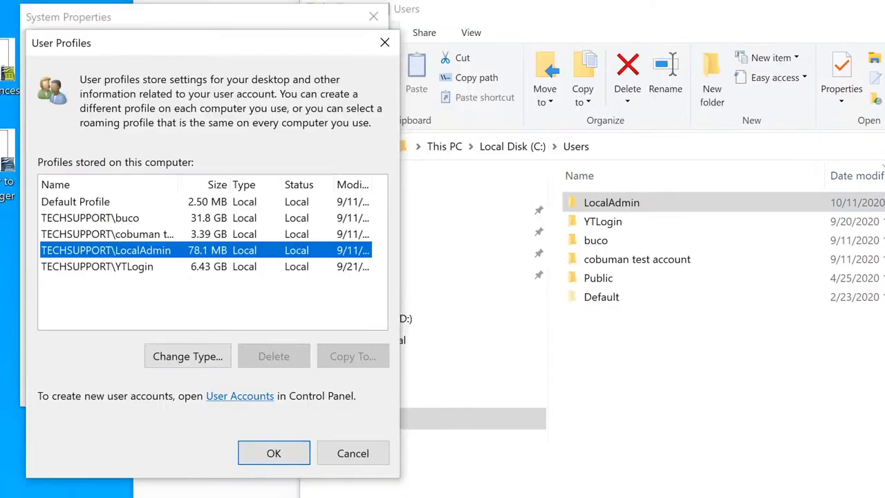
right_click(607, 200)
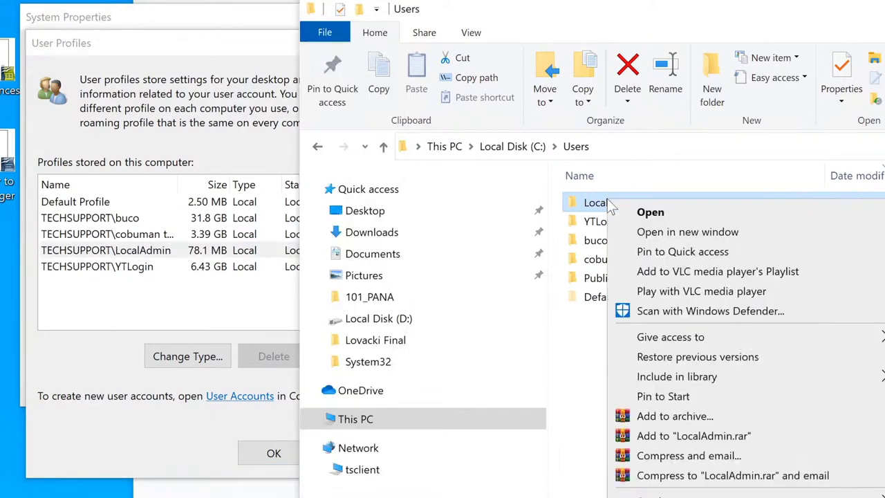
Step: Grant access to the LocalAdmin folder and browse its AppData\Local subfolders
key("Return")
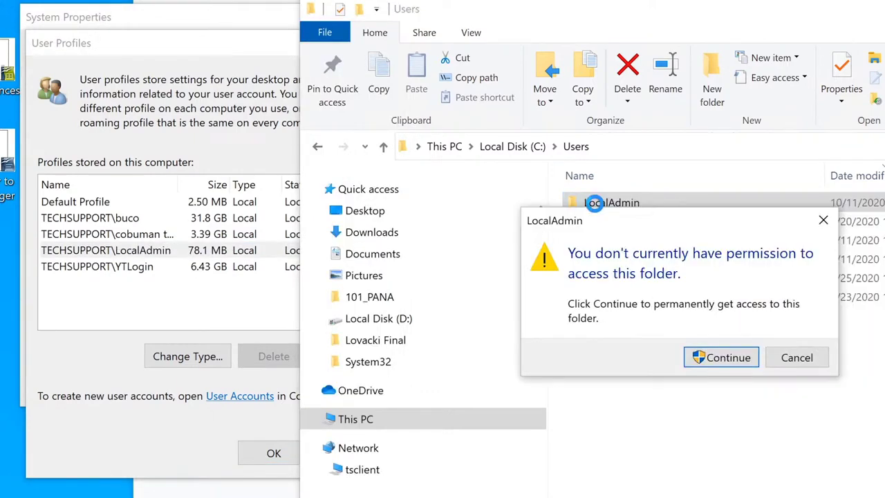
left_click(744, 358)
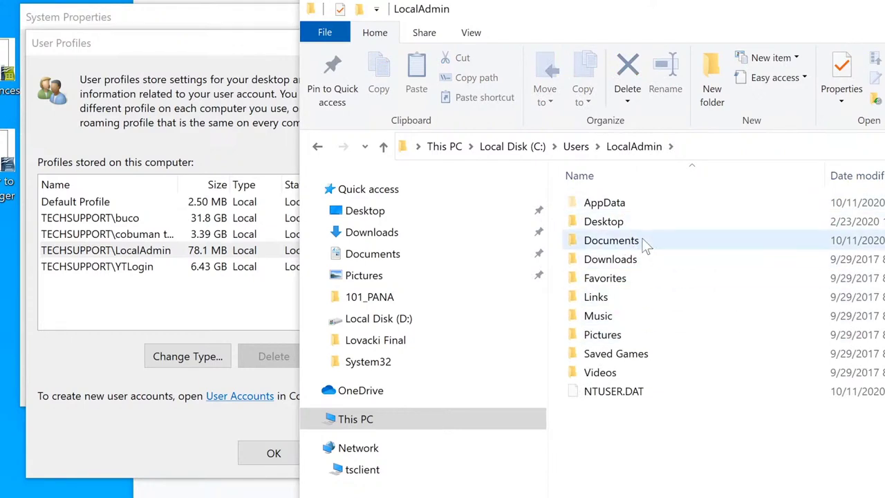
double_click(644, 208)
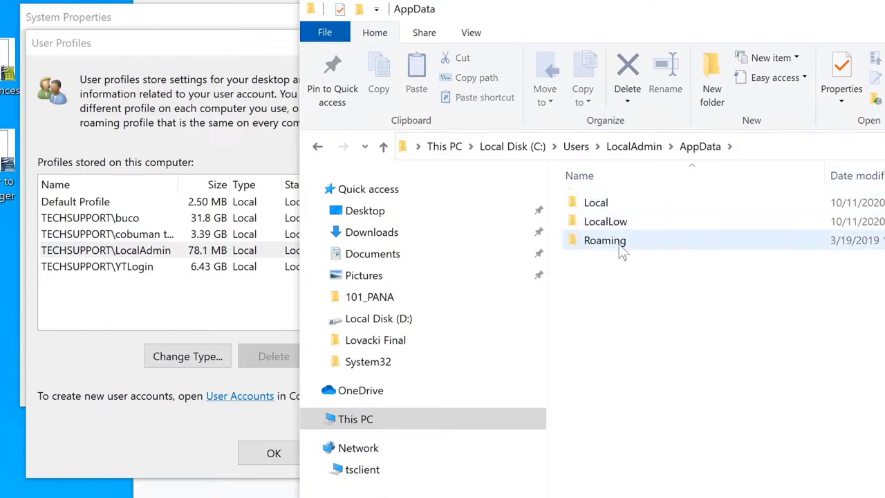
double_click(628, 202)
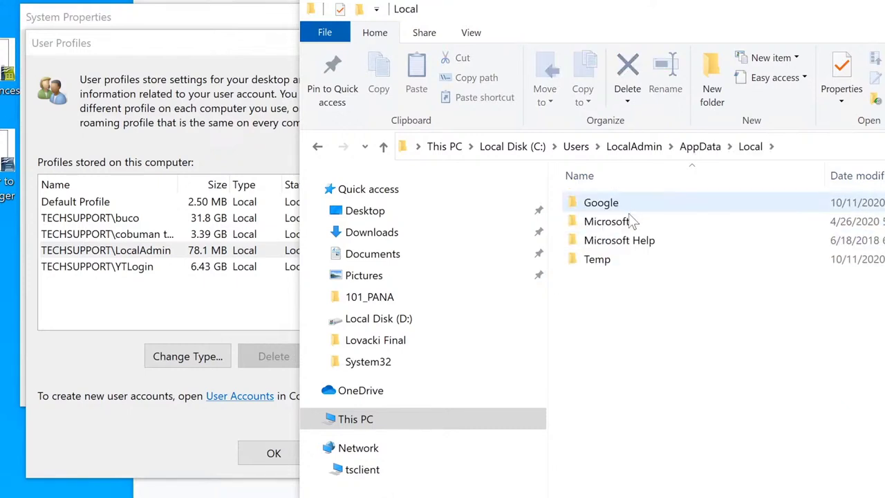
left_click(634, 199)
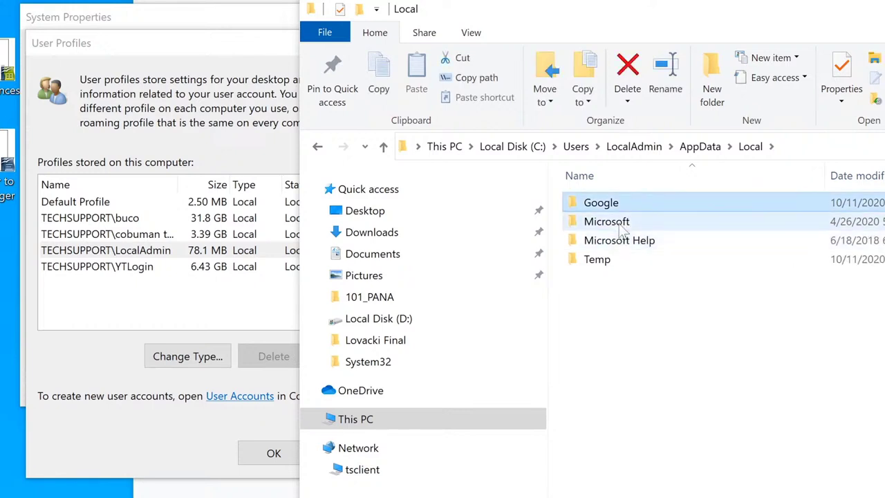
left_click(622, 227)
left_click(618, 242)
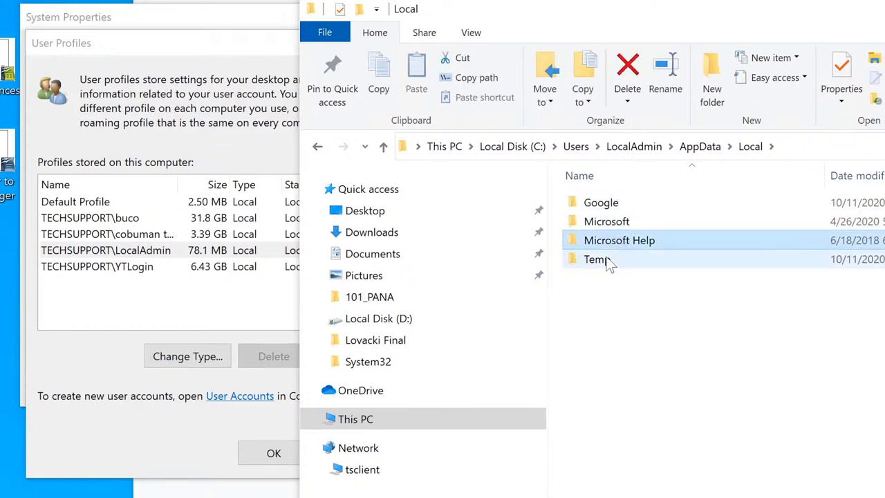
left_click(607, 263)
left_click(602, 222)
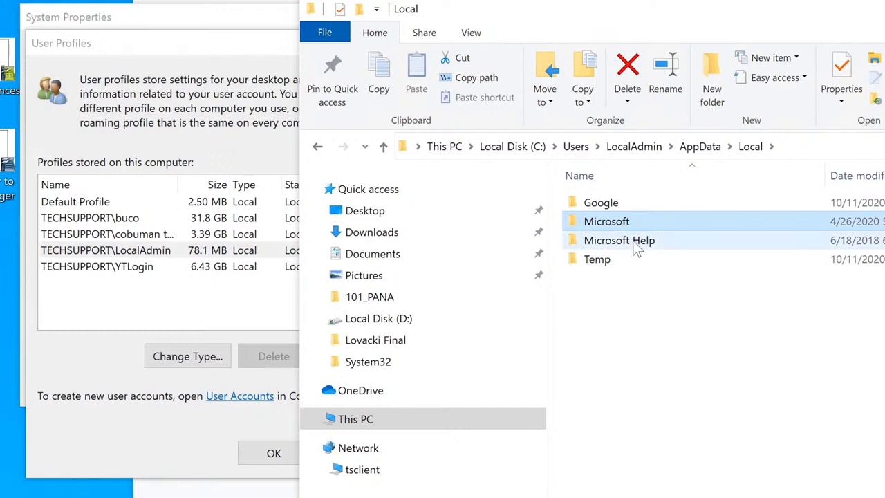
left_click(632, 206)
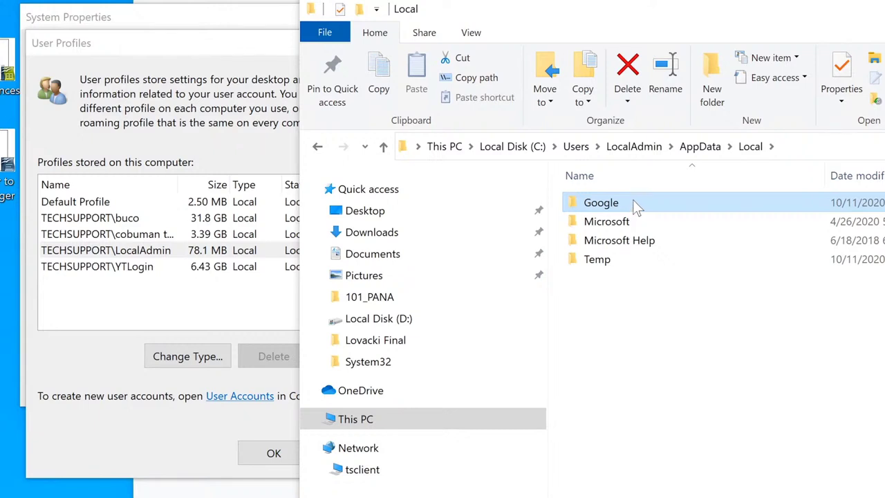
Step: Navigate back from Local through AppData and LocalAdmin to the Users folder
mouse_move(622, 204)
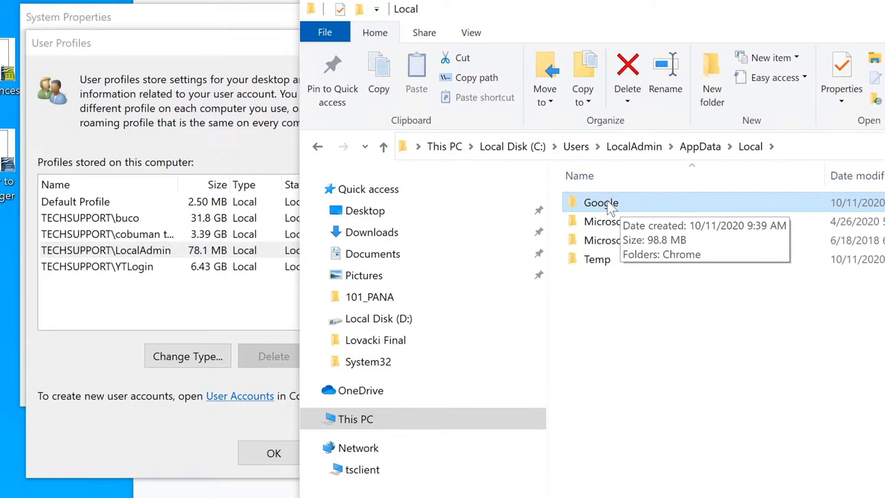
left_click(318, 146)
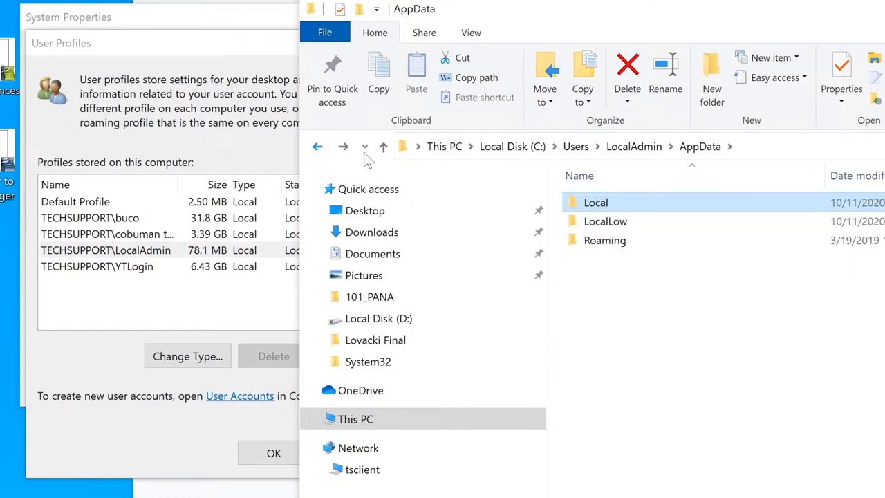
mouse_move(647, 203)
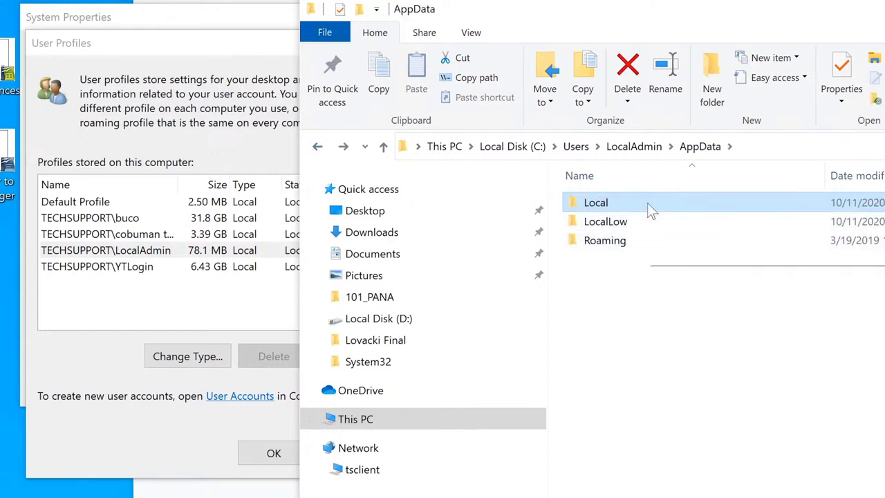
key("Down")
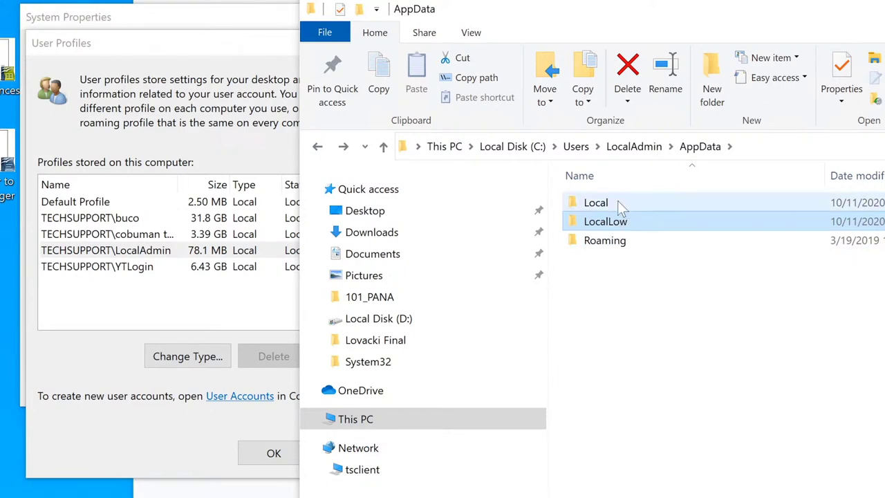
mouse_move(617, 201)
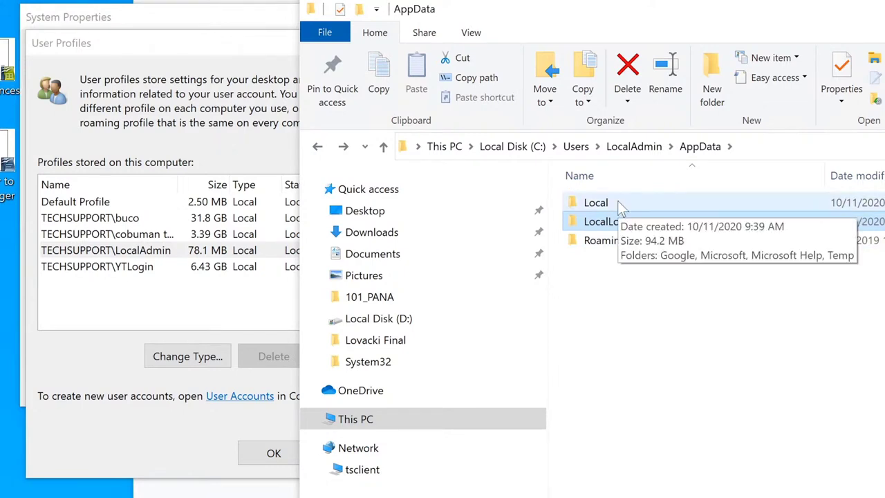
left_click(318, 146)
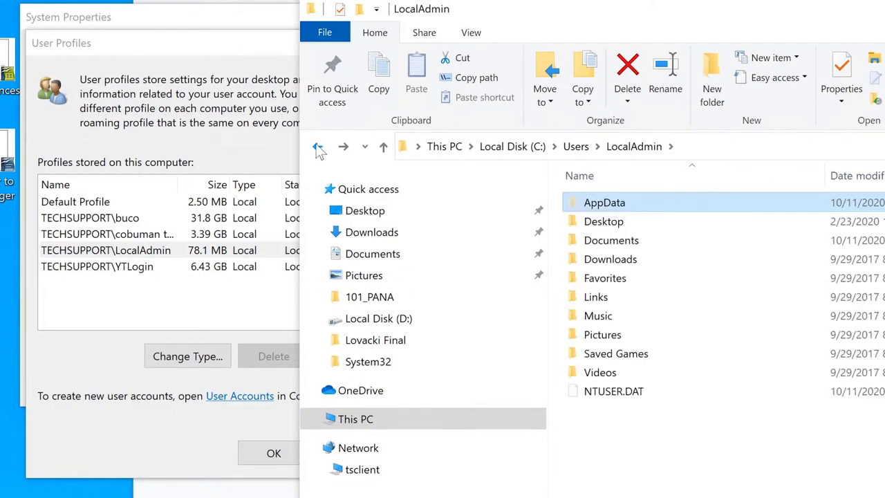
left_click(318, 147)
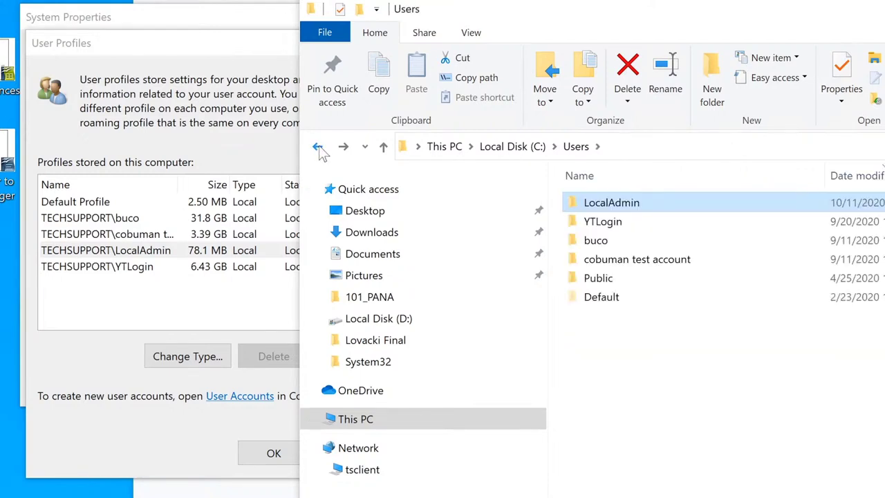
Step: Reopen C:\Users and compare the LocalAdmin folder with the 78.1 MB stored LocalAdmin profile
left_click(318, 147)
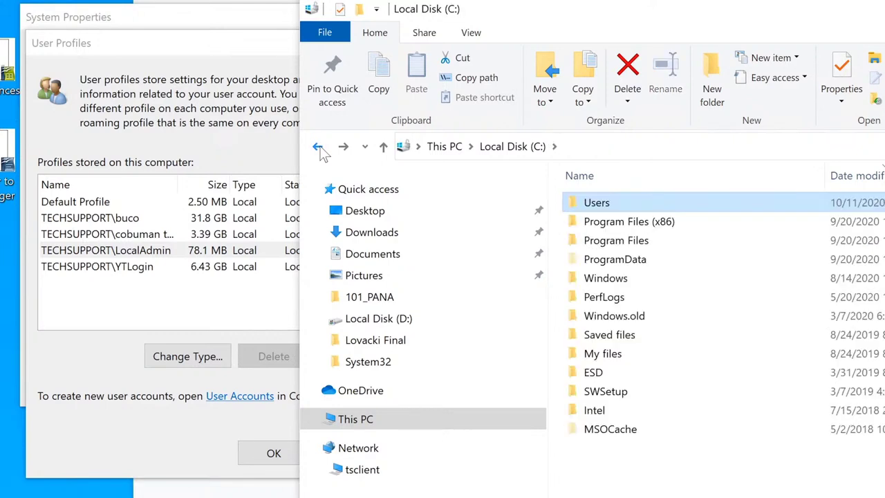
double_click(615, 208)
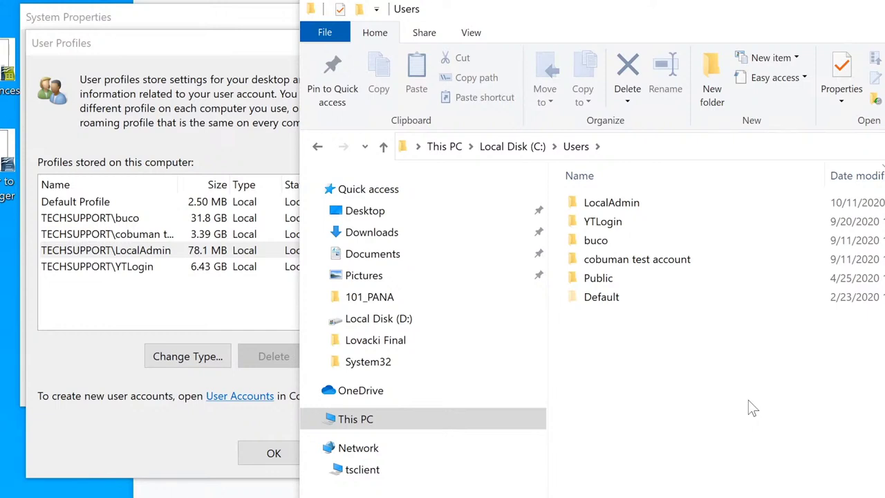
left_click(669, 202)
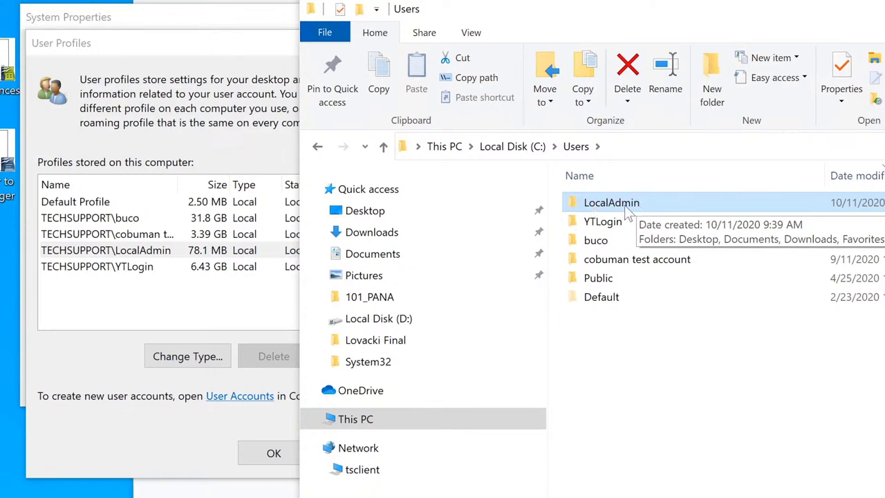
left_click_drag(239, 41, 199, 43)
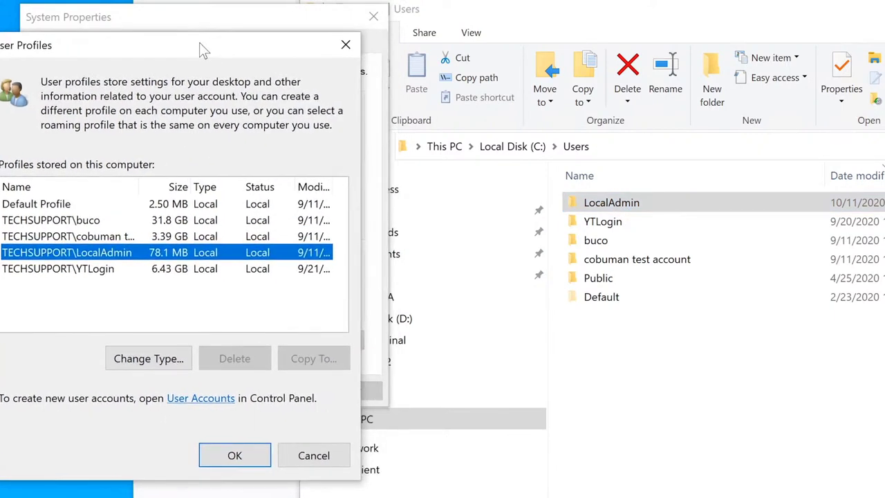
left_click(624, 224)
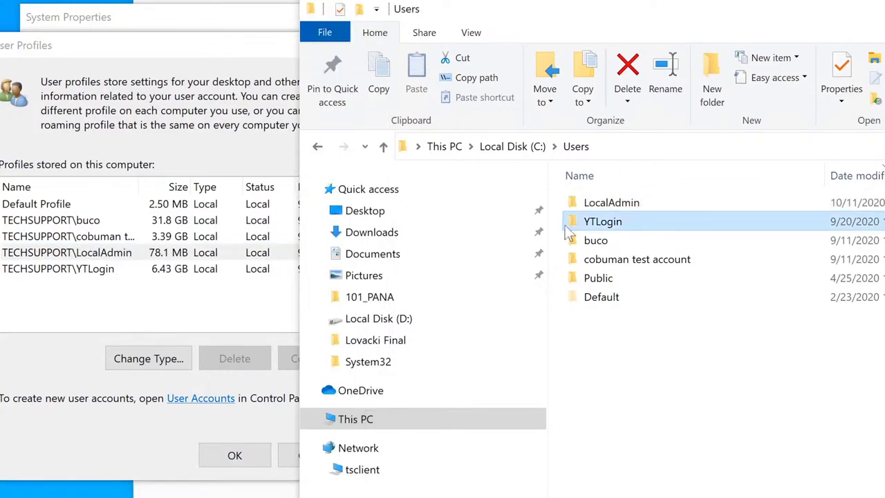
left_click(181, 268)
left_click(655, 202)
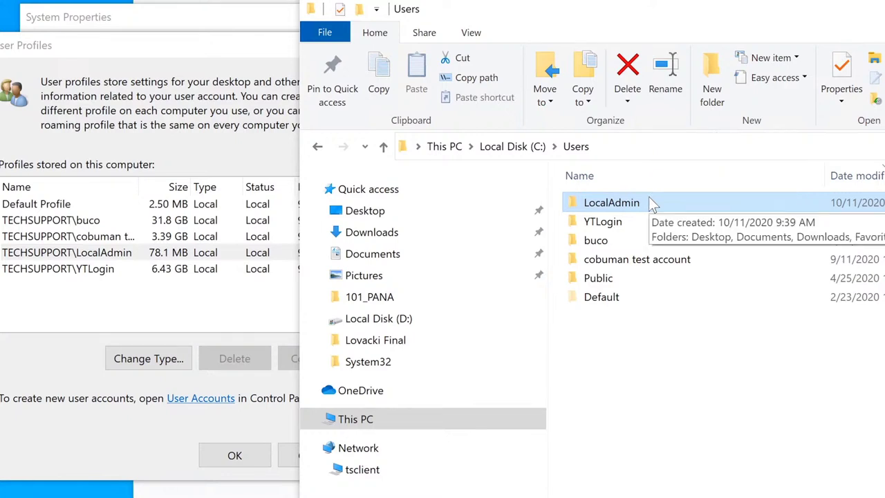
left_click_drag(242, 48, 233, 50)
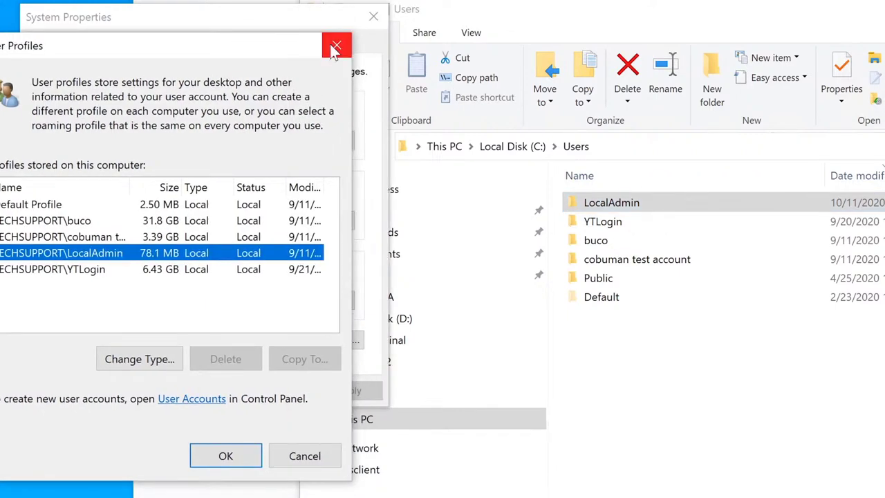
Step: Close User Profiles and System Properties, then switch back to the ISD-39 Jira ticket
left_click(336, 47)
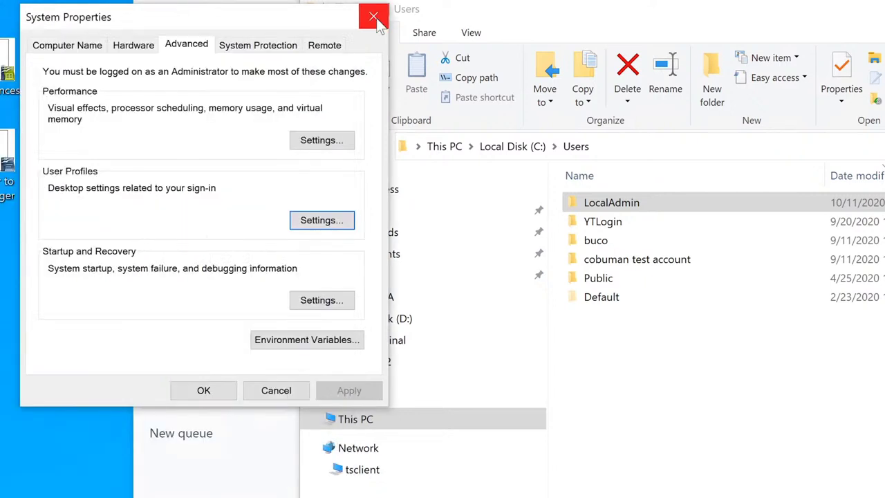
left_click(374, 17)
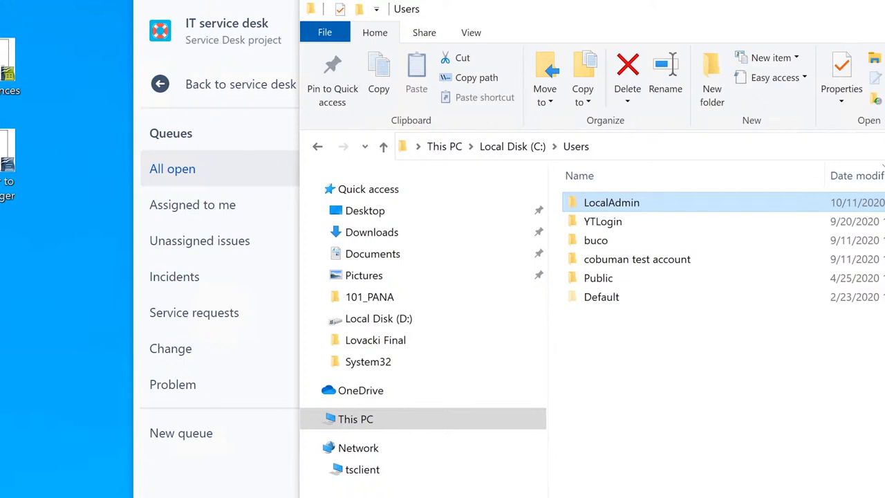
key("alt+Tab")
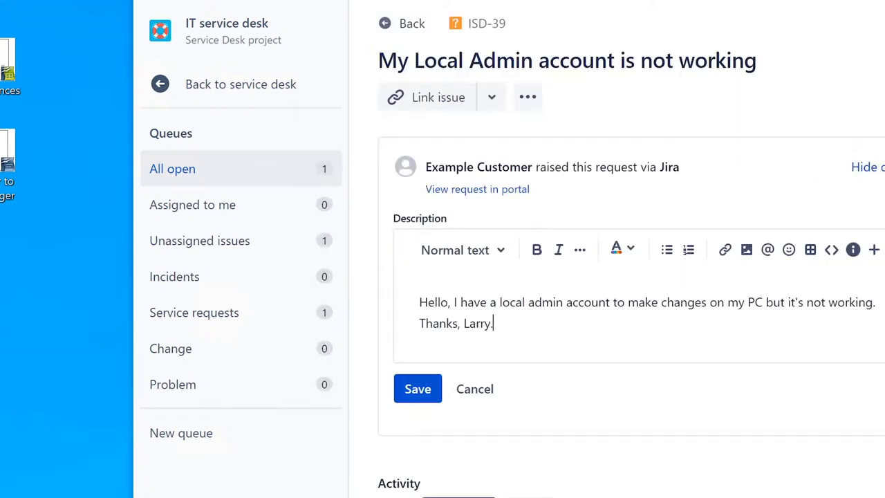
Step: Post a customer reply stating a local admin profile named LocalAdmin was created, including its password
left_click(418, 388)
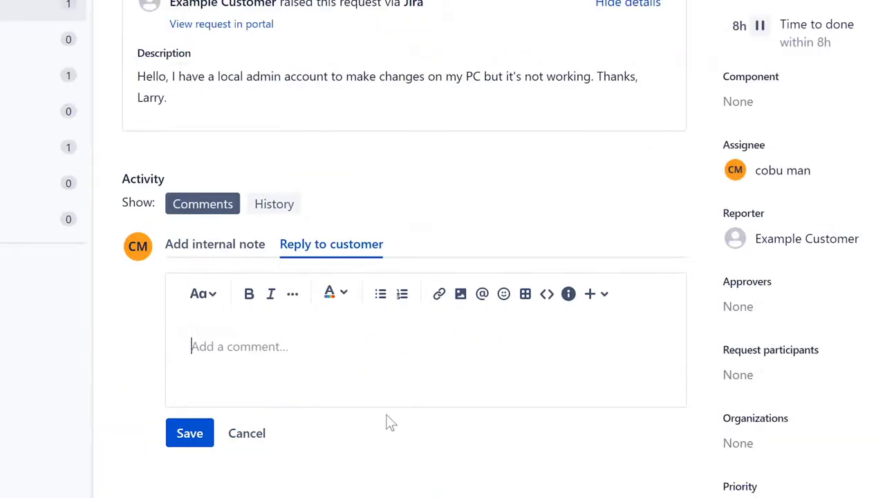
type("Hell")
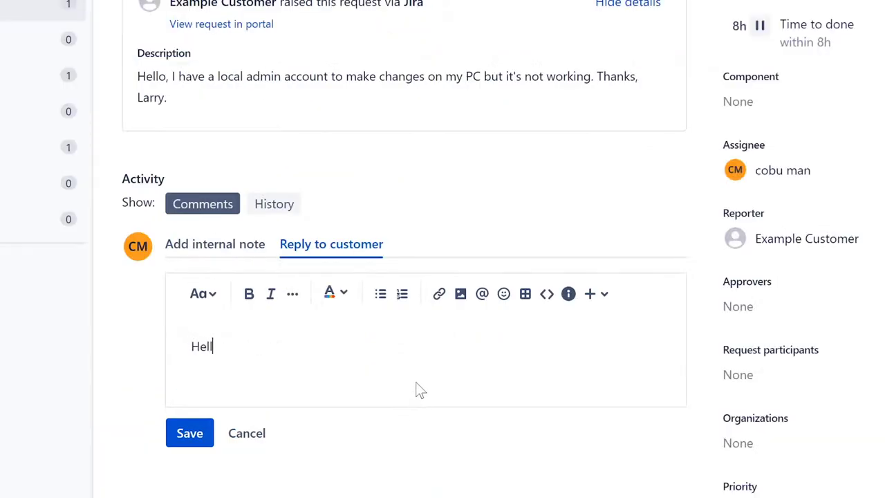
type("o Larry, I've created alo")
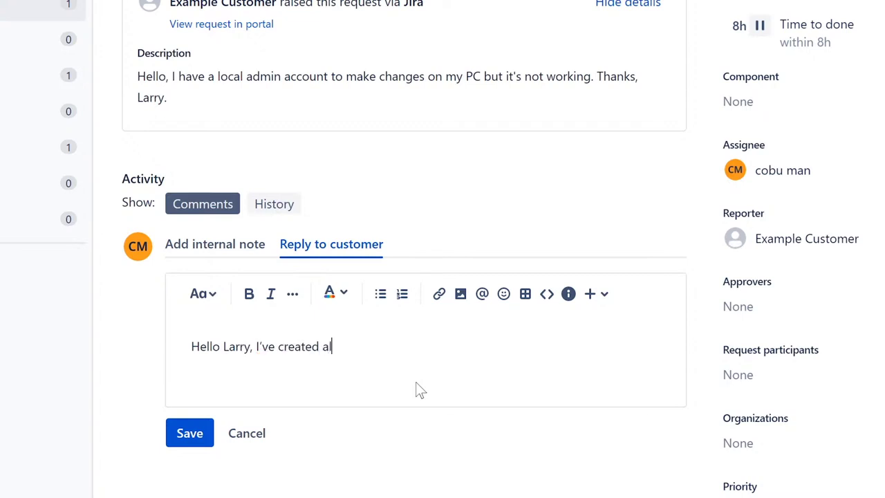
key("BackSpace")
key("BackSpace")
type("local admin profile na")
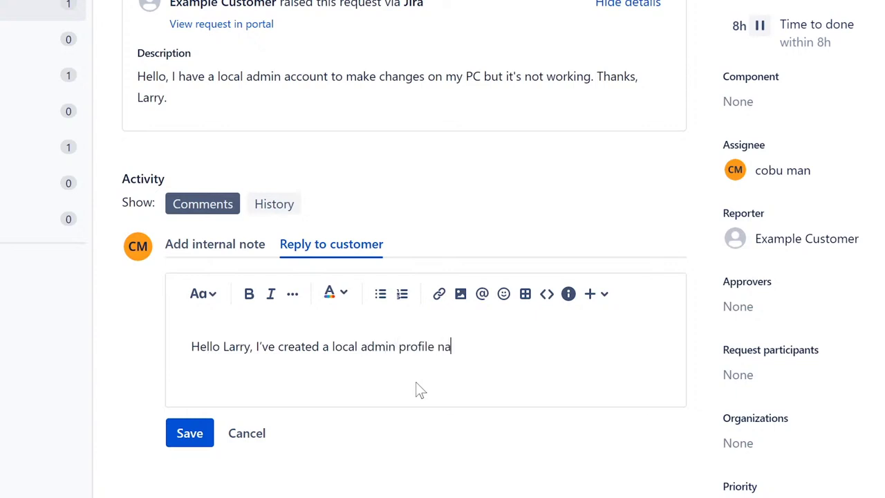
type("med Local A")
key("BackSpace")
type("Admin")
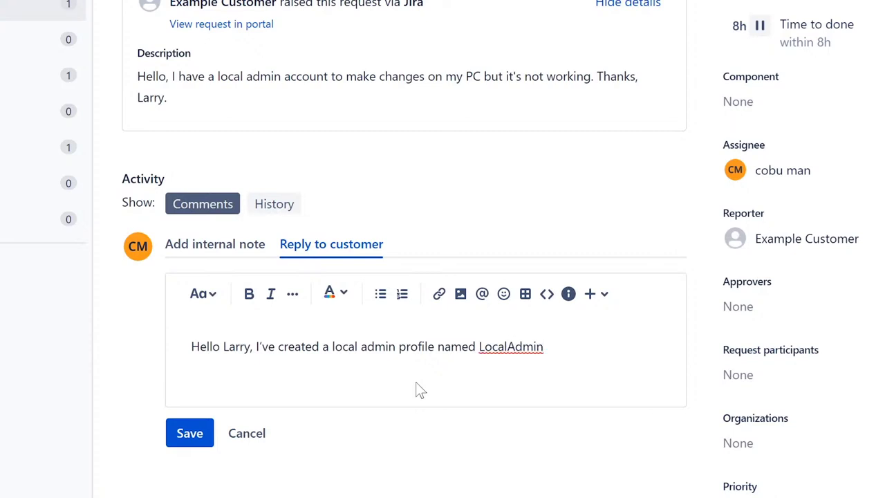
type(" and the password is")
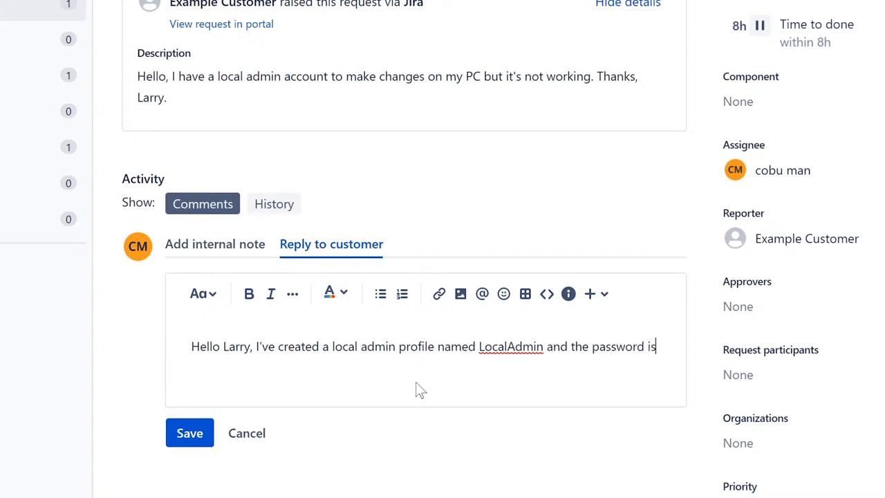
type(" XXXXXX. Ervin")
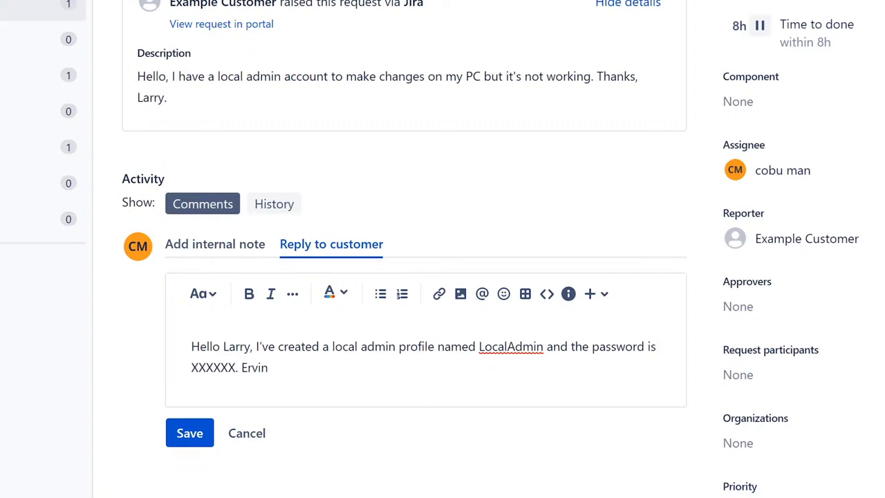
double_click(511, 347)
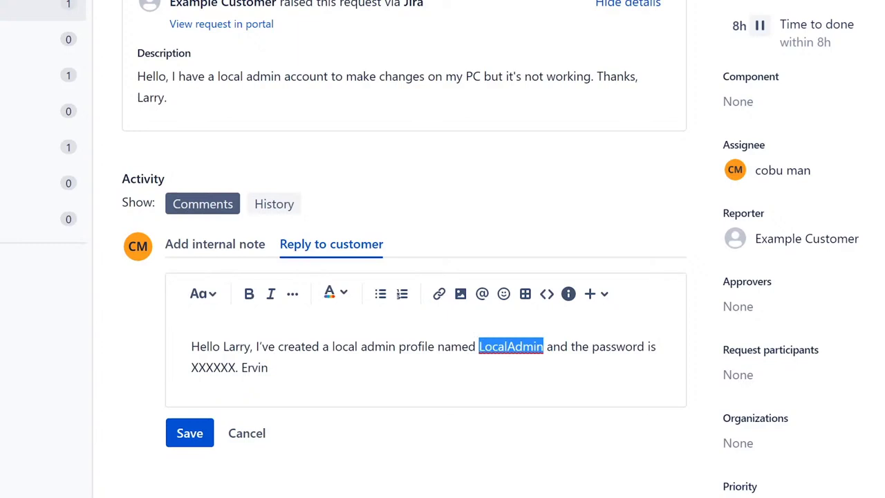
left_click(374, 346)
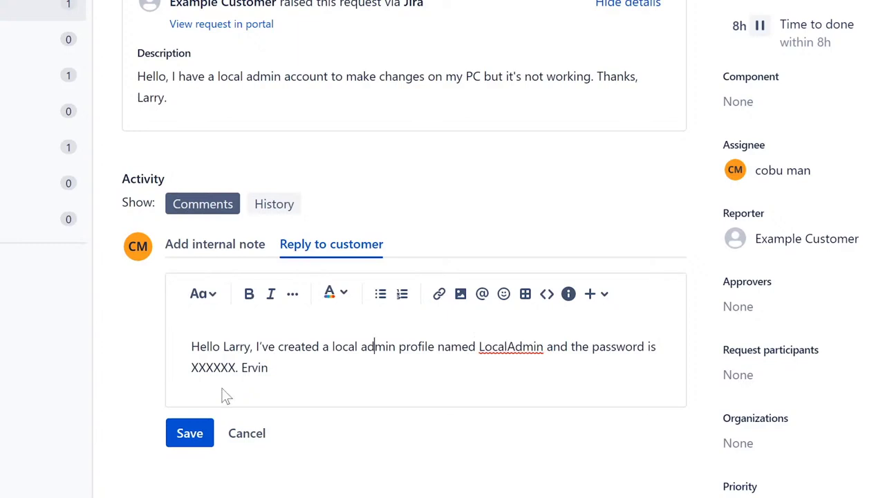
key("ctrl+Return")
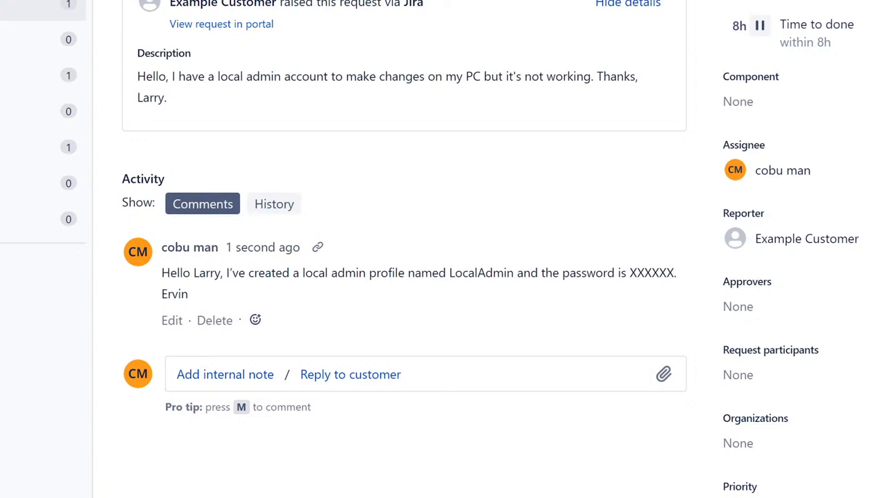
double_click(481, 273)
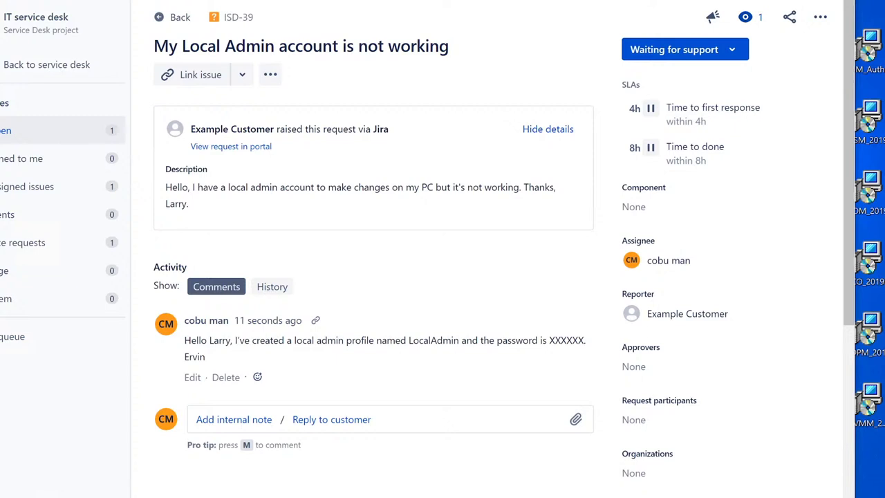
Step: Change ISD-39's status from Waiting for support to Completed
left_click(731, 51)
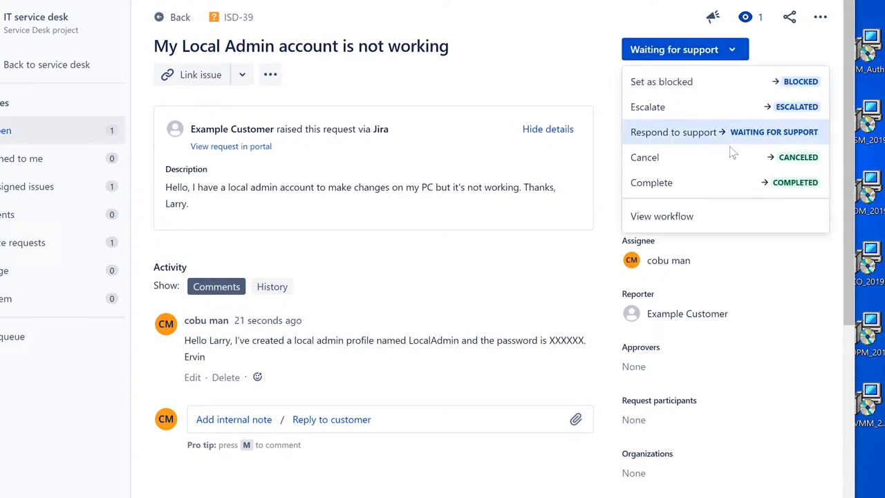
left_click(733, 187)
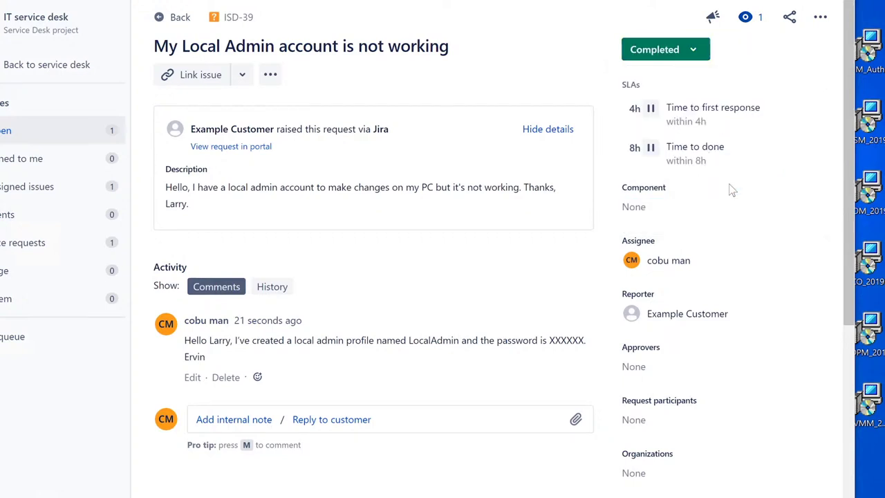
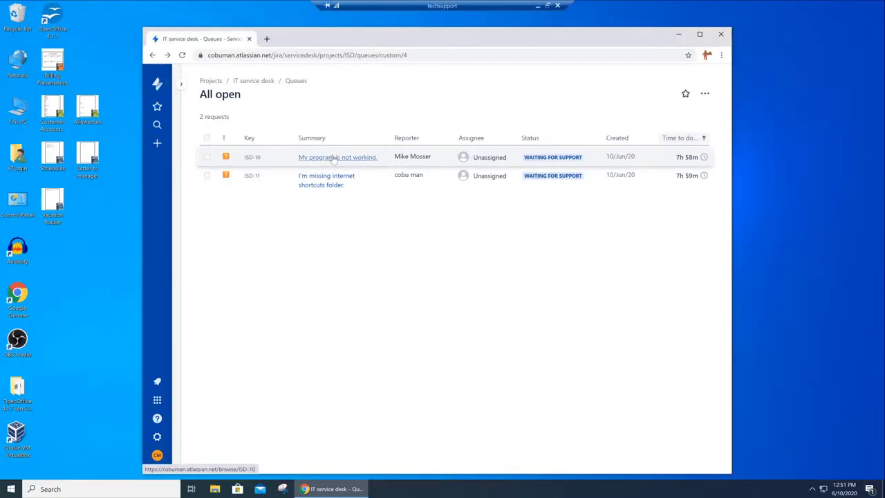
Step: Open request ISD-10, 'My program is not working.', and read its title and description
left_click(334, 158)
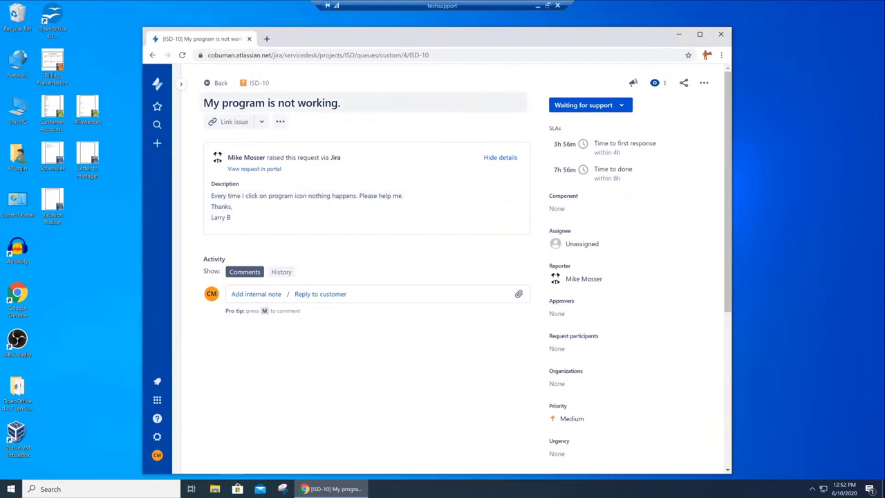
left_click_drag(204, 102, 351, 102)
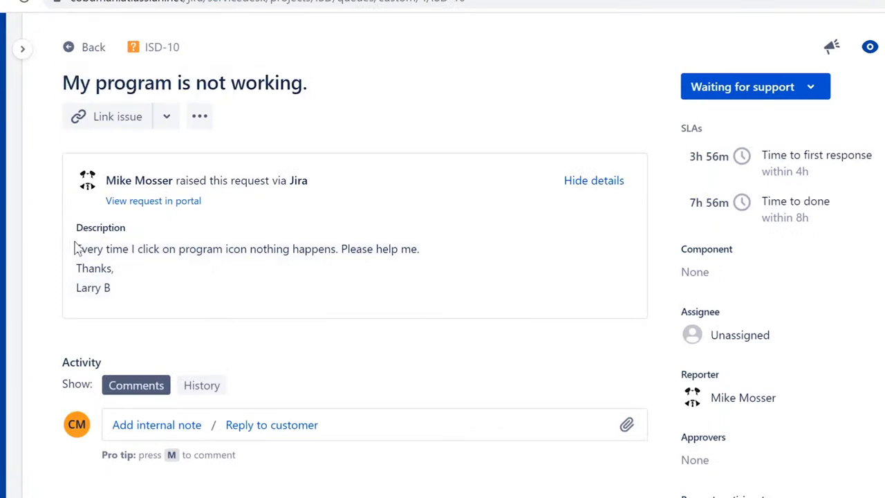
left_click_drag(76, 249, 418, 250)
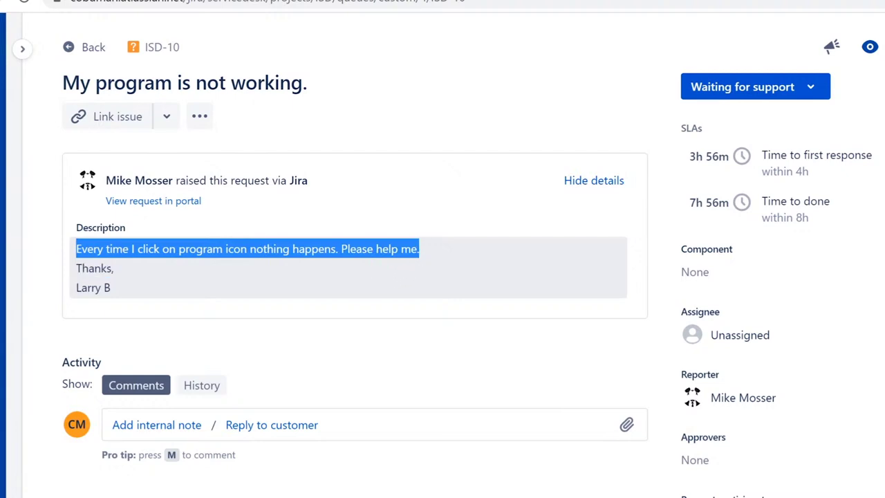
left_click(139, 265)
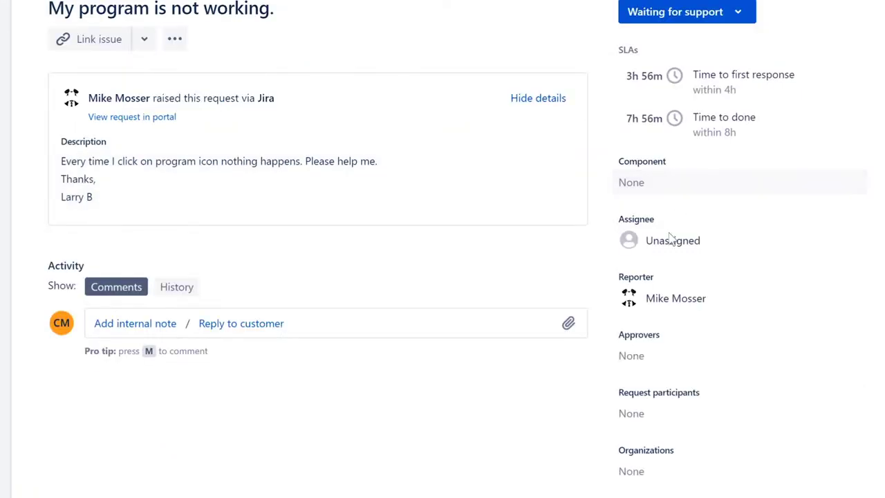
Step: Assign ISD-10 to myself and draft a reply asking 'Can you please tell me what your pc name is?'
left_click(848, 241)
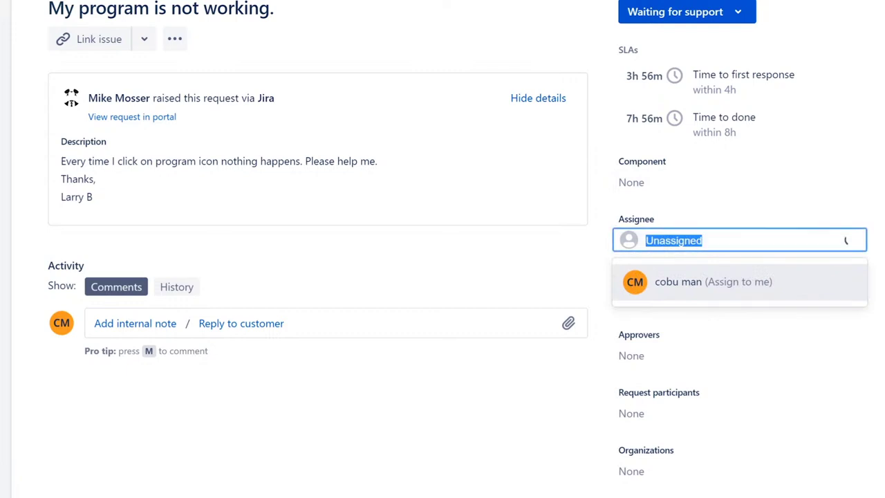
left_click(702, 289)
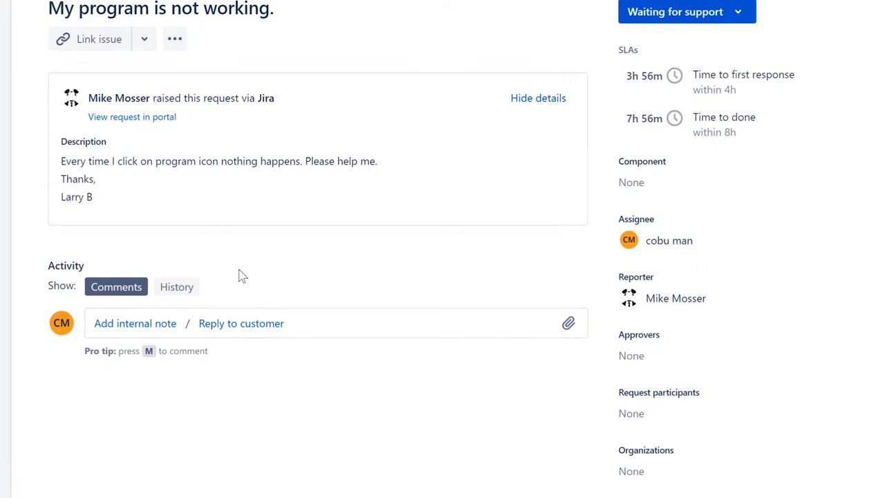
left_click(235, 325)
type("He")
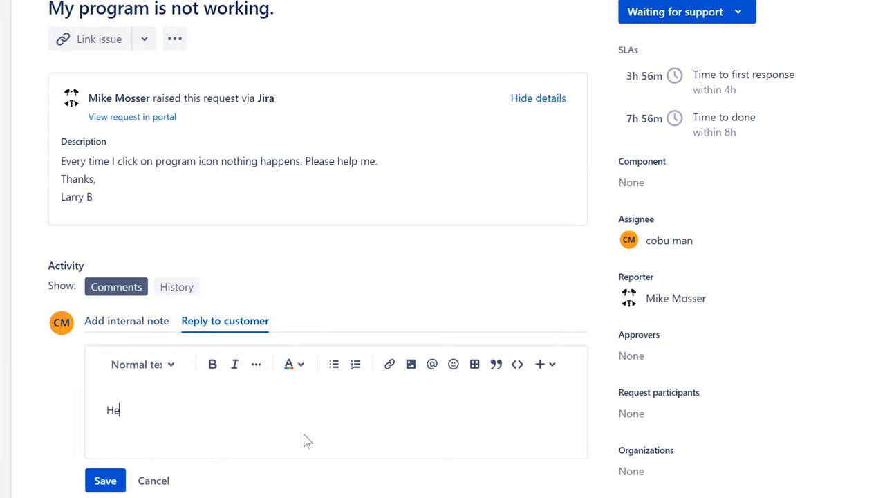
type("llo")
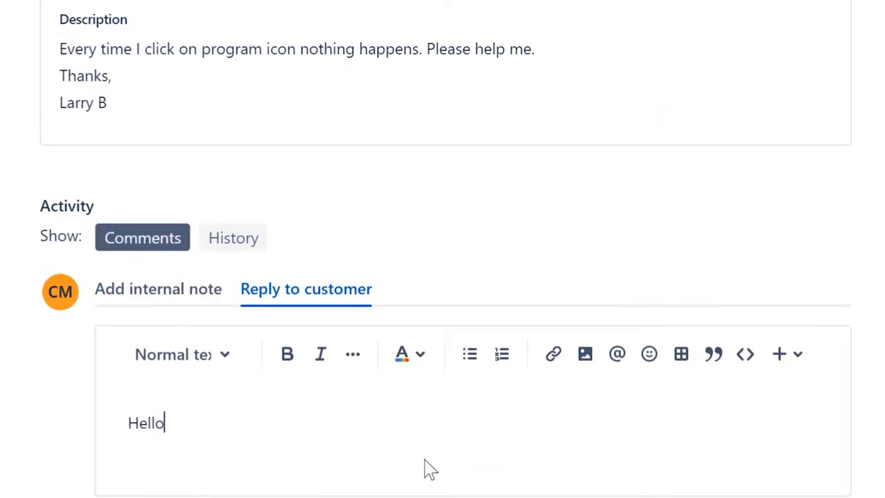
type(", this isE")
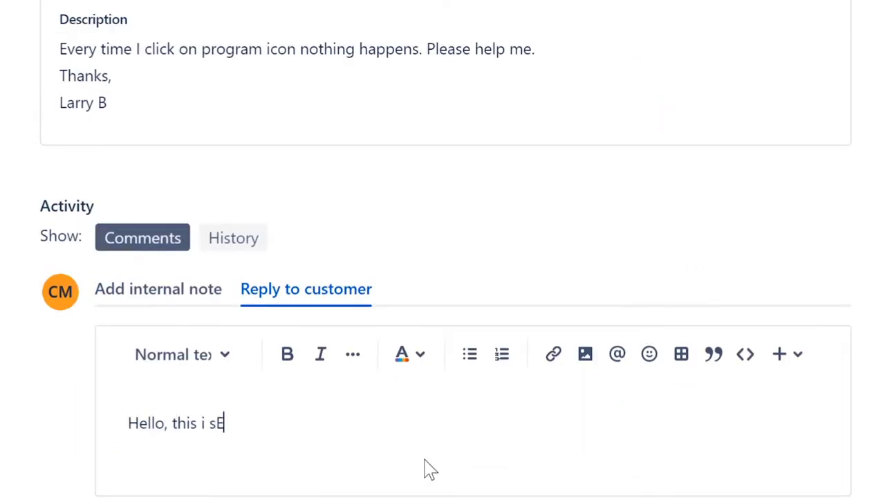
key("BackSpace")
key("BackSpace")
type("s Ervin with ")
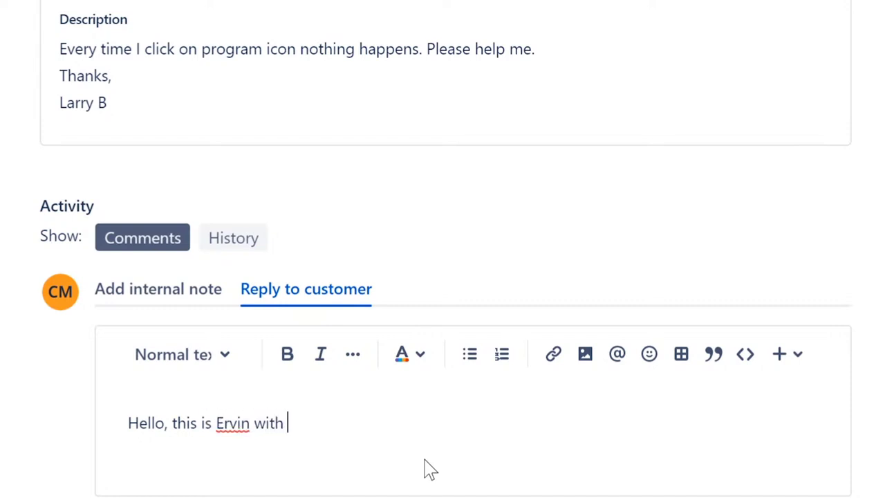
type("EUS. Can yp")
key("BackSpace")
type("ou please tell me what your pc name is.")
key("BackSpace")
type("?")
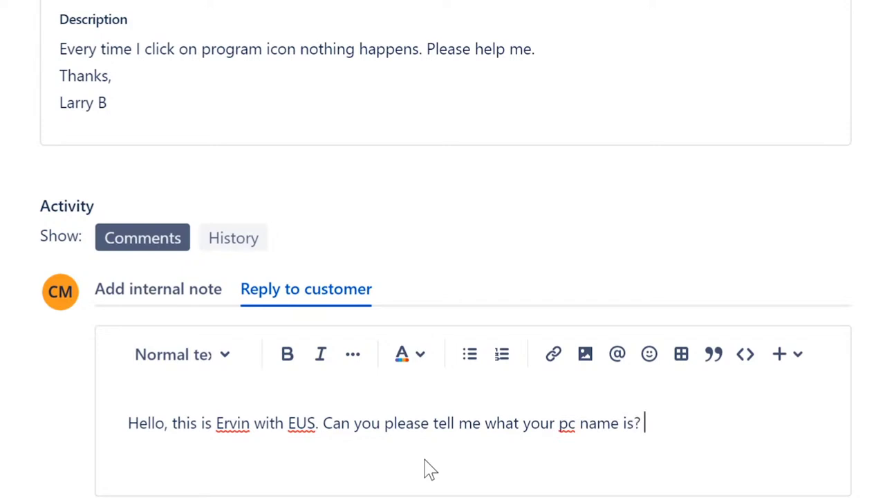
Step: Post the reply asking the customer for their PC name
left_click(139, 495)
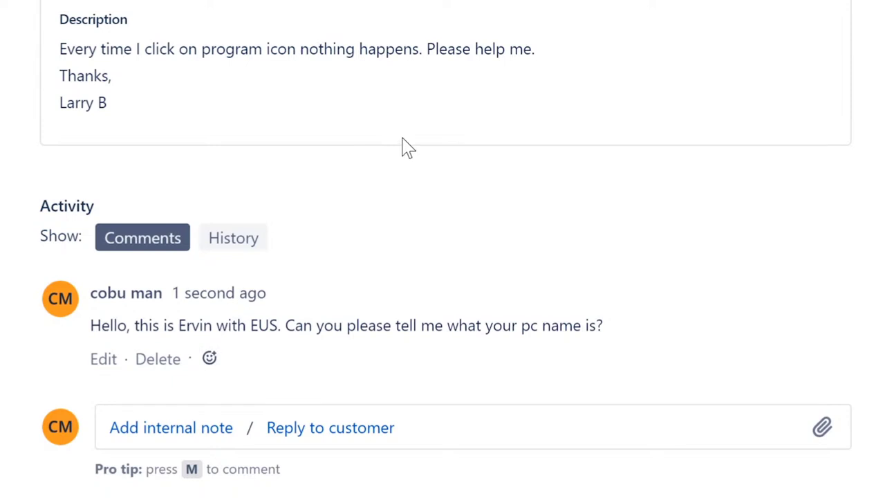
mouse_move(281, 297)
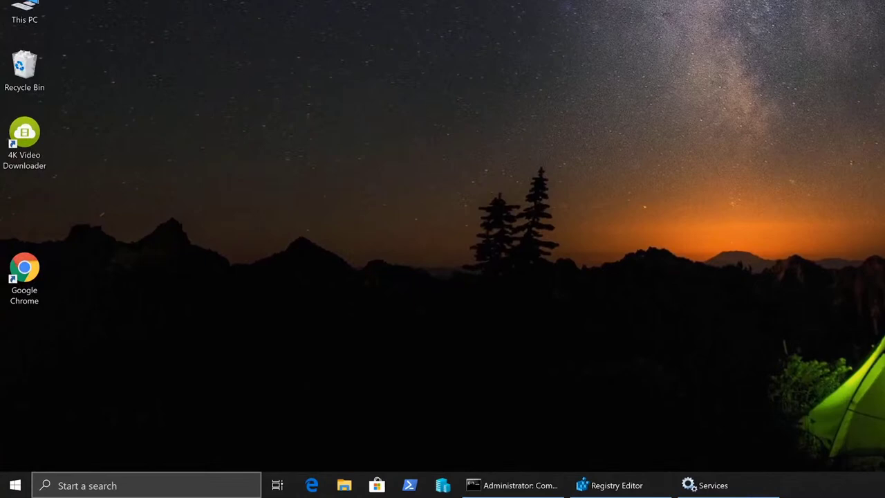
Step: Search 'system' to open System Information and select the System Name row
key("super+s")
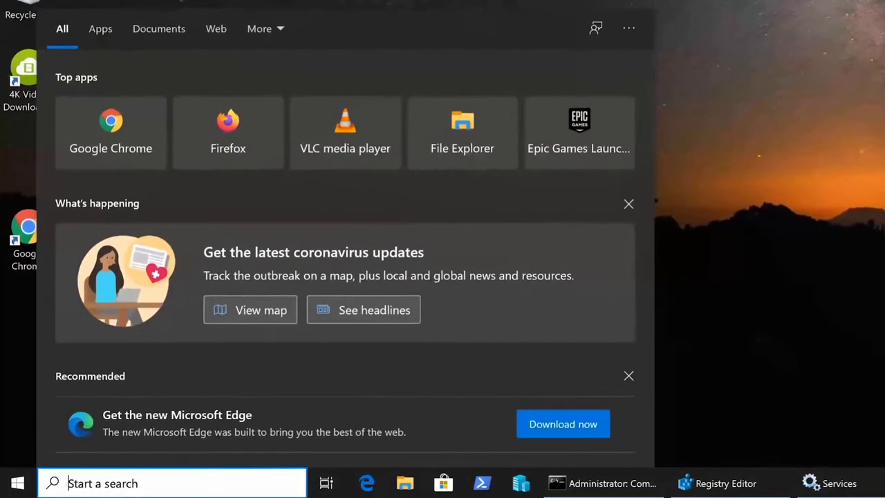
type("system")
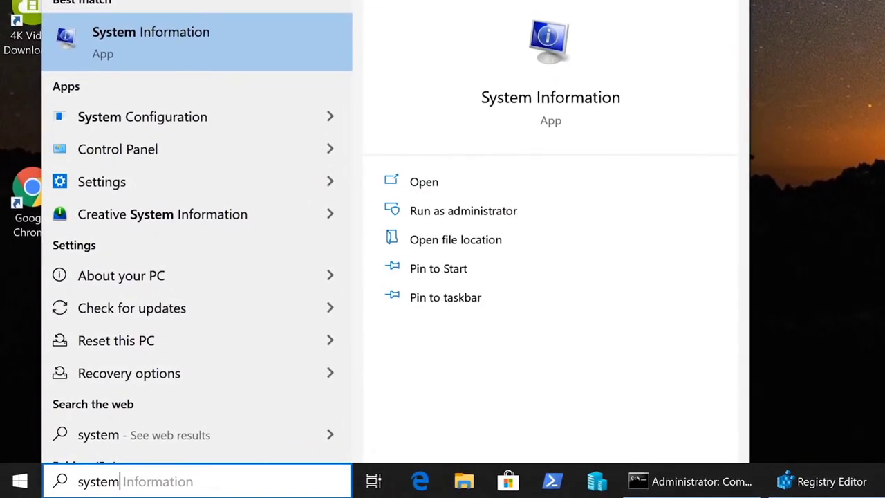
key("Escape")
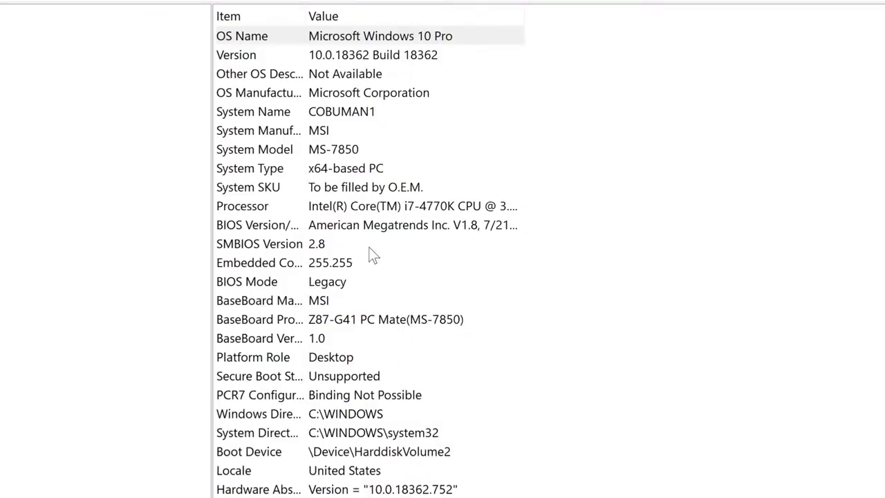
left_click(376, 108)
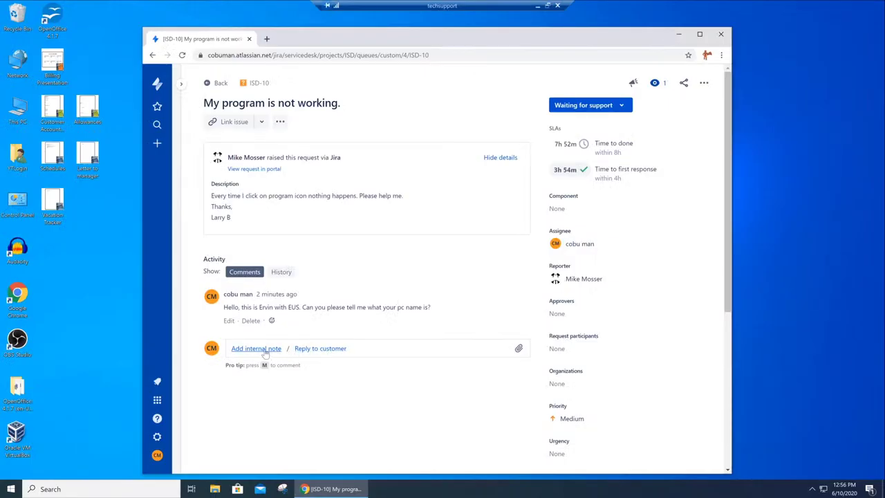
Step: Post the internal note 'PC name is cobuman1' on ISD-10
left_click(265, 353)
type("P")
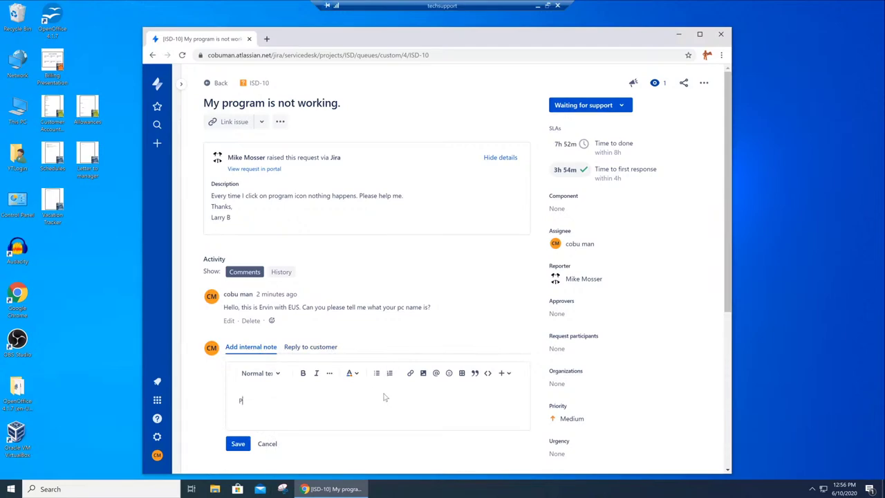
type("C ")
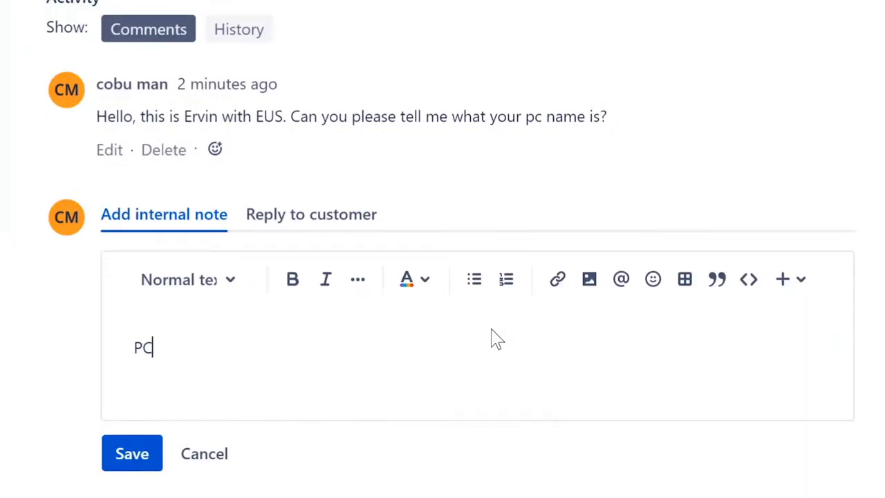
type("name is ")
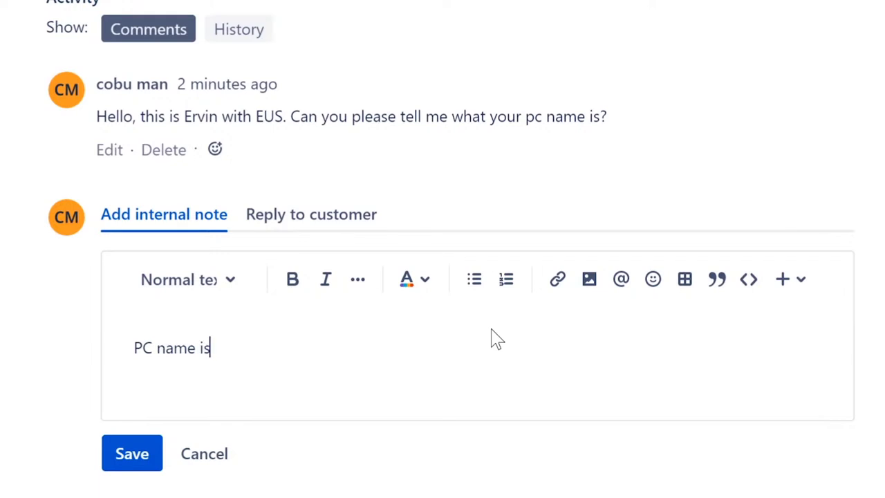
type("C")
key("BackSpace")
type("cobuman1")
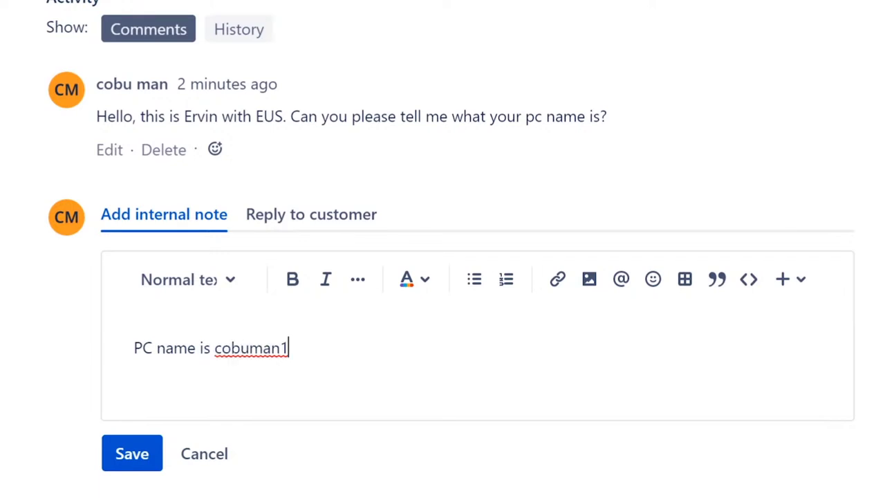
left_click(122, 463)
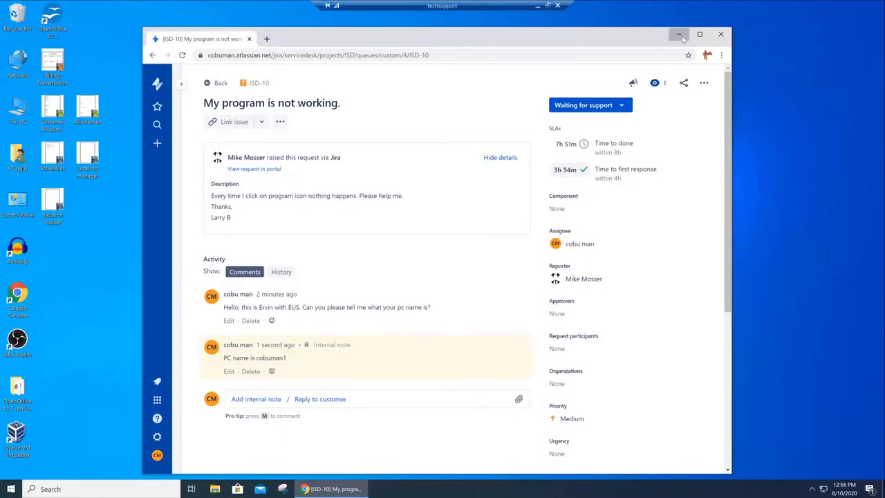
left_click(682, 35)
Step: Open File Explorer and go to the \\cobuman1\c$ admin share
left_click(216, 489)
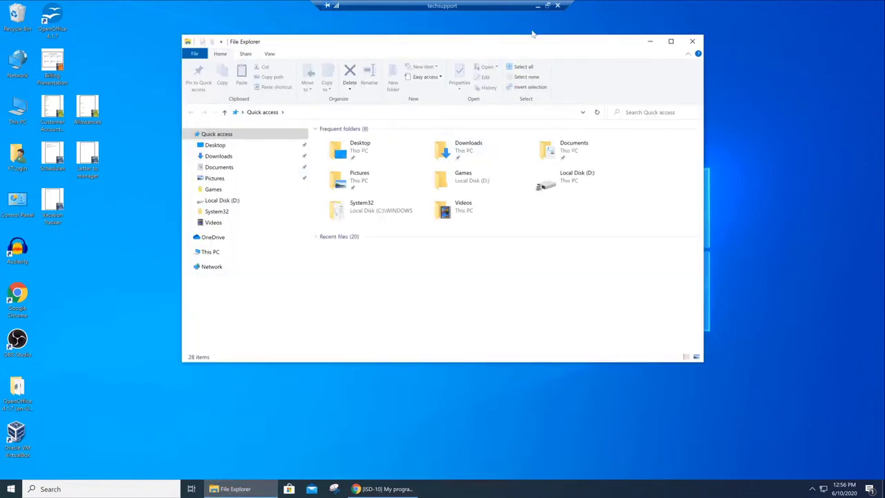
left_click_drag(526, 43, 529, 98)
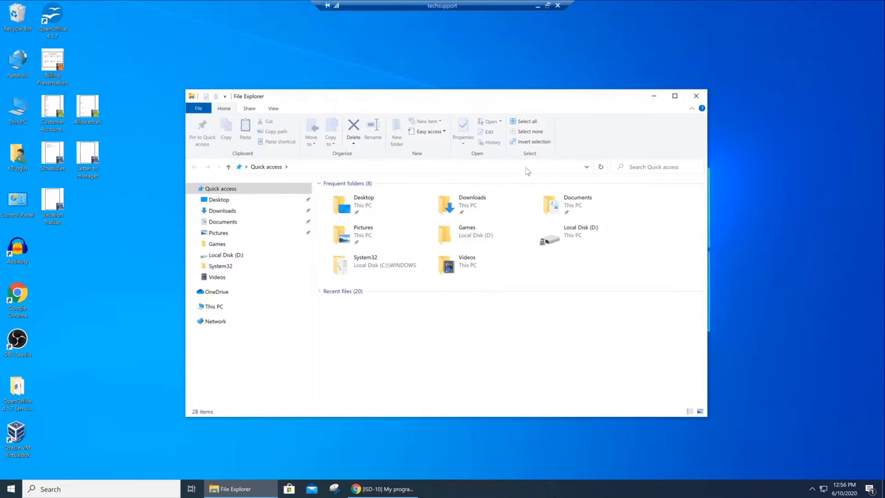
left_click(526, 170)
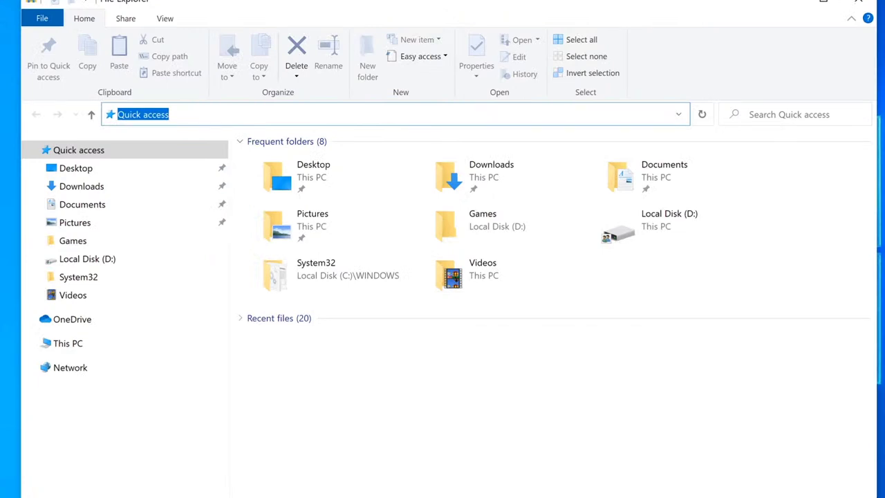
type("\\\\")
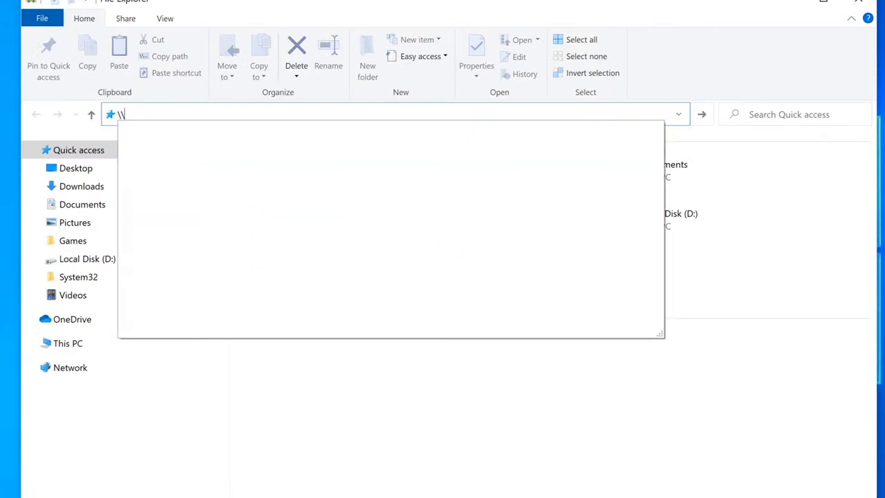
type("cobuman1")
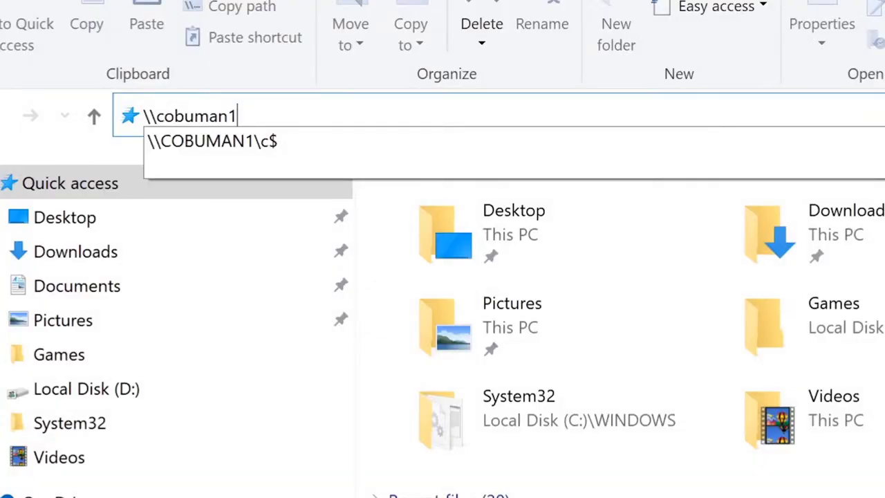
type("\\")
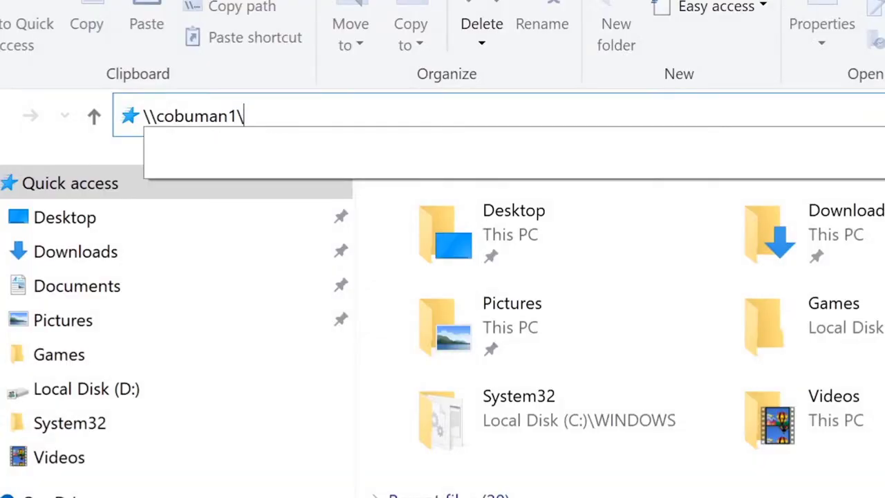
type("c")
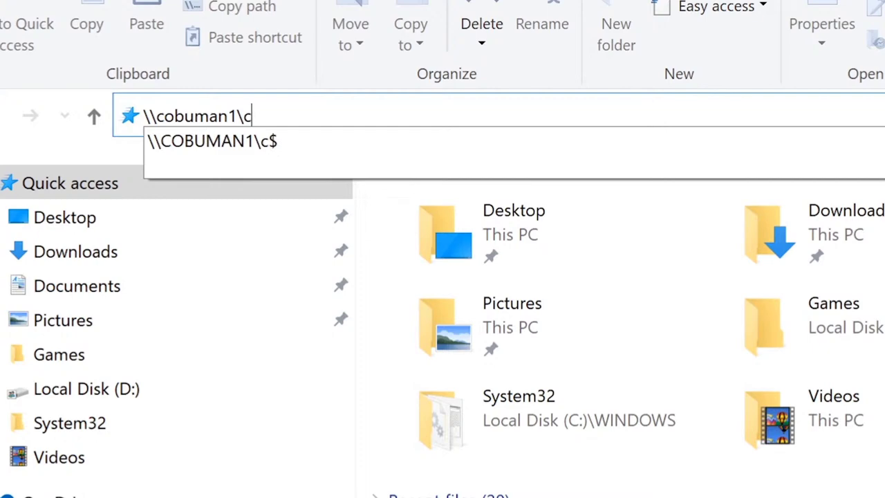
type("$")
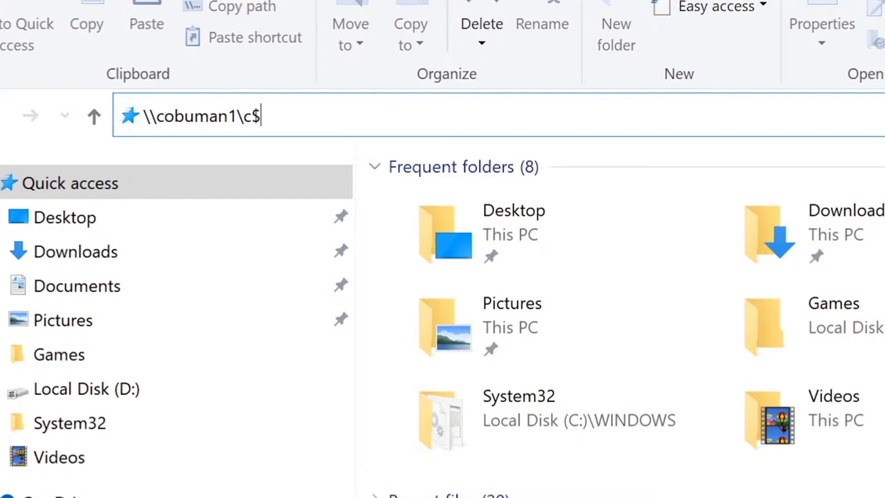
key("Return")
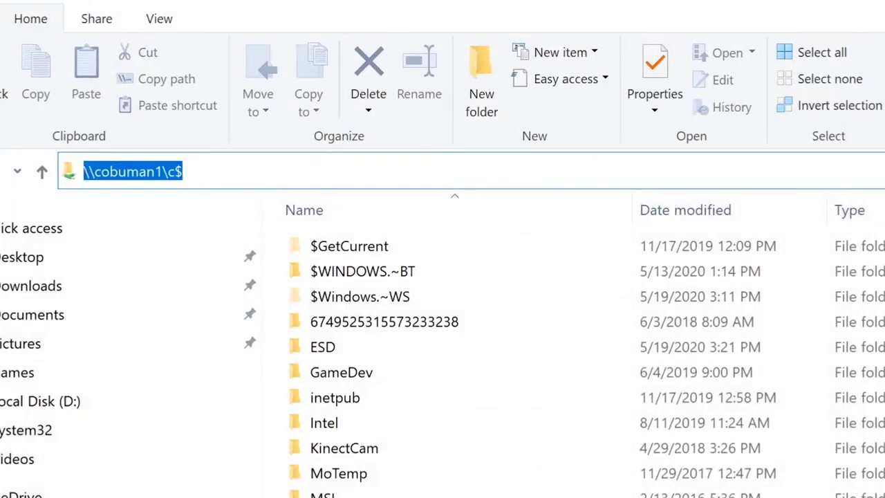
Step: Step through the cobuman1 and c$ parts of the address bar path
key("Home")
key("shift+Right")
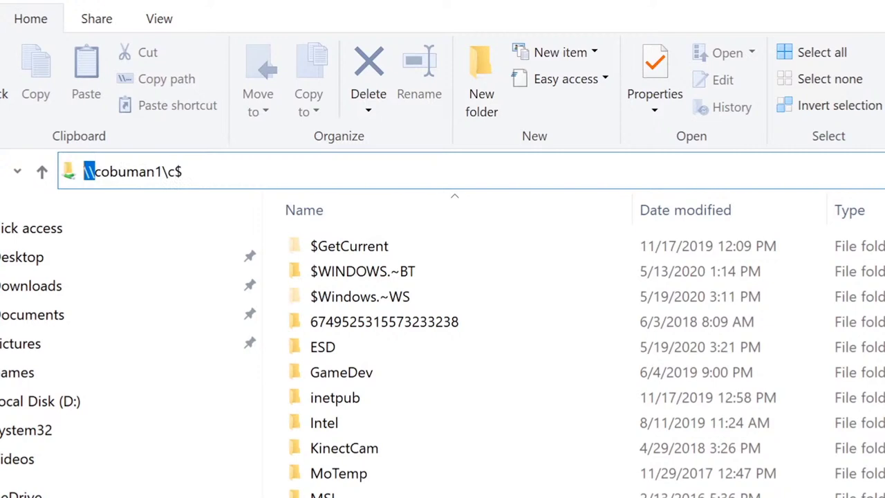
key("Right")
key("Right")
key("ctrl+shift+Right")
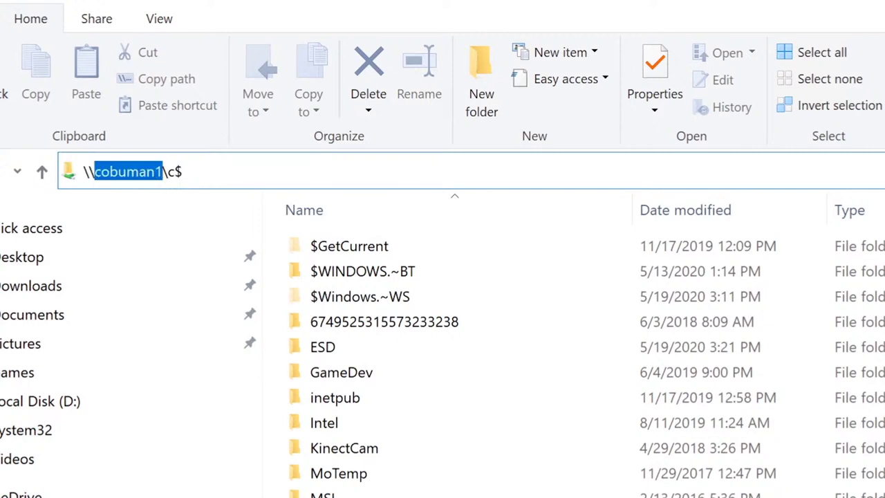
key("End")
key("shift+Left")
key("shift+Left")
key("End")
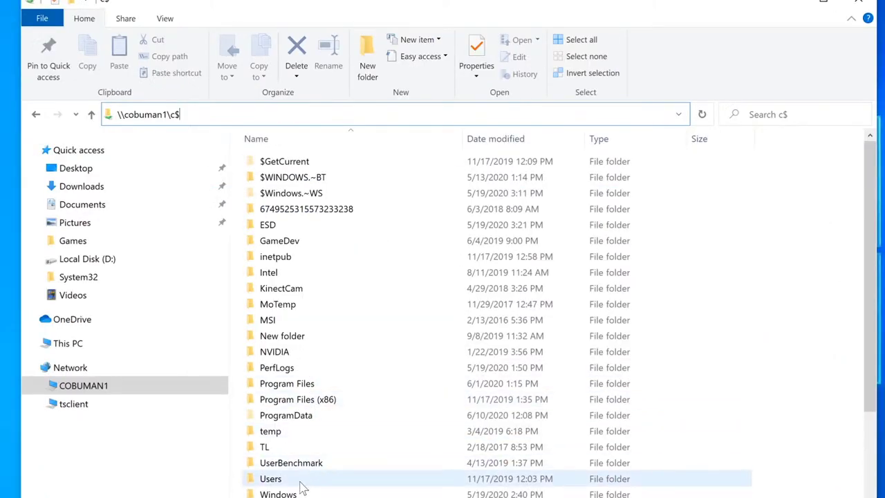
Step: Scroll the cobuman1 C$ listing and select the Users folder
left_click(396, 335)
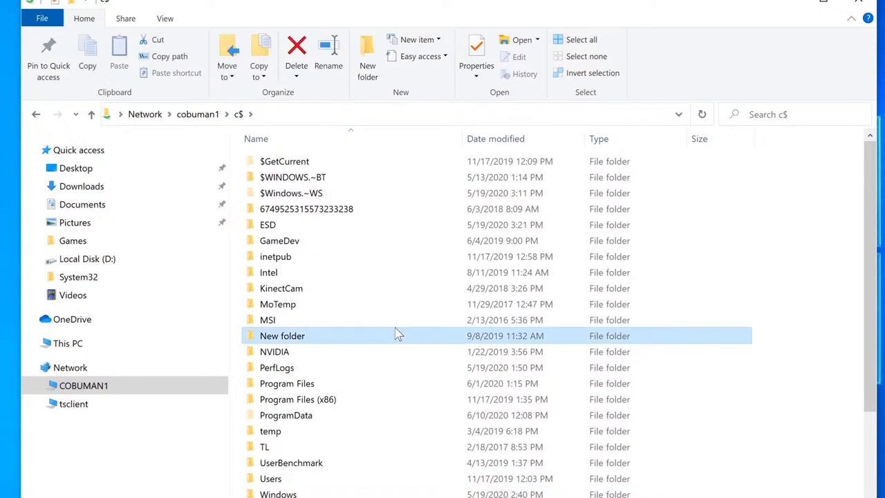
scroll(398, 334, "down", 1)
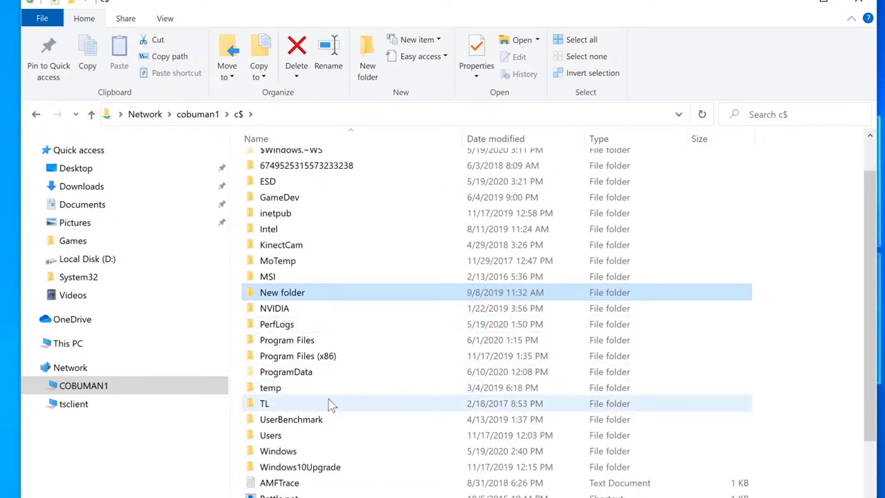
left_click(293, 437)
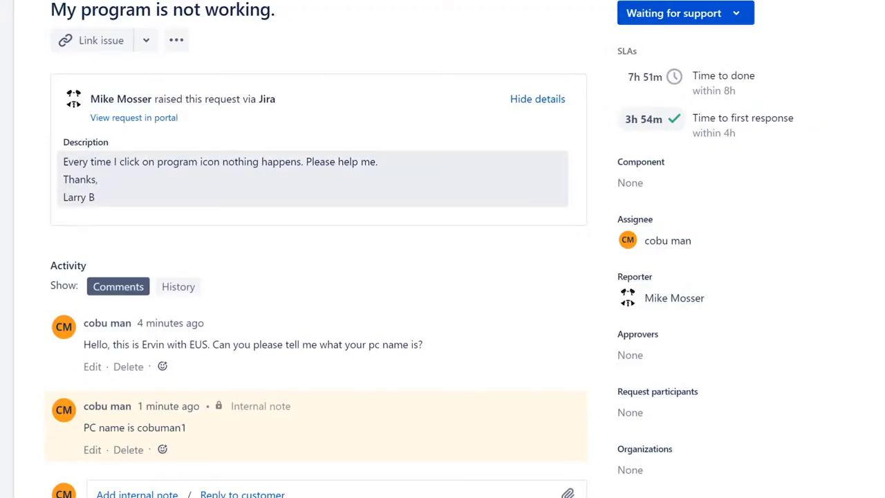
left_click_drag(304, 162, 148, 161)
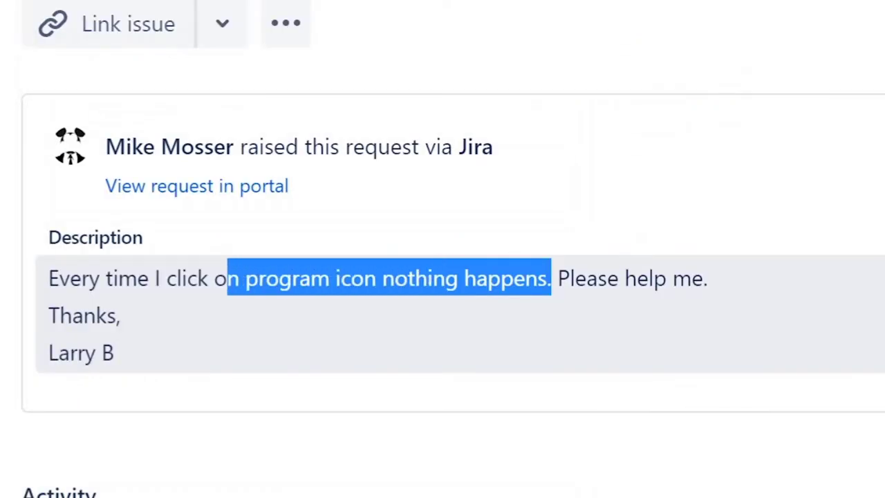
left_click_drag(227, 277, 198, 278)
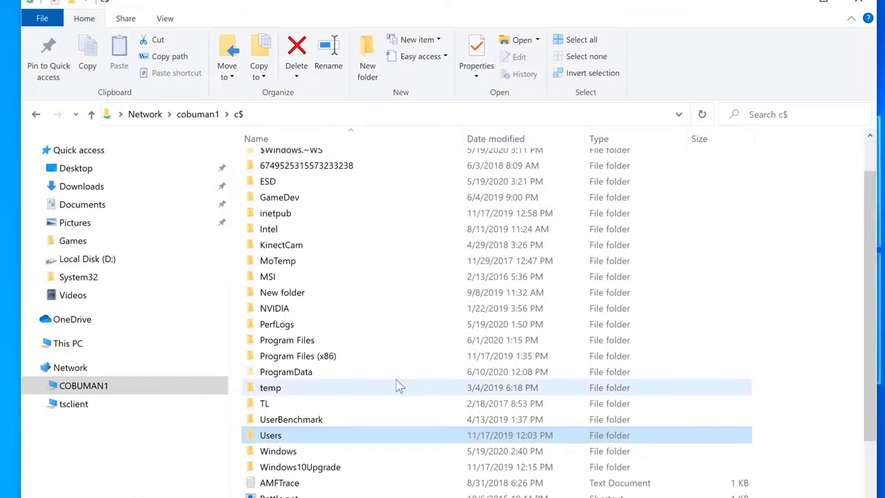
Step: Drill down through Users, the user's profile folder and AppData into Local
mouse_move(289, 441)
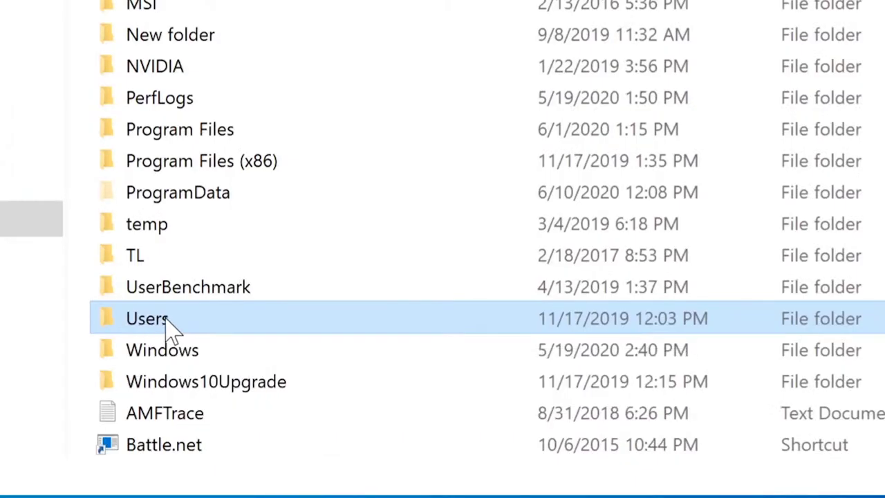
double_click(171, 331)
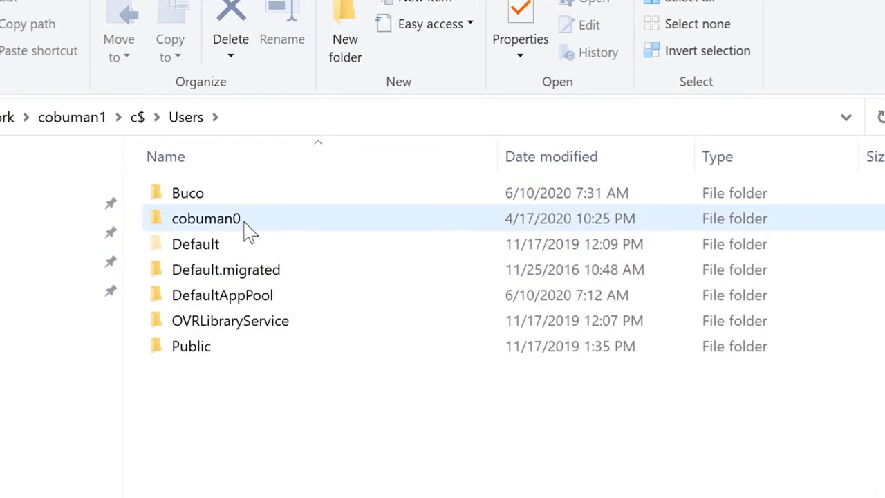
mouse_move(244, 228)
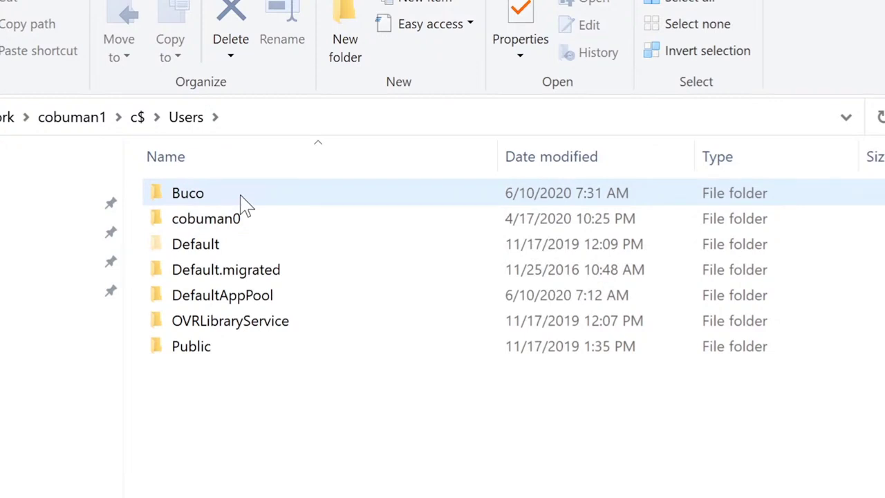
mouse_move(240, 199)
double_click(218, 199)
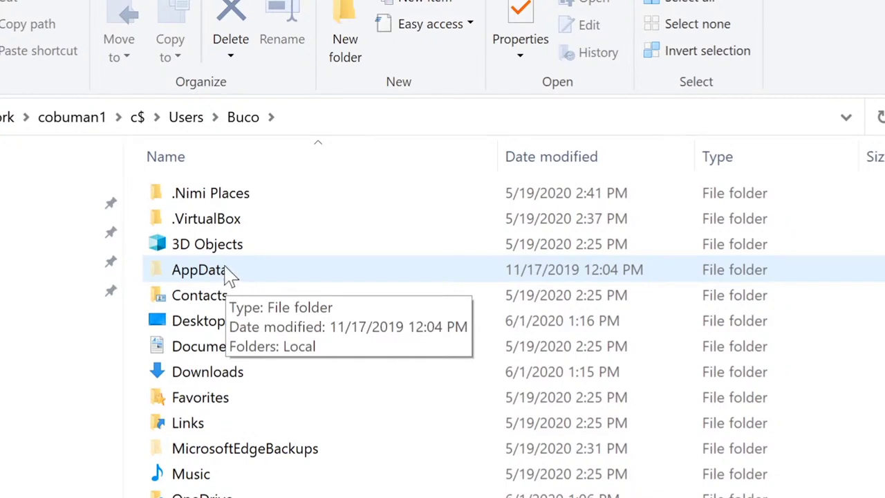
double_click(228, 272)
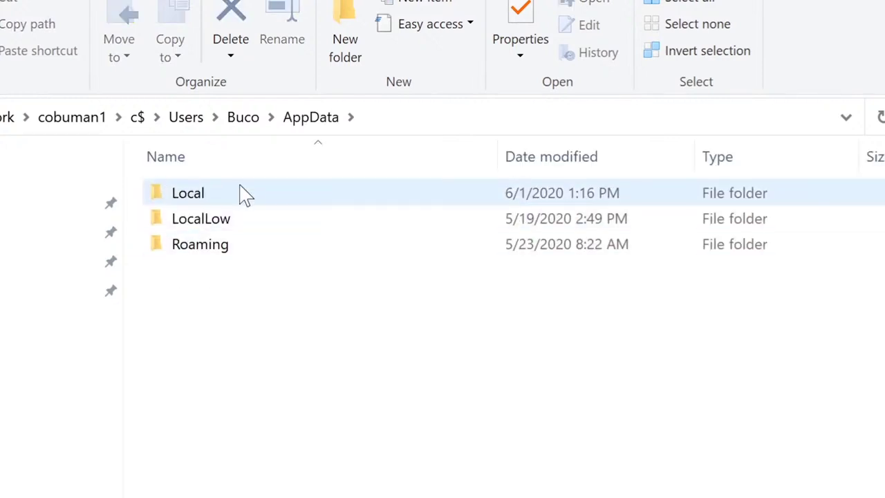
left_click(221, 196)
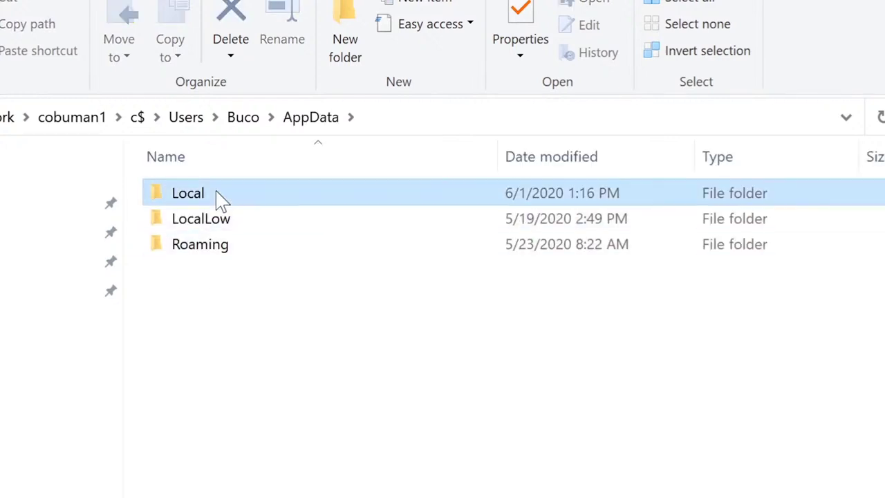
left_click(228, 245)
left_click(223, 197)
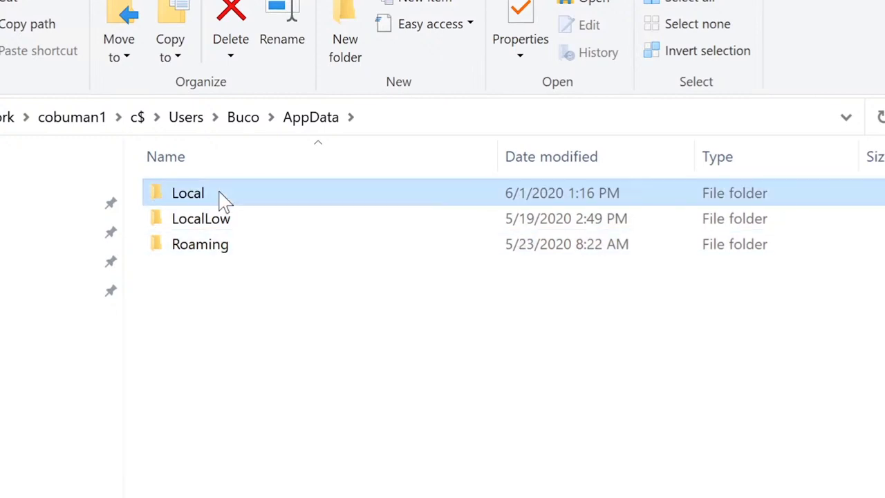
double_click(223, 196)
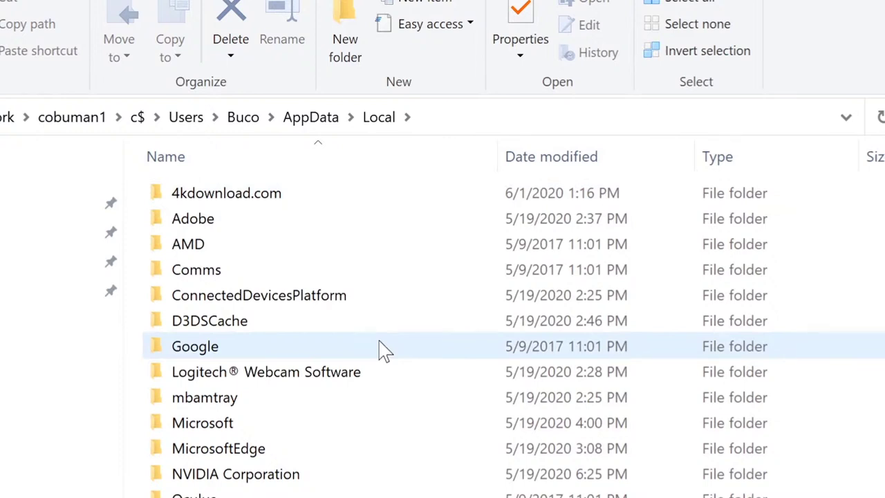
Step: Rename the Adobe folder in AppData\Local to Adobeold
left_click(226, 221)
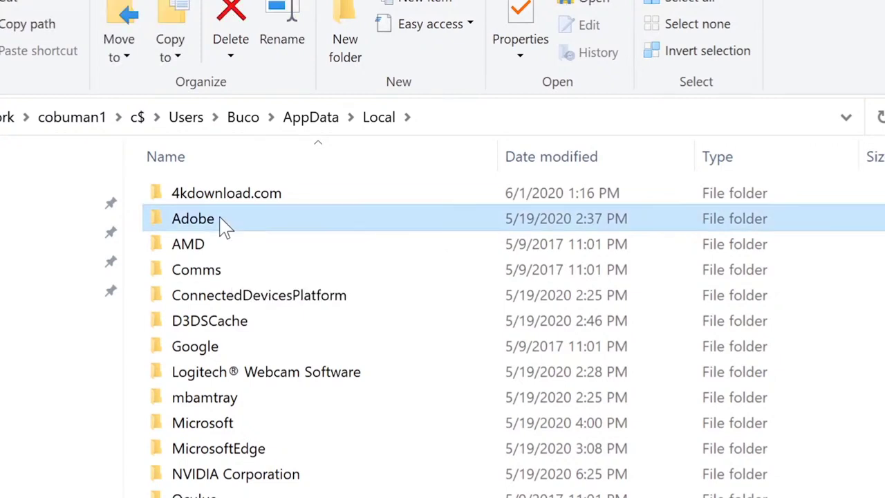
key("F2")
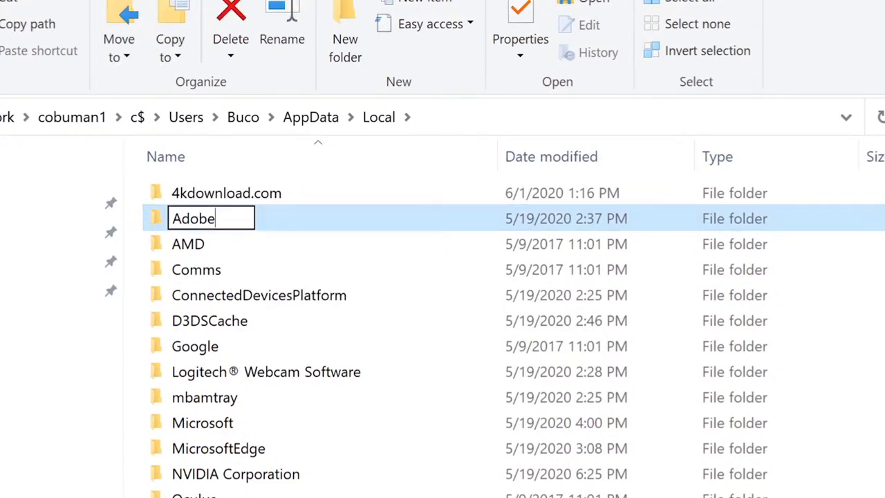
type("old")
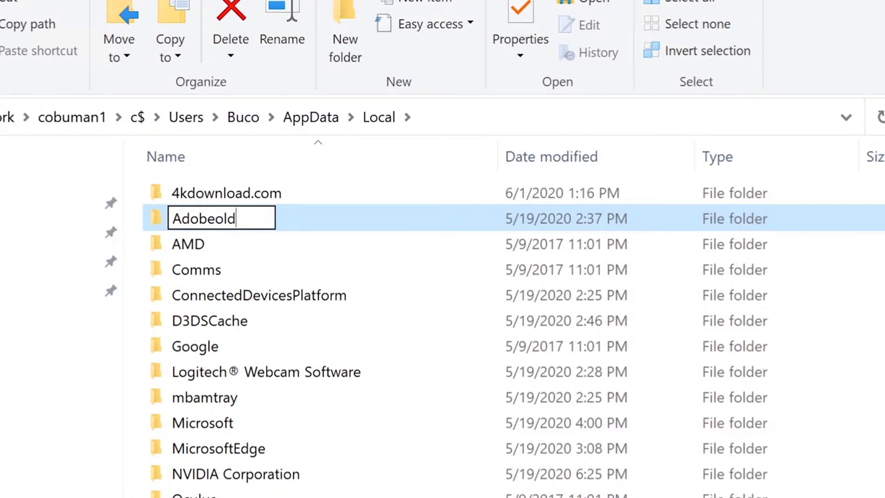
key("Return")
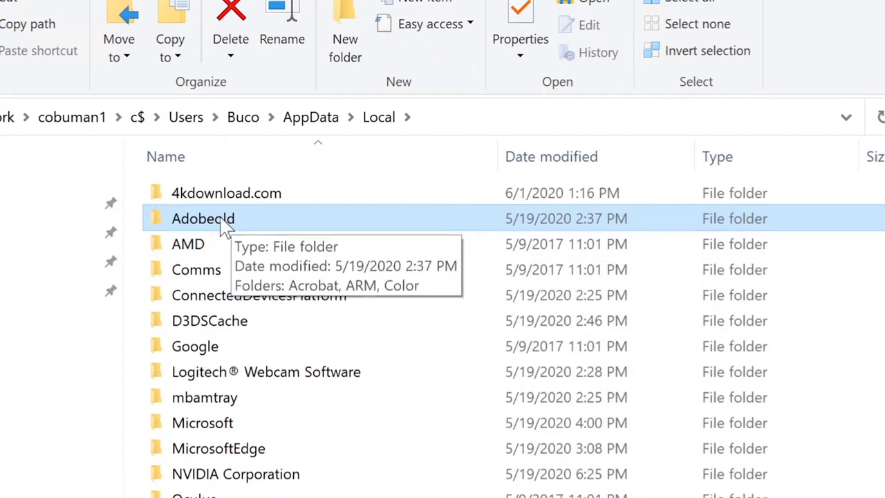
Step: Check Adobeold's Acrobat, ARM and Color subfolders, then return to Local
double_click(222, 227)
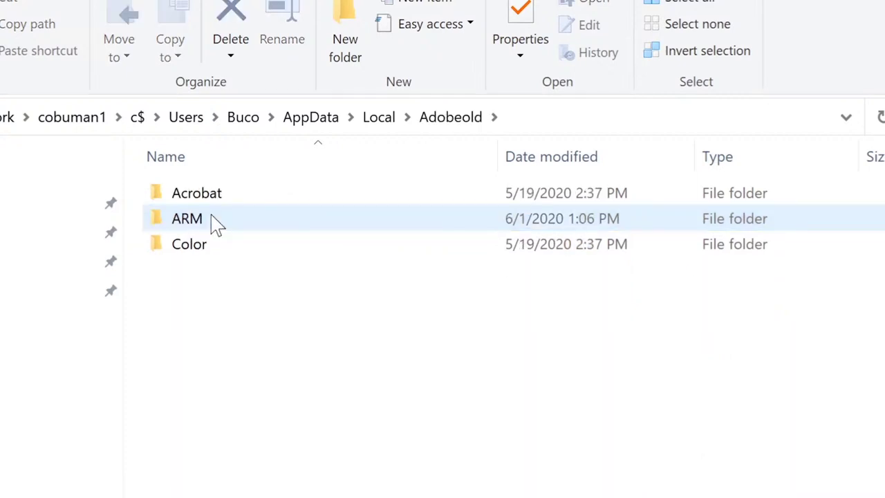
double_click(223, 195)
double_click(225, 195)
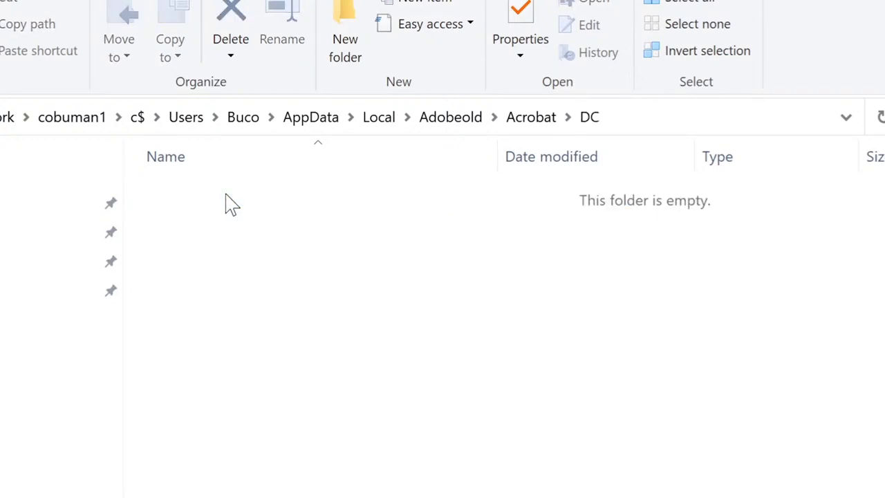
key("BackSpace")
key("BackSpace")
double_click(213, 220)
double_click(225, 244)
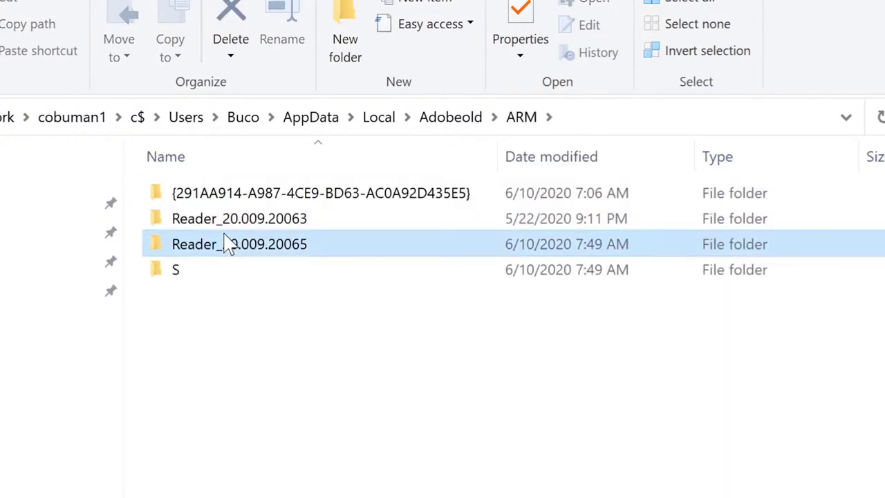
key("BackSpace")
key("BackSpace")
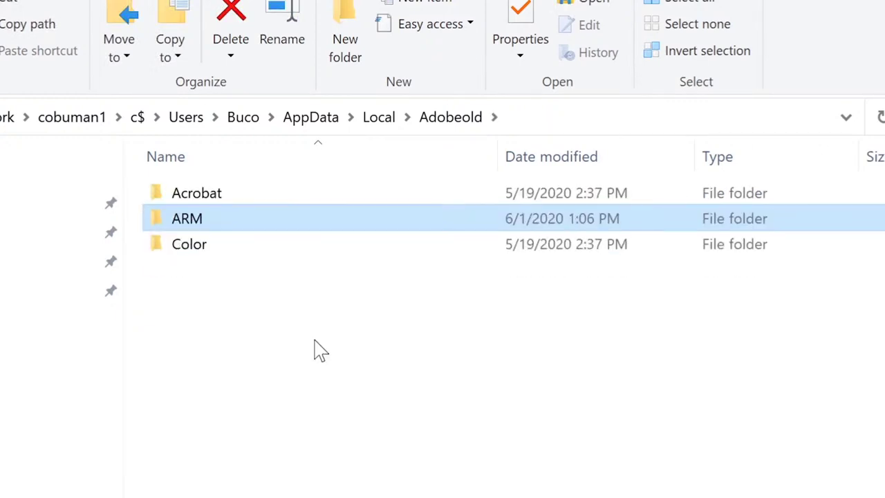
key("Down")
key("Return")
key("BackSpace")
key("BackSpace")
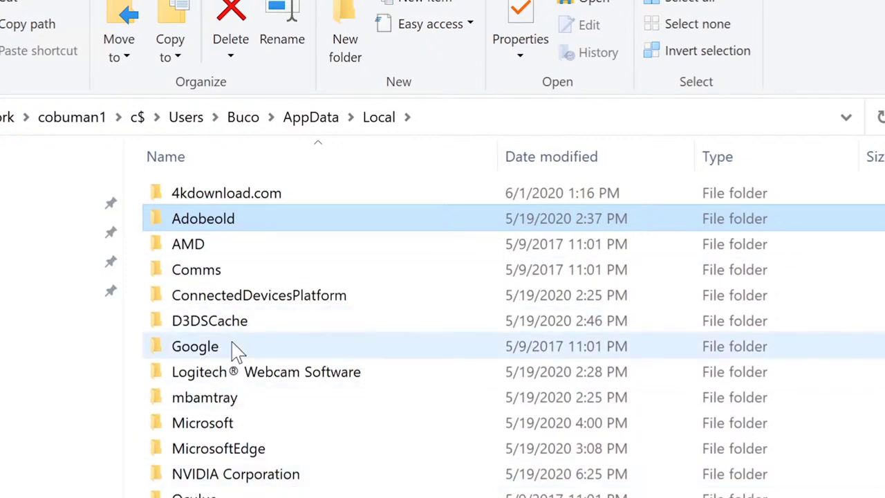
left_click(238, 352)
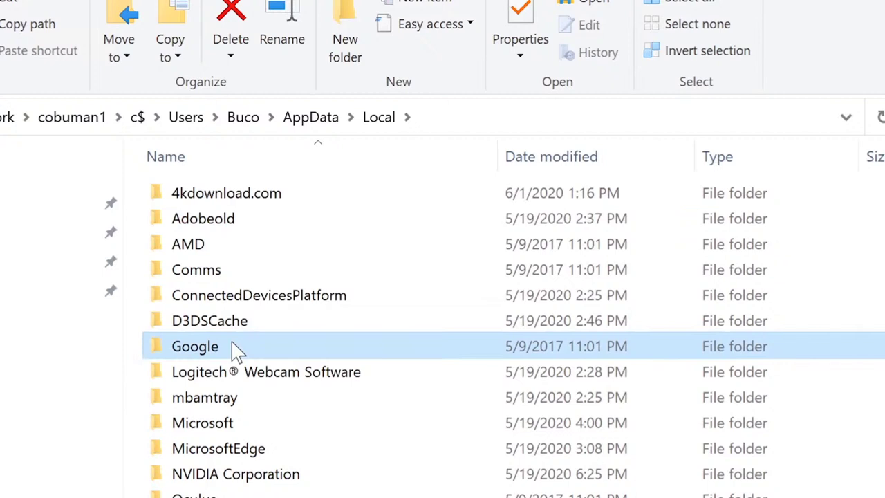
double_click(228, 348)
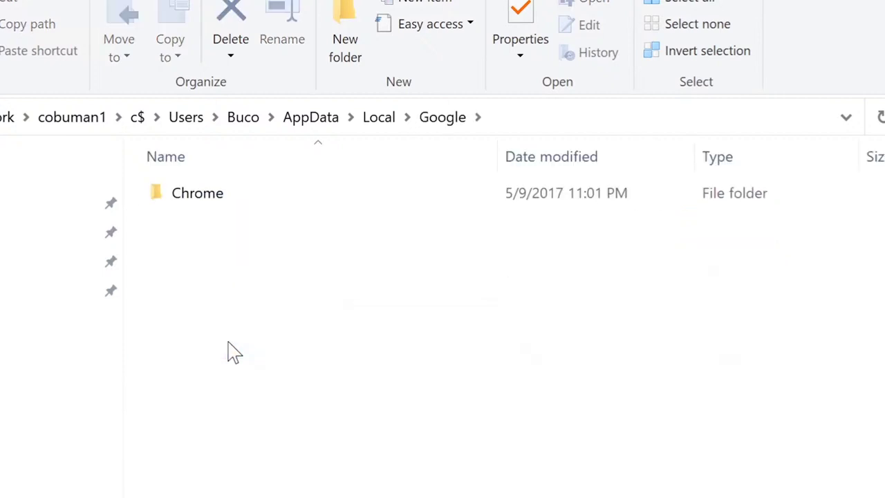
left_click(242, 197)
double_click(241, 197)
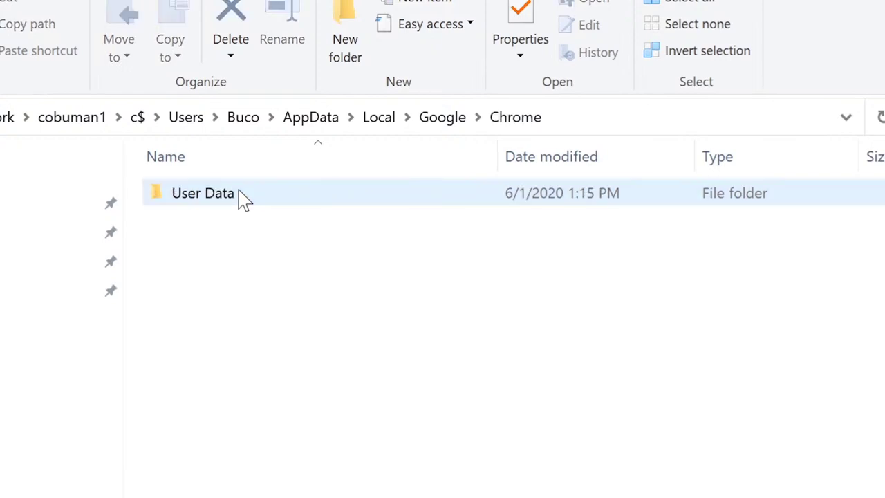
double_click(244, 197)
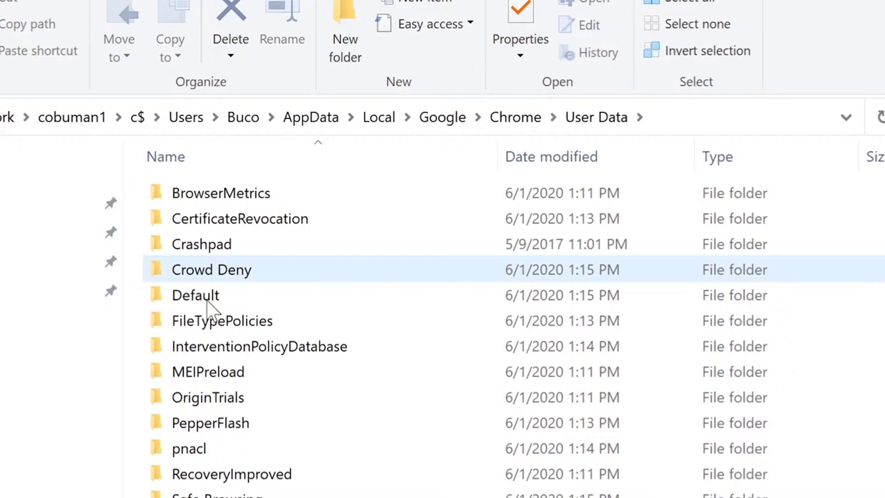
double_click(277, 306)
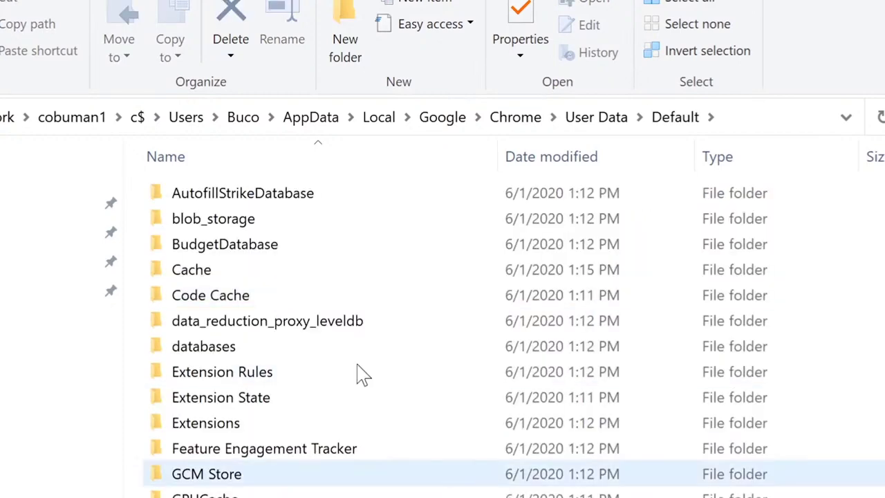
scroll(311, 437, "down", 3)
scroll(314, 432, "down", 4)
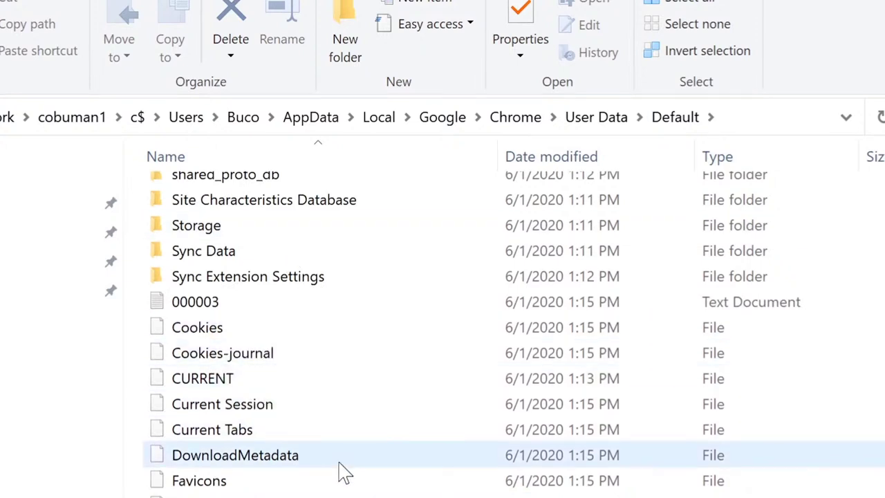
scroll(344, 470, "down", 2)
scroll(284, 399, "down", 3)
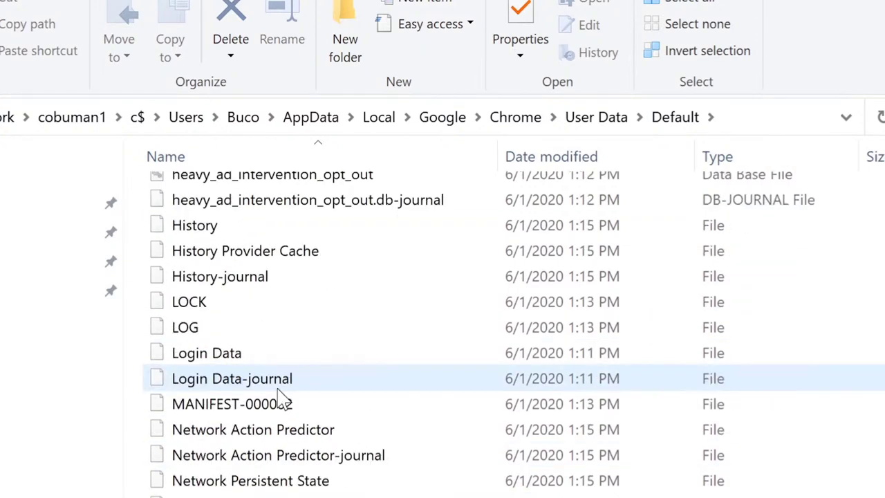
scroll(284, 399, "up", 4)
scroll(300, 415, "up", 3)
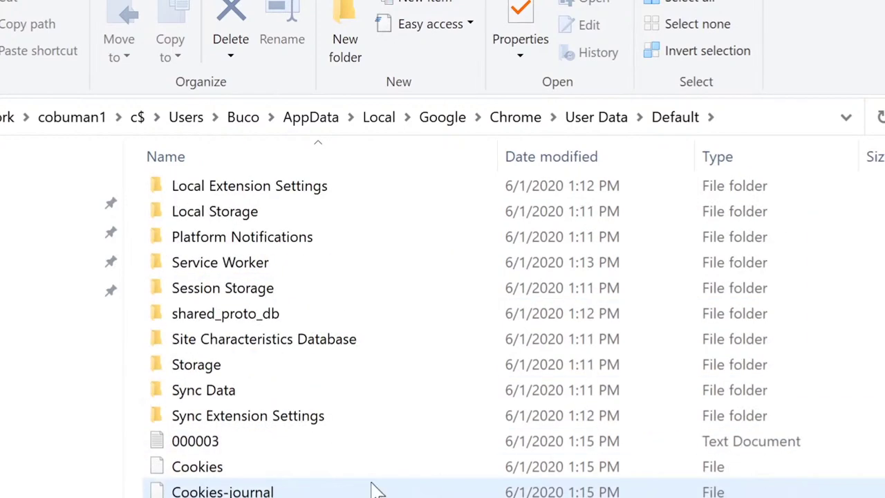
left_click(372, 117)
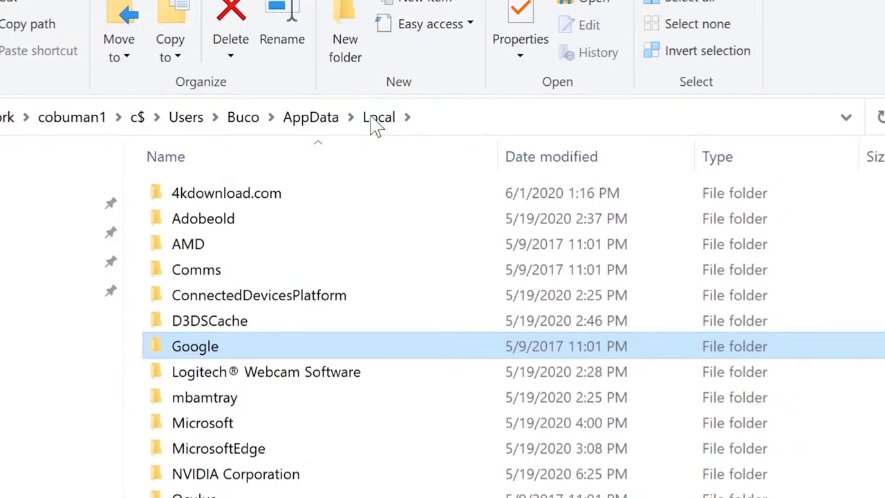
left_click(246, 222)
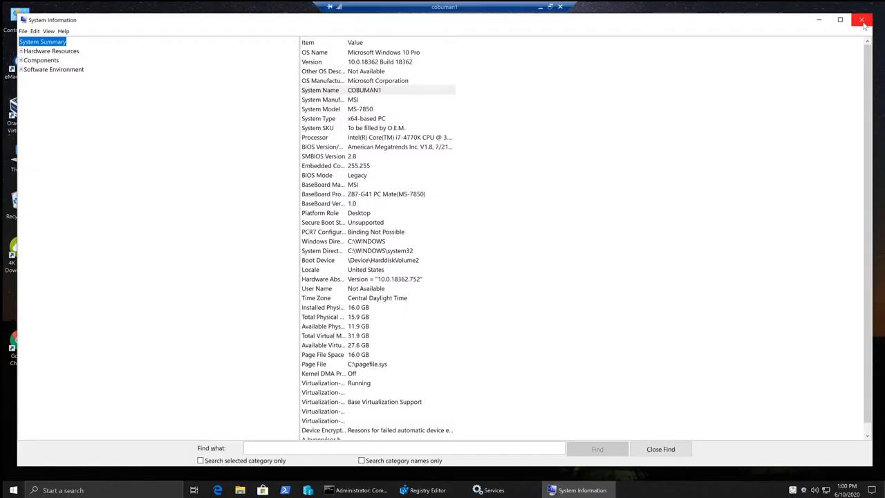
Step: Close the System Information window on the remote PC
left_click(864, 25)
scroll(749, 140, "down", 1)
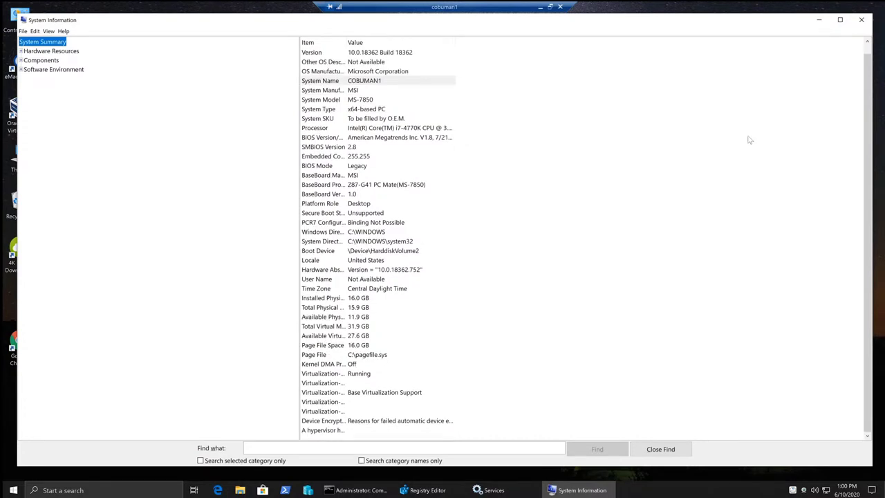
left_click(864, 20)
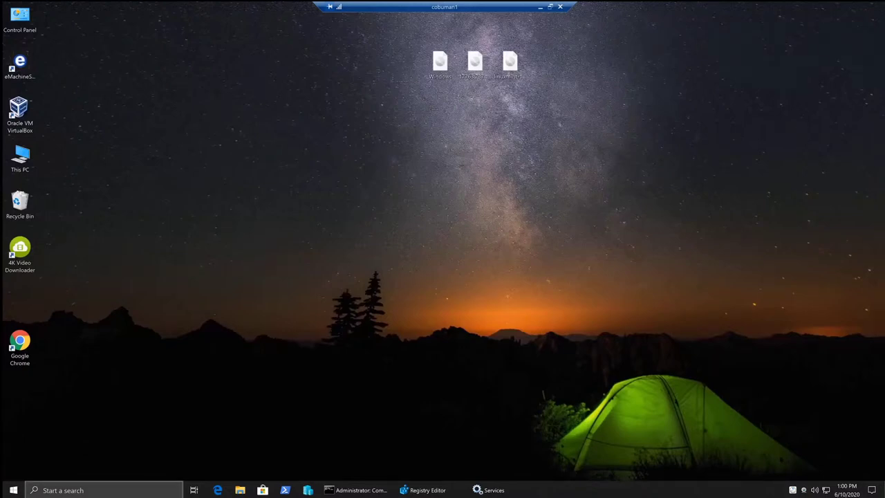
Step: Launch Acrobat Reader DC, accept it as default PDF app, and minimize the session
left_click(104, 491)
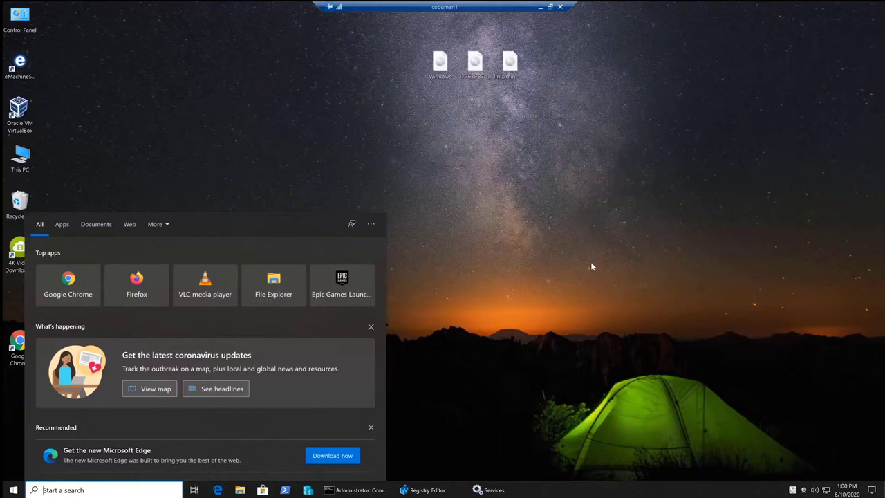
type("adobe")
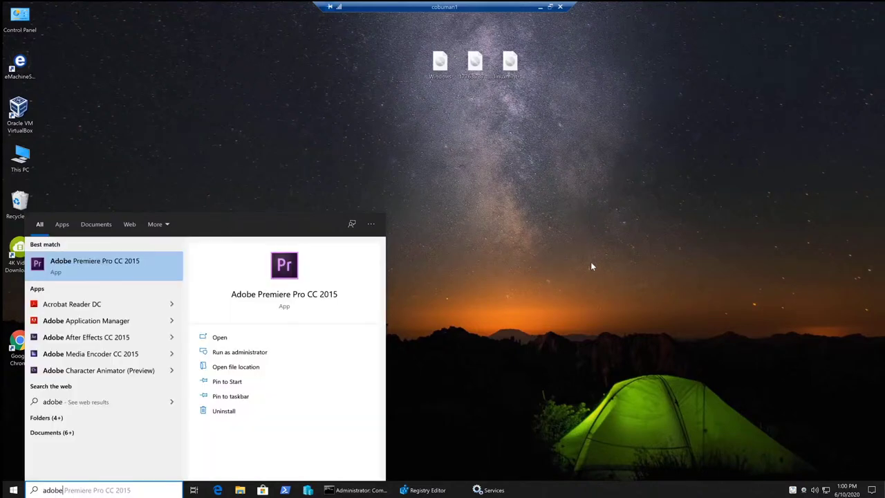
left_click(73, 307)
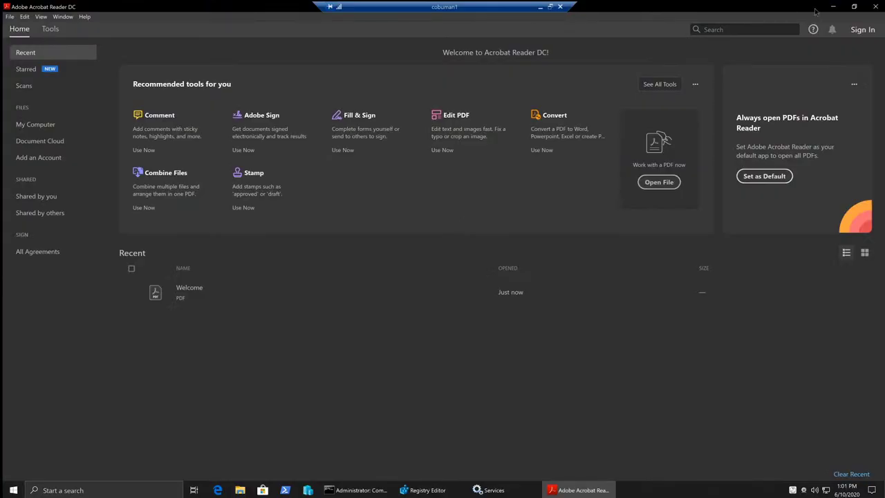
left_click(510, 262)
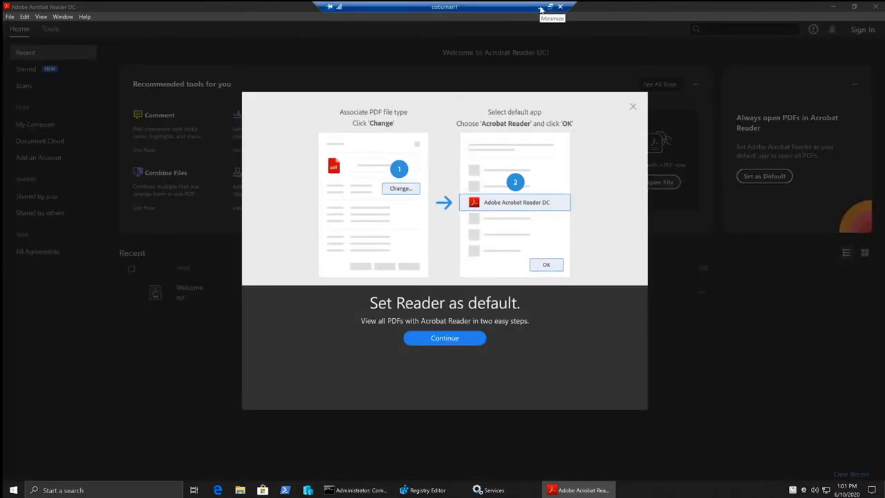
left_click(541, 8)
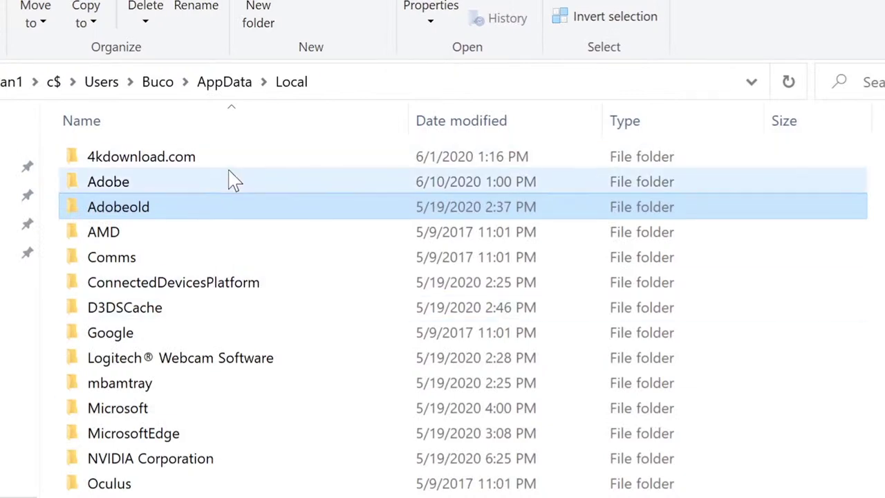
left_click(150, 192)
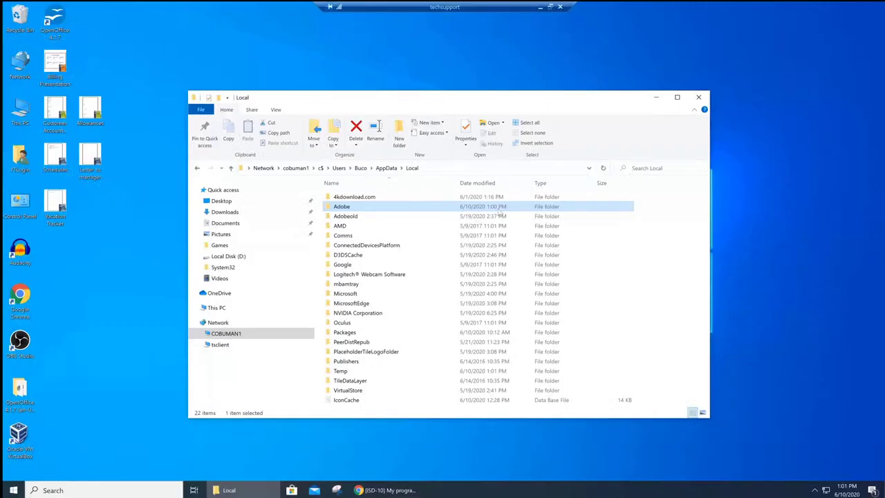
mouse_move(845, 483)
left_click(473, 216)
left_click(477, 206)
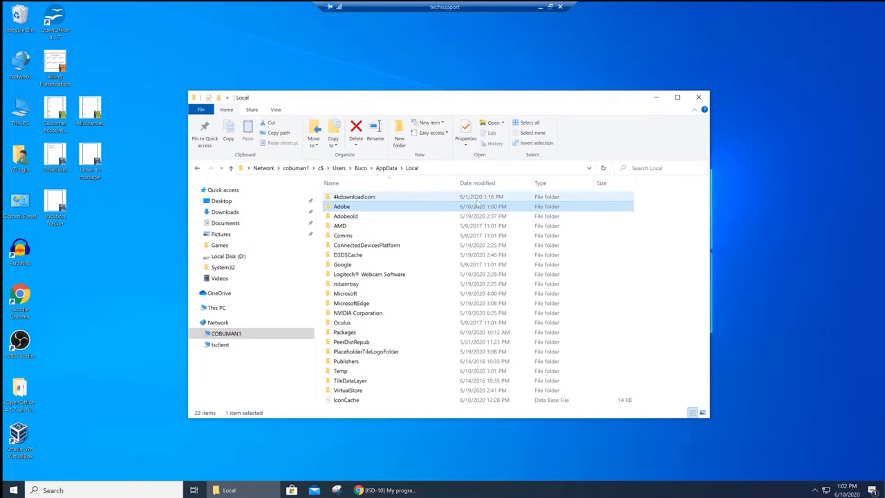
Step: Launch Registry Editor with administrator rights from a 'regedit' Start search
left_click(49, 489)
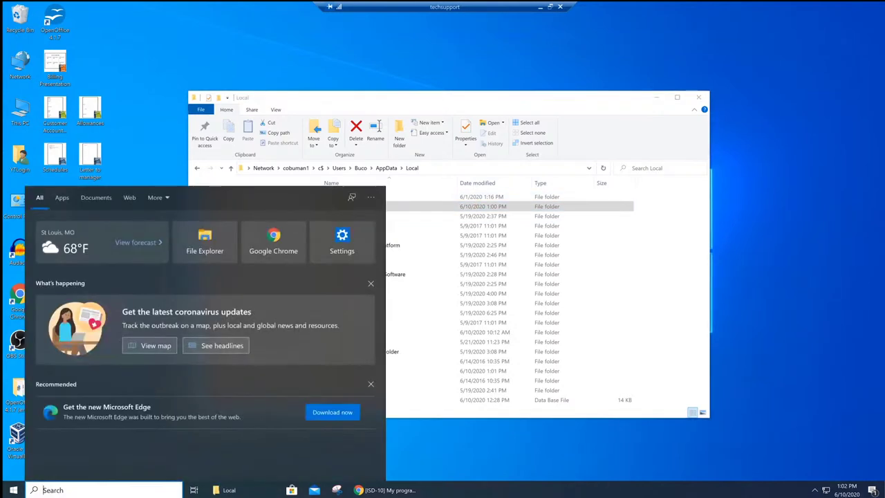
type("reged")
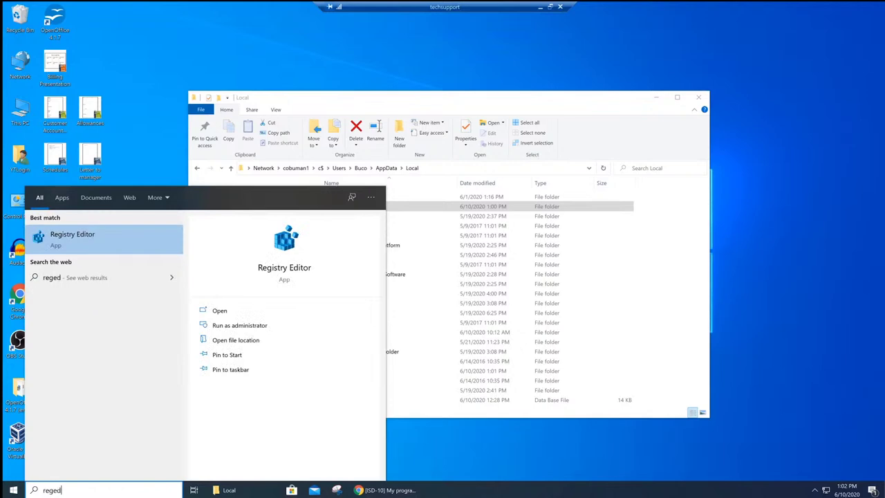
key("BackSpace")
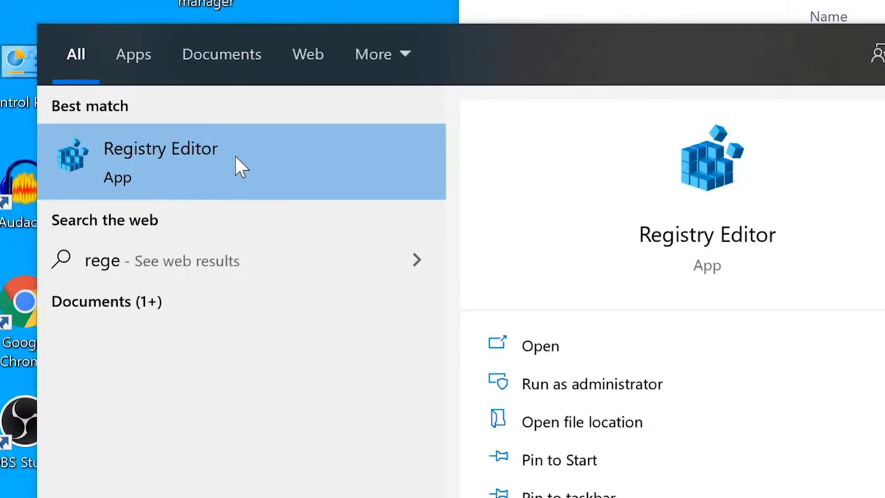
left_click(101, 241)
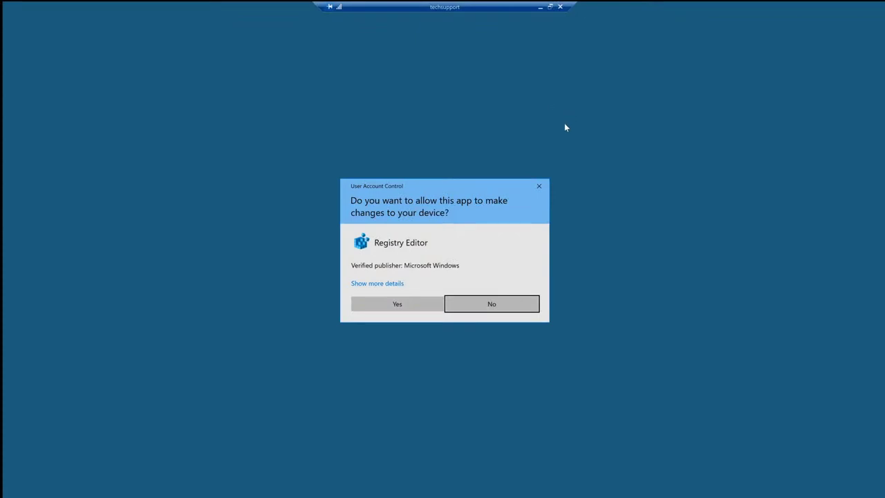
left_click(399, 302)
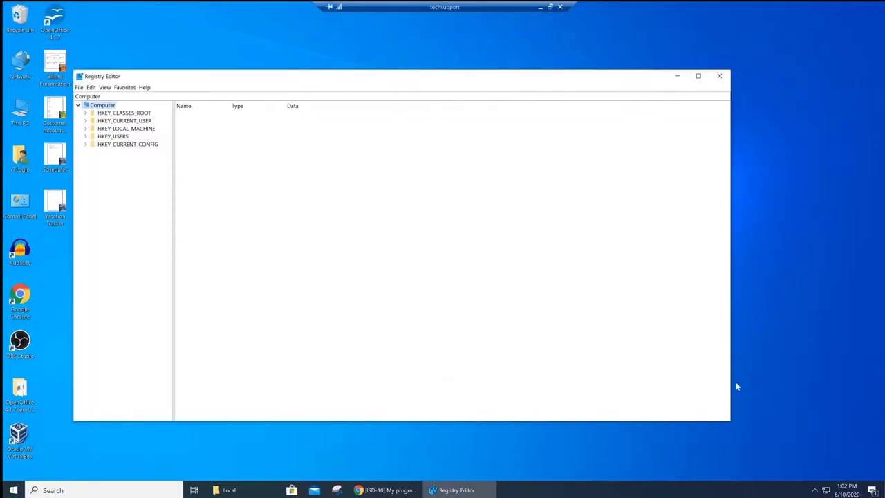
Step: Copy the remote PC name from the ISD-10 internal note, then return to Registry Editor's File menu
left_click_drag(730, 419, 423, 340)
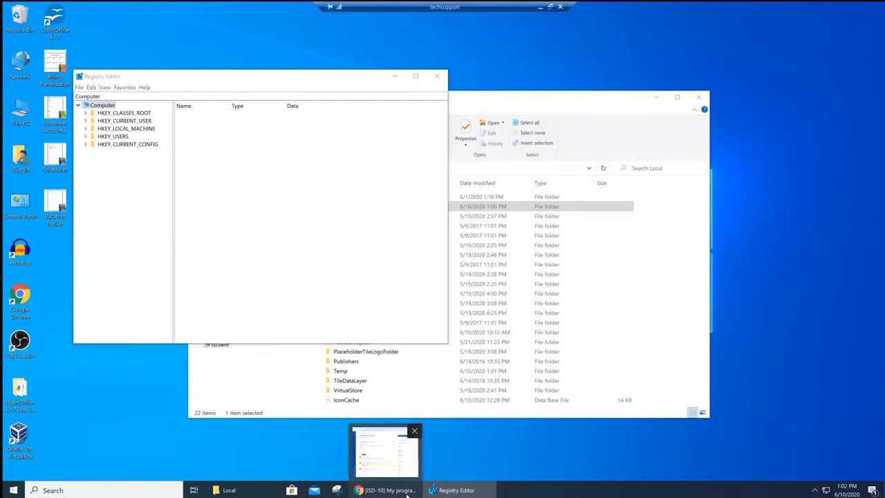
left_click(406, 490)
left_click_drag(291, 359, 259, 361)
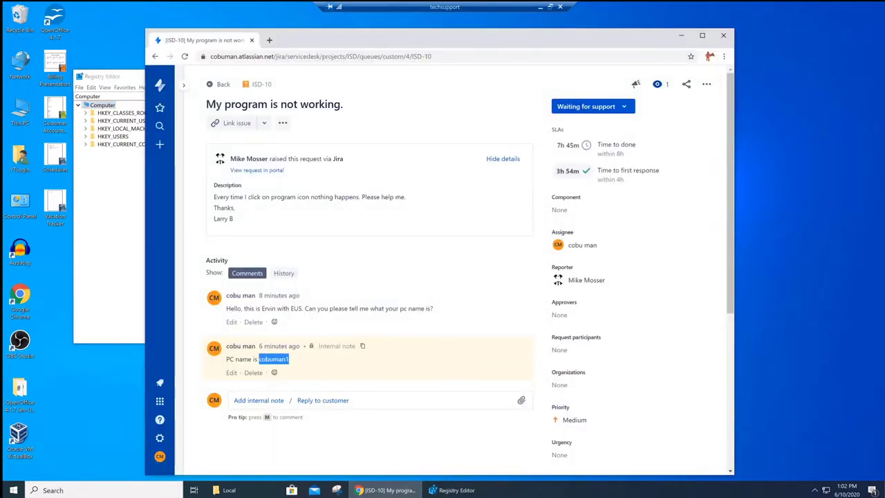
left_click(105, 81)
left_click_drag(325, 78, 348, 89)
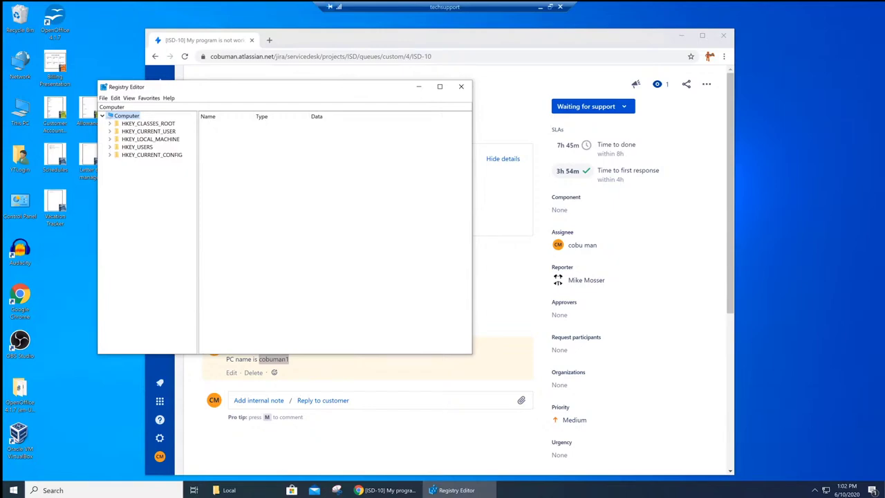
right_click(280, 359)
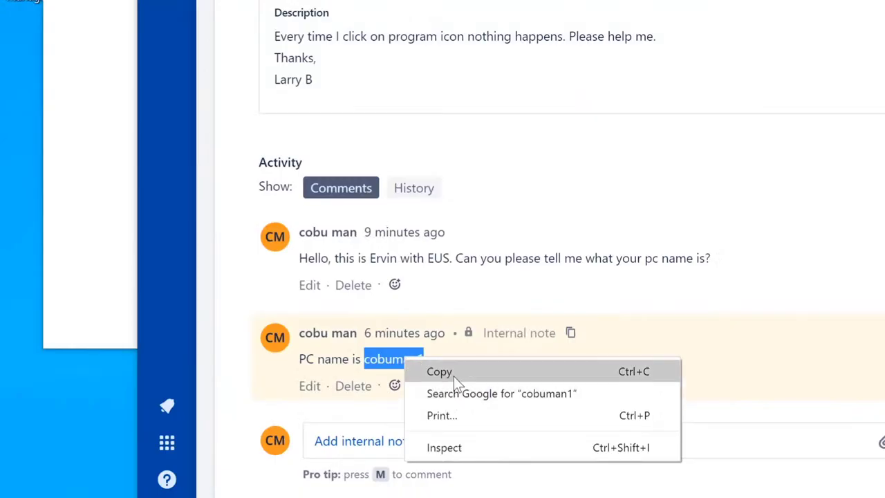
left_click(303, 365)
left_click(56, 41)
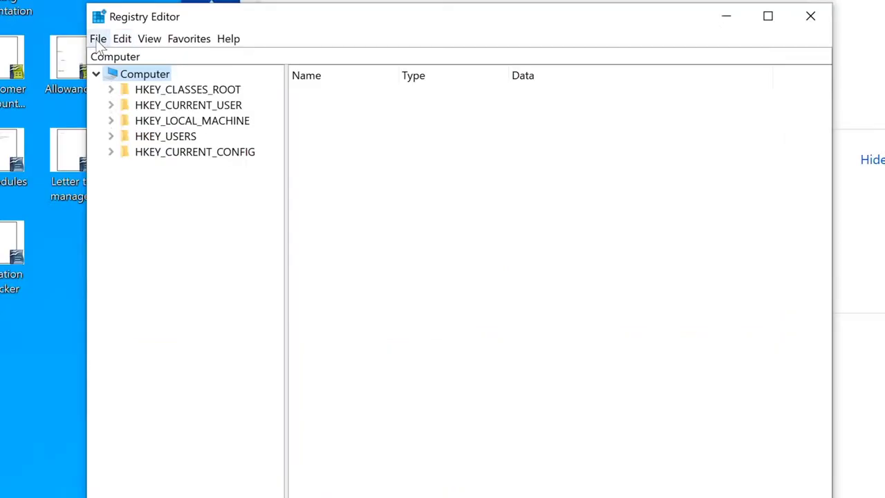
left_click(98, 41)
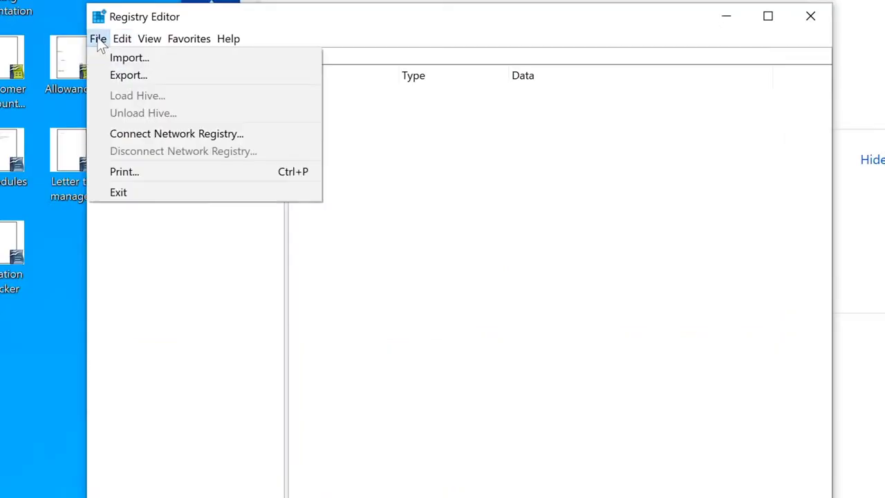
Step: Enter computer name cobuman1 for a network registry connection and resolve it to NEWSERVER0\COBUMAN1
left_click(172, 137)
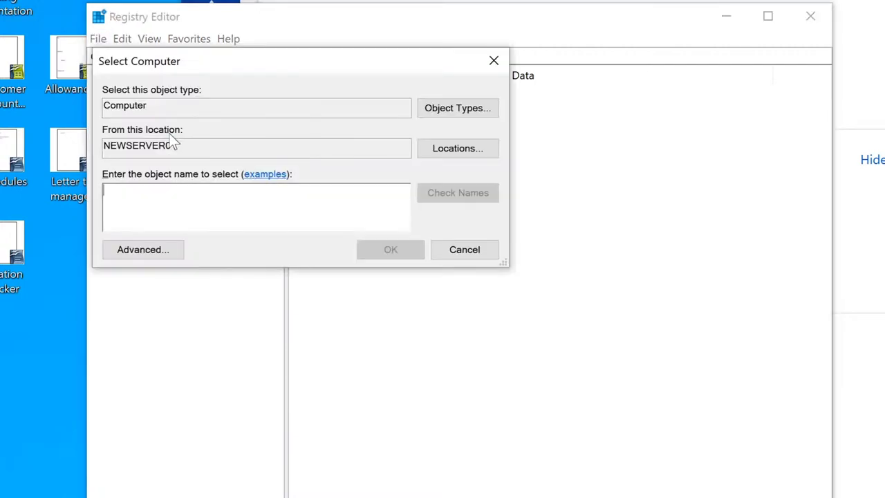
type("cobuman1")
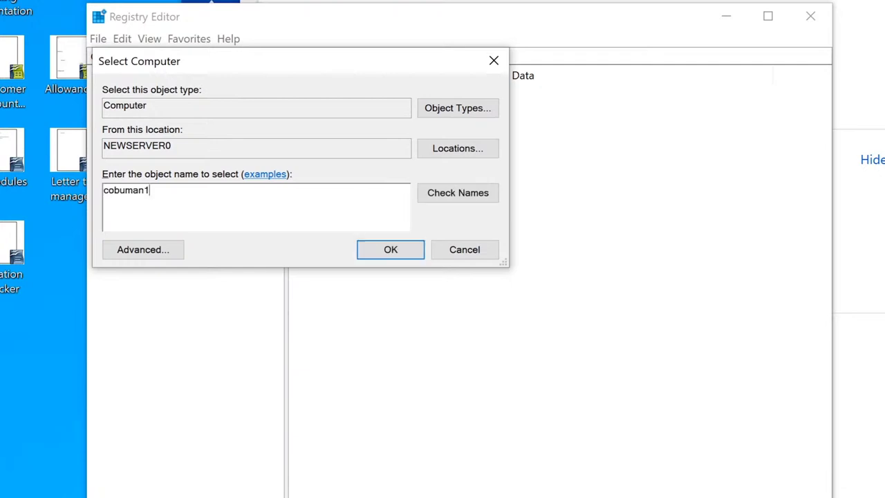
left_click(468, 188)
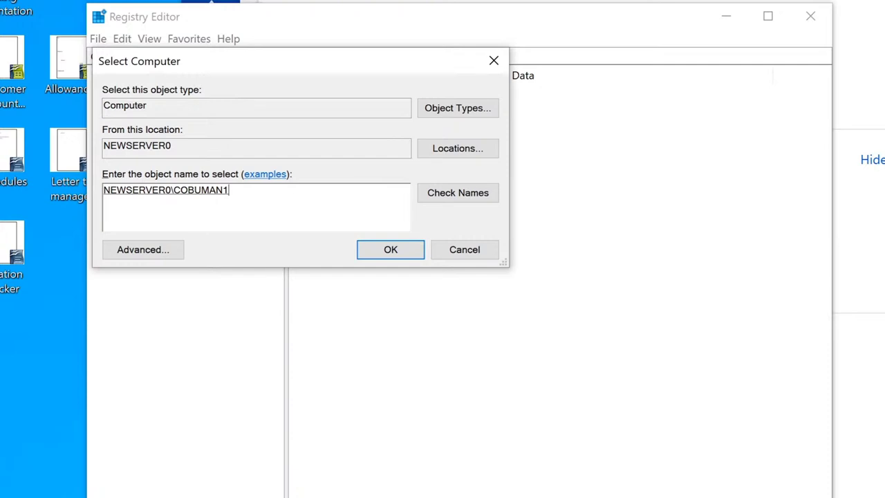
double_click(158, 190)
double_click(160, 189)
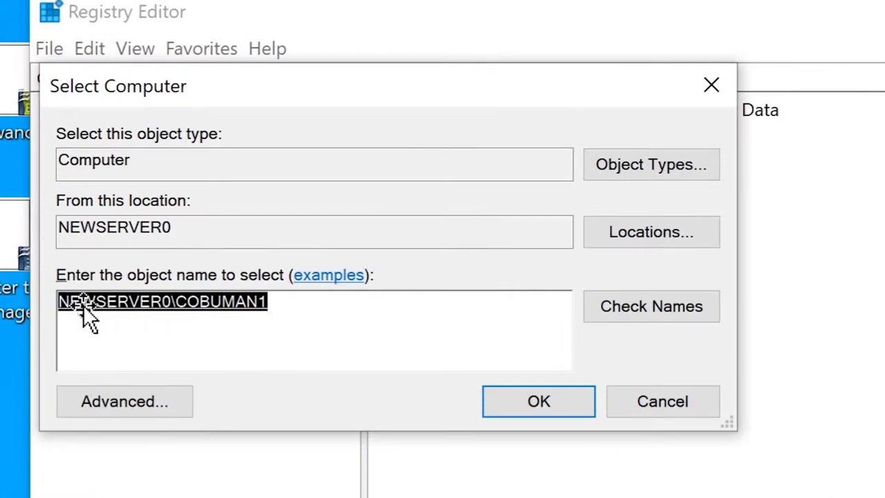
left_click(267, 302)
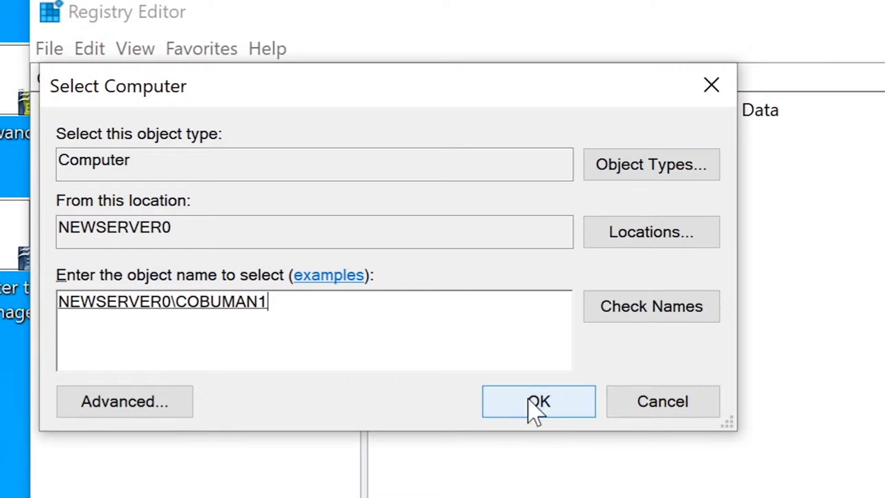
Step: Connect to COBUMAN1's registry and expand HKEY_LOCAL_MACHINE\SOFTWARE
left_click(536, 407)
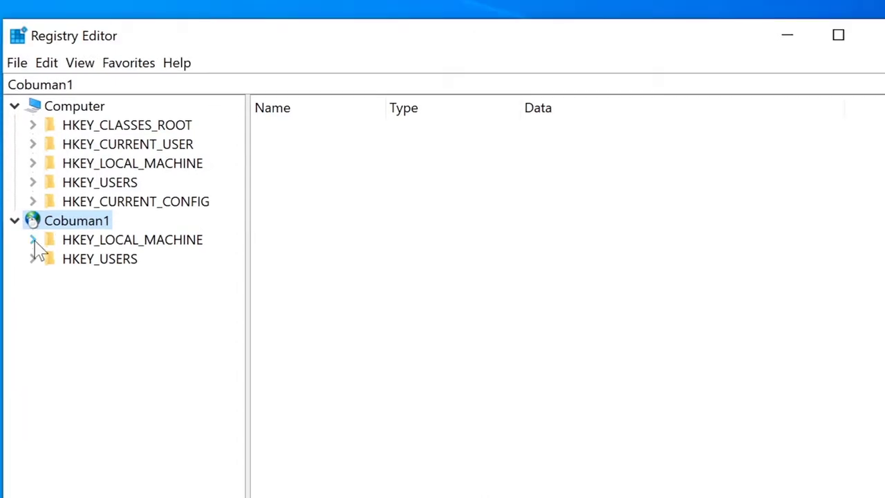
left_click(33, 239)
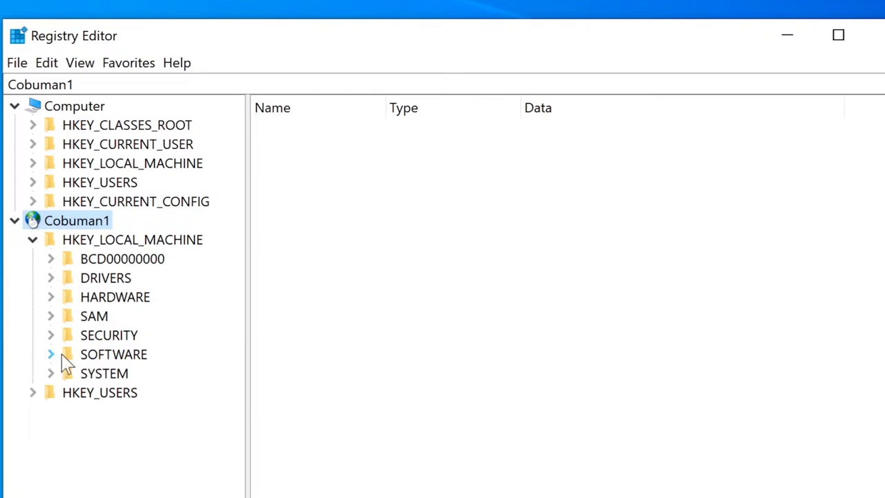
left_click(98, 358)
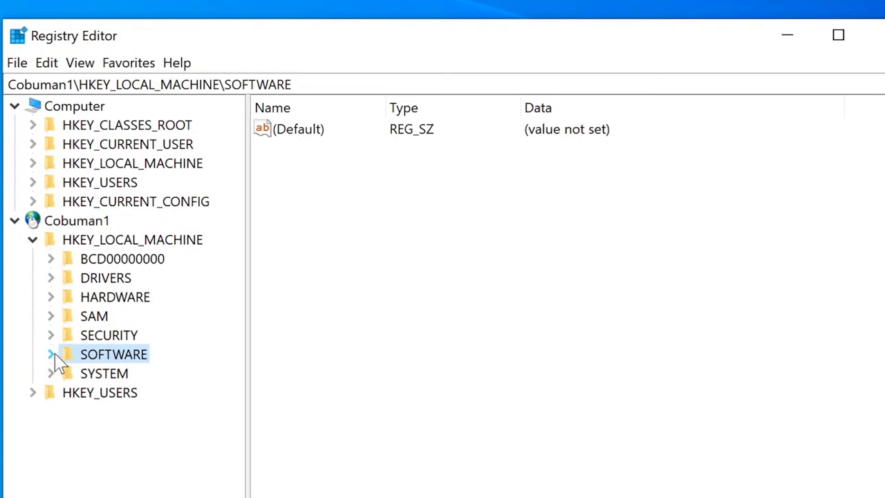
left_click(52, 354)
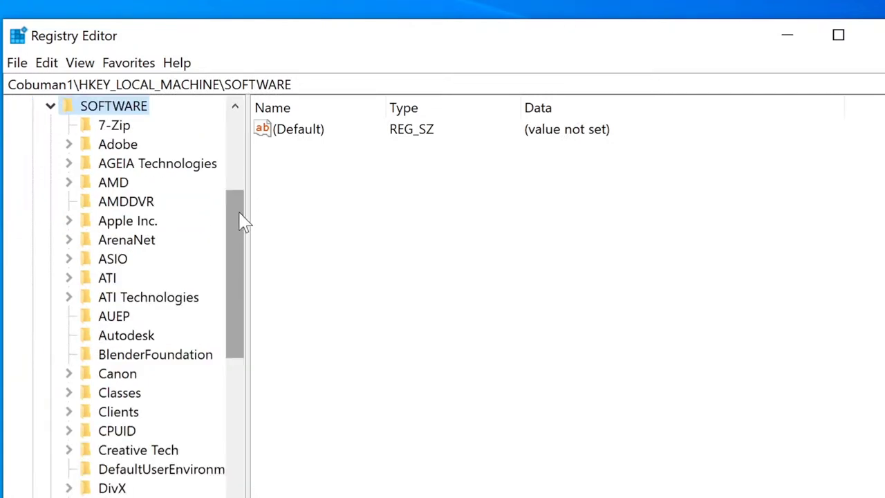
Step: Look at the Adobe key under SOFTWARE, then scroll the tree down to WOW6432Node
left_click_drag(240, 211, 243, 183)
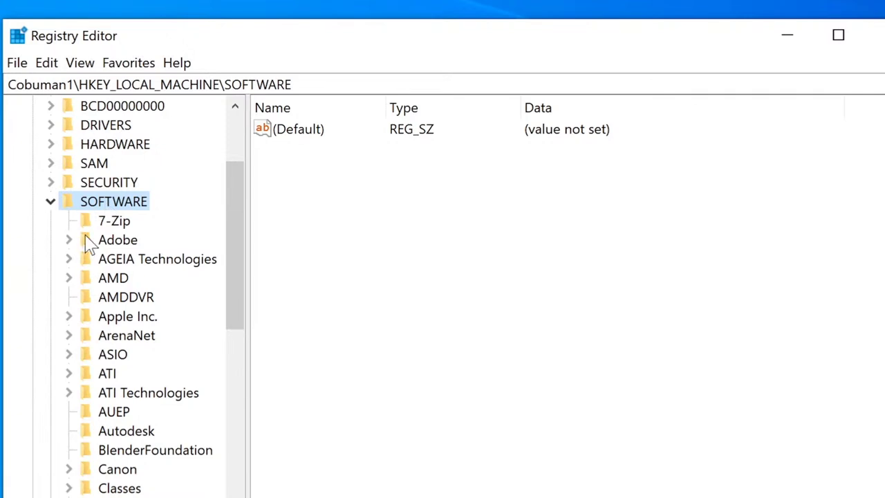
left_click(110, 240)
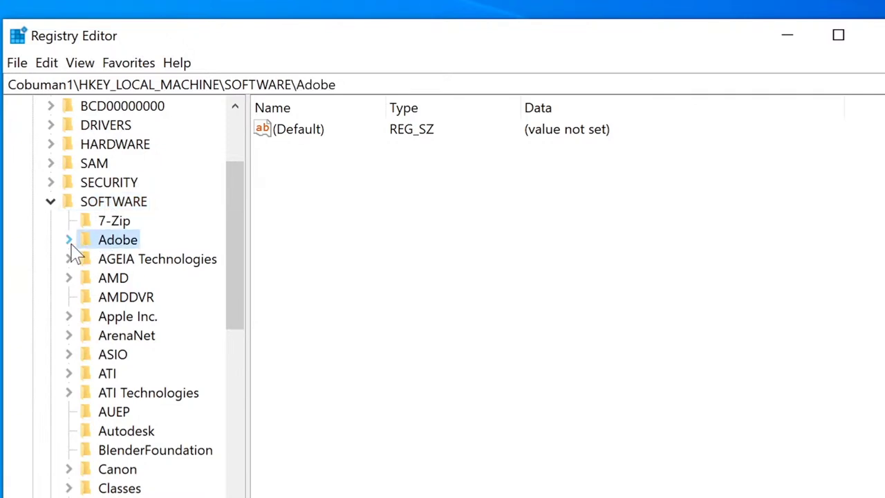
left_click(69, 240)
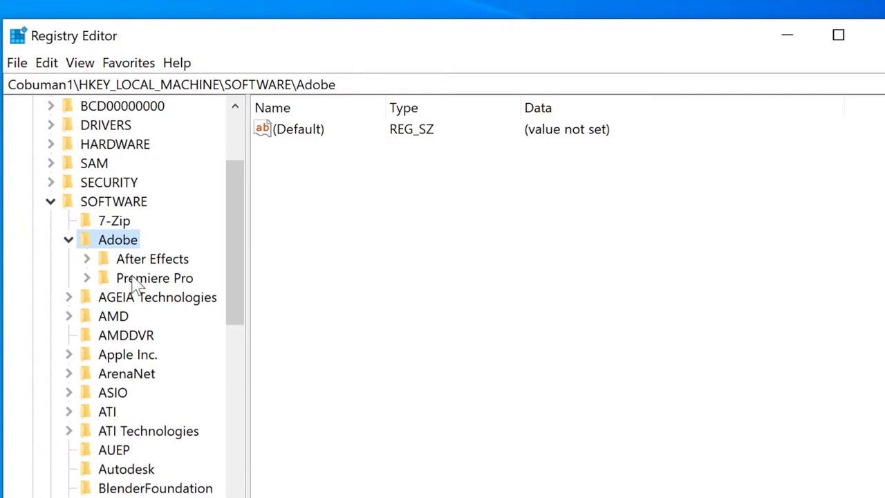
left_click(69, 240)
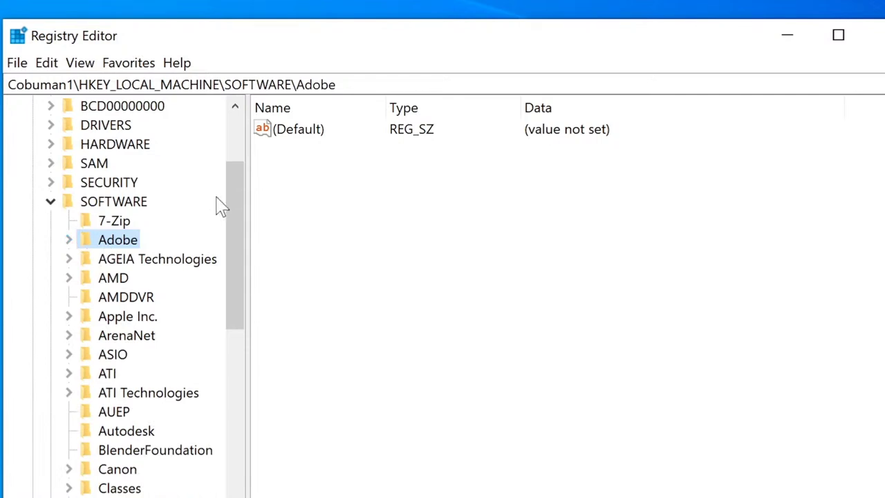
left_click_drag(238, 207, 217, 497)
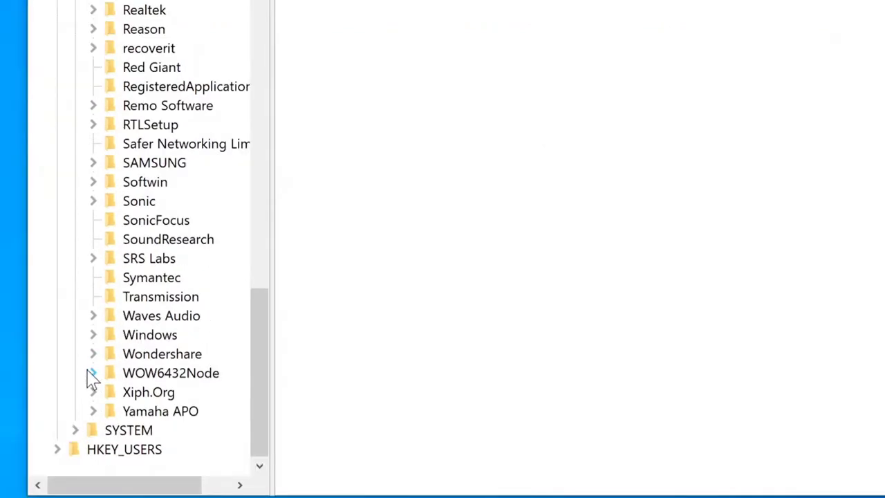
Step: Expand WOW6432Node > Adobe > Acrobat Reader > DC on the remote registry
left_click(152, 376)
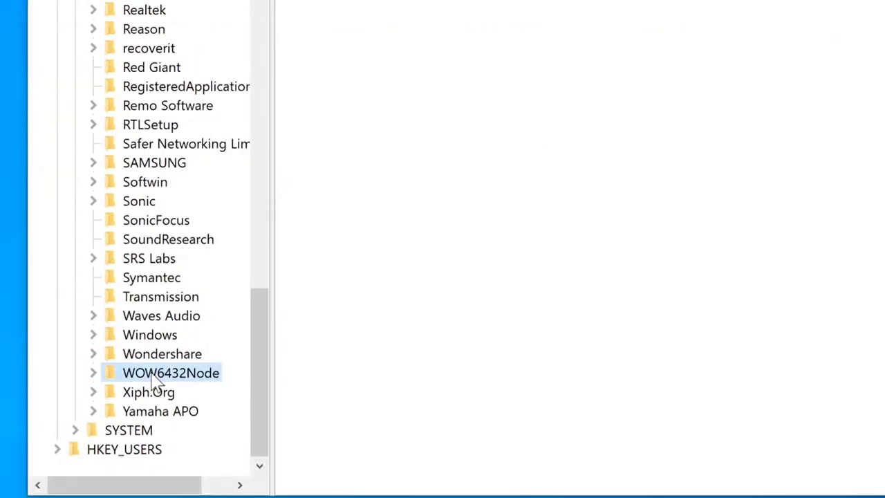
left_click(93, 372)
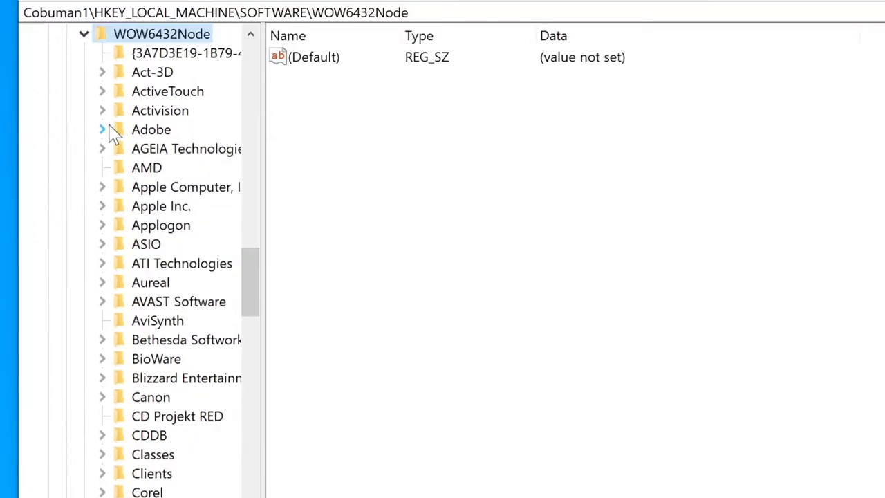
left_click(118, 132)
left_click(103, 130)
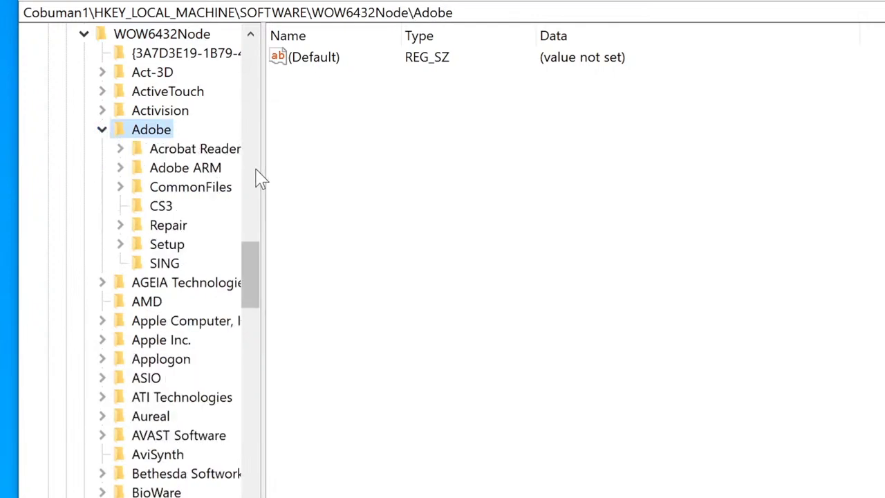
left_click_drag(261, 168, 320, 164)
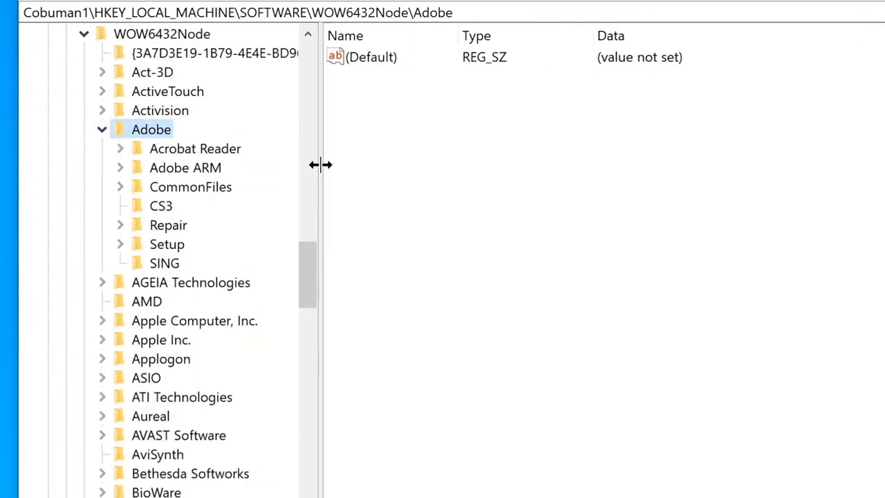
left_click(178, 152)
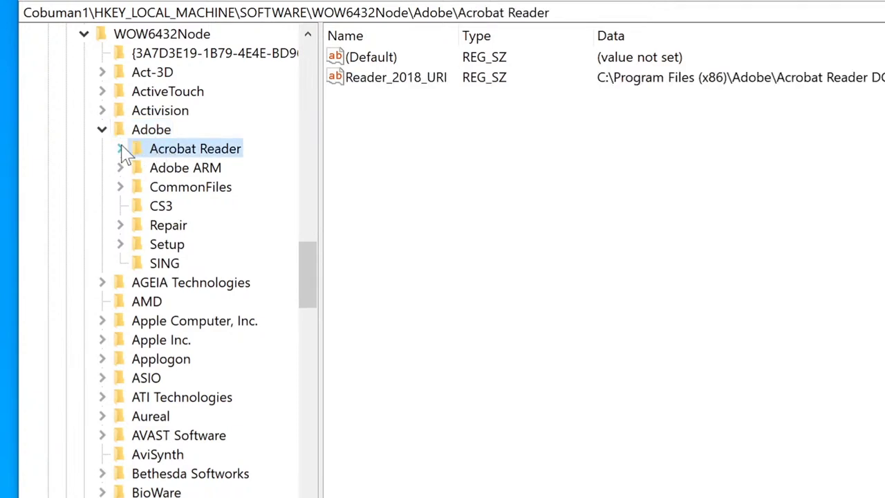
left_click(121, 149)
double_click(145, 169)
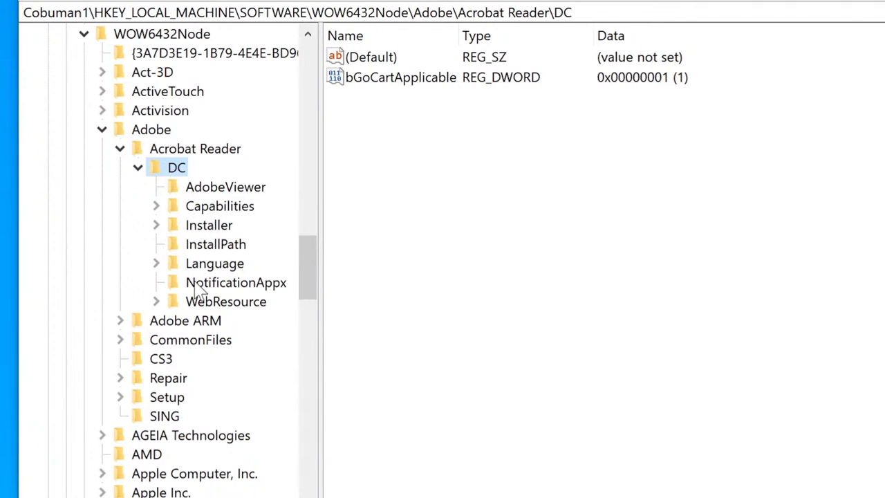
Step: View the DC subkeys: AdobeViewer, Capabilities, Installer, InstallPath, Language, NotificationAppx, WebResource
left_click(218, 191)
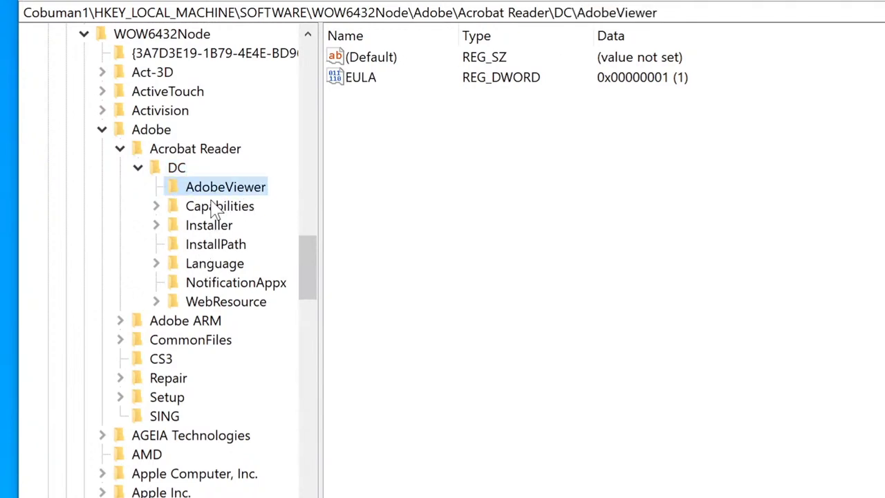
left_click(217, 207)
left_click(213, 223)
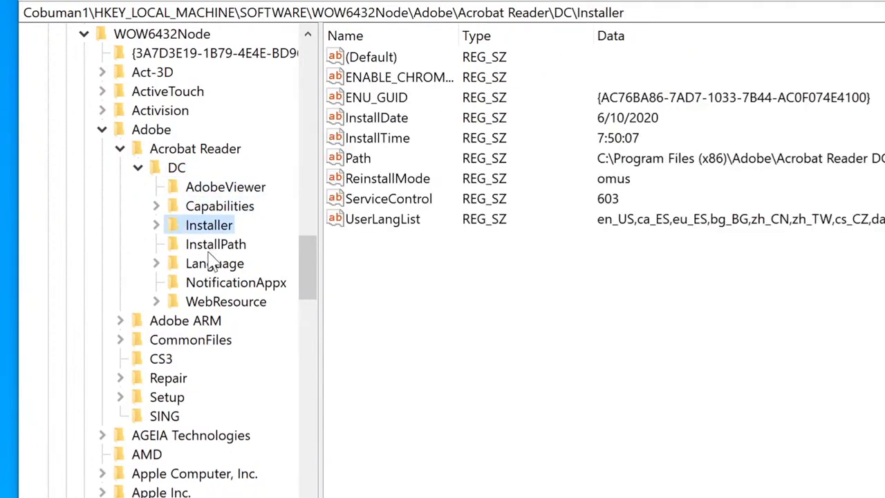
left_click(209, 251)
left_click(222, 269)
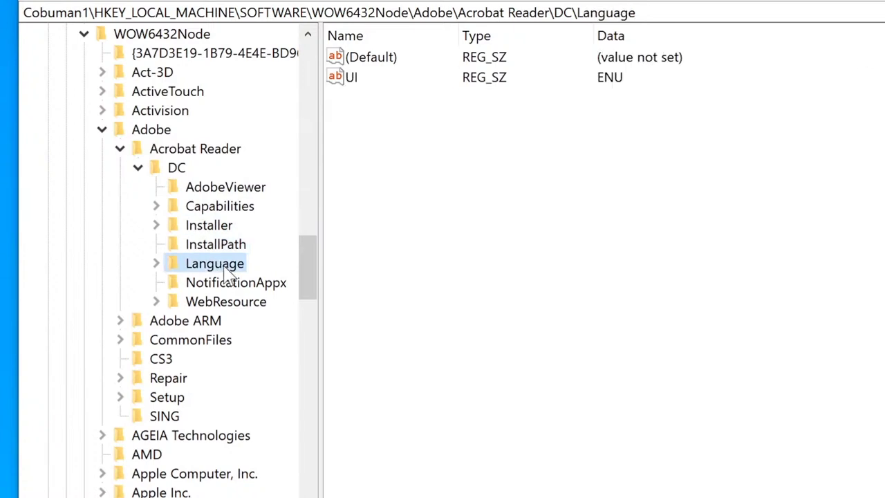
left_click(224, 286)
left_click(223, 306)
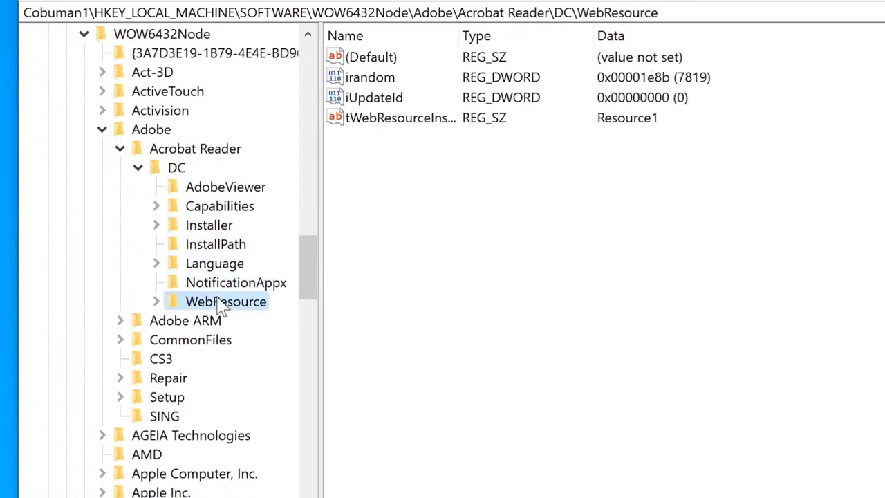
Step: Collapse the DC, Acrobat Reader and Adobe keys again
left_click(140, 169)
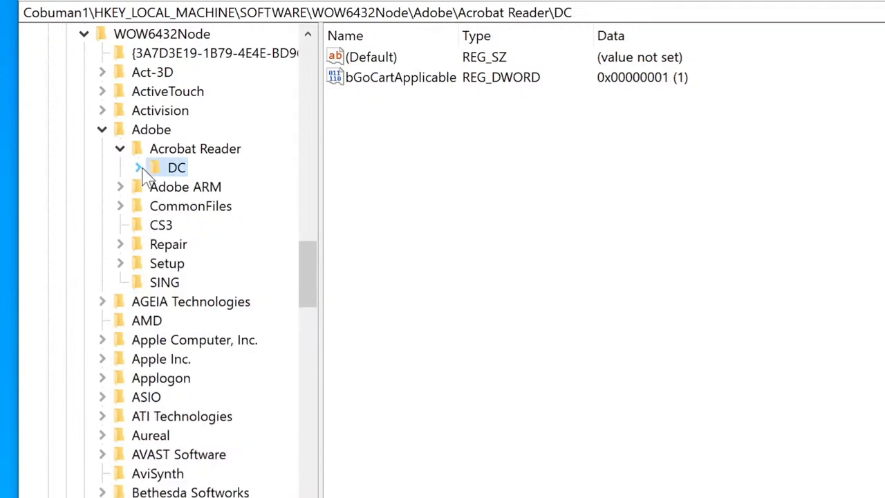
left_click(138, 168)
left_click(120, 149)
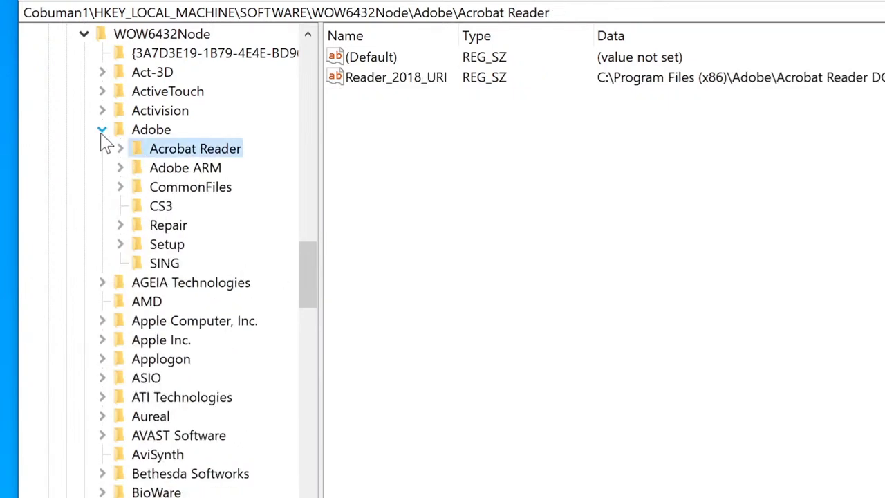
left_click(101, 131)
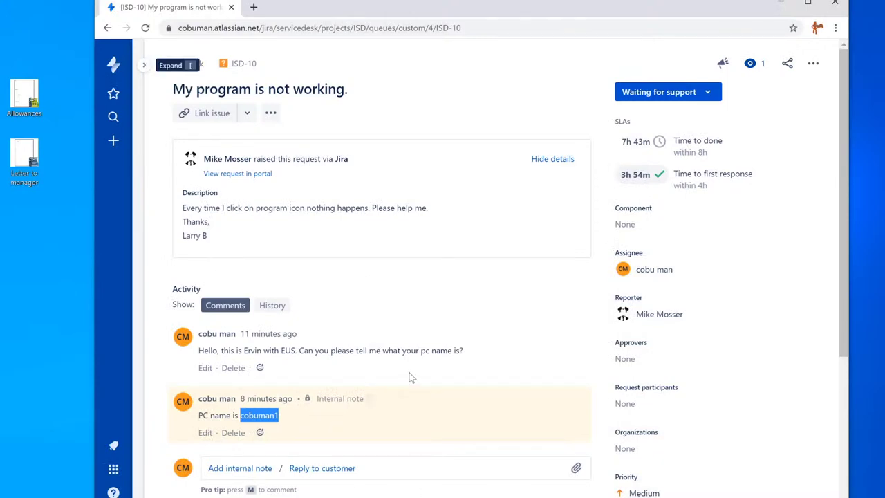
Step: Save an ISD-10 internal note: 'Issue resolved by configuration. Reset config folder data.'
left_click(248, 469)
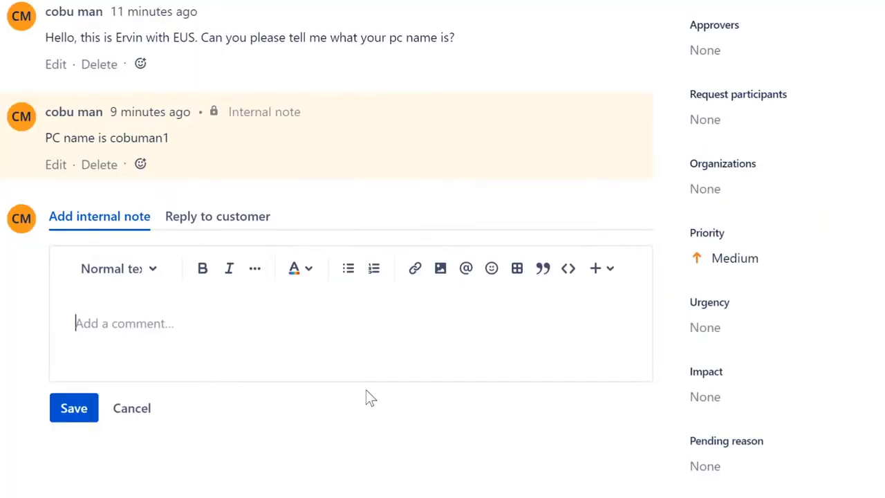
type("iss")
key("BackSpace")
key("BackSpace")
key("BackSpace")
type("Issue re")
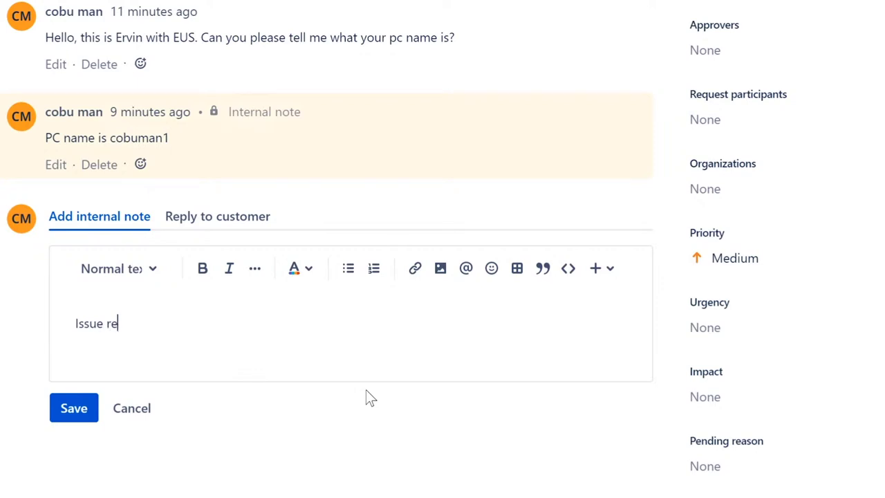
type("solved by configur")
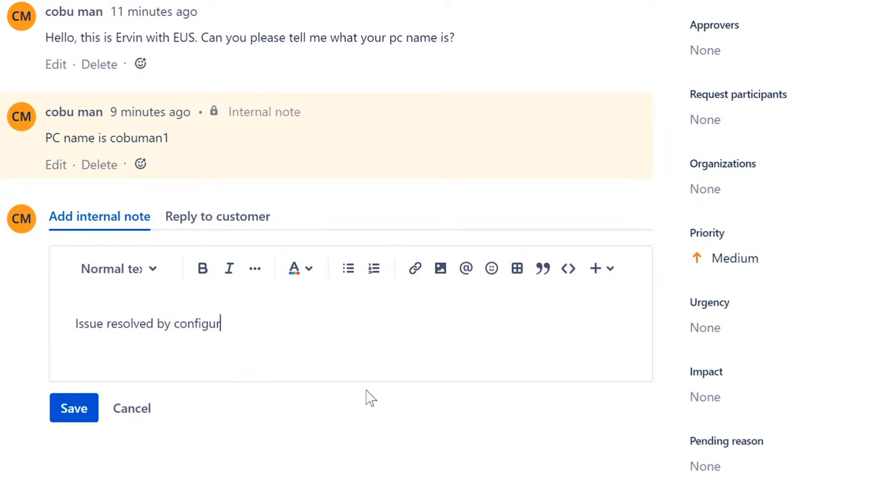
type("ation.")
type("Reset c")
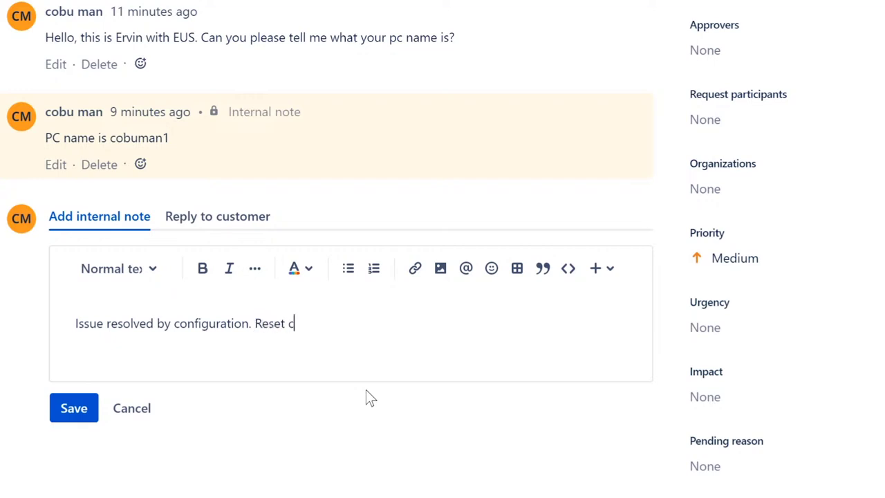
type("onfig folder data")
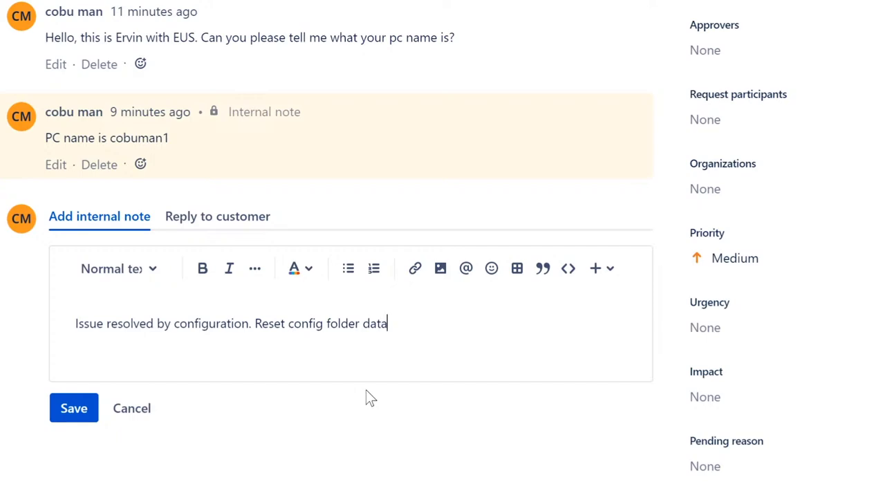
type(". Ervin")
left_click(87, 417)
Step: Set the ISD-10 request status to Completed
scroll(498, 346, "up", 4)
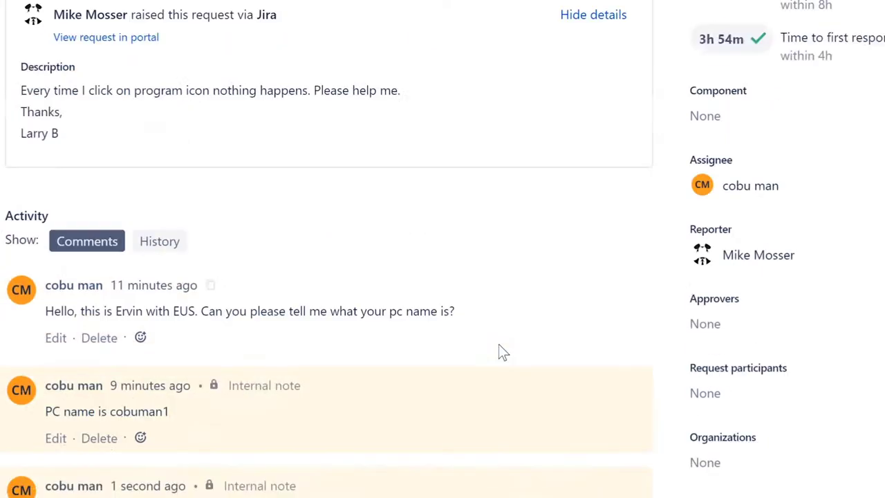
scroll(763, 108, "up", 1)
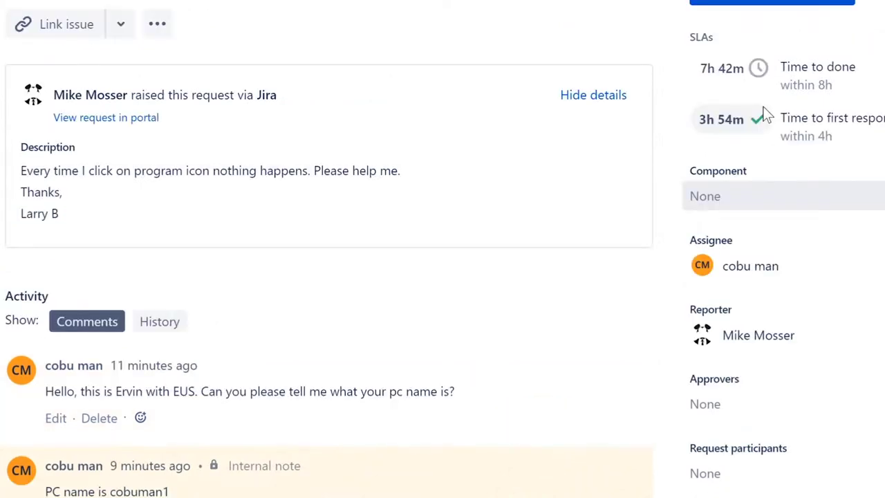
left_click(773, 2)
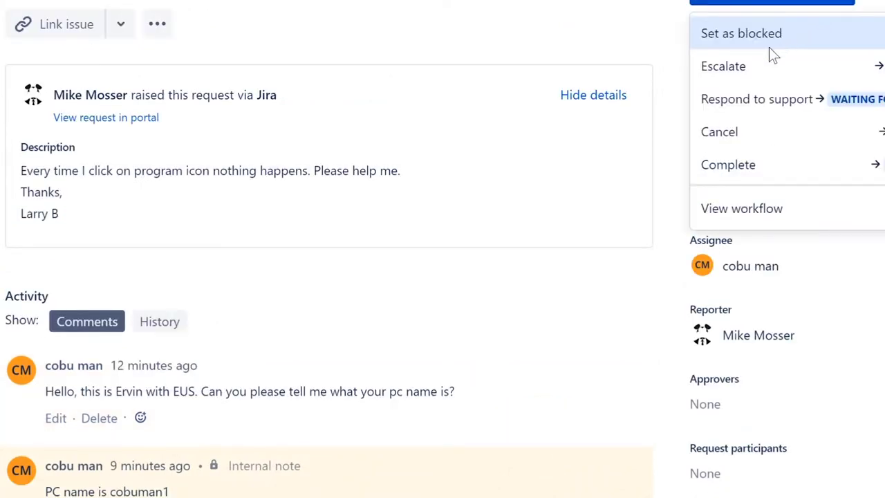
left_click(775, 163)
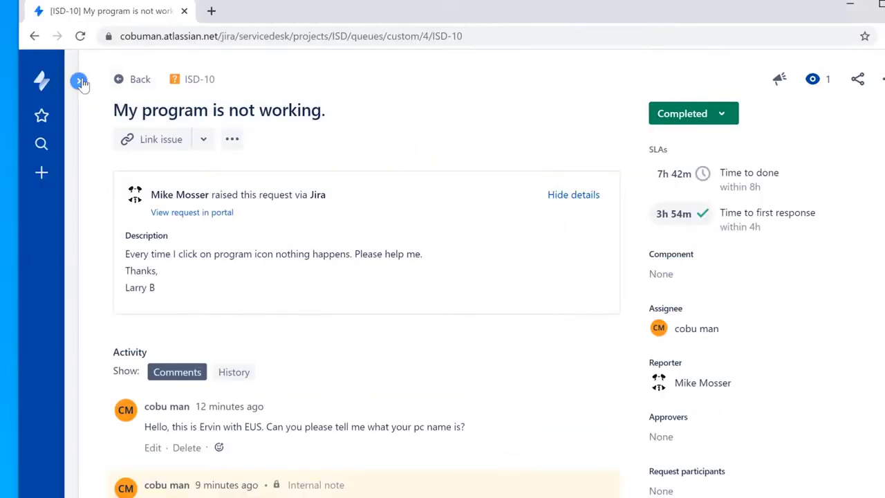
left_click(79, 82)
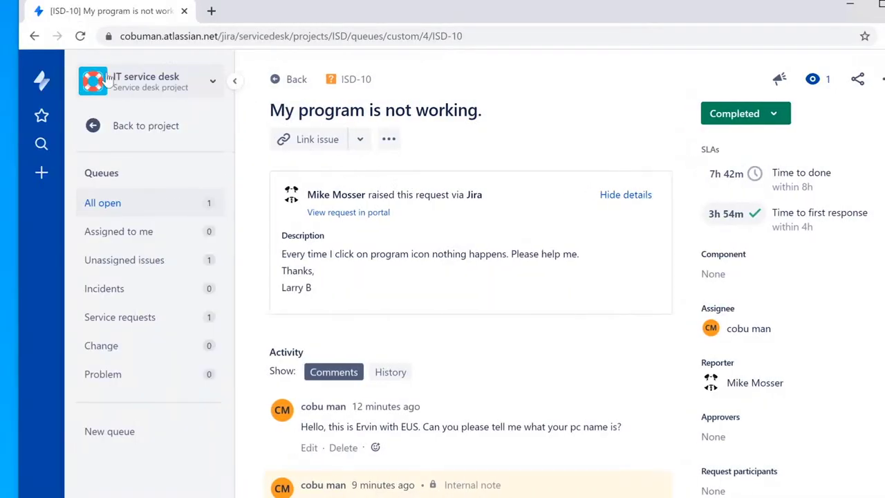
Step: Open request ISD-11 from the All open queue and review its description
left_click(138, 84)
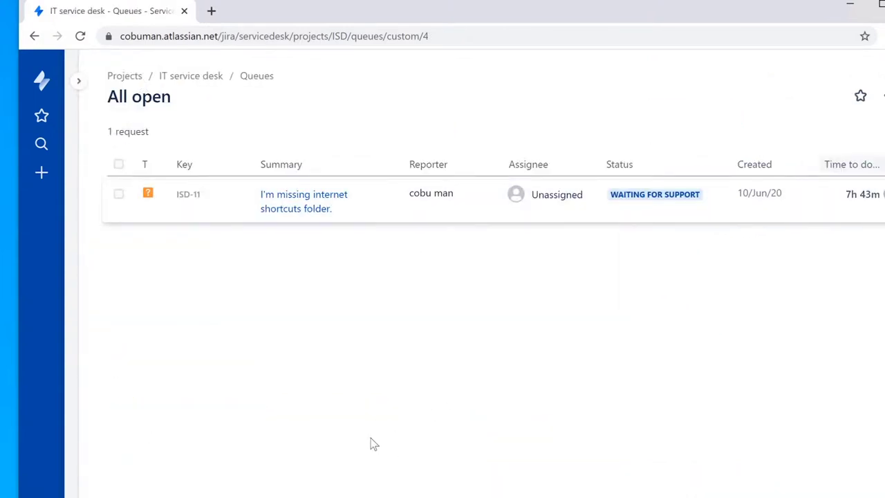
left_click(316, 200)
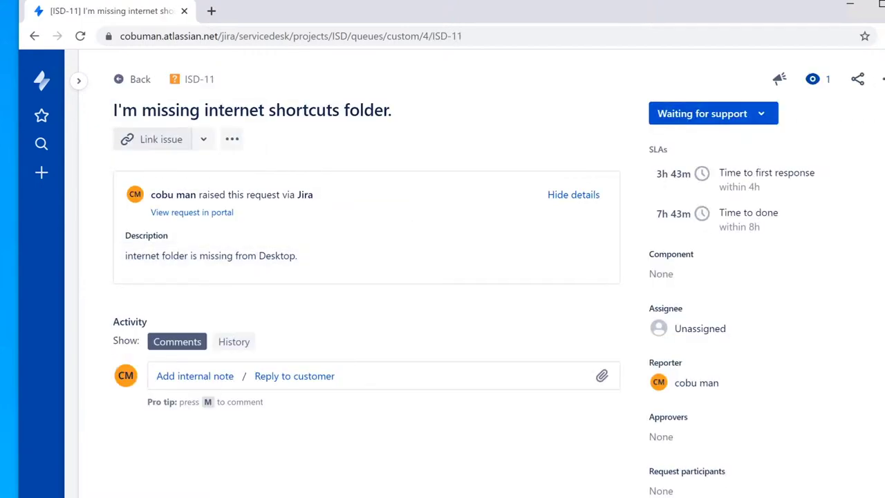
mouse_move(114, 109)
left_mouse_down()
mouse_move(350, 109)
mouse_move(114, 110)
left_mouse_up()
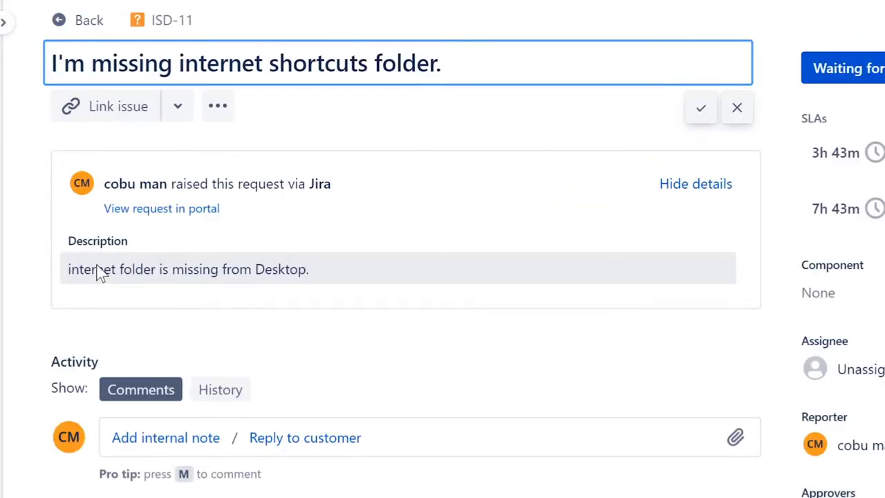
left_click_drag(110, 269, 308, 269)
left_click(305, 269)
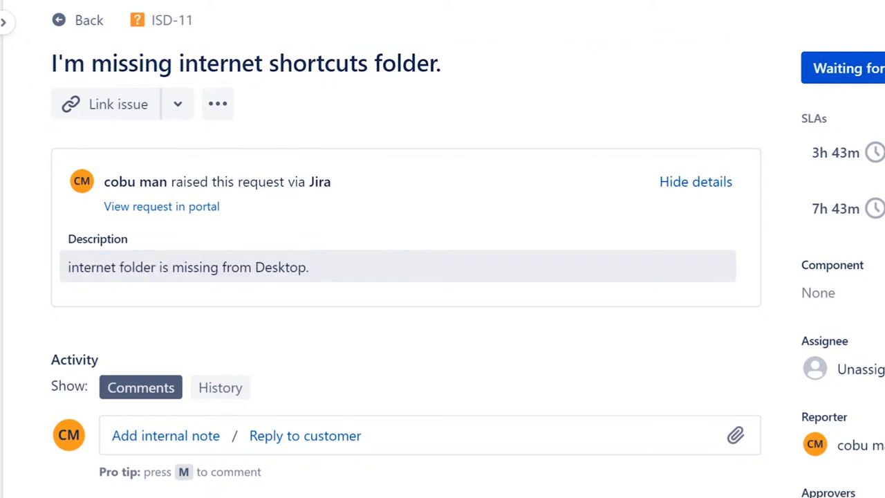
left_click(309, 273)
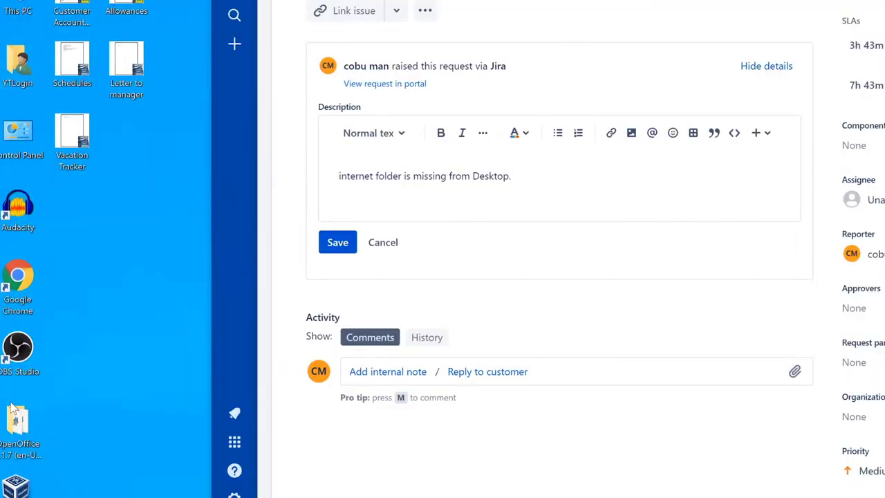
mouse_move(18, 421)
left_mouse_down()
mouse_move(111, 311)
mouse_move(119, 197)
mouse_move(75, 229)
mouse_move(191, 66)
mouse_move(113, 250)
mouse_move(8, 416)
left_mouse_up()
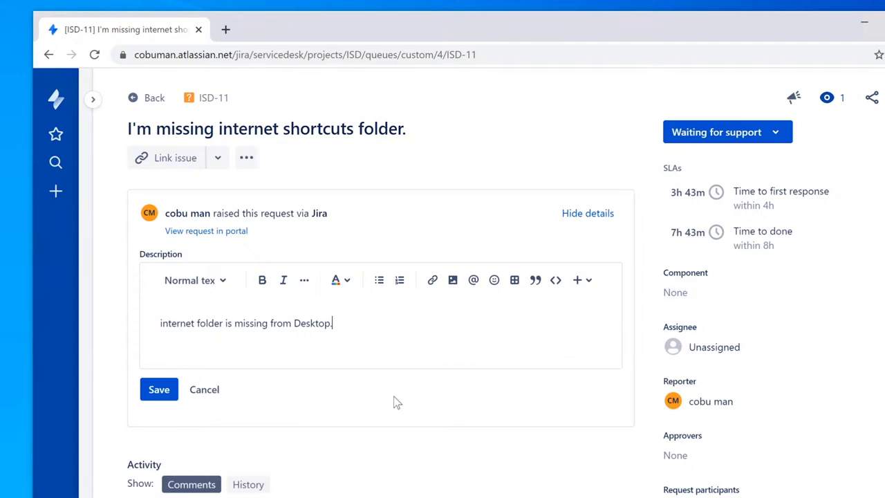
key("Return")
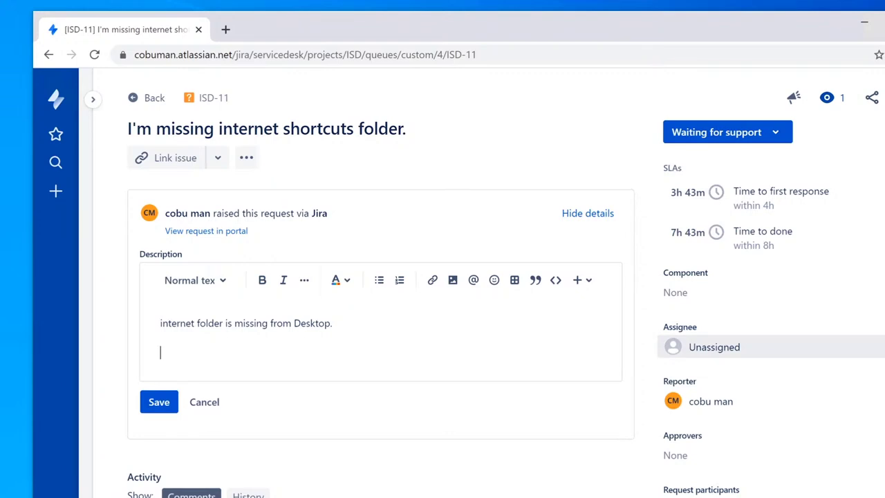
Step: Assign ISD-11 to myself
left_click(714, 347)
left_click(751, 387)
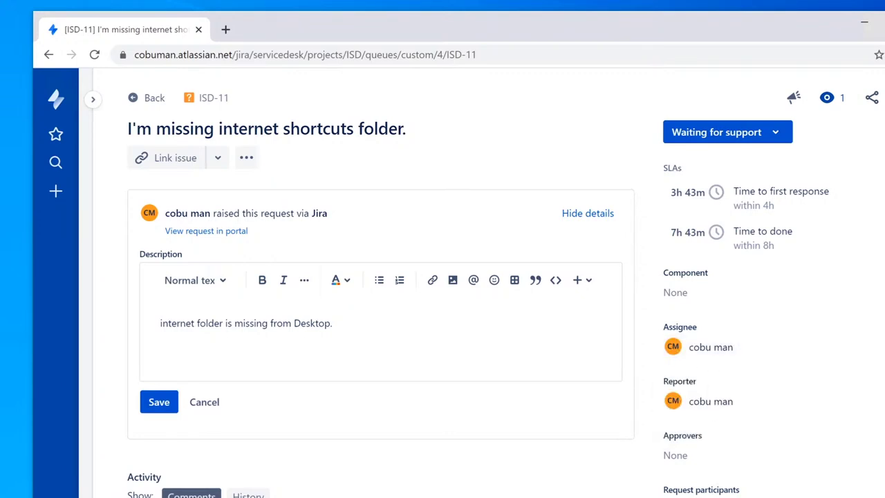
scroll(342, 381, "down", 2)
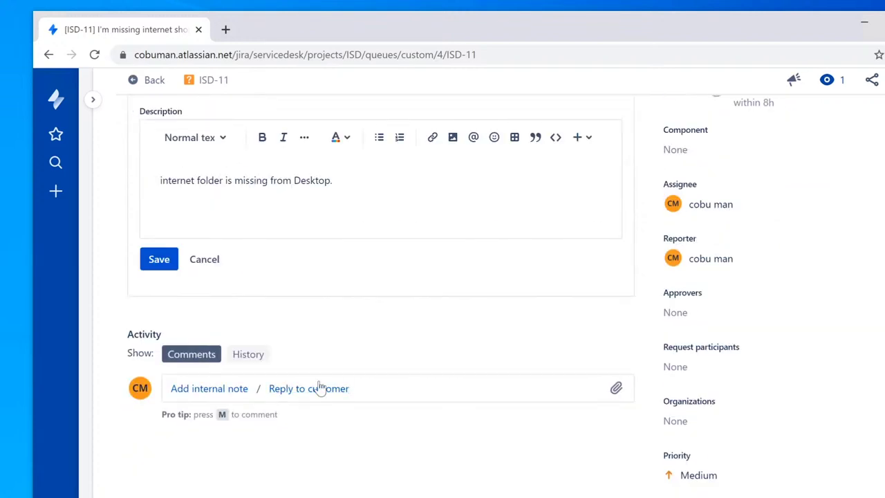
Step: Reply to the ISD-11 customer as Help Desk, asking for their PC name to restore the folder
left_click(325, 387)
type("Hello, this")
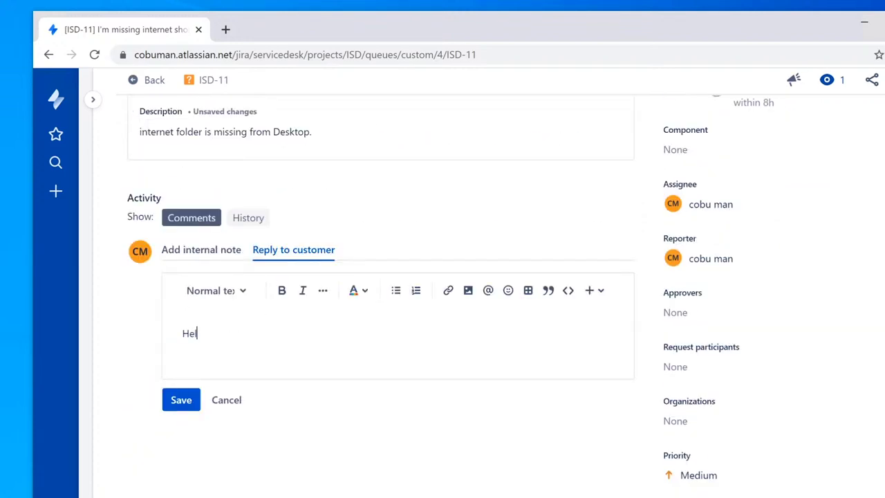
type(" is ")
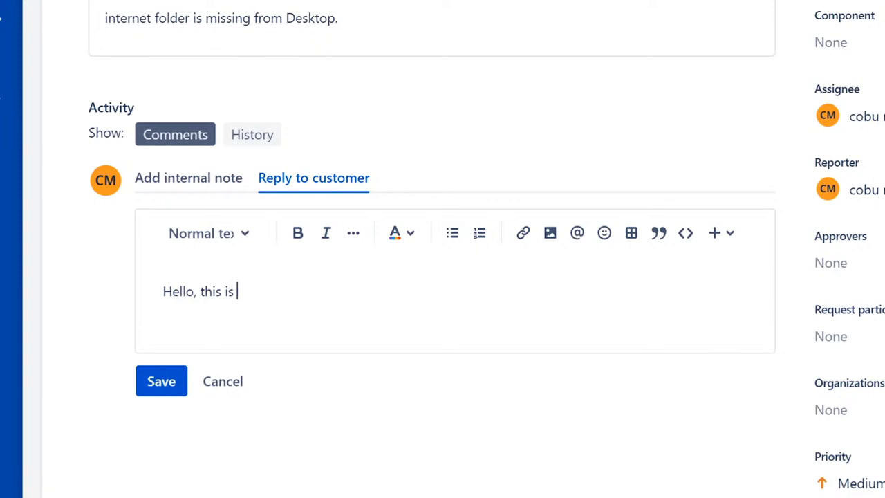
type("Ervin with EUS")
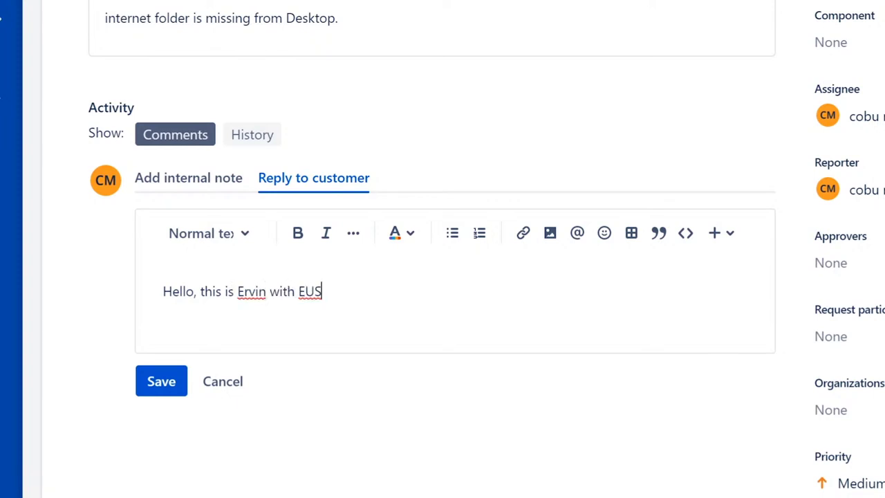
key("BackSpace")
key("BackSpace")
key("BackSpace")
type("tech supp")
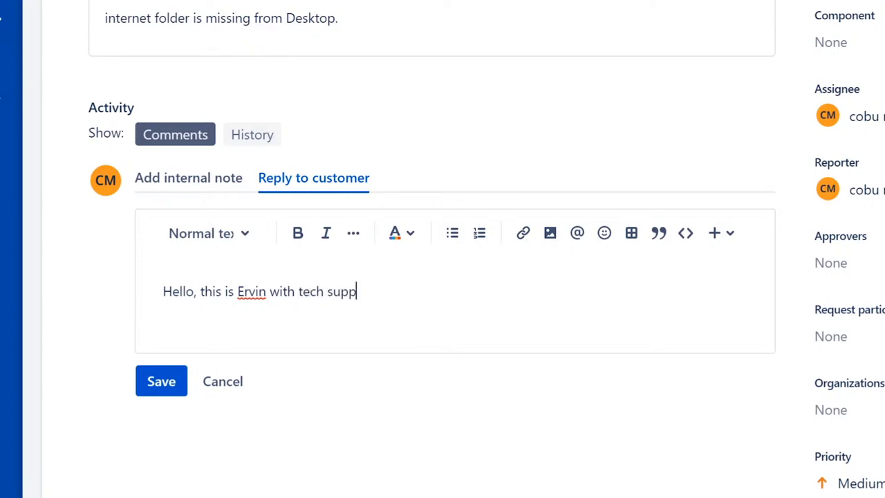
type("ort.")
key("BackSpace")
key("BackSpace")
key("BackSpace")
key("BackSpace")
key("BackSpace")
key("BackSpace")
key("BackSpace")
key("BackSpace")
key("BackSpace")
key("BackSpace")
key("BackSpace")
key("BackSpace")
key("BackSpace")
key("BackSpace")
type("Help Desk. ")
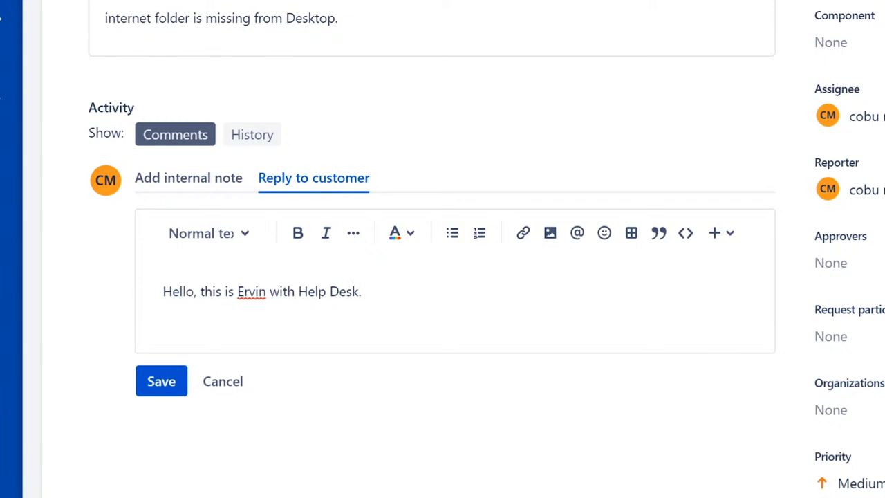
type("Can you plea")
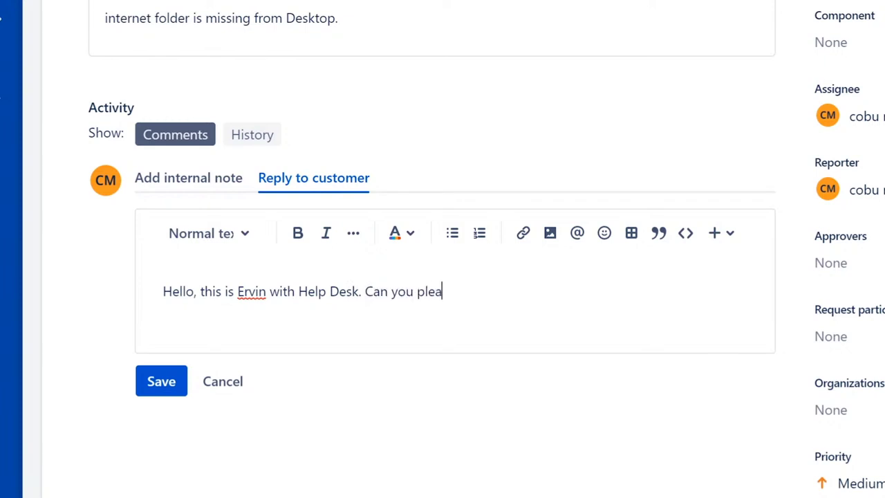
type("se provide you")
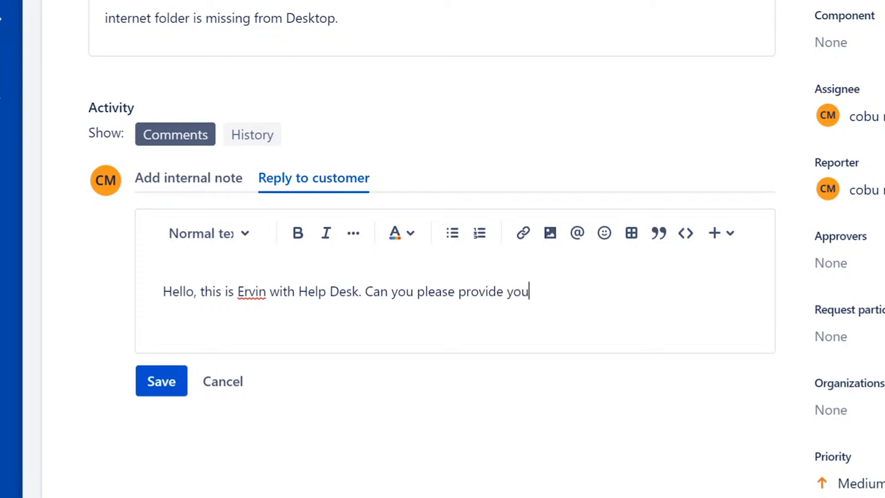
type("r PC name so that I can ")
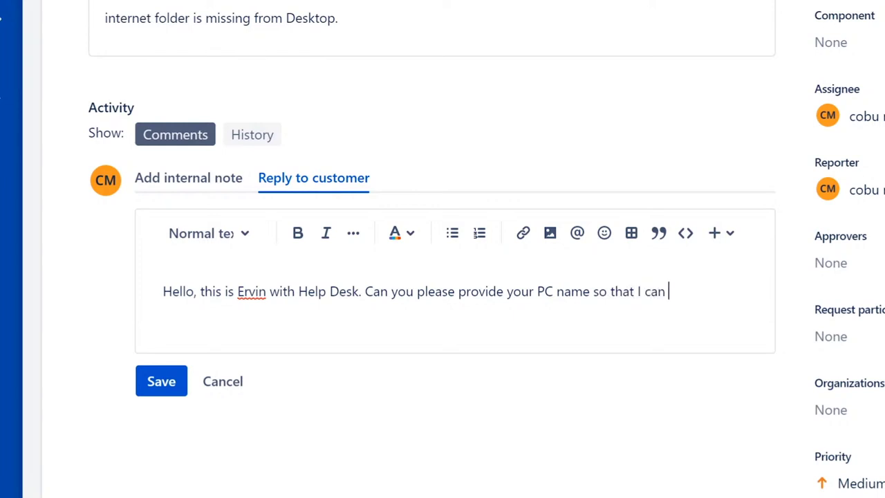
type("restore your fo")
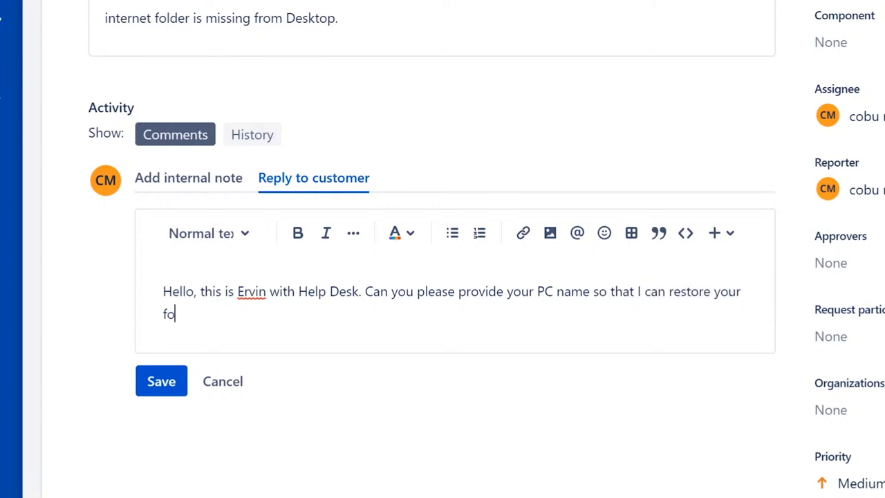
type("lder? Thanks y")
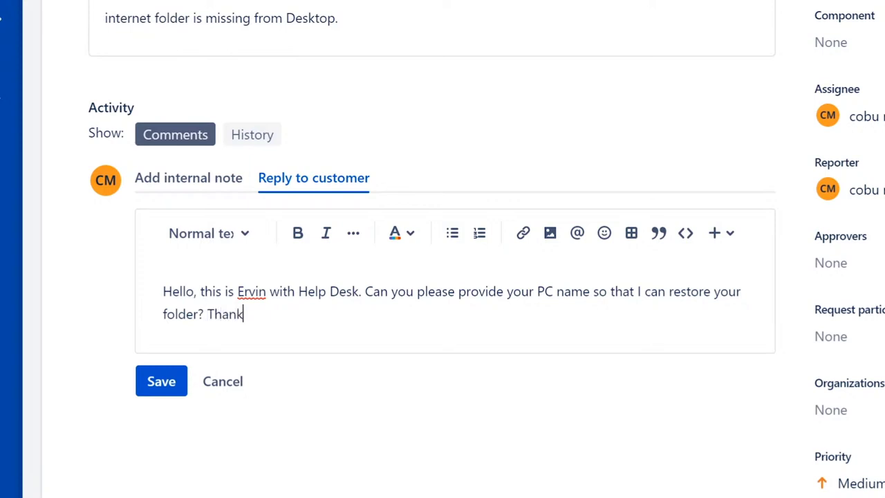
key("BackSpace")
type(", Ervin.")
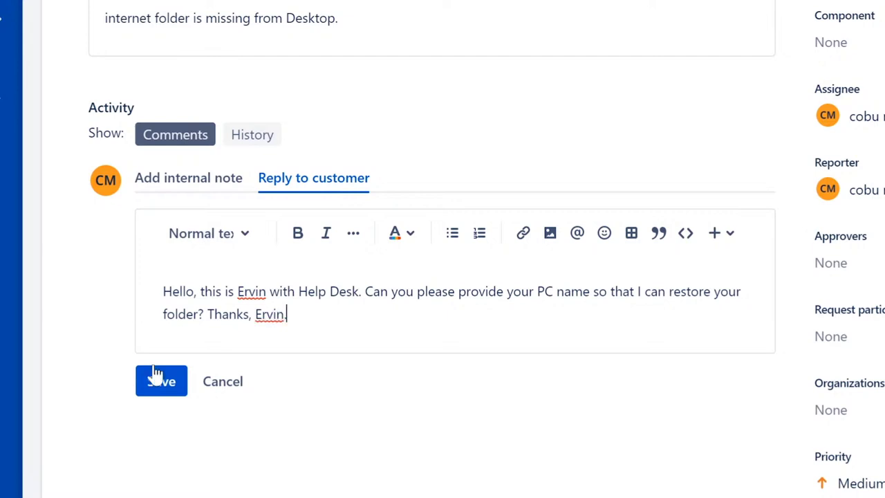
left_click(158, 380)
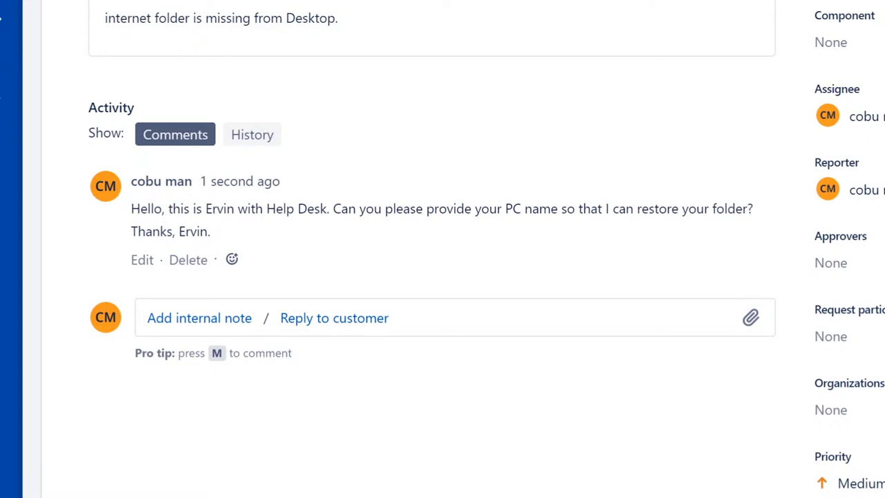
Step: Save an ISD-11 internal note reading 'user's Pc name is cobuman1'
scroll(466, 297, "up", 2)
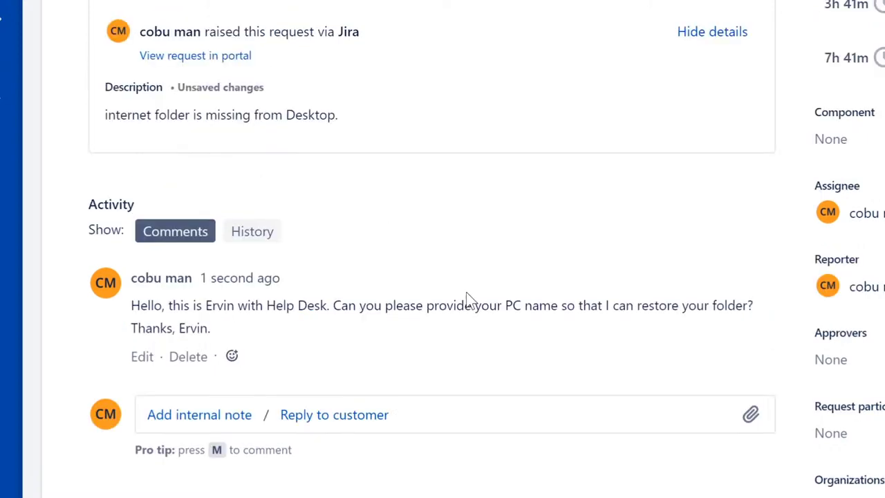
scroll(466, 298, "up", 2)
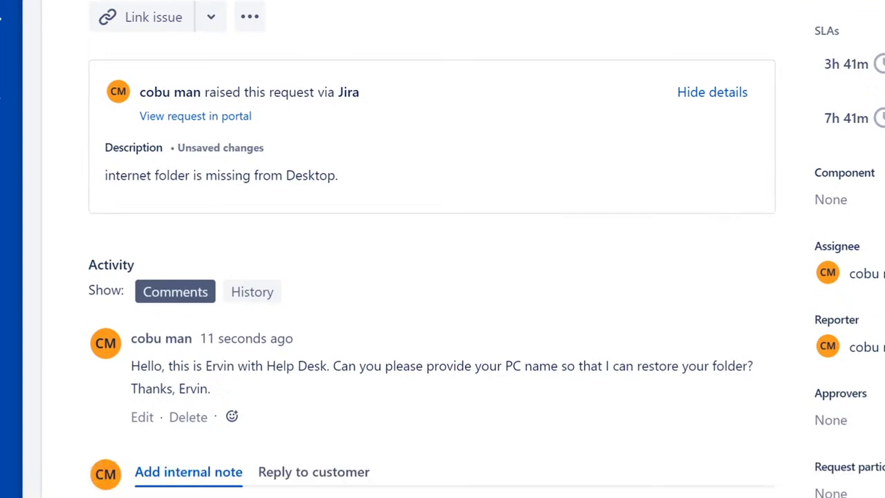
left_click(426, 349)
type("cobu")
key("BackSpace")
key("BackSpace")
key("BackSpace")
key("BackSpace")
type("the pc")
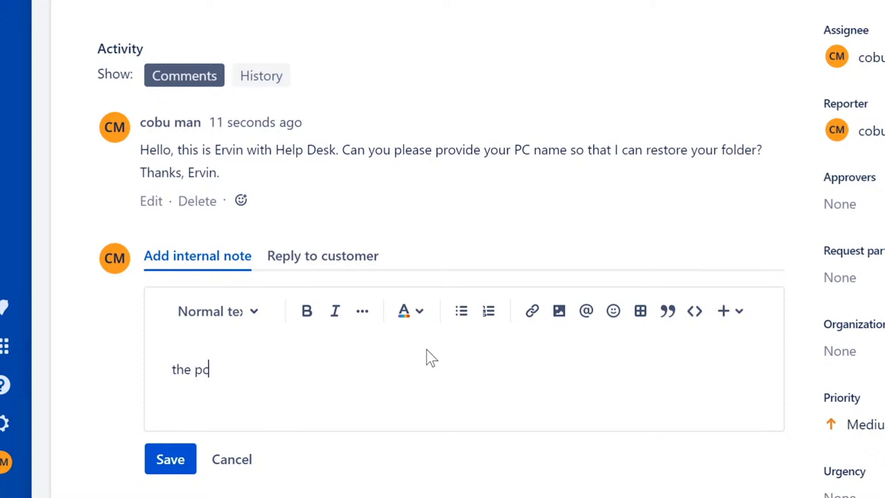
key("BackSpace")
key("BackSpace")
key("BackSpace")
key("BackSpace")
key("BackSpace")
key("BackSpace")
type("user's Pc na")
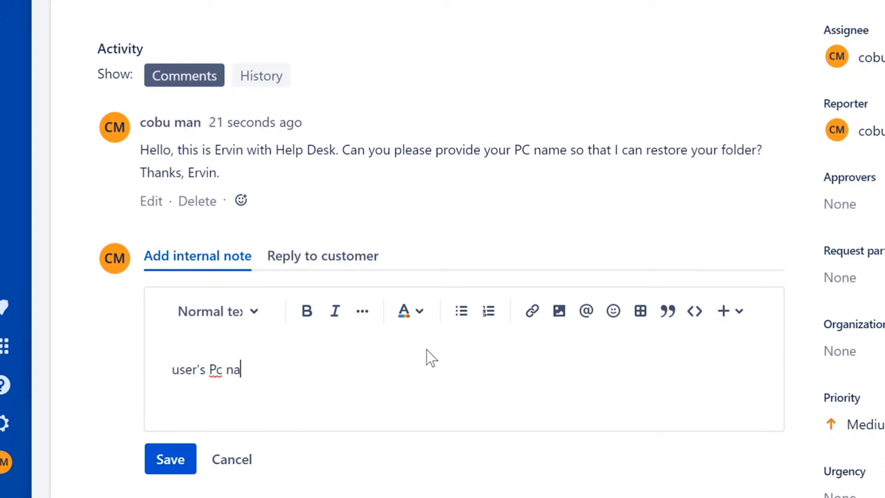
type("me is cobuman1")
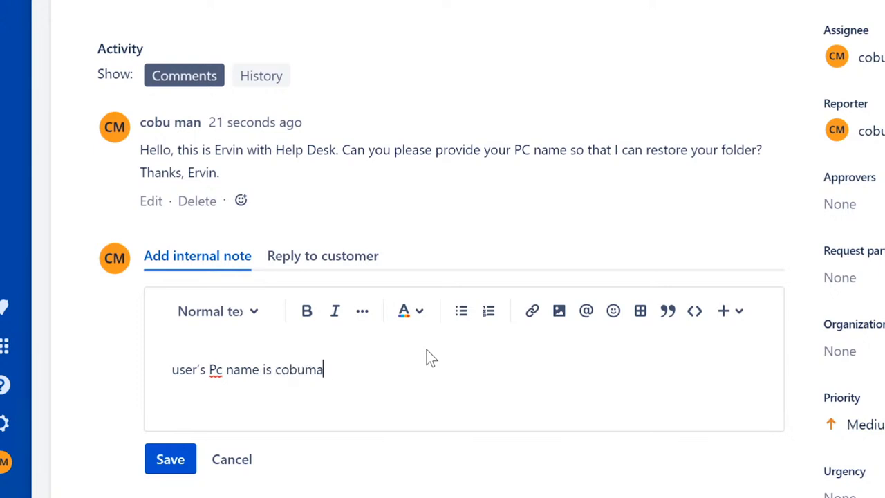
left_click(170, 459)
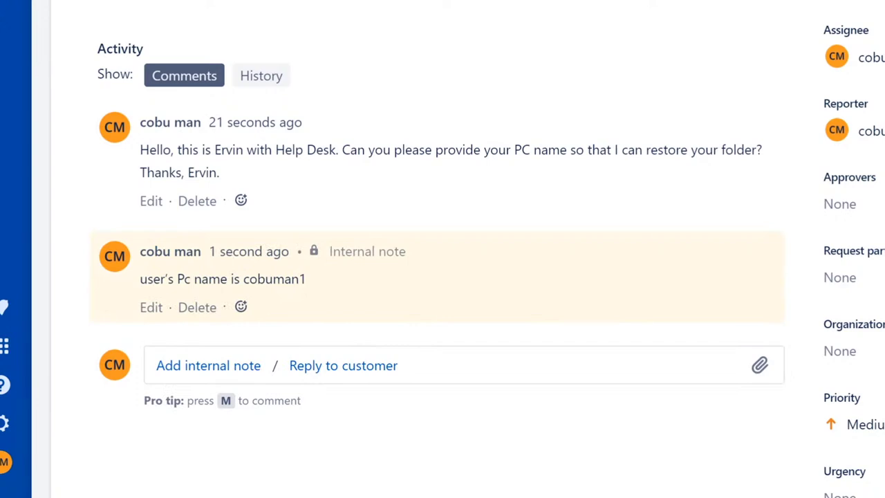
left_click(155, 476)
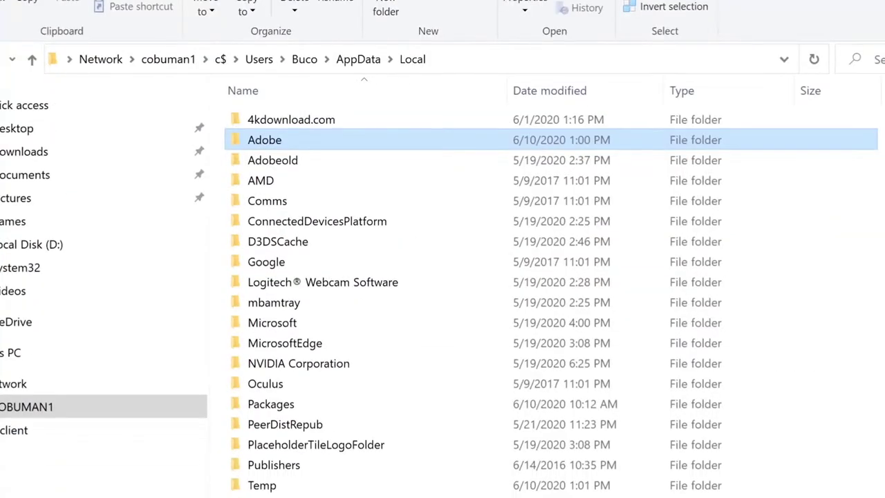
Step: Open the remote user's Desktop folder and create a local folder named 'Internet Shortcuts'
left_click(304, 59)
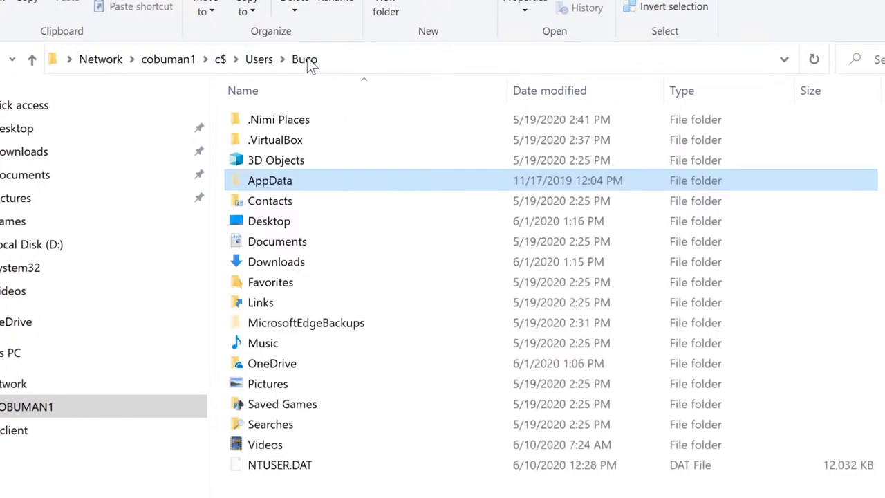
double_click(306, 222)
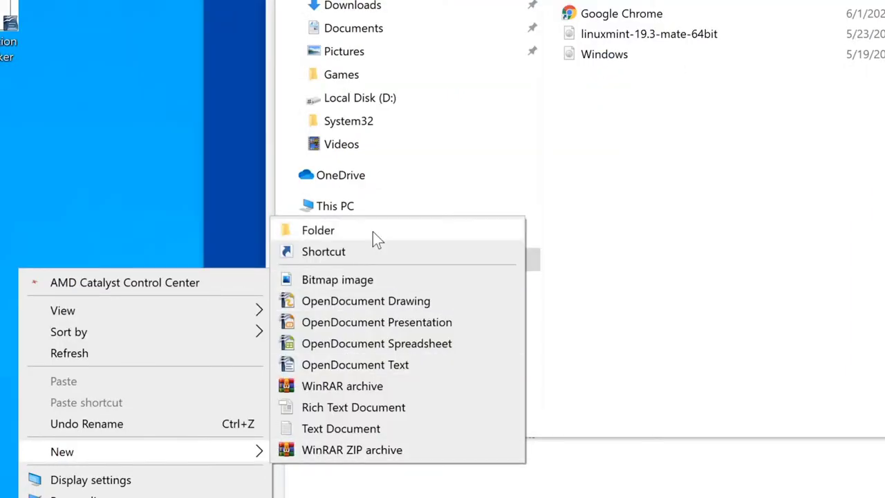
left_click(39, 380)
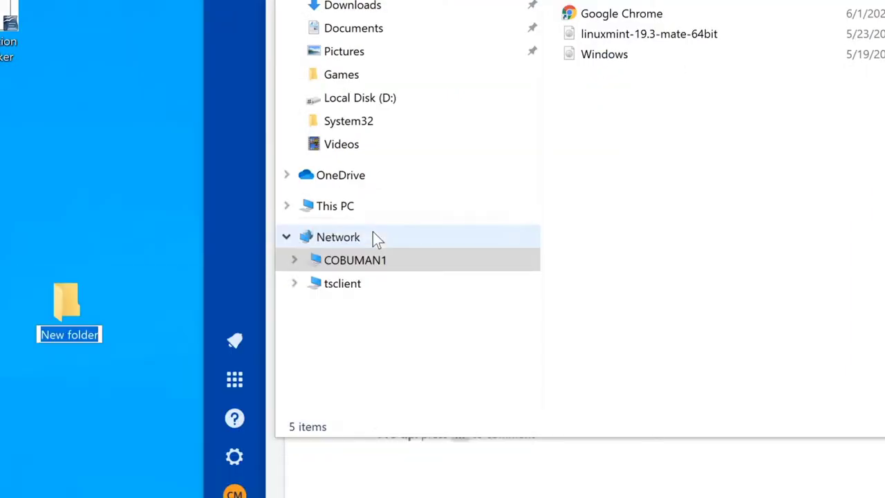
type("Internet Shortcuts")
key("Return")
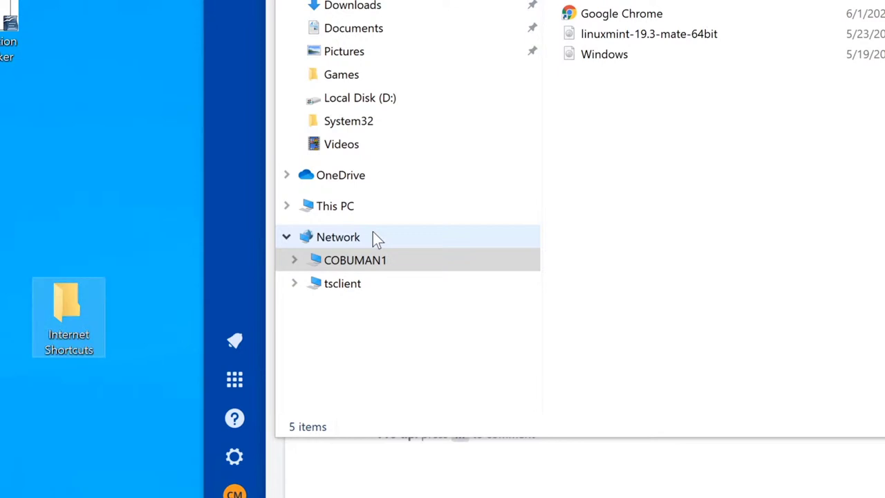
Step: Copy the Internet Shortcuts folder and paste it into the remote Desktop folder
right_click(62, 298)
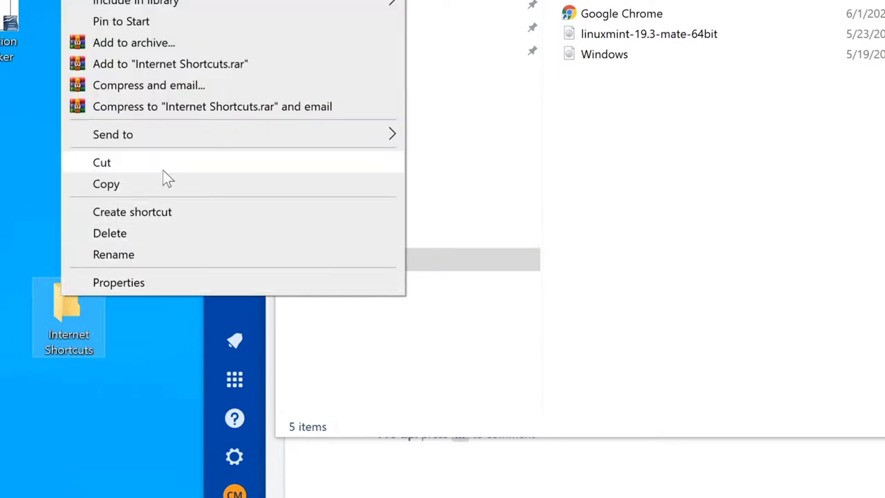
left_click(148, 188)
right_click(706, 177)
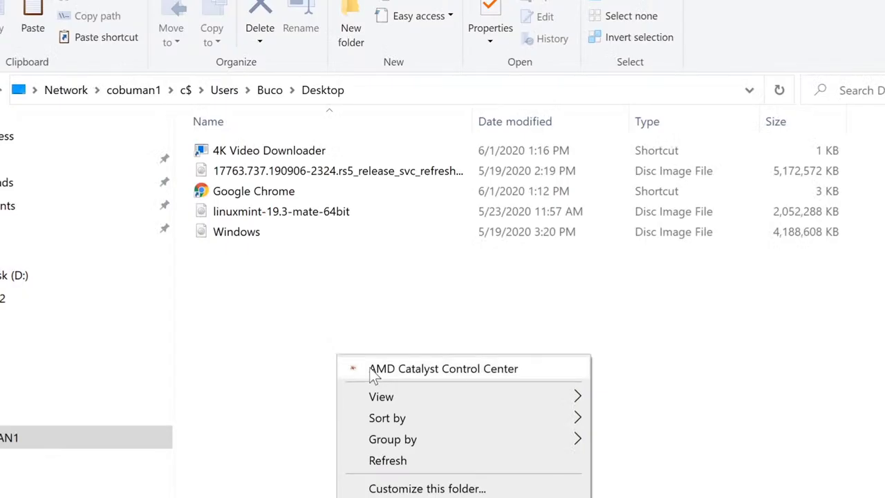
left_click(387, 497)
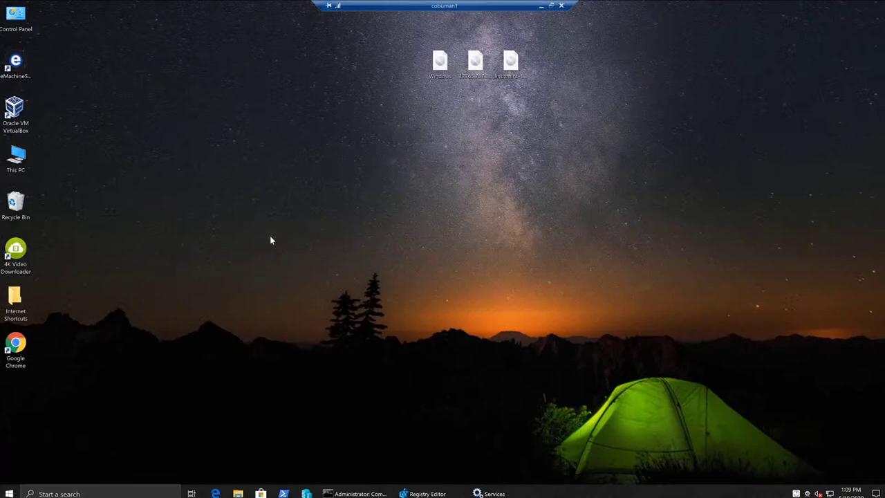
Step: Confirm the Internet Shortcuts folder on cobuman1's remote desktop by moving its icon out and back
left_click_drag(17, 303, 344, 178)
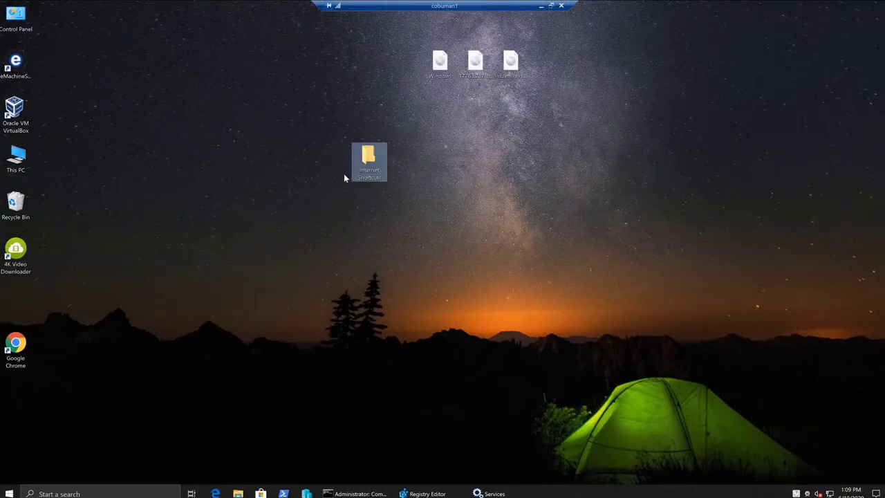
left_click(263, 216)
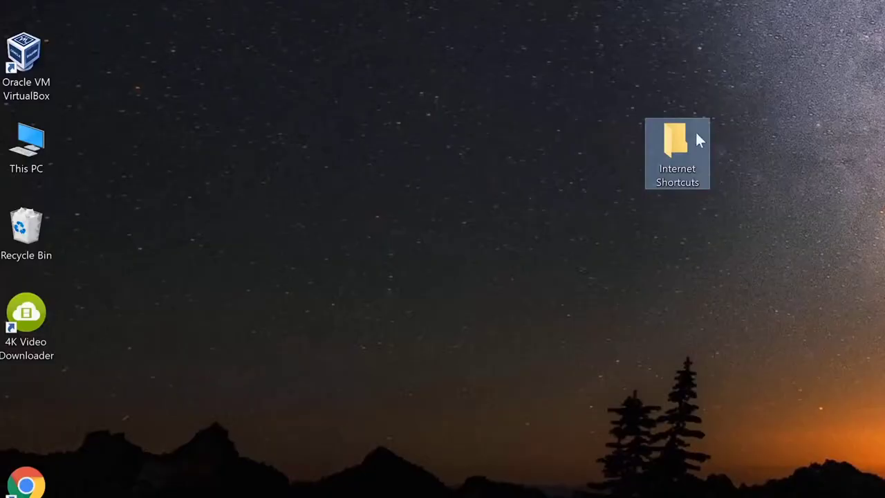
left_click(704, 151)
left_click_drag(676, 144, 35, 404)
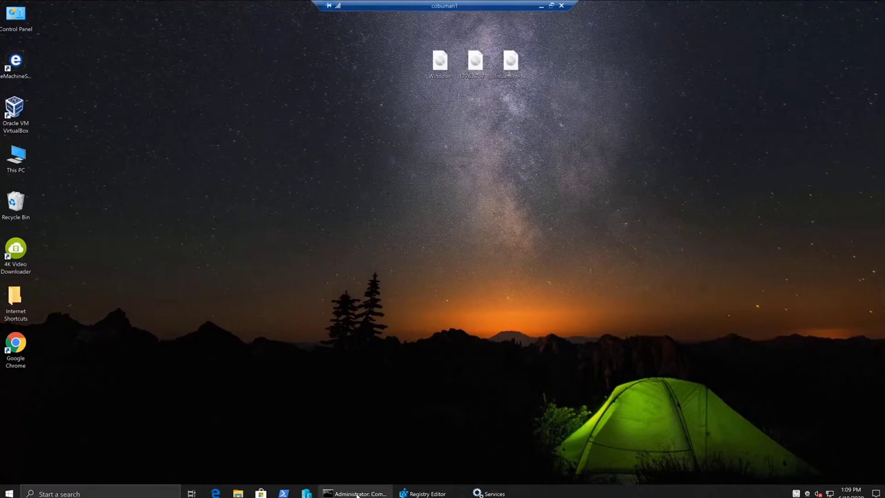
mouse_move(357, 494)
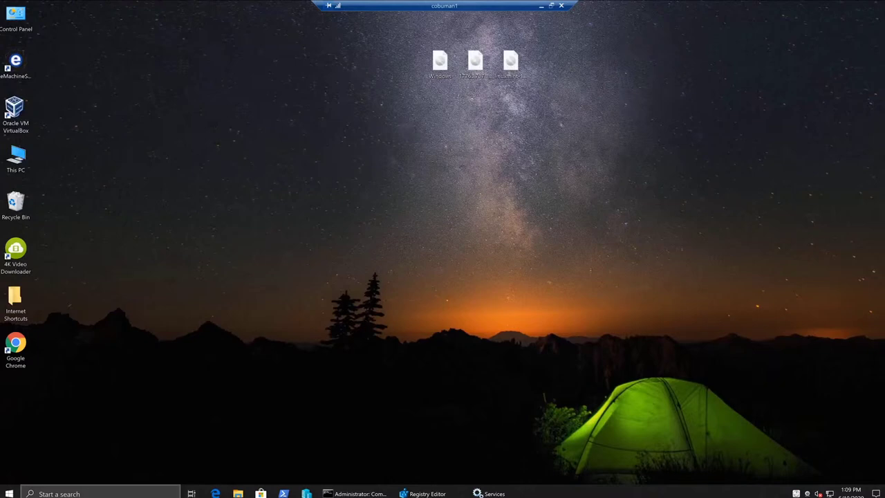
left_click(103, 491)
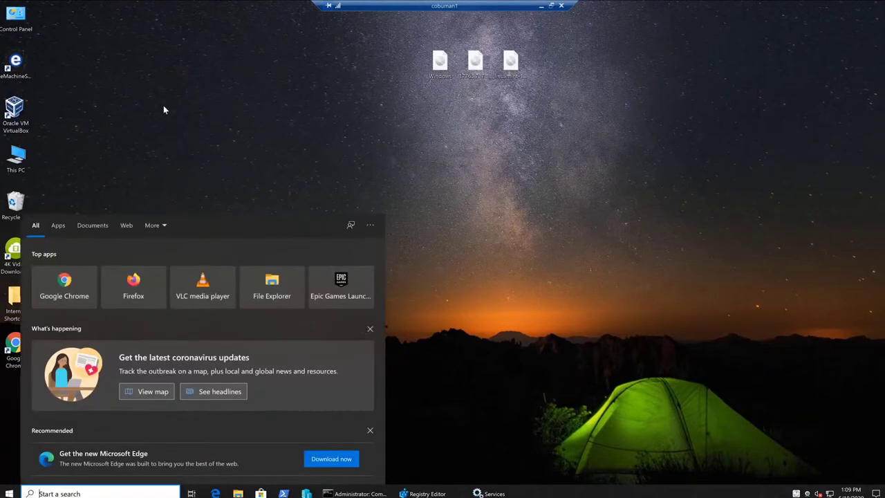
left_click(164, 109)
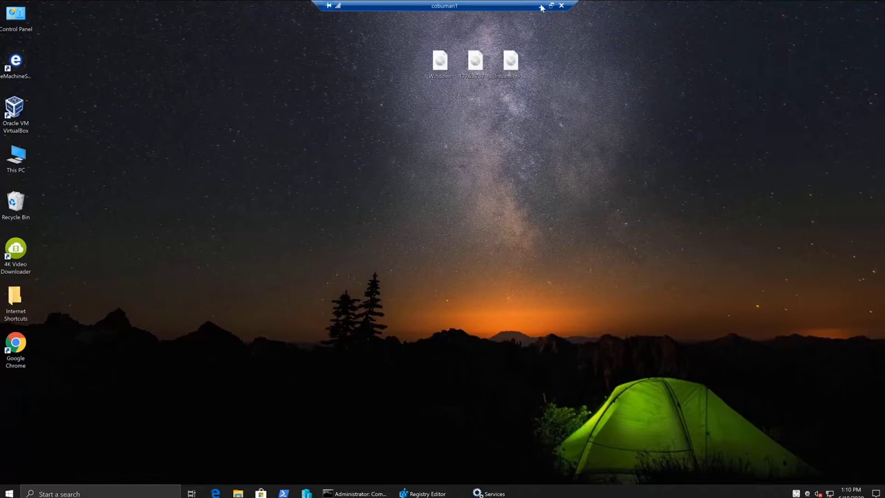
Step: Permanently delete Internet Shortcuts from the remote Desktop folder, then browse to Chrome's User Data folder
left_click(541, 6)
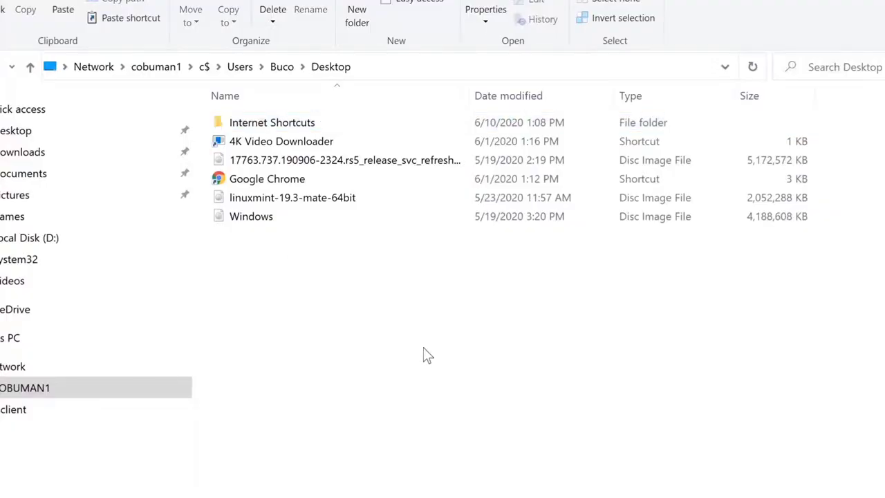
left_click(287, 121)
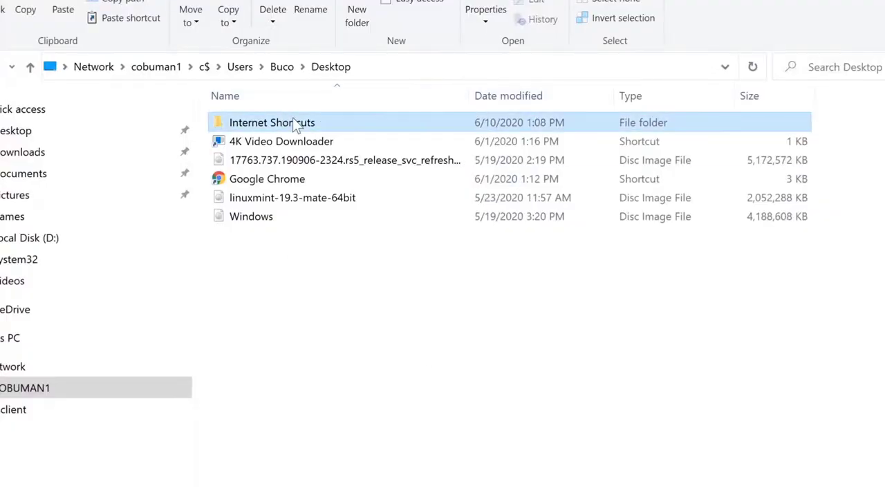
key("Delete")
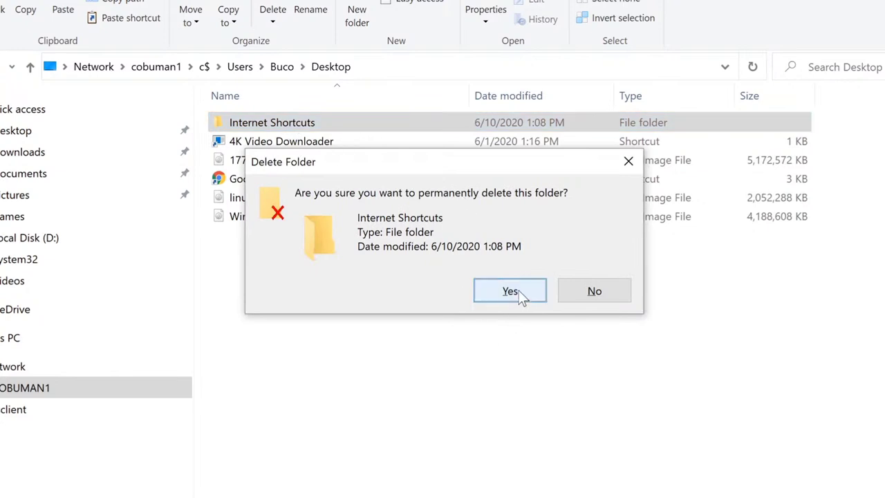
left_click(519, 293)
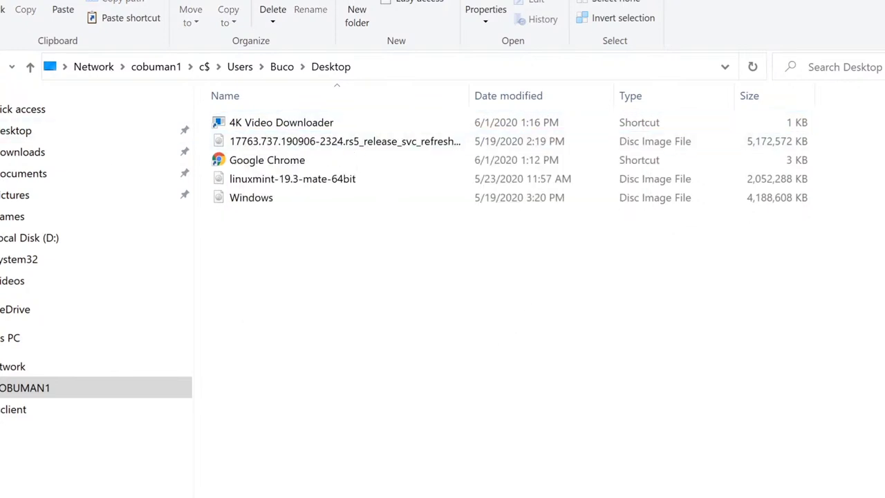
key("alt+Up")
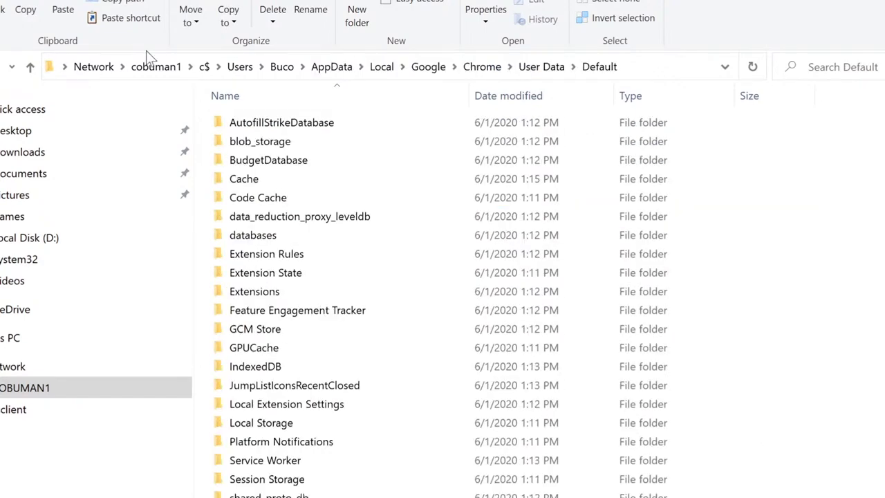
key("alt+Up")
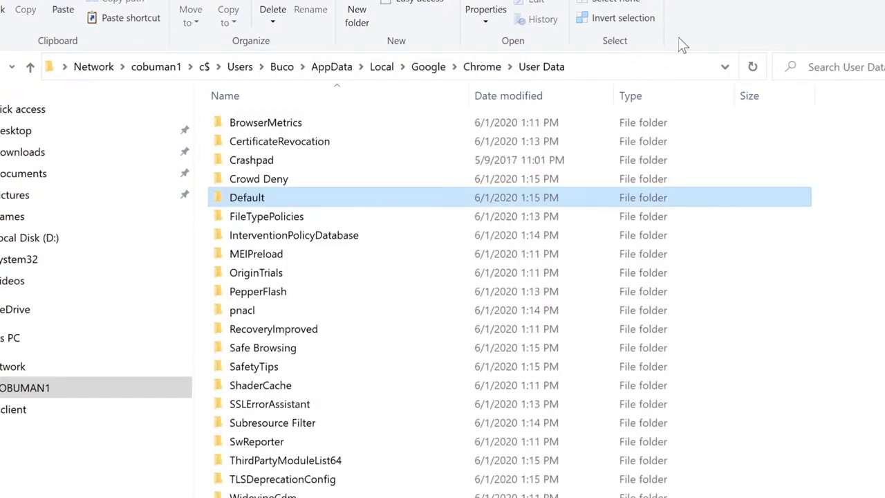
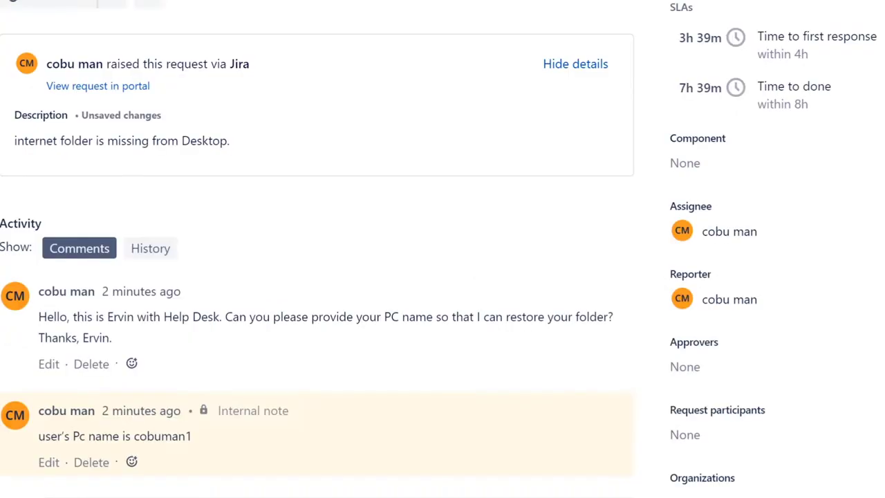
Step: Launch Command Prompt and ping the user's PC cobuman1 to confirm it replies
key("super+s")
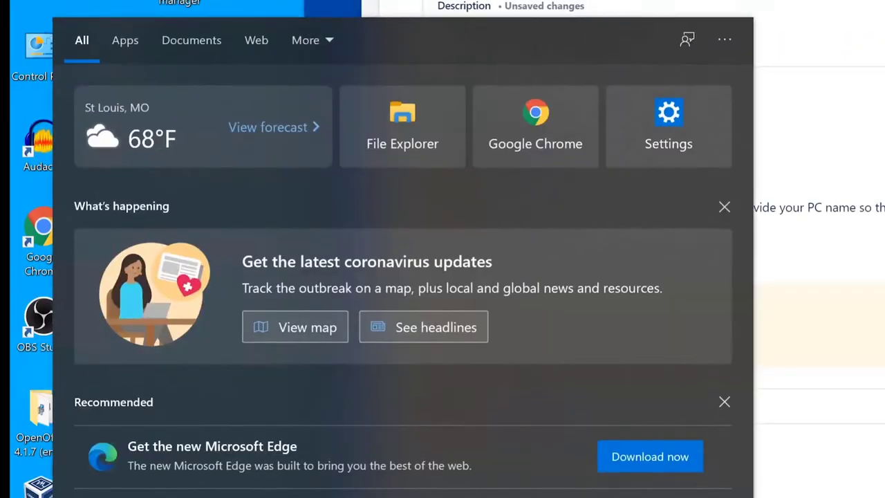
type("cm")
key("Return")
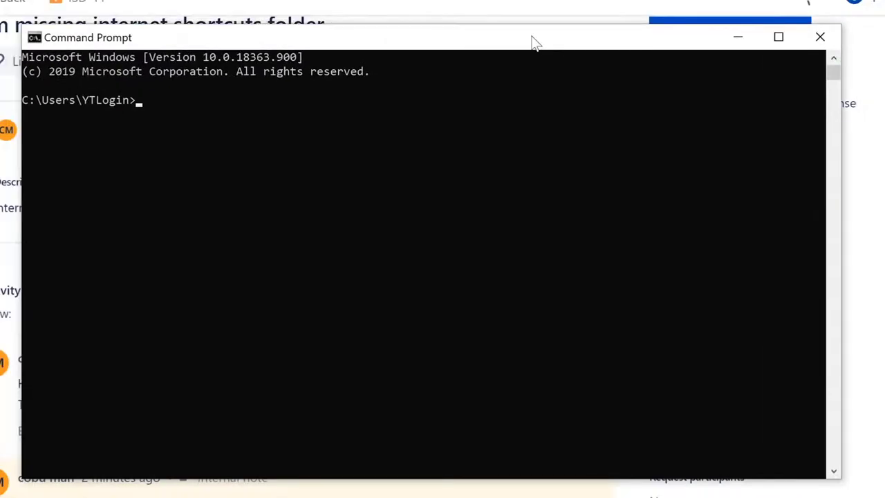
type("ping cobuman")
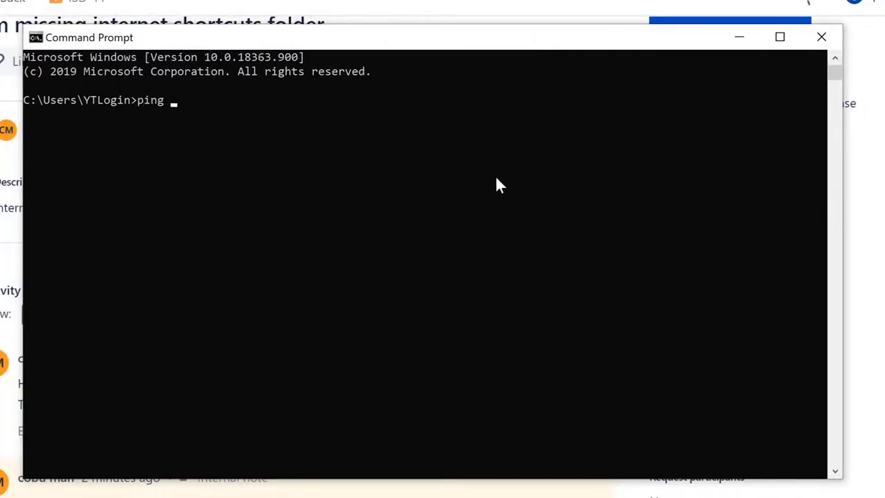
type("1")
key("Return")
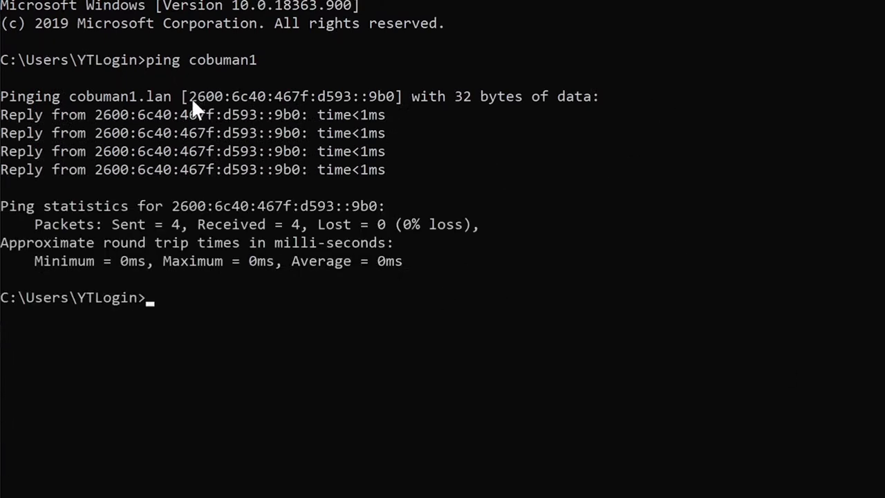
left_click_drag(186, 97, 210, 96)
left_click_drag(388, 97, 196, 101)
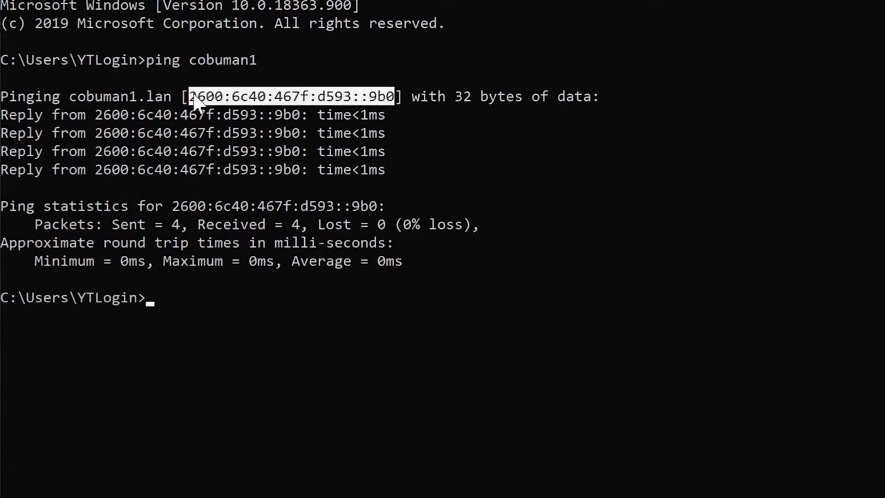
right_click(257, 97)
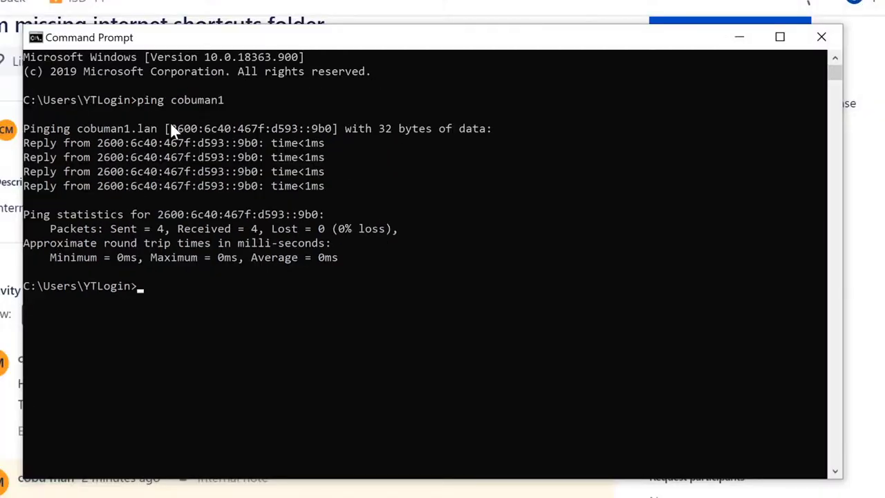
left_click_drag(172, 130, 327, 133)
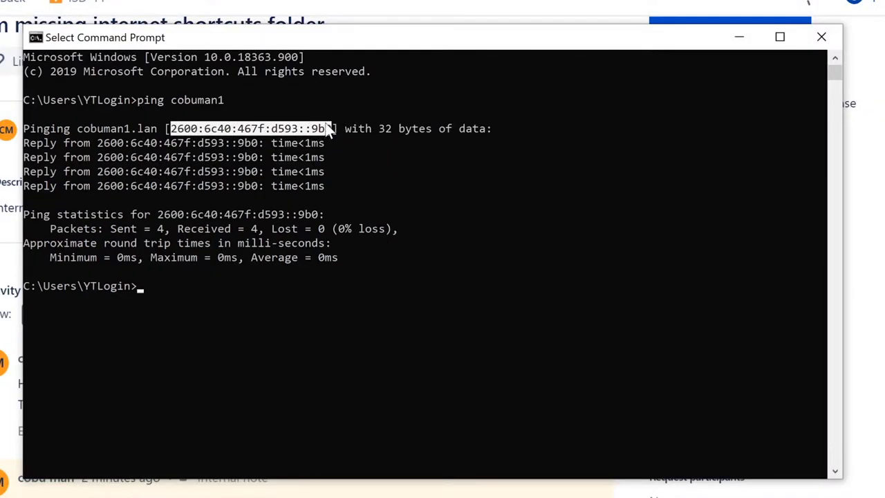
right_click(329, 130)
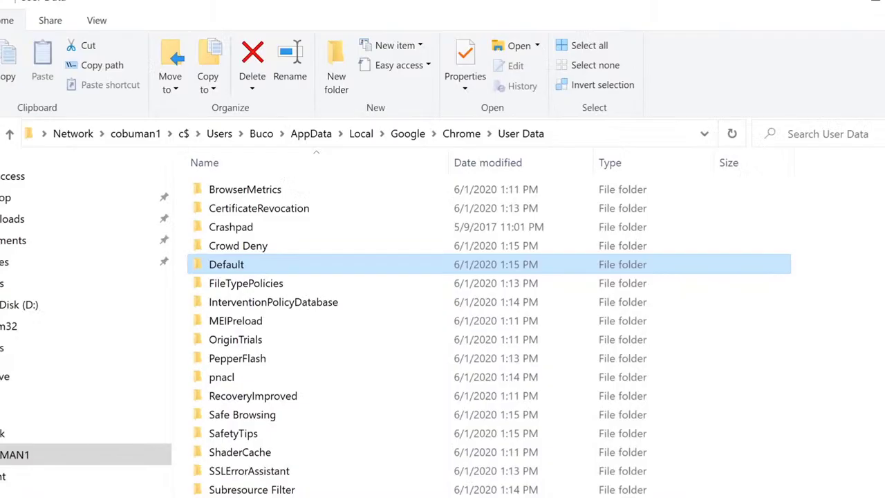
Step: Enter the UNC path \\2600:6c40:467f:d593::9b0\c in File Explorer's address bar
key("alt+d")
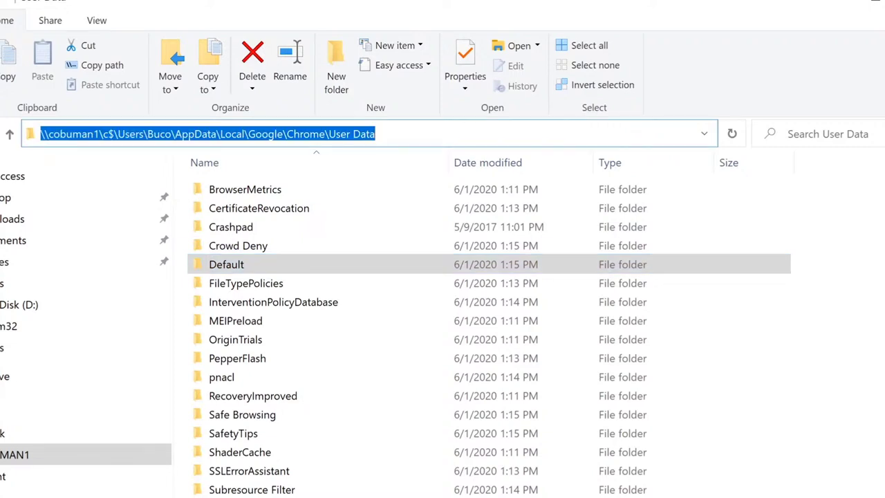
type("\\\\")
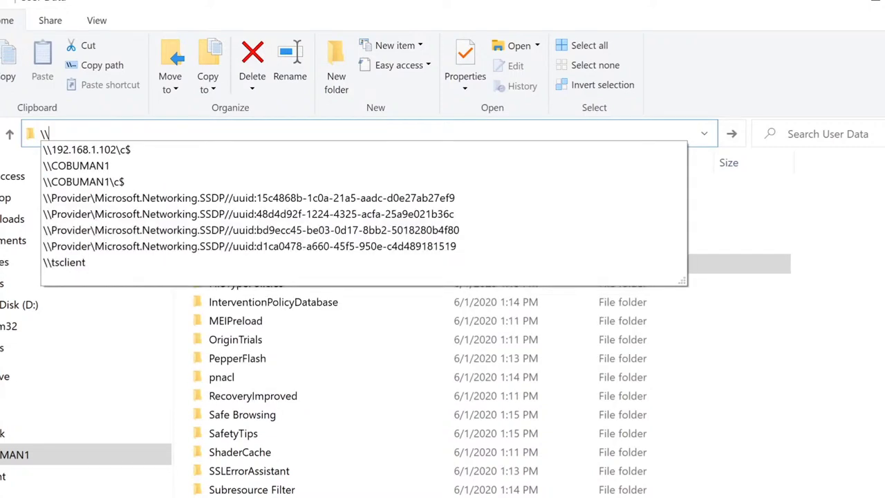
type("2600:6c40:467f:d593::9b0")
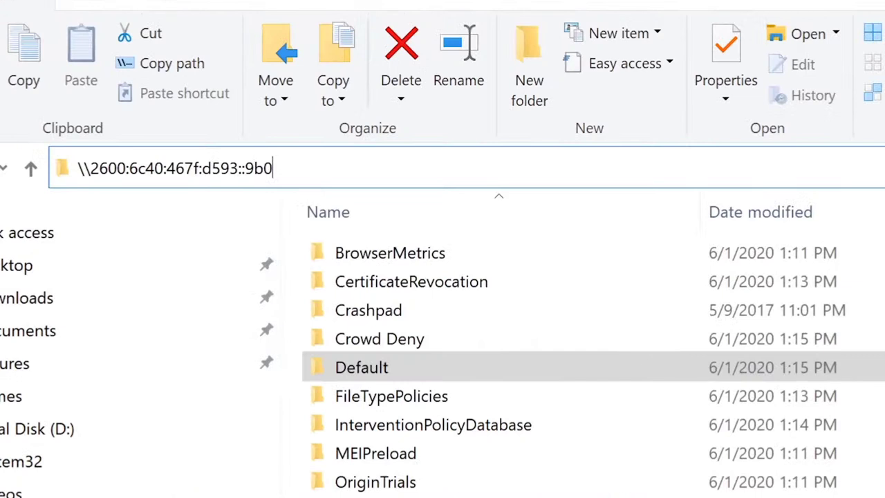
type("\\")
key("BackSpace")
type("\\c$")
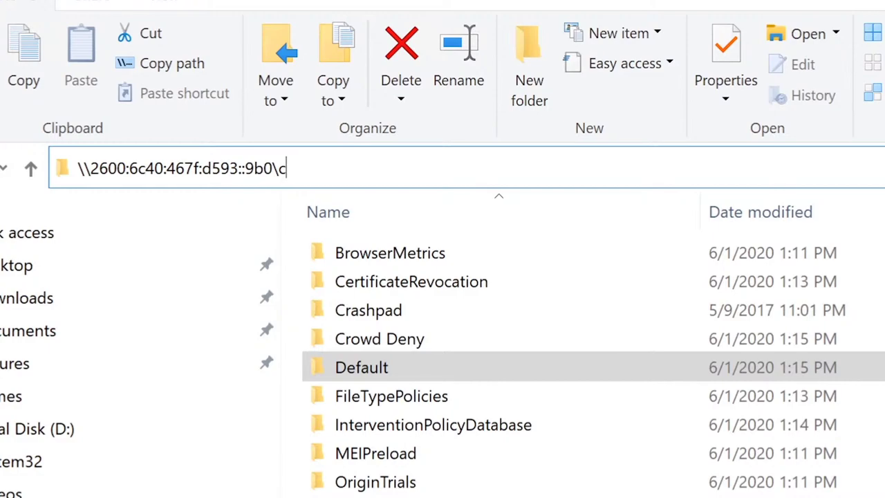
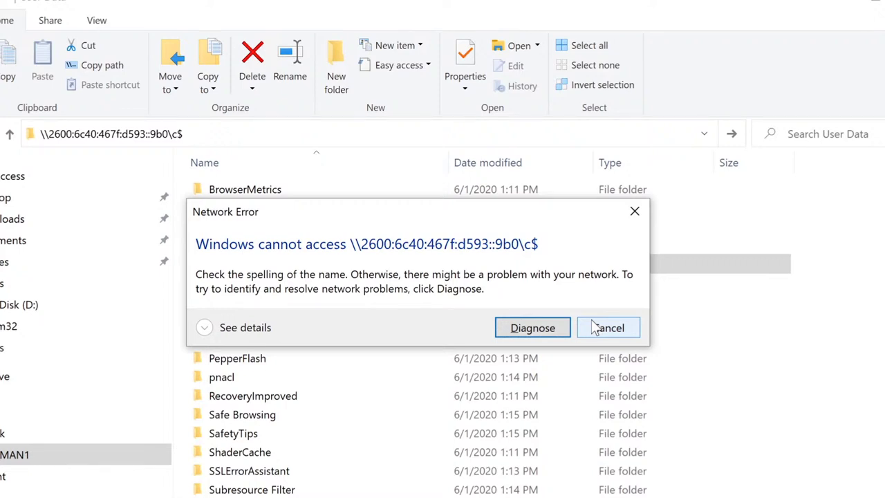
Step: Cancel the network error for the unreachable share path and switch to the ping results
left_click(596, 328)
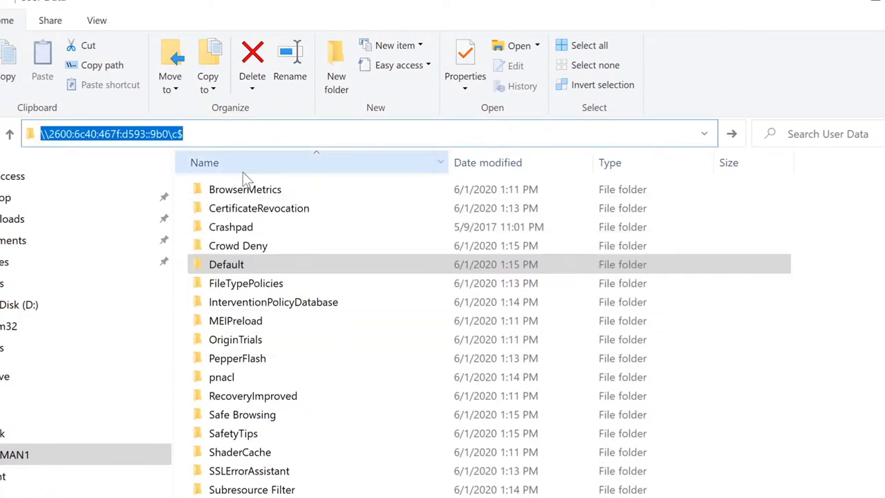
key("alt+Tab")
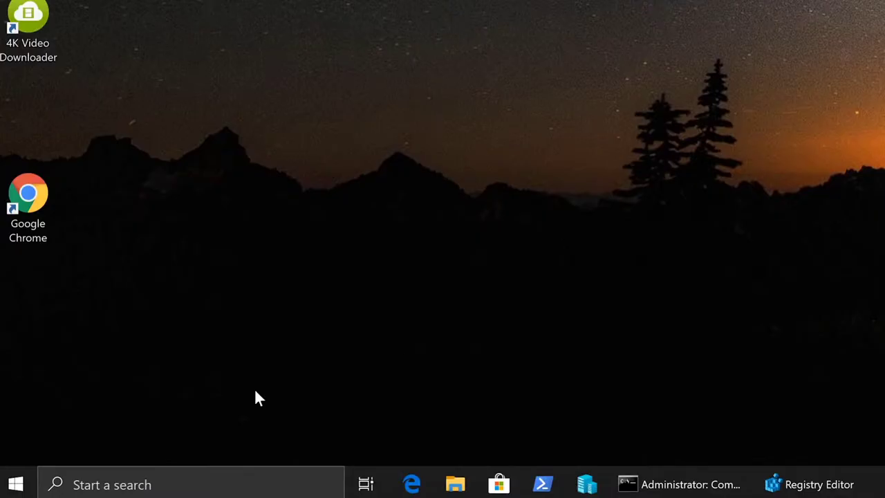
Step: Search 'network' and open the connection's properties page from Network status, scrolling to its details
left_click(118, 484)
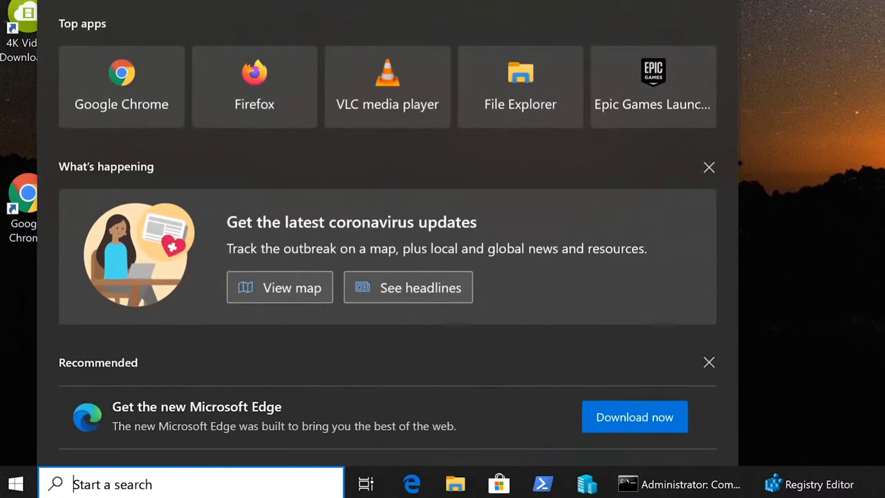
type("networ")
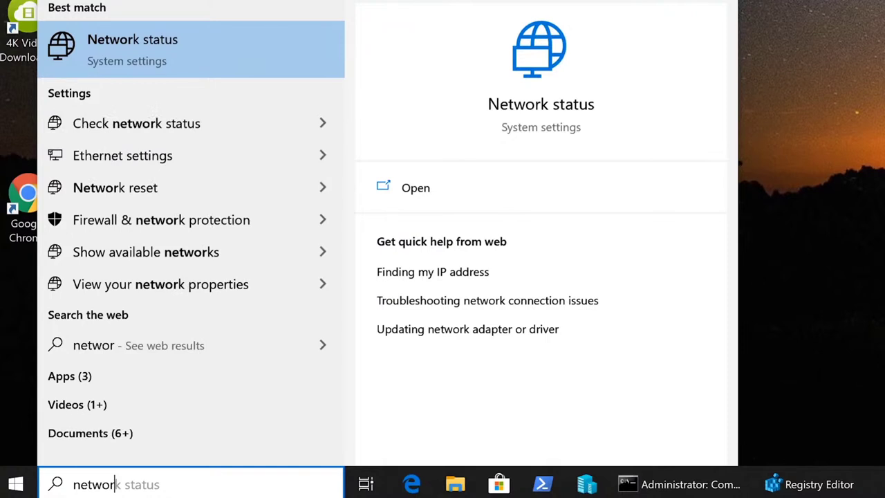
type("k")
key("Return")
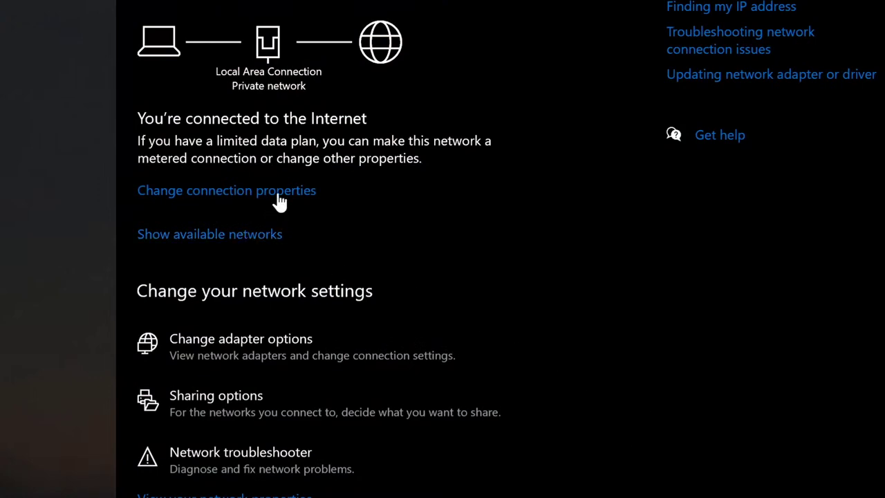
left_click(233, 193)
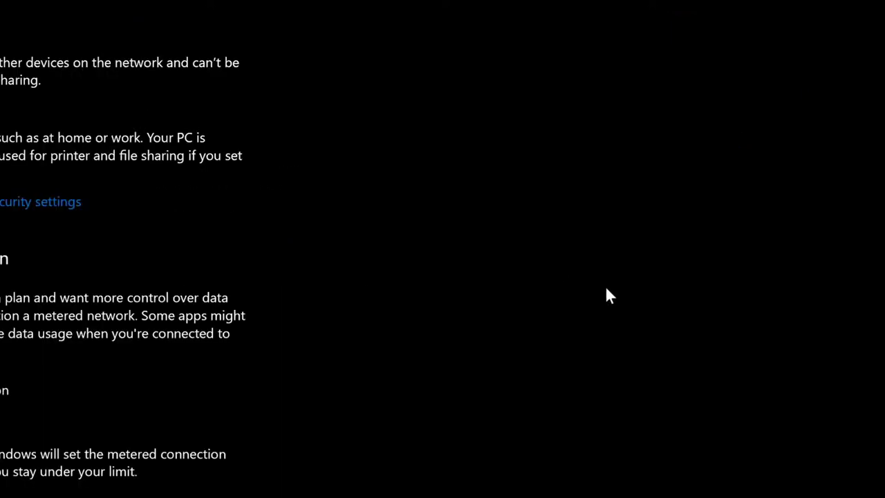
scroll(606, 296, "down", 6)
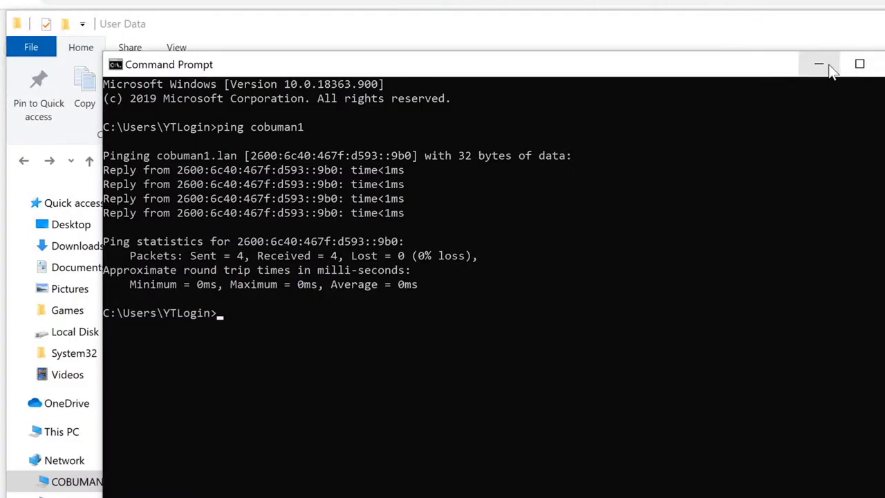
Step: Go to the \\192.168.1.102\c$ share in File Explorer's address bar
left_click(830, 68)
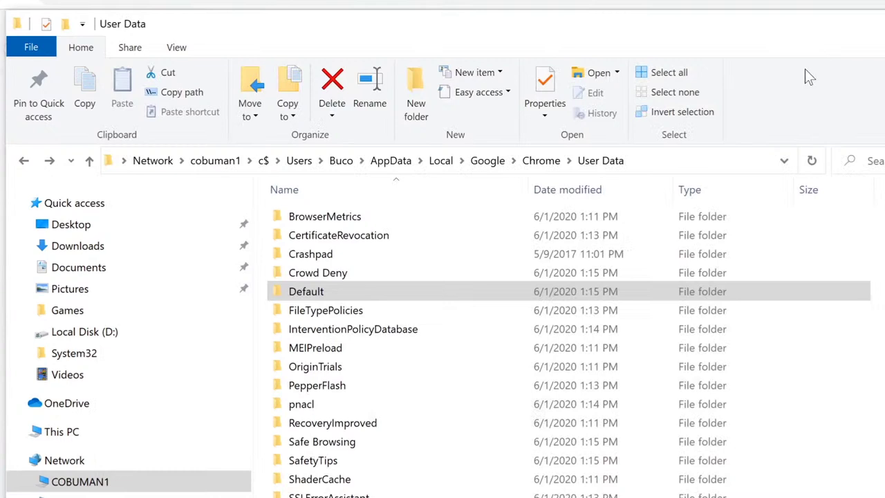
left_click(705, 163)
type("\\\\")
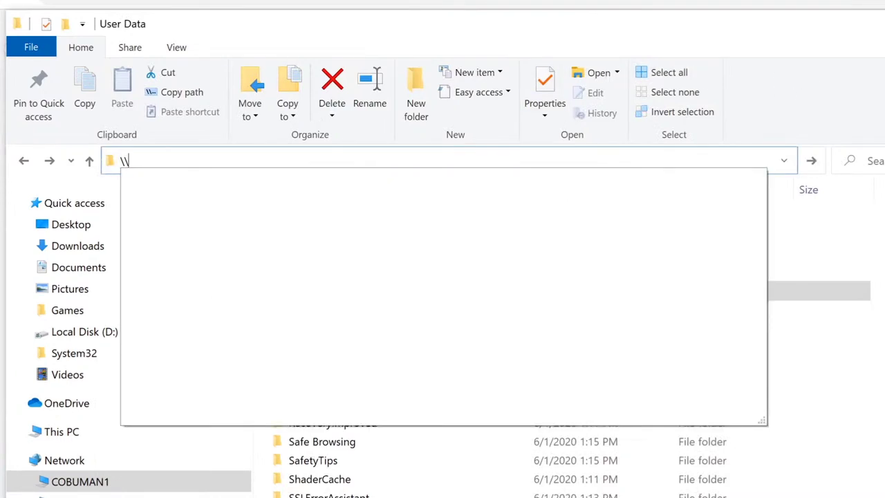
type("19")
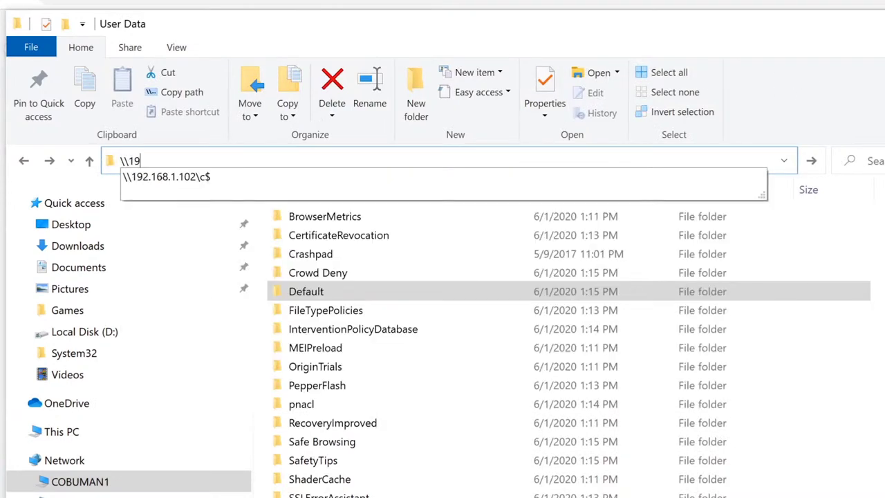
key("Down")
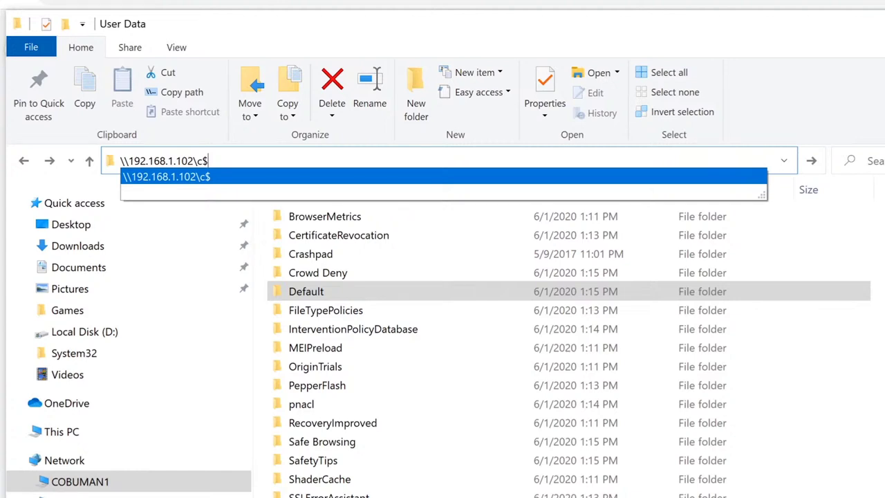
key("Return")
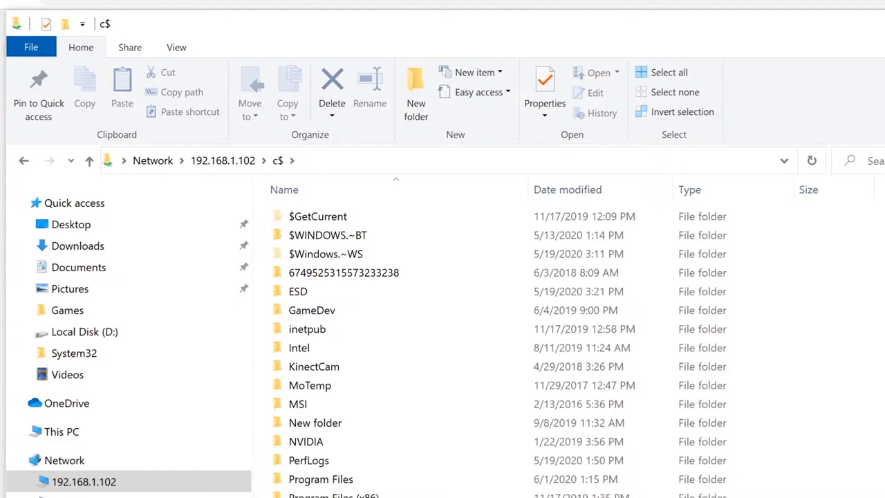
Step: Open Users, then the user's home folder, then its Desktop folder
left_click(344, 216)
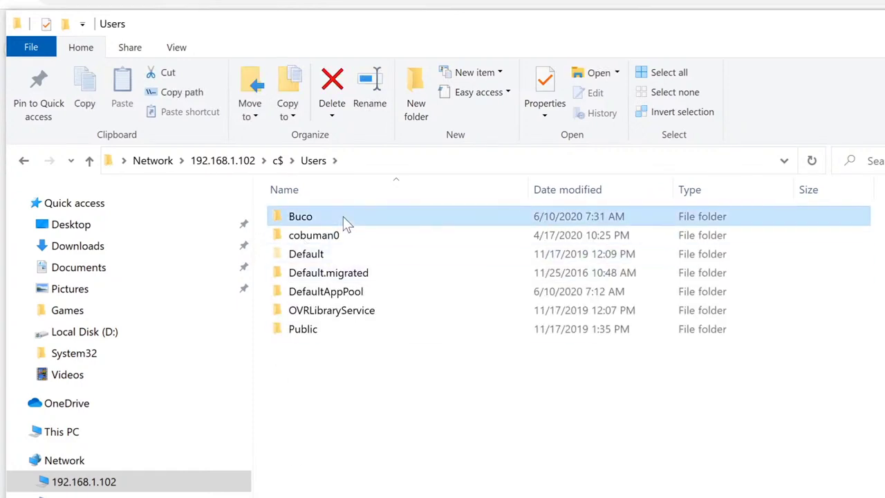
double_click(343, 216)
double_click(328, 318)
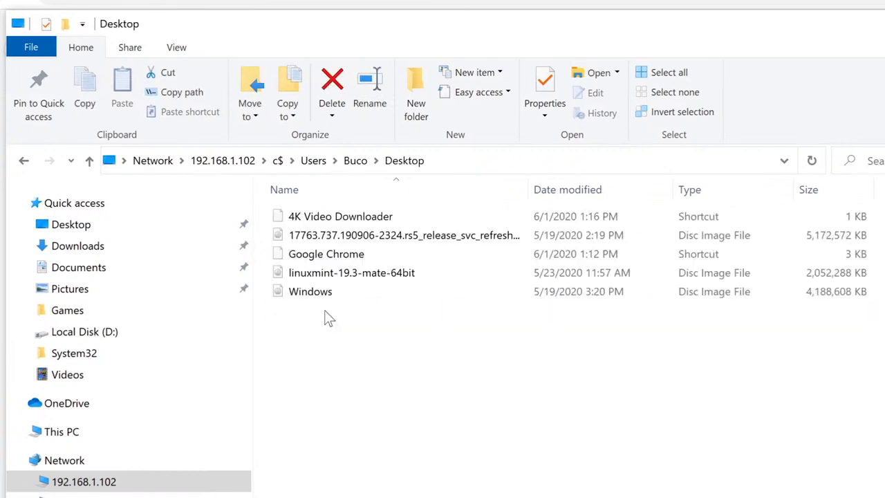
key("super")
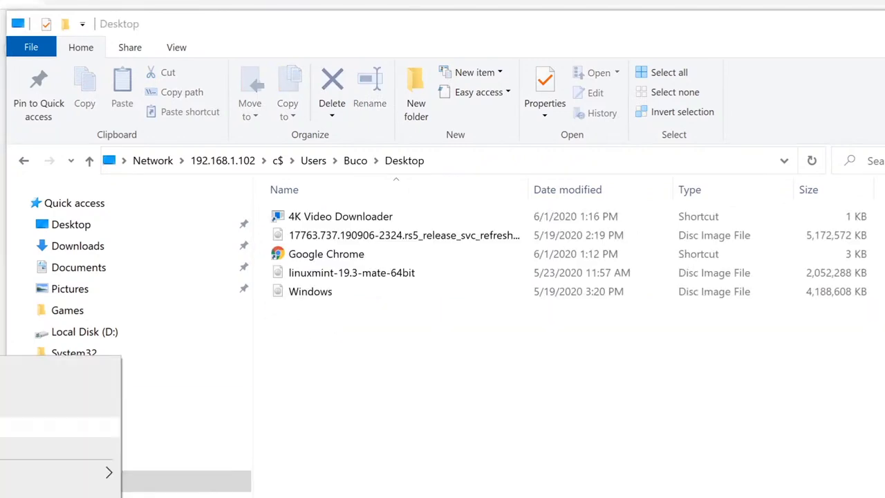
key("Escape")
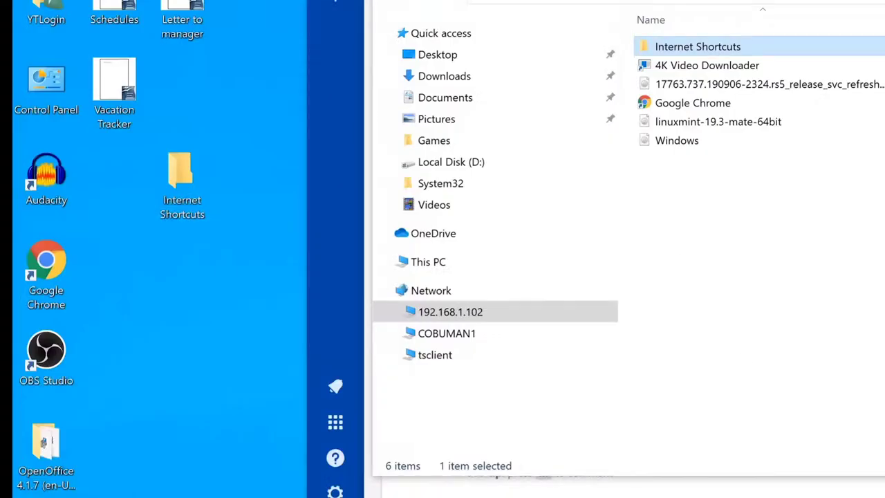
Step: Launch regedit with UAC approval and choose File > Connect Network Registry
key("super+s")
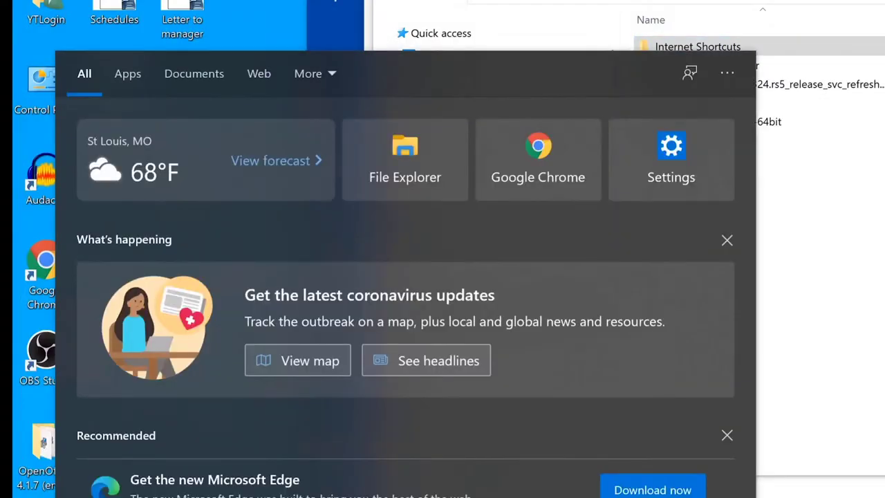
type("regedit")
key("Return")
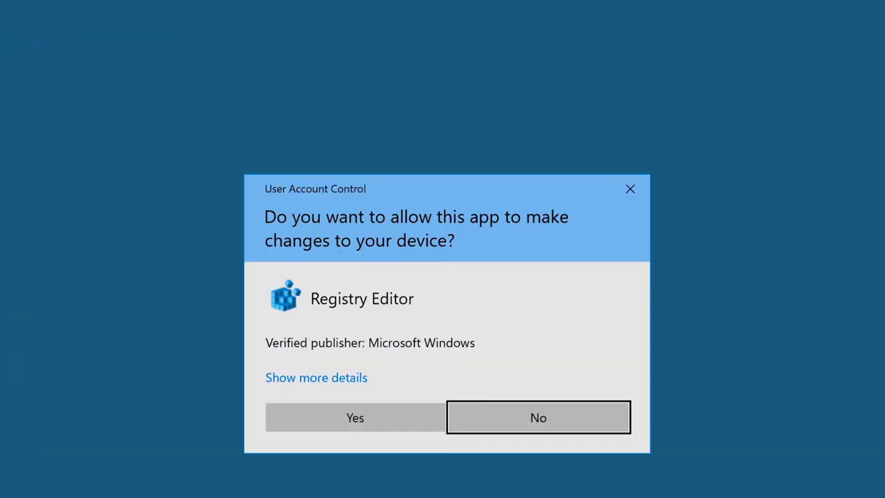
left_click(409, 408)
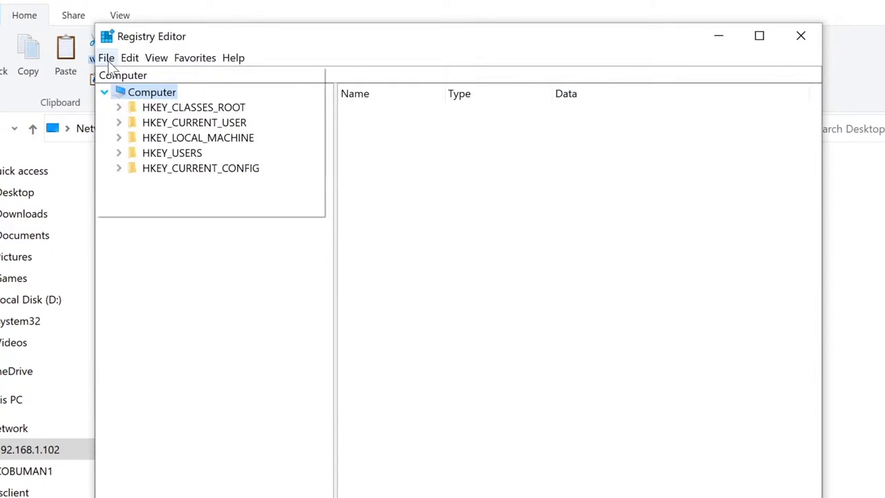
left_click(104, 58)
left_click(182, 149)
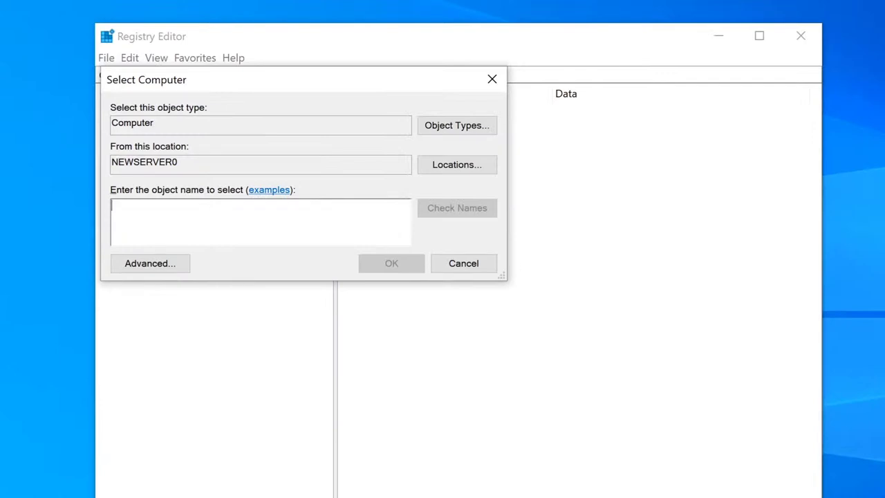
Step: Connect to 192.168.1.102, entering the account's username and password
type("192.168.1.102")
key("Return")
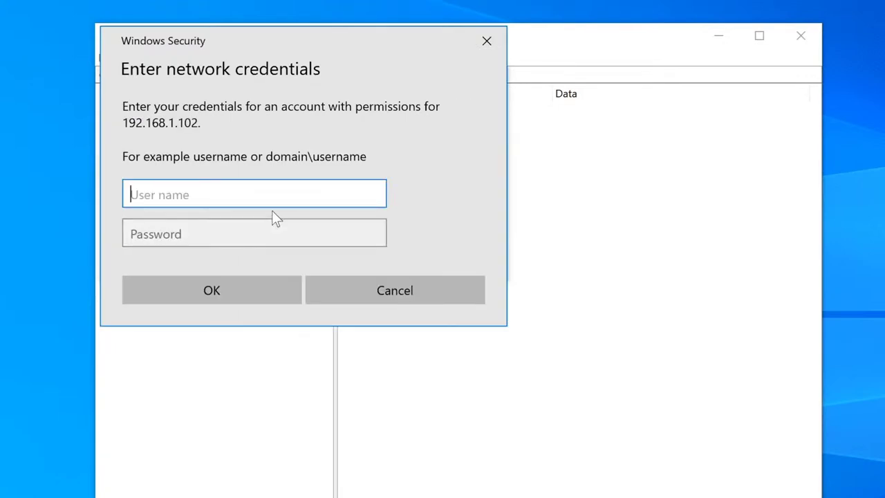
type("Buco")
key("Tab")
type("*")
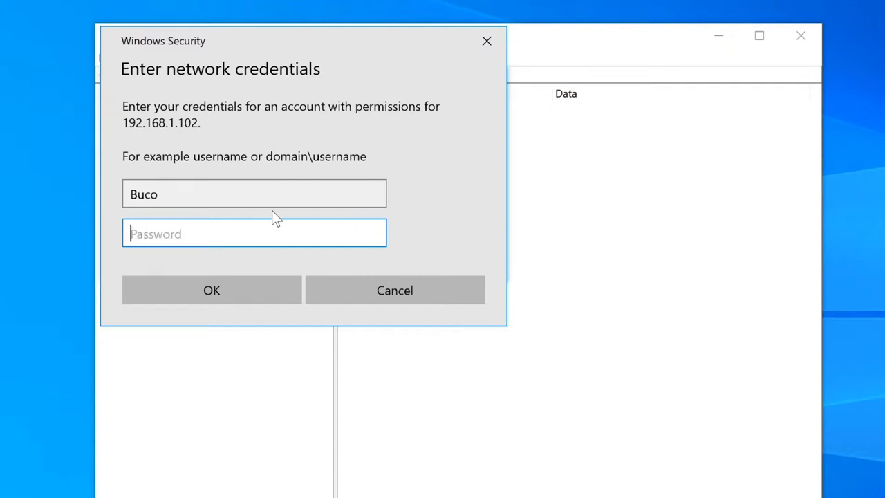
type("***")
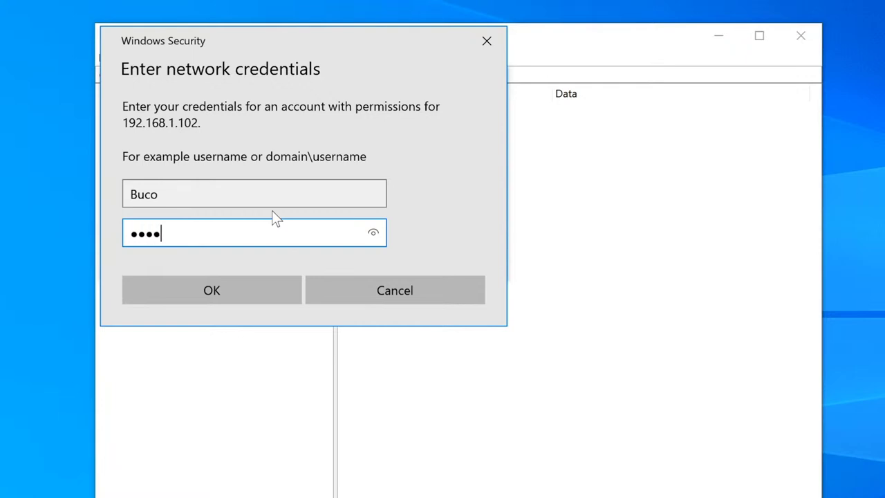
key("Return")
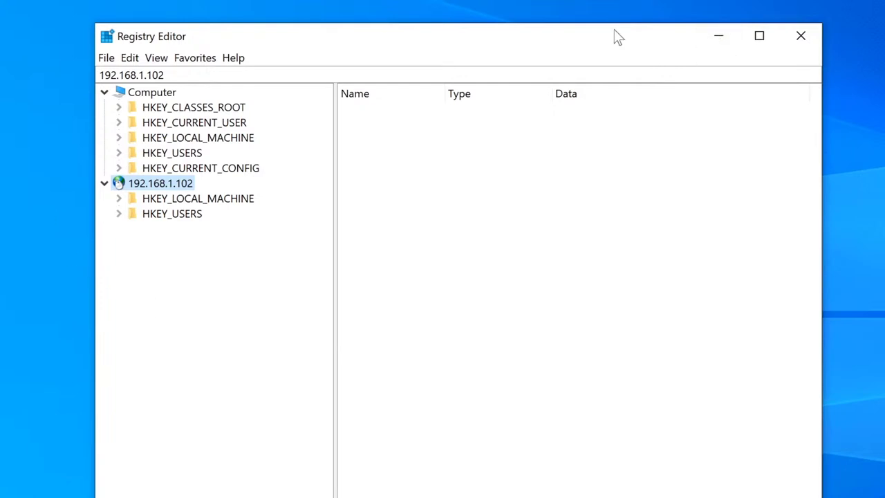
left_click_drag(616, 37, 621, 29)
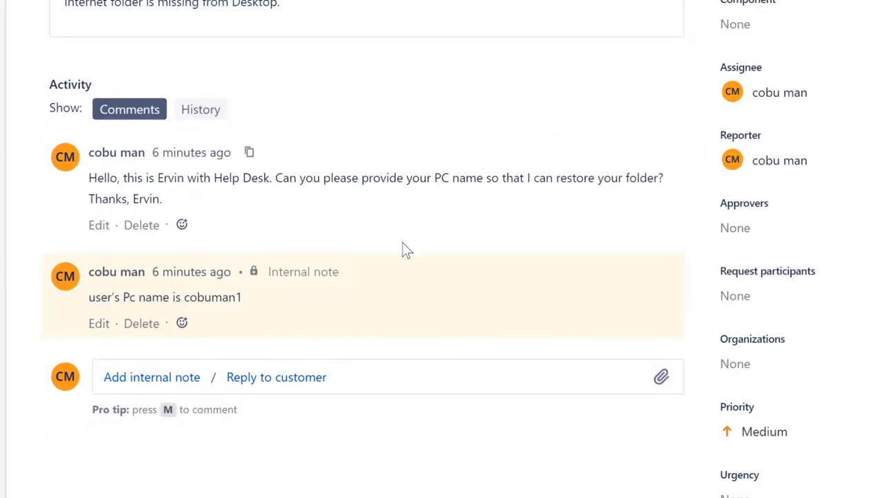
Step: Post a reply saying the internet folder was copied to the desktop, signed with the agent's name
scroll(406, 250, "down", 1)
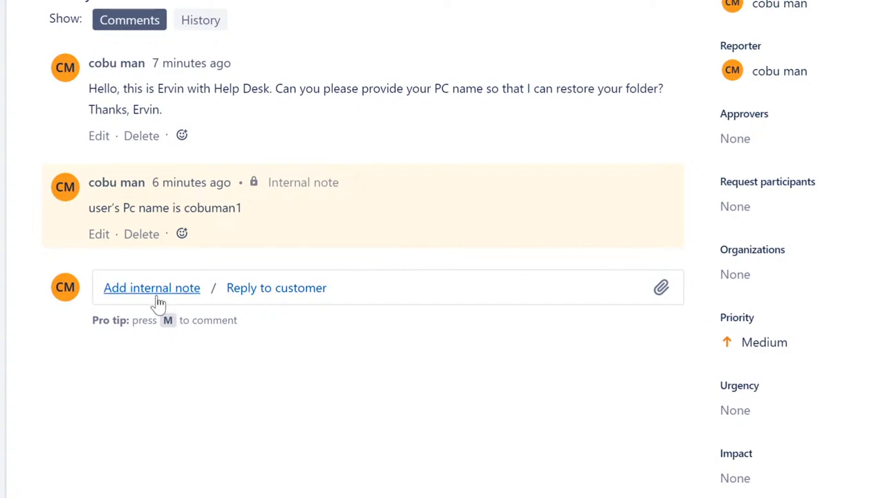
left_click(271, 289)
type("made a copy of")
type("in")
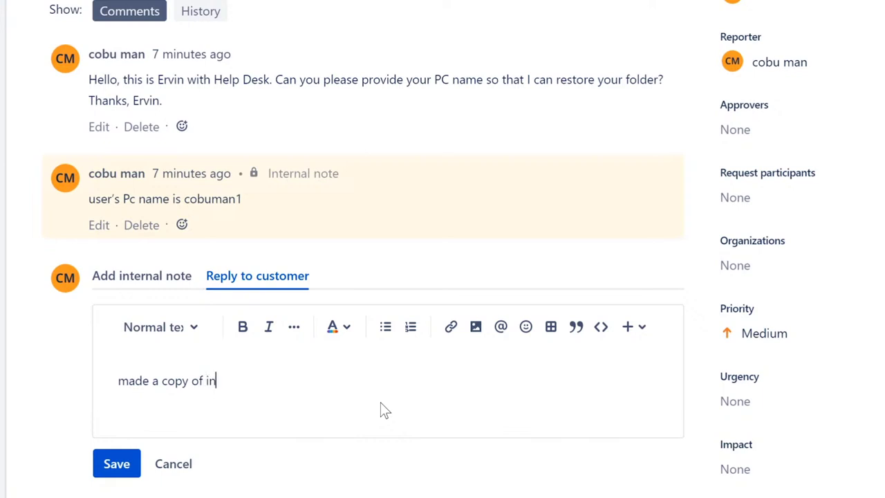
type("ternet f")
type("older to d")
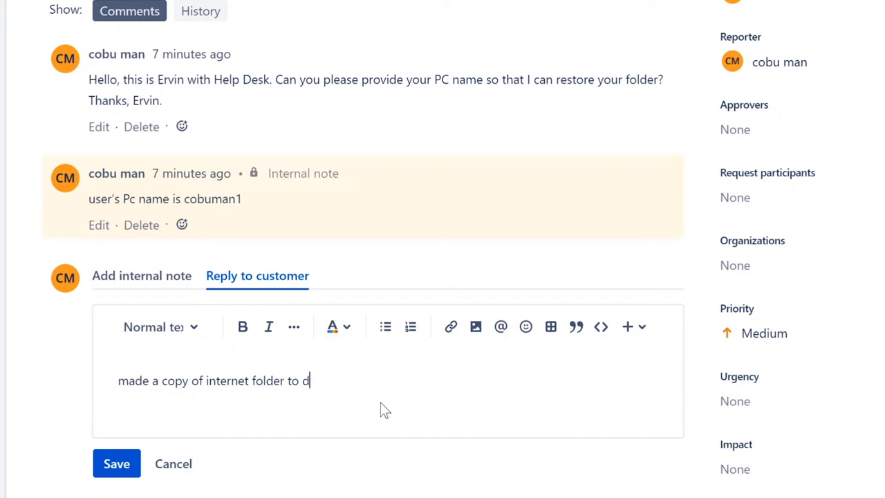
type("esktop. Ervin")
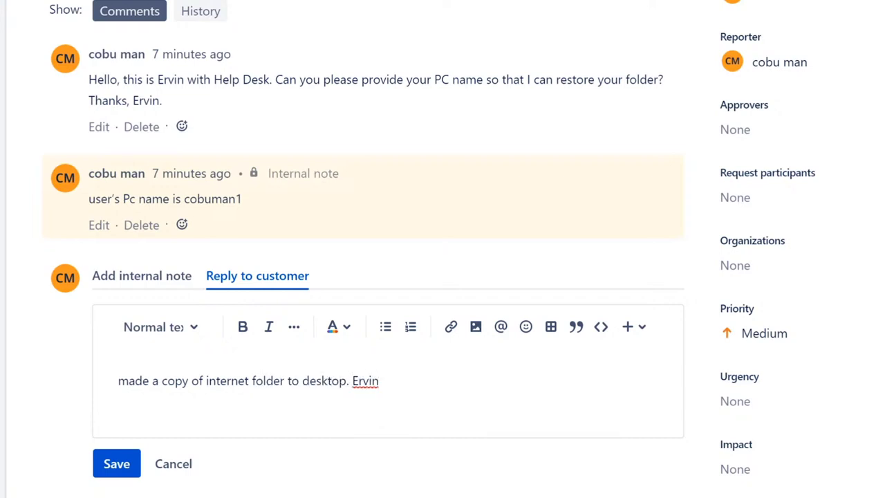
left_click(116, 463)
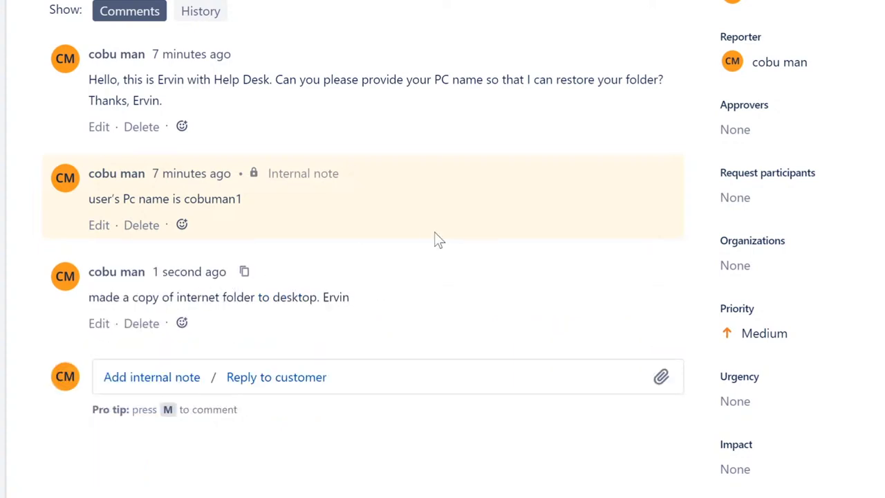
Step: Open the request's status options and close them without changing the status
scroll(367, 249, "up", 2)
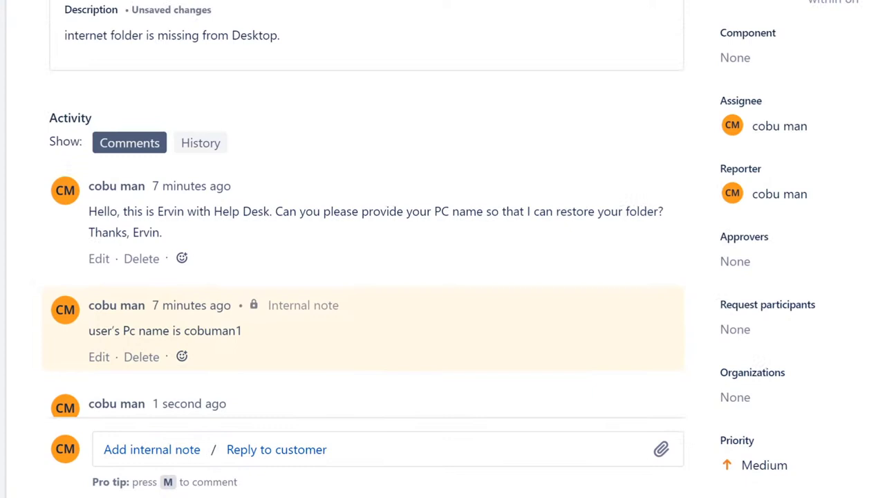
left_click(860, 3)
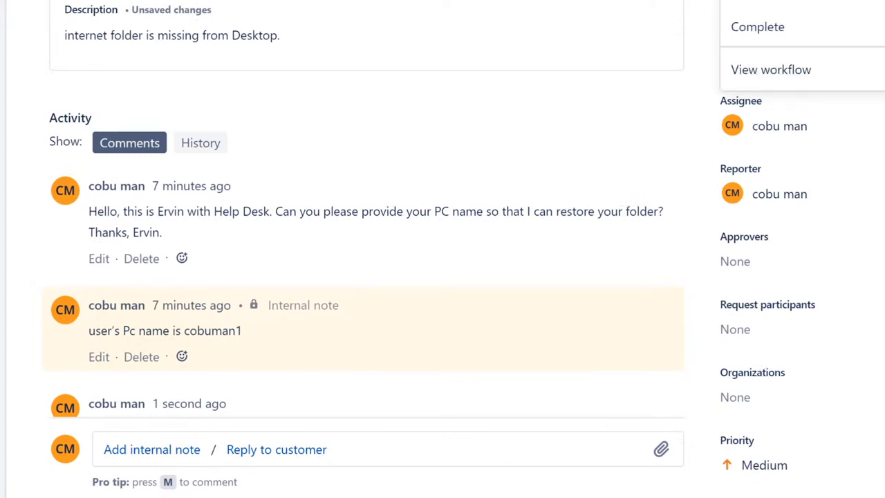
left_click(857, 26)
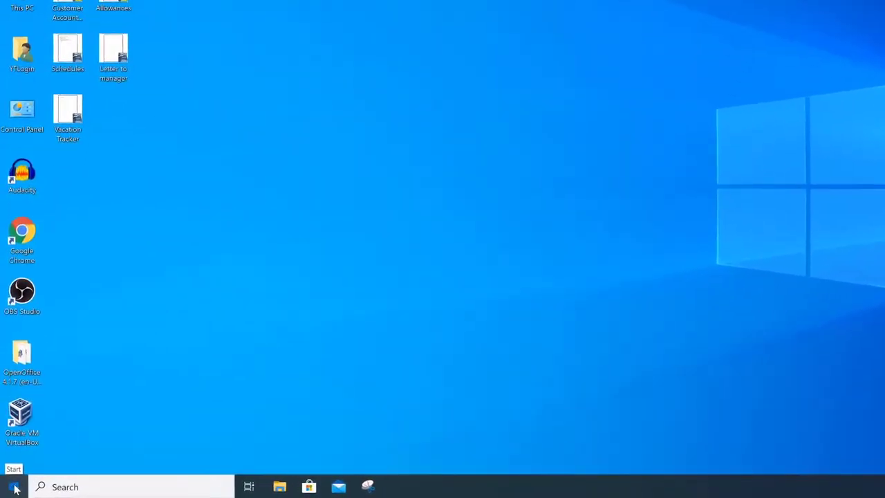
Step: Resume paused updates under Settings > Update & Security and select the update's KB number
left_click(14, 489)
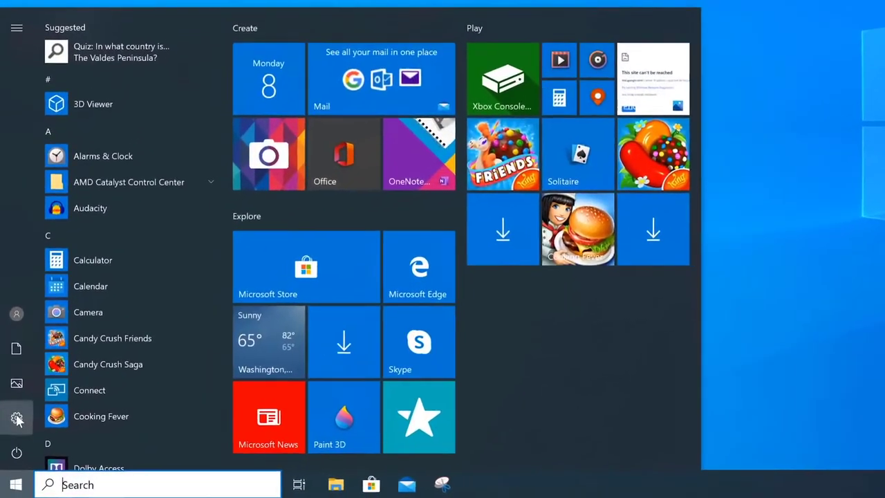
mouse_move(16, 420)
left_click(43, 411)
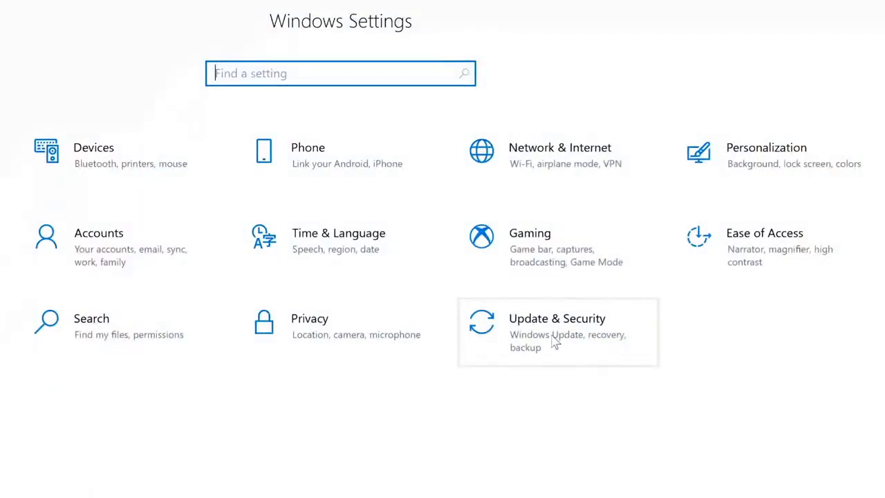
left_click(567, 344)
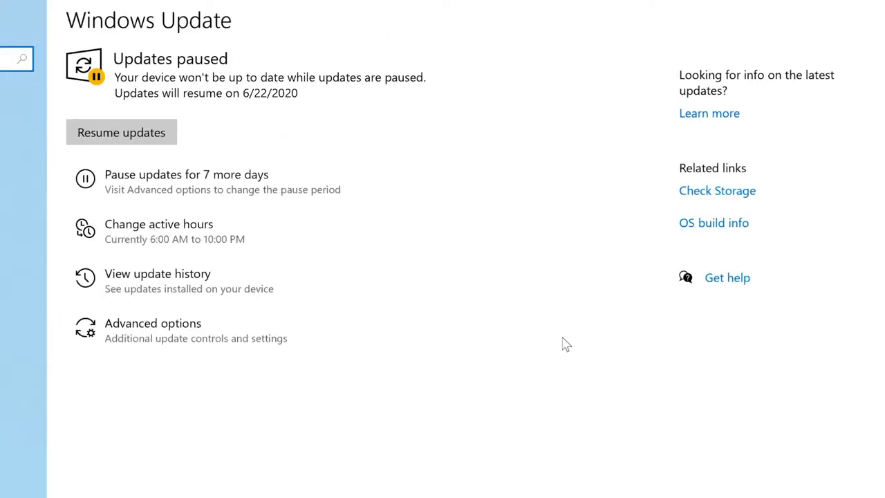
left_click_drag(460, 47, 469, 45)
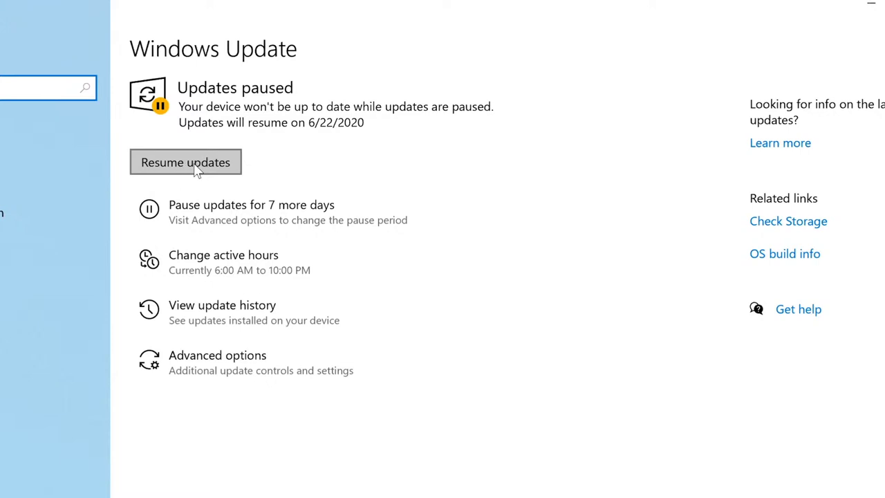
left_click(199, 169)
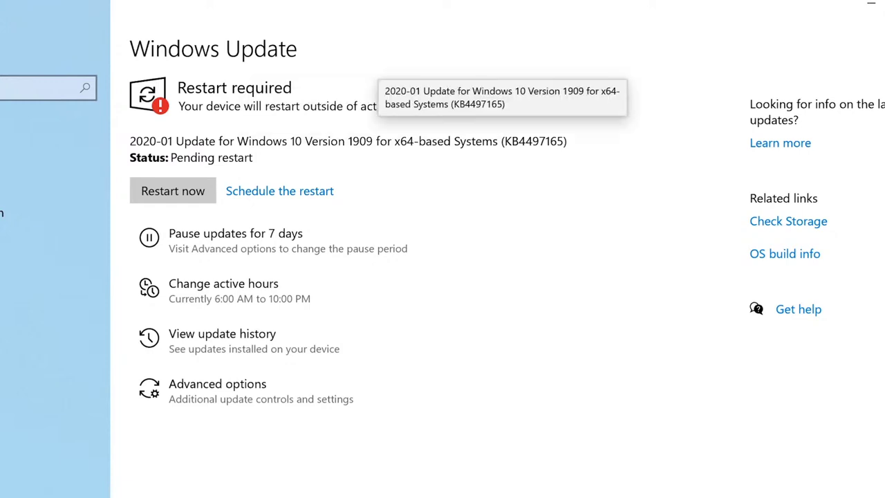
left_click_drag(503, 141, 605, 141)
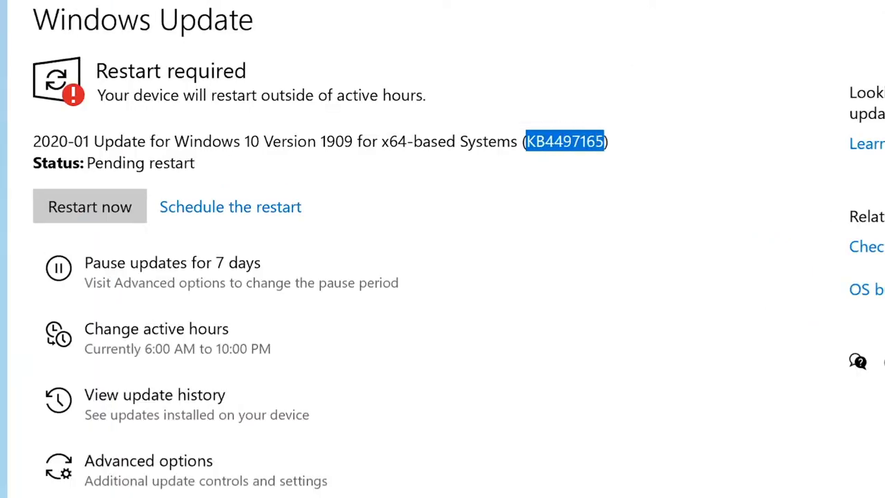
Step: Copy the selected KB4497165 number through the right-click menu
right_click(574, 141)
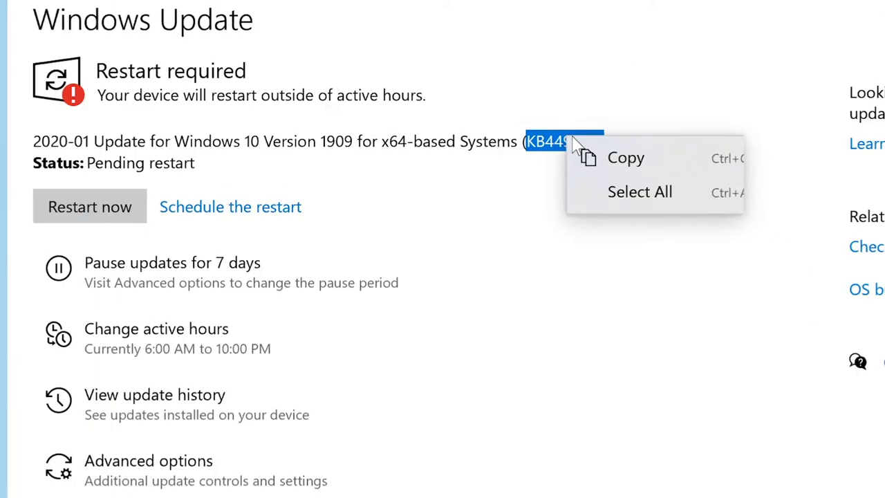
left_click(628, 172)
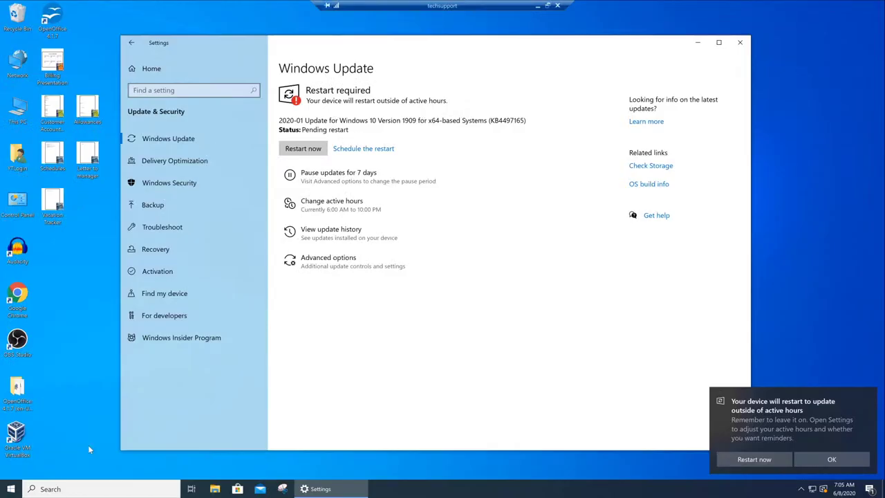
left_click(110, 488)
type("win")
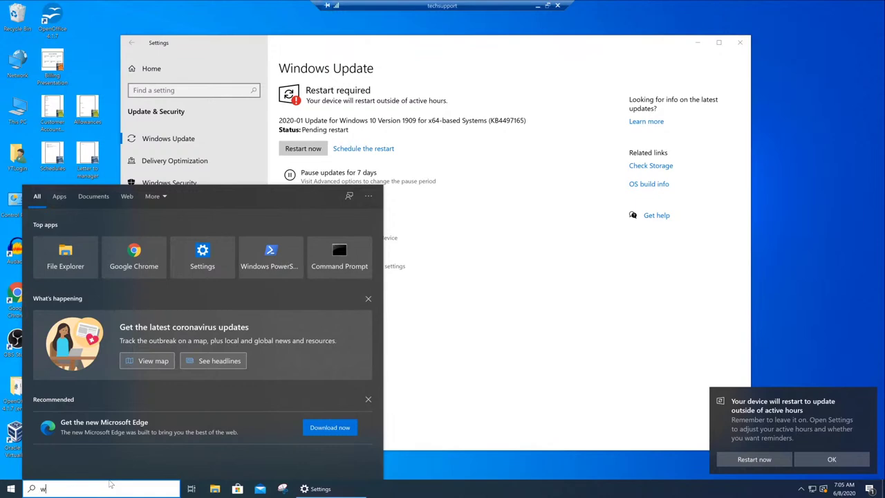
type("ver")
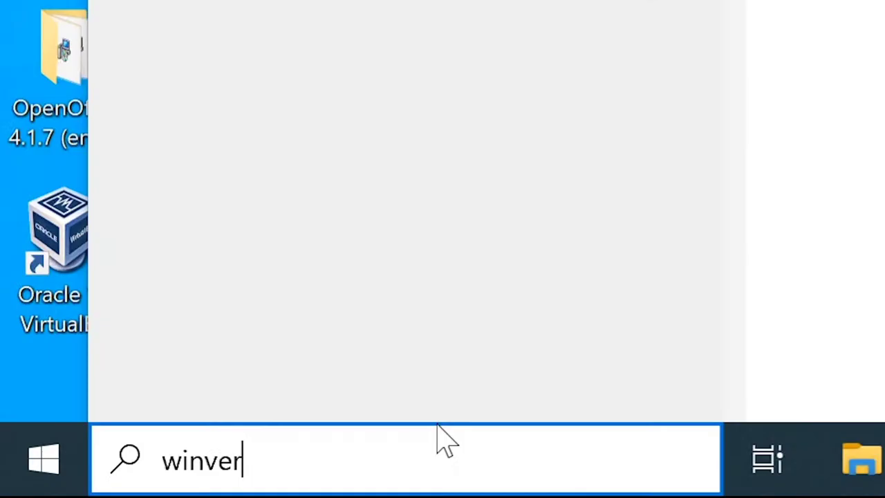
key("Return")
left_click_drag(47, 21, 462, 146)
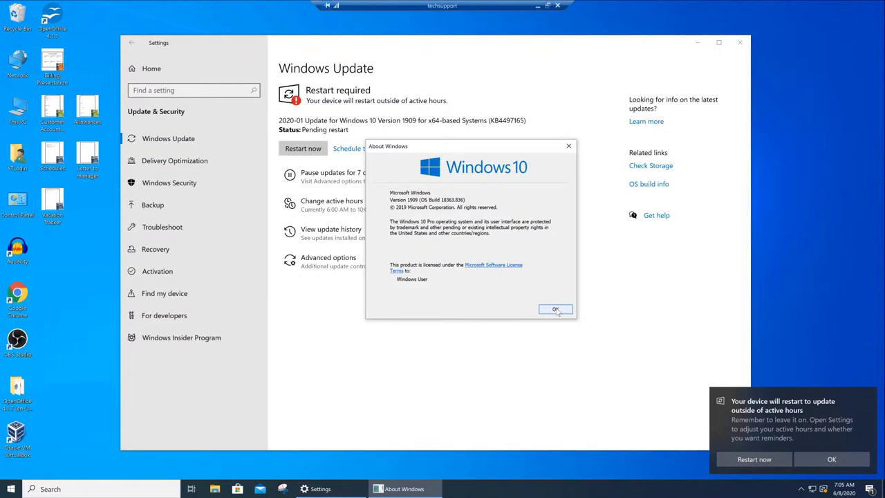
left_click(558, 313)
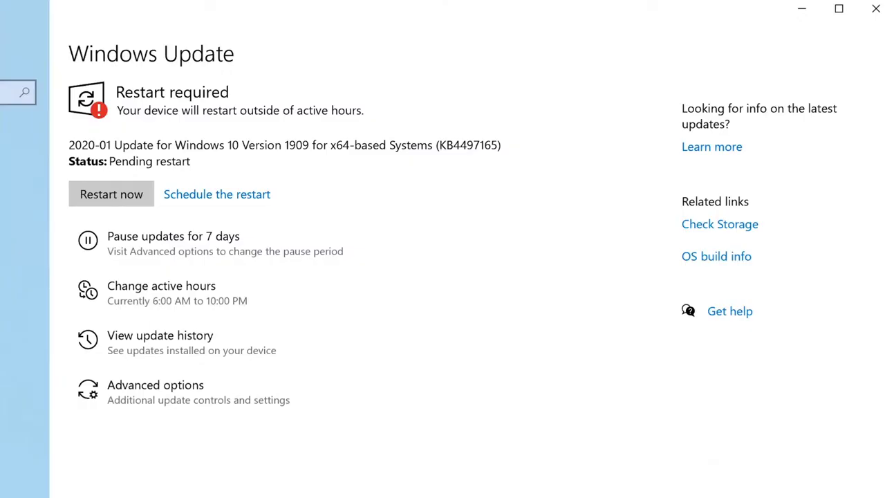
left_click_drag(437, 145, 492, 146)
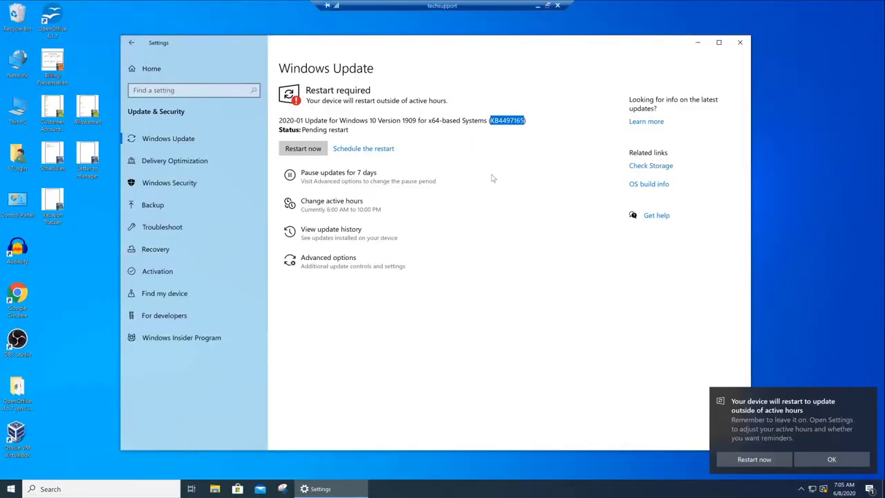
left_click(434, 241)
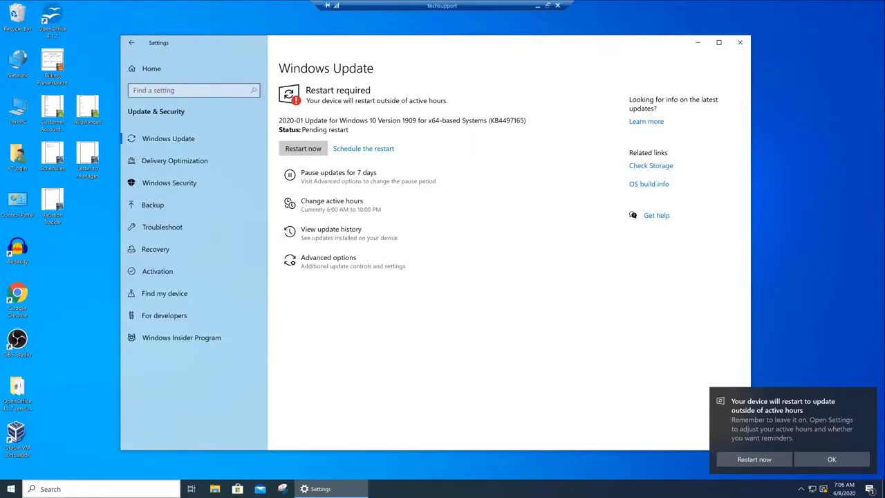
Step: Launch Microsoft Edge from Windows search, then widen and reposition its window
left_click(6, 297)
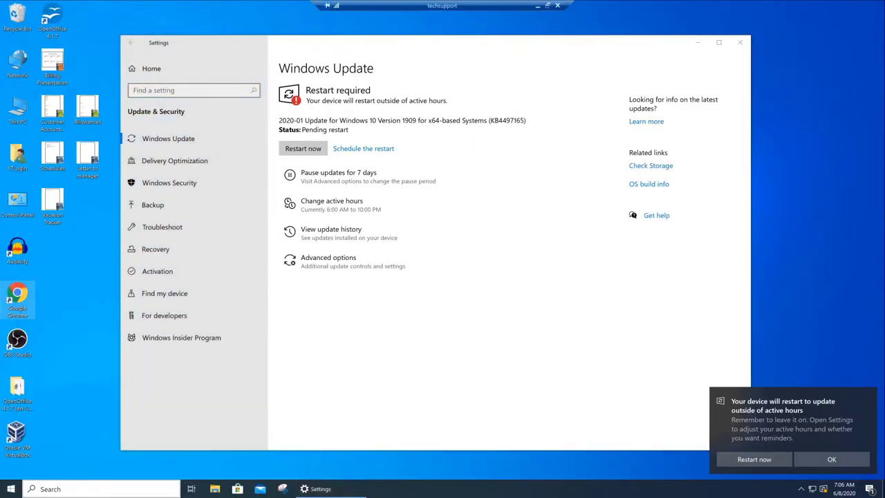
left_click(56, 489)
type("edge")
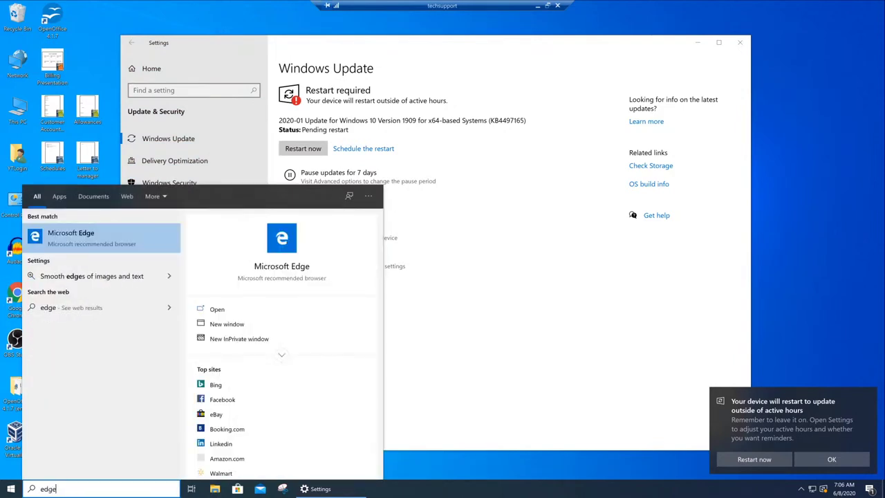
key("Return")
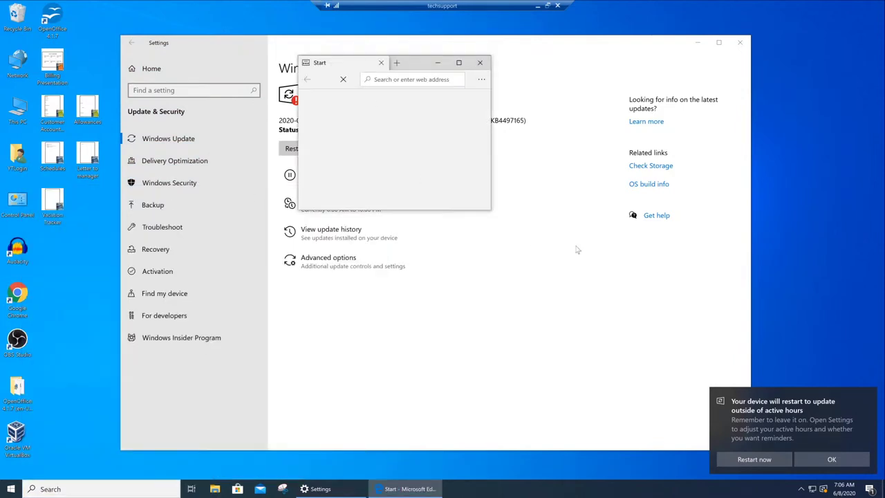
left_click_drag(489, 209, 753, 381)
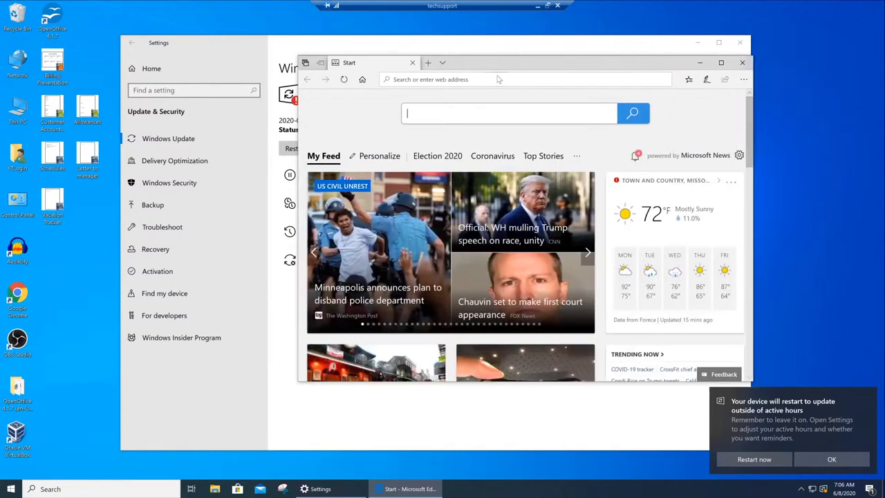
left_click_drag(499, 61, 427, 71)
Step: Go to google.com, dismiss the default-browser banner, and reload after the connection error
type("g")
key("Return")
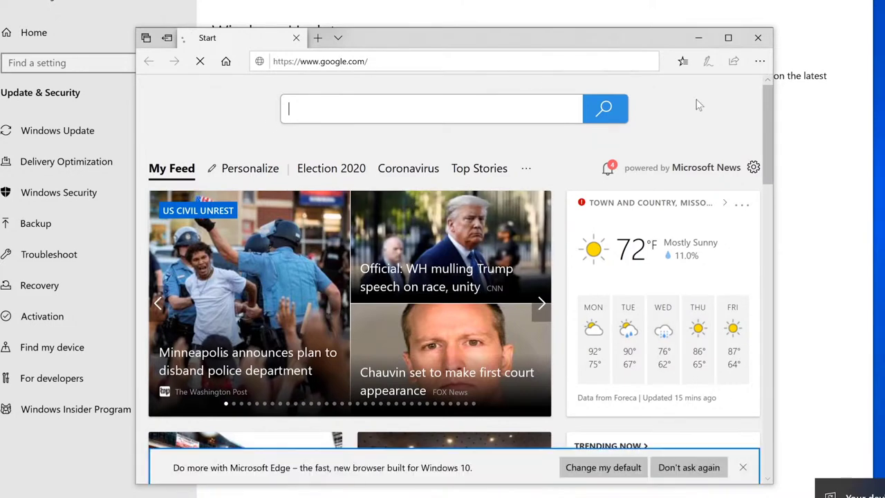
left_click_drag(766, 109, 779, 99)
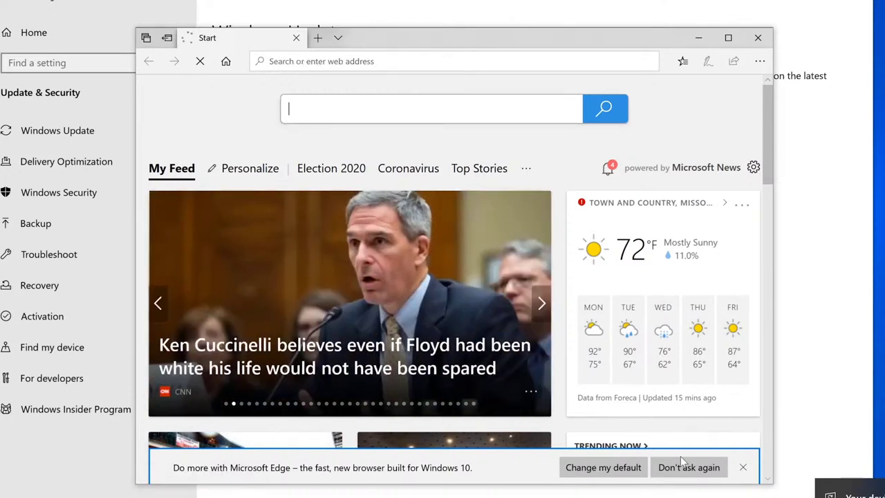
left_click(743, 467)
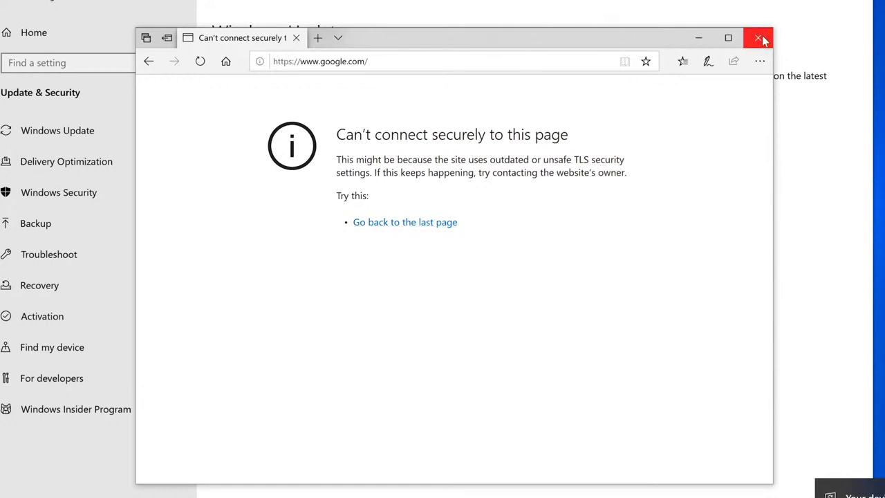
key("F5")
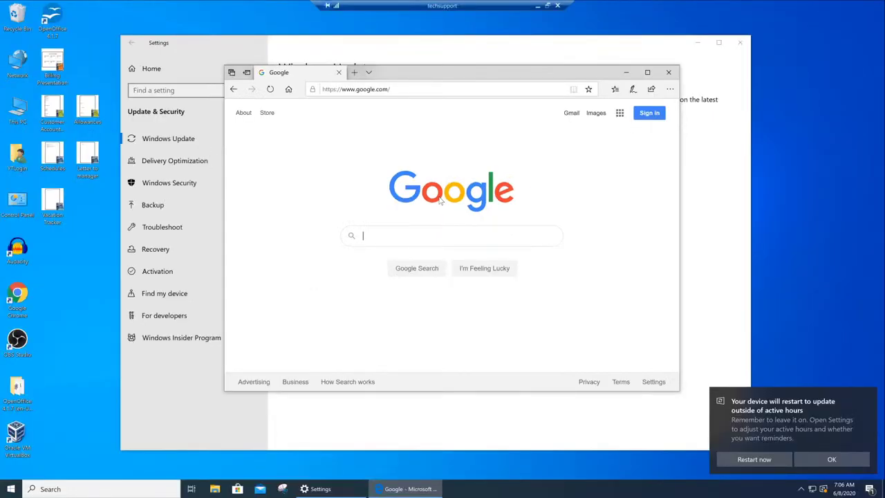
Step: Search Google for the pasted KB4497165 and shift the browser window to check Windows Update
type("KB4497165")
key("Return")
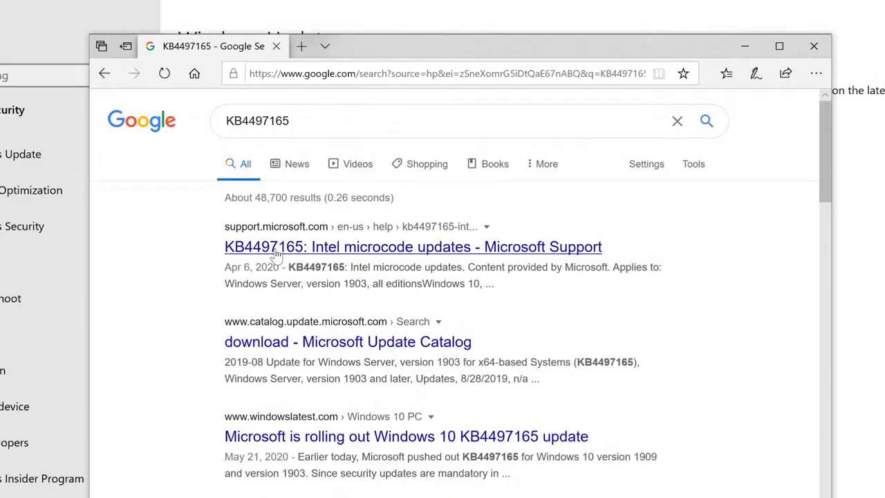
left_click_drag(504, 53, 476, 172)
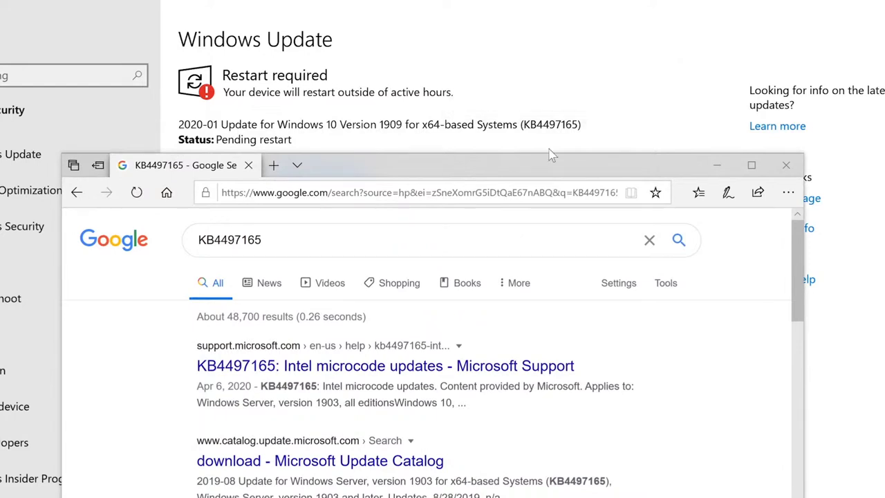
left_click_drag(547, 163, 555, 124)
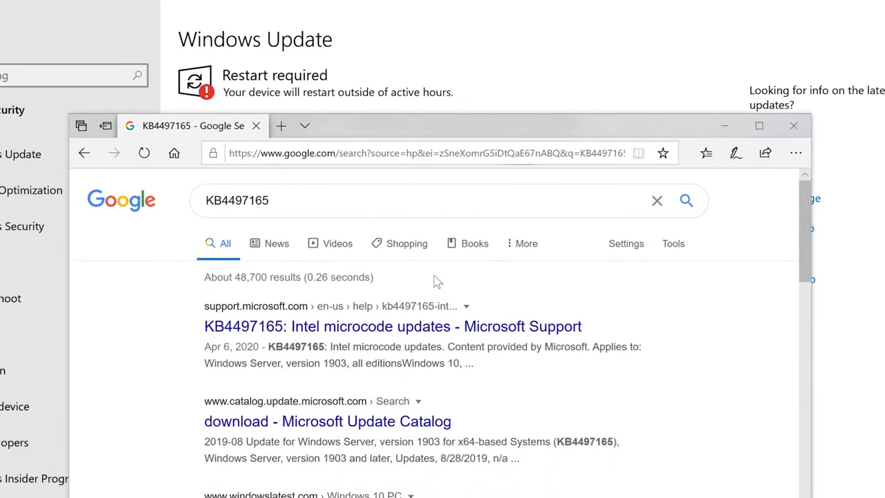
Step: Open the Microsoft Support KB4497165 article and move the browser window up and enlarge it
left_click(382, 332)
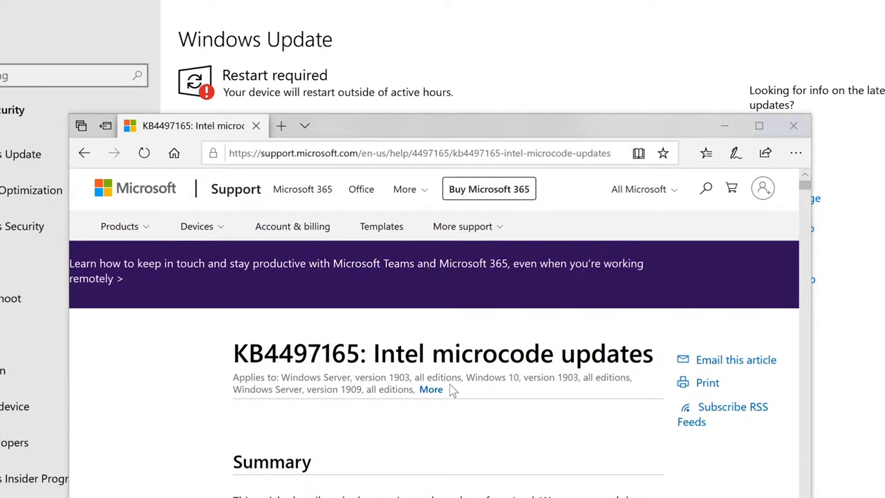
scroll(453, 391, "down", 1)
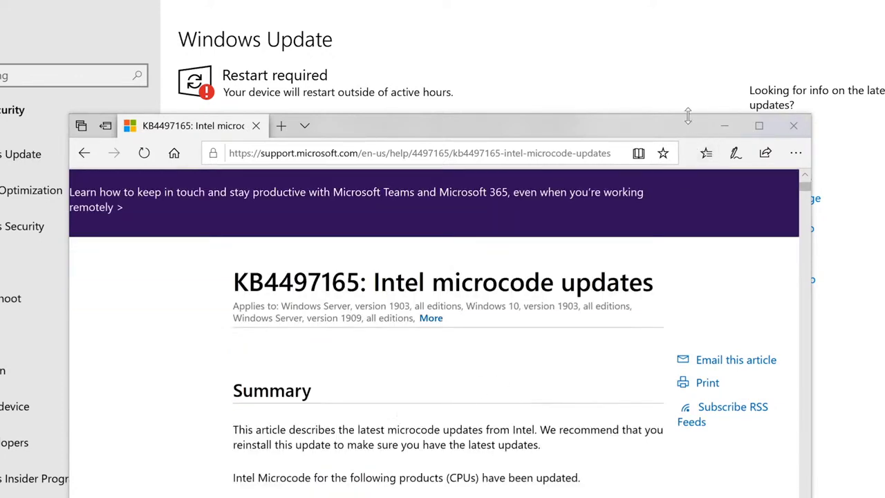
left_click_drag(676, 124, 676, 0)
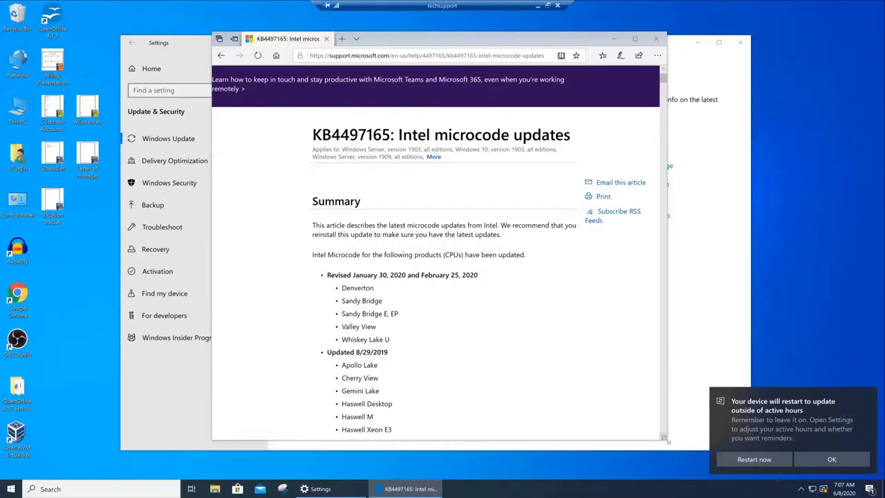
left_click_drag(664, 439, 705, 448)
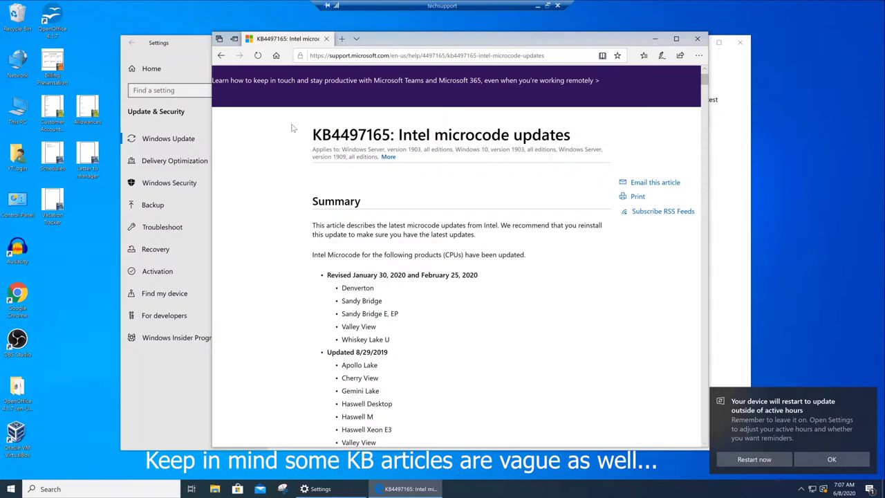
Step: Highlight the KB4497165 title and Applies to entries, then expand the full list of Windows versions
left_click_drag(312, 135, 569, 136)
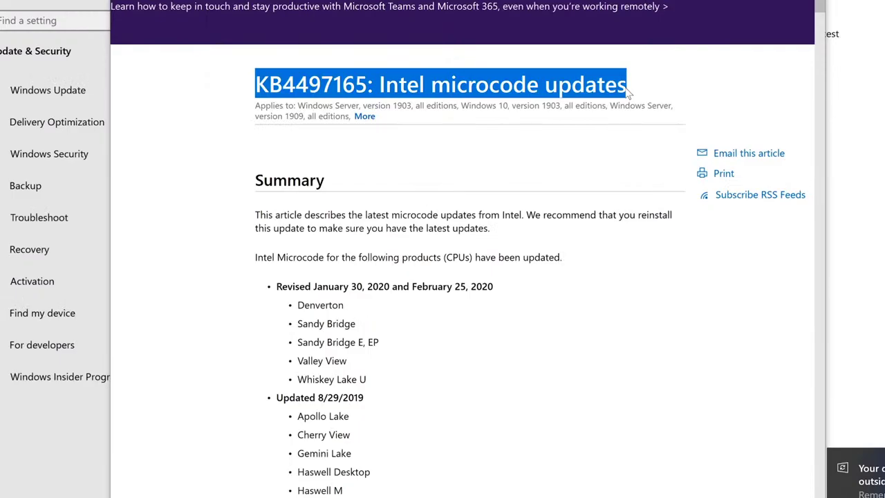
left_click(252, 109)
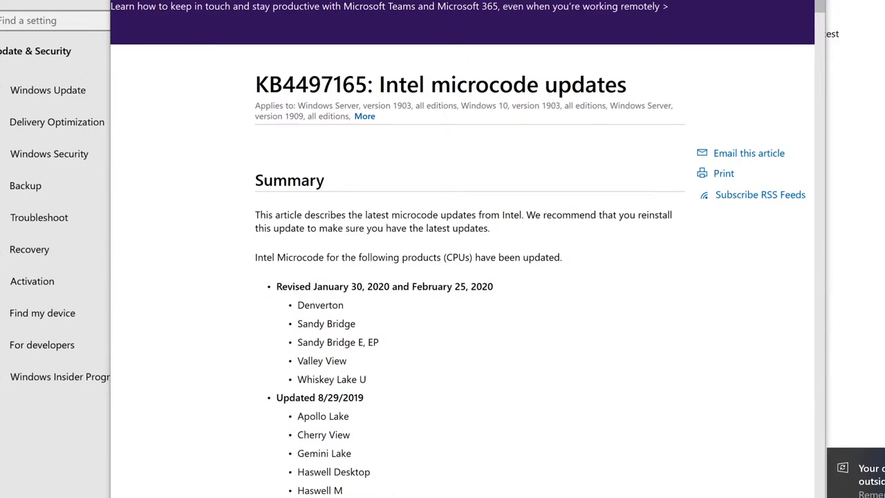
left_click_drag(255, 111, 357, 111)
left_click(356, 111)
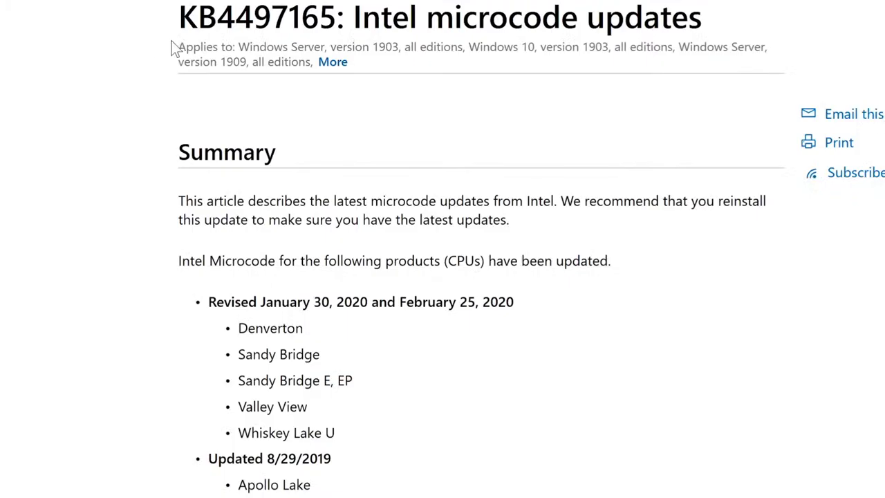
left_click_drag(178, 47, 553, 54)
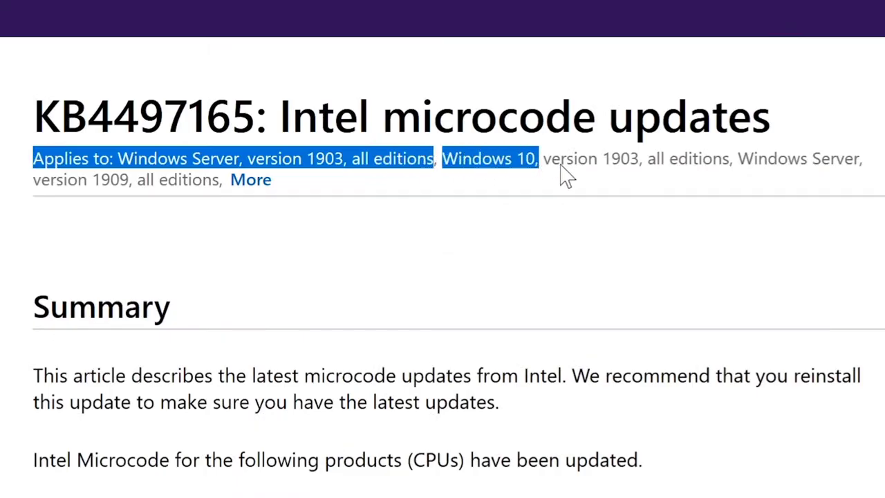
left_click_drag(566, 176, 130, 182)
left_click(130, 181)
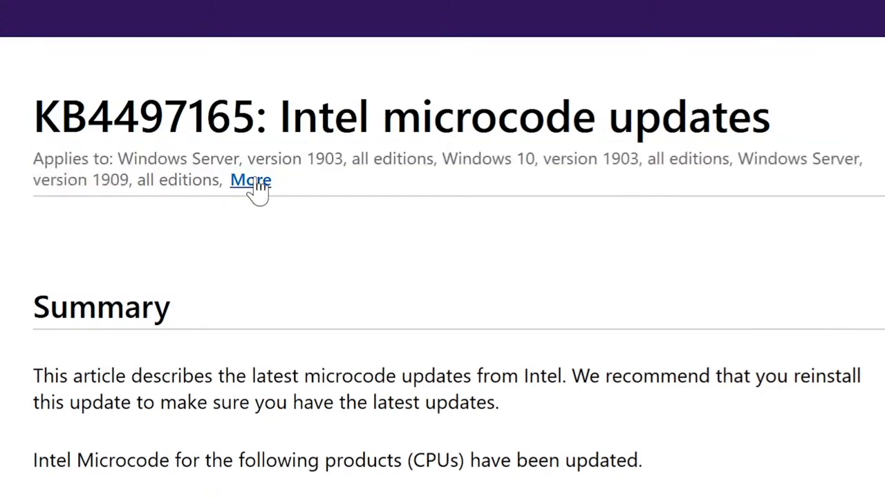
left_click(250, 181)
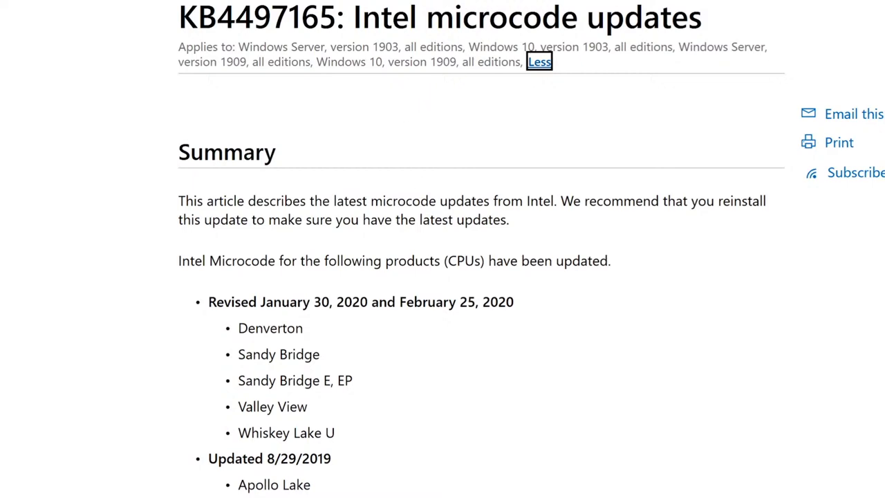
Step: Highlight the updated Intel products sentence and the five processors from Denverton to Whiskey Lake U
scroll(443, 276, "down", 2)
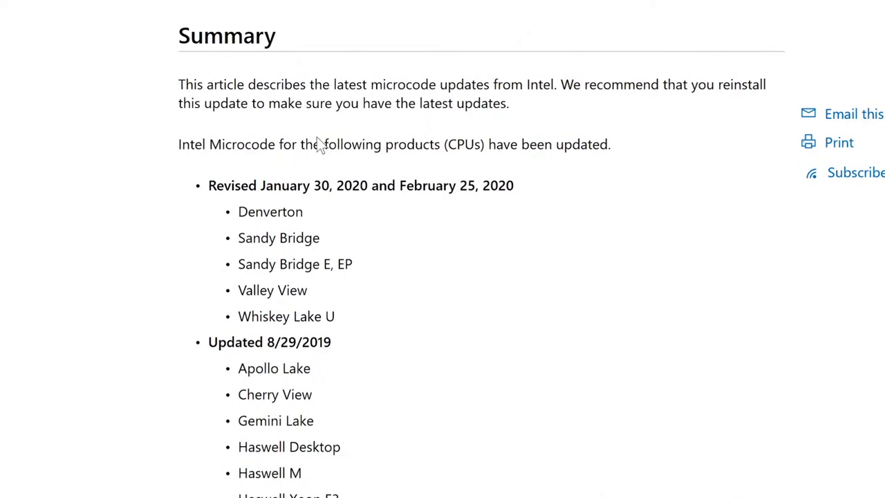
left_click_drag(178, 144, 612, 155)
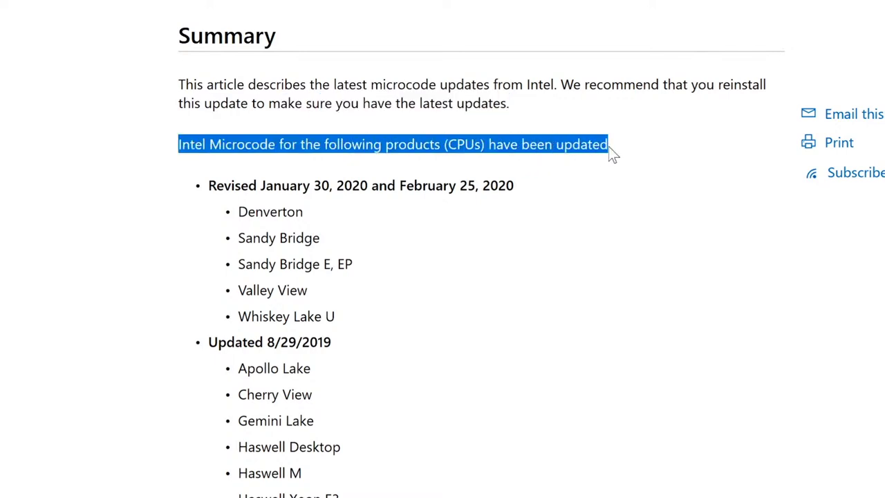
left_click(213, 213)
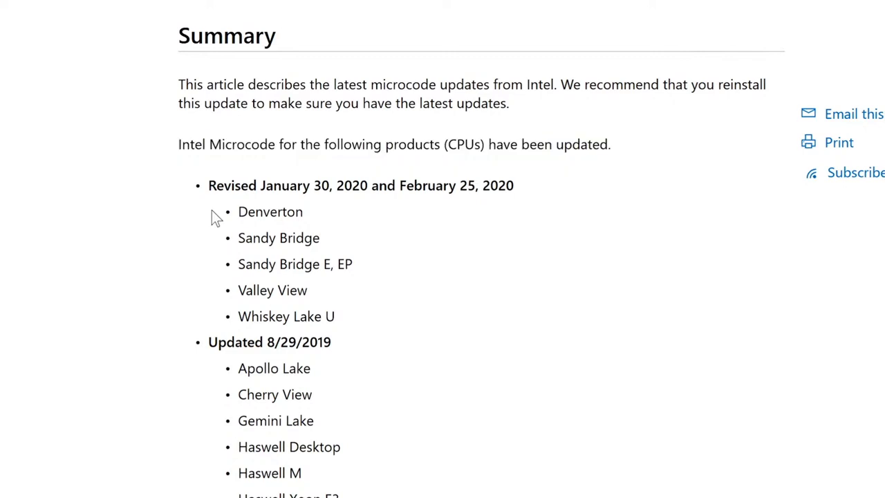
left_click_drag(237, 212, 344, 324)
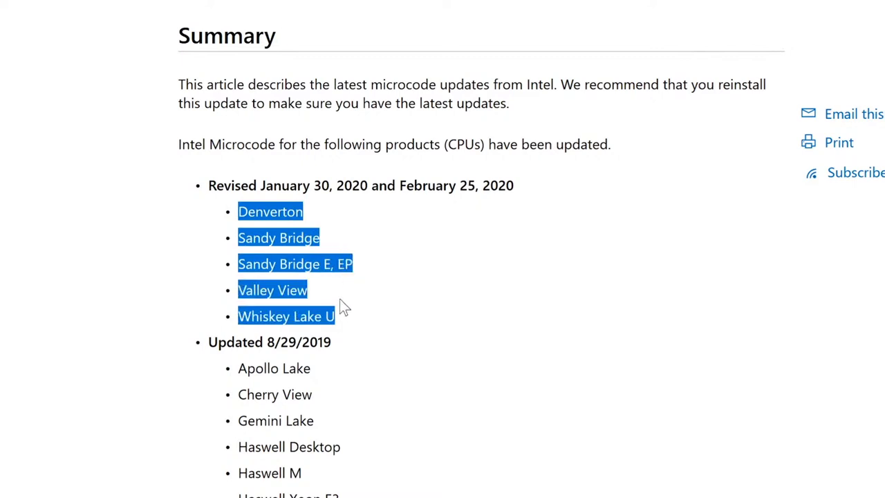
left_click(339, 300)
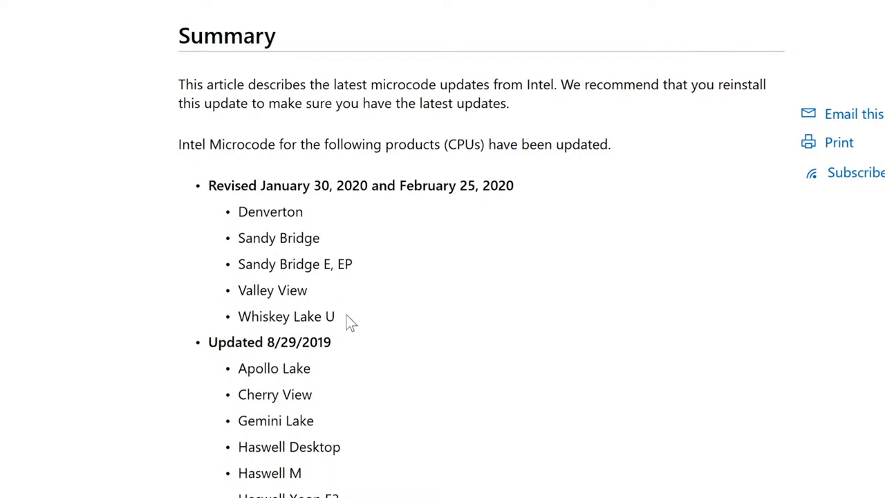
Step: Scroll through the opening part of the KB4497165 support article
scroll(349, 322, "down", 2)
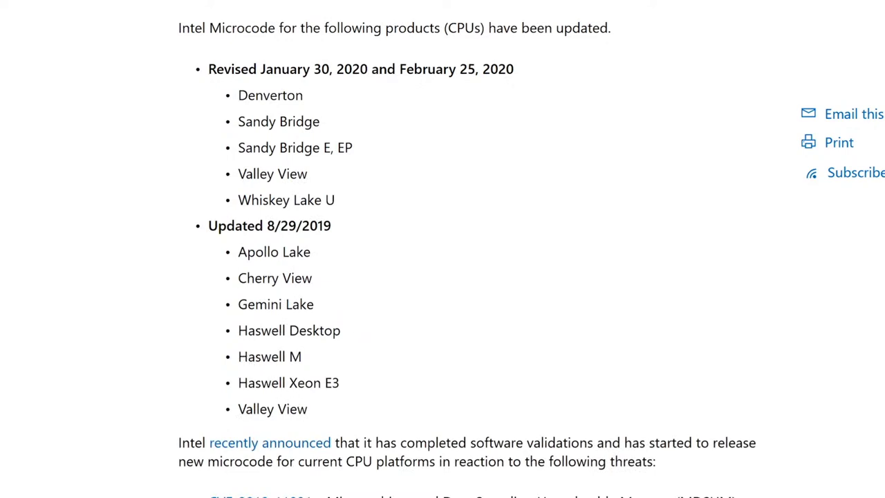
scroll(297, 389, "down", 2)
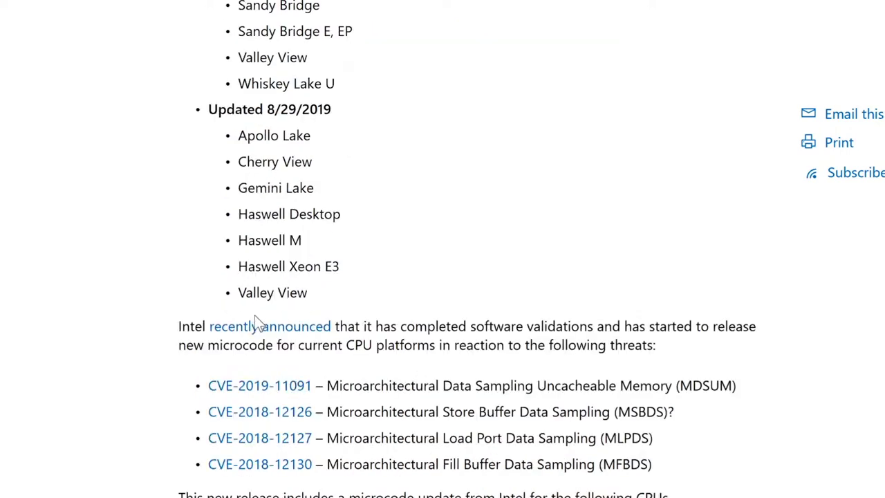
scroll(270, 329, "down", 6)
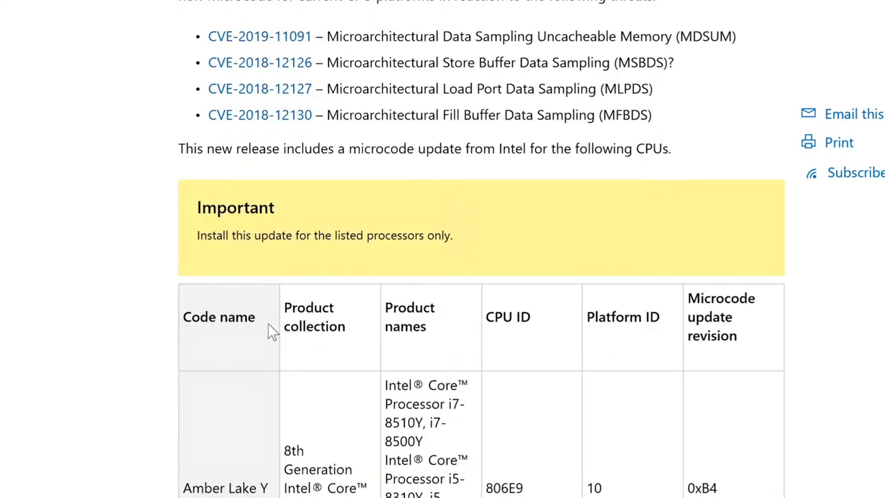
scroll(270, 330, "down", 2)
scroll(377, 272, "up", 4)
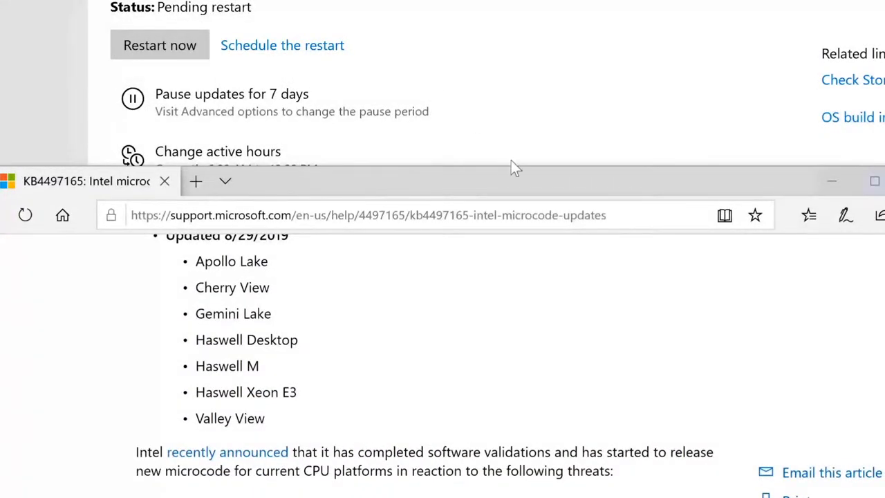
Step: Move the article over Settings and read down to 'How to obtain and install the update'
left_click_drag(502, 182, 492, 31)
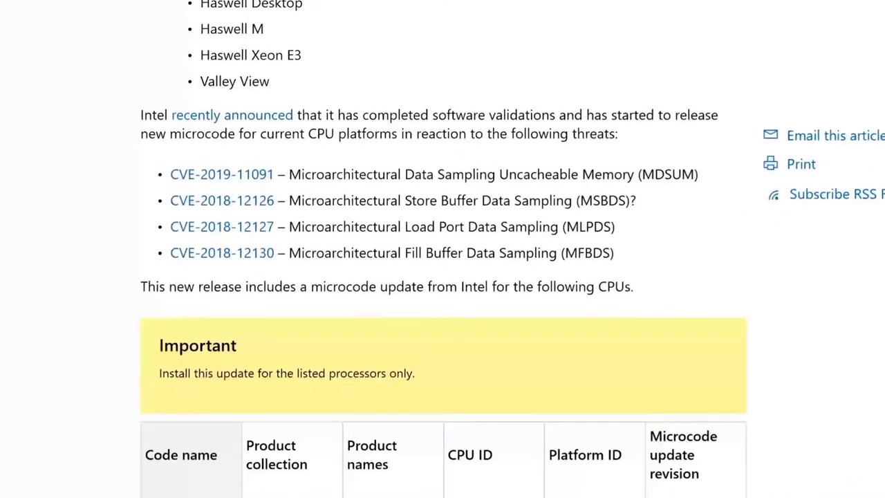
scroll(513, 165, "down", 3)
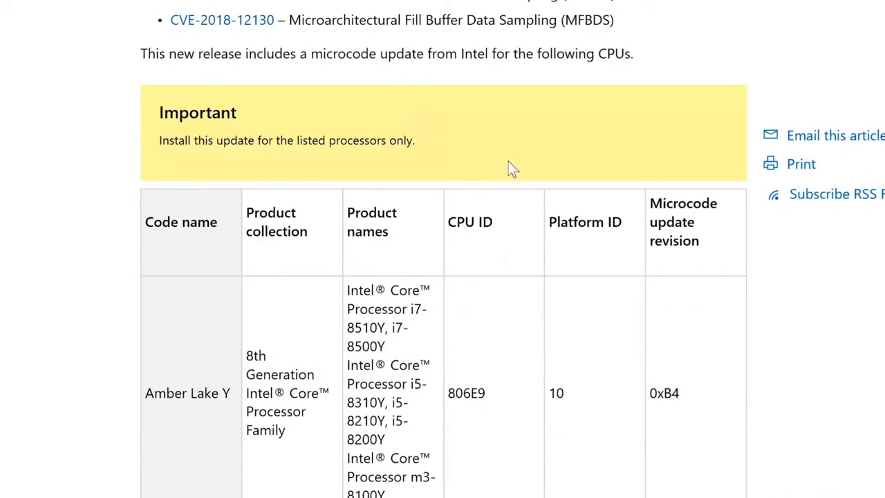
scroll(542, 262, "down", 2)
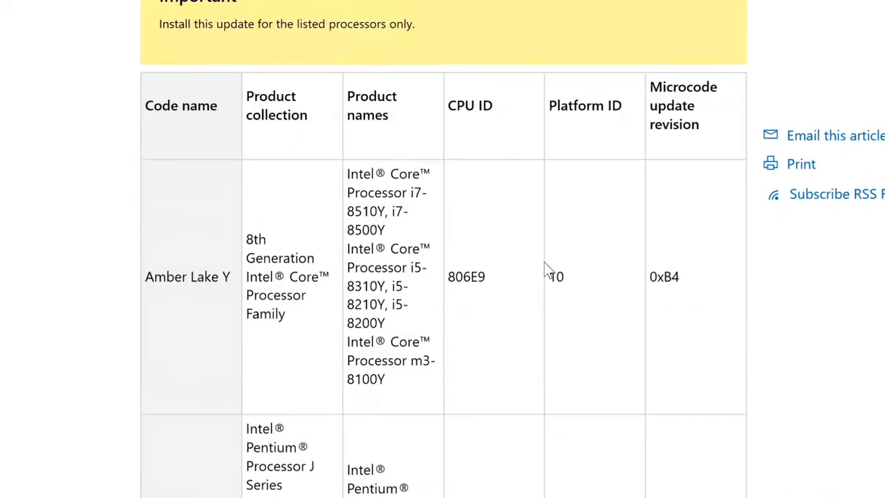
scroll(540, 262, "down", 4)
scroll(536, 257, "down", 10)
scroll(516, 228, "down", 15)
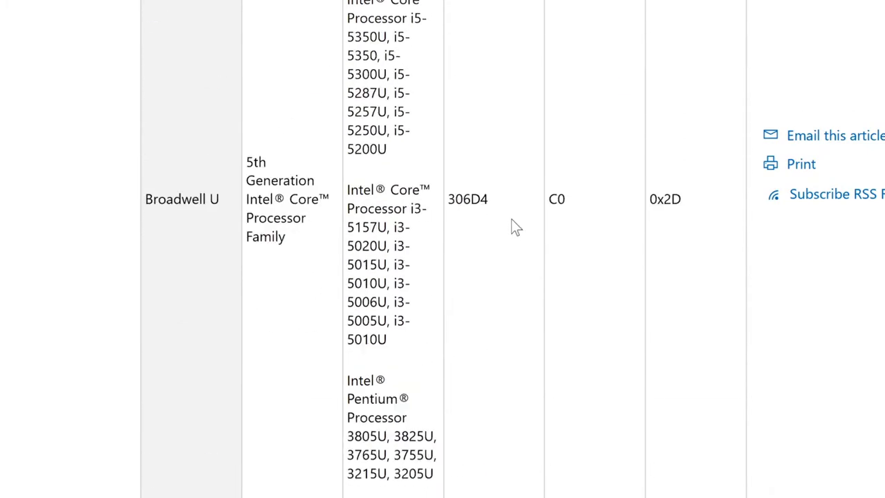
scroll(505, 220, "down", 7)
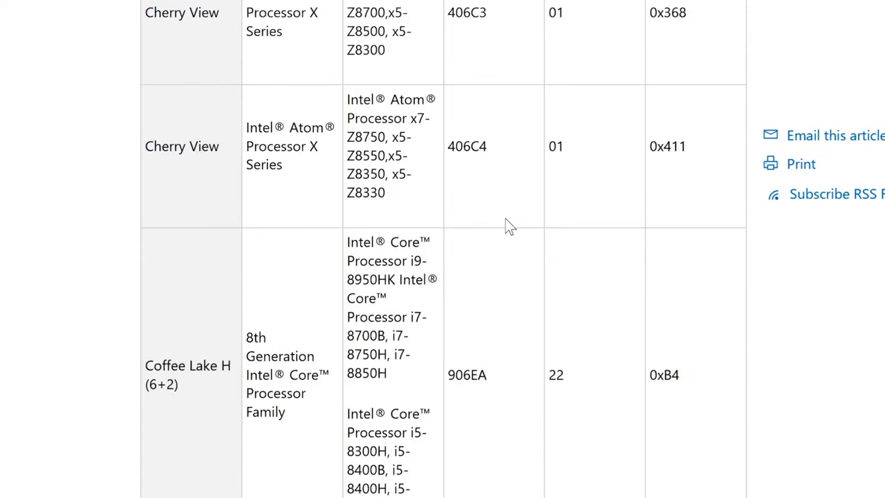
scroll(487, 212, "down", 15)
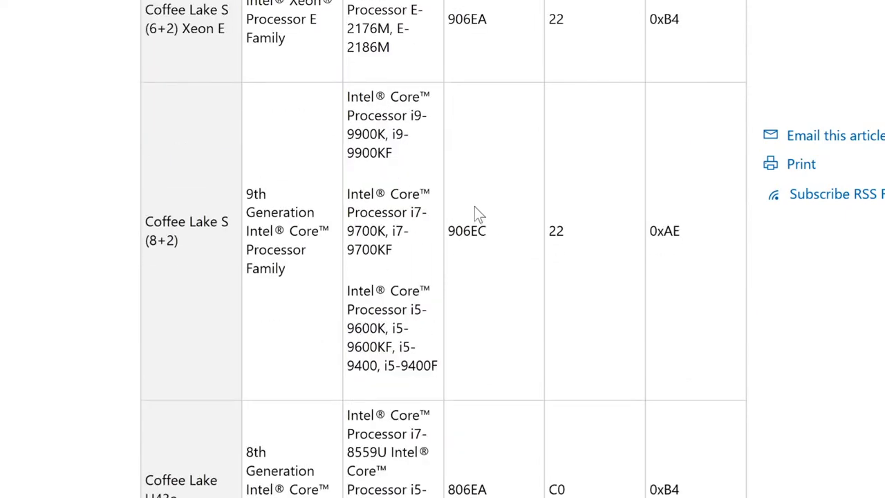
scroll(510, 212, "down", 15)
scroll(499, 212, "down", 20)
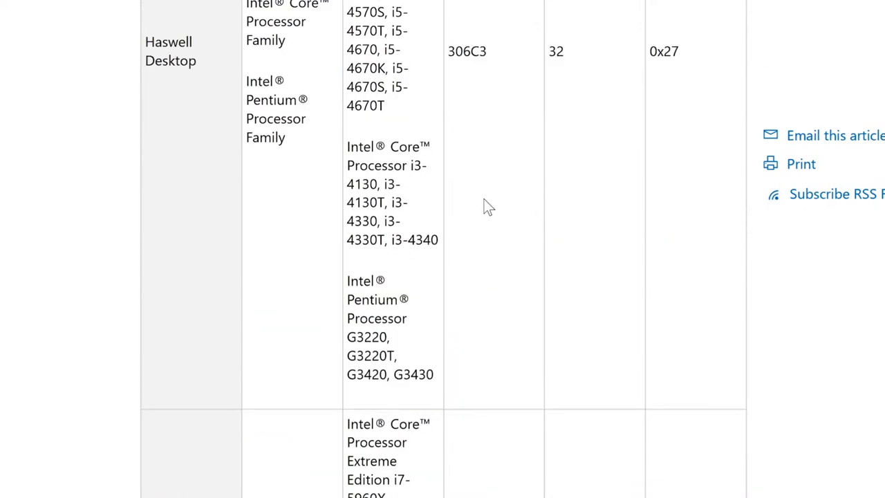
scroll(434, 157, "down", 20)
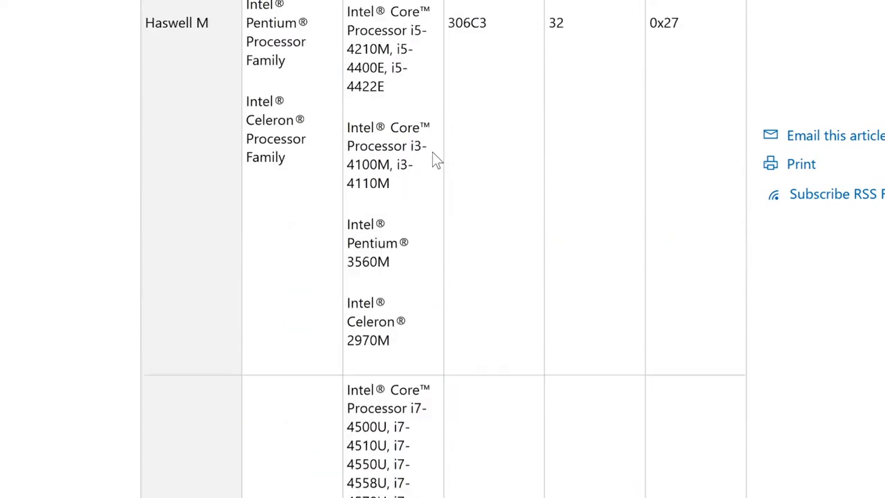
scroll(426, 161, "down", 15)
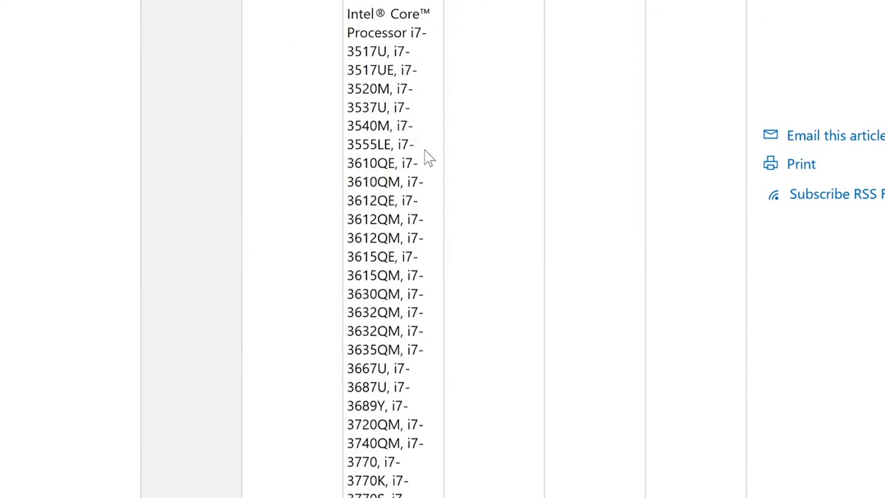
scroll(427, 157, "down", 20)
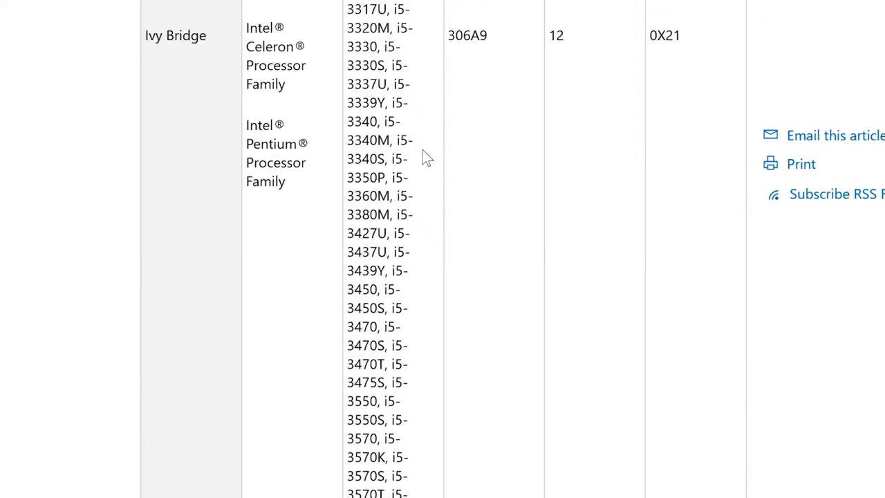
scroll(443, 157, "down", 3)
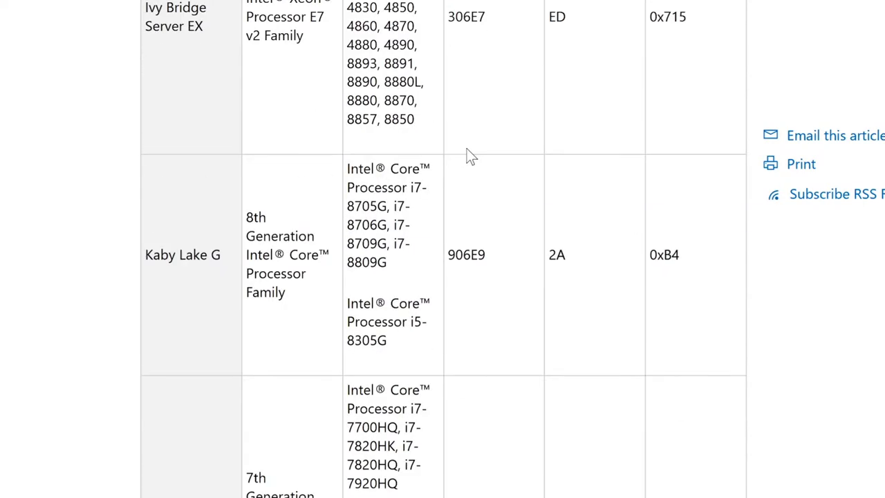
scroll(443, 249, "down", 20)
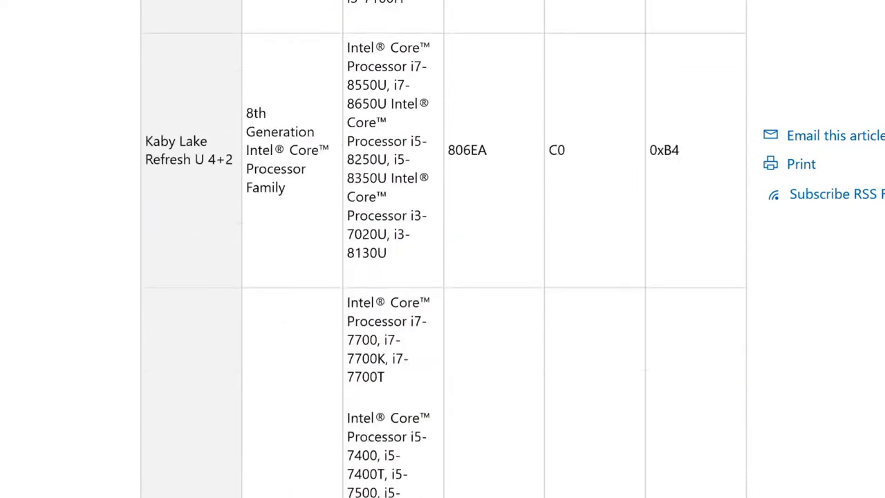
scroll(691, 338, "down", 10)
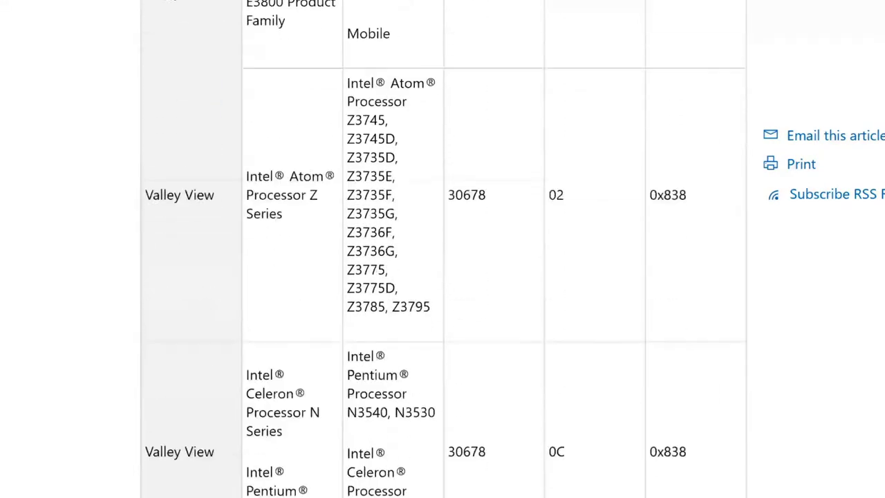
scroll(691, 338, "down", 5)
scroll(678, 325, "down", 10)
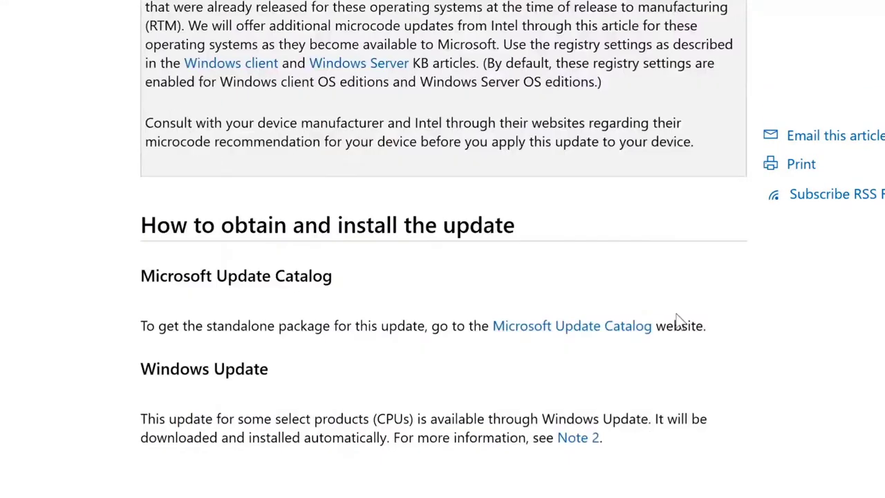
scroll(689, 307, "up", 3)
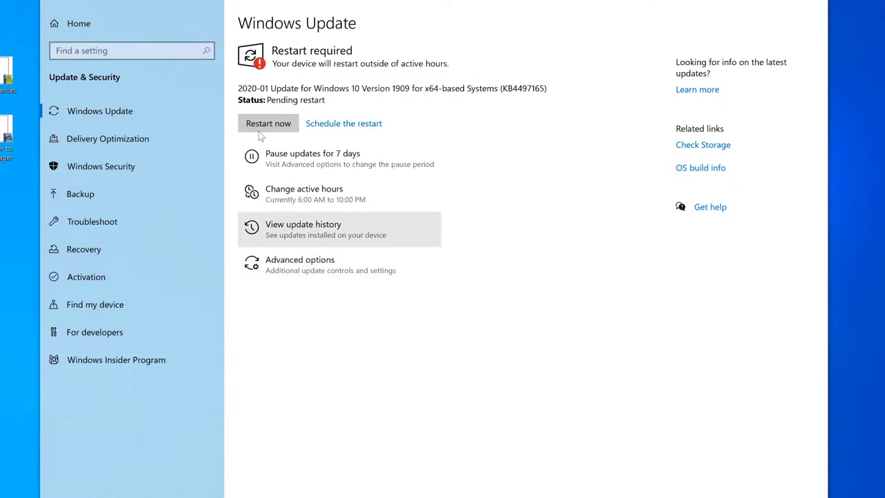
Step: Close Windows Settings after checking that KB4497165 is still pending restart
left_click(264, 128)
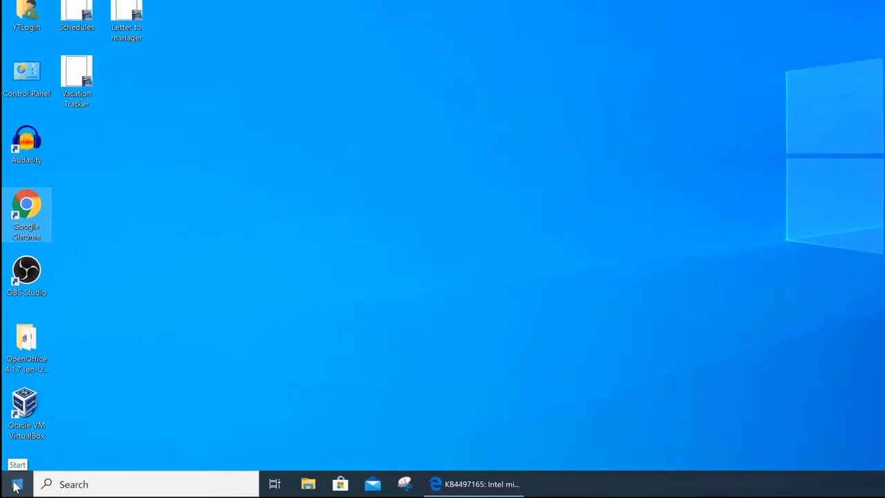
Step: Go from Start's Apps and Features to the classic Programs and Features list
right_click(18, 484)
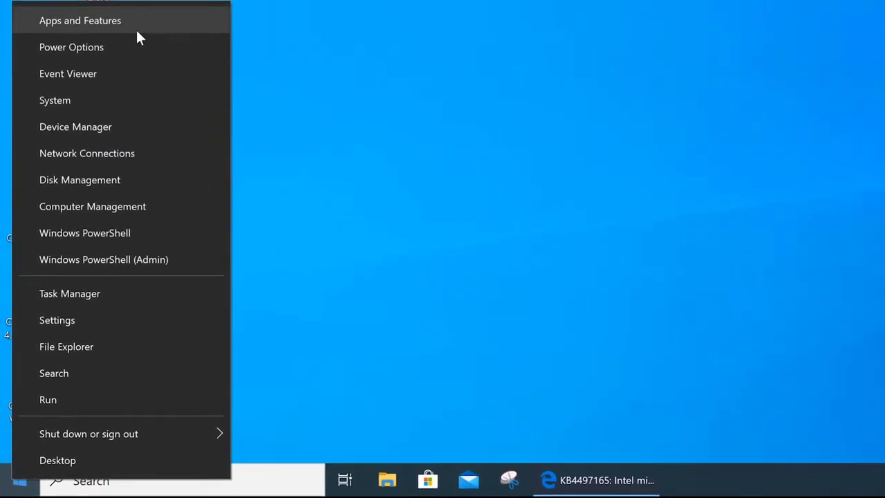
left_click(128, 48)
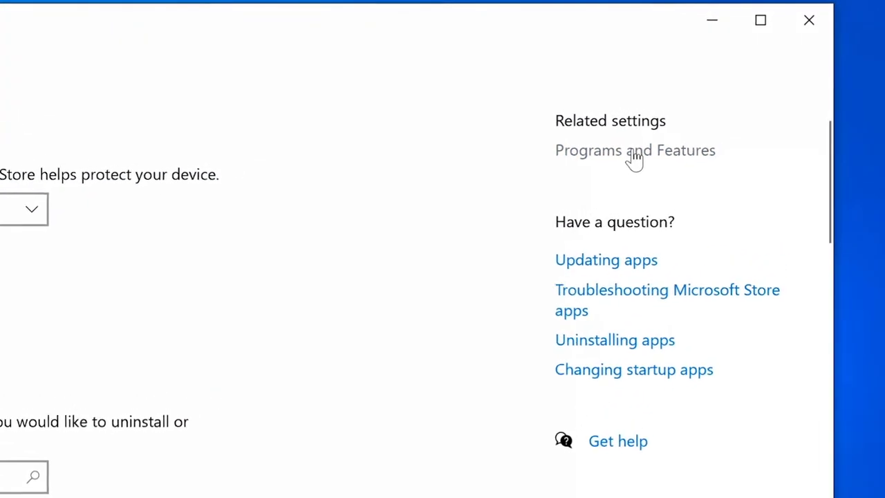
left_click(635, 150)
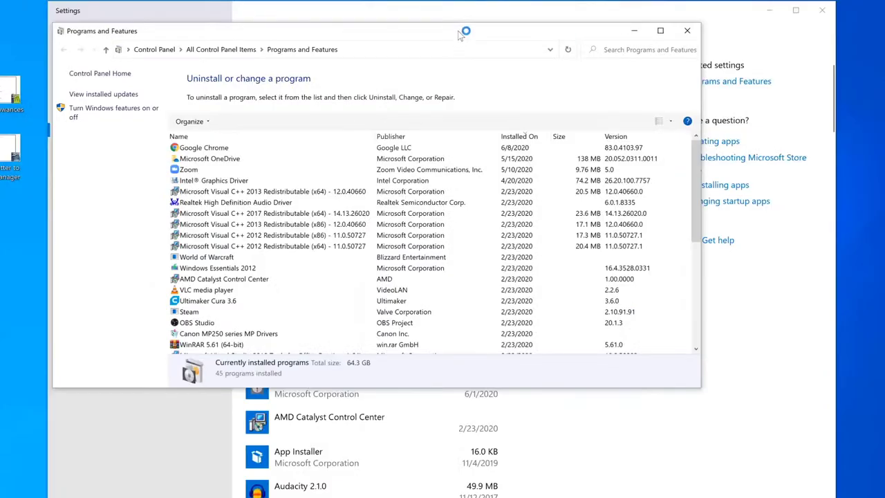
left_click_drag(460, 35, 511, 43)
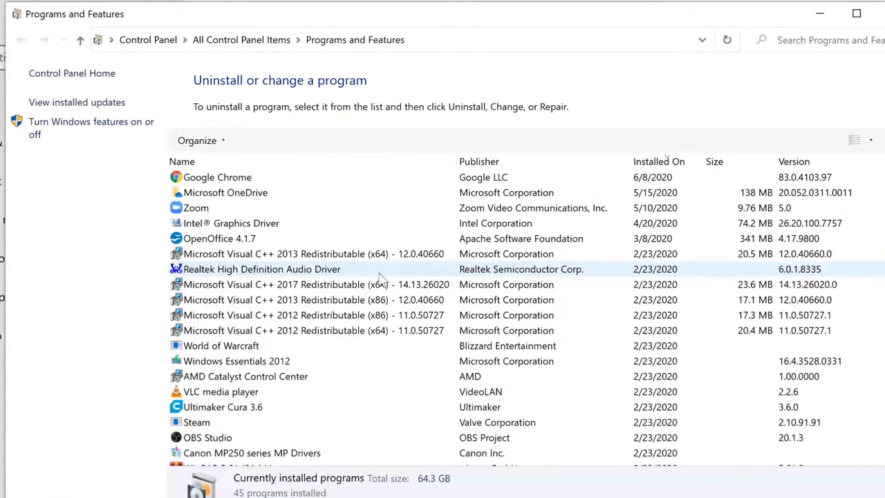
scroll(529, 242, "down", 4)
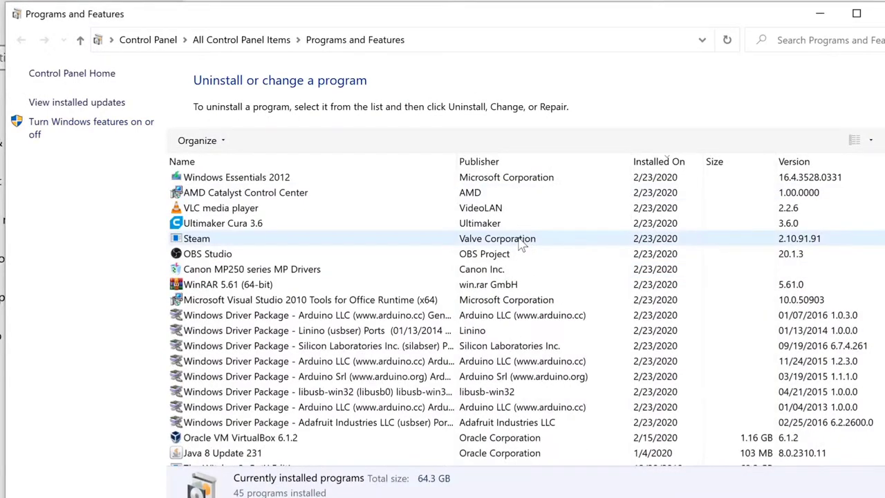
scroll(522, 242, "up", 4)
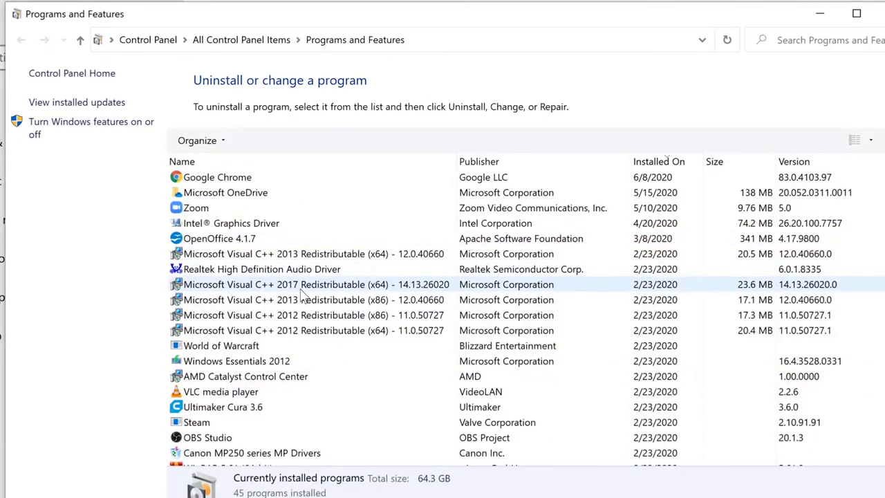
scroll(303, 295, "down", 5)
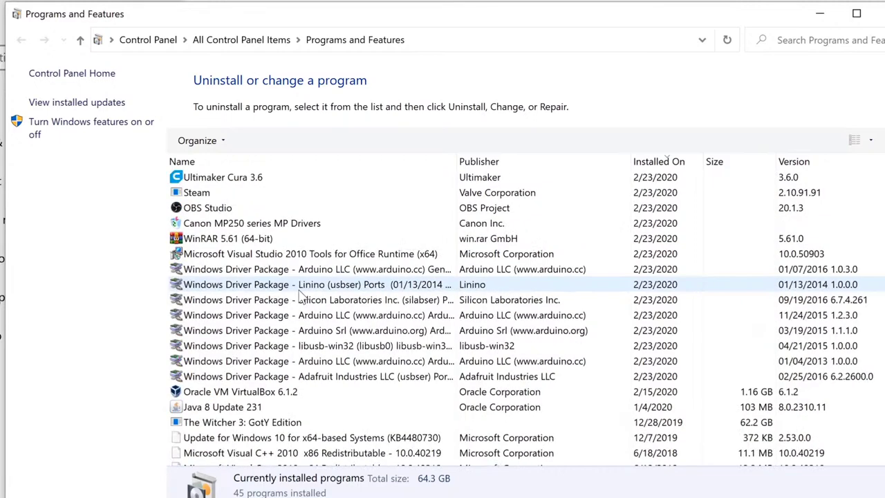
scroll(302, 295, "down", 3)
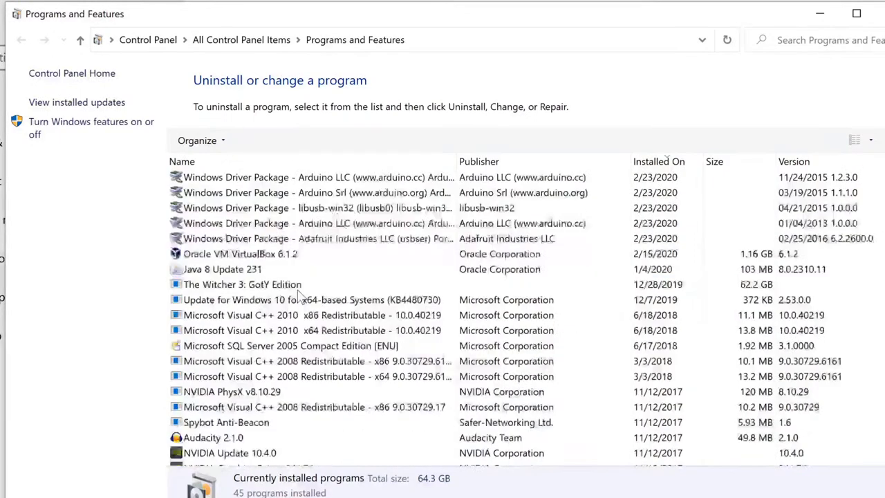
scroll(302, 296, "up", 2)
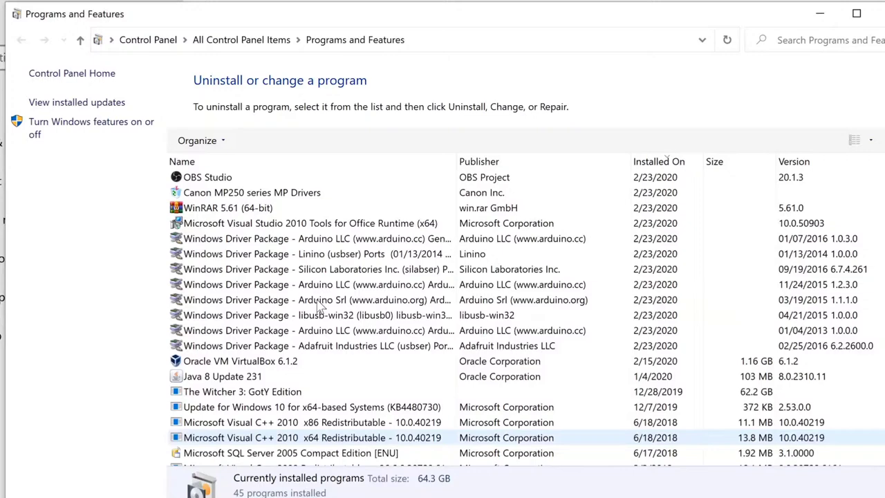
scroll(320, 307, "up", 6)
left_click(317, 284)
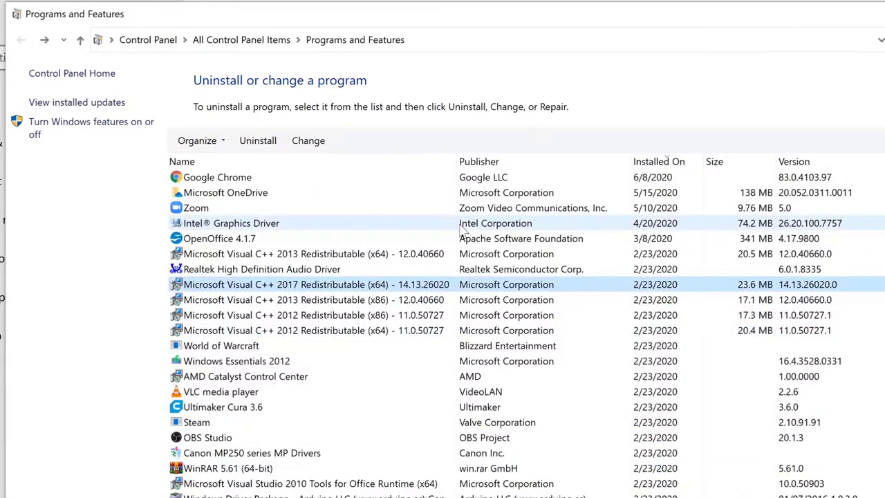
left_click(487, 230)
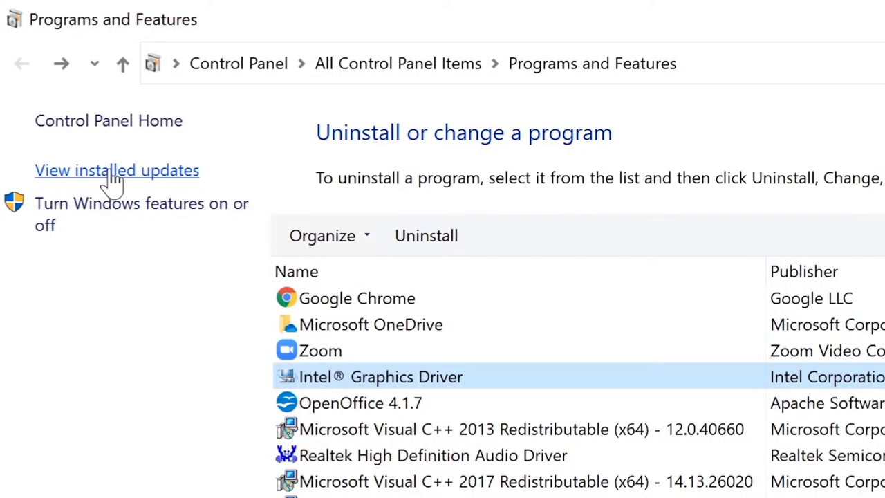
Step: Show installed updates with install dates visible and select Update for Microsoft Windows (KB4497165)
left_click(113, 173)
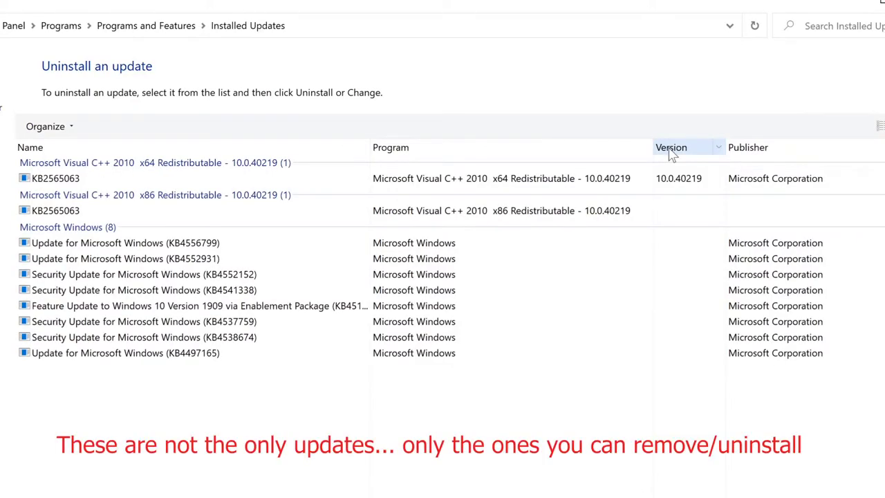
left_click_drag(653, 148, 557, 142)
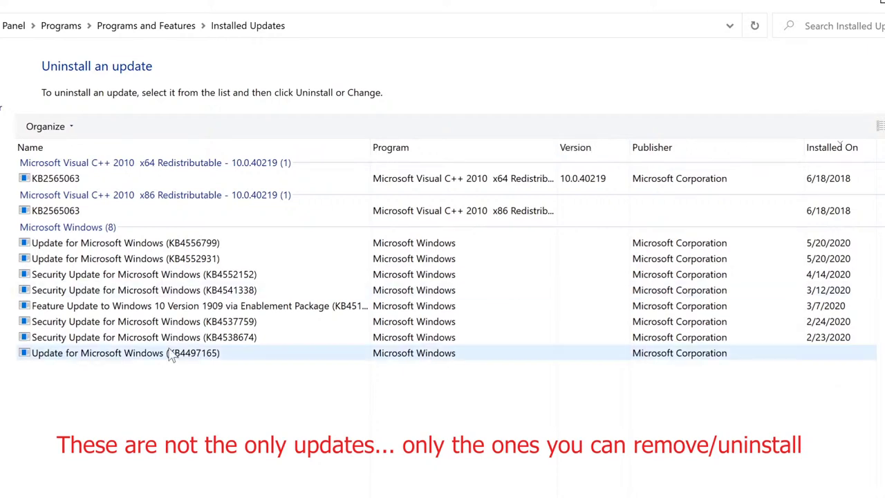
left_click(210, 366)
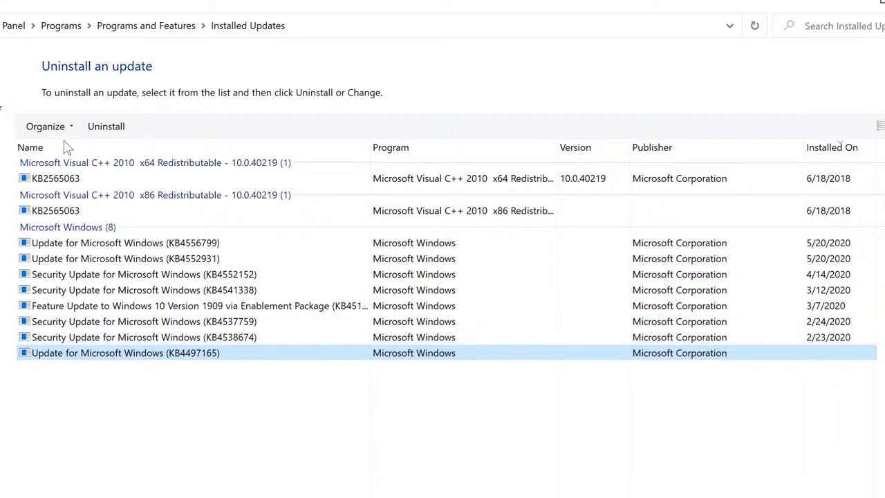
Step: Select KB2565063 under Microsoft Visual C++ 2010 x64 Redistributable
left_click(818, 187)
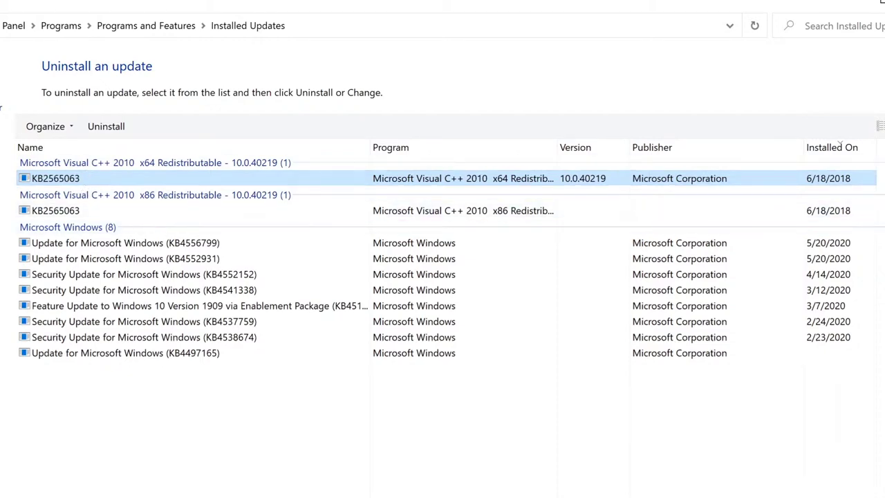
Step: Search Google in Edge for KB2565063, then select KB4556799 in Installed Updates
key("alt+Tab")
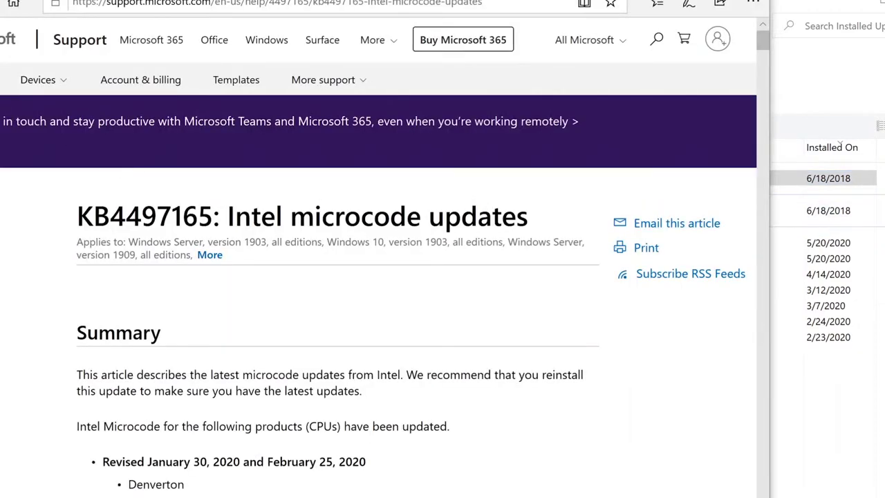
key("alt+Left")
left_click_drag(114, 51, 64, 53)
type("25")
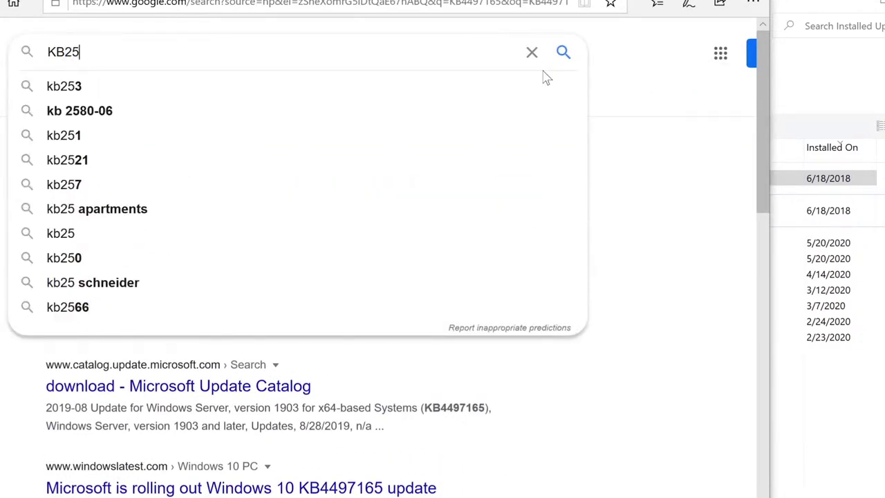
type("6")
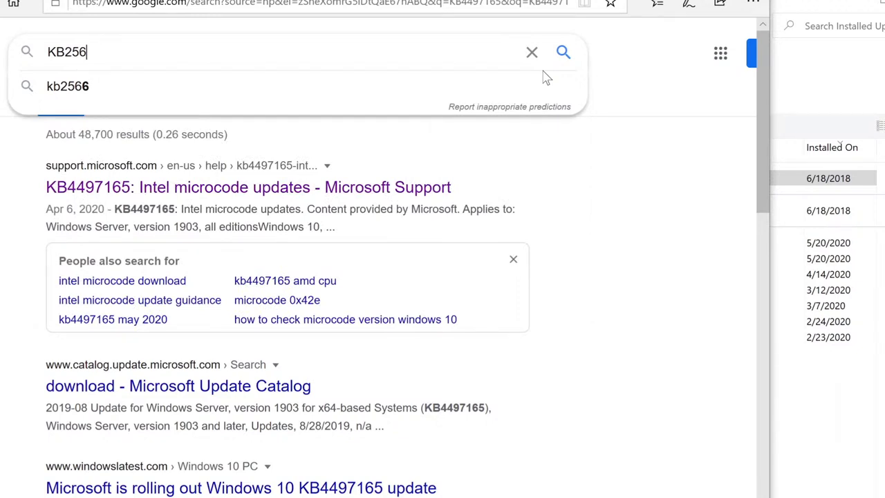
type("063")
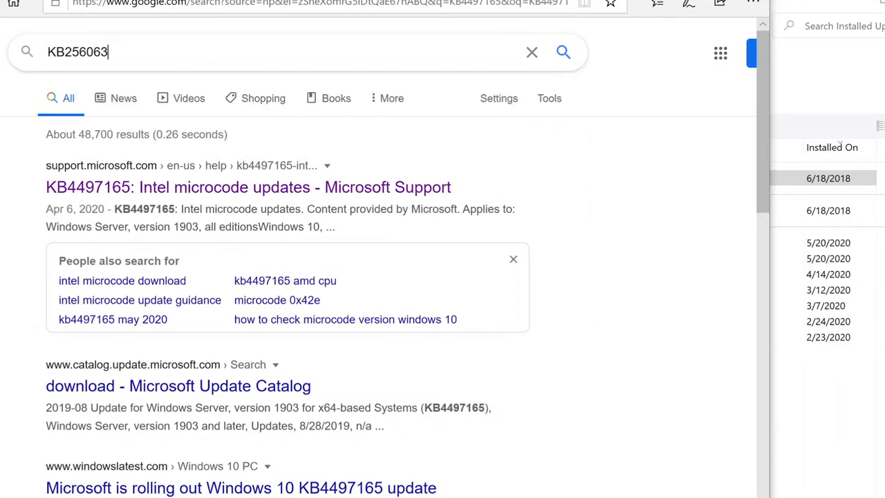
key("alt+Tab")
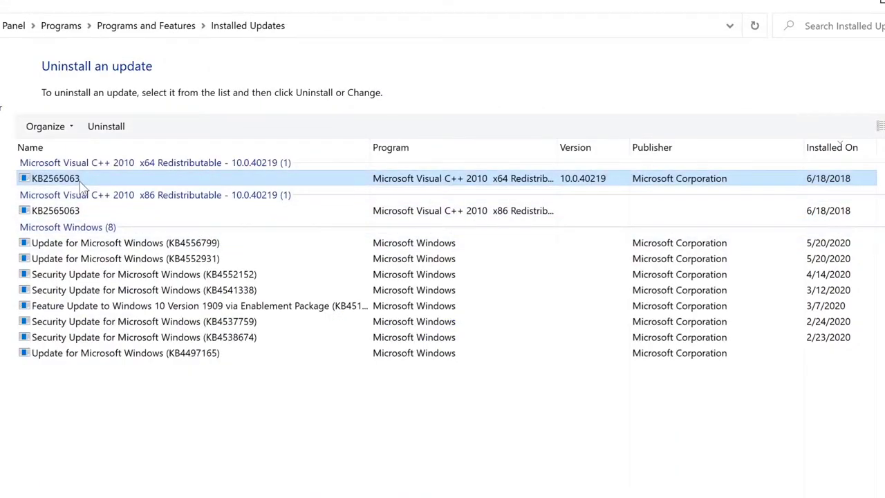
key("alt+Tab")
key("Left")
key("Left")
key("Left")
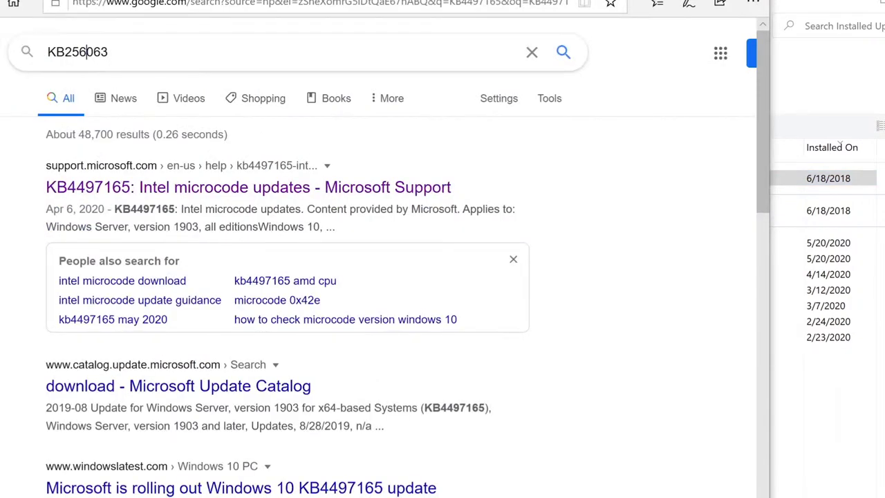
type("5")
key("Return")
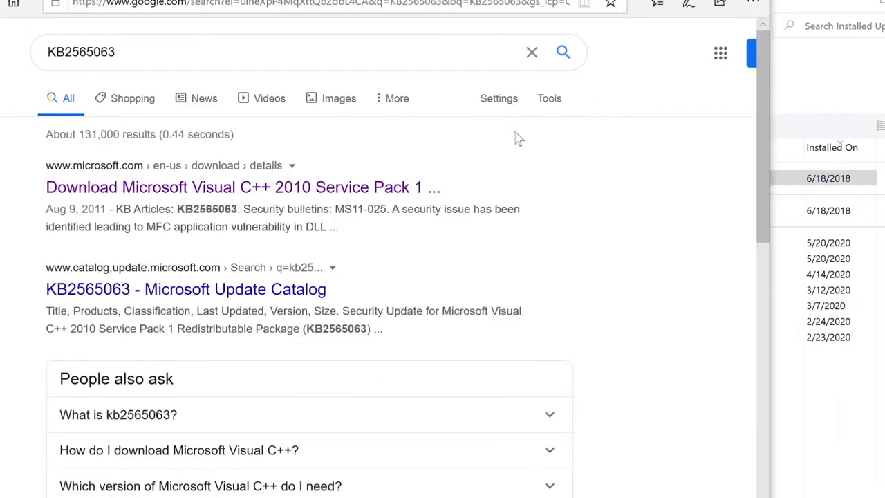
key("alt+Tab")
left_click(304, 235)
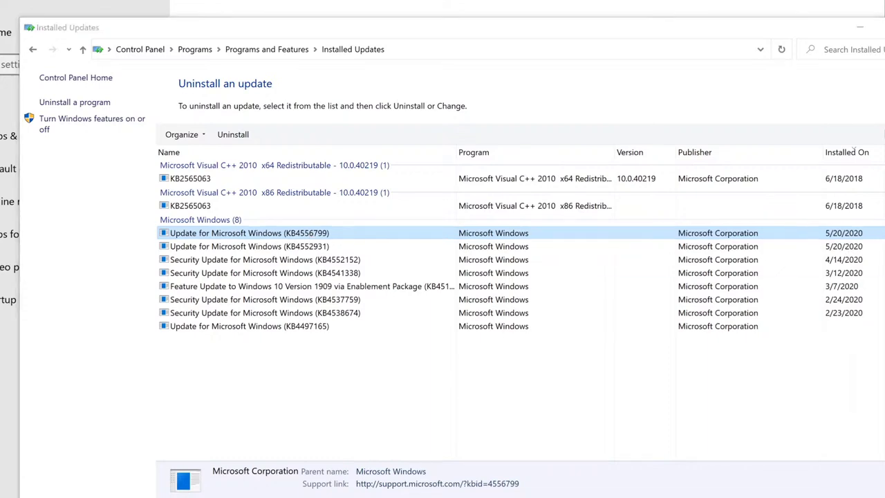
Step: Change the Google search to KB4556799, run it, and shift Edge lower and left
key("alt+Tab")
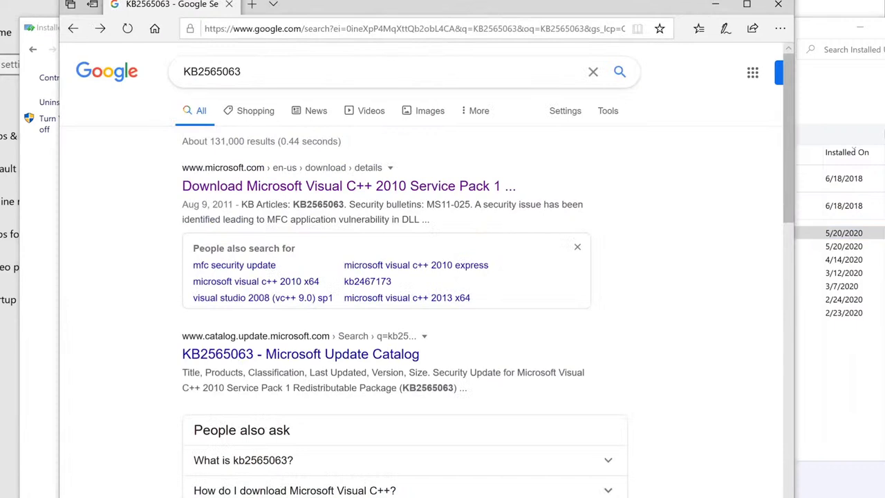
left_click_drag(240, 72, 198, 72)
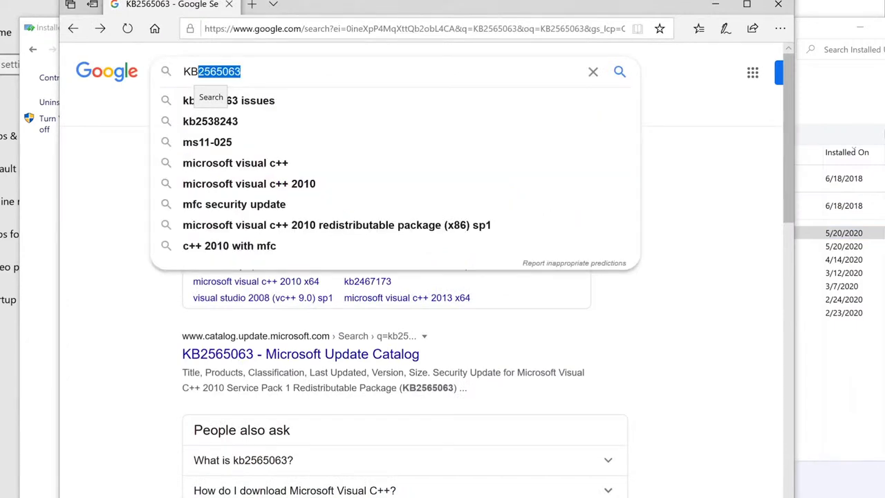
type("4555")
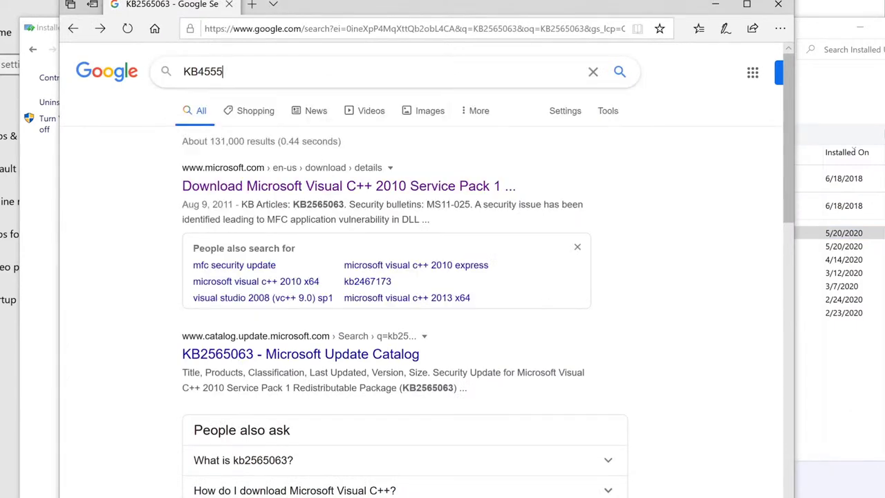
key("BackSpace")
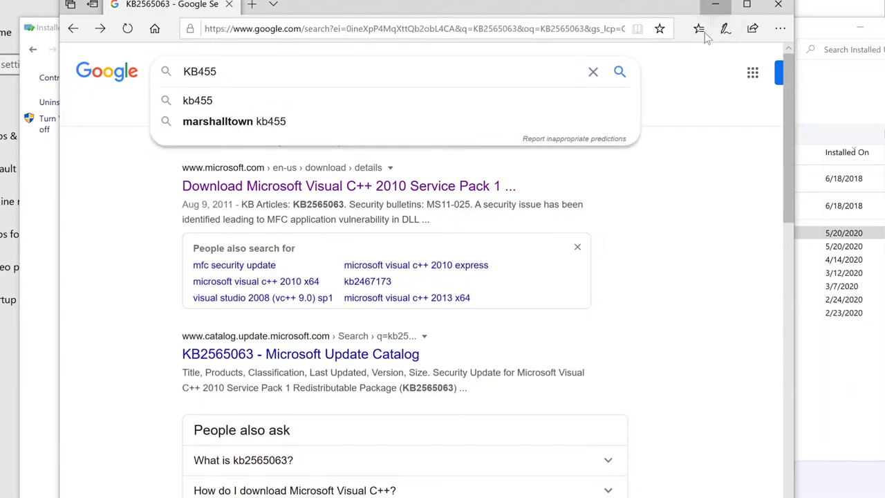
left_click(716, 4)
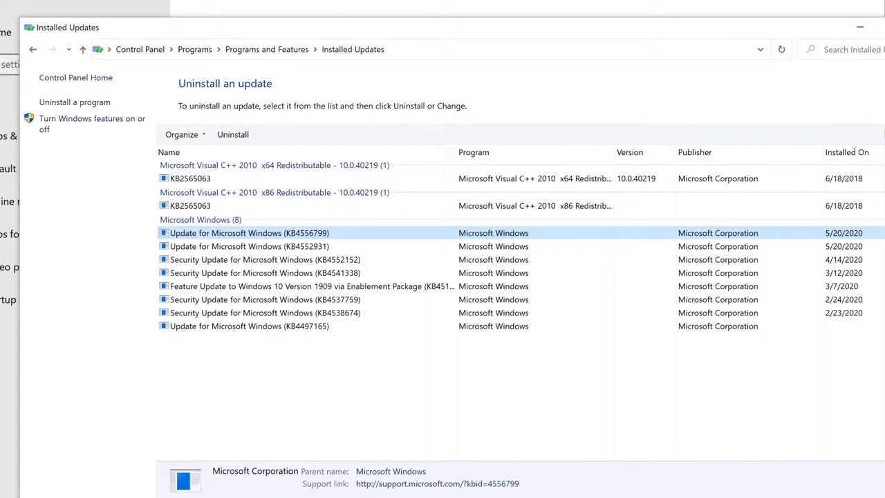
key("alt+Tab")
type("6799")
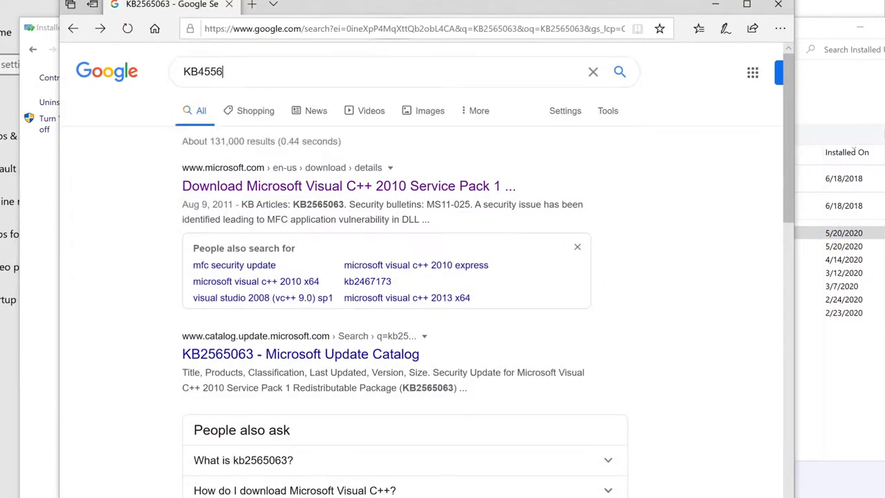
key("Return")
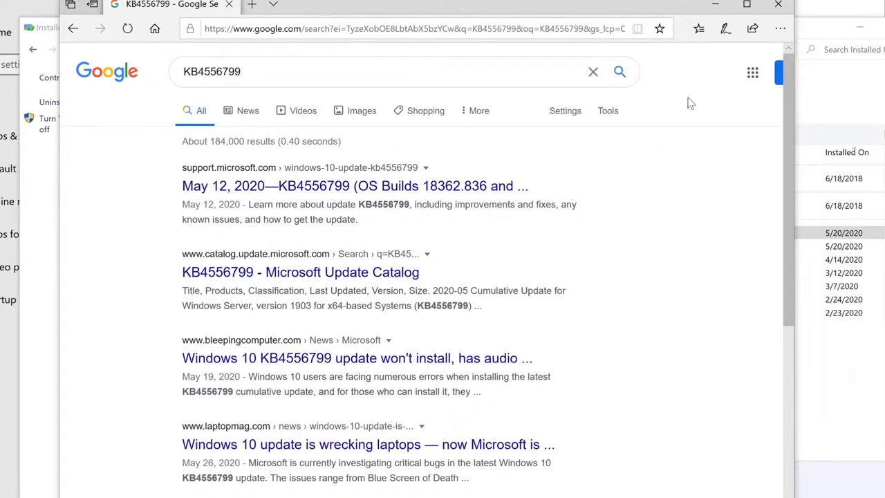
left_click_drag(570, 12, 531, 89)
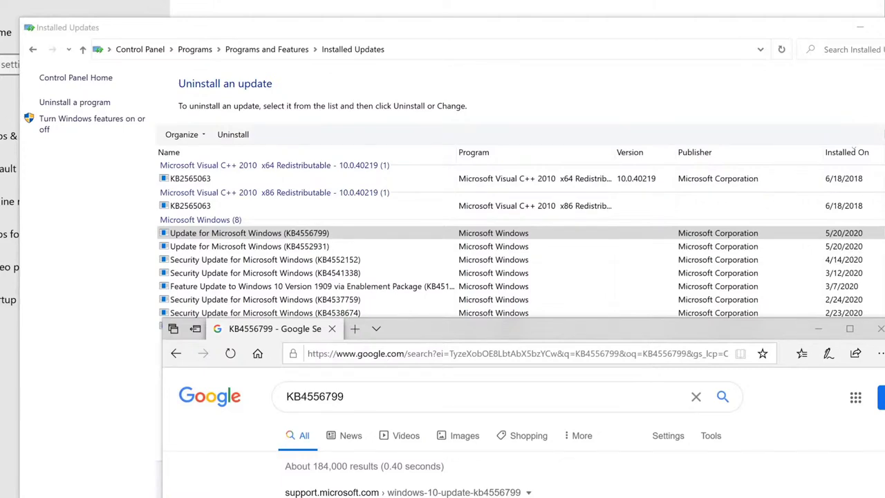
left_click_drag(595, 329, 528, 34)
scroll(588, 320, "down", 2)
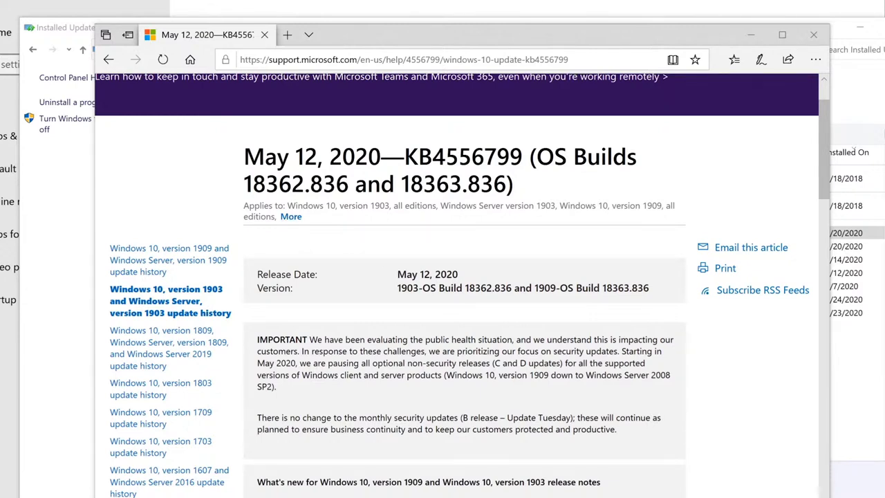
left_click_drag(244, 206, 350, 213)
left_click(370, 223)
scroll(456, 276, "down", 1)
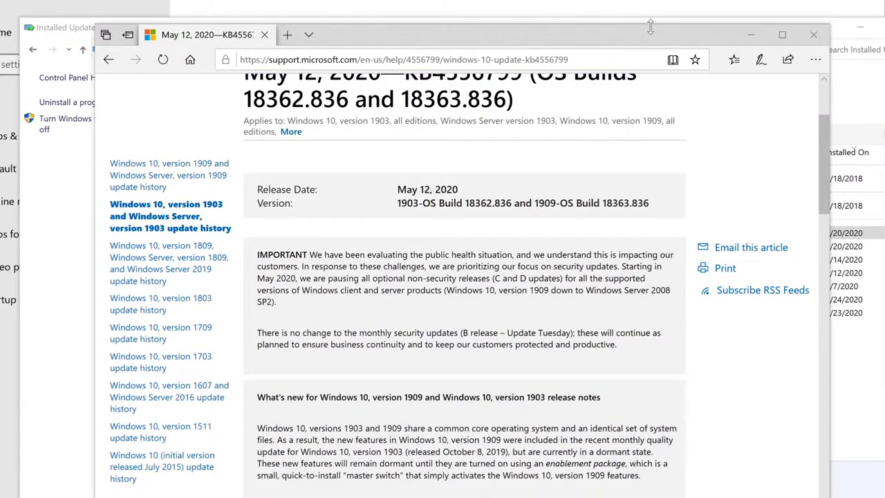
left_click_drag(646, 31, 567, 41)
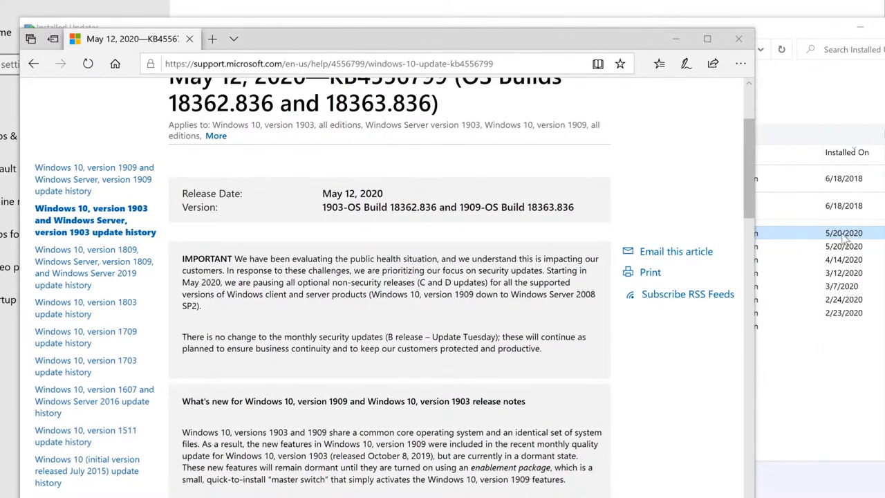
left_click_drag(471, 43, 502, 25)
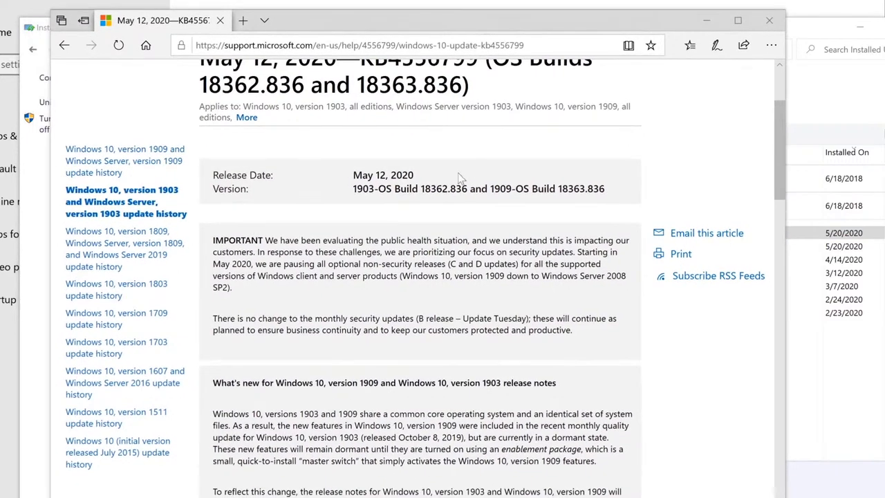
scroll(395, 237, "down", 20)
scroll(395, 237, "up", 20)
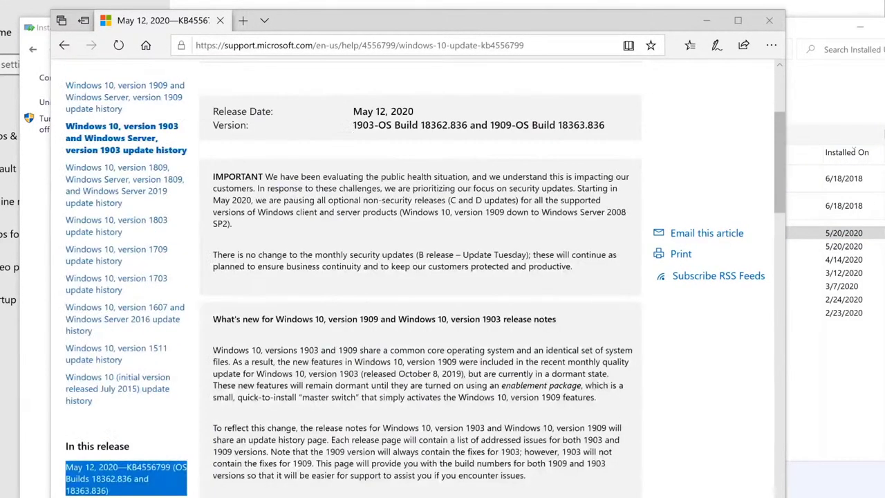
scroll(433, 301, "up", 3)
scroll(433, 301, "down", 8)
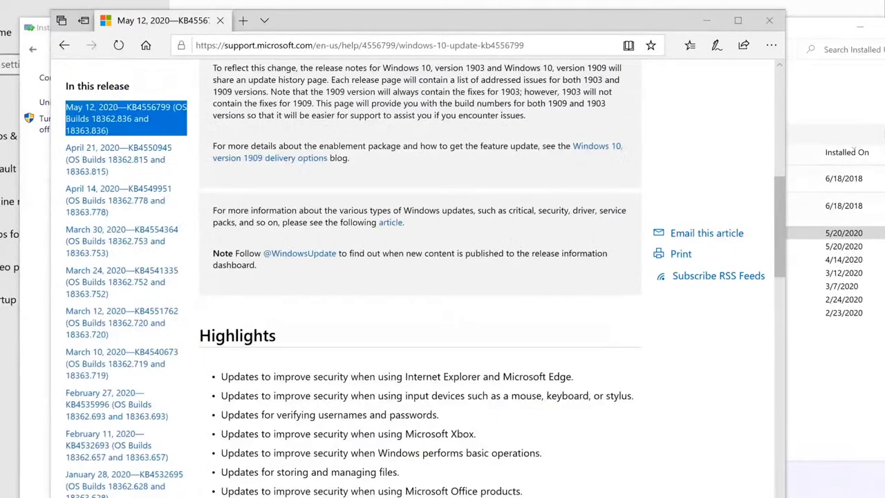
scroll(420, 276, "down", 1)
scroll(426, 296, "down", 2)
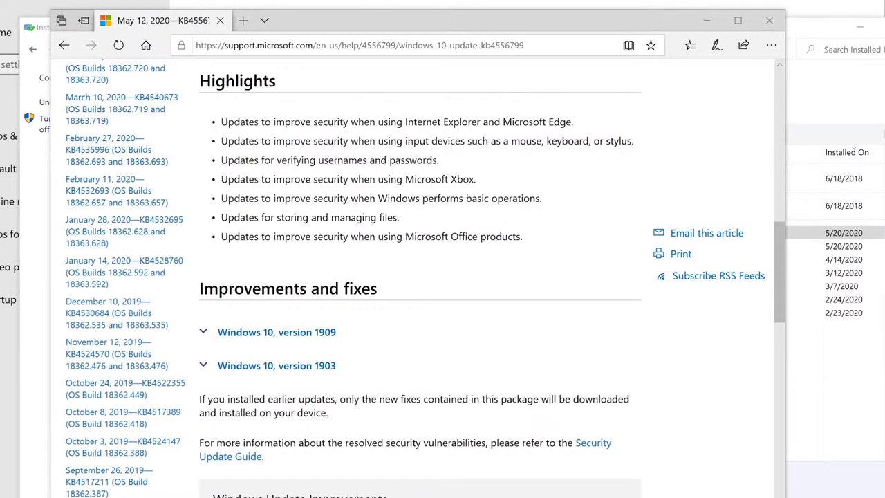
scroll(420, 276, "up", 4)
scroll(421, 277, "down", 3)
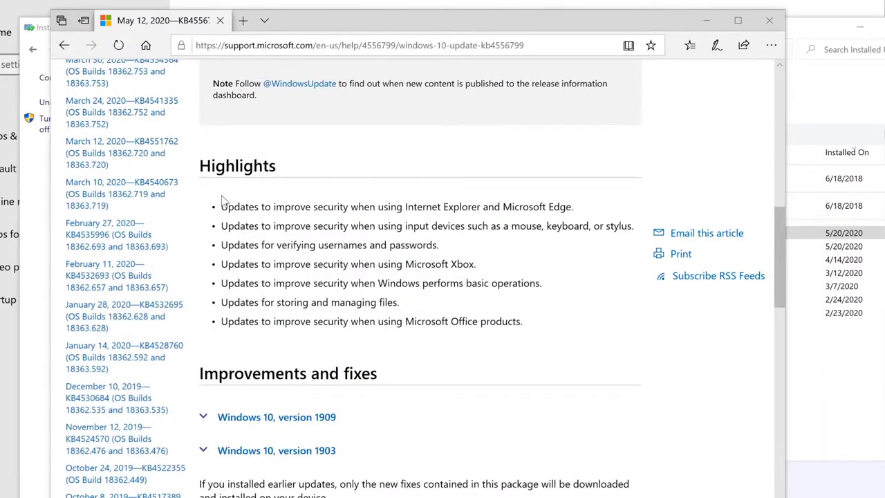
left_click_drag(220, 206, 323, 209)
left_click(324, 209)
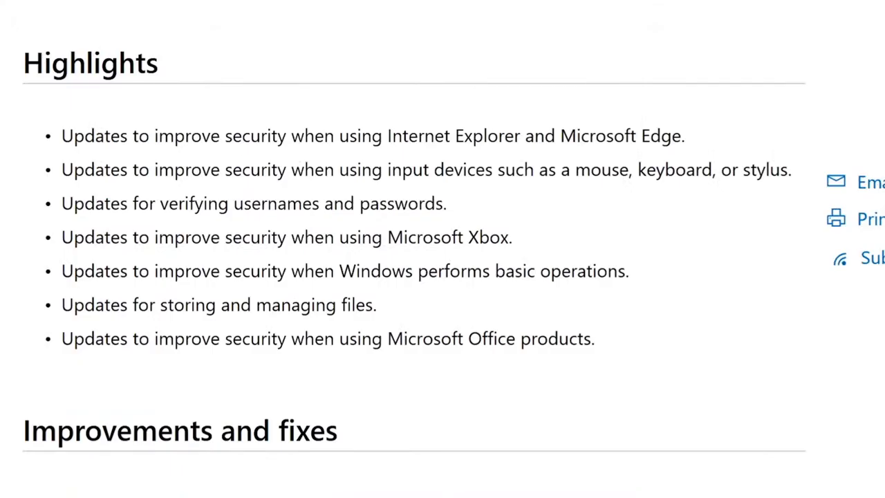
left_click_drag(61, 136, 703, 139)
left_click(703, 138)
left_click_drag(156, 237, 524, 241)
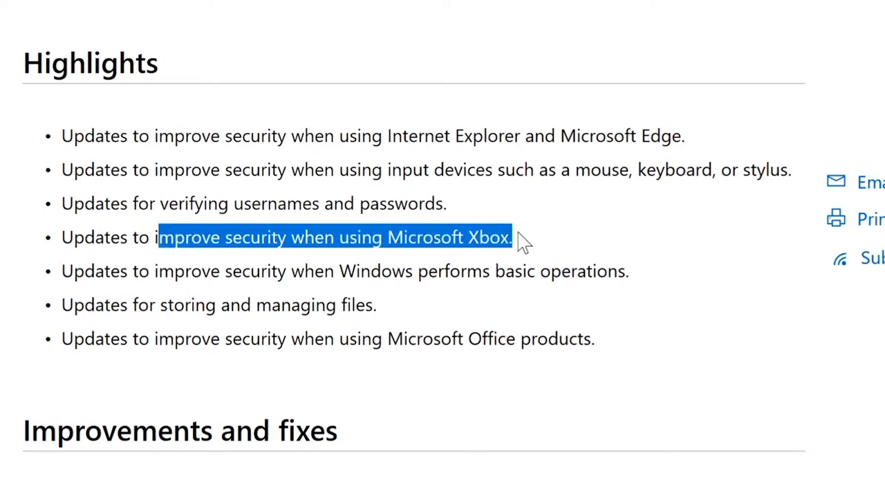
left_click(520, 249)
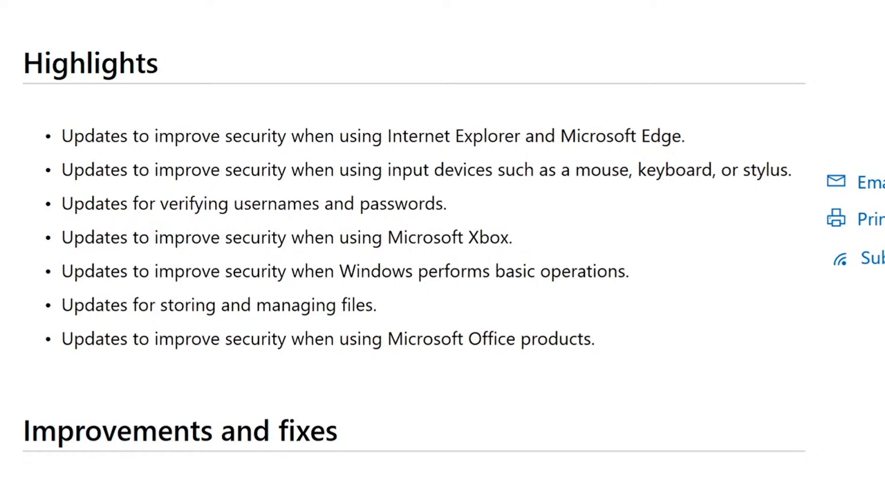
left_click_drag(266, 271, 615, 274)
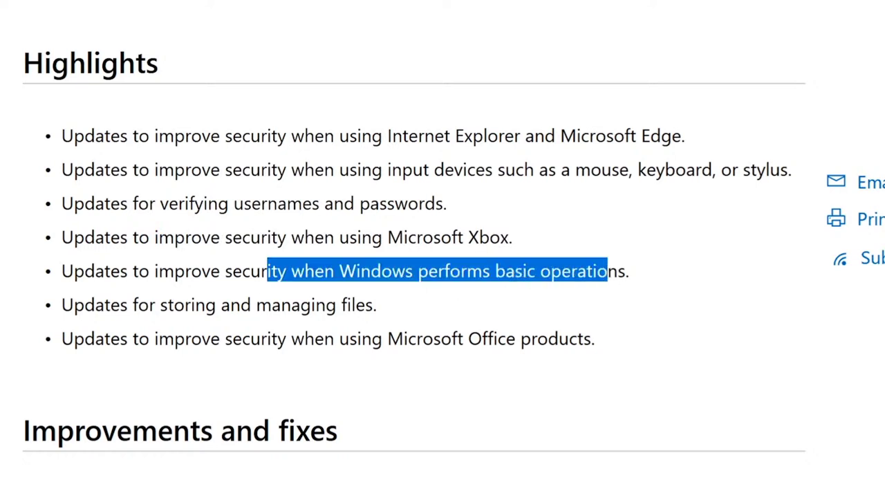
left_click(362, 318)
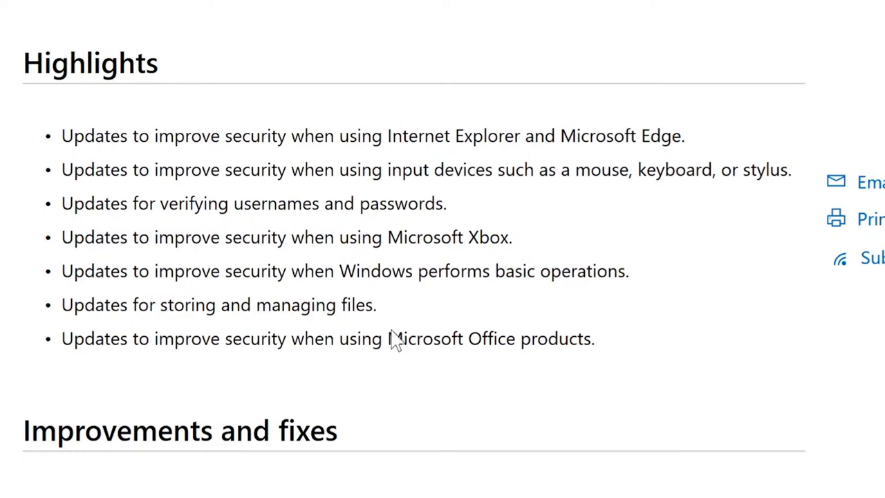
scroll(685, 26, "up", 15)
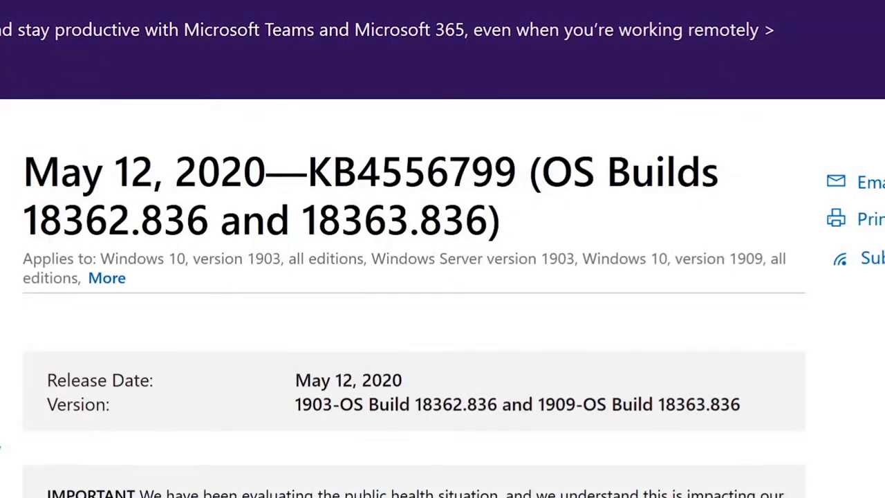
key("alt+Left")
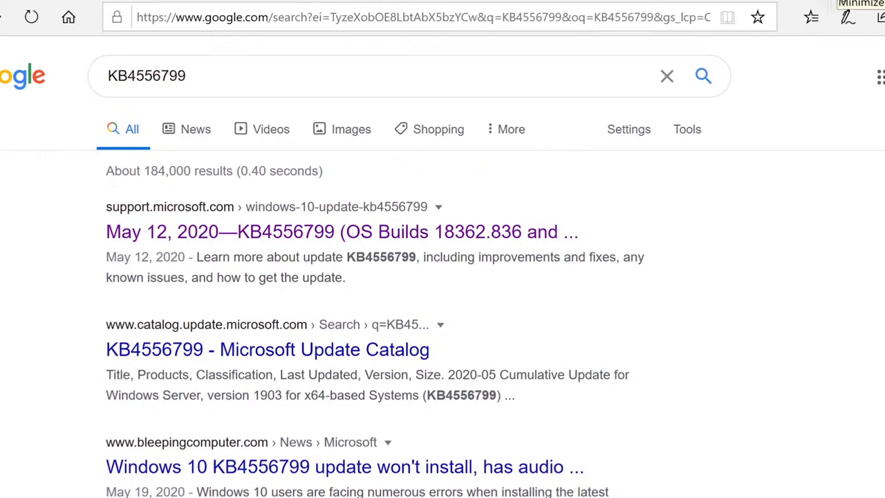
Step: Select KB4552152 in Installed Updates, search Google for KB4552152, and maximize Edge
left_click(857, 3)
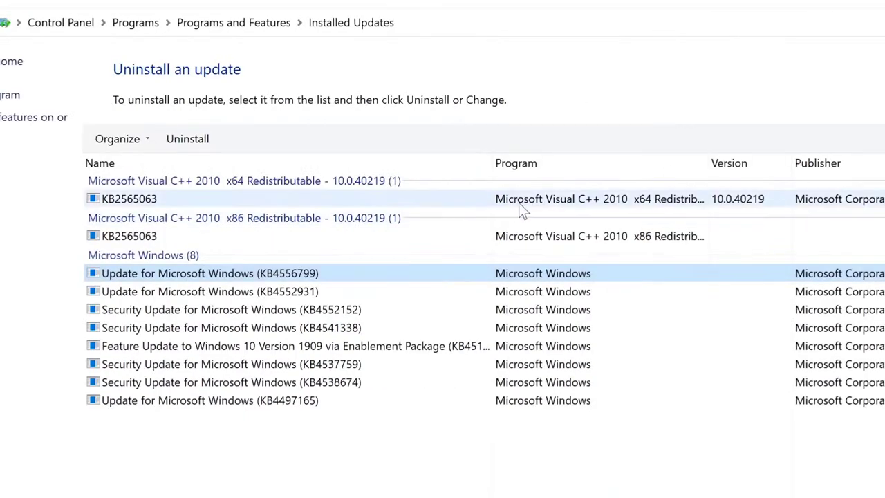
left_click(329, 313)
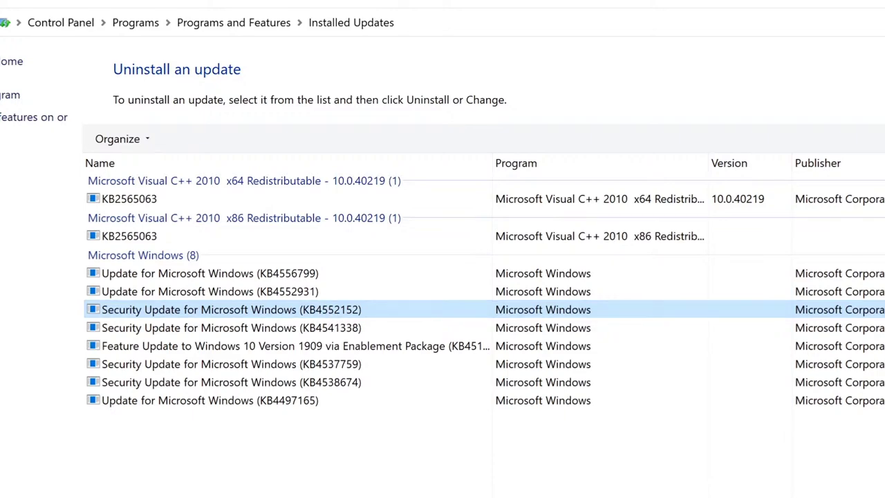
left_click_drag(186, 76, 153, 76)
type("21")
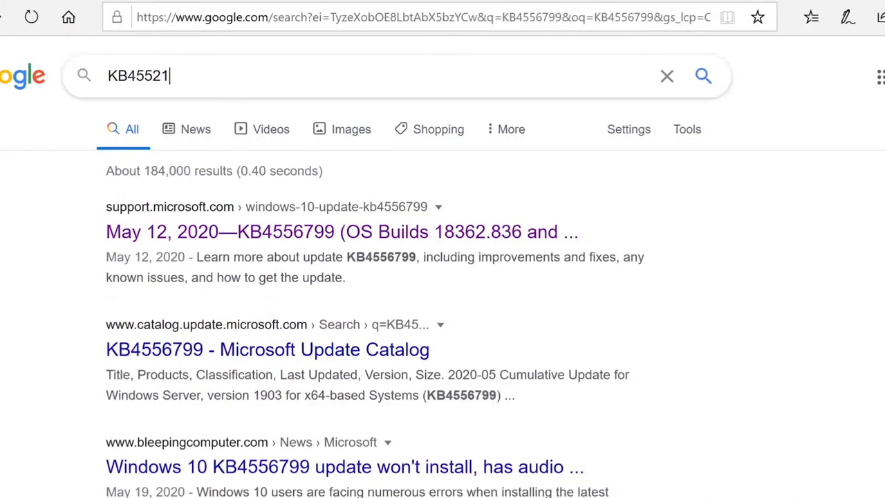
type("552")
key("Return")
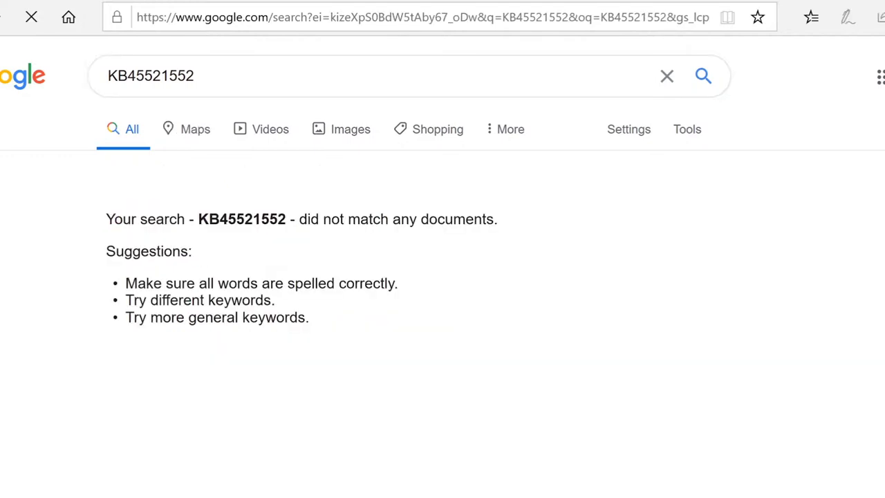
key("super+Down")
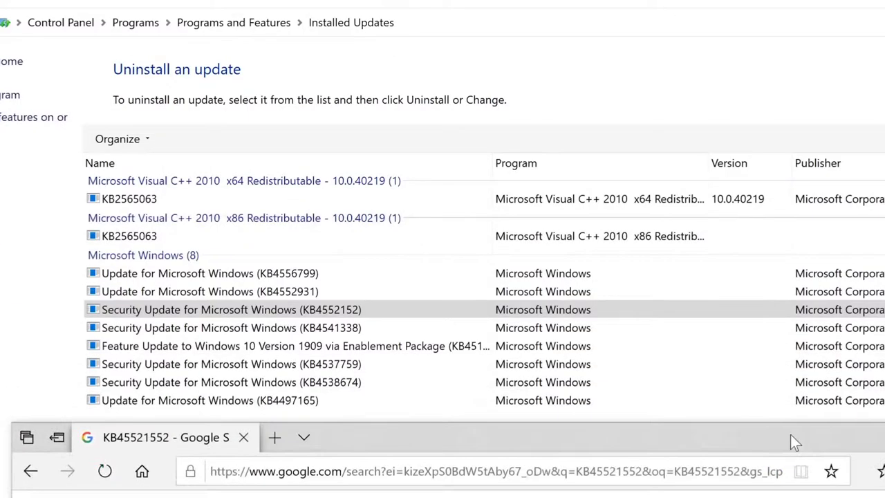
left_click_drag(789, 390, 792, 374)
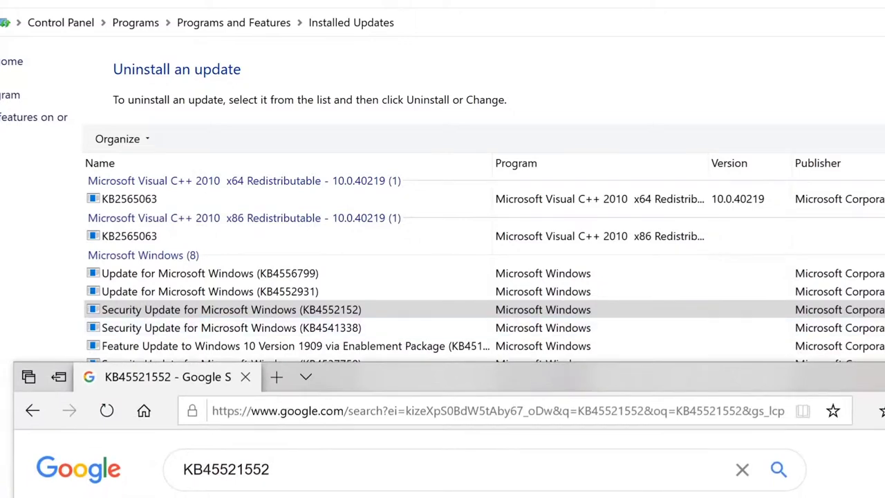
left_click_drag(269, 470, 243, 469)
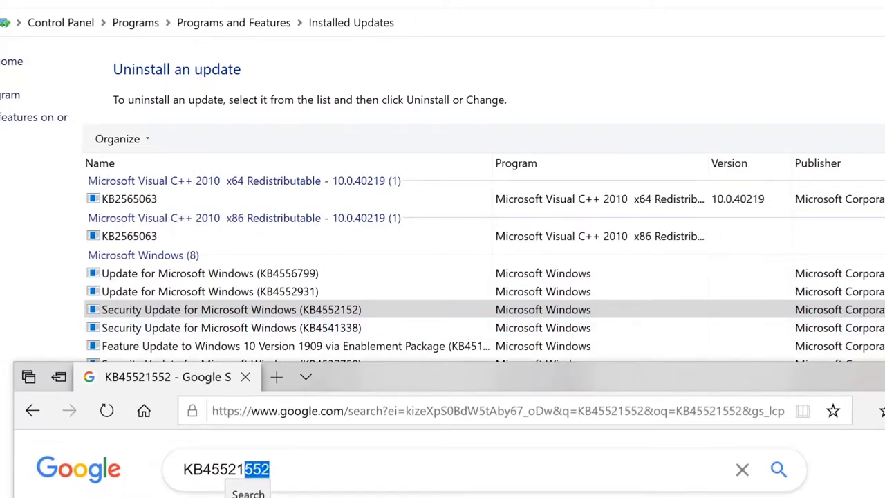
type("52")
key("Return")
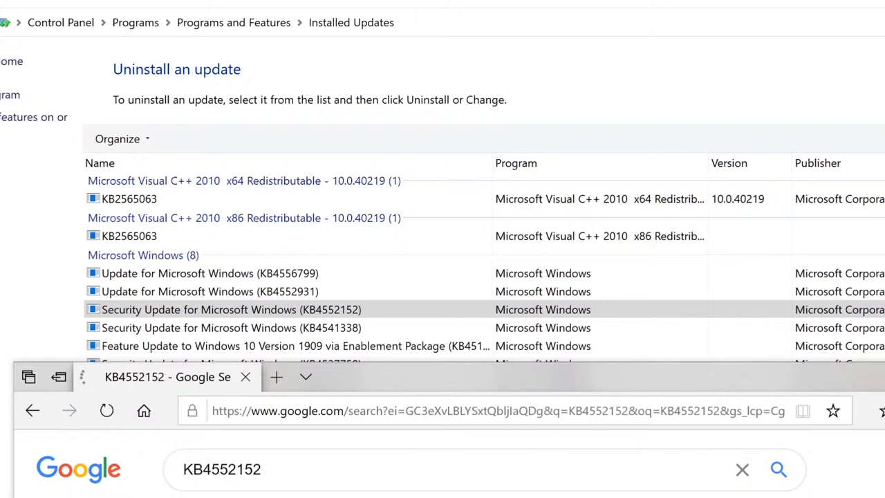
left_click_drag(655, 377, 678, 6)
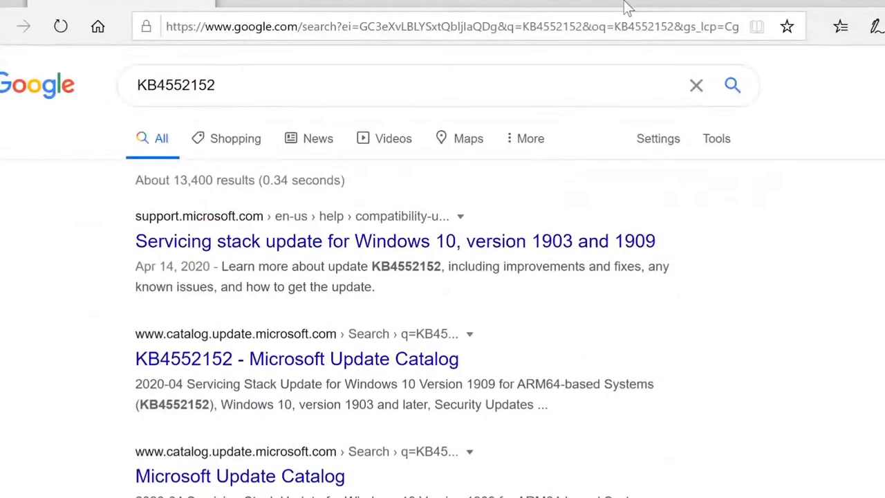
Step: Open the April 14, 2020 servicing stack update article and select, then deselect, Summary text
left_click(360, 243)
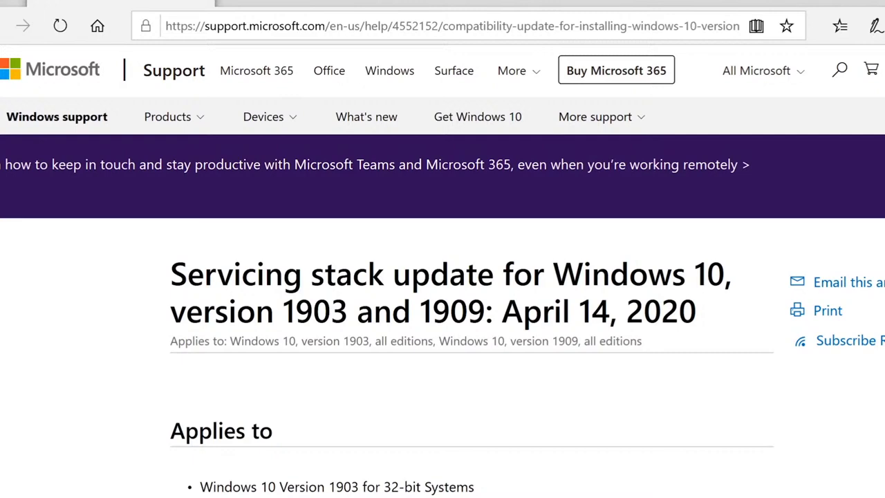
scroll(567, 340, "down", 4)
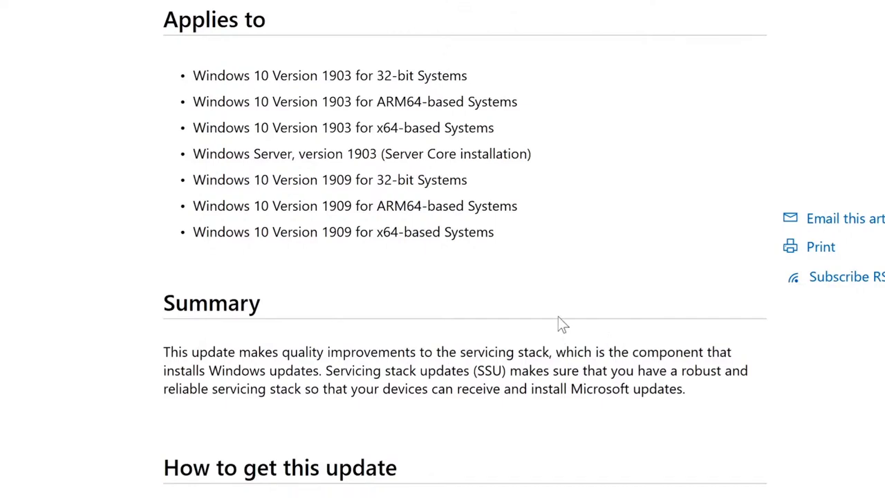
left_click_drag(170, 352, 320, 372)
left_click(541, 359)
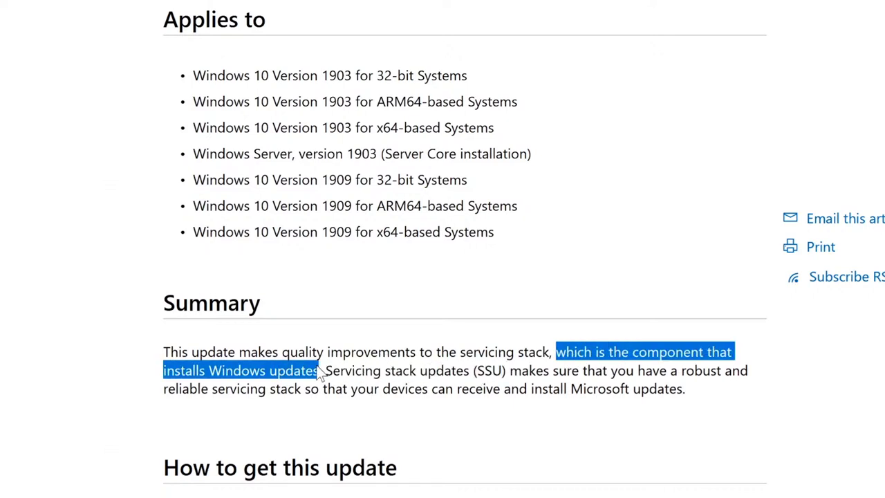
left_click(320, 372)
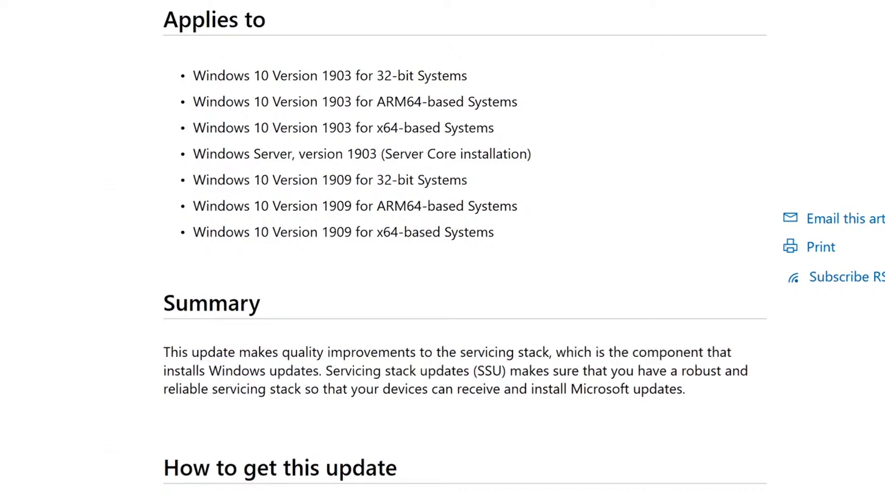
Step: Scroll through the rest of the article, then return to the Installed Updates list
scroll(336, 223, "down", 5)
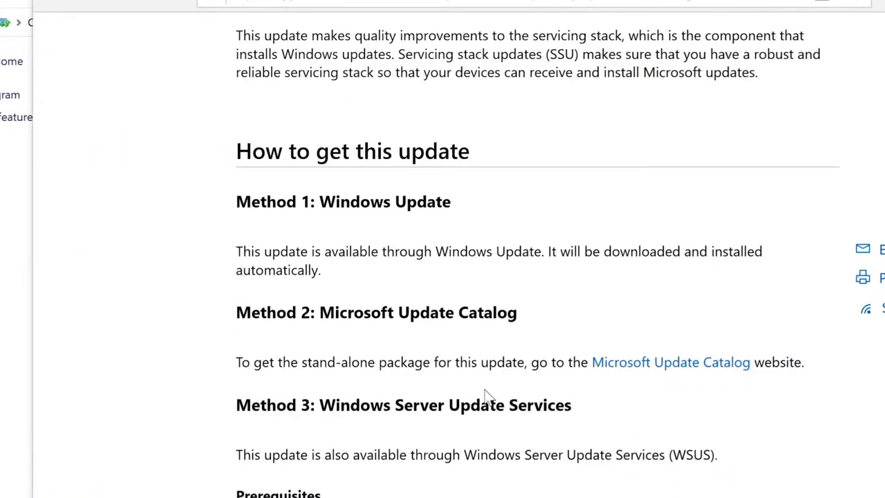
scroll(487, 397, "down", 6)
scroll(488, 398, "down", 8)
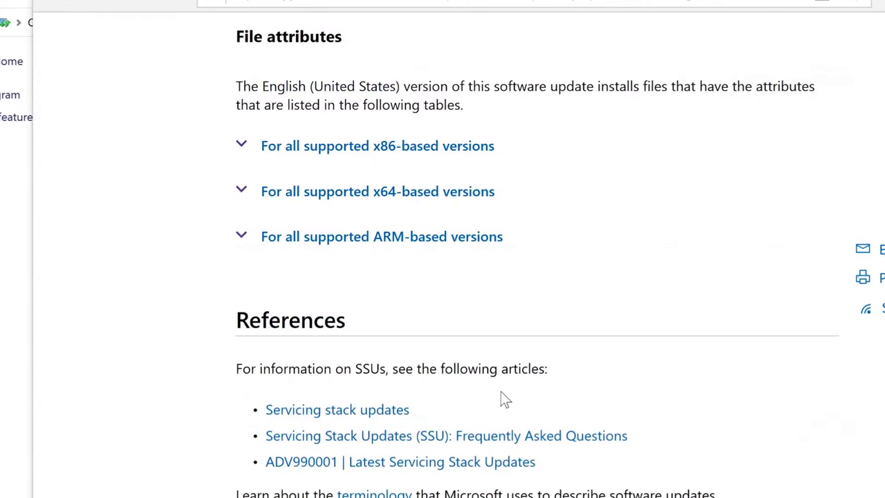
scroll(496, 397, "up", 5)
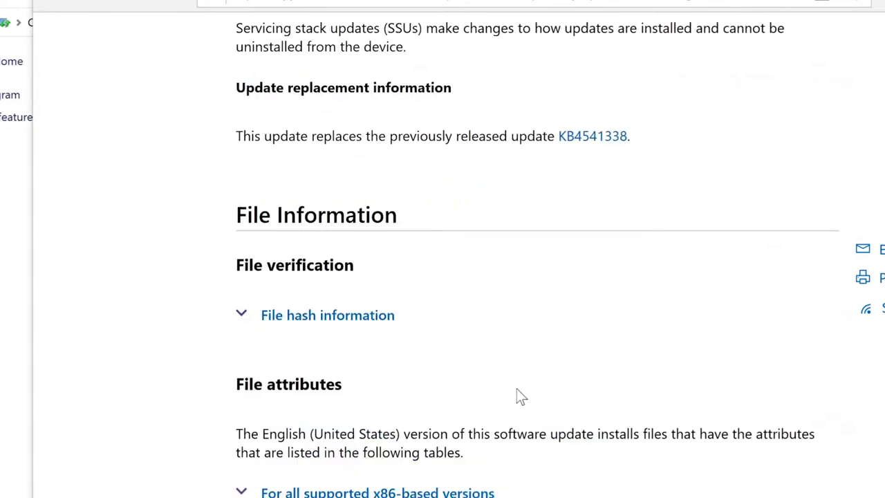
scroll(521, 396, "up", 5)
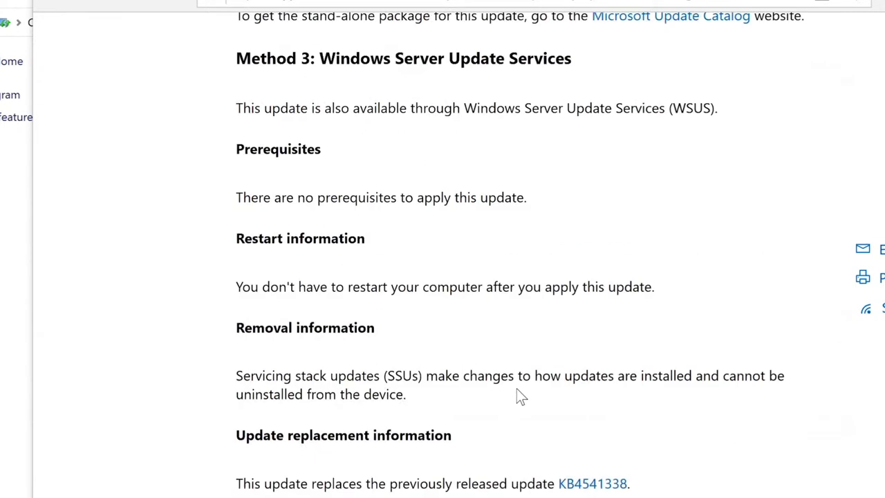
scroll(520, 396, "up", 3)
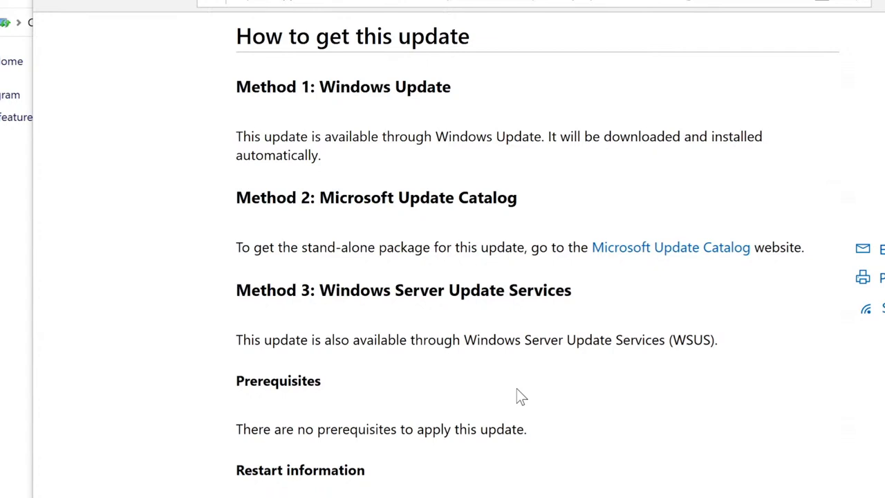
scroll(521, 396, "up", 2)
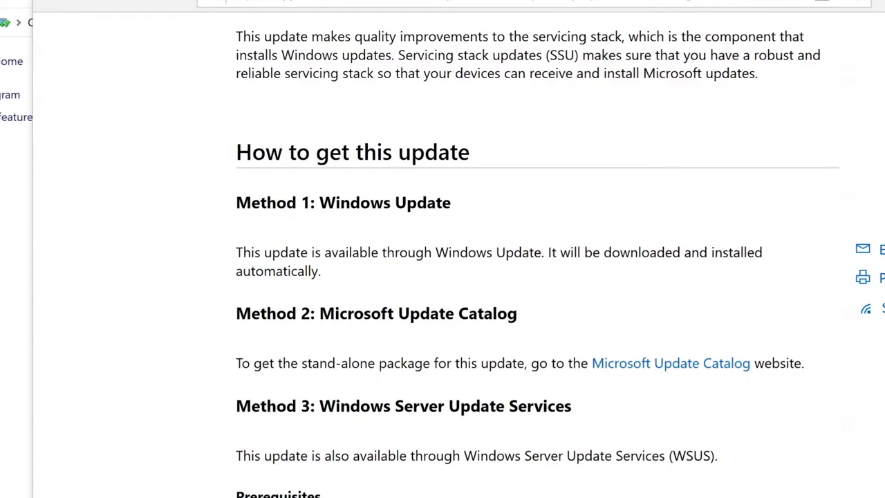
scroll(525, 263, "up", 2)
scroll(626, 491, "up", 6)
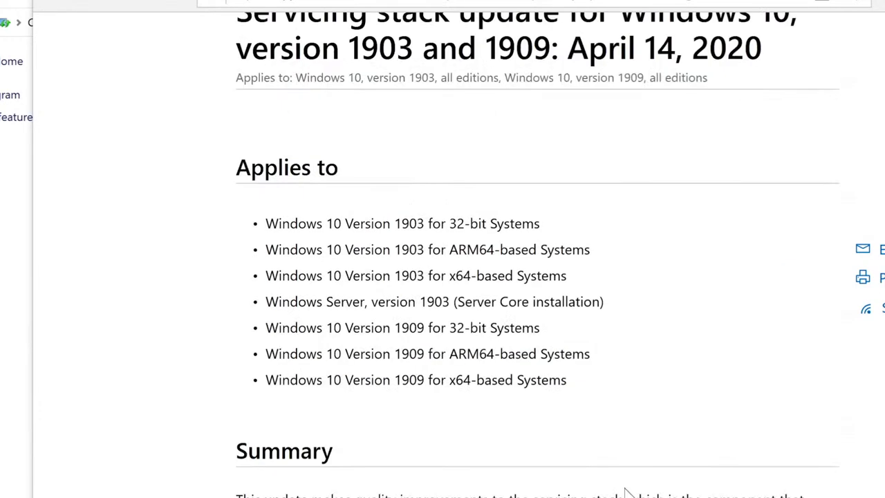
scroll(625, 491, "down", 4)
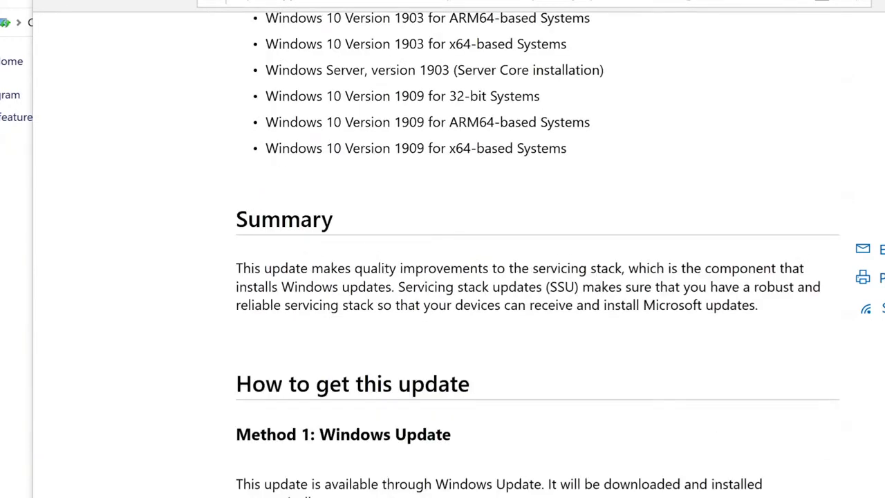
scroll(442, 277, "up", 8)
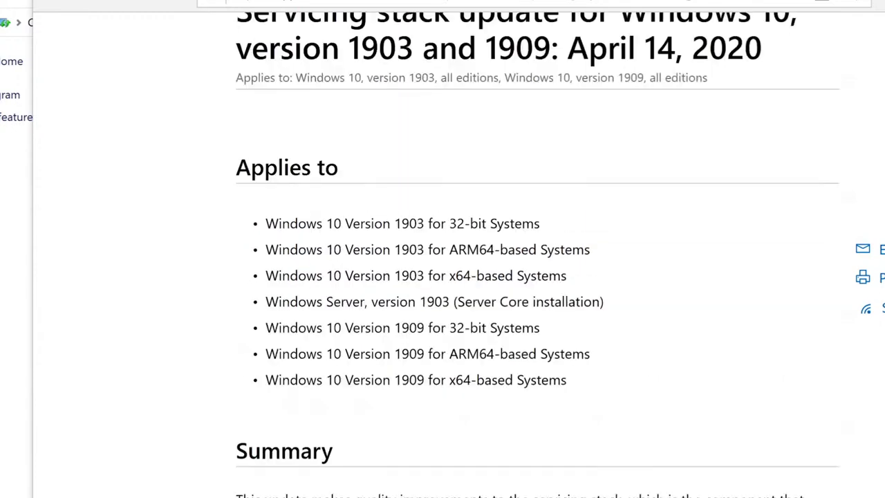
scroll(443, 277, "down", 6)
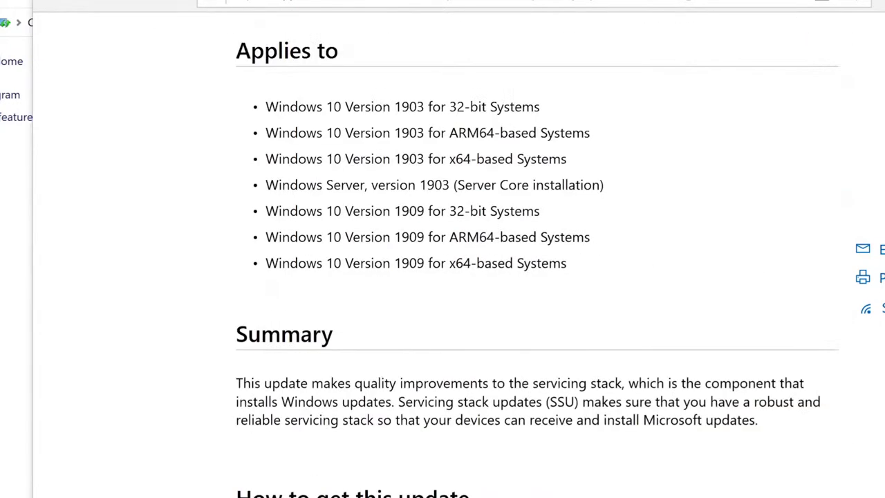
scroll(443, 277, "up", 4)
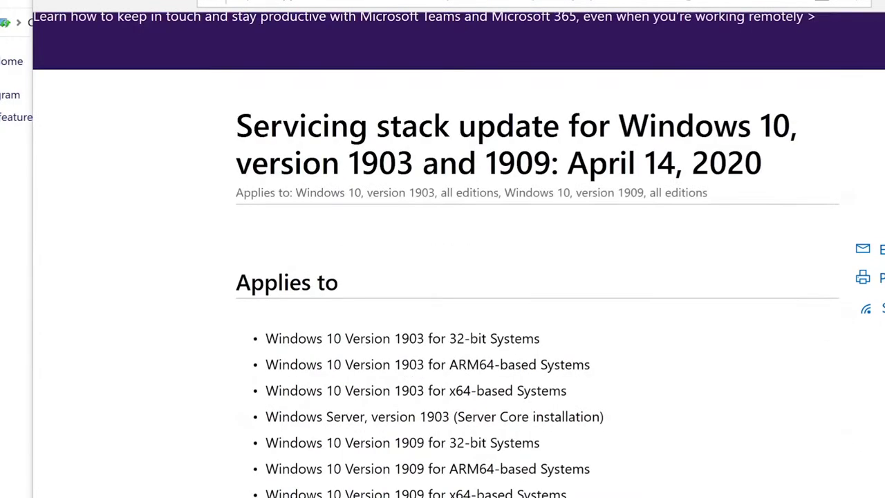
scroll(696, 492, "down", 8)
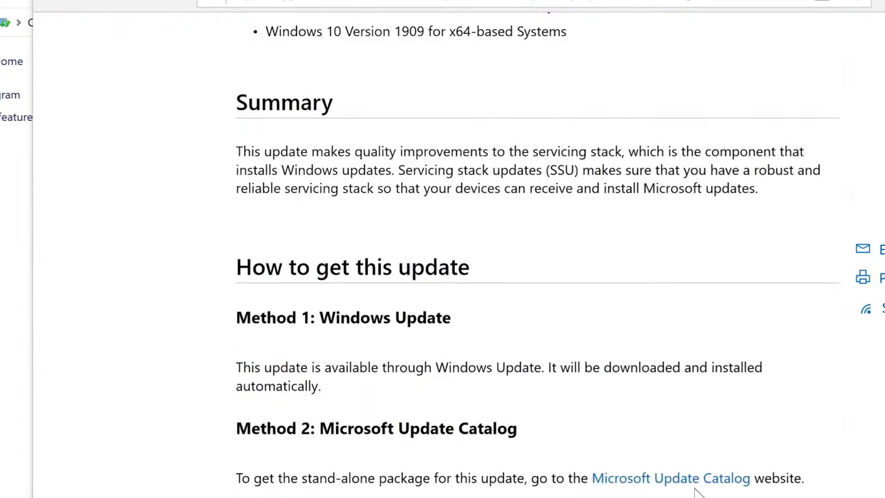
scroll(697, 492, "down", 6)
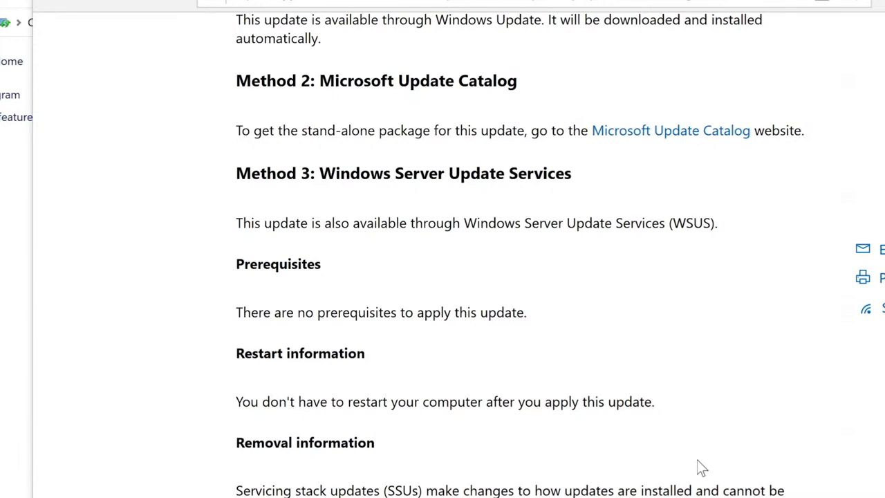
scroll(700, 467, "down", 14)
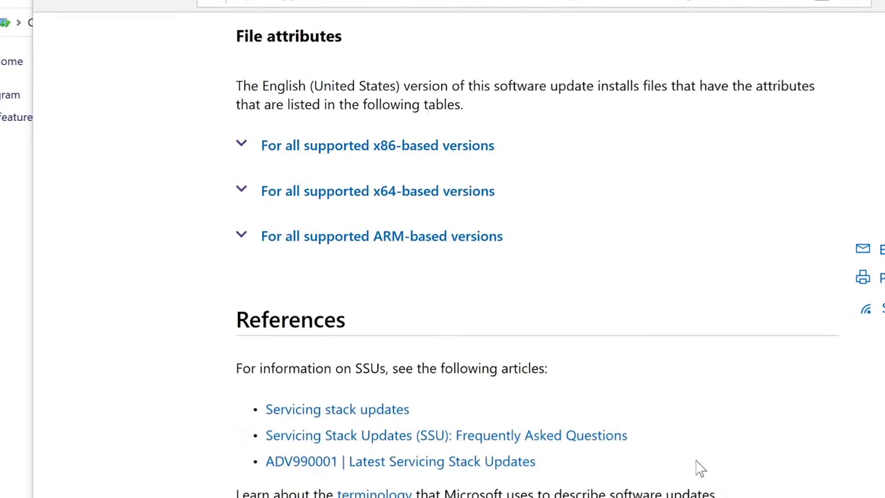
scroll(695, 460, "up", 15)
scroll(763, 245, "up", 6)
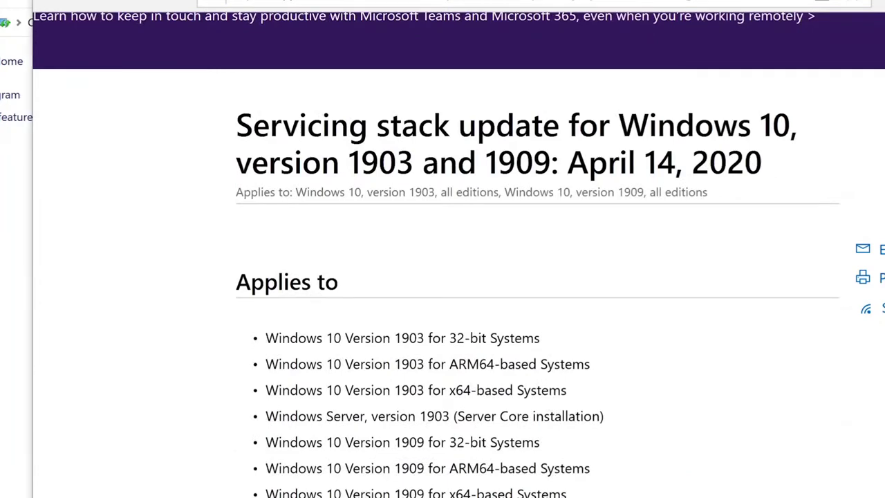
key("alt+Tab")
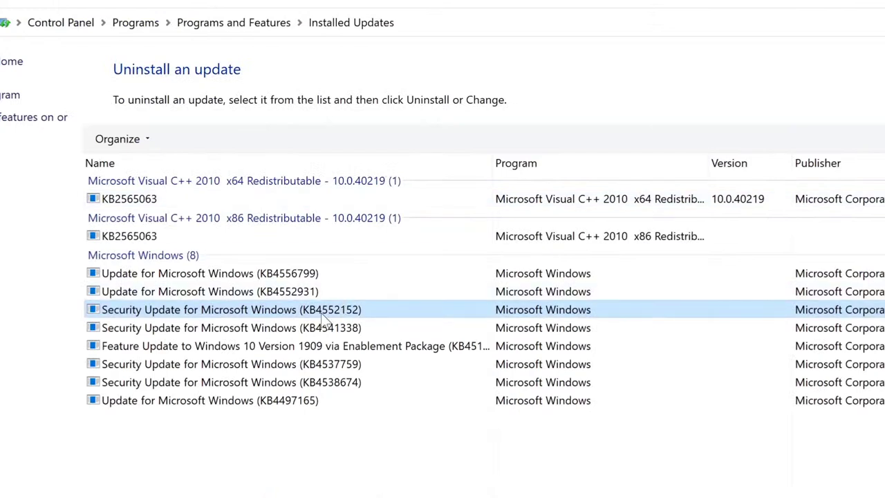
Step: Compare uninstall availability of KB4541338, the Version 1909 update, KB4537759 and KB4538674
left_click(301, 329)
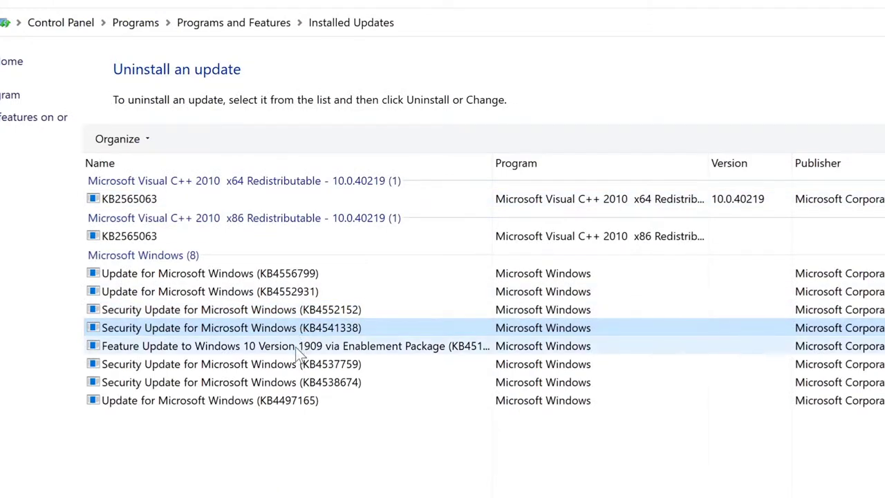
left_click(299, 349)
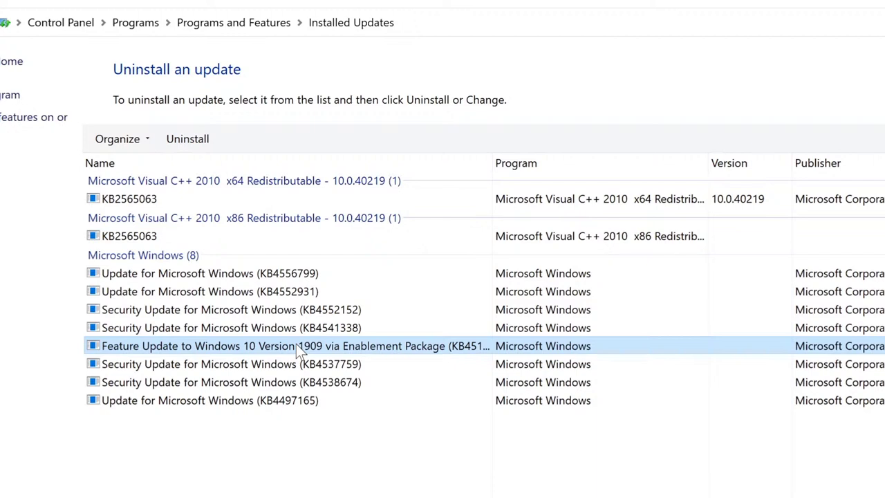
left_click(302, 365)
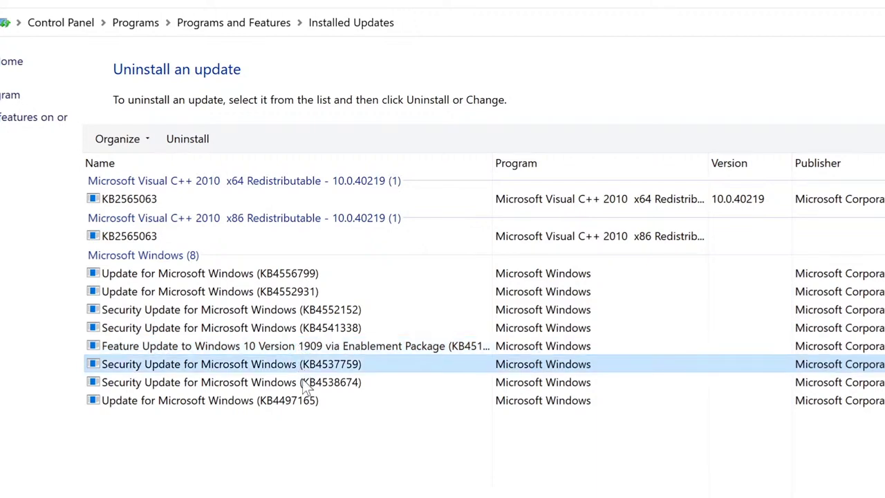
left_click(304, 386)
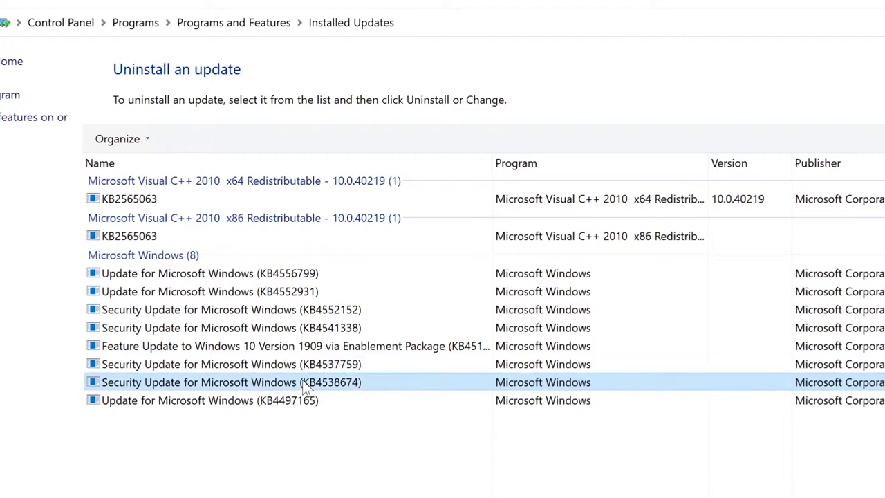
left_click(590, 365)
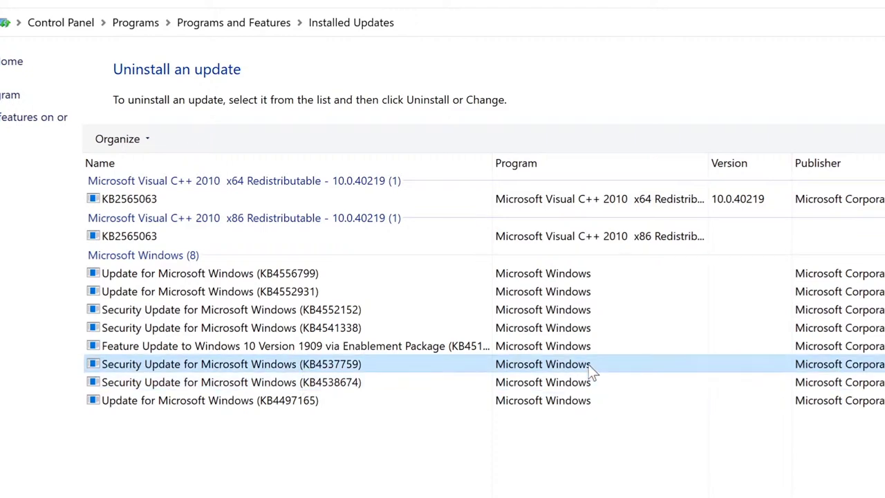
left_click(537, 385)
left_click(537, 365)
left_click(534, 332)
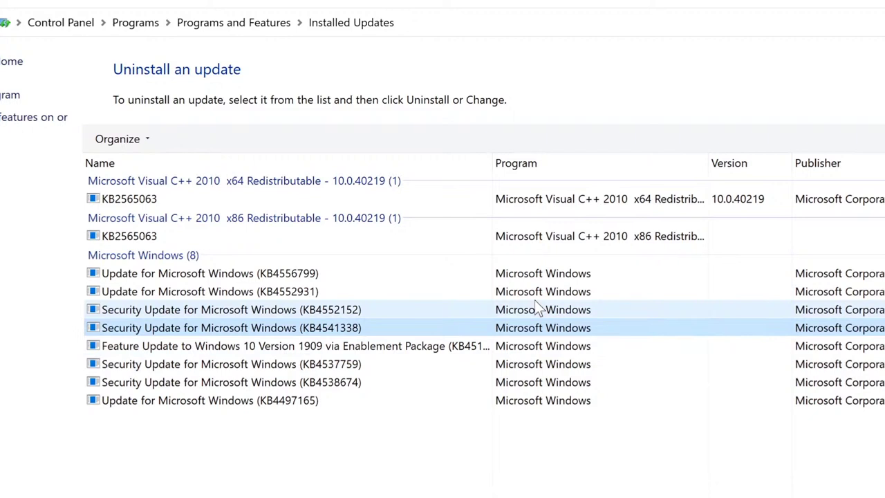
Step: Select KB4552931, KB4556799, KB4552152, KB4541338 and the Version 1909 feature update in turn
left_click(535, 298)
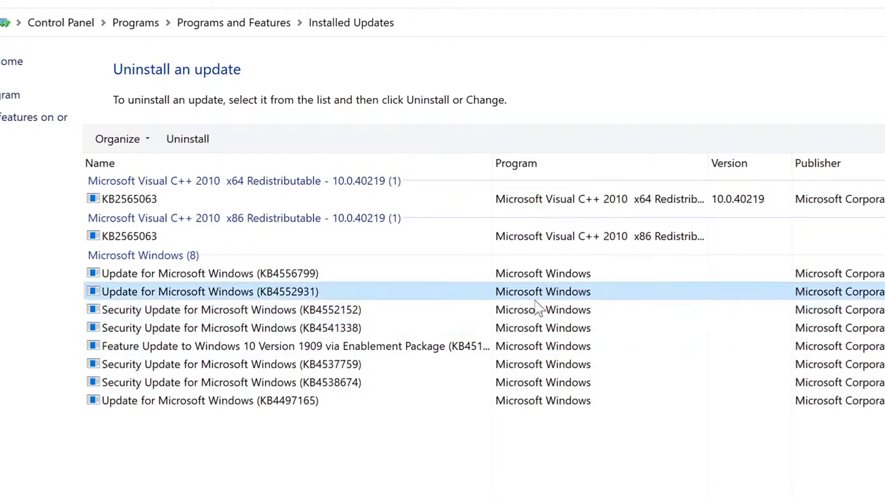
left_click(562, 274)
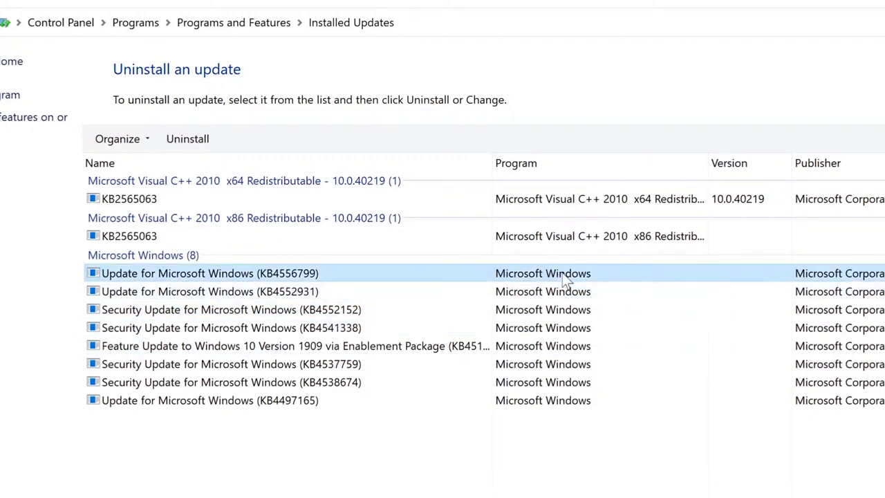
left_click(532, 313)
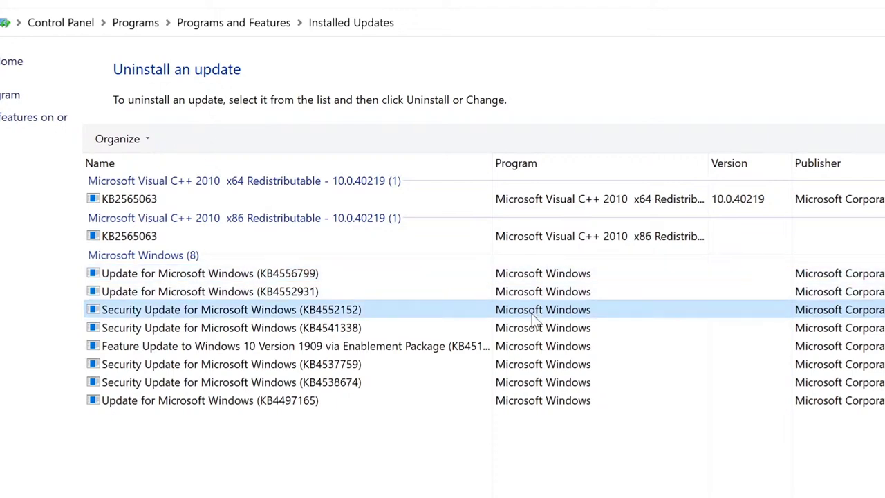
left_click(538, 332)
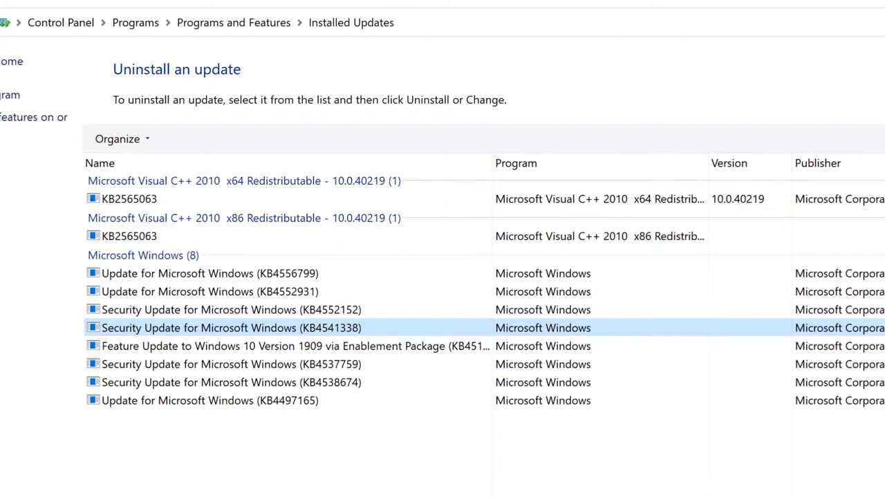
left_click(573, 350)
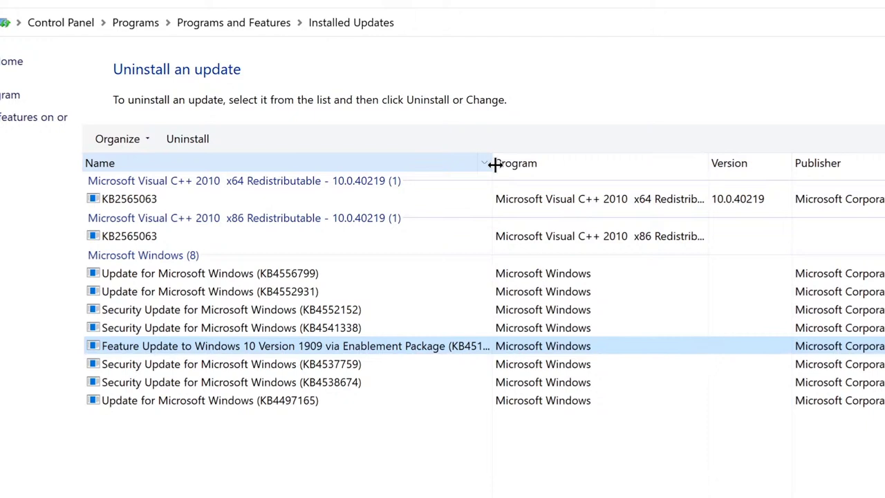
left_click(289, 277)
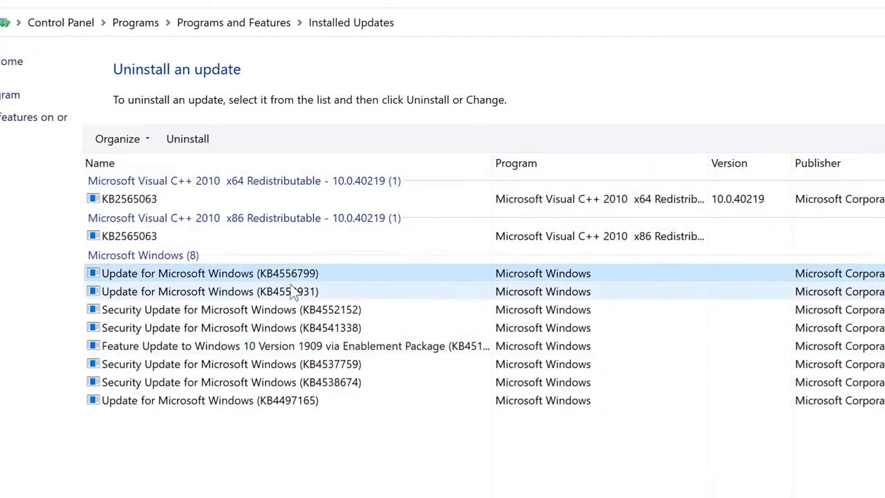
left_click(290, 296)
left_click(331, 311)
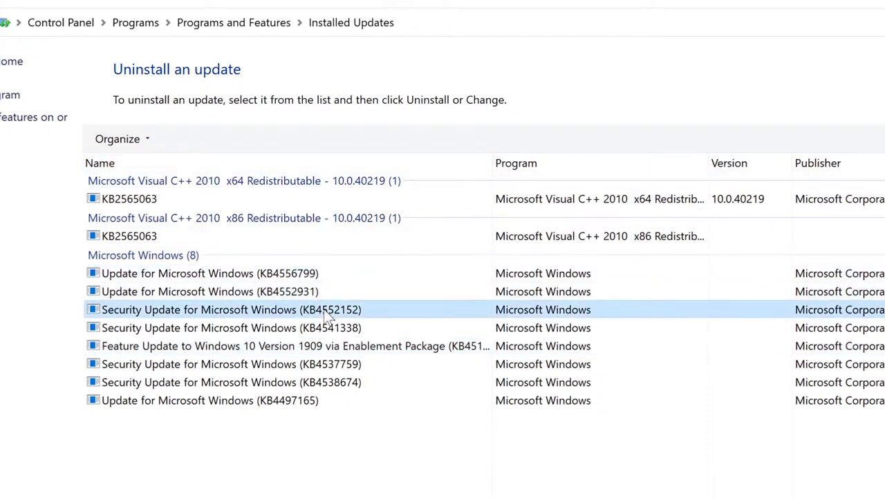
left_click(346, 325)
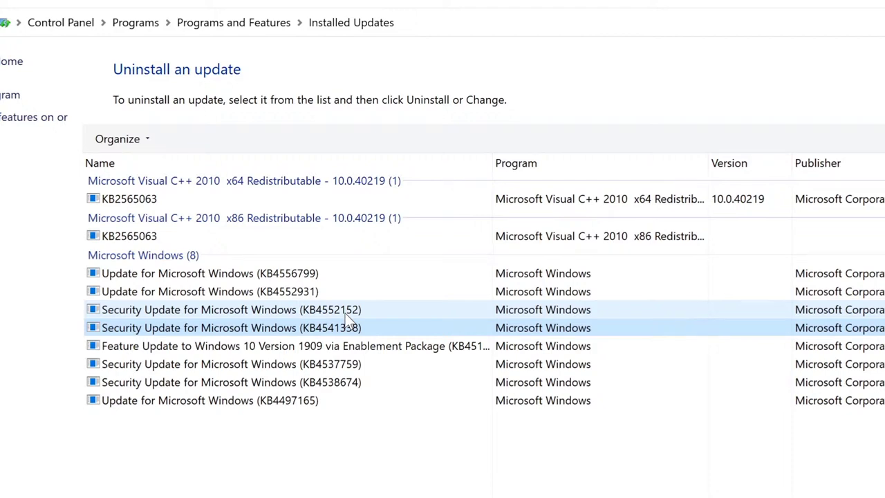
left_click(369, 349)
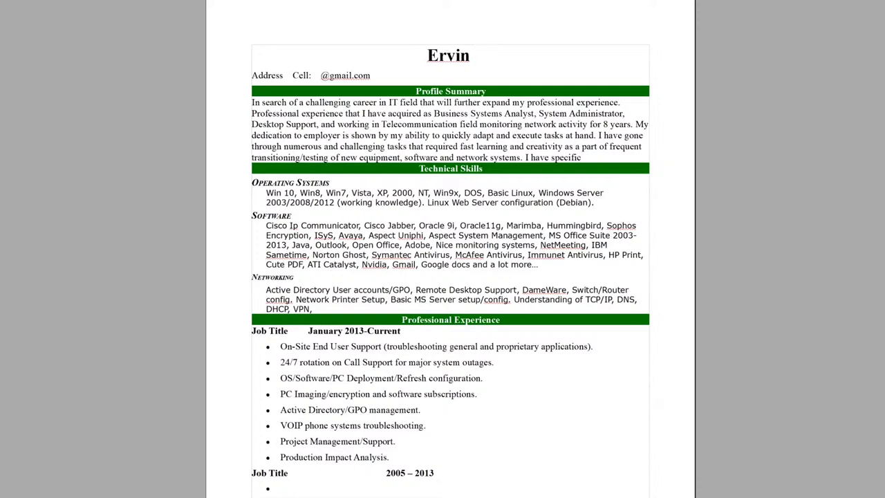
double_click(354, 331)
left_click_drag(363, 331, 309, 331)
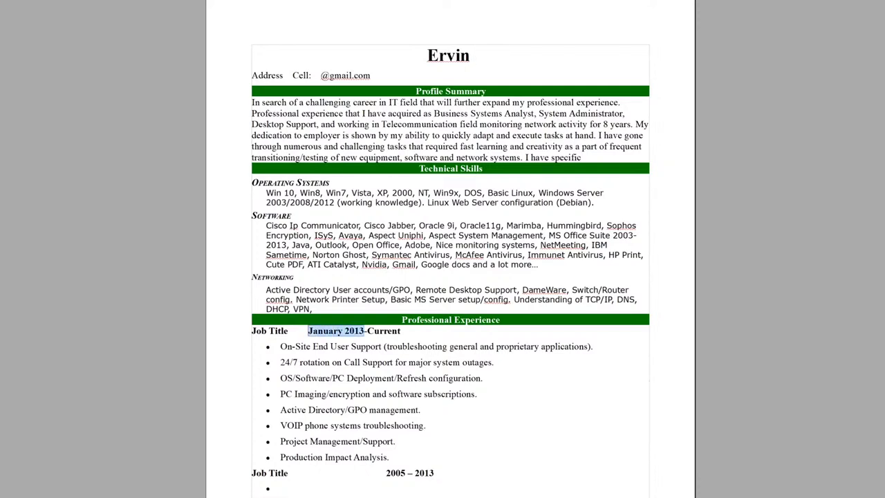
left_click(294, 276)
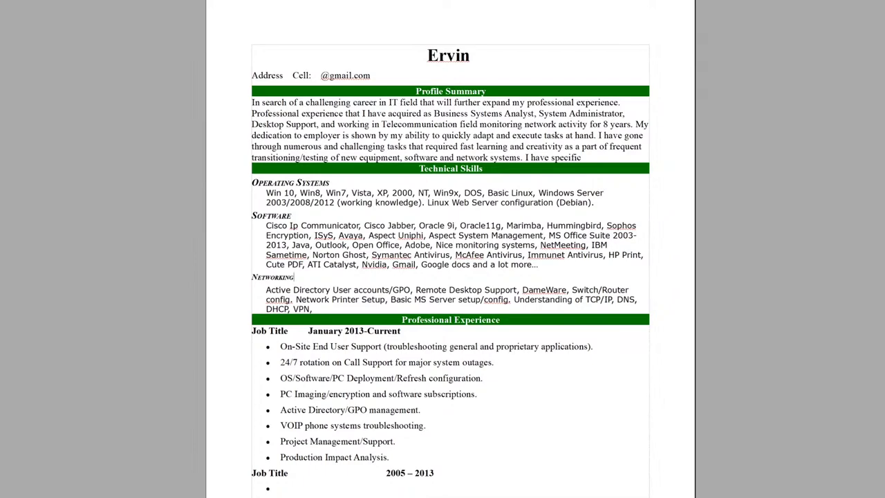
scroll(450, 277, "down", 2)
scroll(450, 276, "down", 1)
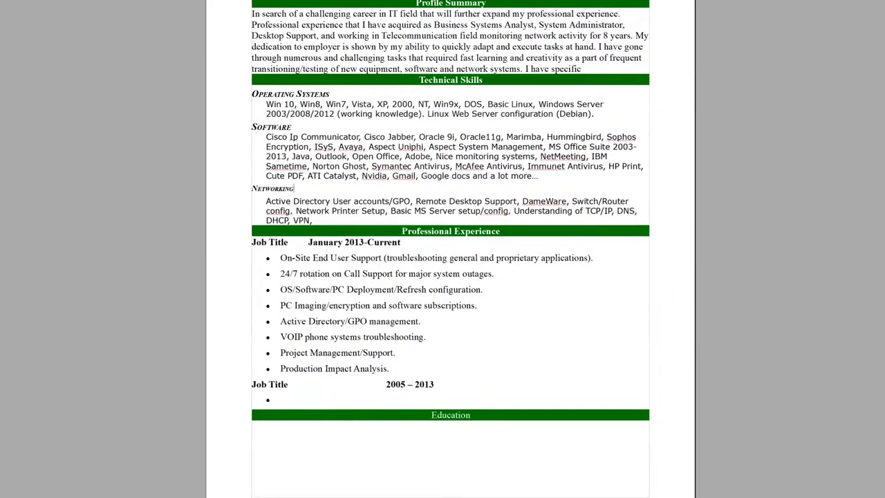
scroll(450, 276, "up", 3)
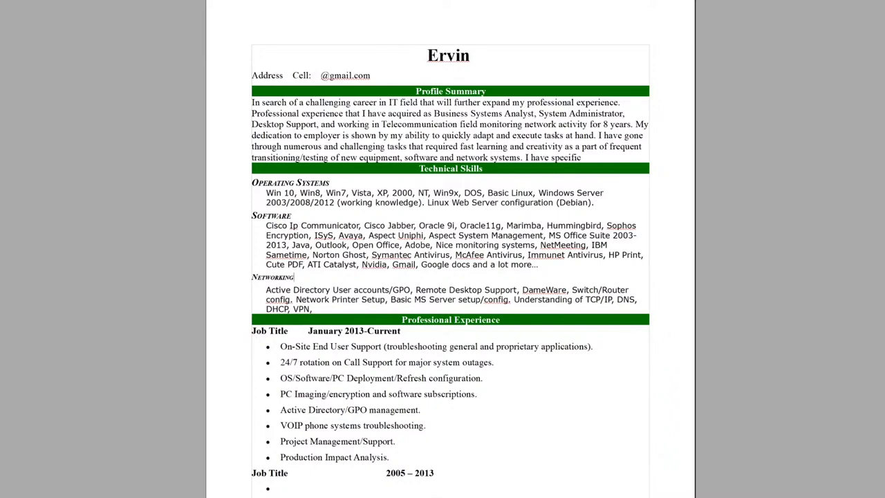
Step: Select and review the Profile Summary paragraph and the Technical Skills lists
left_click_drag(252, 102, 585, 158)
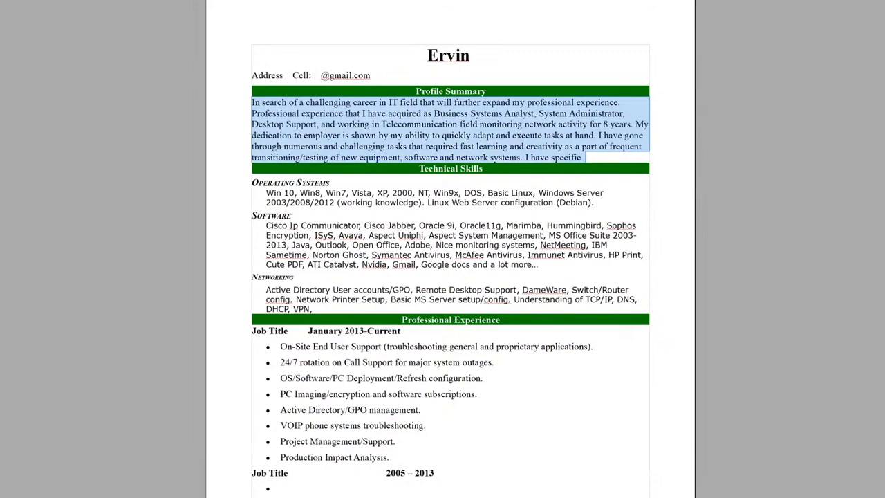
left_click(252, 182)
left_click_drag(252, 182, 534, 299)
left_click(498, 361)
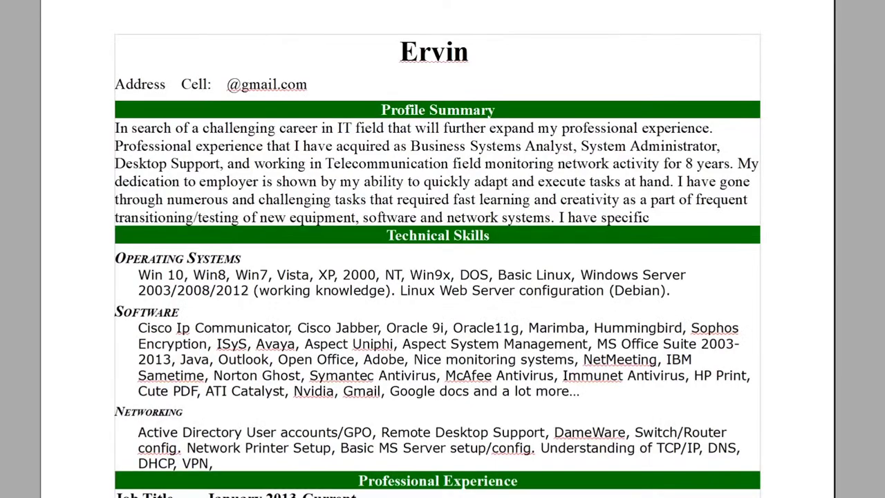
Step: Add the last initial to the name heading and reduce the heading's font size one step
type("D")
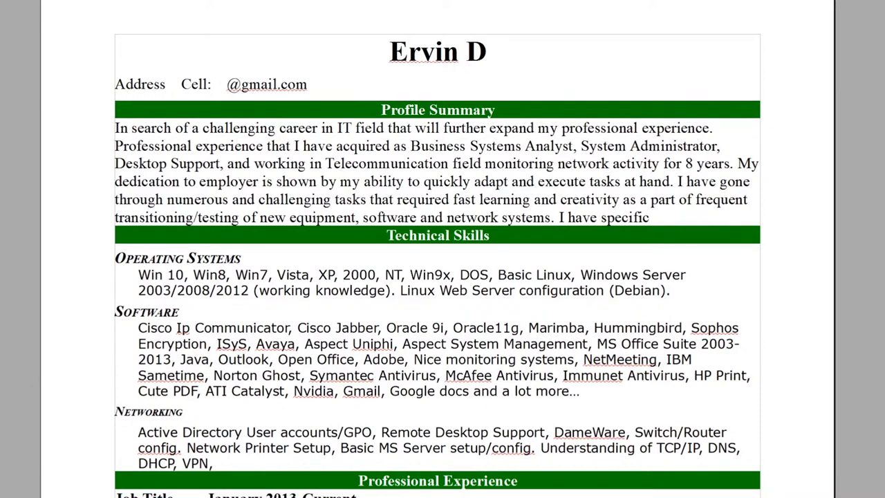
key("shift+Home")
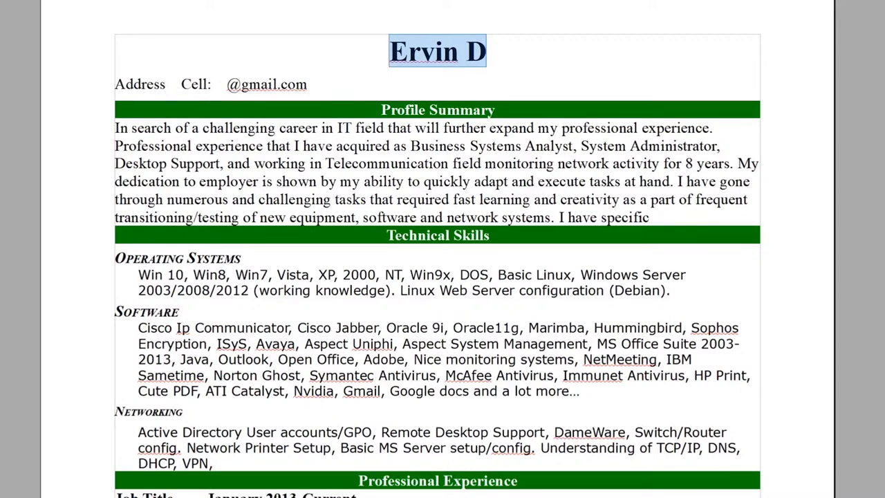
key("ctrl+shift+comma")
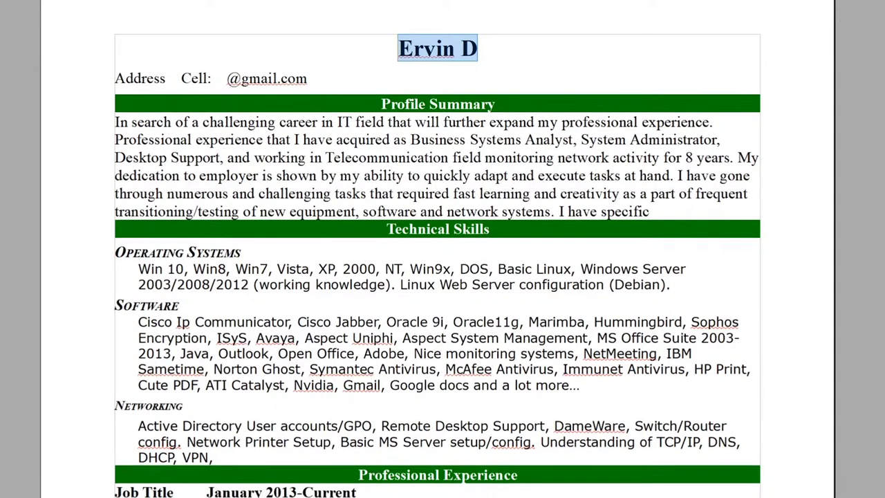
key("Down")
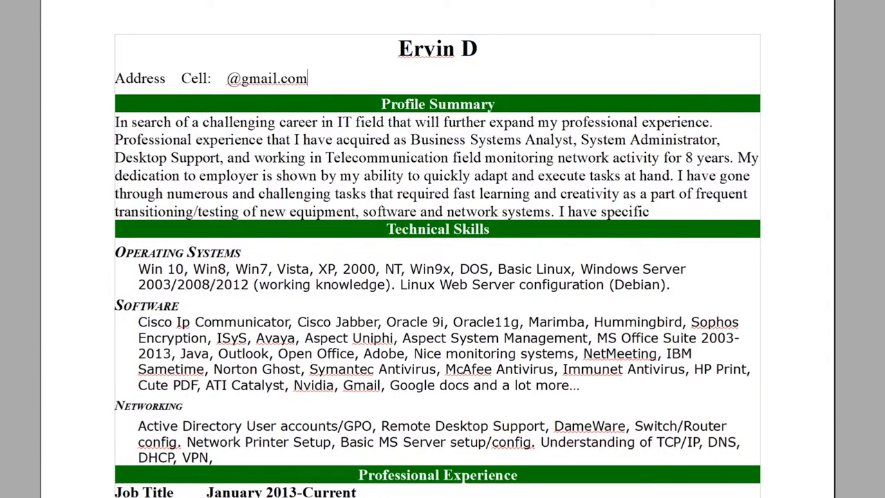
left_click(461, 49)
Step: Replace the Address placeholder with the full street address, city, state and ZIP code
double_click(139, 78)
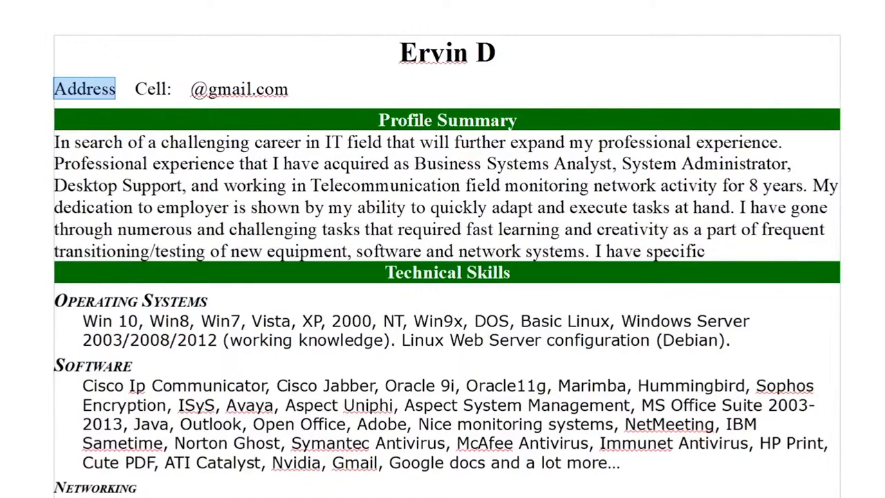
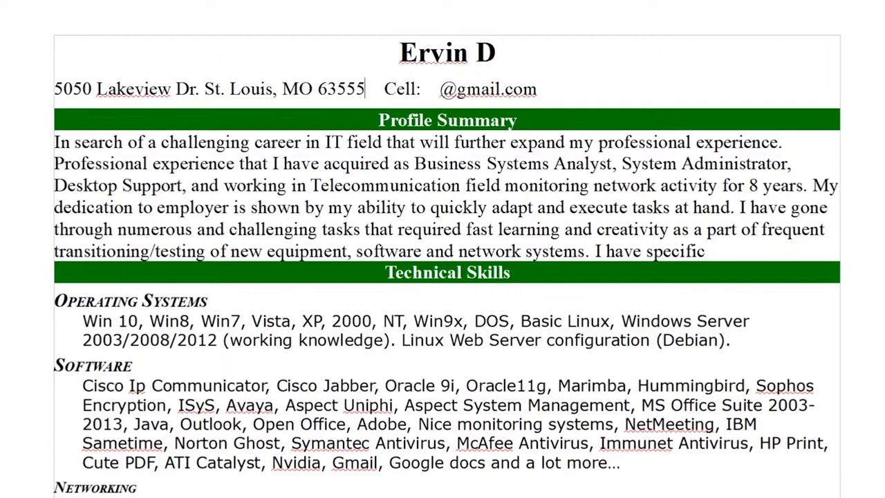
Step: Enter the cell phone number after the 'Cell:' label
left_click(425, 88)
key("shift+Left")
key("shift+Left")
key("shift+Left")
key("shift+Left")
key("shift+Left")
left_click(425, 89)
key("Left")
key("shift+Left")
key("shift+Left")
key("shift+Left")
key("shift+Left")
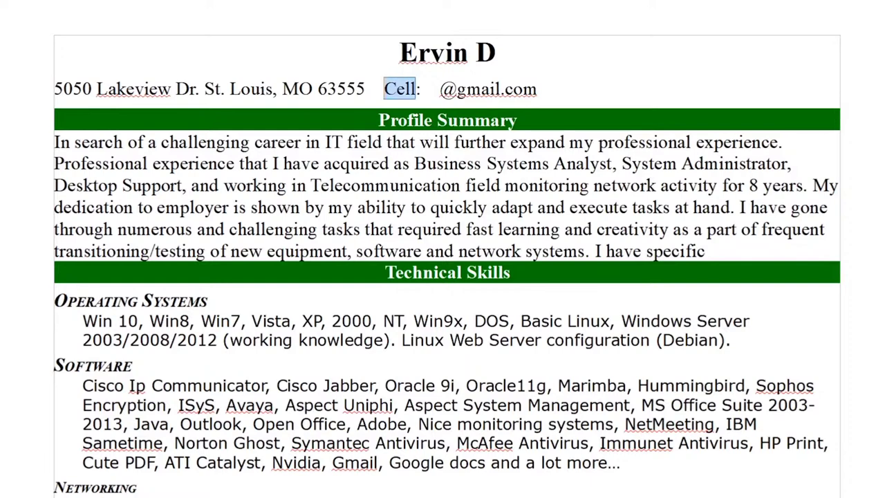
left_click(421, 88)
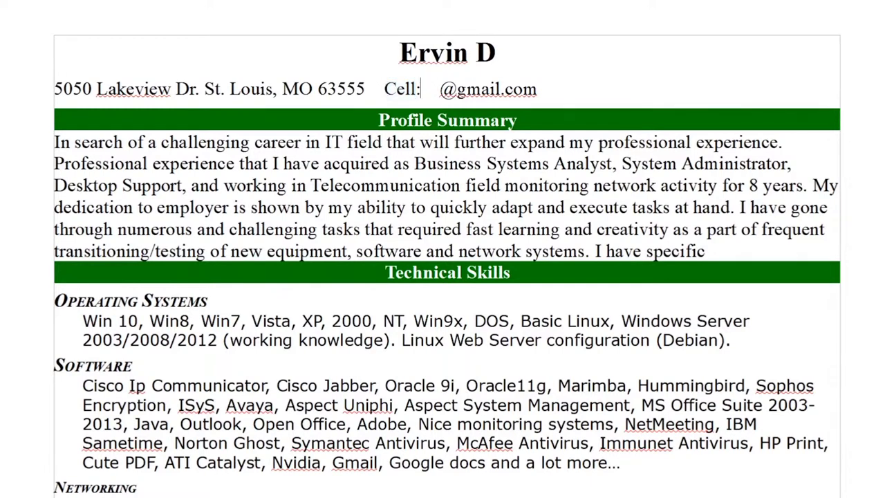
type("555")
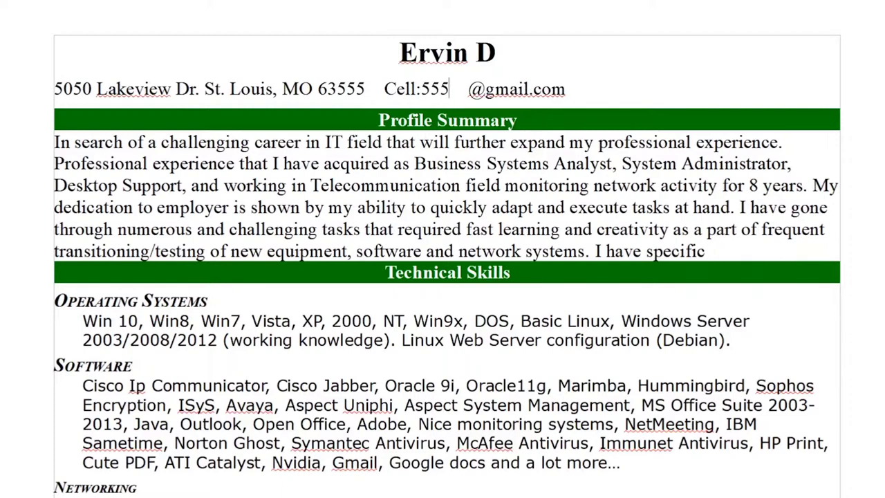
type("-555-")
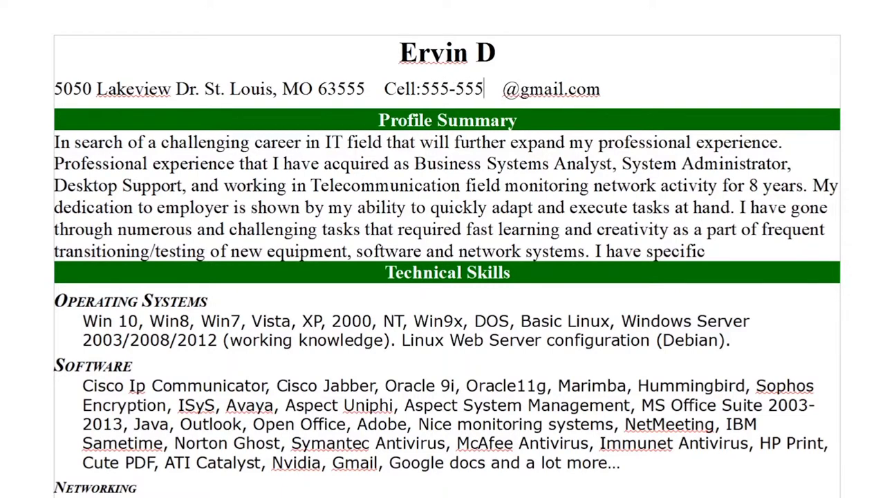
type("5555")
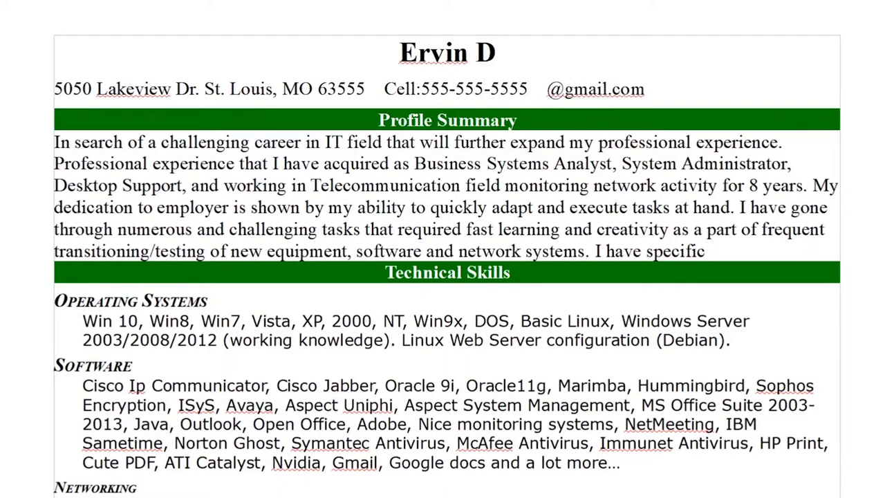
left_click(547, 89)
type("ervind")
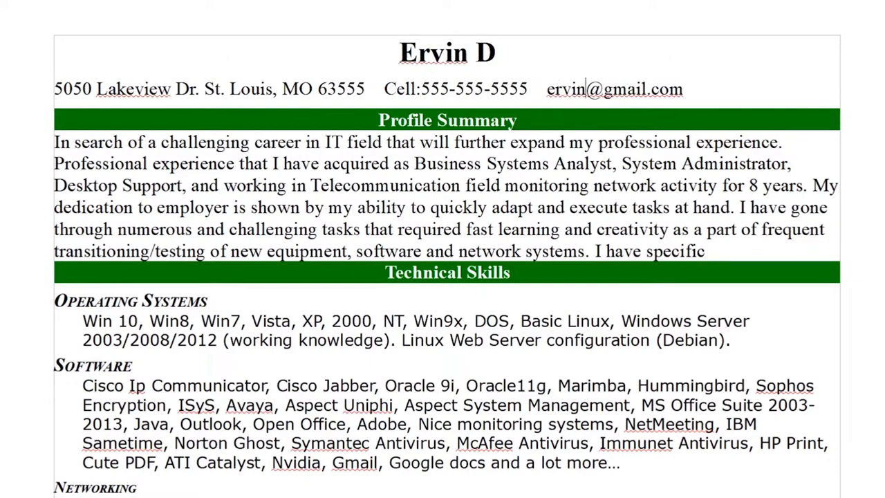
left_click(693, 89)
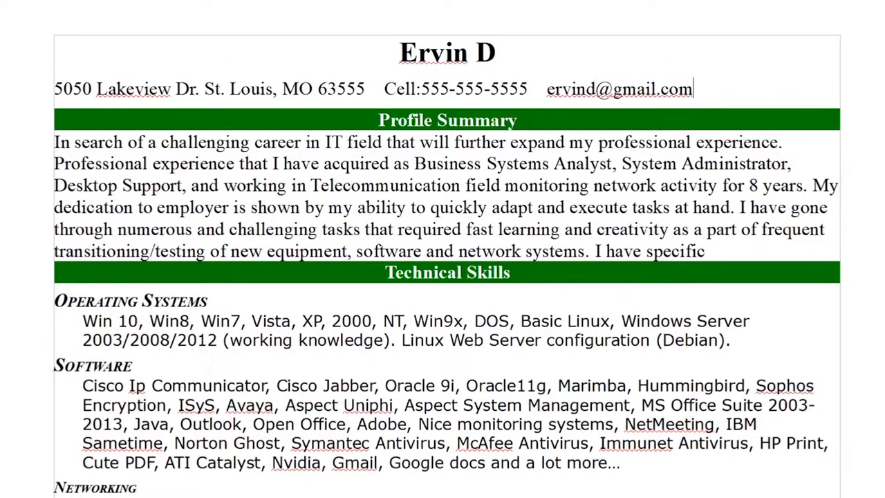
key("shift+Home")
left_click(225, 141)
left_click(468, 52)
key("shift+Left")
key("shift+Left")
key("shift+Left")
key("shift+Left")
key("shift+Left")
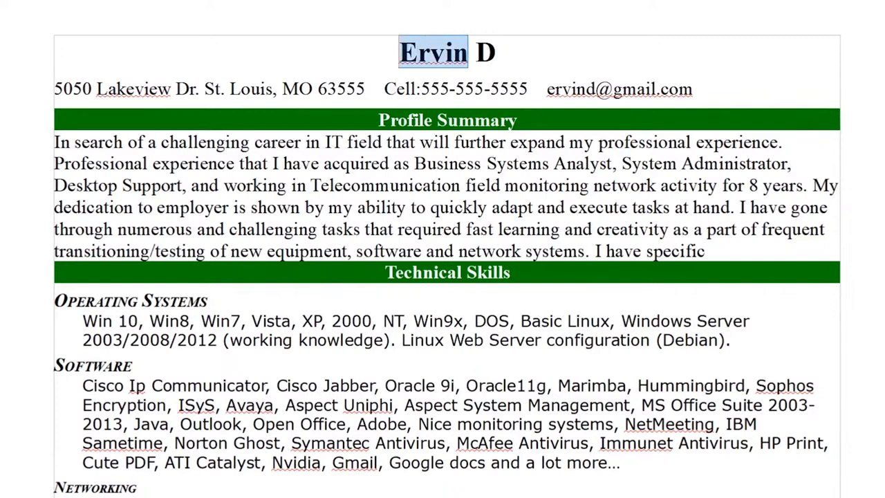
key("End")
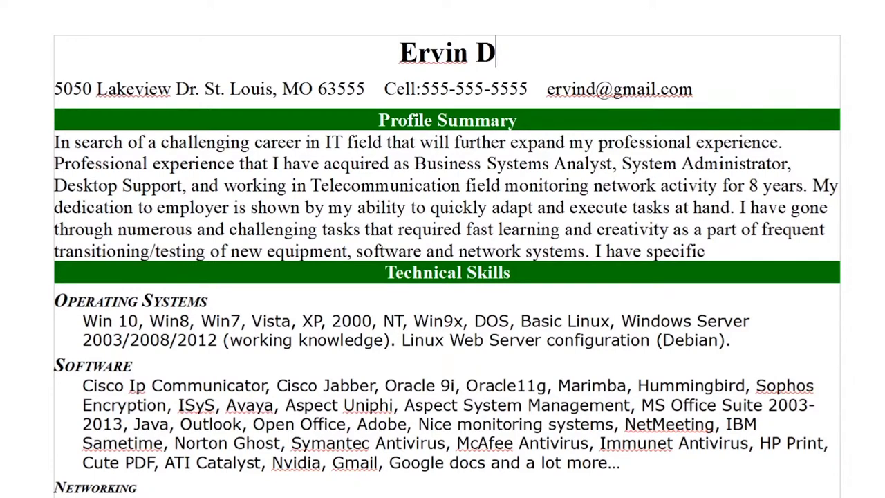
key("shift+Home")
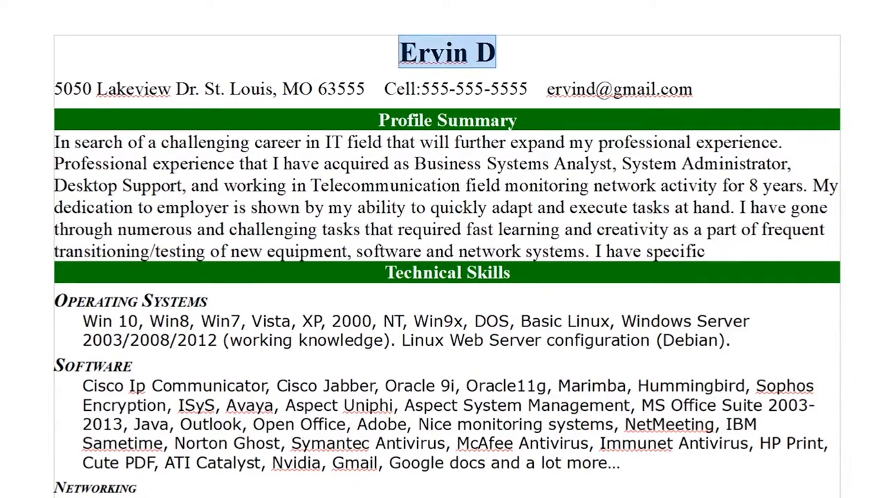
left_click(468, 52)
key("shift+Left")
key("shift+Left")
key("shift+Left")
key("shift+Left")
key("shift+Left")
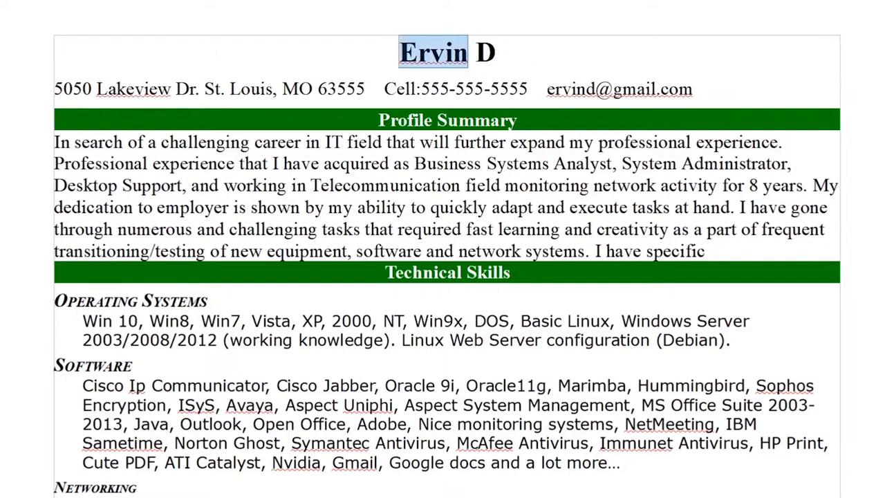
left_click(496, 52)
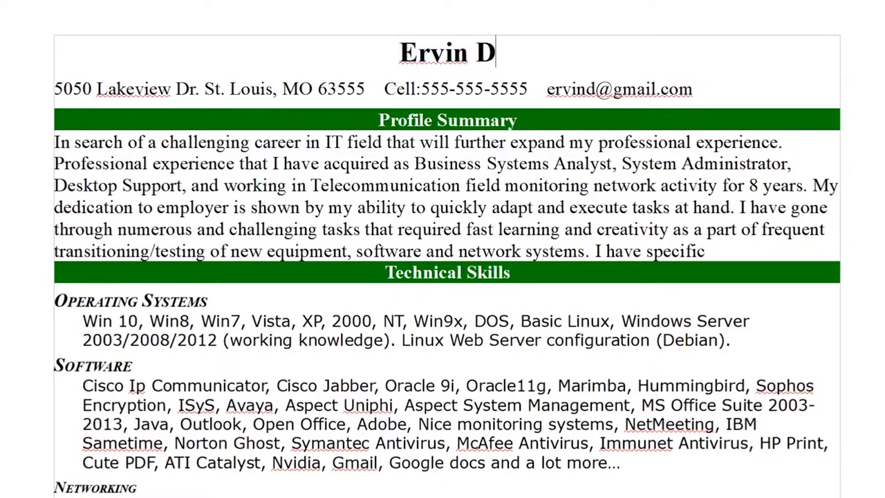
left_click_drag(384, 89, 532, 88)
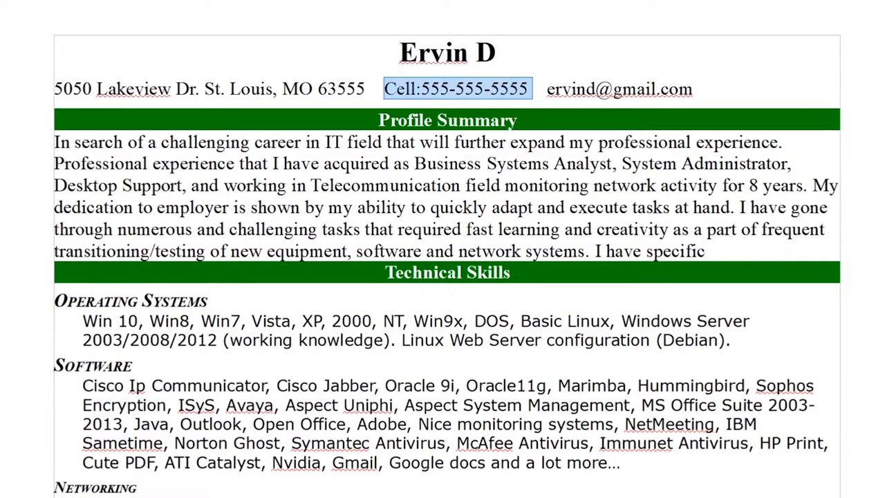
left_click(518, 121)
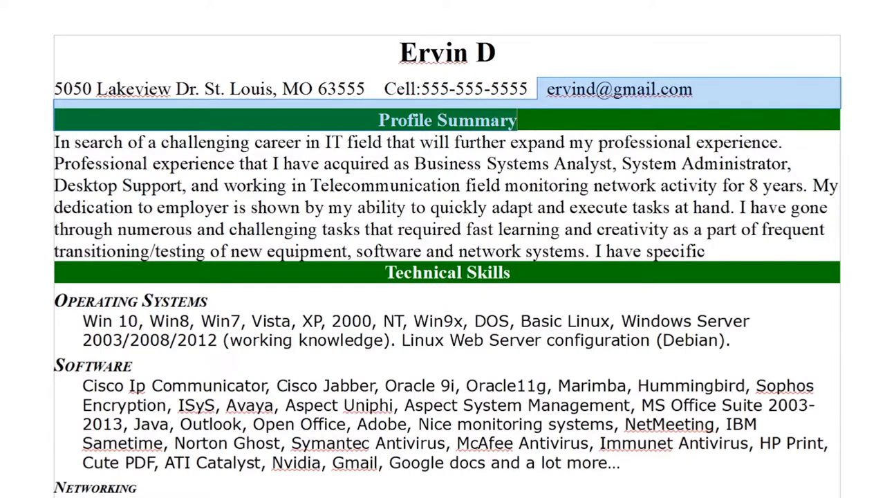
left_click(496, 52)
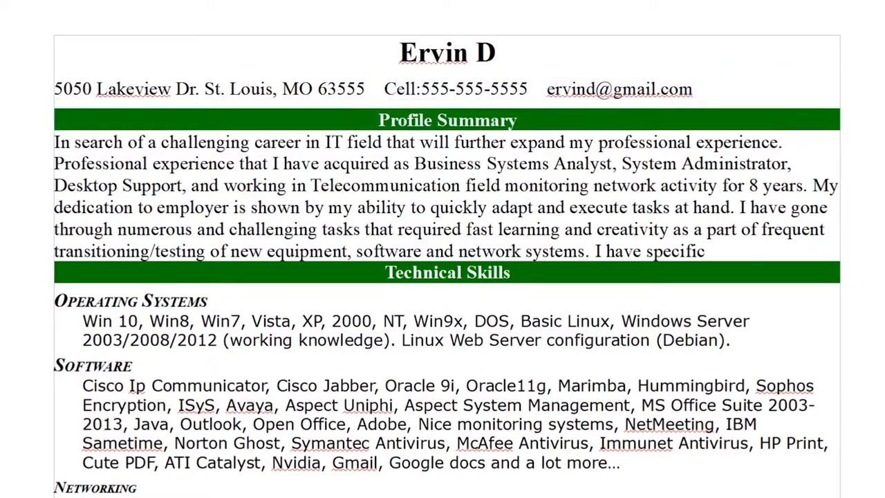
left_click(499, 119)
left_click(54, 142)
key("Left")
key("shift+Left")
key("shift+Left")
key("shift+Left")
key("shift+Left")
key("shift+Left")
key("shift+Left")
key("shift+Left")
key("shift+Left")
key("shift+Left")
key("shift+Left")
key("shift+Left")
key("shift+Left")
key("shift+Left")
key("shift+Left")
key("shift+Left")
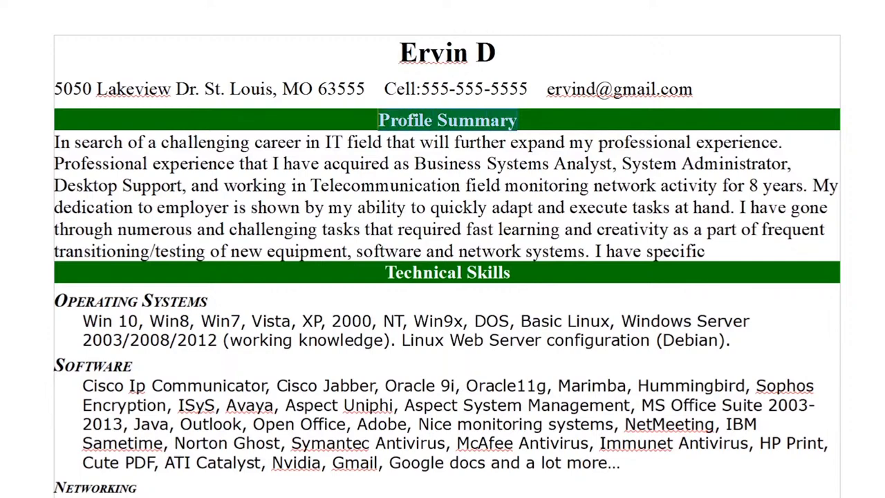
key("Left")
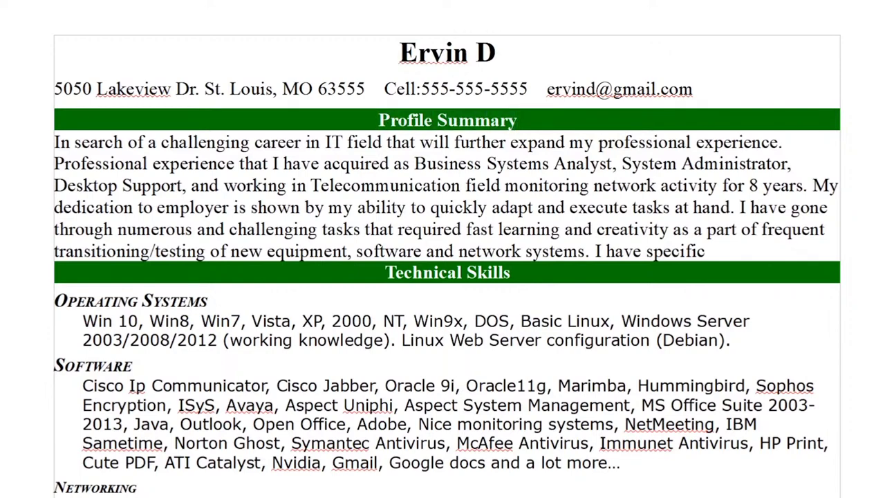
left_click_drag(54, 141, 705, 251)
left_click(610, 339)
left_click_drag(54, 141, 412, 142)
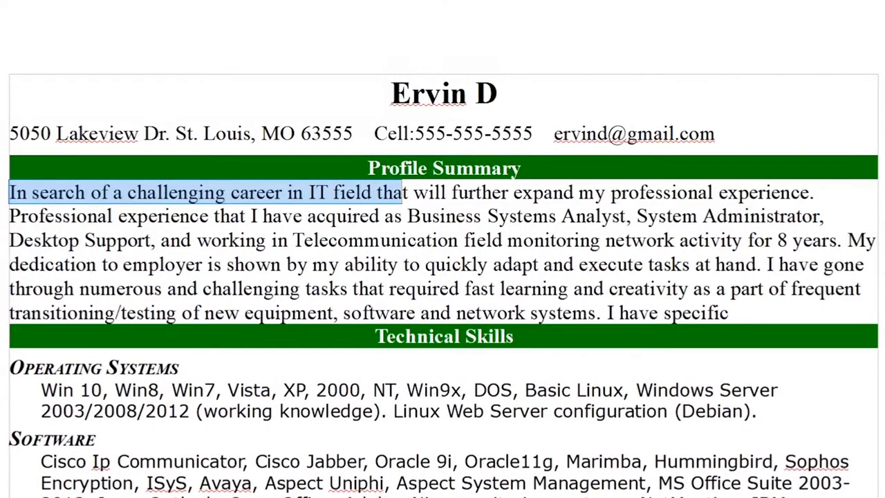
left_click_drag(407, 192, 814, 192)
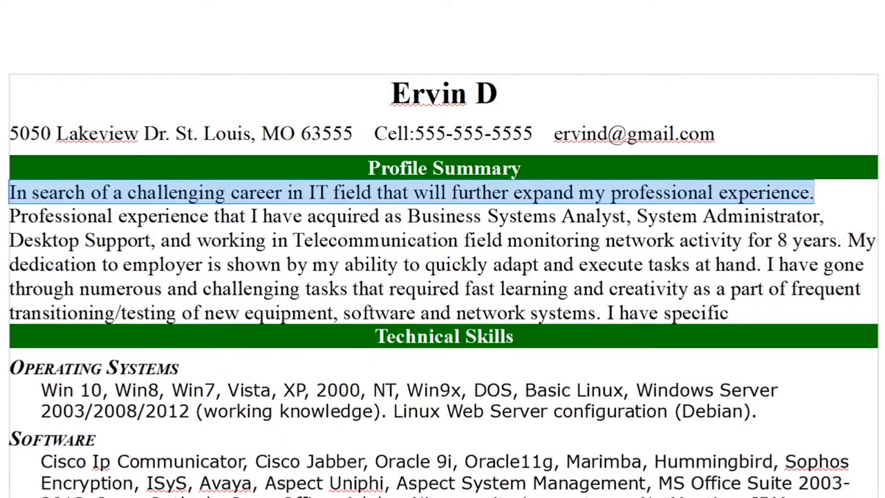
left_click(814, 192)
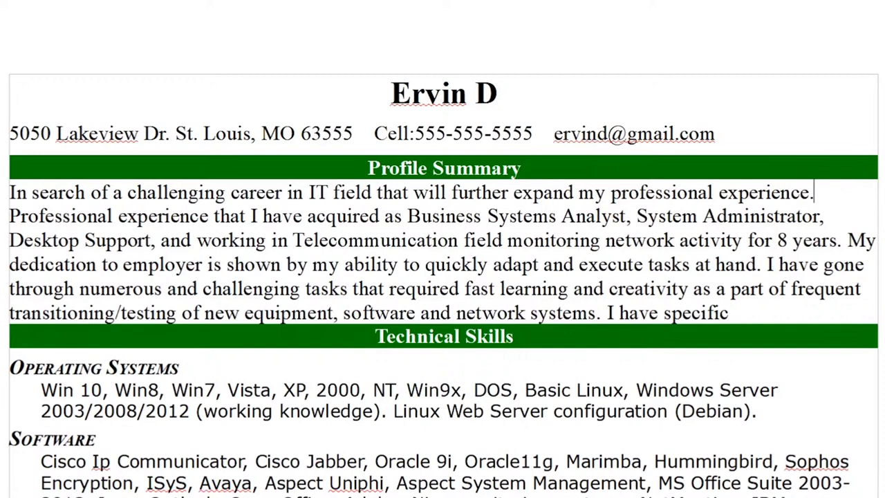
key("Right")
key("shift+Right")
key("shift+Right")
key("shift+Right")
key("shift+Right")
key("shift+Right")
key("shift+Right")
key("shift+Right")
key("shift+Right")
key("shift+Right")
key("shift+Right")
key("shift+Right")
key("shift+Right")
key("shift+Right")
key("shift+Right")
key("shift+Right")
key("shift+Right")
key("shift+Right")
key("shift+Right")
key("shift+Right")
key("shift+Right")
key("shift+Right")
key("shift+Right")
key("shift+Right")
key("shift+Right")
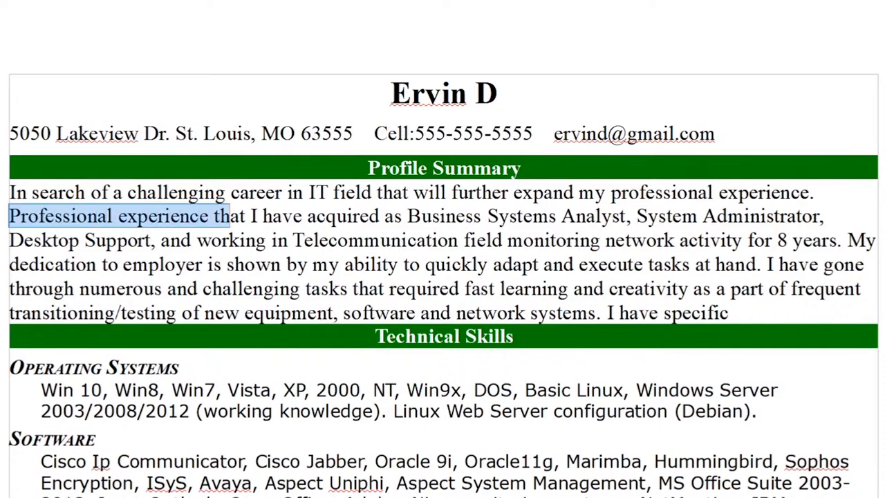
key("shift+Right")
key("shift+Right")
key("shift+Right")
key("shift+Right")
key("shift+Right")
key("shift+Right")
key("shift+Right")
key("shift+Right")
key("shift+Right")
key("shift+Right")
key("shift+Right")
key("shift+Right")
key("shift+Right")
key("shift+Right")
key("shift+Right")
key("shift+Right")
key("shift+Right")
key("shift+Right")
key("shift+Right")
key("shift+Right")
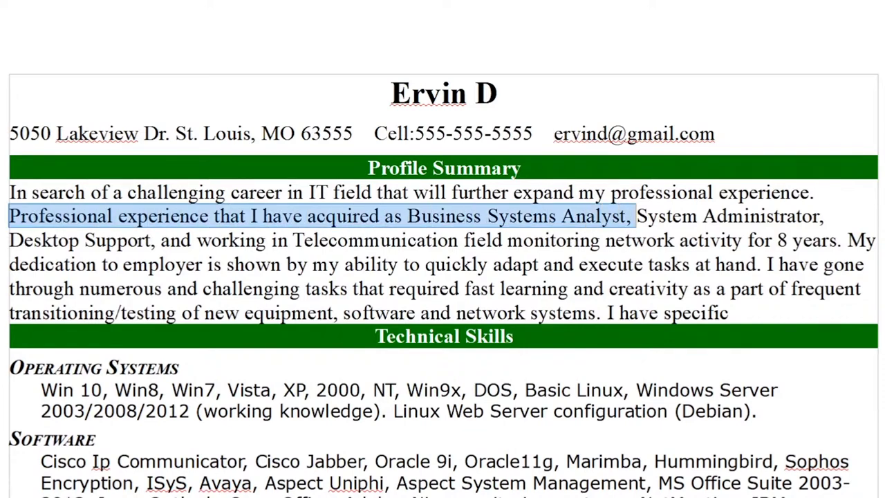
key("shift+Down")
key("shift+Up")
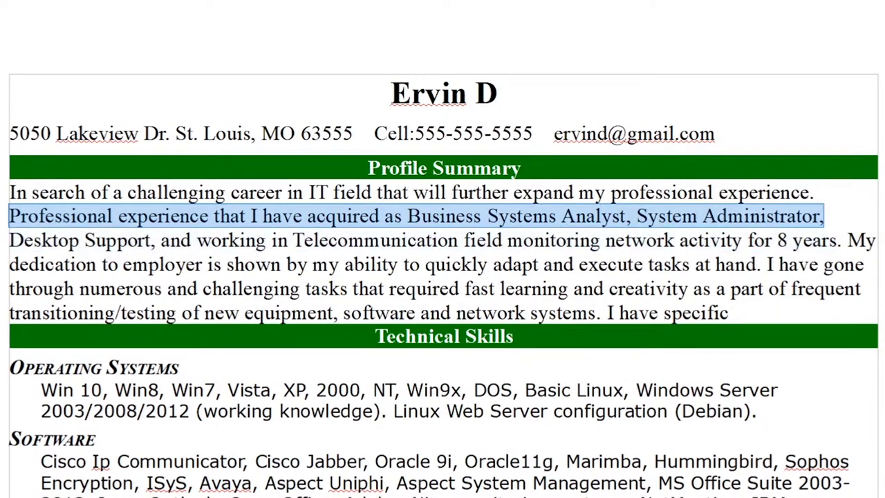
key("ctrl+shift+Right")
key("ctrl+shift+Right")
key("ctrl+shift+Right")
key("ctrl+shift+Left")
key("shift+Right")
key("shift+Right")
key("shift+Right")
key("shift+Right")
key("shift+Right")
key("shift+Right")
key("shift+Right")
key("shift+Right")
key("shift+Right")
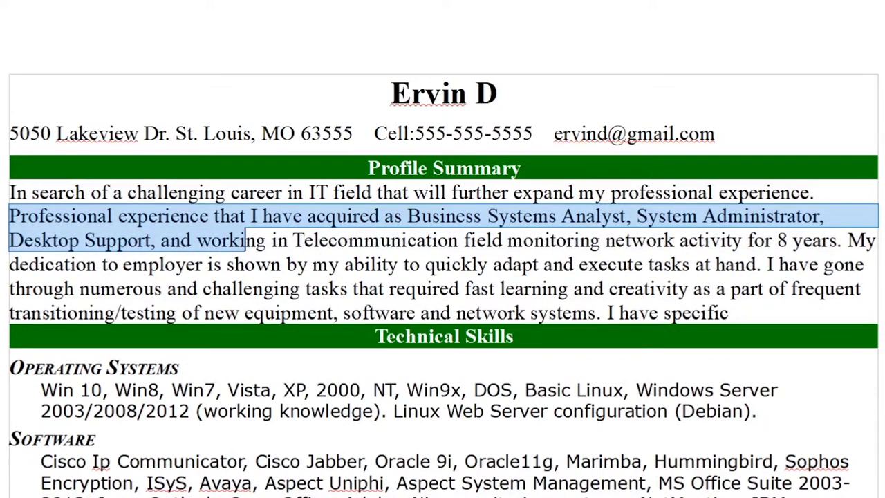
left_click_drag(828, 240, 837, 240)
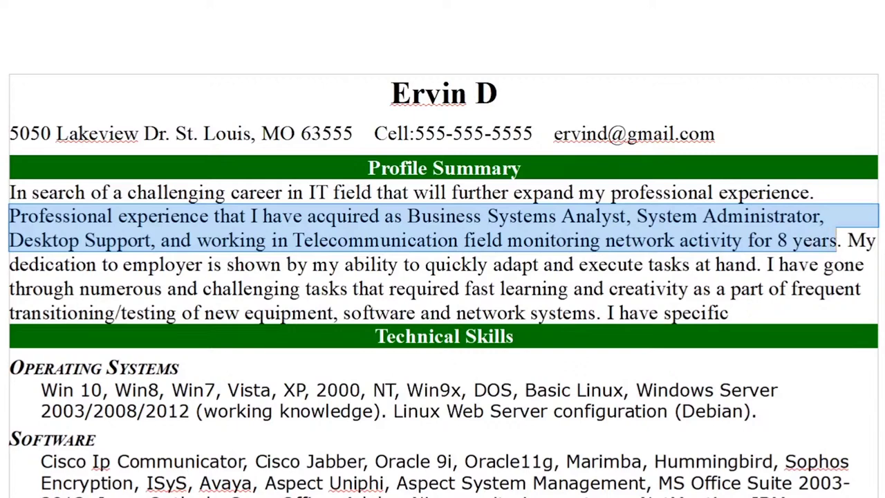
left_click(836, 240)
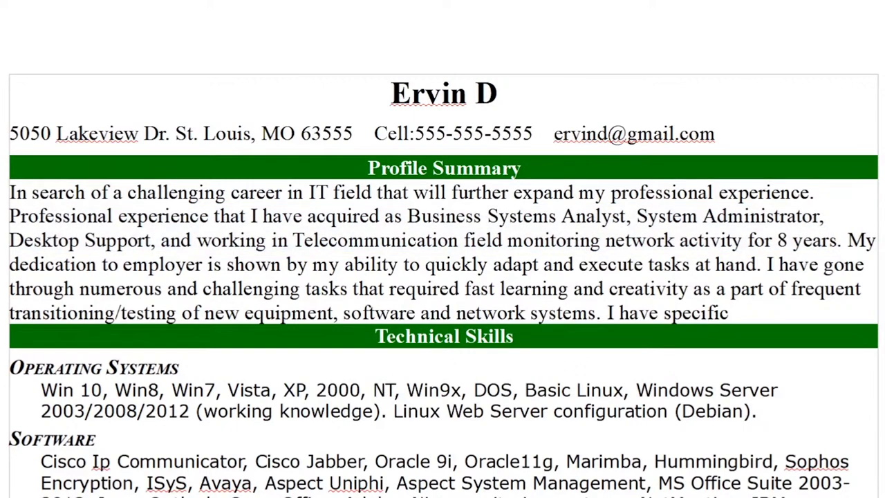
left_click_drag(9, 216, 560, 215)
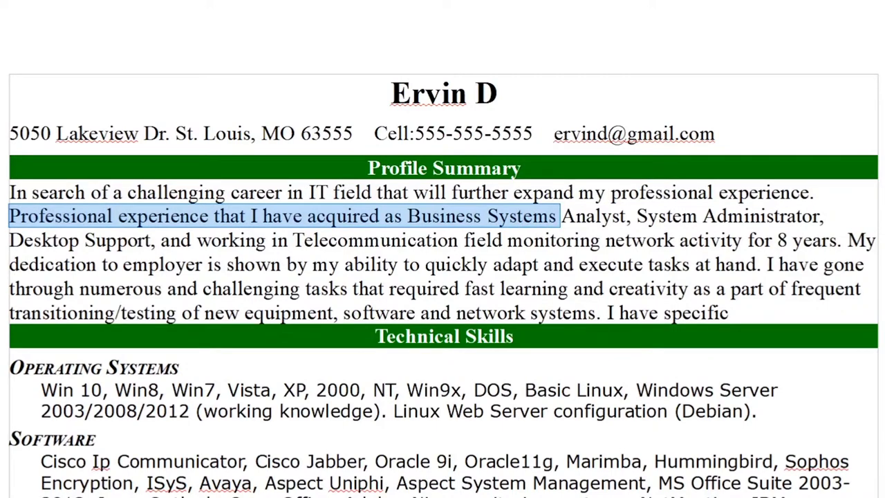
left_click_drag(636, 216, 823, 240)
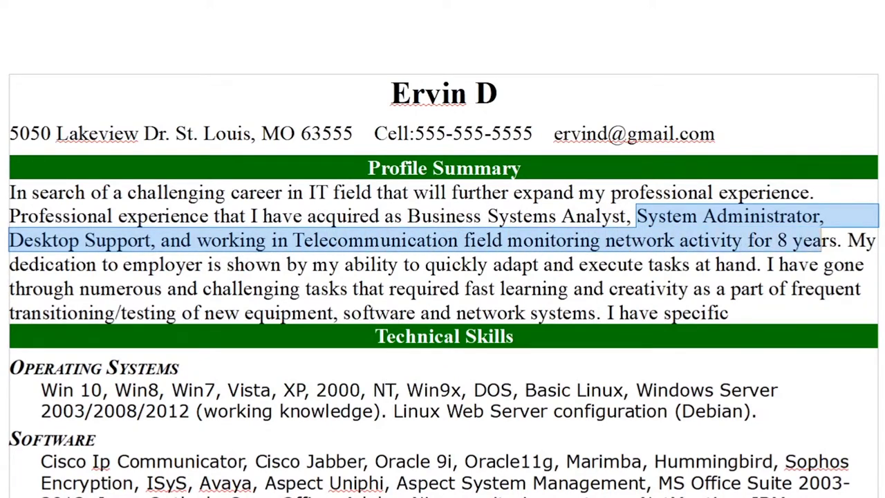
left_click(836, 240)
left_click_drag(180, 240, 836, 240)
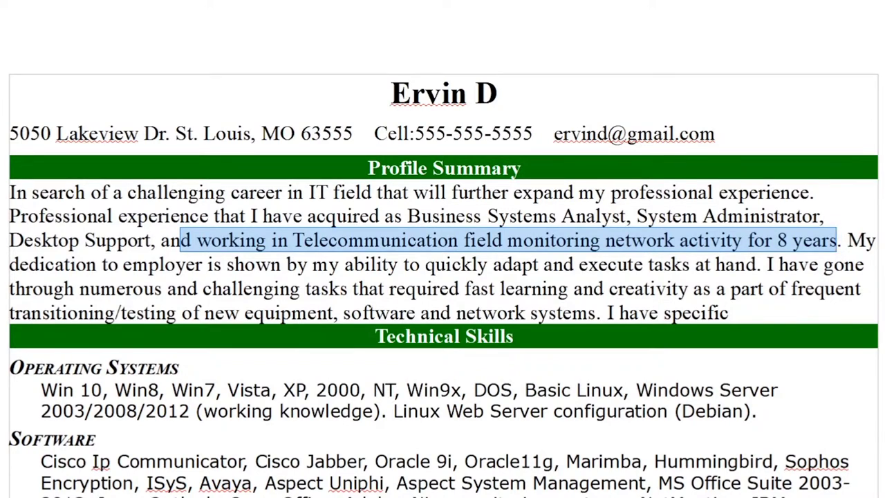
left_click(842, 240)
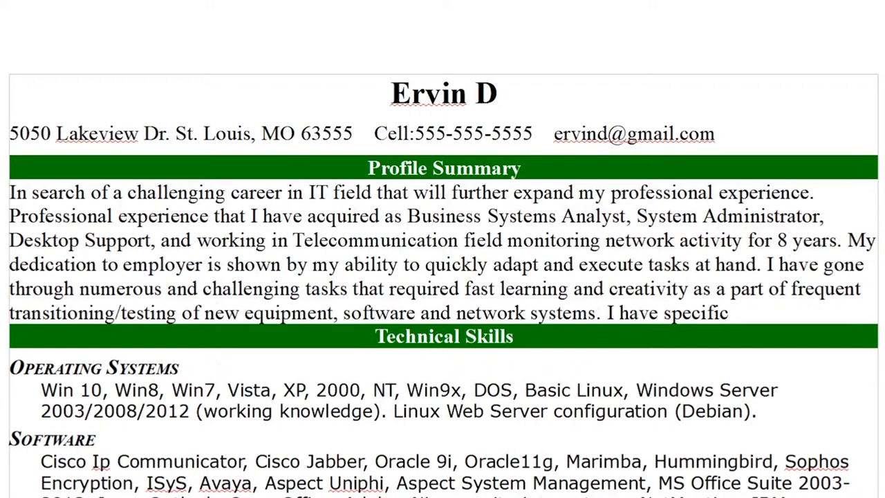
left_click_drag(292, 240, 836, 240)
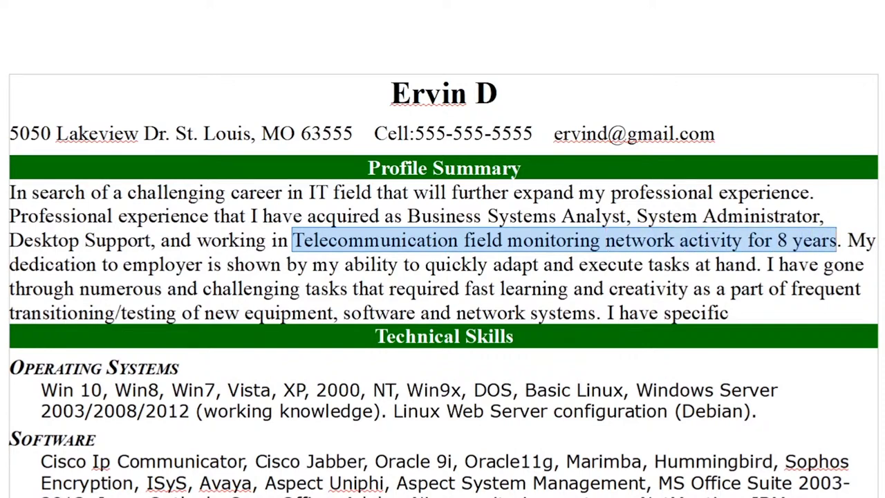
left_click(841, 240)
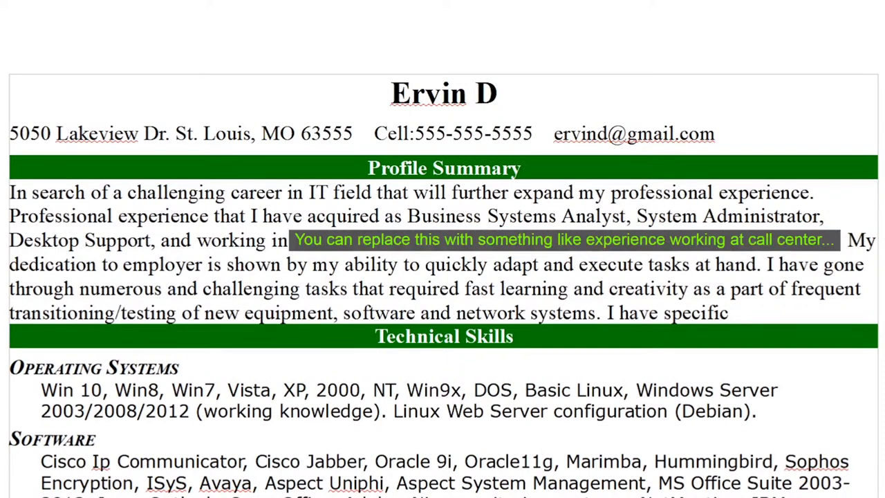
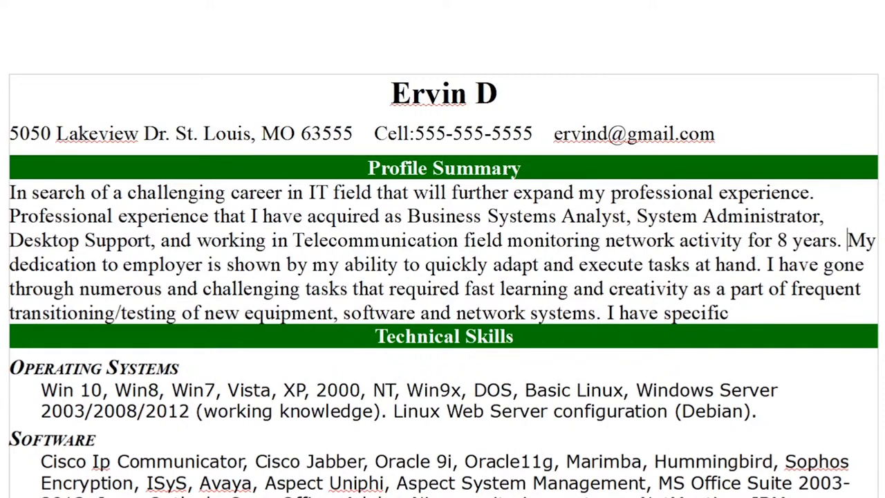
Step: Select and reselect the 'My dedication' sentence in the Profile Summary
key("shift+Right")
key("shift+Right")
key("shift+Left")
key("shift+Left")
key("shift+Left")
key("shift+Left")
key("shift+Left")
key("shift+Left")
key("shift+Left")
key("shift+Left")
key("shift+Left")
key("shift+Left")
key("shift+Left")
key("shift+Left")
key("shift+Left")
key("shift+Left")
key("shift+Left")
key("shift+Left")
key("shift+Left")
left_click_drag(848, 239, 756, 264)
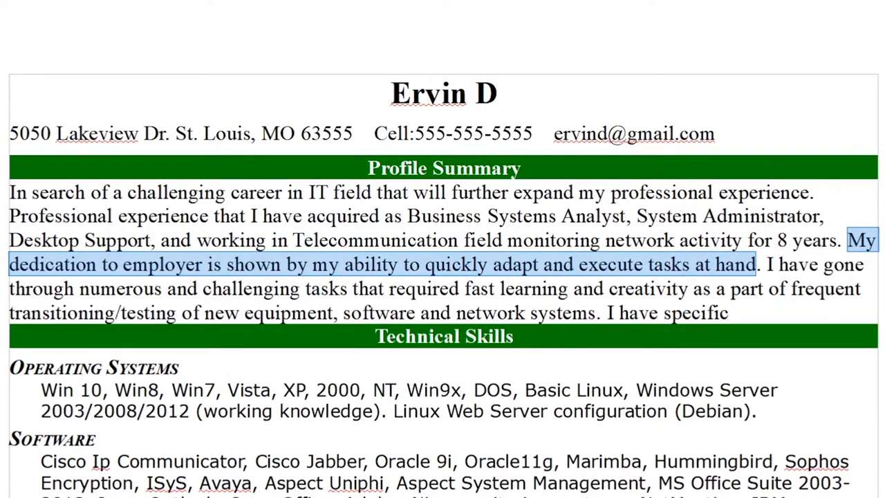
left_click(520, 264)
left_click_drag(387, 264, 757, 264)
left_click(599, 265)
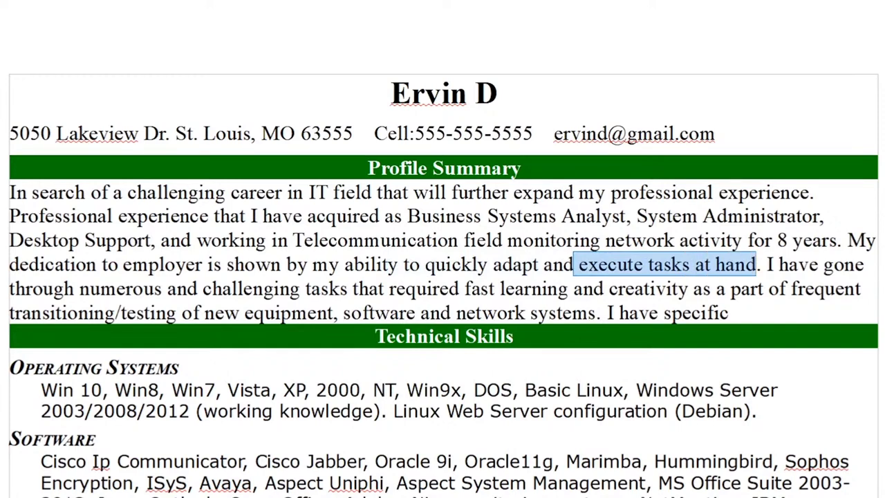
left_click(760, 264)
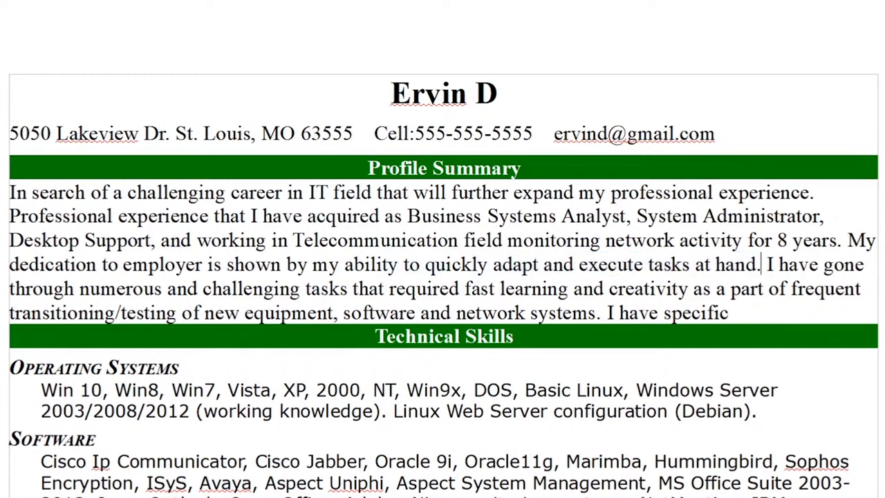
left_click_drag(761, 264, 848, 240)
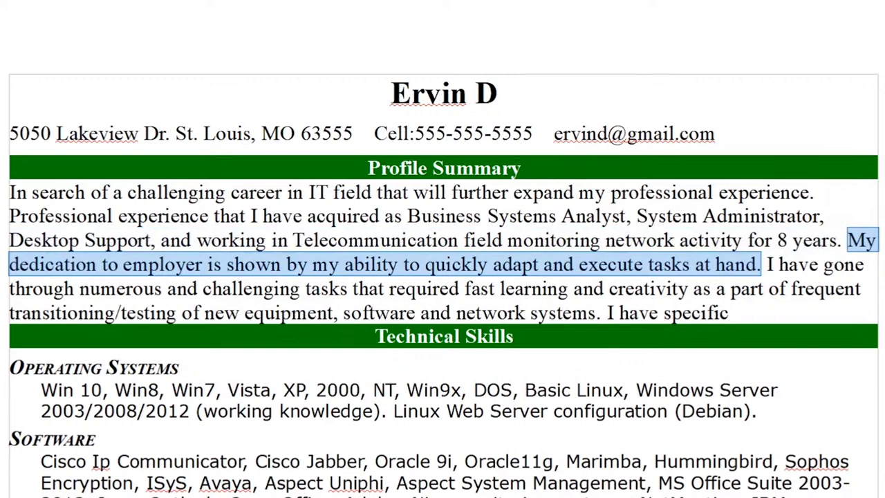
left_click(773, 263)
key("Left")
key("shift+Left")
key("shift+Left")
key("shift+Left")
key("shift+Left")
key("shift+Left")
key("ctrl+shift+Left")
key("ctrl+shift+Left")
key("ctrl+shift+Left")
key("ctrl+shift+Left")
key("ctrl+shift+Left")
key("ctrl+shift+Left")
key("ctrl+shift+Left")
key("ctrl+shift+Left")
key("ctrl+shift+Left")
key("ctrl+shift+Left")
key("ctrl+shift+Left")
key("ctrl+shift+Left")
key("ctrl+shift+Left")
key("ctrl+shift+Left")
key("ctrl+shift+Left")
key("ctrl+shift+Left")
key("ctrl+shift+Left")
key("ctrl+shift+Left")
key("ctrl+shift+Right")
key("ctrl+shift+Right")
Step: Select the later summary sentences through the unfinished 'I have specific' phrase
left_click(768, 264)
left_click_drag(767, 265, 864, 265)
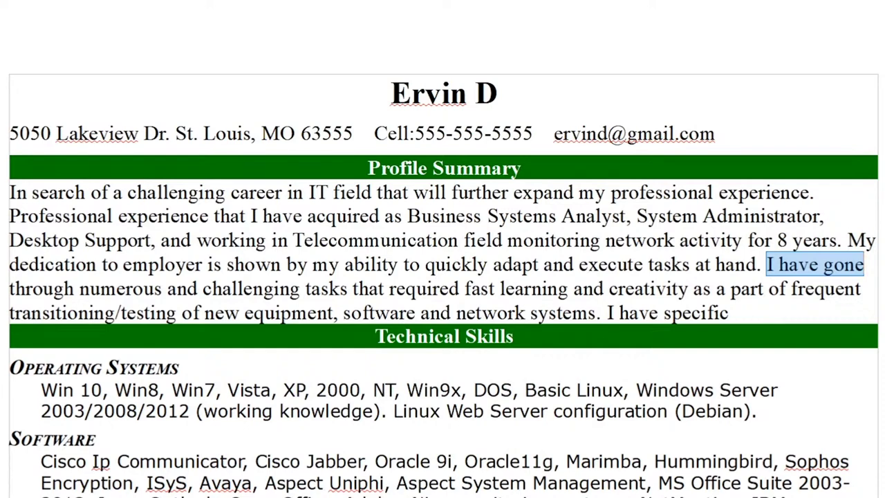
left_click_drag(864, 264, 756, 265)
left_click(603, 312)
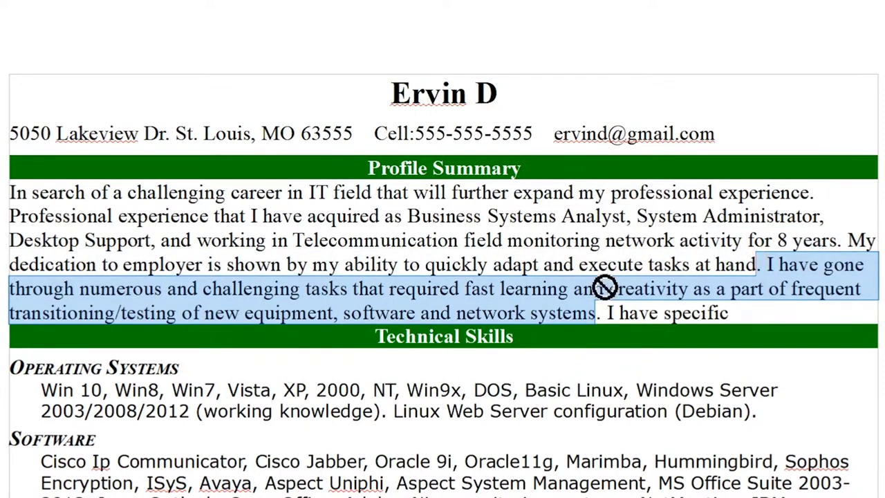
left_click(414, 289)
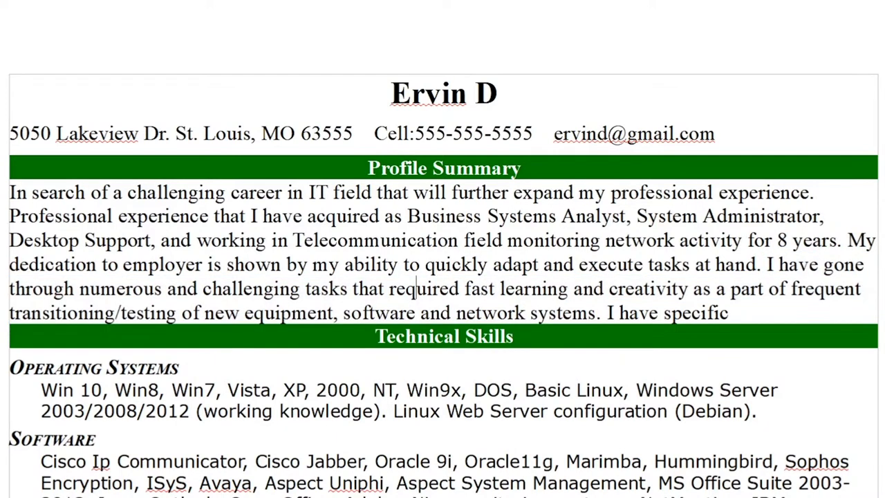
left_click_drag(414, 289, 596, 312)
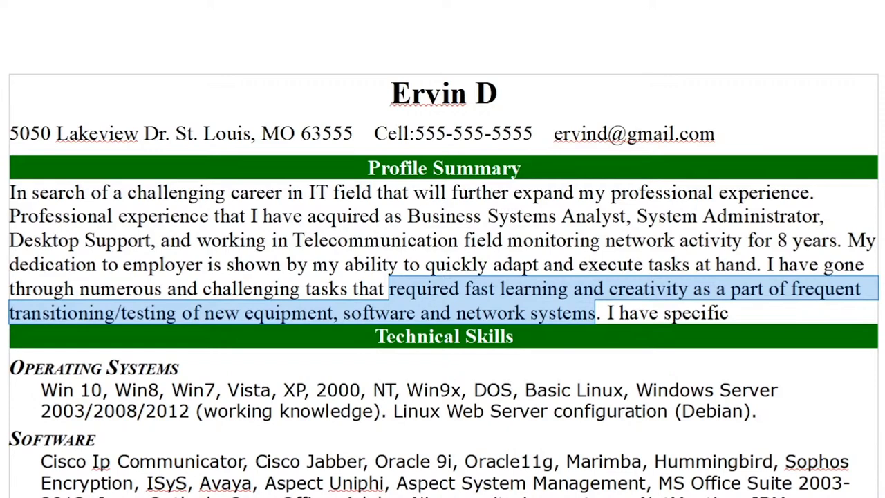
left_click(604, 288)
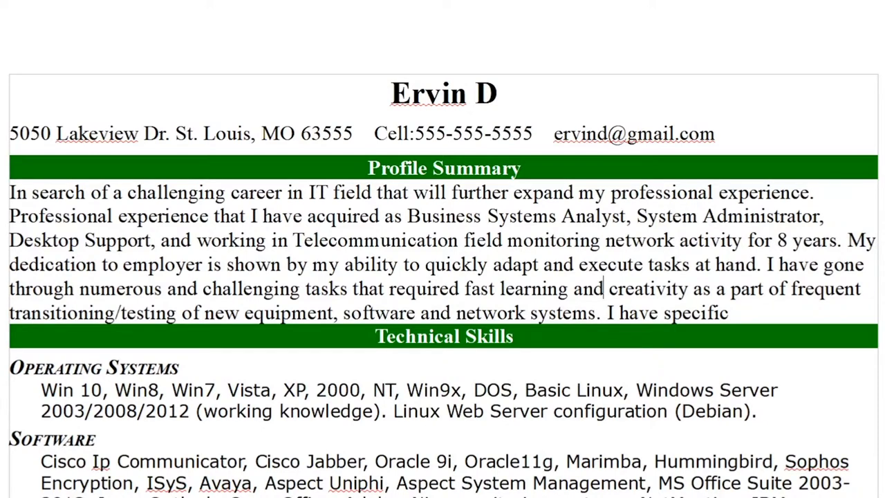
left_click_drag(843, 240, 601, 312)
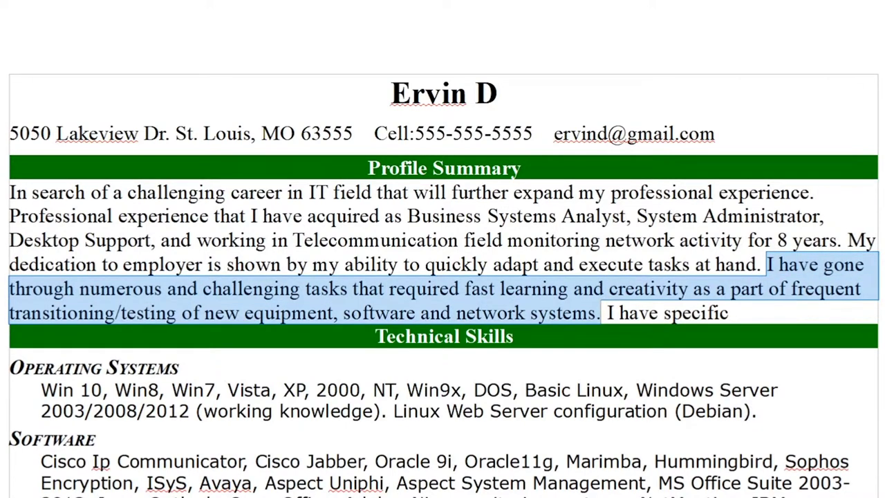
left_click(600, 312)
left_click(607, 313)
left_click_drag(607, 312, 739, 313)
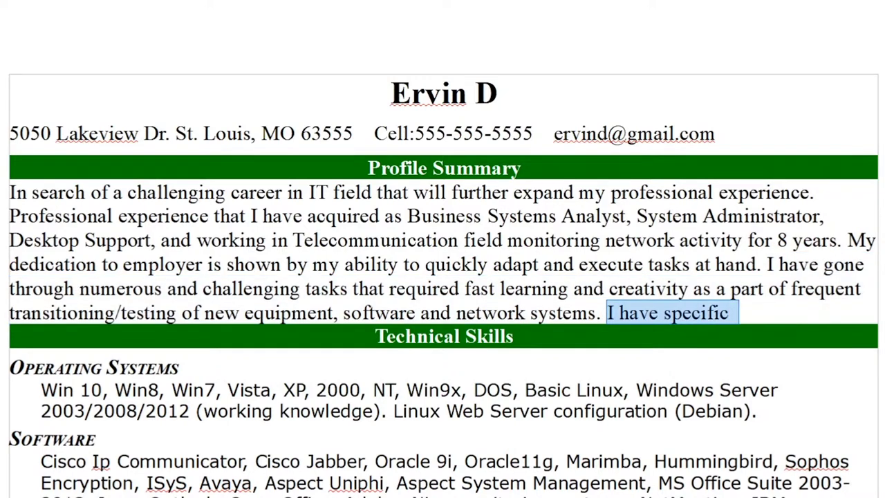
left_click(734, 313)
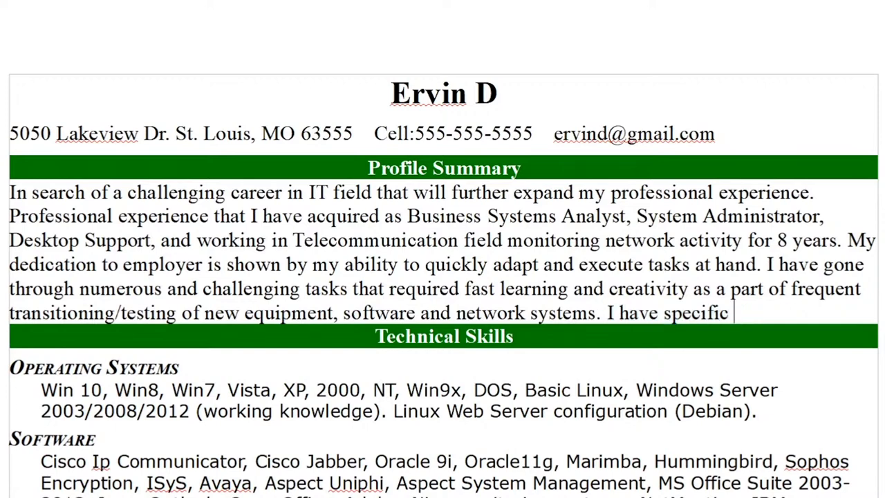
left_click_drag(607, 313, 739, 313)
Step: Finish the closing sentence as 'I have specific experience working this job...'
left_click(730, 313)
type("experience")
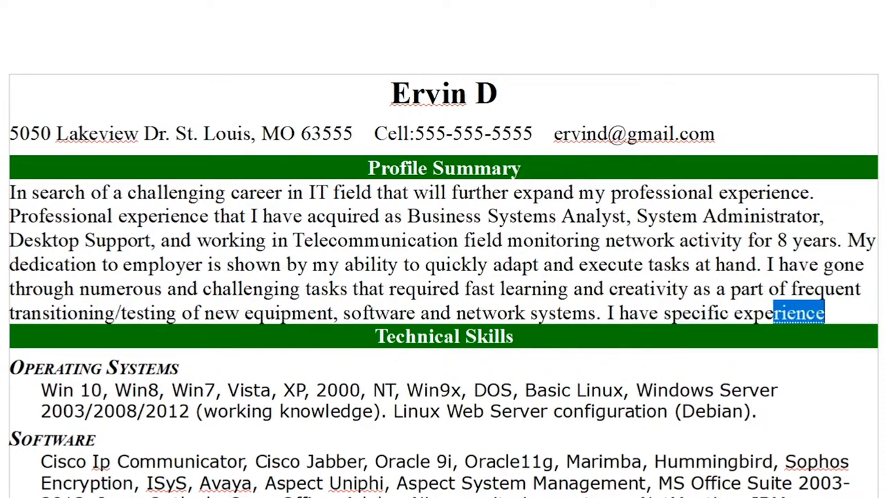
key("Return")
type("working ")
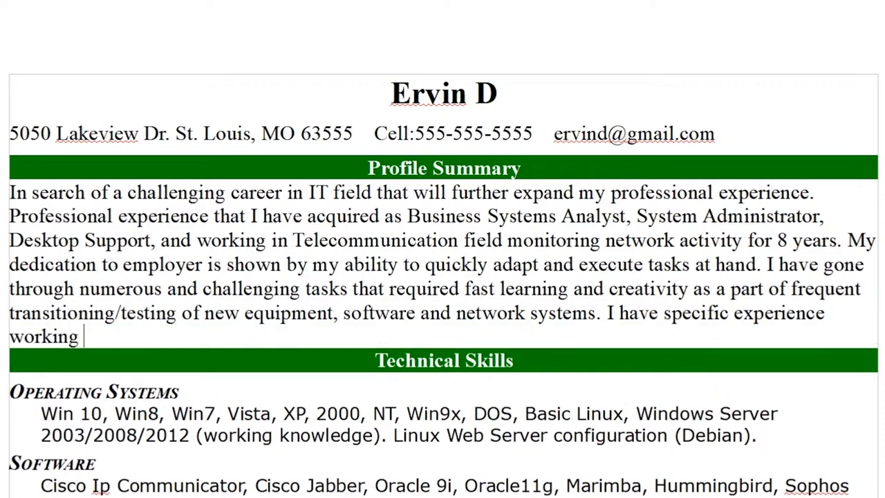
type("on this system")
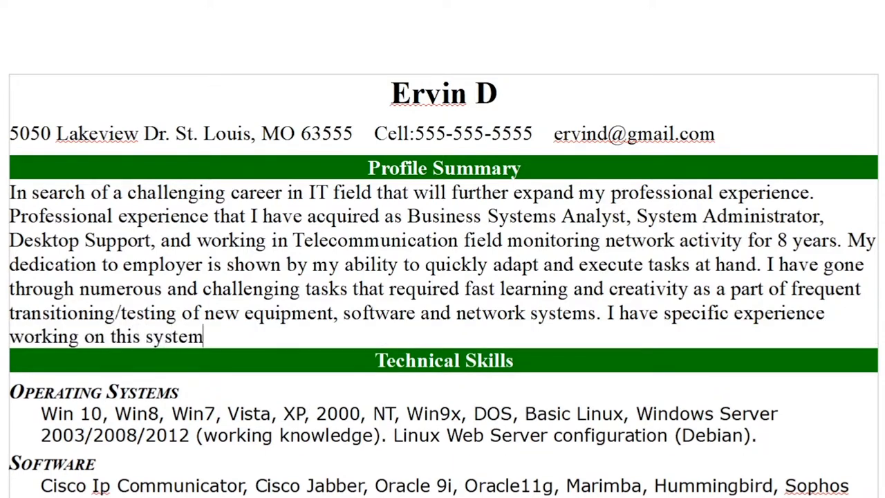
key("BackSpace")
key("BackSpace")
key("BackSpace")
key("BackSpace")
key("BackSpace")
key("BackSpace")
key("BackSpace")
key("BackSpace")
key("BackSpace")
key("BackSpace")
key("BackSpace")
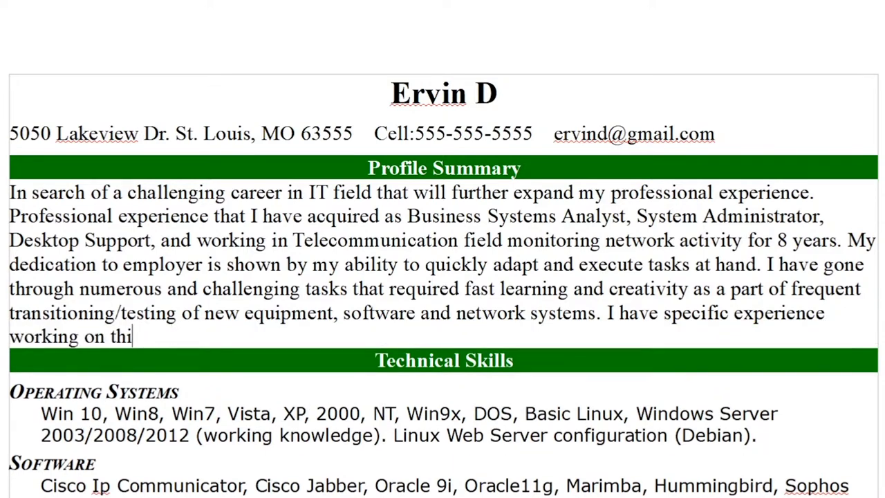
key("BackSpace")
key("BackSpace")
key("BackSpace")
type("this ")
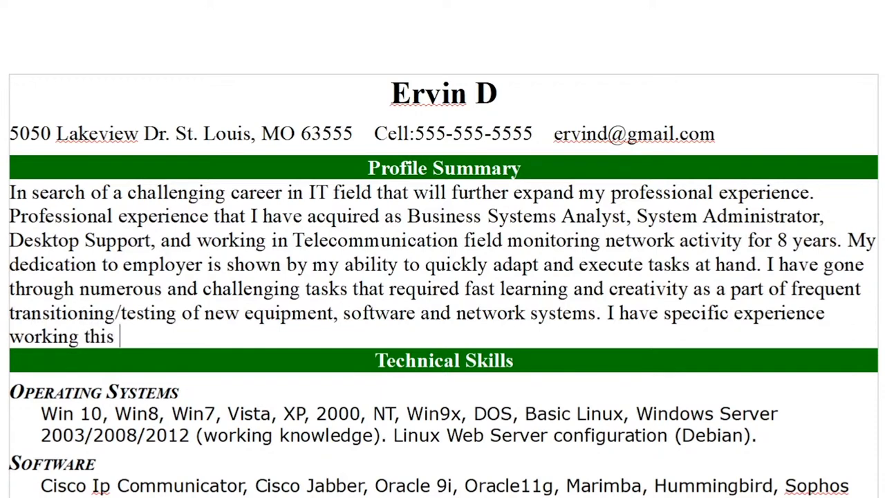
type("job...")
key("shift+Left")
key("ctrl+shift+Left")
key("ctrl+shift+Left")
key("ctrl+shift+Left")
key("ctrl+shift+Left")
key("ctrl+shift+Left")
key("ctrl+shift+Left")
key("ctrl+shift+Left")
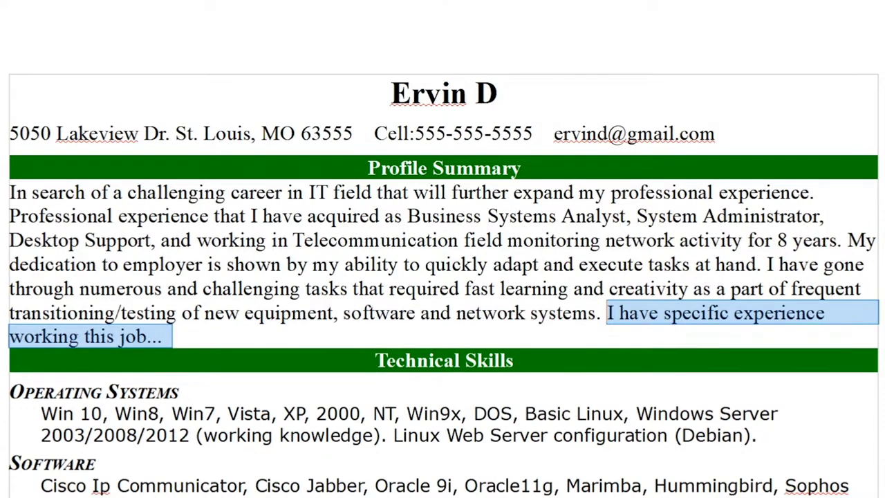
left_click(605, 239)
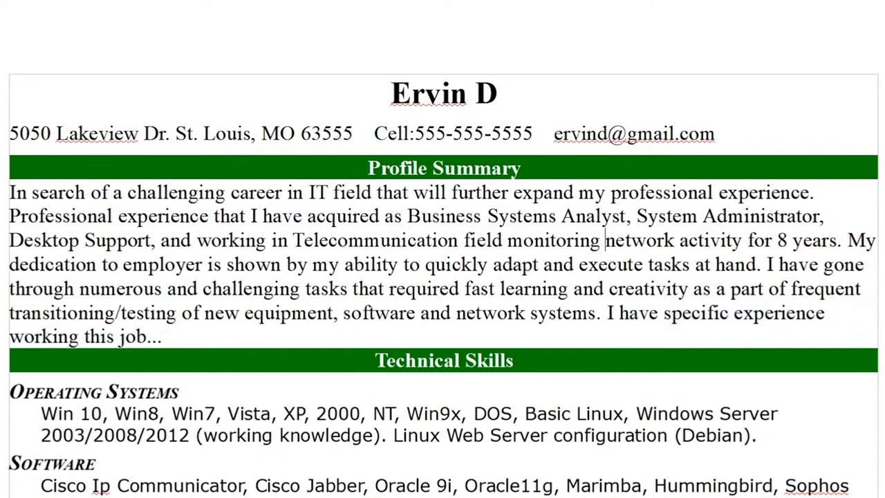
Step: Delete the opening career-search sentence and its leftover leading space
left_click(173, 336)
left_click_drag(19, 215, 560, 216)
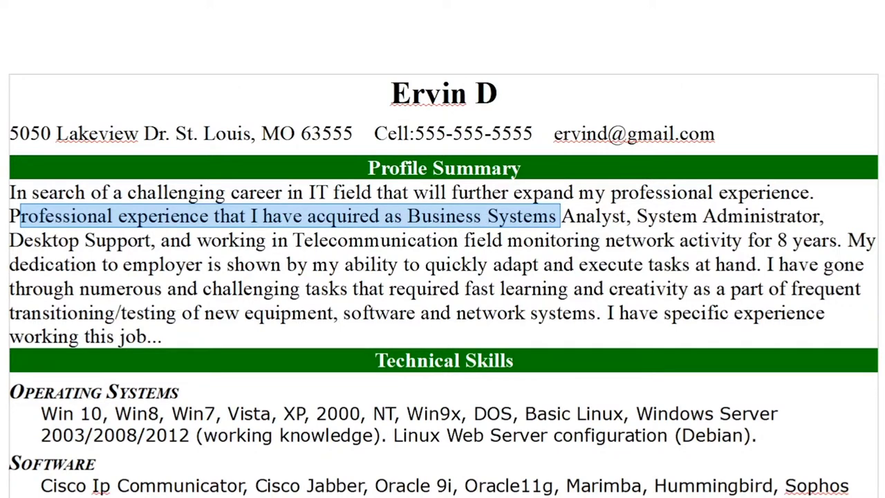
left_click_drag(706, 192, 816, 192)
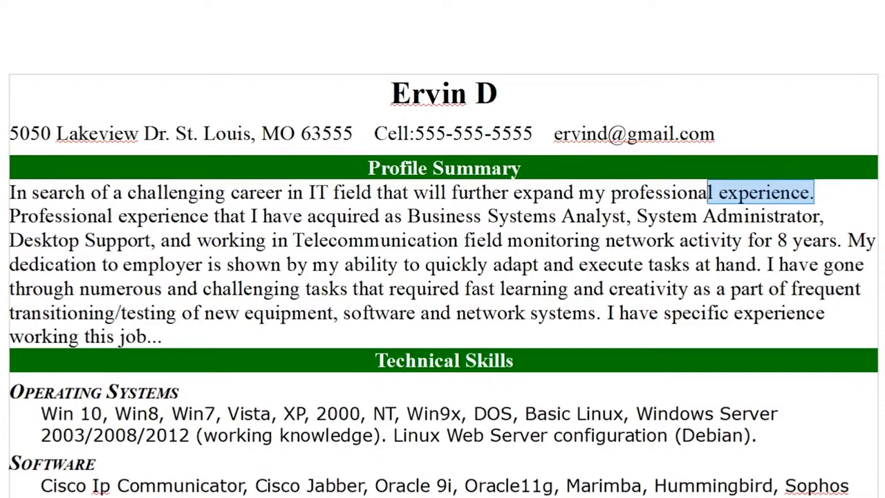
left_click_drag(707, 193, 10, 192)
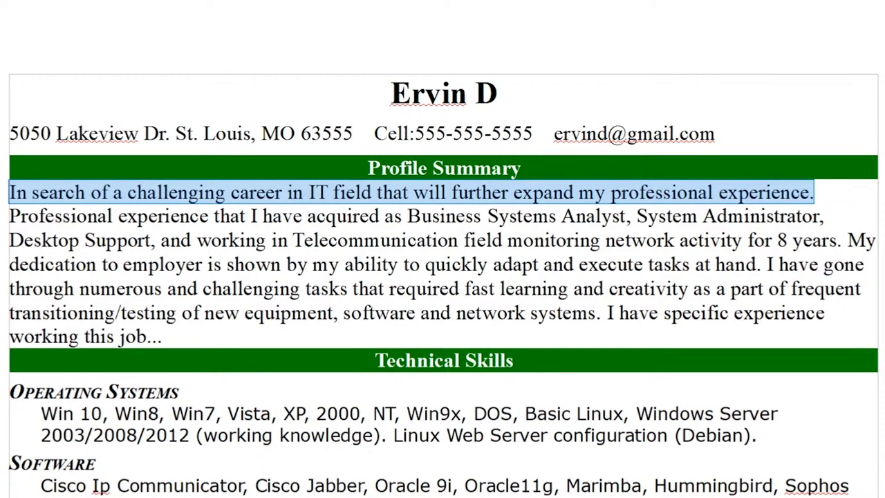
key("Delete")
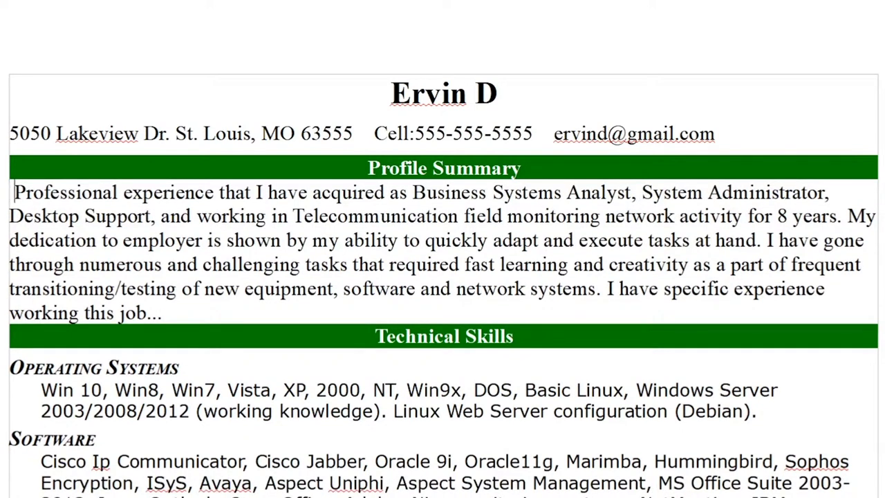
key("Delete")
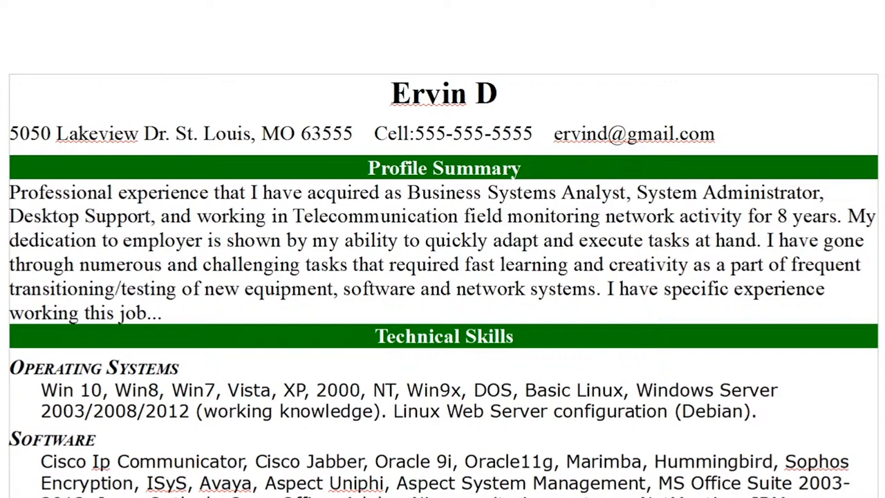
Step: Move 'I have specific experience working this job...' to the start of the summary
key("ctrl+shift+Down")
key("ctrl+c")
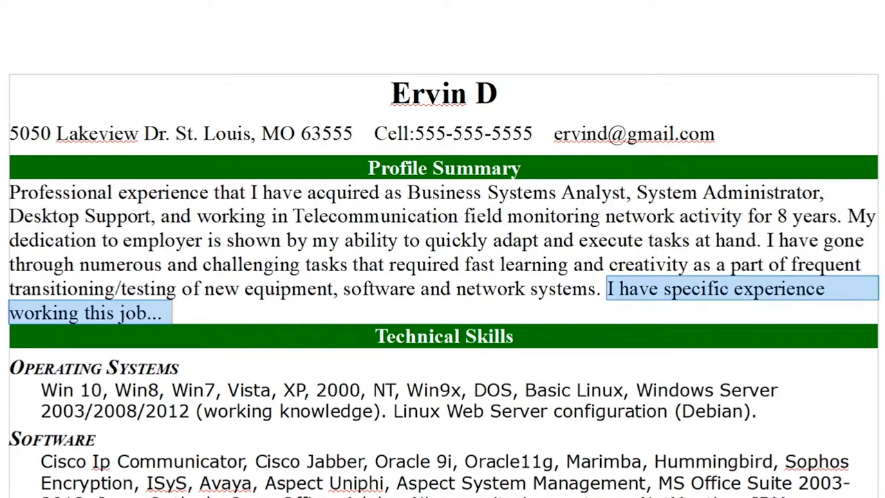
right_click(657, 284)
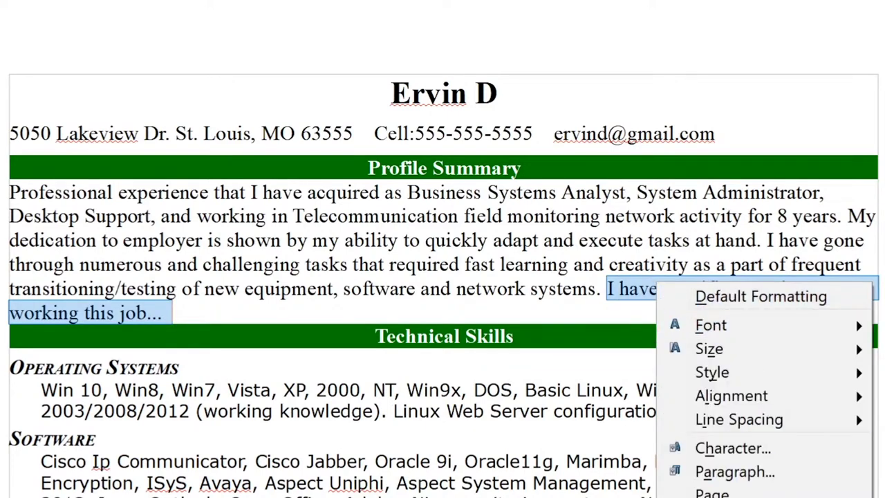
key("Delete")
key("ctrl+Up")
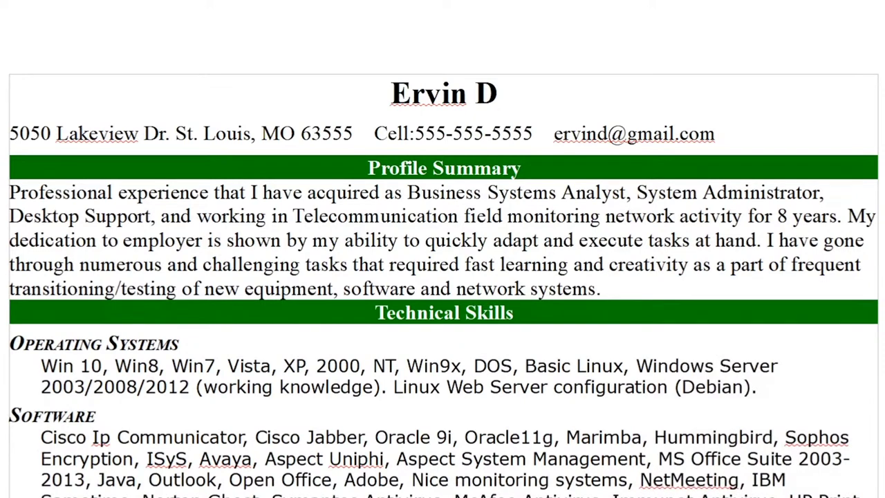
key("ctrl+v")
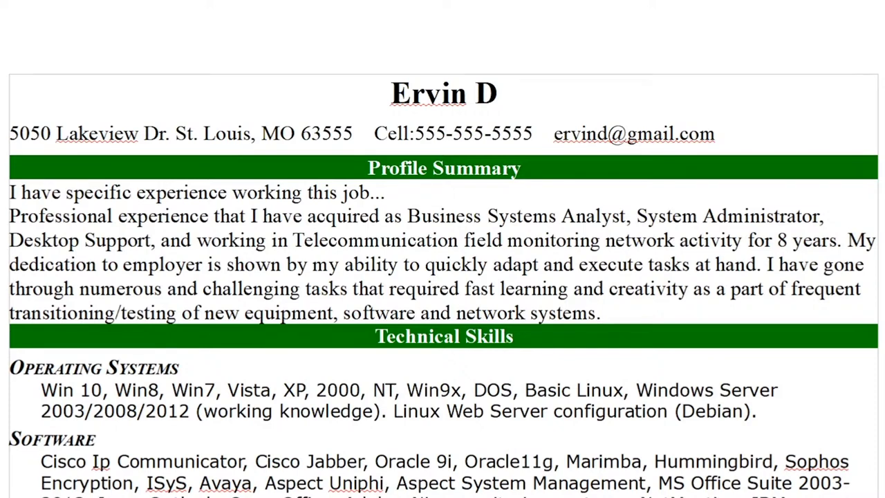
key("ctrl+shift+Right")
key("ctrl+shift+Right")
key("ctrl+shift+Right")
key("ctrl+shift+Right")
key("ctrl+shift+Right")
key("ctrl+shift+Right")
key("ctrl+shift+Right")
key("ctrl+shift+Right")
key("ctrl+shift+Right")
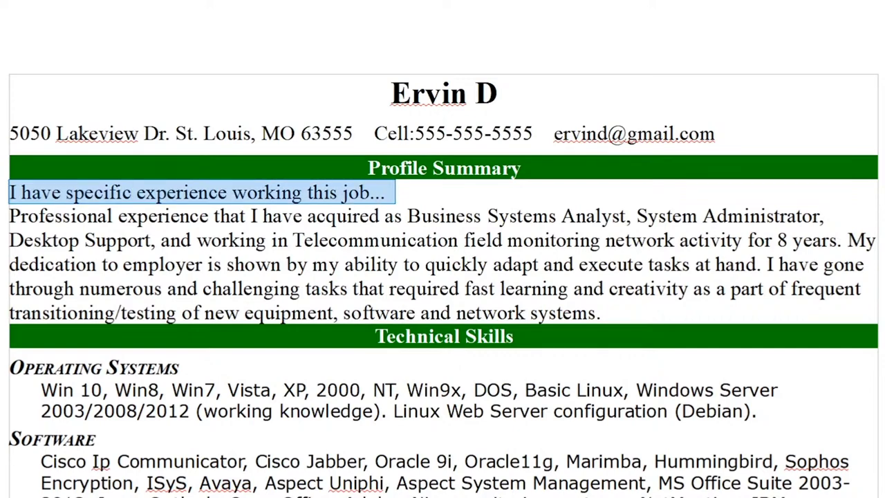
key("Right")
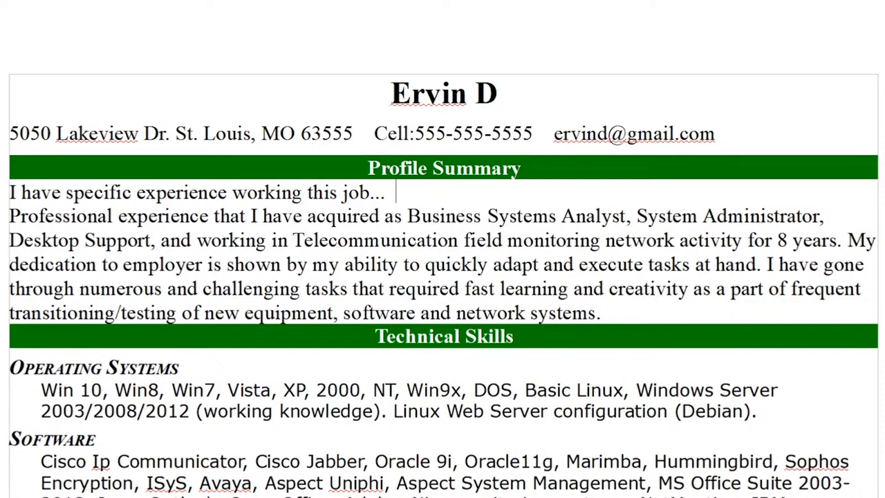
Step: Replace the old job titles with 'Help Desk, Desktop Support, Call Center Rep, Customer Service Rep.'
left_click_drag(8, 216, 465, 216)
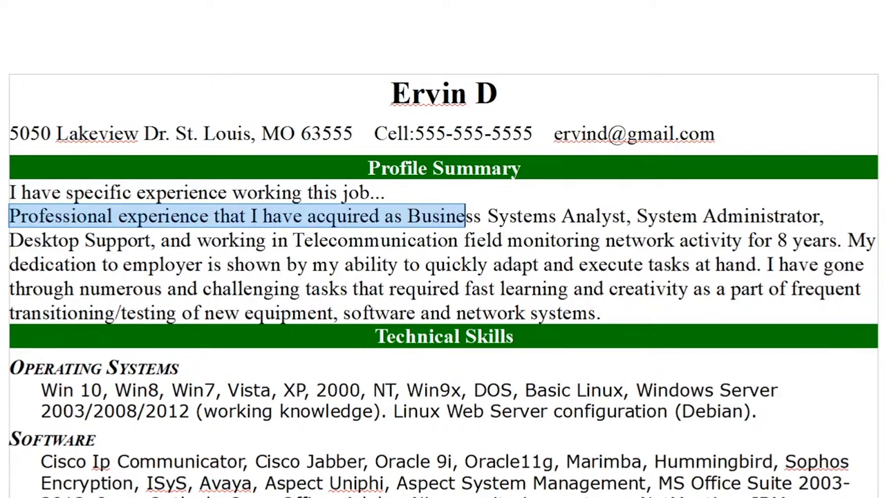
left_click(498, 216)
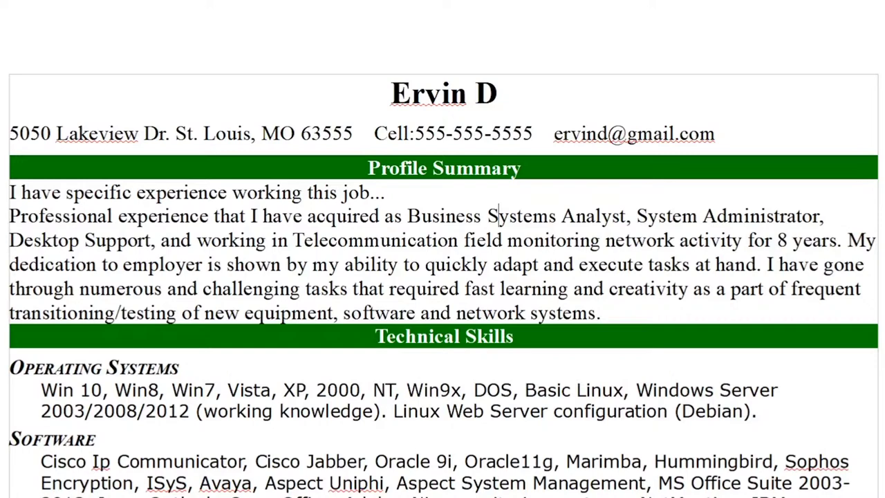
left_click_drag(407, 216, 841, 240)
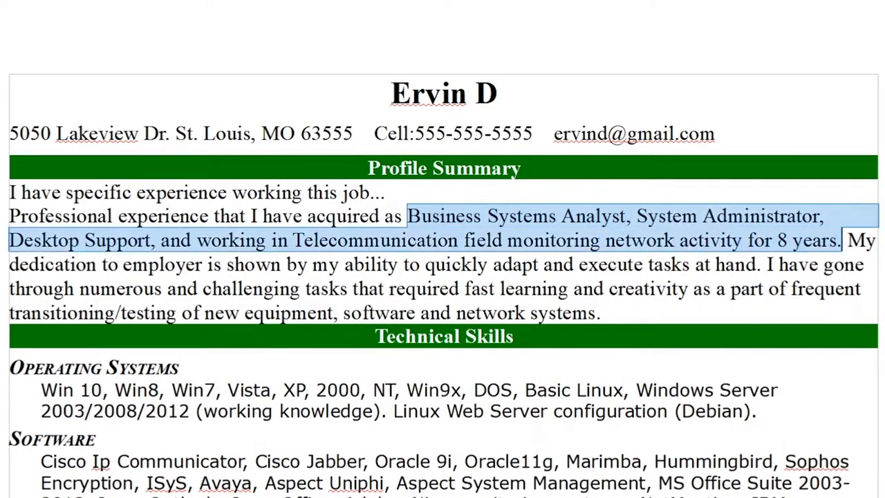
key("Delete")
type("Help")
type(" Desk, ")
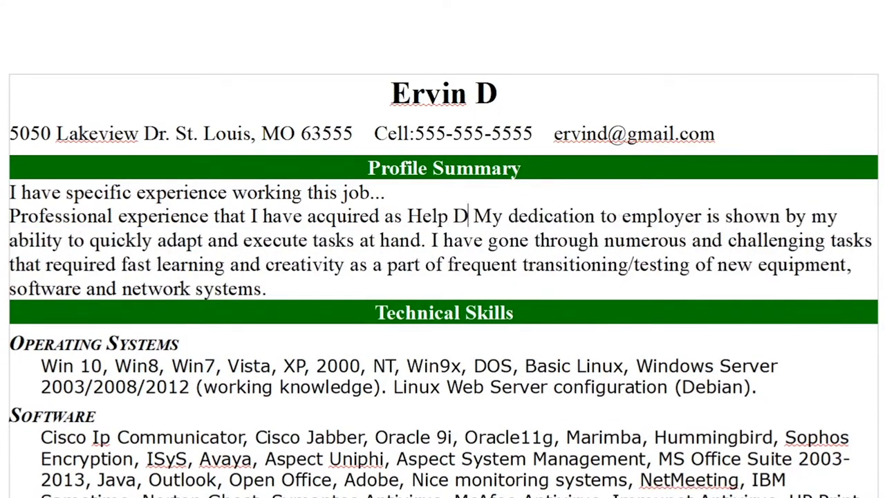
type("Desktop Sup")
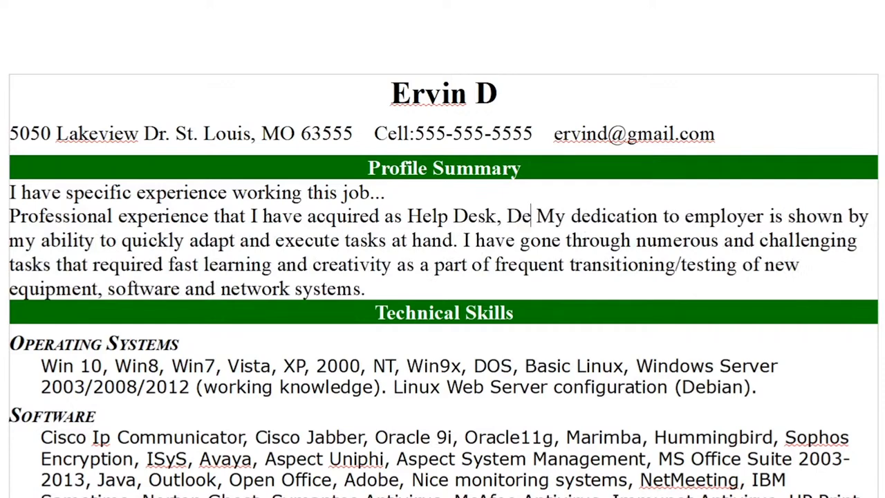
type("port")
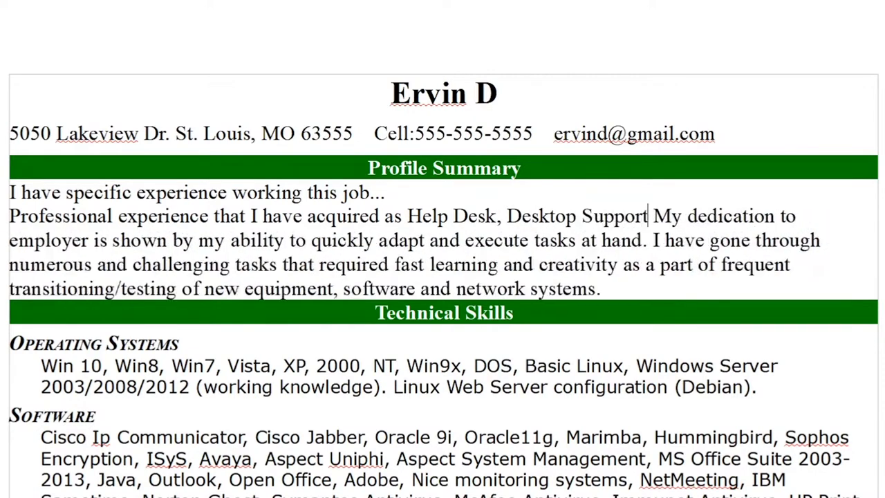
type(", Call Ce")
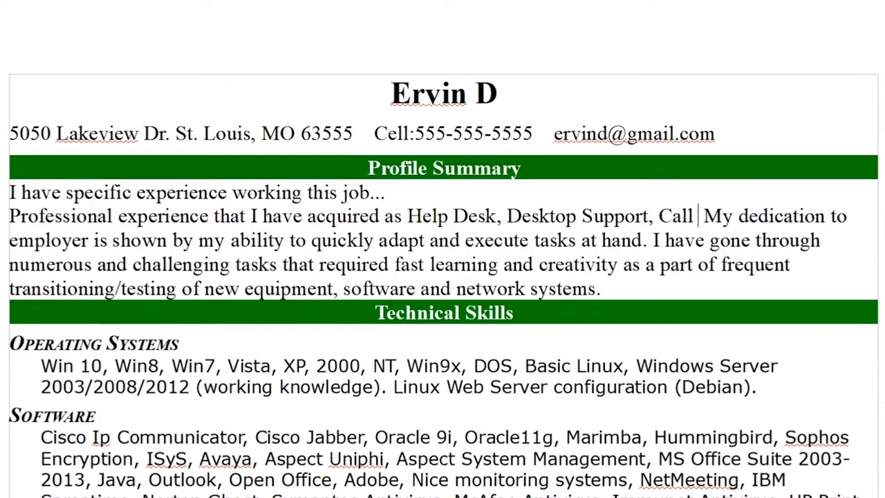
type("nter Rep,")
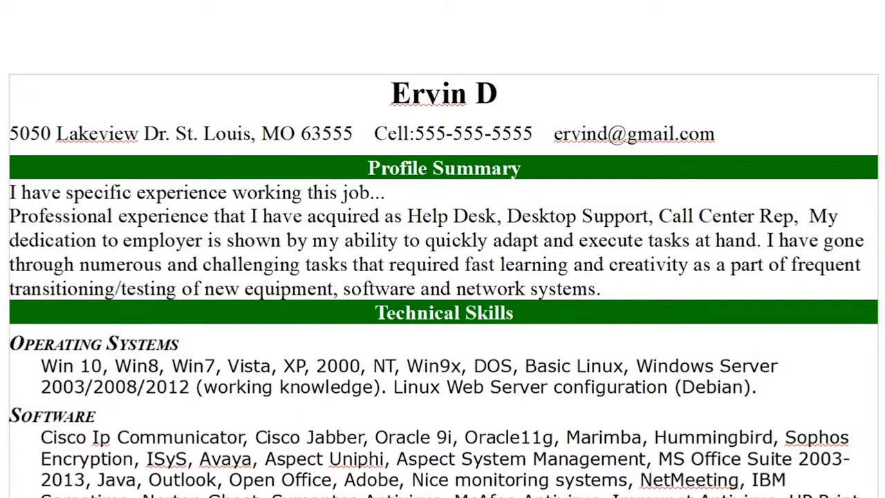
left_click_drag(794, 216, 658, 216)
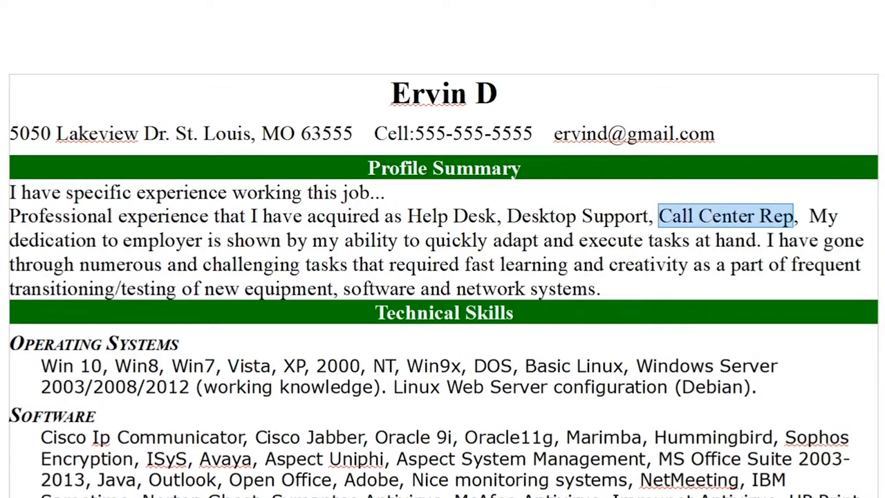
left_click(798, 216)
left_click(804, 217)
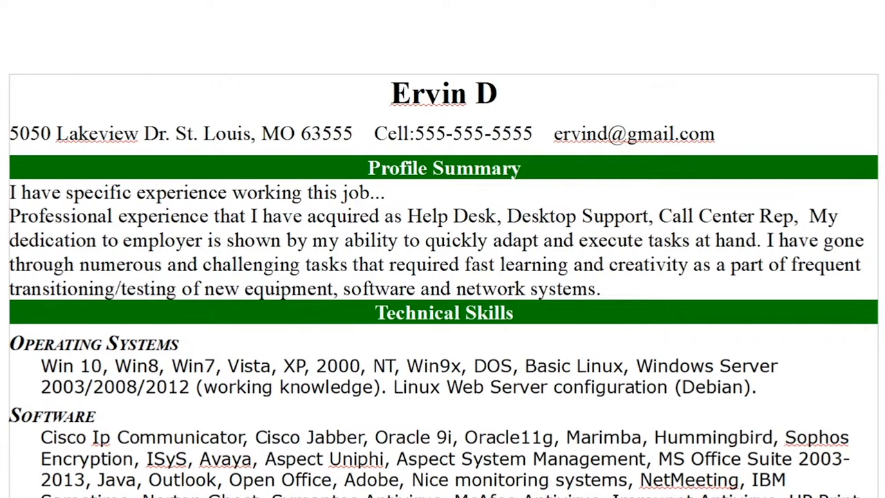
type("Customer Servic")
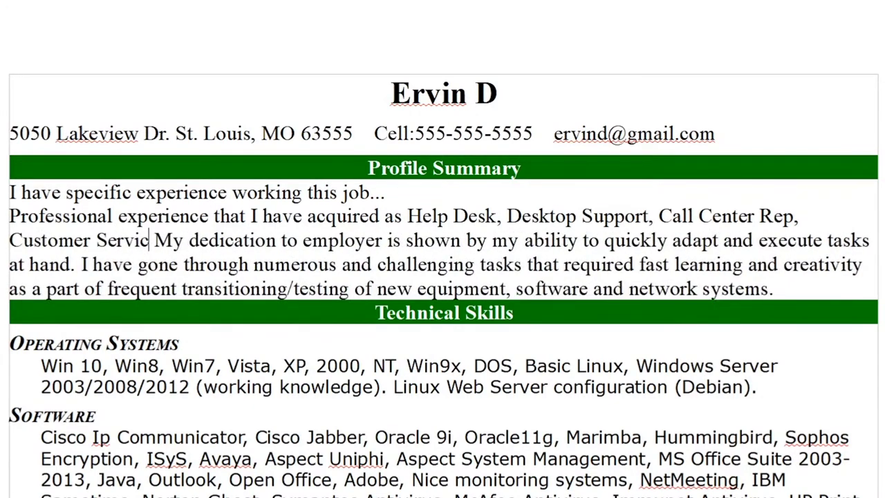
type("e Rep")
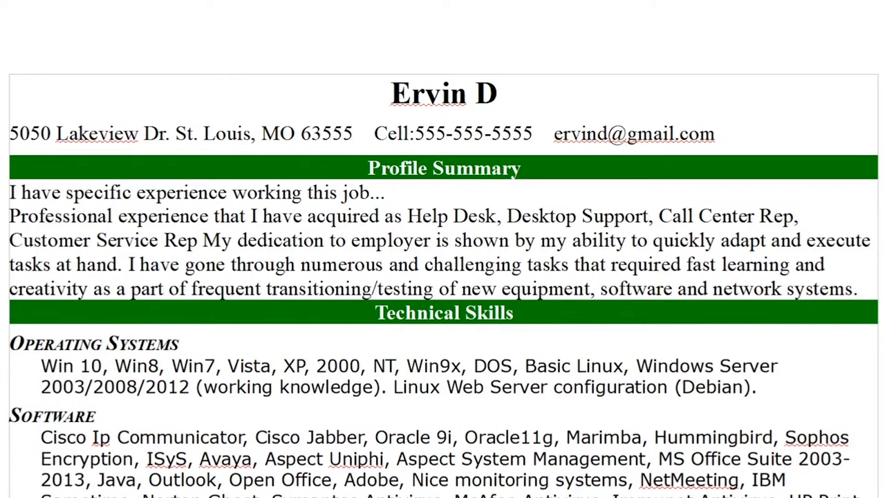
type(".")
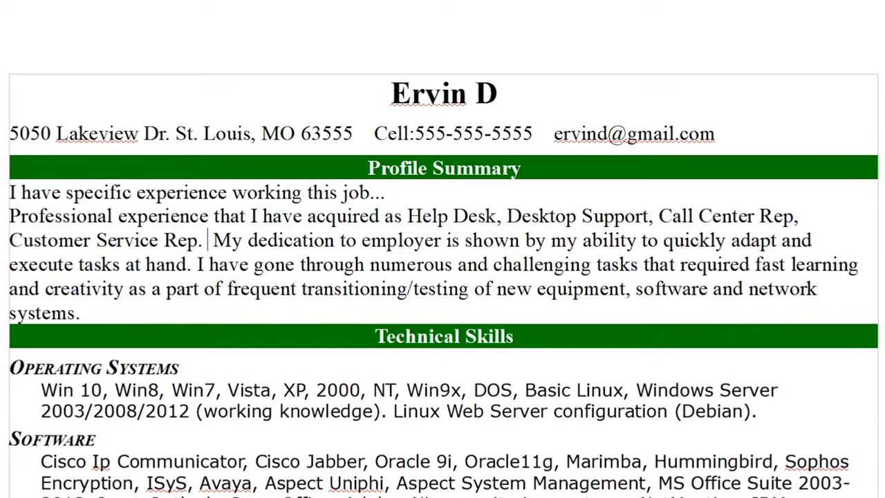
key("BackSpace")
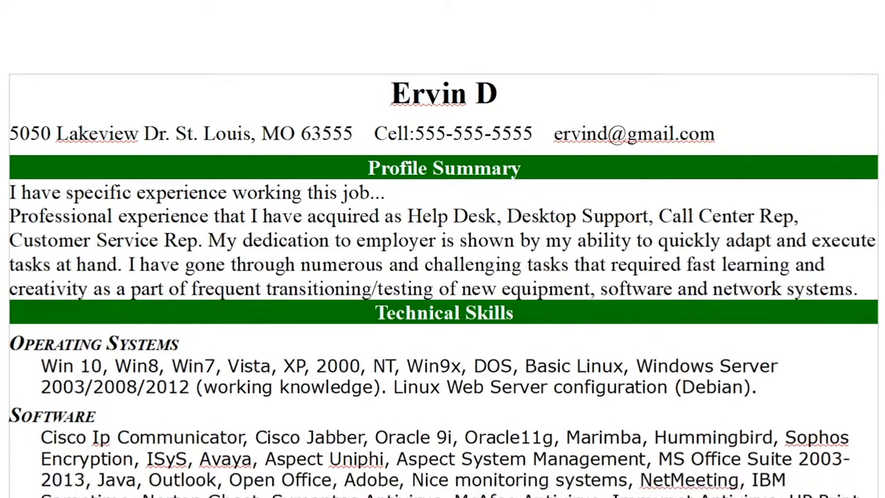
Step: Change the first line to 'I have specific working experience for this job acquire from school training...'
left_click_drag(371, 192, 144, 192)
type("worki")
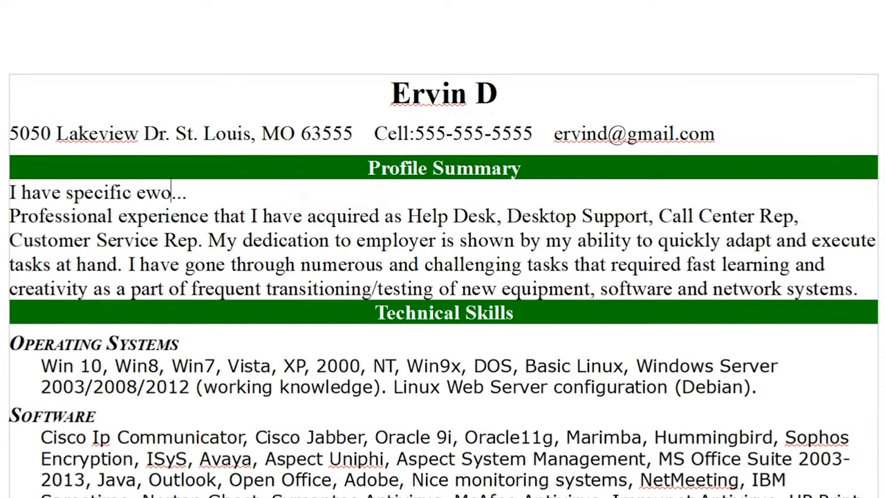
key("BackSpace")
key("BackSpace")
key("BackSpace")
key("BackSpace")
key("BackSpace")
key("BackSpace")
type("working")
type(" experience")
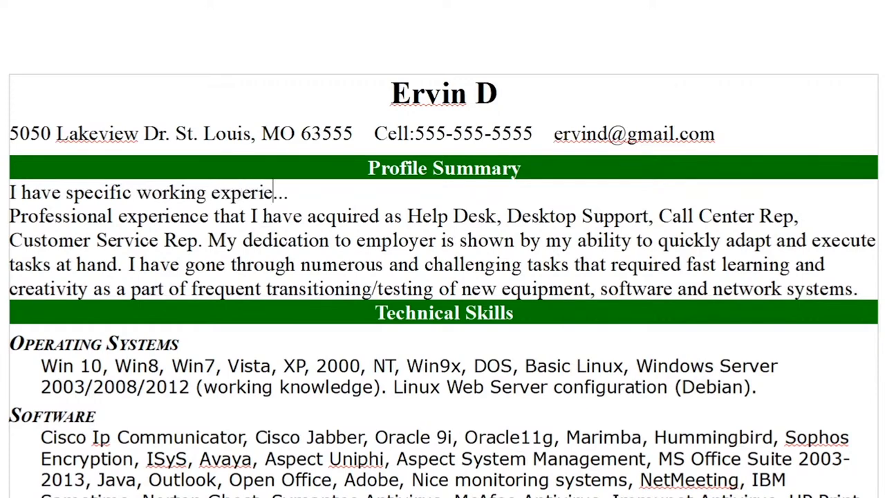
type(" for th")
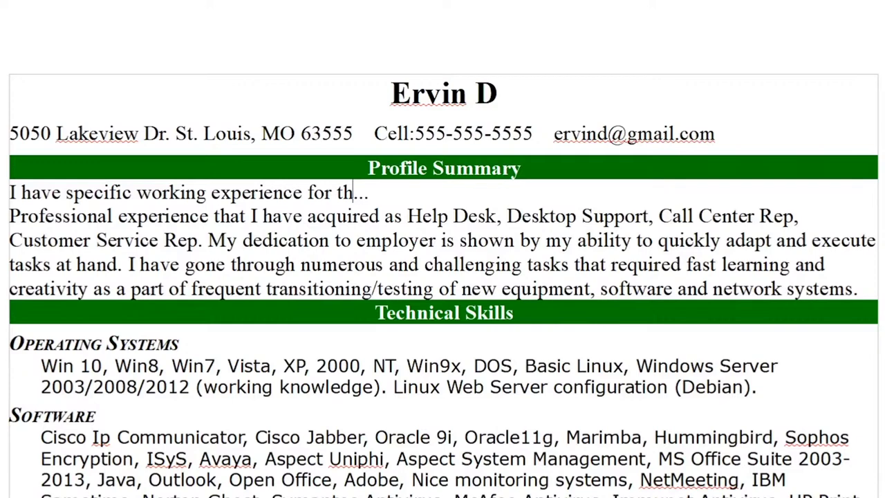
type("is job acquire from s")
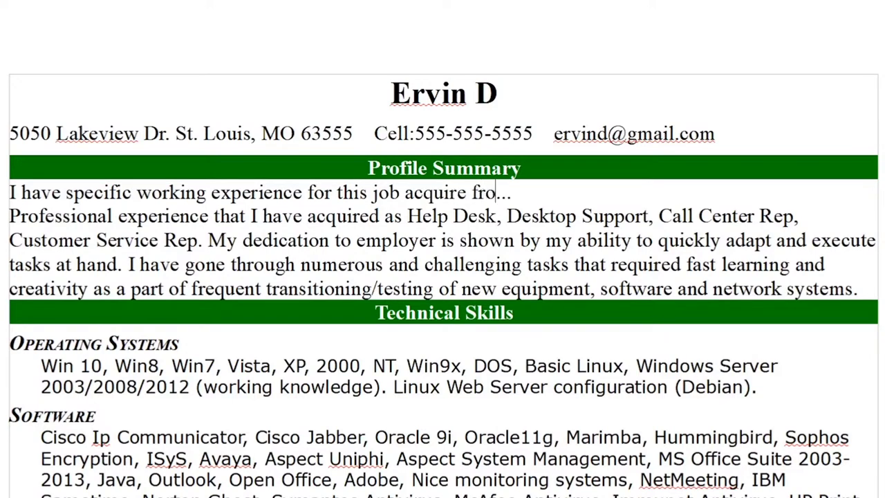
type("chool training")
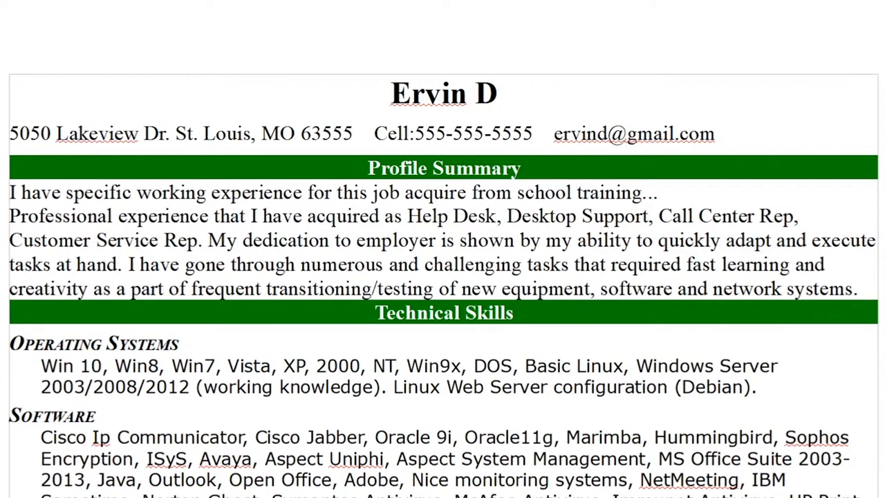
left_click_drag(662, 192, 8, 192)
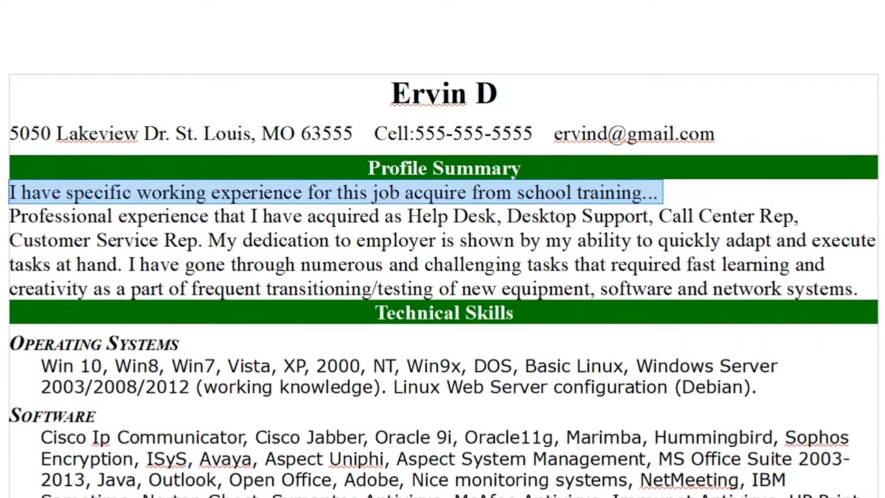
left_click(668, 192)
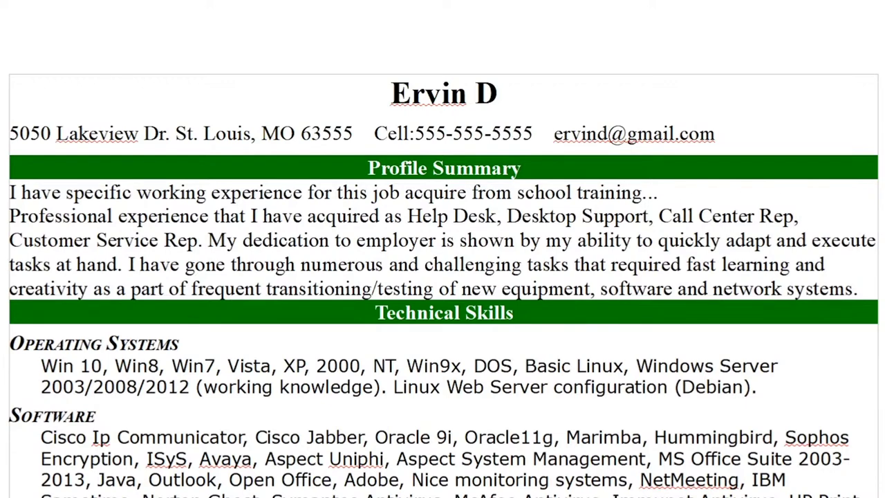
left_click_drag(668, 192, 9, 192)
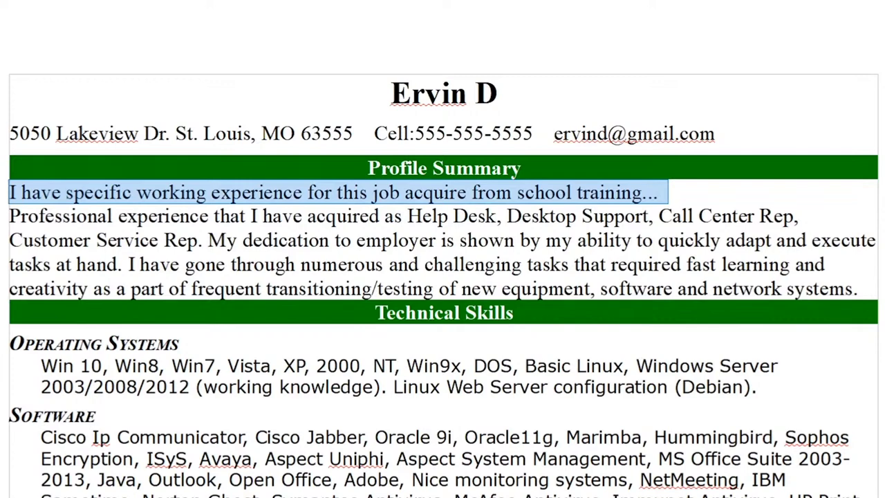
left_click(284, 192)
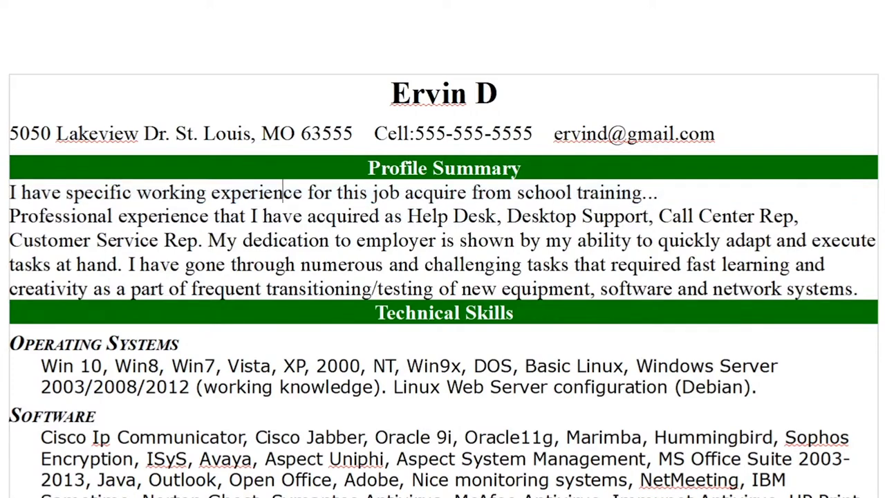
left_click(844, 288)
left_click(197, 239, "ctrl")
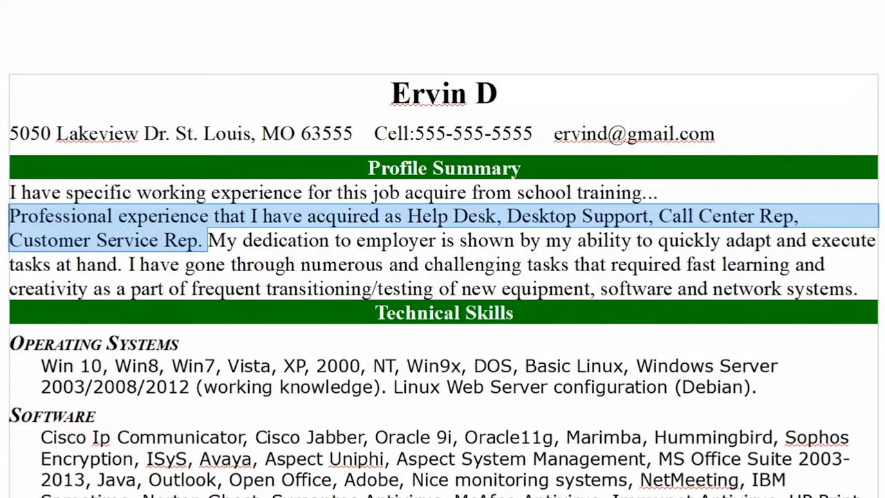
left_click(208, 239)
left_click_drag(207, 240, 9, 215)
left_click(208, 240)
left_click_drag(208, 240, 122, 264)
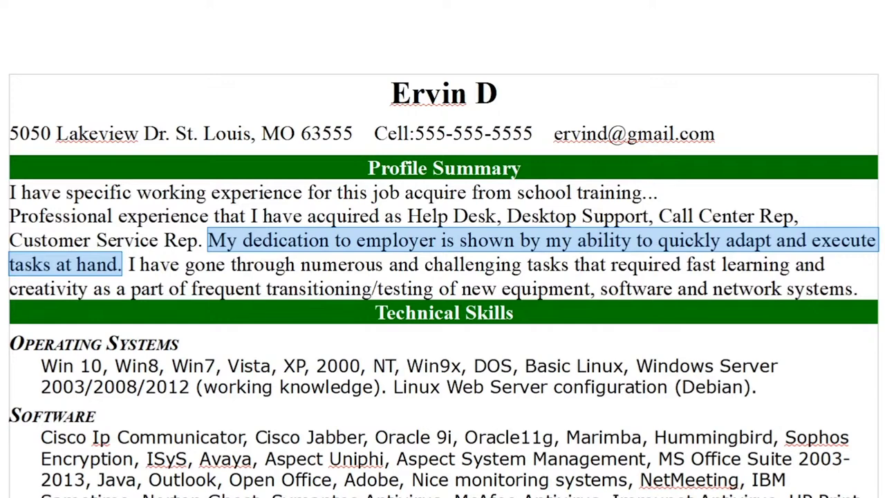
left_click_drag(123, 265, 858, 289)
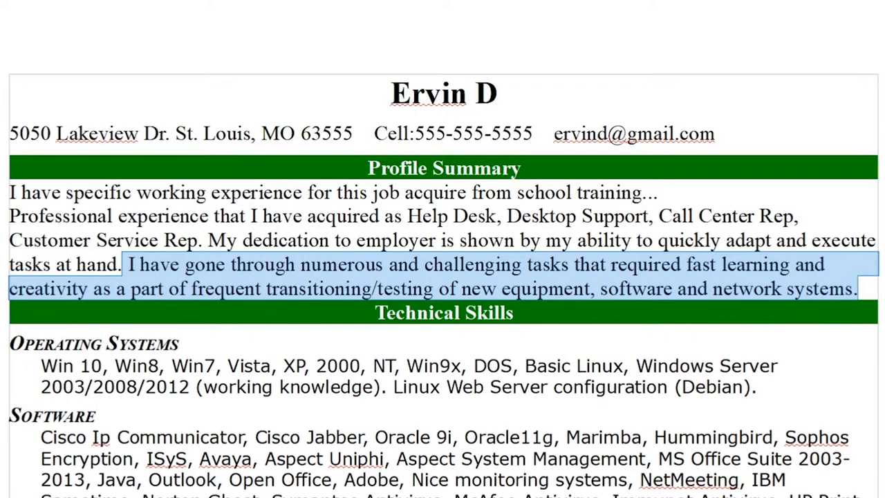
left_click(858, 287)
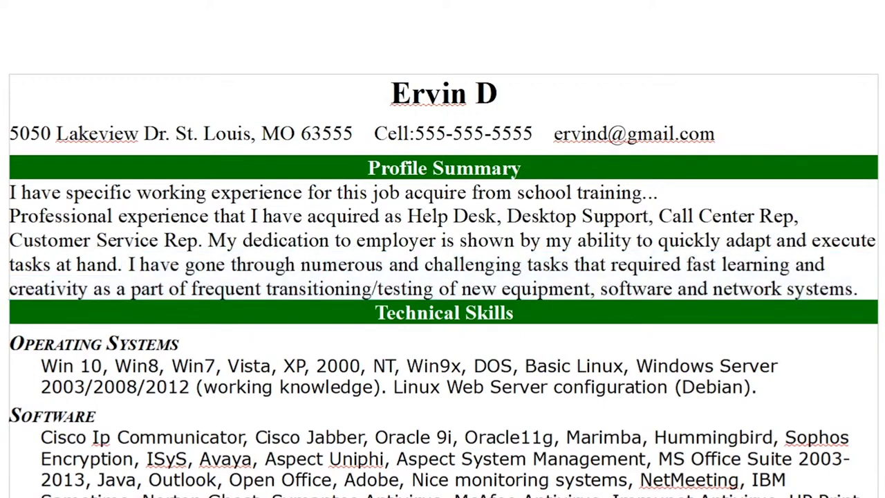
Step: Rewrite the last sentence's ending as 'fast deployment of new OS builds,'
left_click_drag(857, 288, 716, 264)
key("BackSpace")
type("depl")
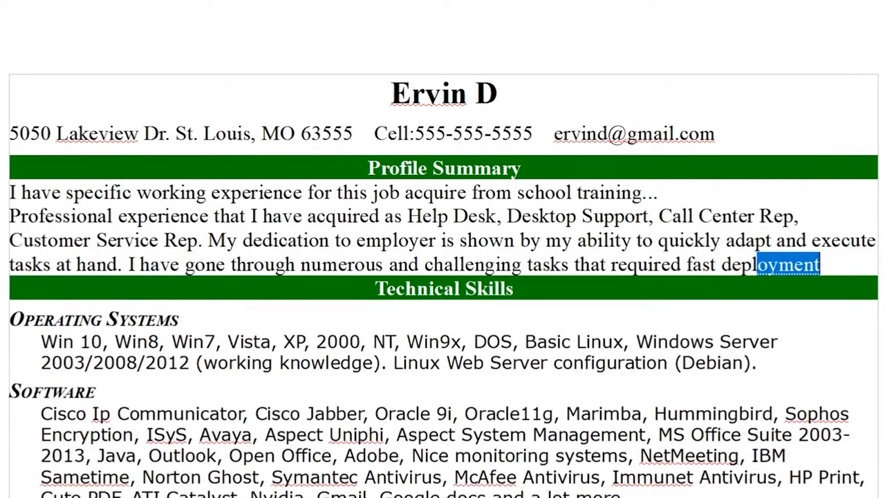
key("Tab")
type("of ")
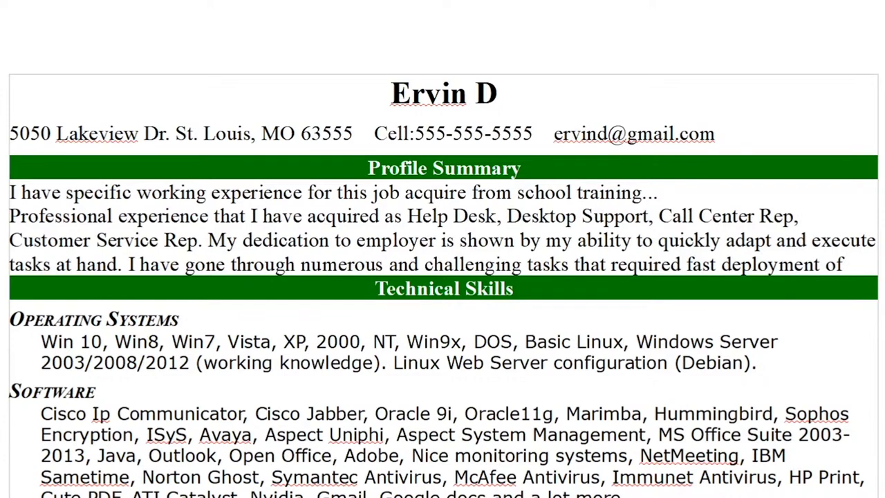
type("new OS bui")
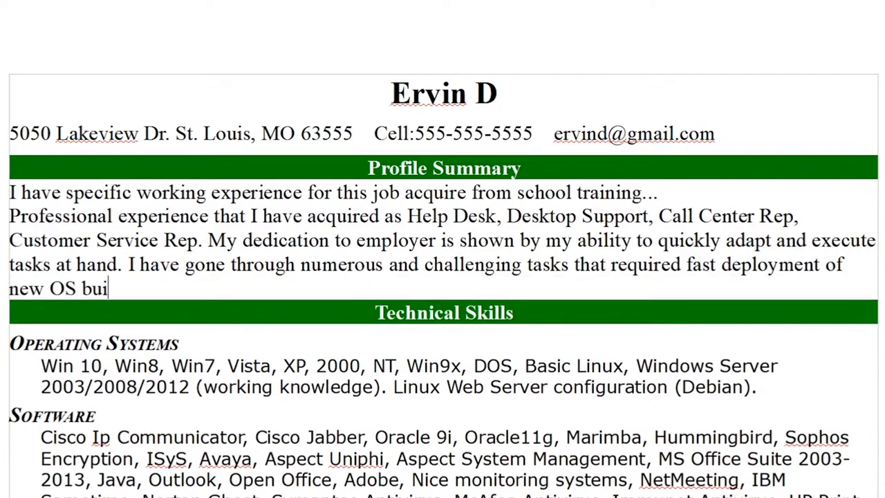
type("lds,")
Step: Close the summary with 'fast thinking and problem solving.' in lowercase
type("Fast")
type("thinking")
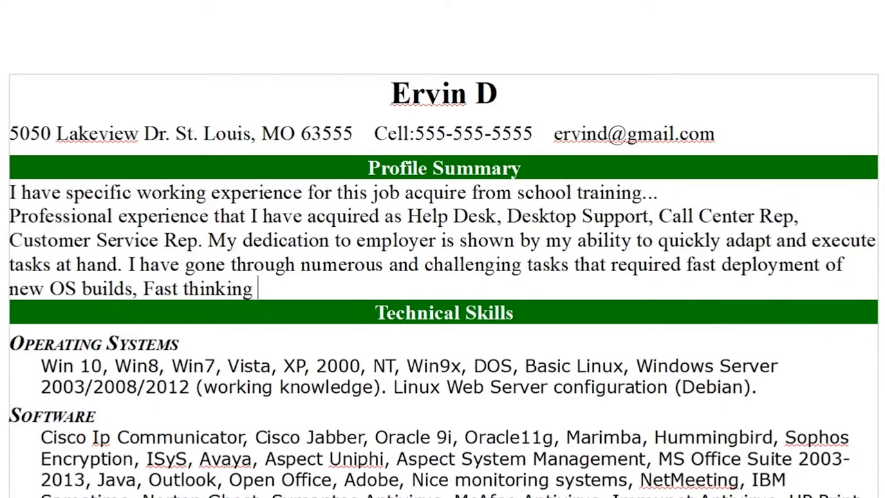
key("Left")
key("Left")
key("Left")
key("Left")
key("Left")
key("Left")
key("Left")
key("Left")
key("Left")
key("Left")
key("Left")
key("Left")
key("BackSpace")
type("f")
key("Right")
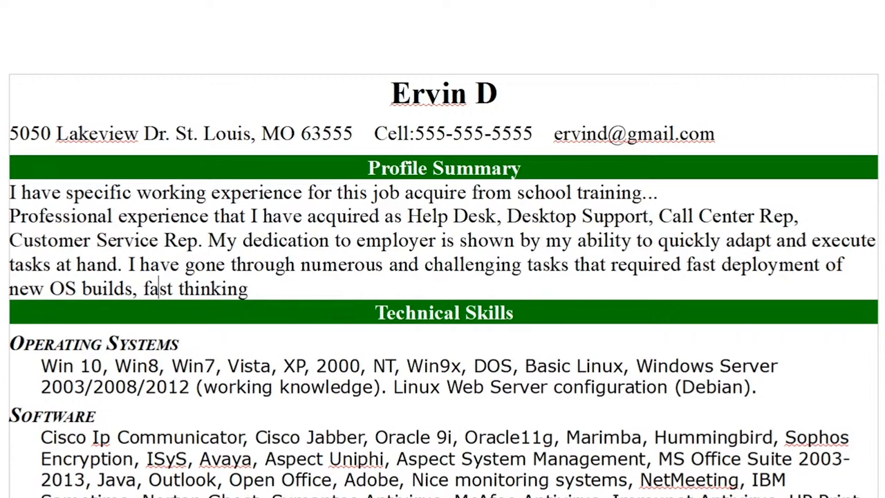
left_click(248, 288)
type("and problem s")
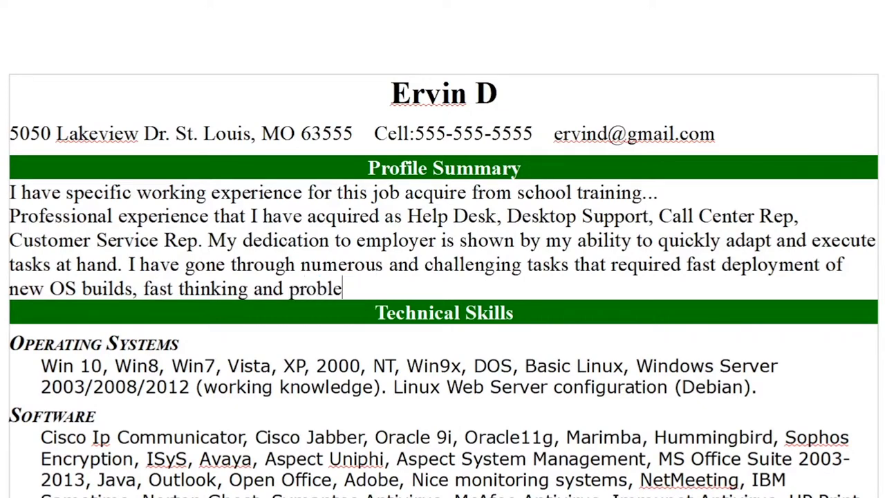
type("olving.")
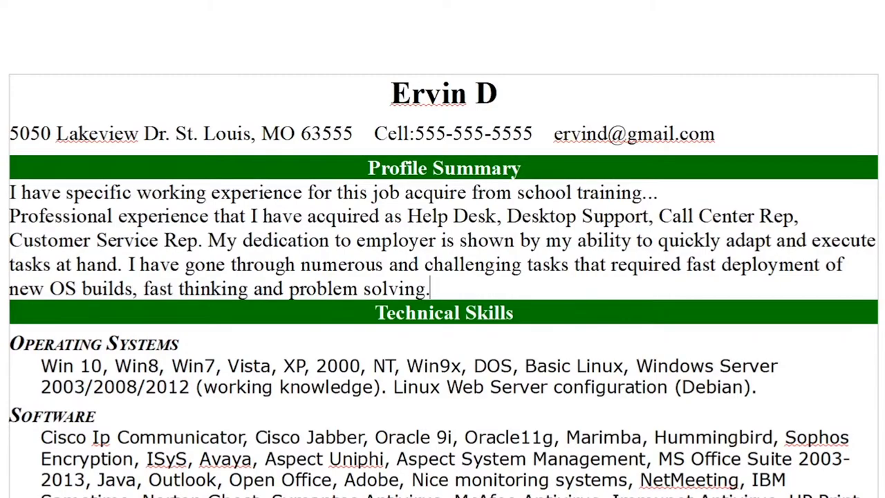
left_click(513, 312)
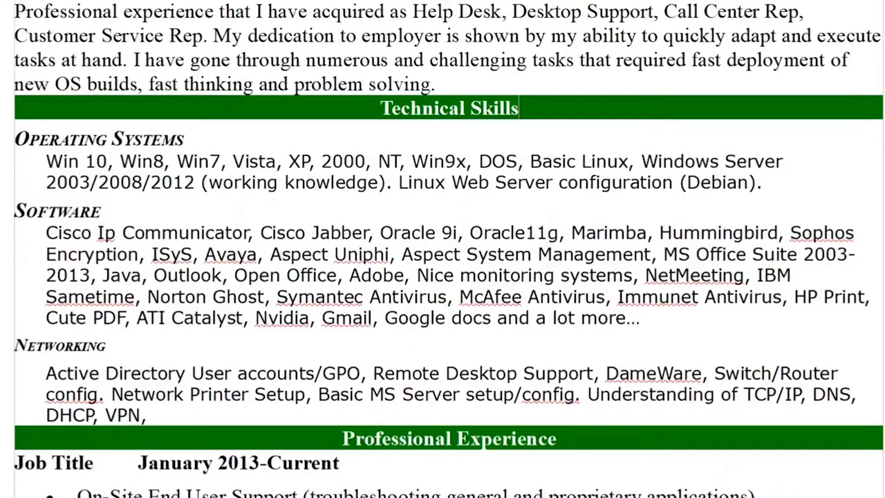
Step: Select the Operating Systems entries: Win 10, the older systems, and Windows Server
key("shift+Home")
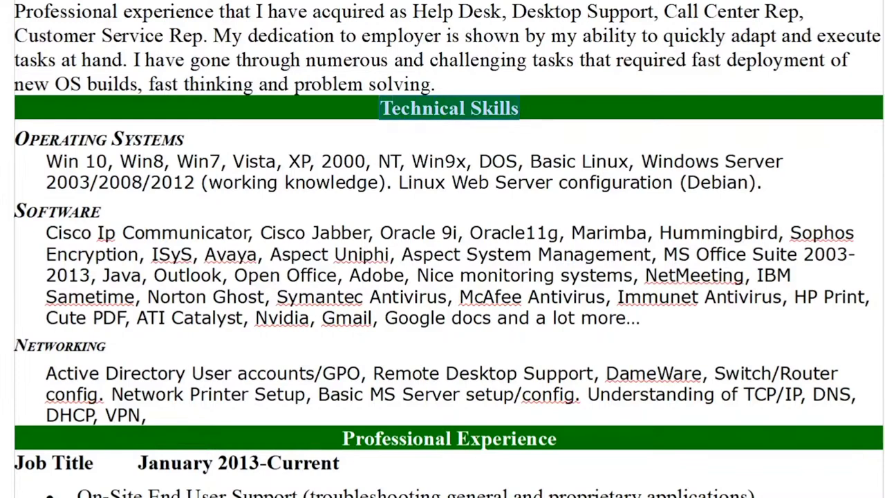
key("Down")
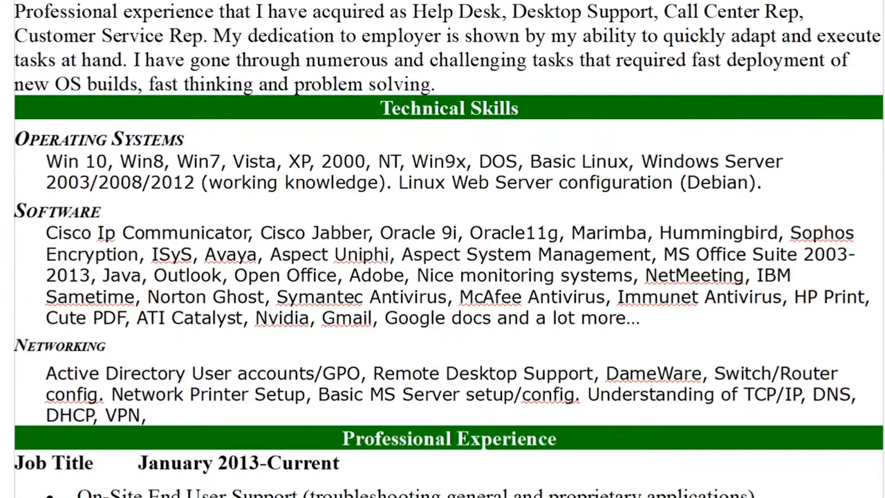
key("shift+Left")
key("shift+Left")
key("shift+Left")
key("shift+Left")
key("shift+Left")
key("shift+Left")
key("shift+Left")
key("shift+Left")
key("shift+Left")
key("shift+Left")
key("shift+Left")
key("shift+Left")
key("shift+Left")
key("shift+Left")
key("shift+Left")
key("shift+Left")
key("shift+Left")
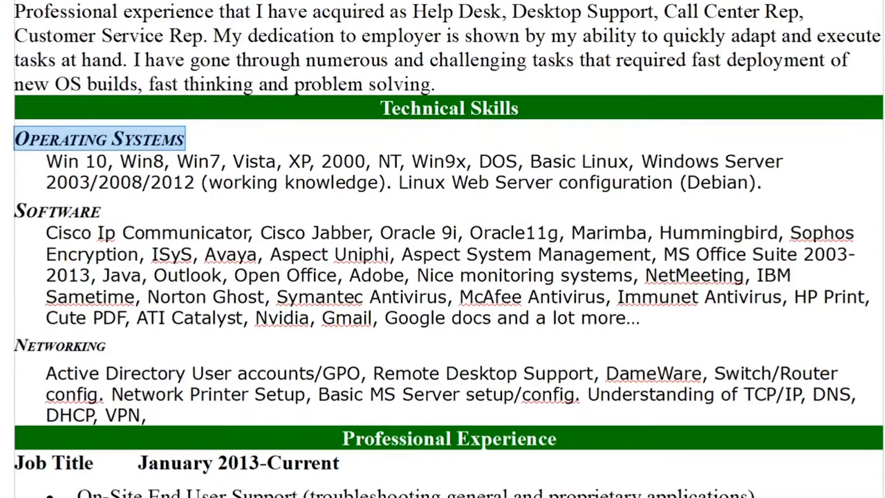
left_click(151, 139)
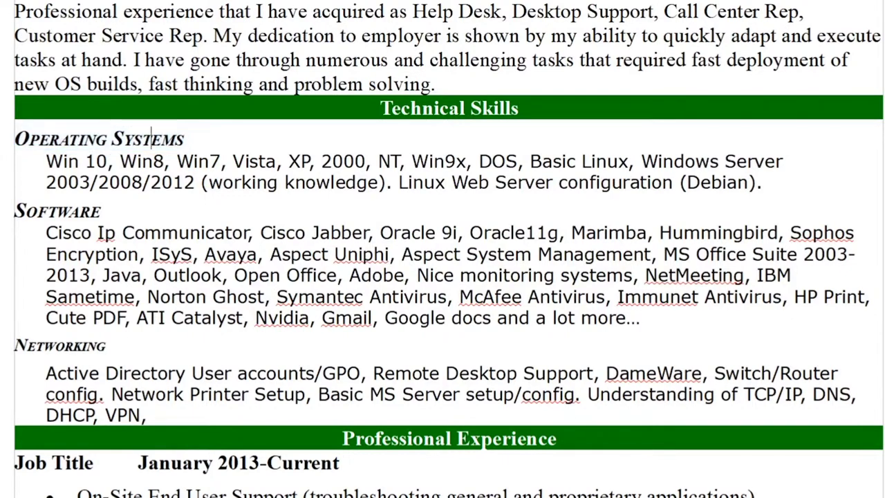
left_click(107, 161)
key("shift+Left")
key("shift+Left")
key("shift+Left")
key("shift+Left")
key("shift+Left")
key("shift+Left")
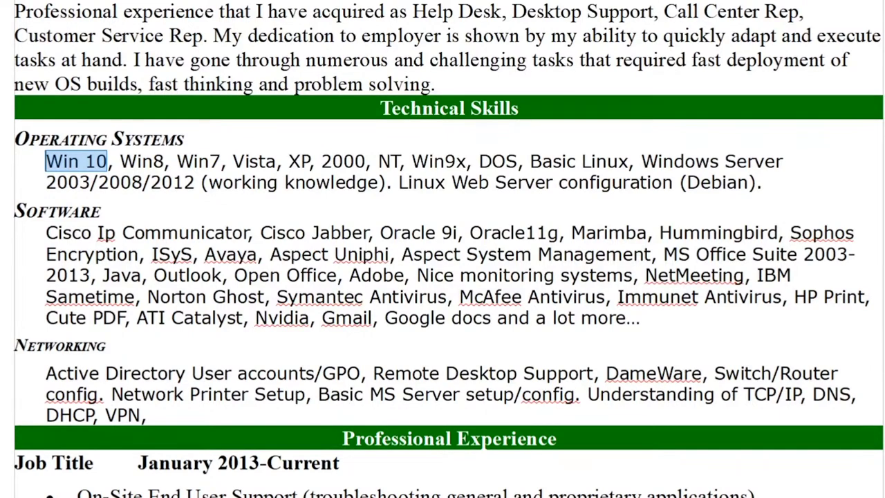
left_click(137, 161)
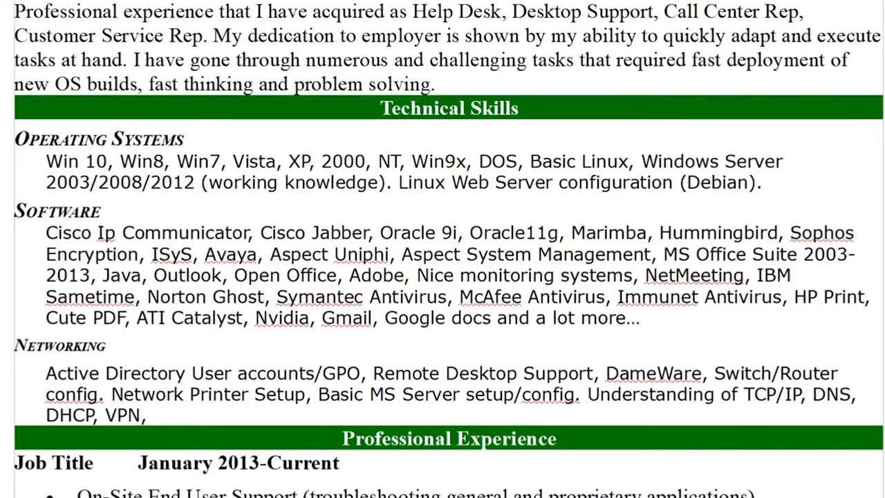
left_click_drag(233, 161, 618, 161)
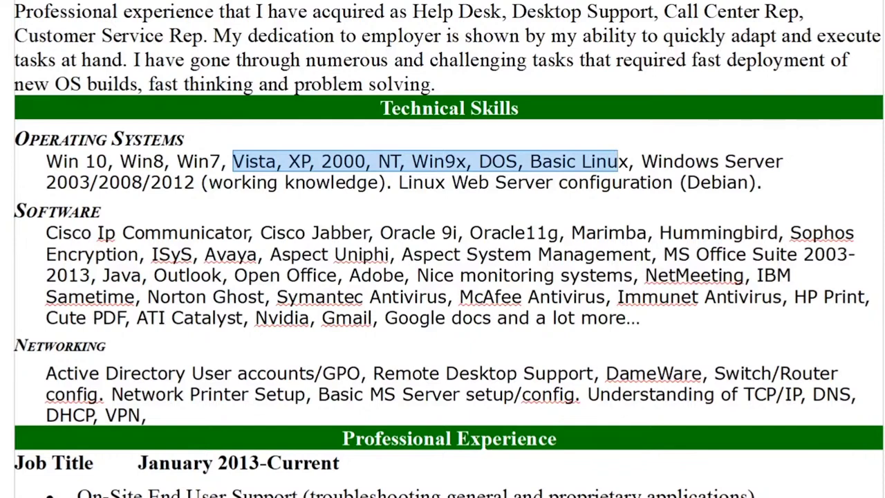
left_click(768, 182)
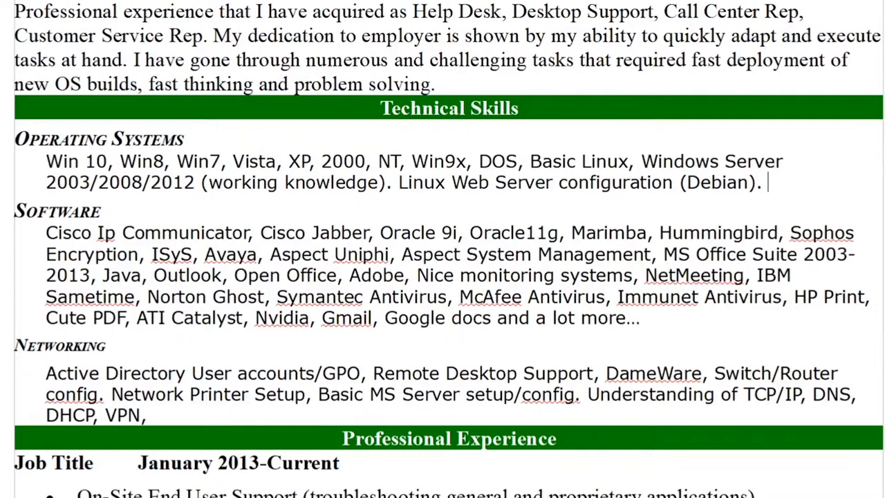
key("ctrl+shift+Up")
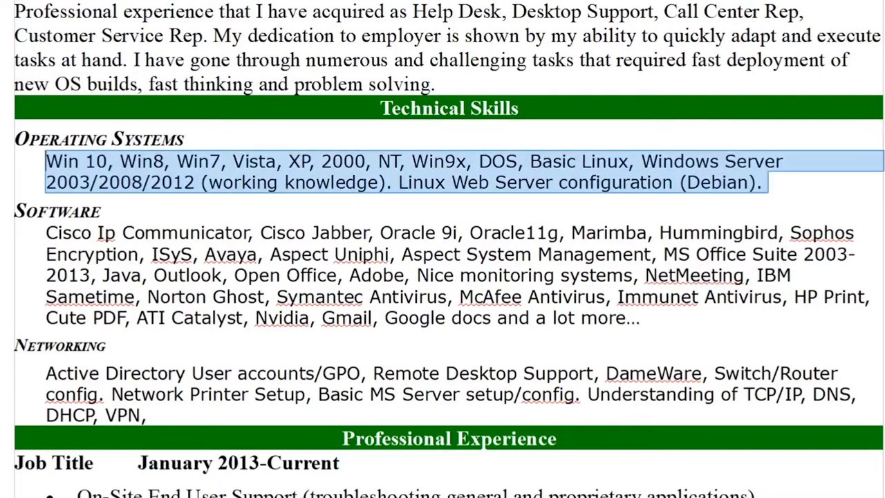
left_click(91, 181)
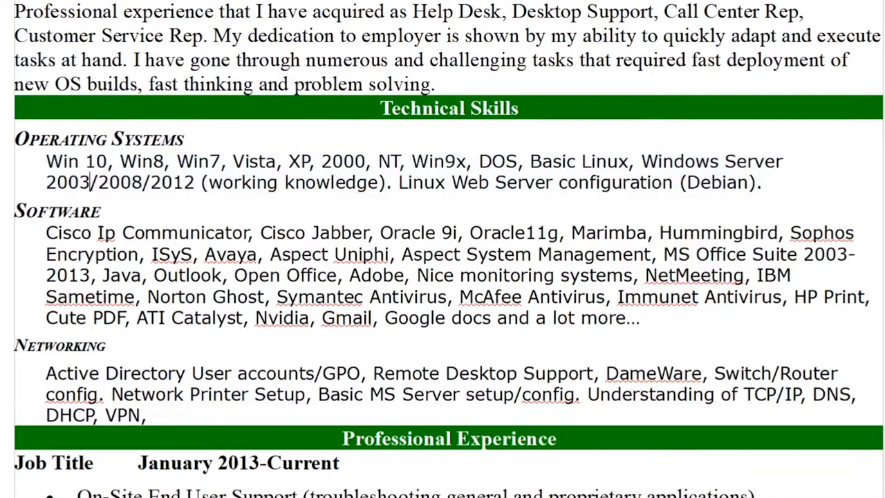
left_click_drag(641, 161, 392, 182)
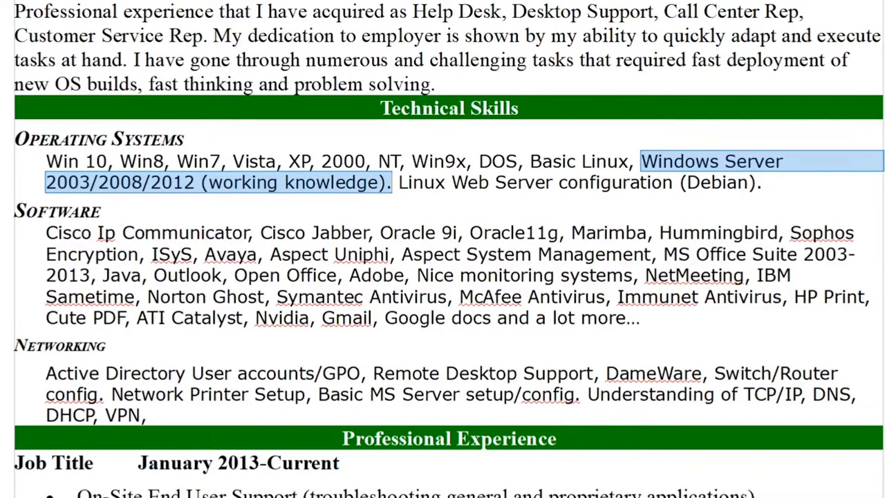
left_click(195, 182)
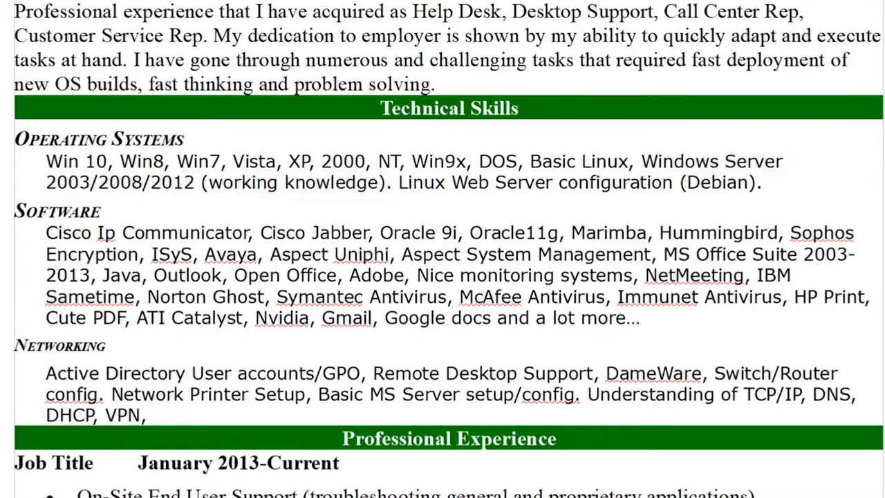
Step: Append '/2016/2019' after Windows Server 2012 and remove '(working knowledge)'
left_click(212, 462)
left_click(225, 253)
left_click_drag(46, 161, 783, 161)
left_click(783, 161)
left_click_drag(640, 161, 398, 182)
key("shift+Left")
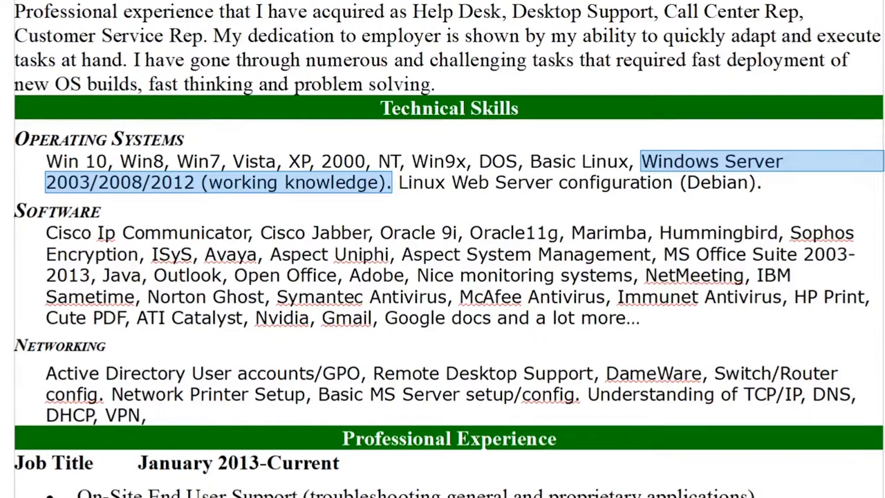
left_click(195, 182)
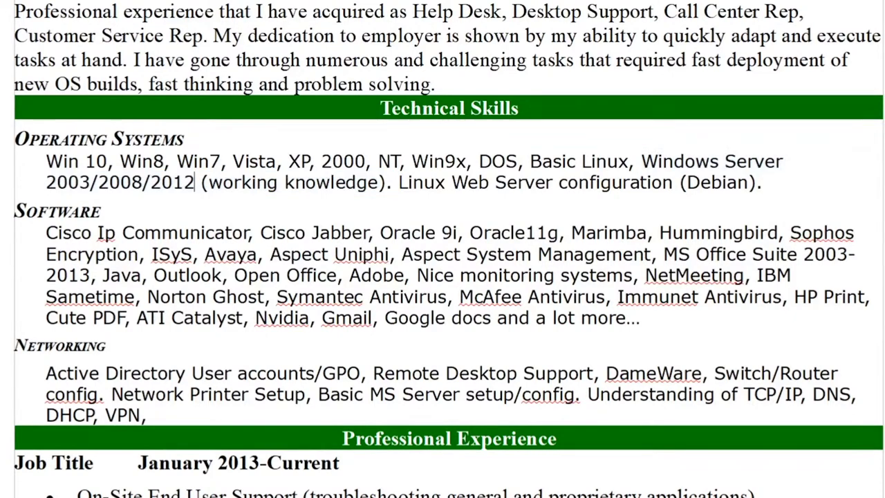
type("/2016")
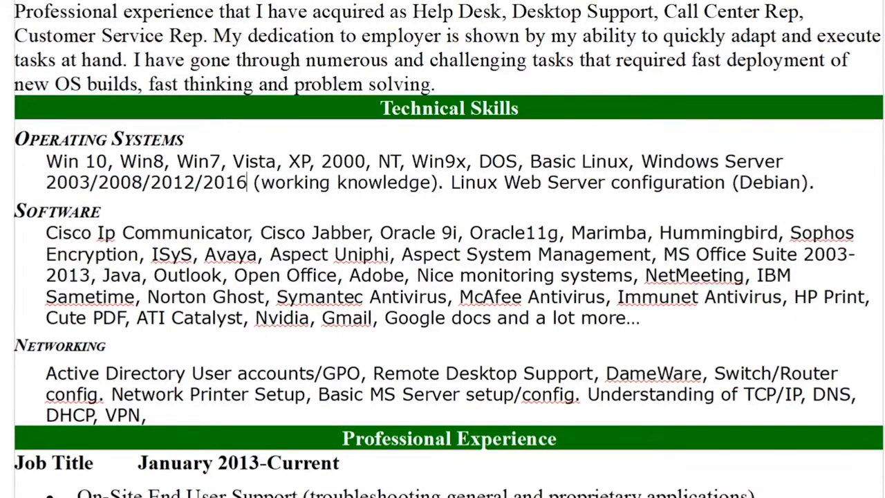
type("/2")
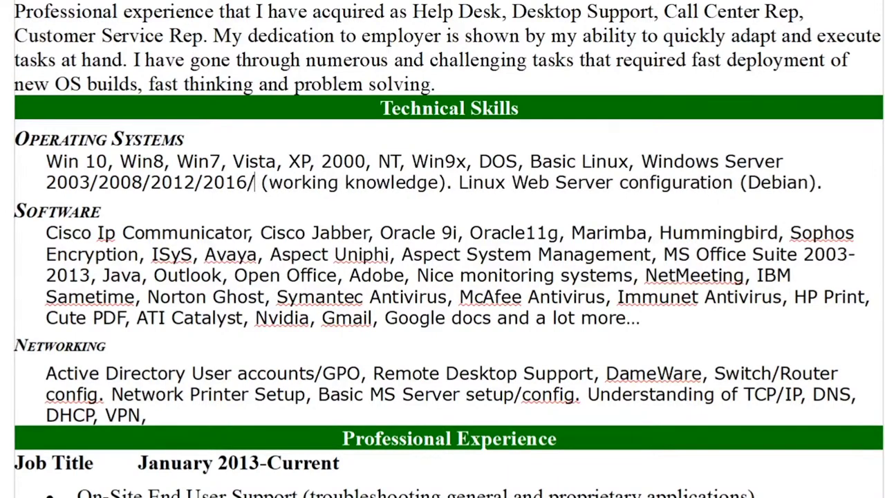
type("019")
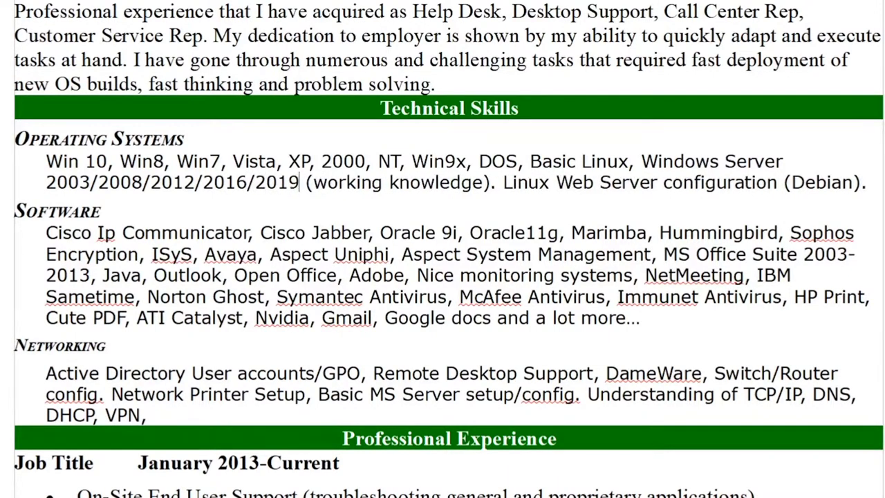
key("Right")
key("Right")
key("Right")
key("Right")
key("Right")
key("Right")
key("Right")
key("Right")
key("Right")
key("Right")
key("Right")
key("Right")
key("Right")
key("Right")
key("Right")
key("Right")
key("Right")
key("Right")
key("Right")
key("Right")
key("BackSpace")
key("BackSpace")
key("BackSpace")
key("BackSpace")
key("BackSpace")
key("BackSpace")
key("BackSpace")
key("BackSpace")
key("BackSpace")
key("BackSpace")
key("BackSpace")
key("BackSpace")
key("BackSpace")
key("BackSpace")
key("BackSpace")
key("BackSpace")
key("BackSpace")
key("BackSpace")
key("BackSpace")
key("BackSpace")
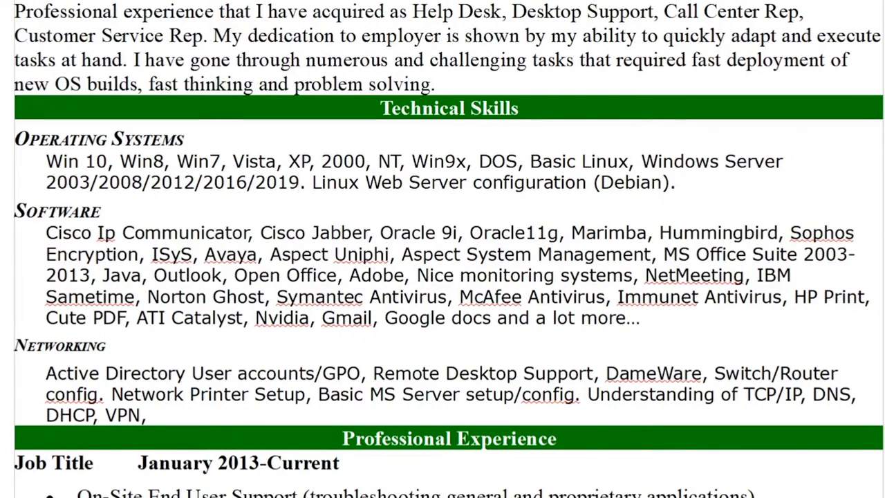
Step: Replace 'Linux Web Server configuration (Debian).' with 'LAMP Server configuration.'
left_click_drag(312, 182, 102, 211)
left_click_drag(600, 182, 468, 182)
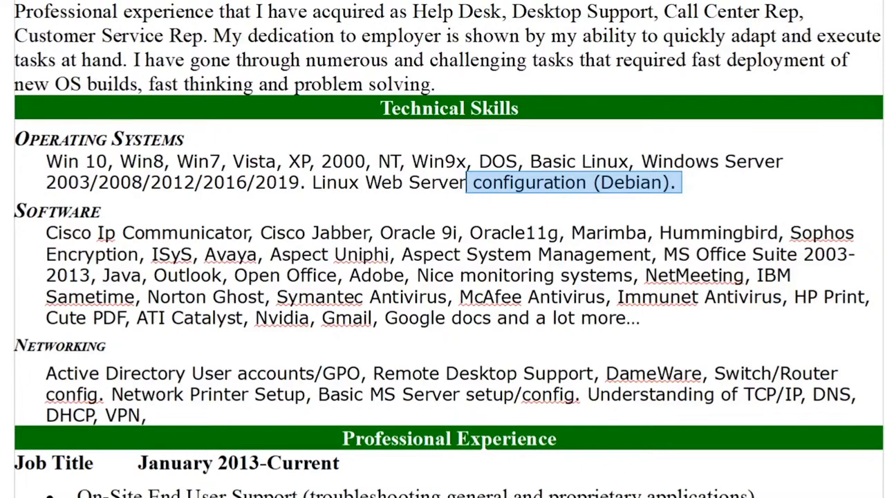
key("Delete")
key("BackSpace")
key("BackSpace")
key("BackSpace")
key("BackSpace")
key("BackSpace")
key("BackSpace")
key("BackSpace")
key("BackSpace")
key("BackSpace")
key("BackSpace")
key("BackSpace")
key("BackSpace")
key("BackSpace")
key("BackSpace")
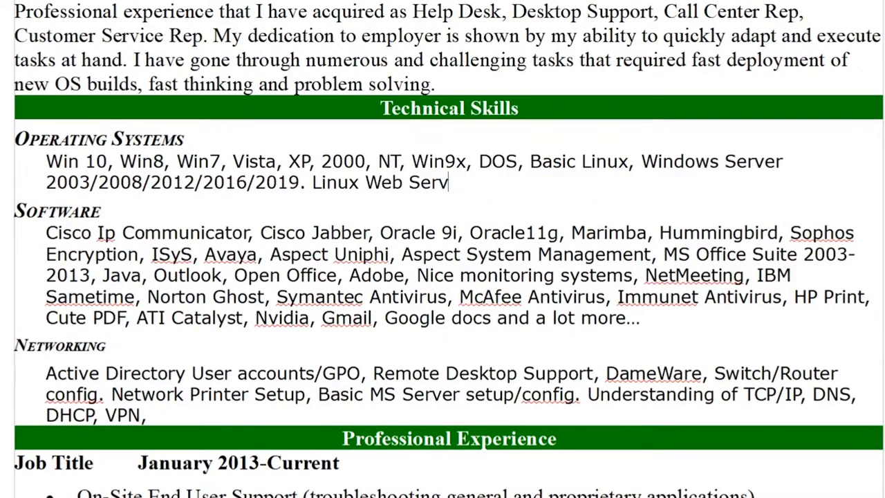
key("BackSpace")
type("AMP Server configuration.")
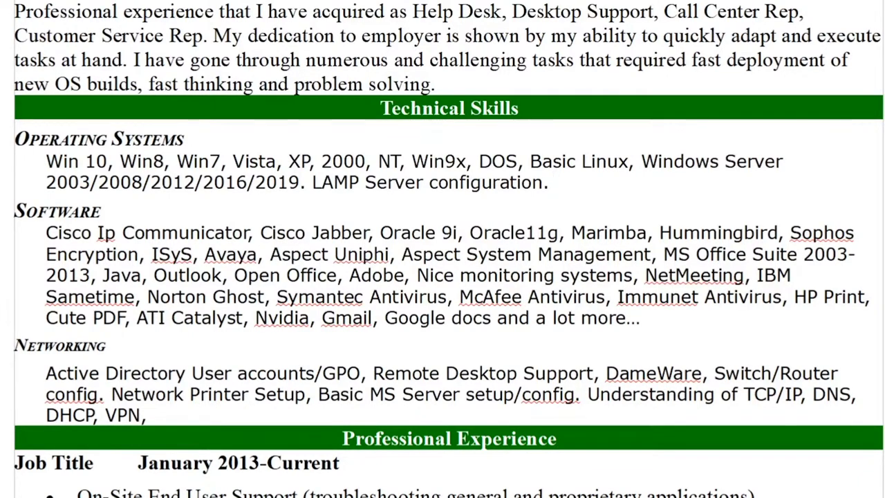
Step: Select the whole Operating Systems paragraph to review it
key("ctrl+shift+Up")
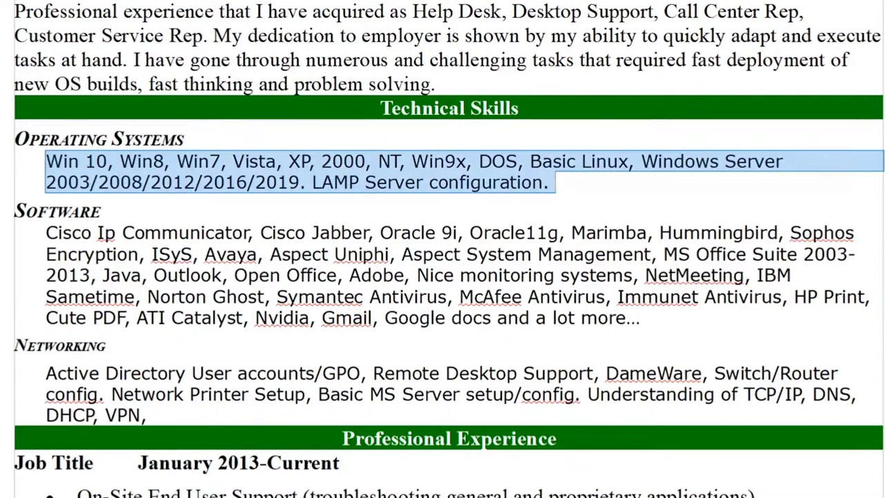
left_click(556, 182)
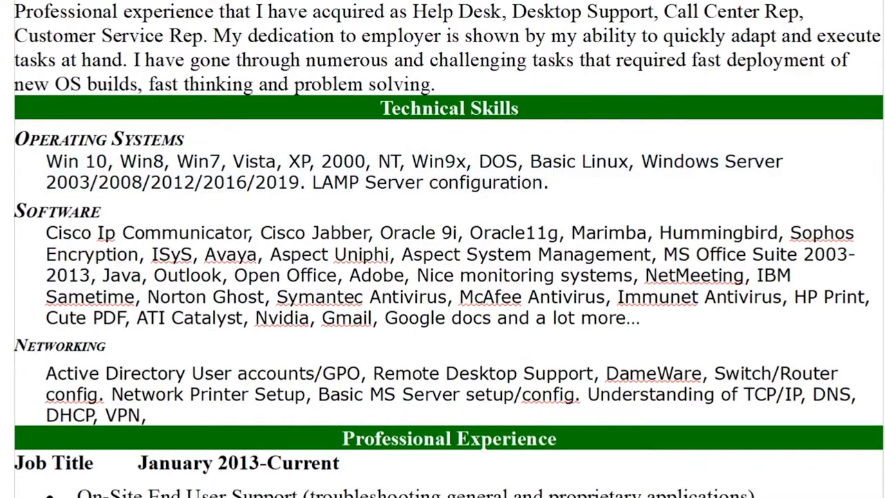
key("shift+Left")
key("shift+Left")
key("ctrl+shift+Up")
key("ctrl+shift+Up")
key("ctrl+shift+Down")
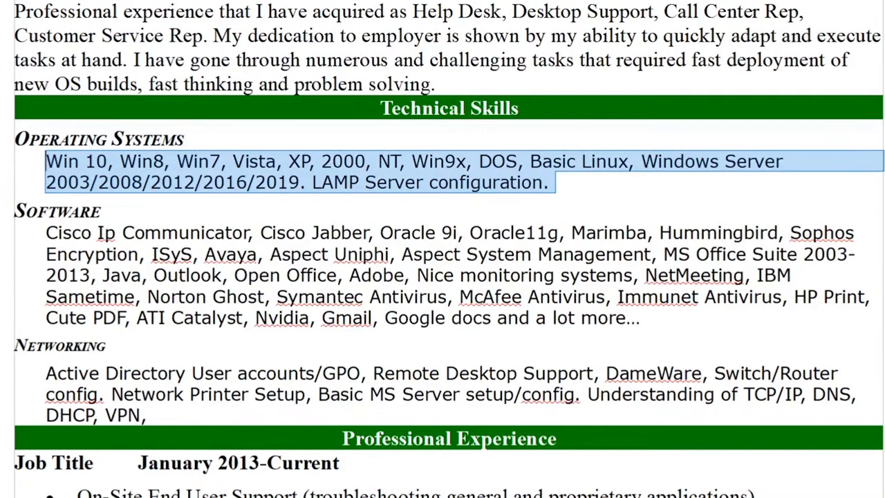
left_click(556, 182)
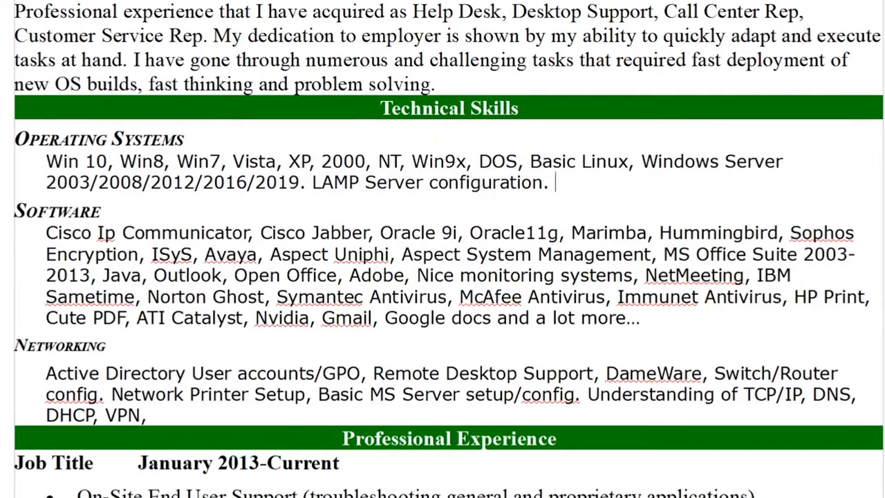
key("ctrl+Up")
key("ctrl+shift+Down")
key("shift+Left")
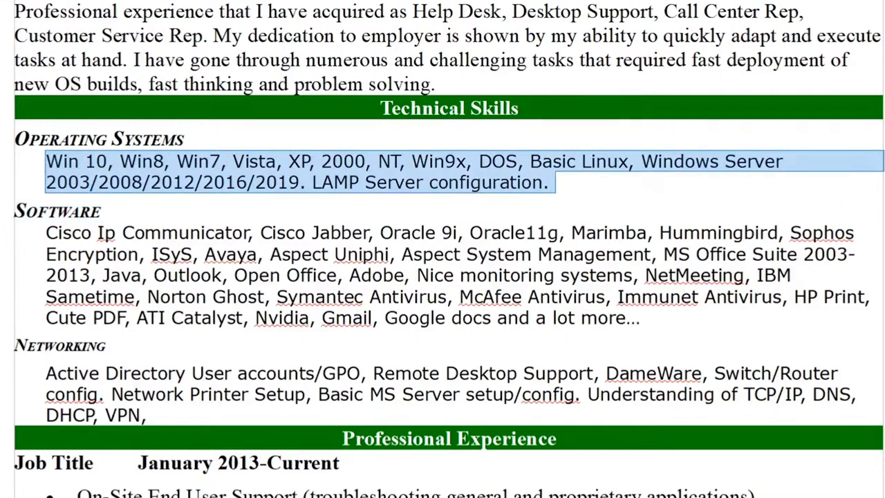
left_click(556, 182)
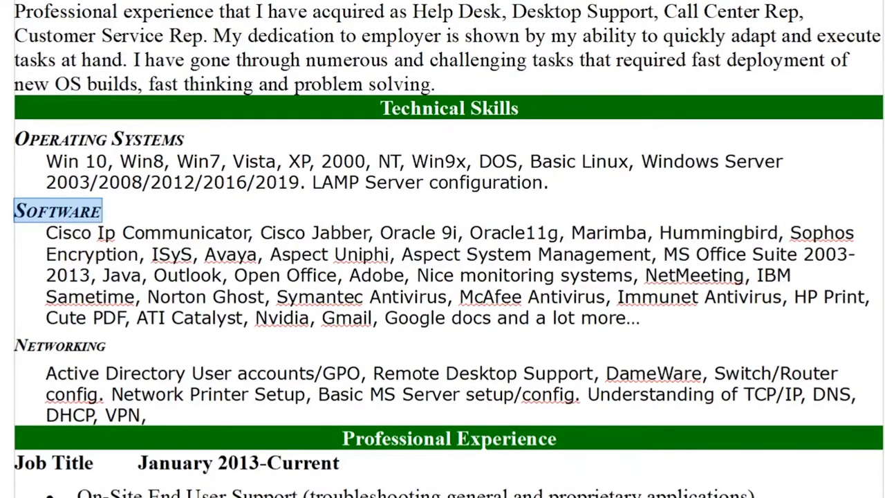
left_click_drag(46, 233, 640, 318)
left_click(107, 345)
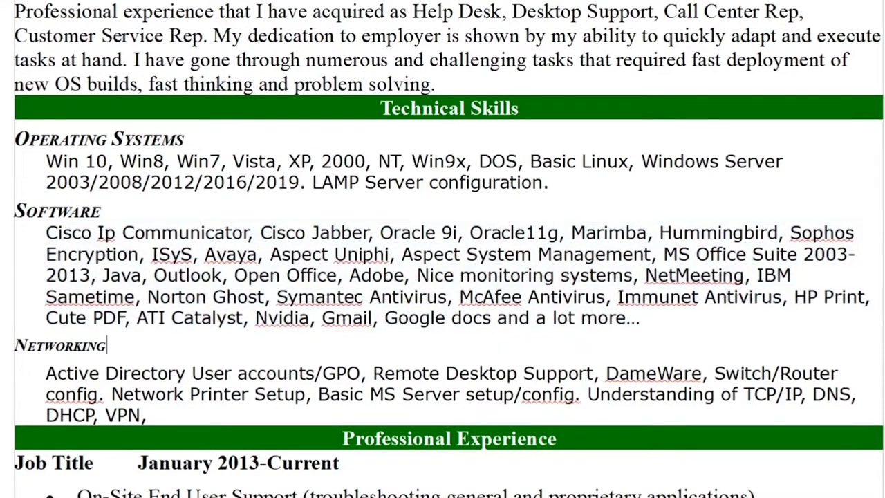
left_click(641, 318)
left_click_drag(641, 318, 45, 233)
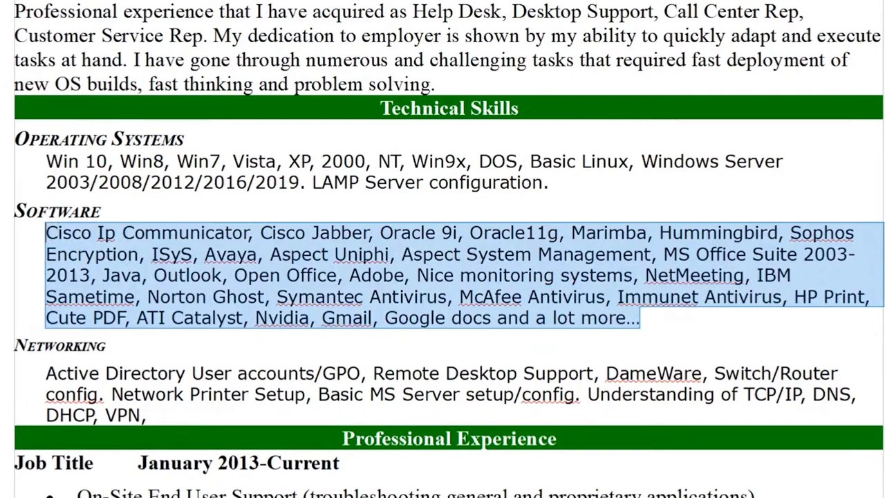
left_click(181, 254)
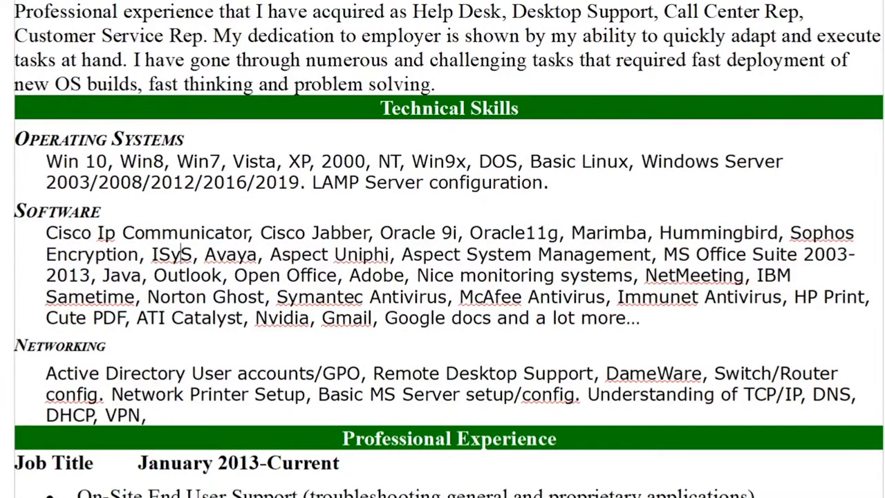
left_click(640, 318)
Step: Append ', AWS, Google Cloud, Azure.' after 'LAMP Server configuration'
left_click(549, 182)
key("BackSpace")
type(", AWS, G")
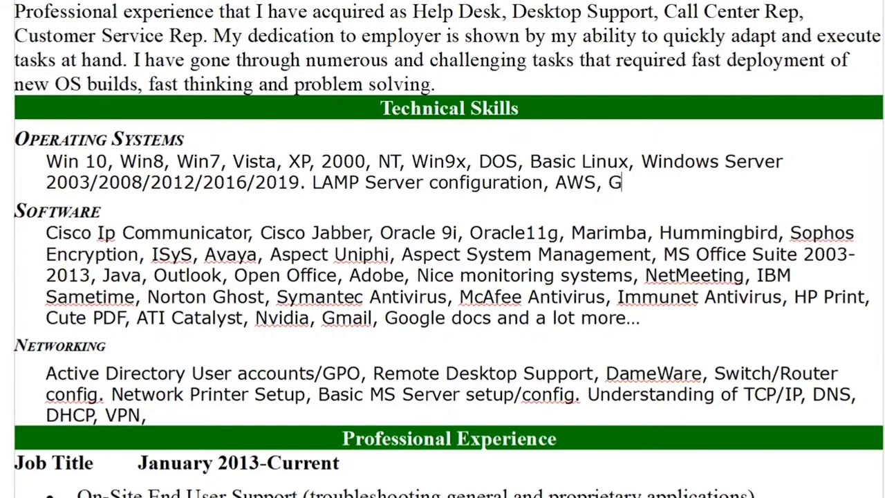
type("OOG")
key("BackSpace")
key("BackSpace")
key("BackSpace")
type("ogle")
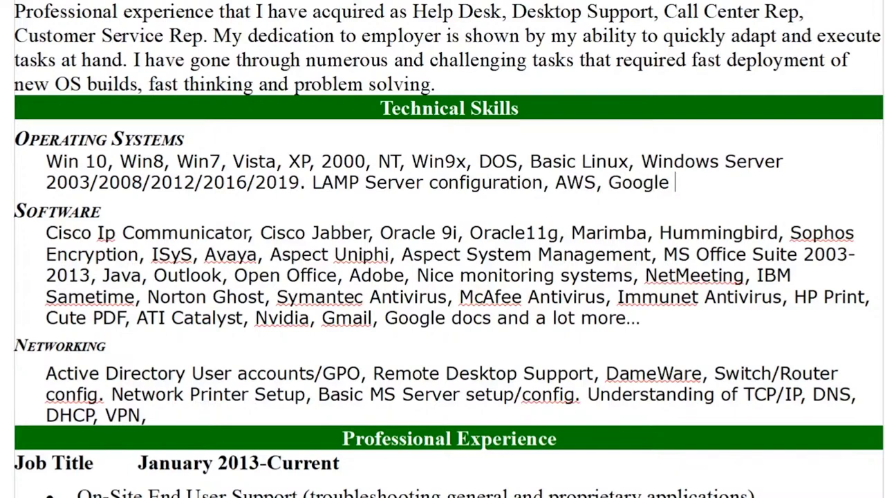
type(" Cloud")
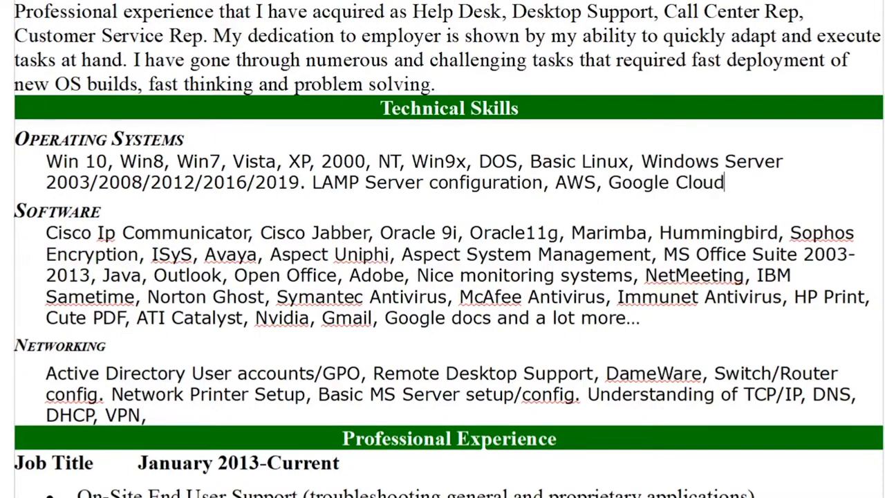
type(", Azure.")
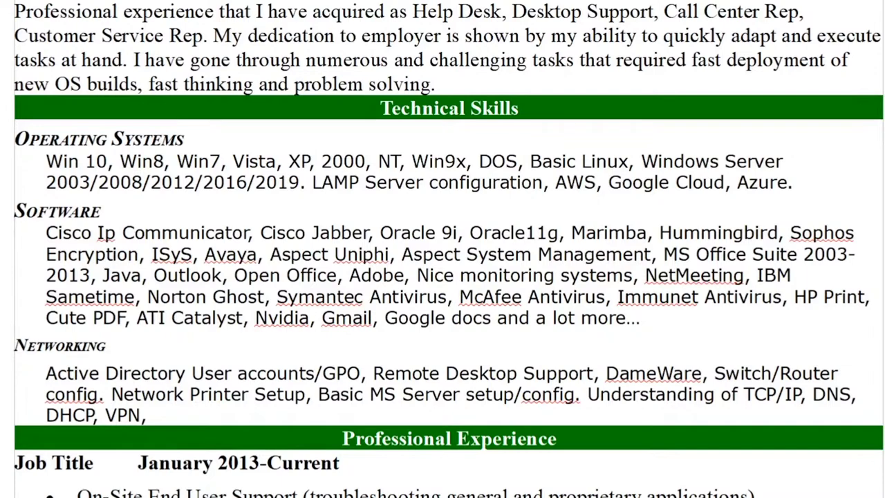
Step: Select items in the Software list, from its start and from Symantec onward
left_click_drag(46, 233, 478, 255)
left_click(478, 254)
left_click_drag(646, 317, 297, 296)
left_click(298, 296)
left_click_drag(664, 255, 847, 254)
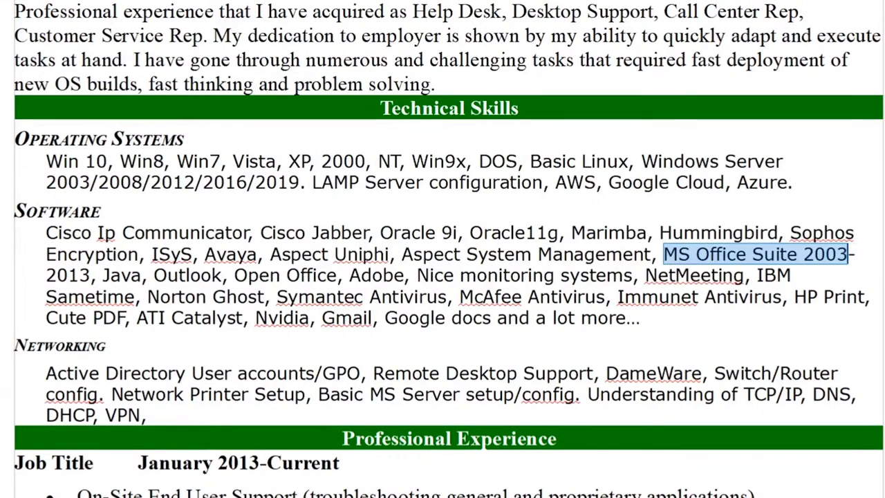
key("Right")
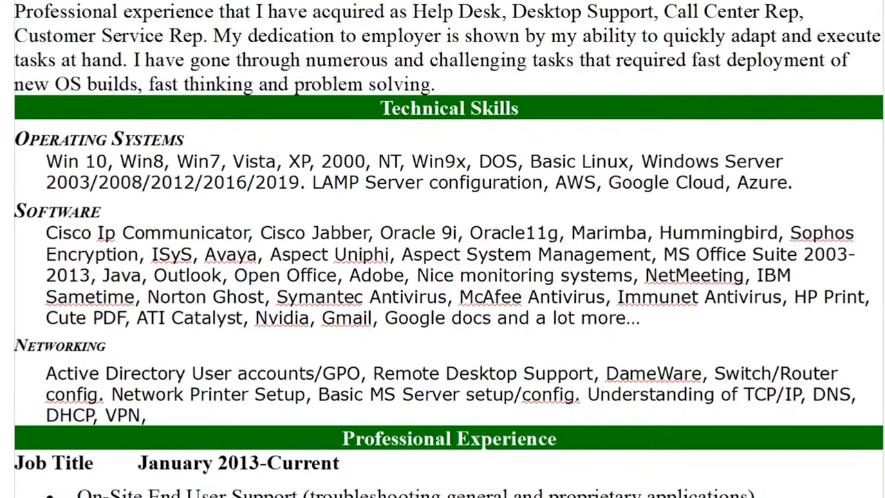
key("shift+Left")
key("shift+Left")
key("shift+Left")
key("shift+Left")
key("shift+Right")
key("shift+Right")
key("shift+Right")
key("shift+Right")
scroll(443, 277, "down", 1)
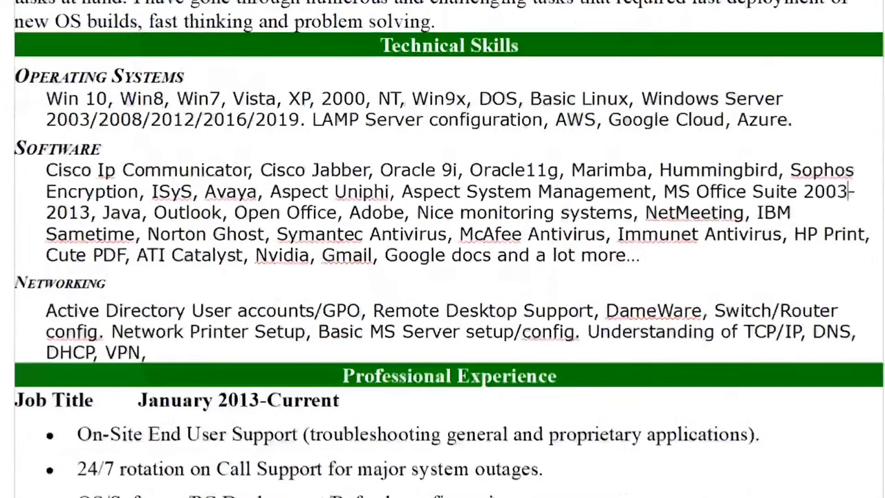
left_click_drag(13, 282, 107, 283)
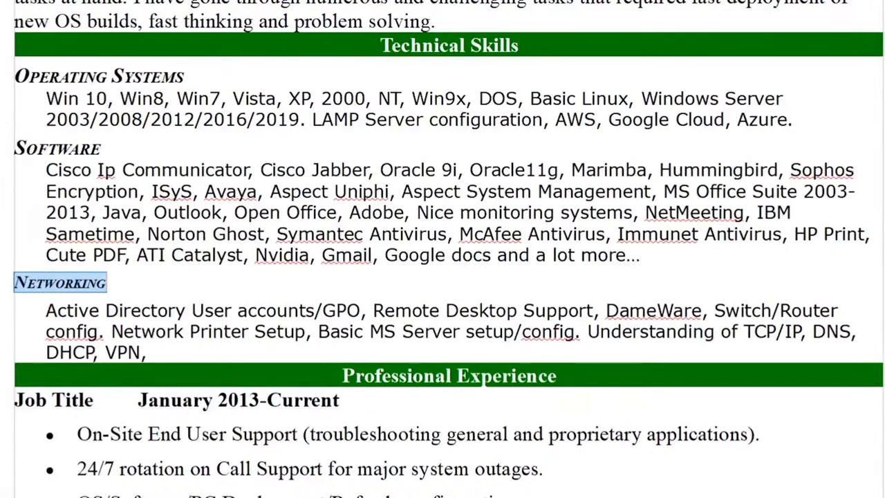
left_click(107, 283)
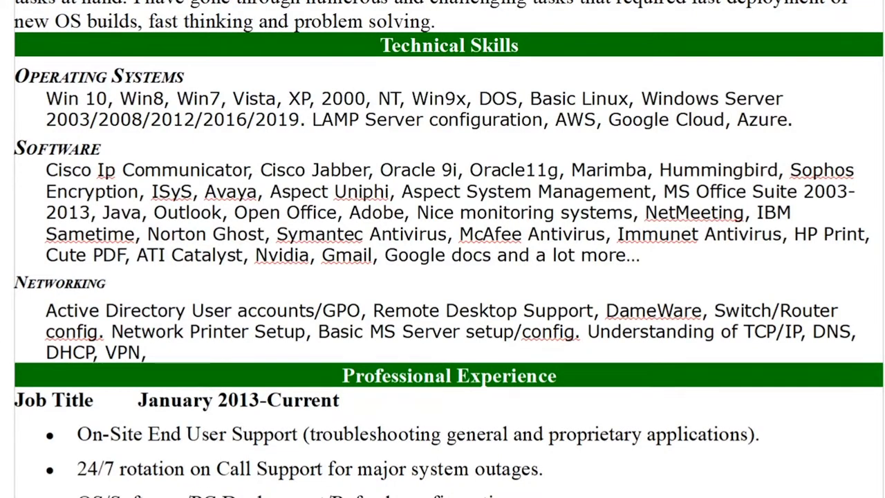
key("shift+Home")
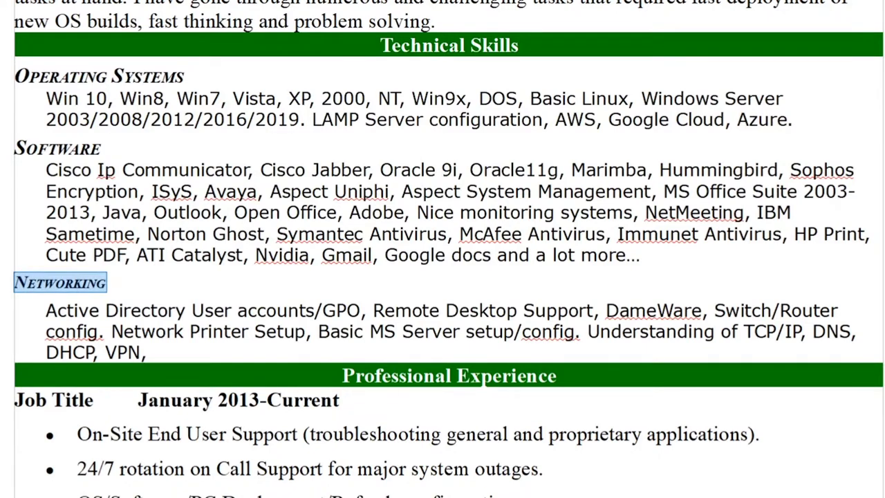
left_click(107, 282)
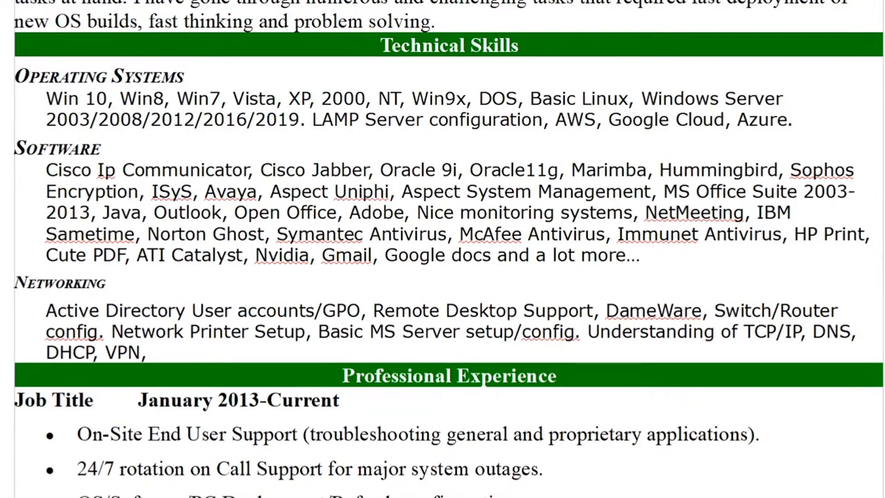
Step: Rename the Networking heading to 'Help Desk'
left_click_drag(15, 283, 97, 282)
left_click(107, 282)
left_click_drag(14, 3, 436, 22)
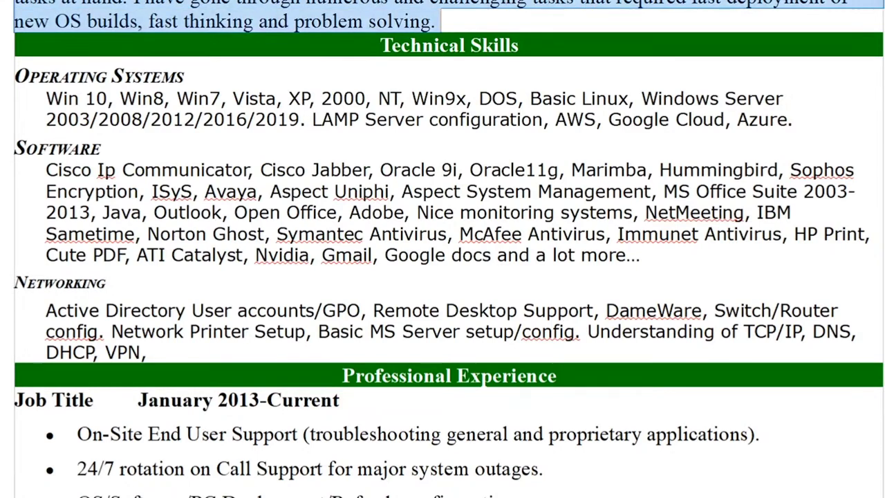
left_click(437, 21)
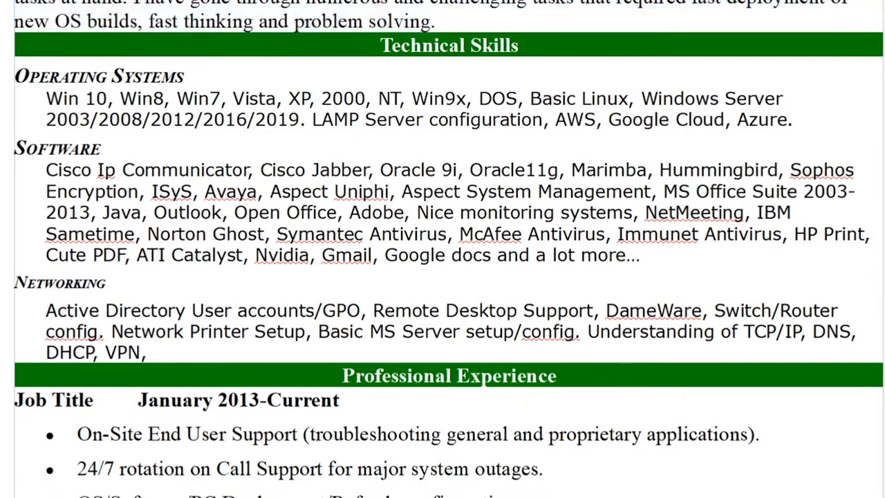
left_click_drag(46, 310, 146, 352)
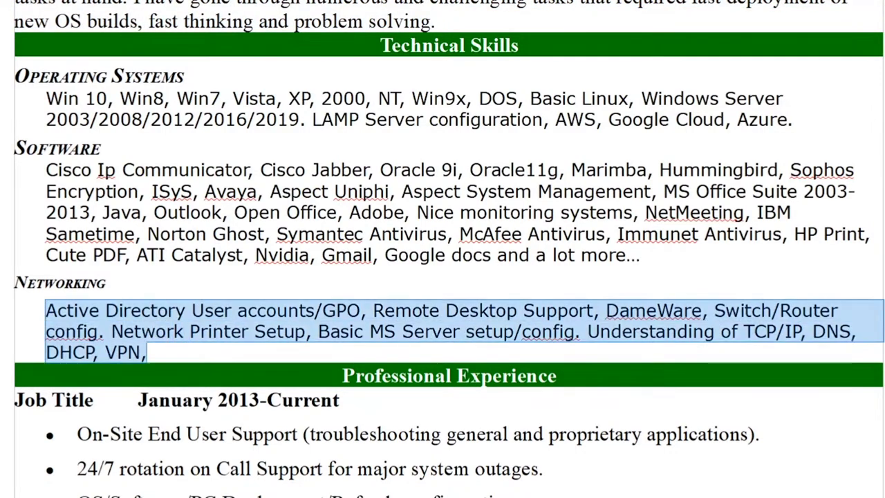
left_click(231, 310)
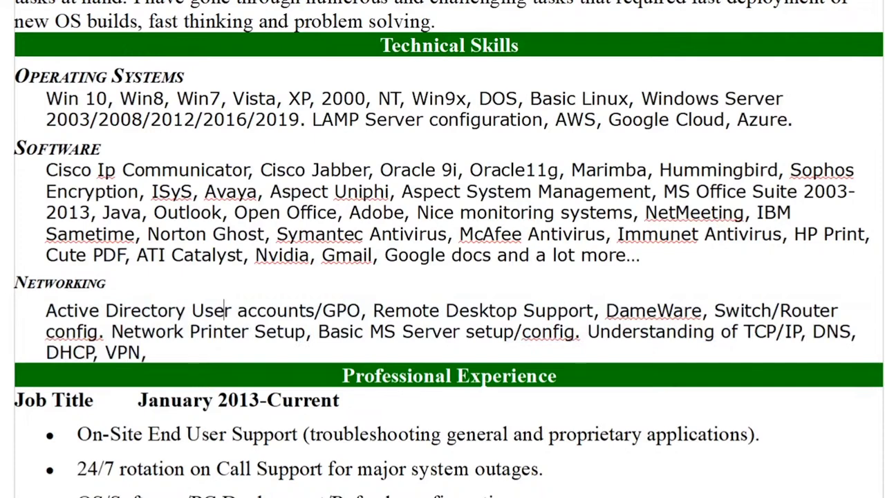
left_click(147, 353)
left_click_drag(146, 352, 45, 310)
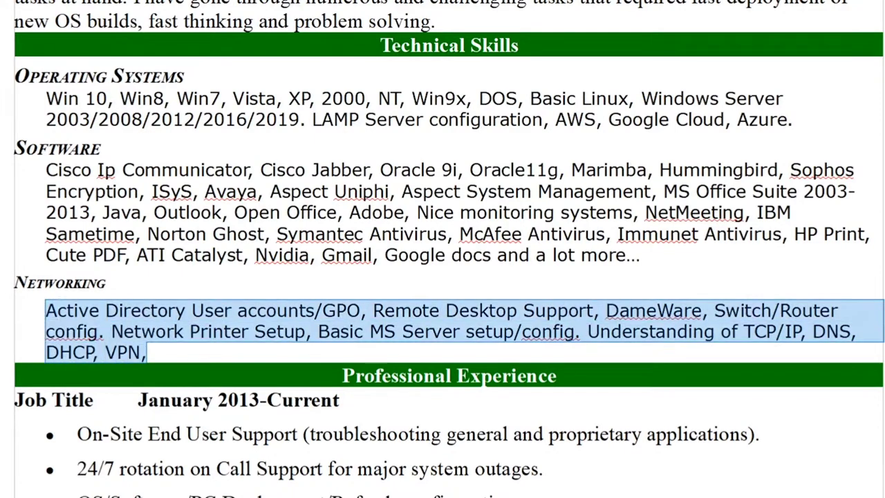
left_click_drag(107, 282, 14, 283)
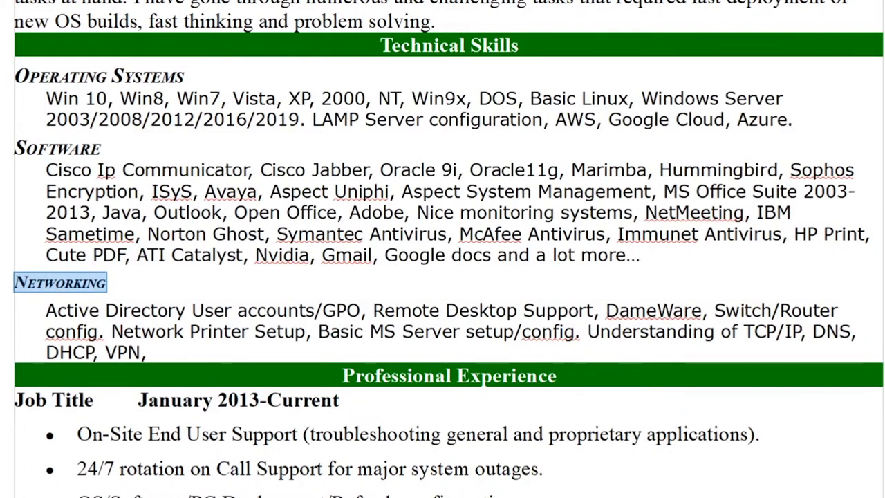
type("Help Desk")
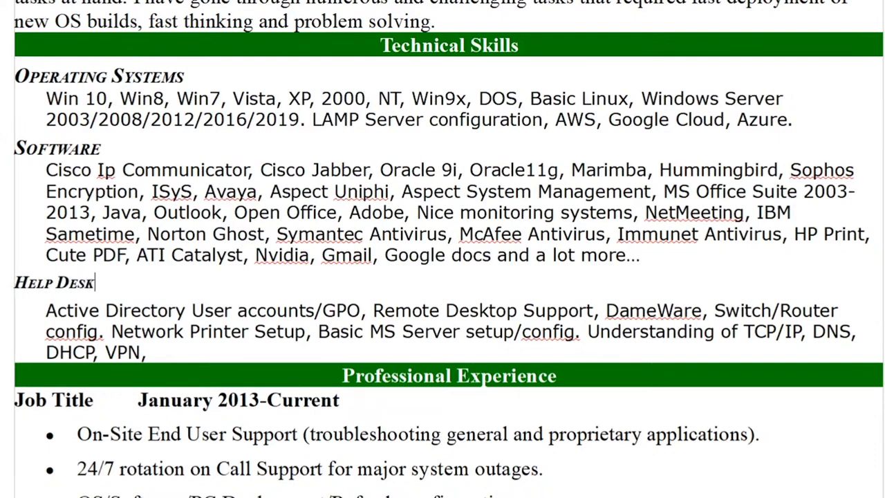
Step: Append 'Jira ticketing Sytem,' to the end of the Help Desk skills list
left_click(147, 352)
type("Jira ticketing S")
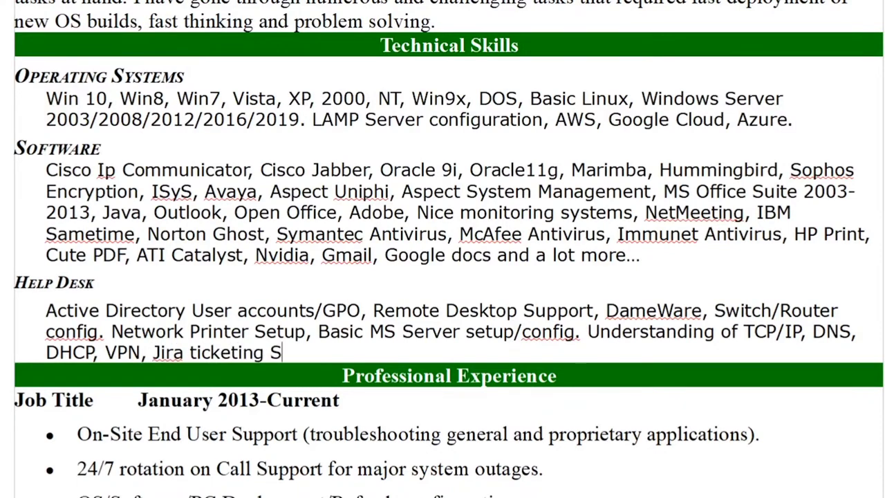
type("ytem, ")
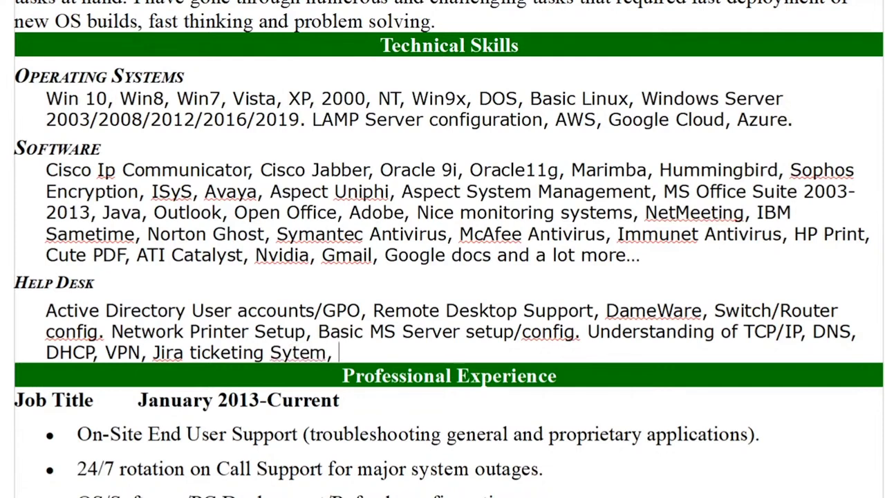
type("A")
key("BackSpace")
left_click_drag(360, 310, 46, 310)
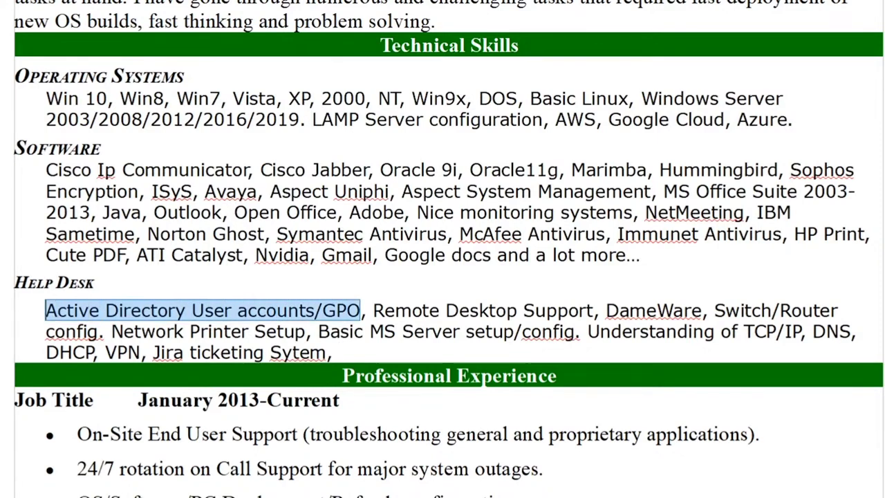
left_click(506, 310)
left_click(715, 310)
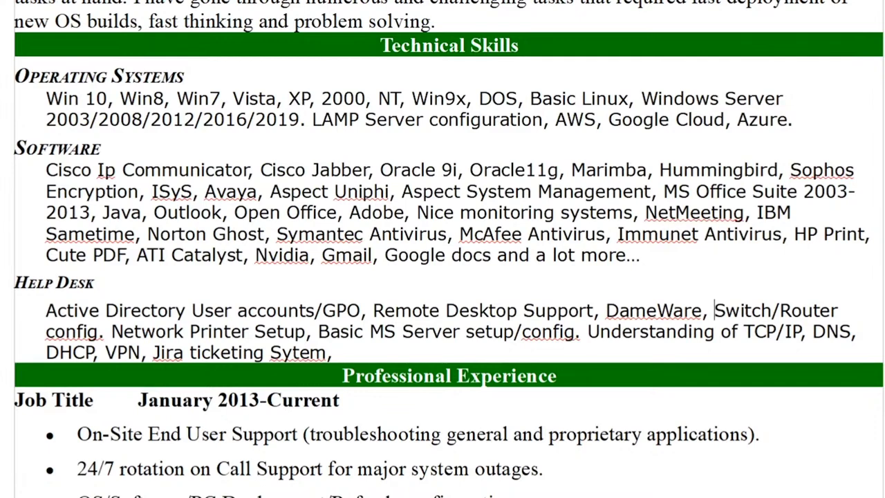
Step: Delete Network Printer Setup through VPN and complete the entry as 'Switch/Router configuration,'
left_click(110, 331)
key("ctrl+shift+Down")
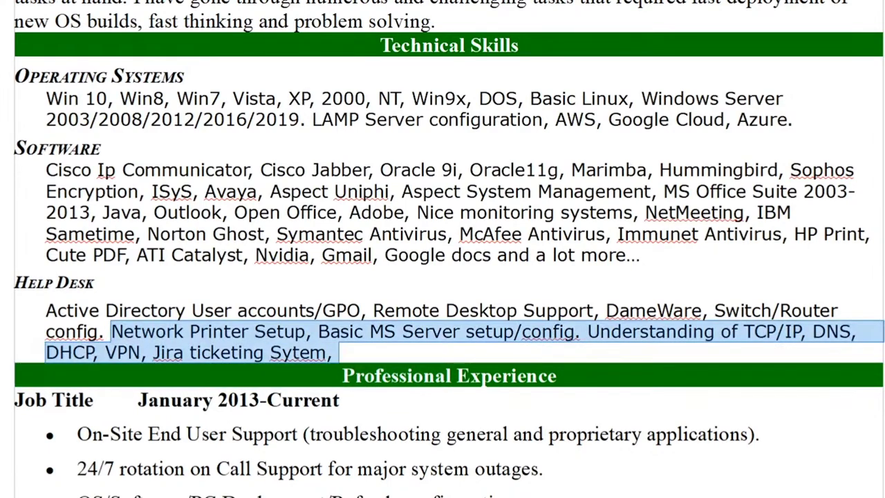
key("shift+Left")
key("shift+Left")
key("shift+Left")
key("shift+Left")
key("shift+Left")
key("shift+Left")
key("shift+Left")
key("shift+Left")
key("shift+Left")
key("shift+Left")
key("shift+Left")
key("shift+Left")
key("shift+Left")
key("shift+Left")
key("shift+Left")
key("shift+Left")
key("shift+Left")
key("shift+Left")
key("shift+Left")
key("shift+Left")
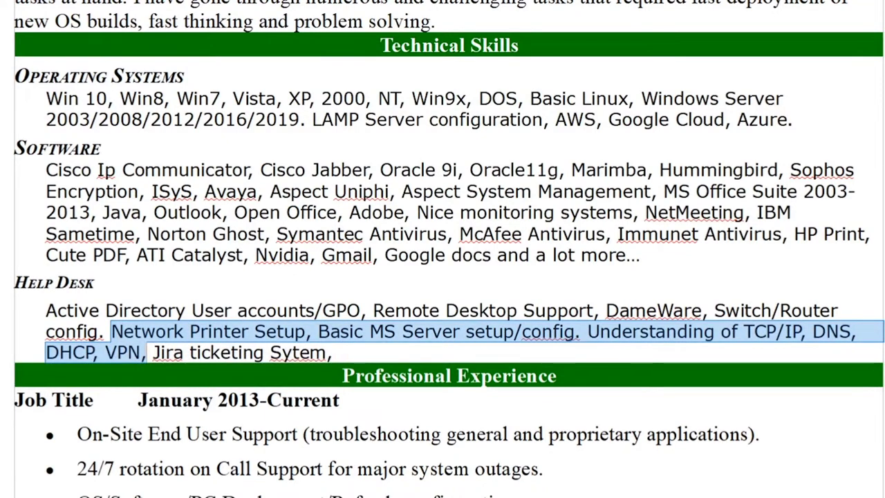
key("BackSpace")
key("BackSpace")
key("BackSpace")
key("BackSpace")
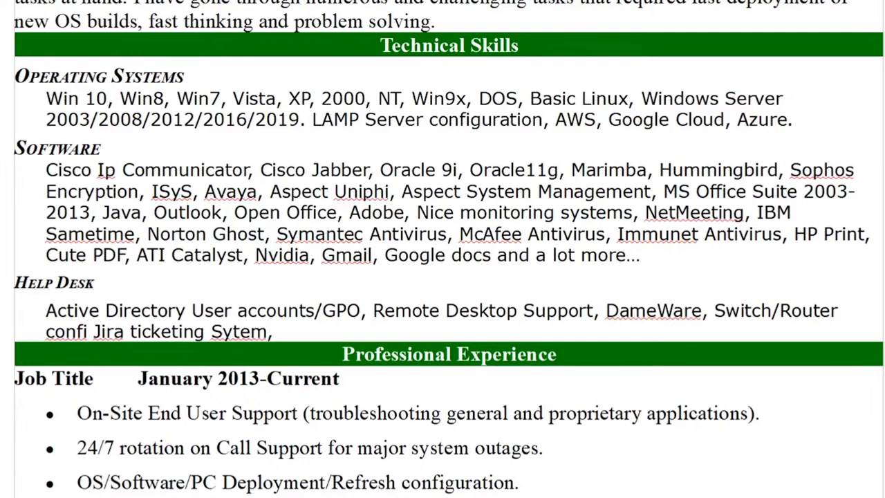
type("g")
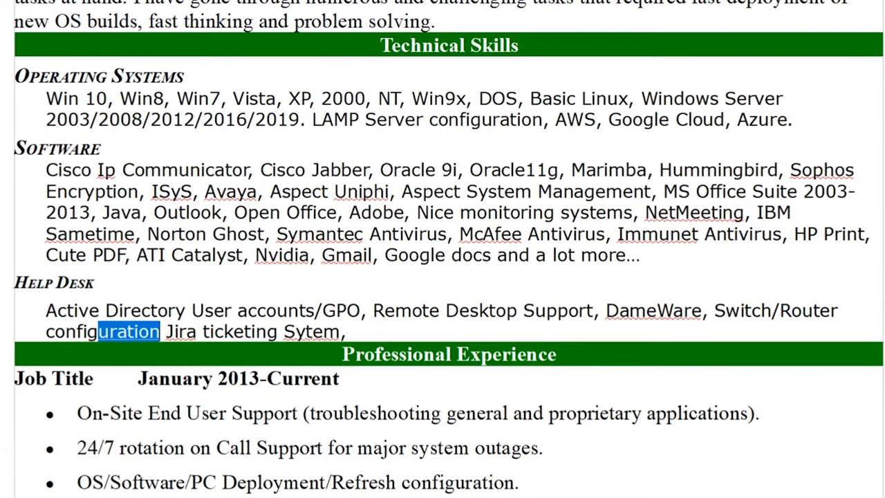
key("Return")
type(",")
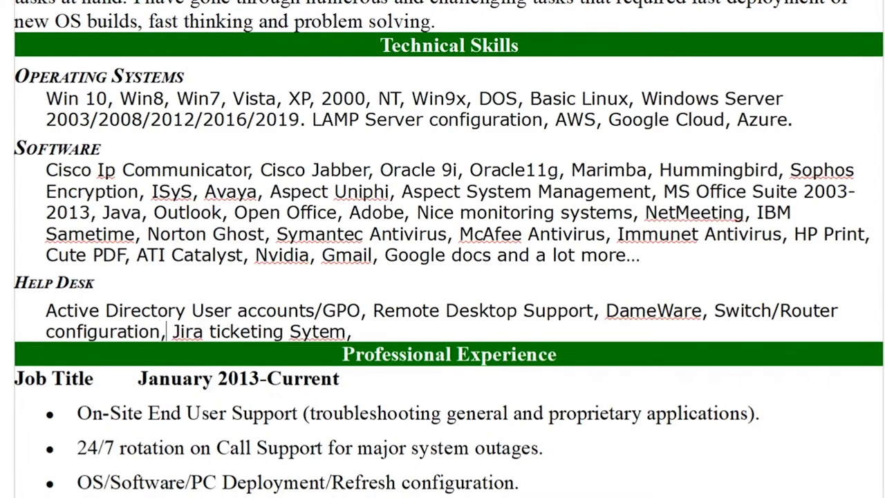
Step: Position the cursor before Remote Desktop Support to insert another skill
left_click(358, 331)
left_click_drag(46, 311, 360, 310)
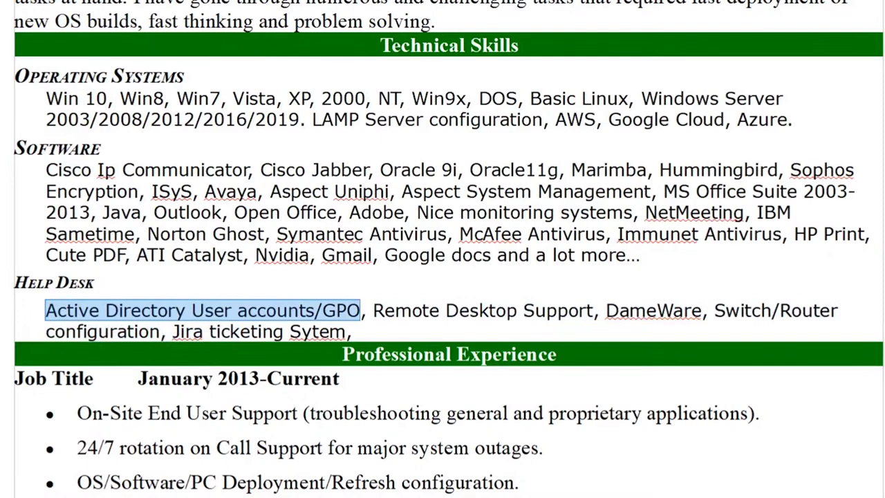
left_click(366, 311)
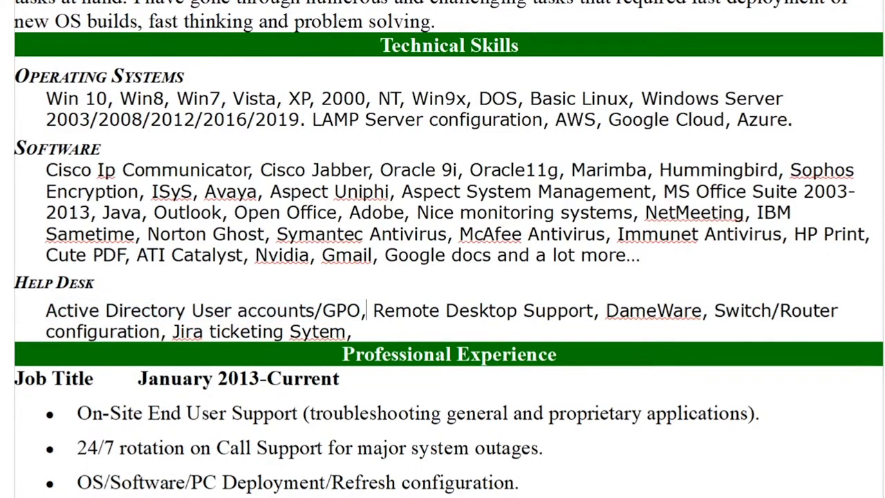
left_click(374, 311)
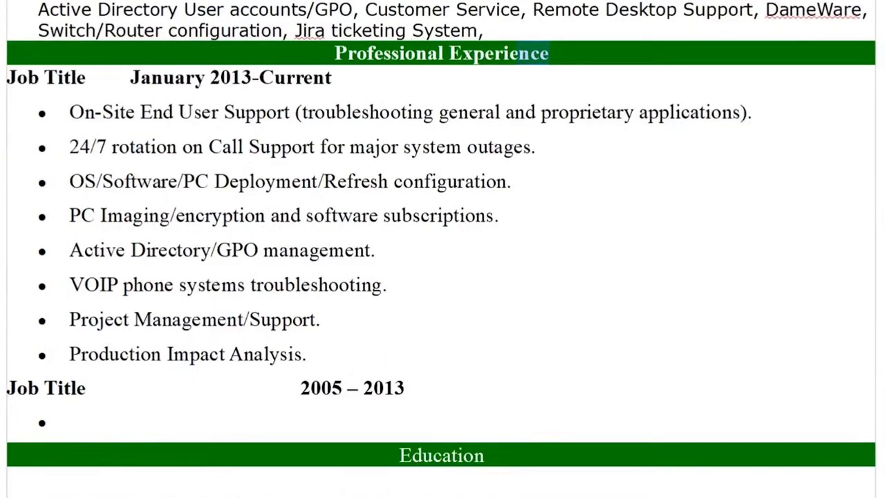
key("shift+Left")
key("shift+Left")
key("shift+Left")
key("shift+Left")
key("shift+Left")
key("shift+Left")
key("shift+Left")
key("shift+Left")
key("shift+Left")
key("shift+Left")
key("shift+Left")
key("shift+Left")
key("shift+Left")
key("shift+Left")
key("shift+Left")
key("shift+Left")
key("shift+Left")
key("shift+Left")
key("shift+Left")
key("shift+Left")
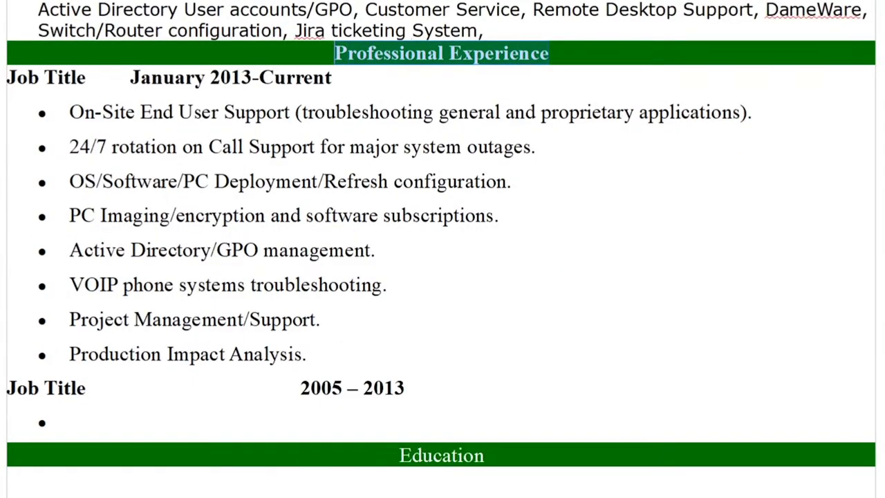
left_click(346, 77)
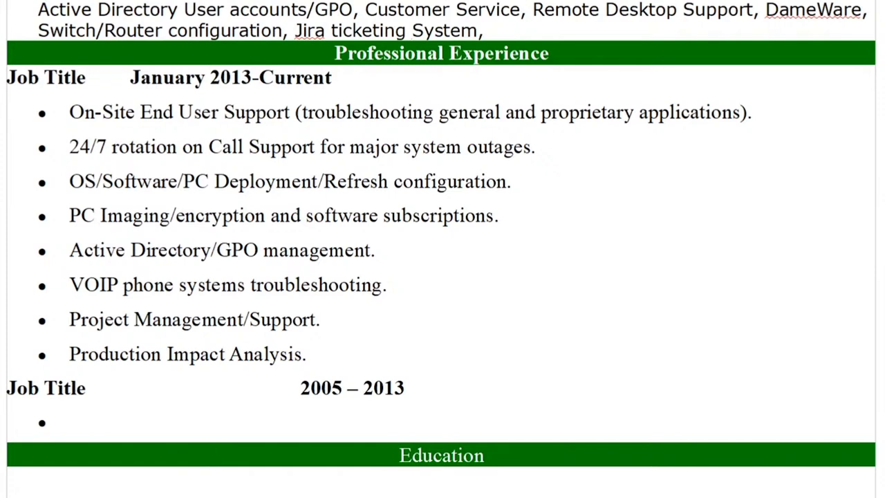
left_click_drag(129, 78, 336, 77)
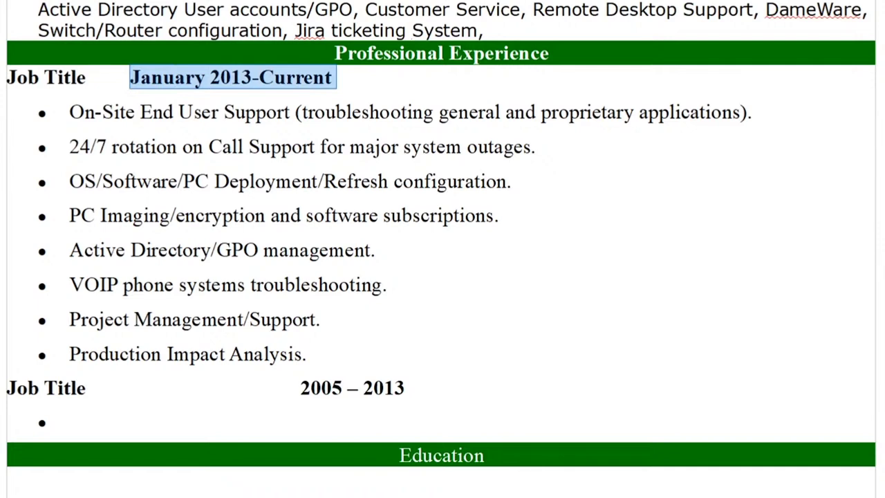
left_click(112, 146)
left_click_drag(129, 77, 333, 78)
left_click(333, 78)
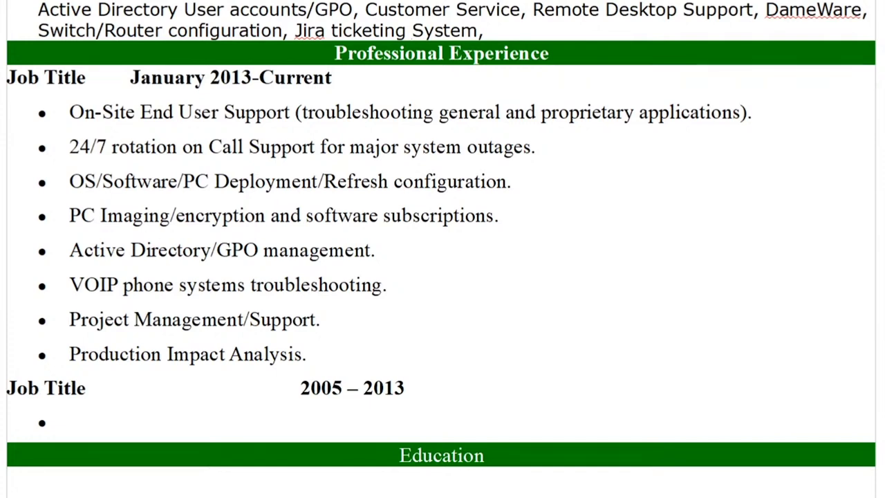
left_click_drag(305, 354, 79, 146)
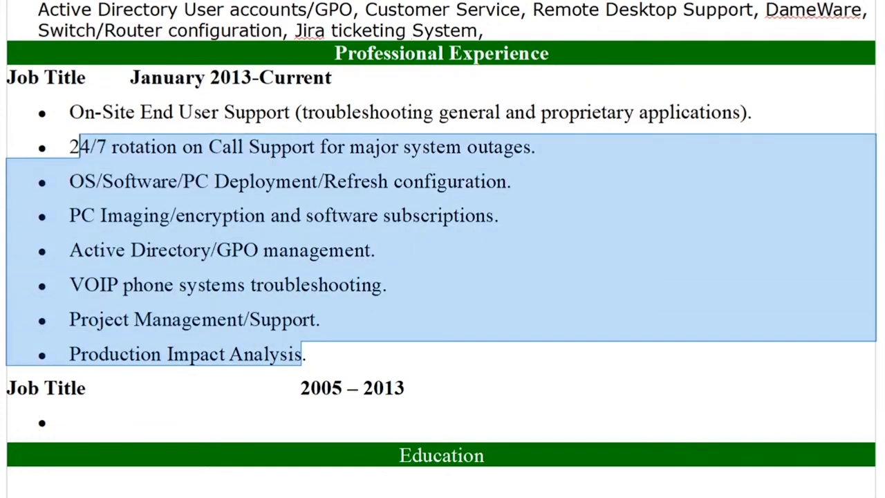
left_click(79, 146)
left_click_drag(69, 112, 752, 112)
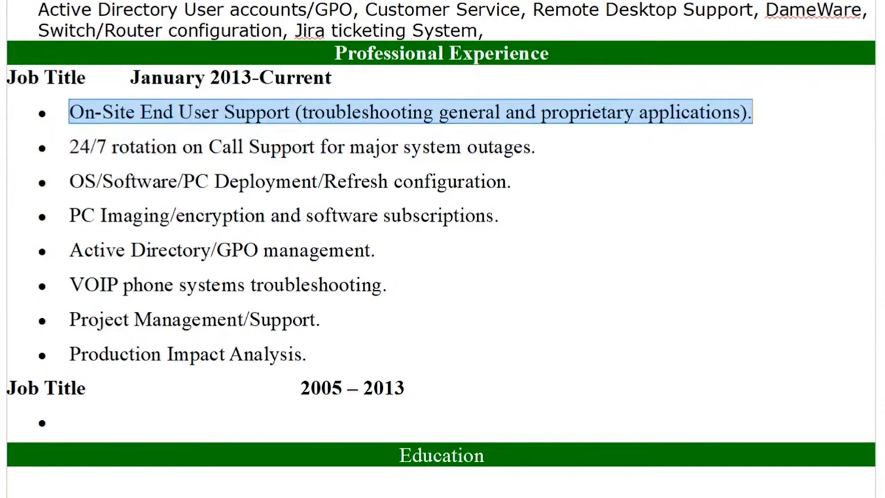
left_click(752, 112)
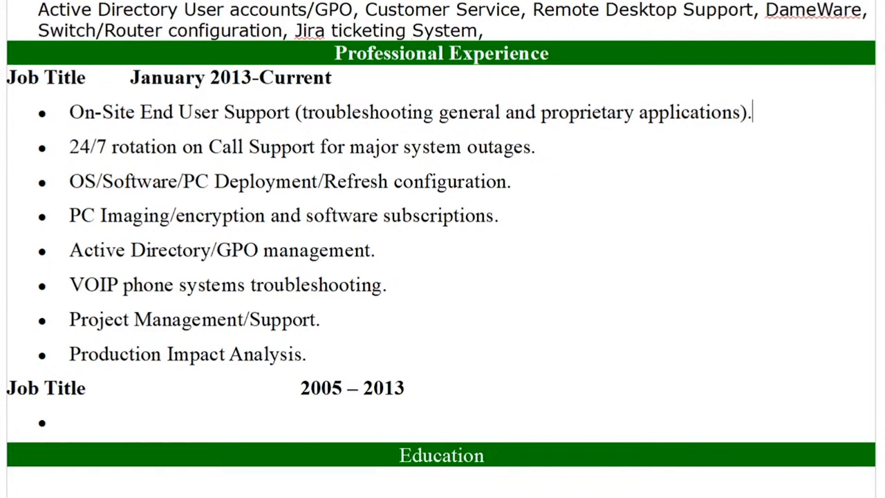
left_click_drag(69, 112, 752, 112)
left_click(753, 112)
left_click_drag(69, 147, 548, 146)
left_click(547, 147)
left_click_drag(69, 181, 511, 181)
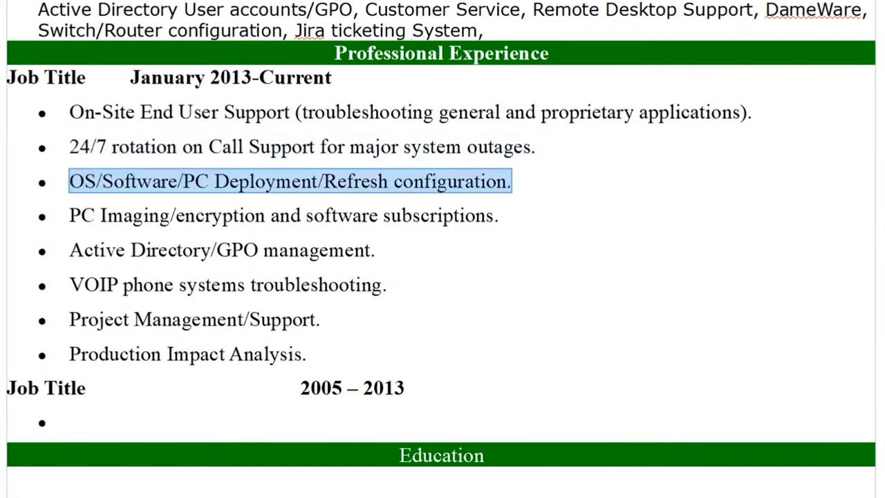
left_click_drag(69, 216, 500, 216)
left_click_drag(69, 285, 389, 285)
left_click_drag(320, 320, 69, 319)
left_click_drag(313, 354, 70, 354)
left_click(318, 250)
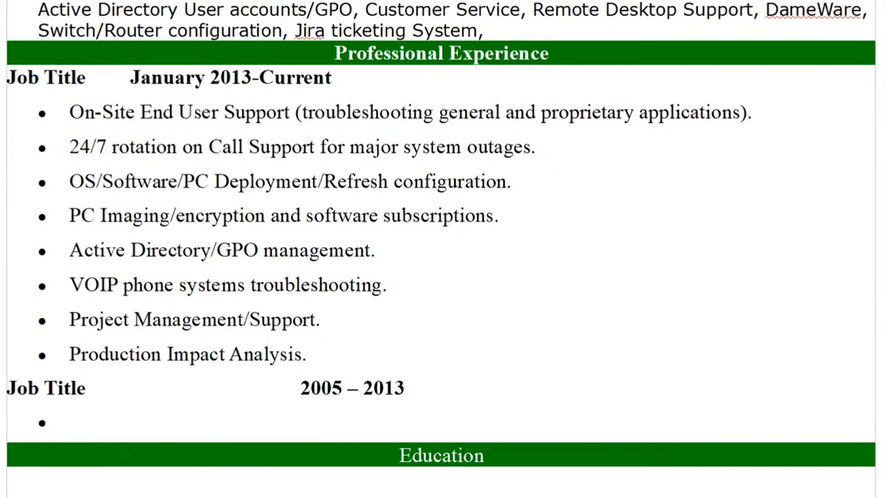
left_click(70, 112)
Step: Enter 'Business Systems Analyst' as the first job title, removing the Job Title placeholder
key("ctrl+shift+Down")
key("ctrl+shift+Down")
key("ctrl+shift+Down")
key("ctrl+shift+Down")
key("ctrl+shift+Down")
key("ctrl+shift+Down")
key("ctrl+shift+Down")
key("ctrl+shift+Down")
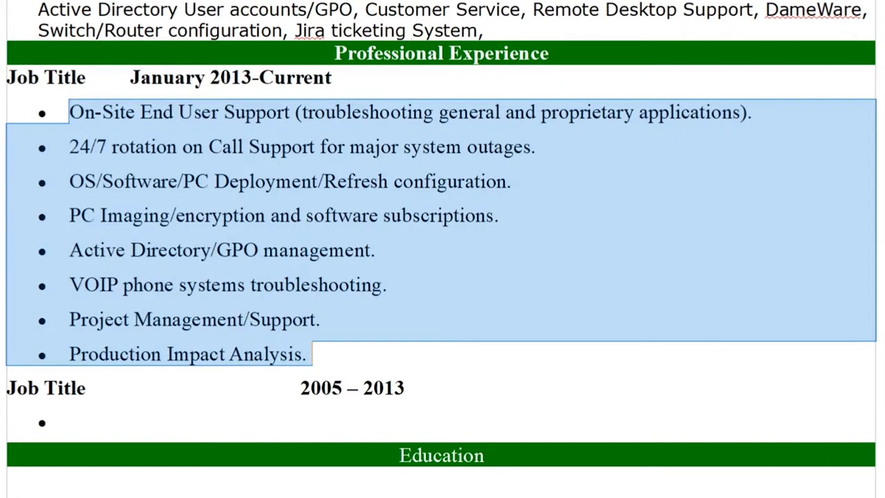
left_click(86, 77)
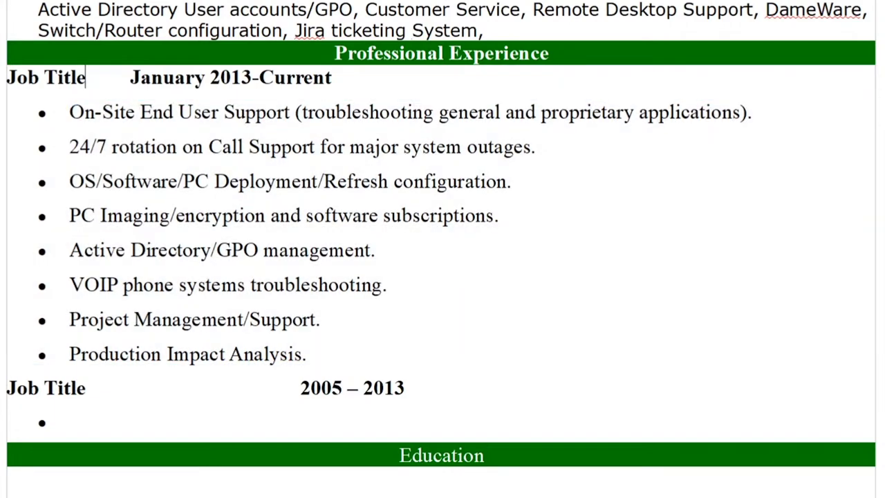
type("Busin")
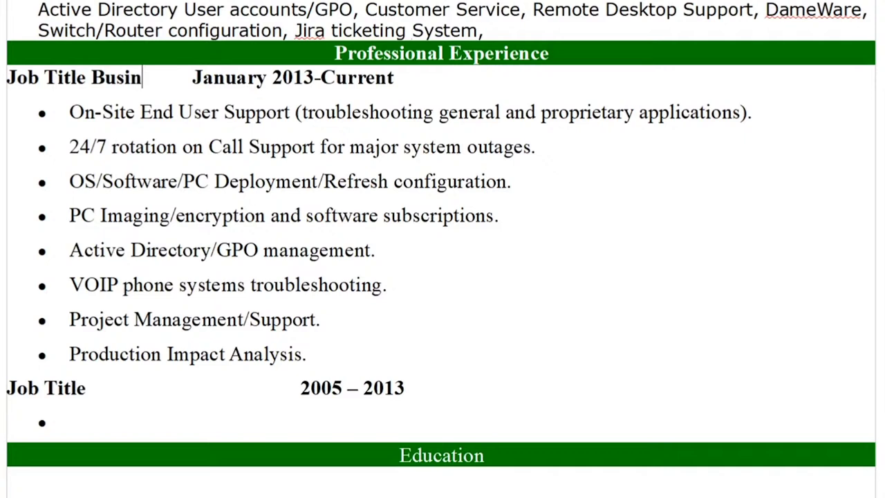
type("ess Syst")
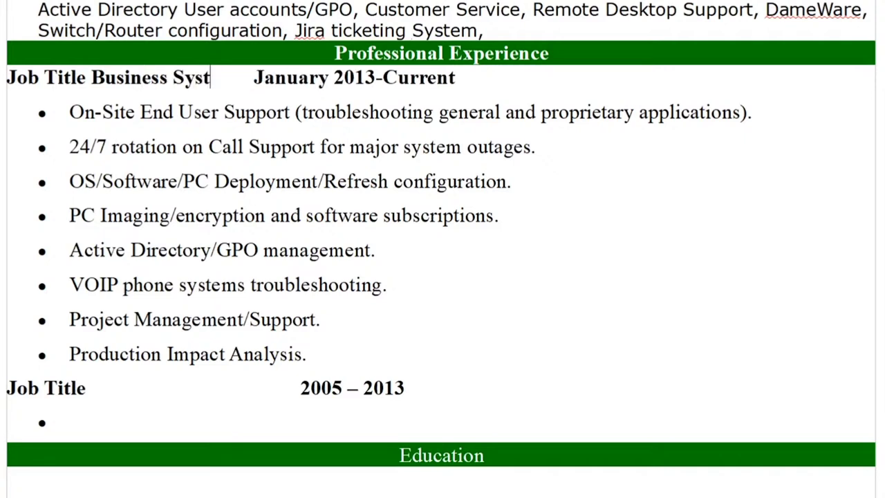
type("ems Analy")
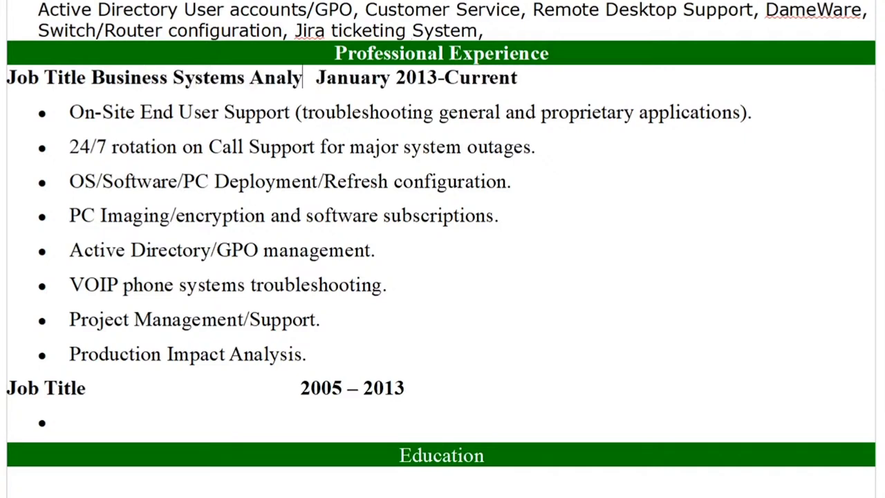
type("st")
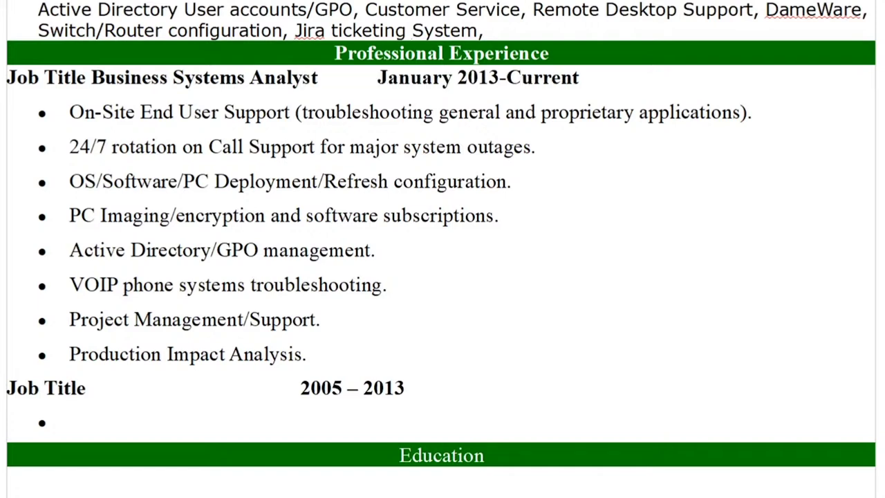
key("Tab")
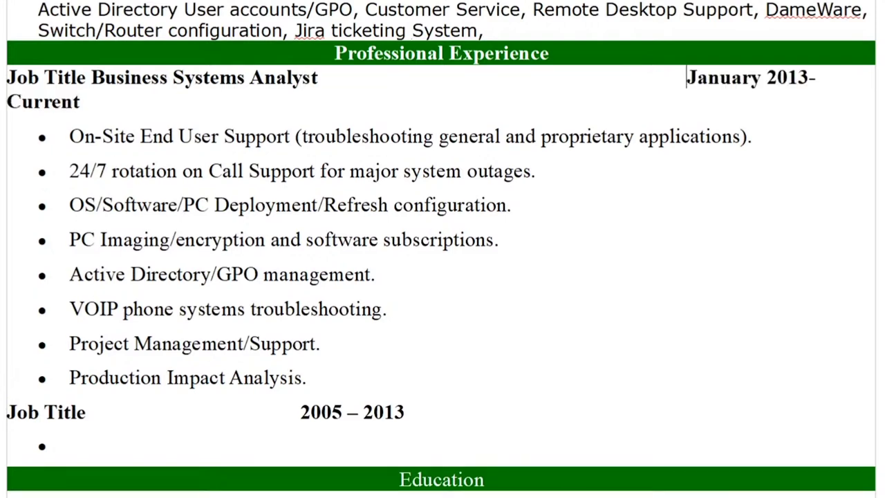
key("BackSpace")
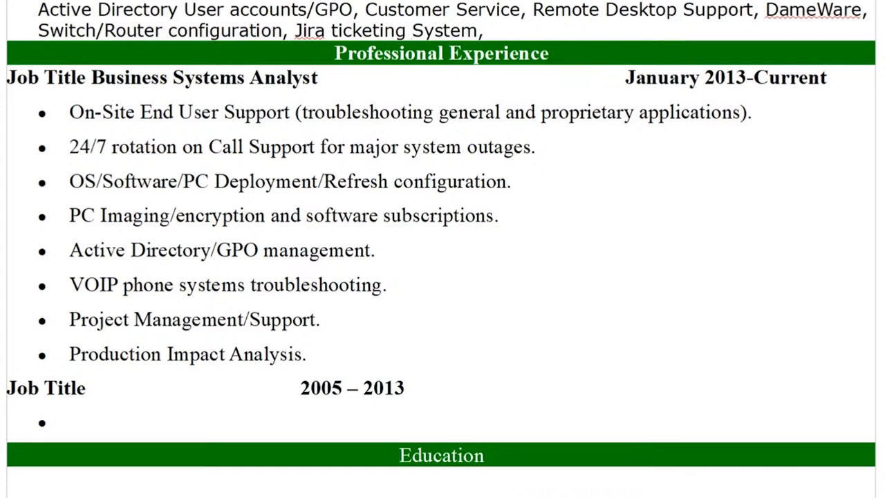
key("BackSpace")
key("BackSpace")
key("BackSpace")
key("BackSpace")
key("BackSpace")
key("BackSpace")
key("BackSpace")
key("BackSpace")
key("BackSpace")
key("BackSpace")
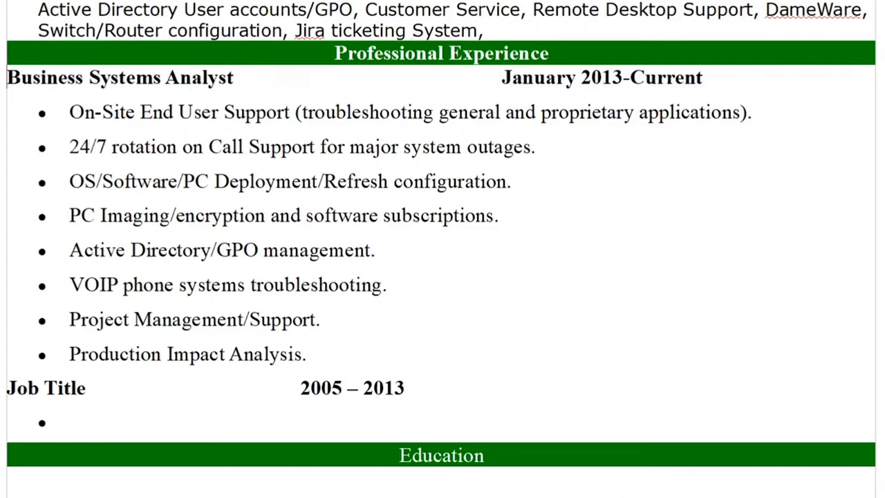
Step: Indent the Business Systems Analyst line to align with the bullets
left_click(316, 77)
key("Right")
key("Tab")
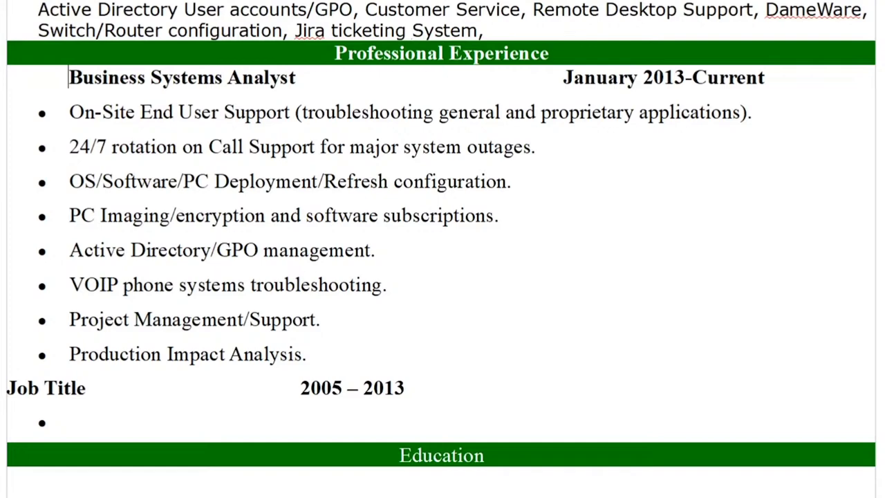
scroll(442, 277, "down", 2)
Step: Replace the second Job Title with 'Help Desk' and indent it to the bullets
left_click(405, 256)
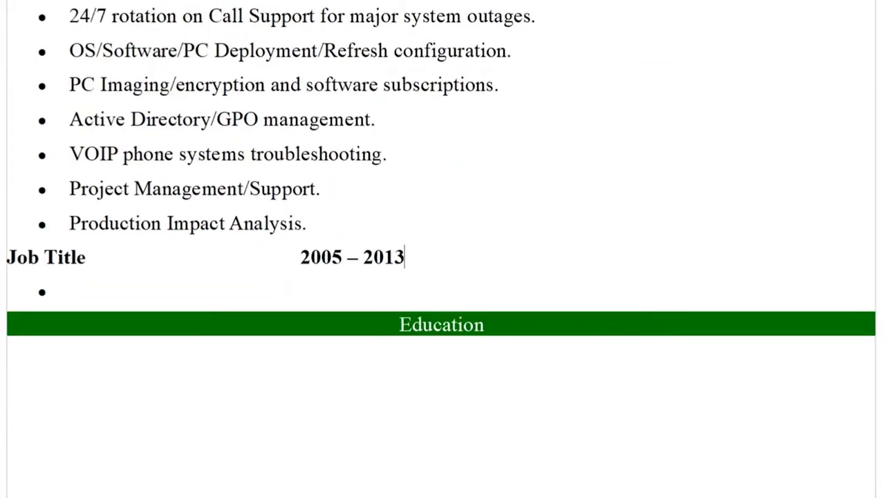
left_click(70, 290)
left_click(127, 256)
left_click_drag(86, 256, 6, 257)
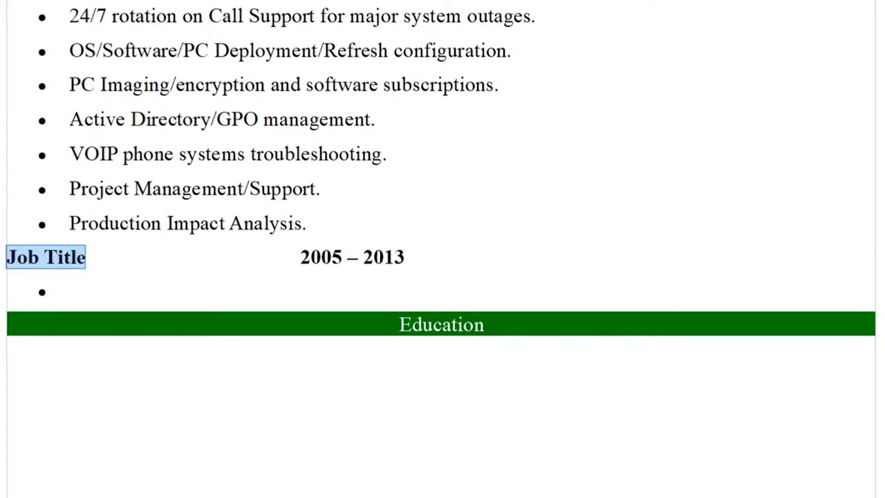
type("He")
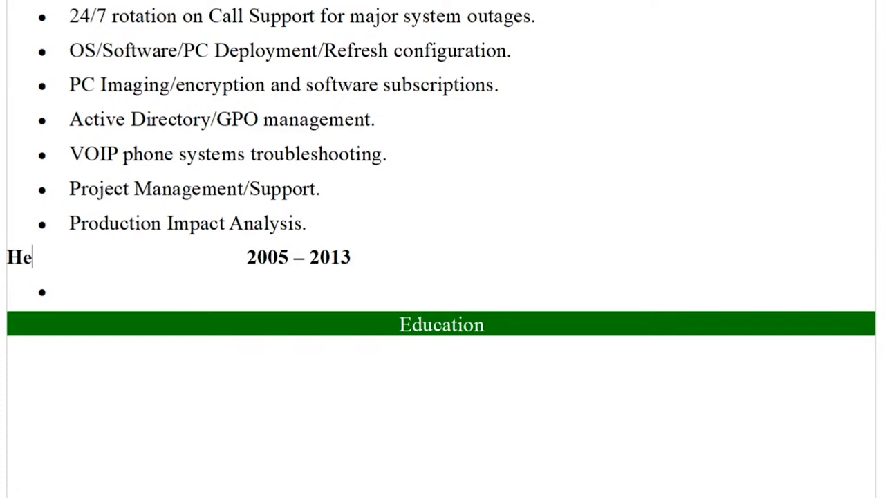
type("lp Desk")
key("Left")
key("Left")
key("Left")
key("Left")
key("Left")
key("Left")
key("Left")
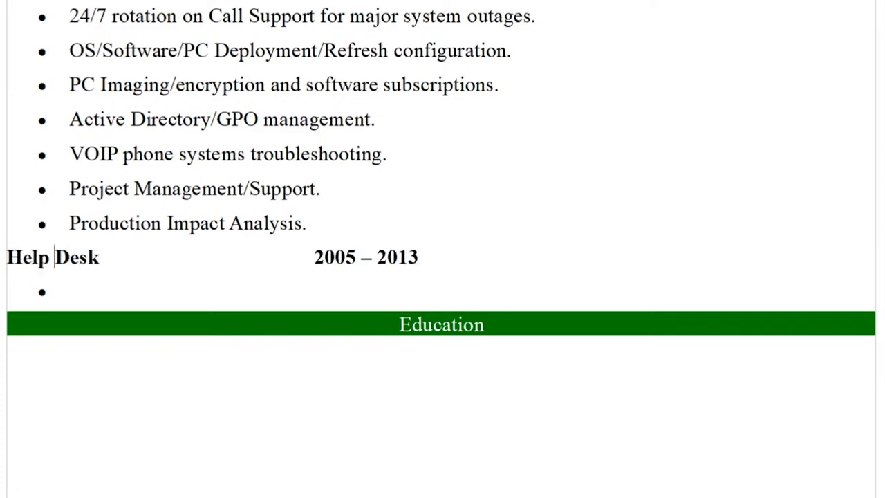
key("Left")
key("Left")
key("Tab")
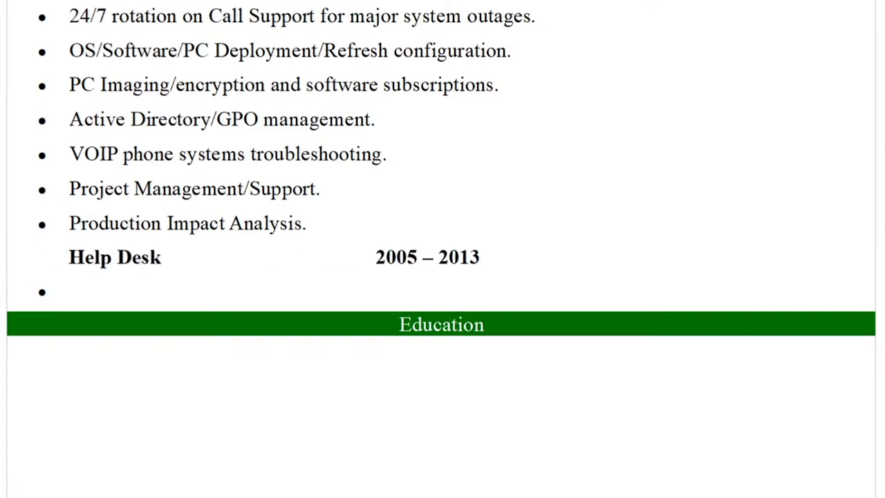
Step: Push the 2005 – 2013 dates two tab stops further right
left_click(374, 257)
key("Tab")
key("Tab")
key("Tab")
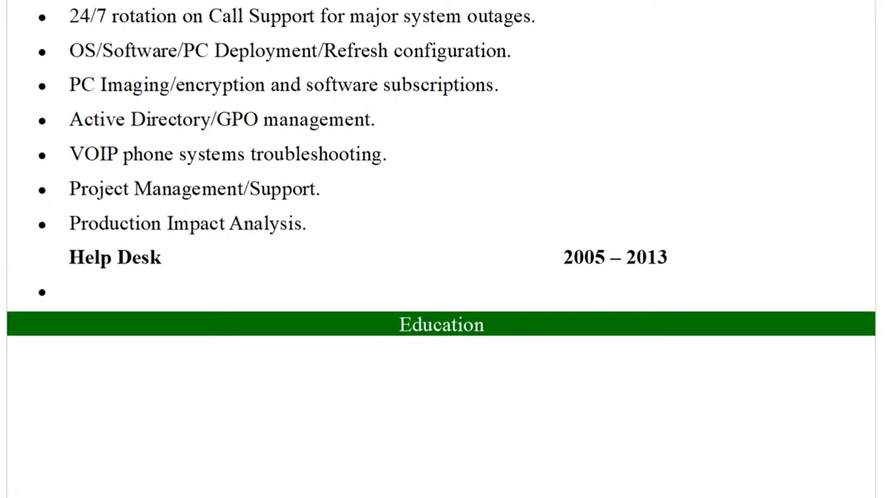
key("Tab")
key("Tab")
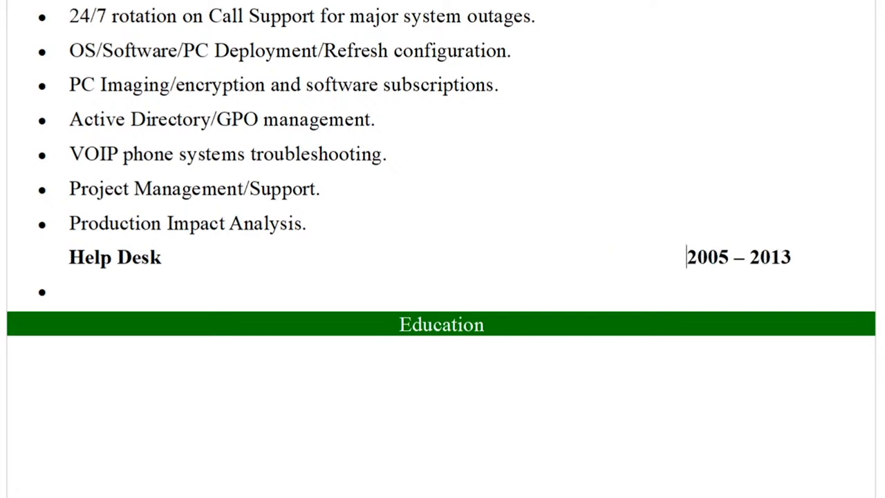
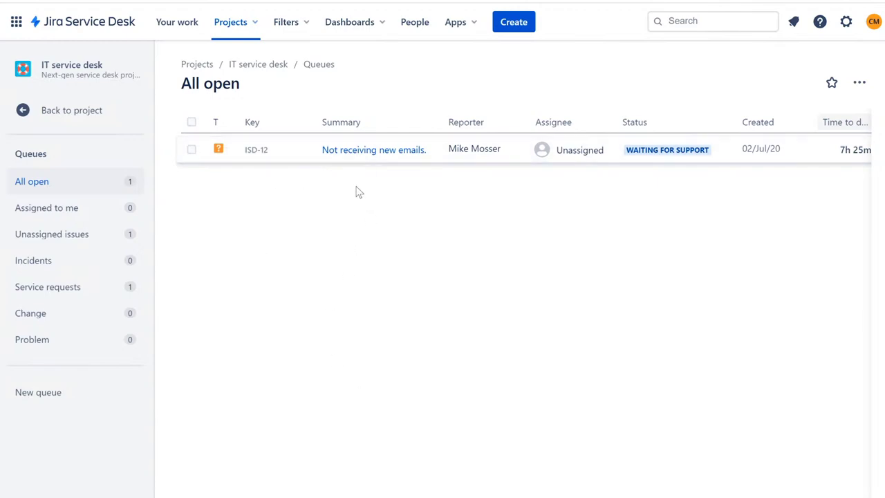
Step: Open ticket ISD-12 'Not receiving new emails.' and read through its reporter and description
left_click(381, 152)
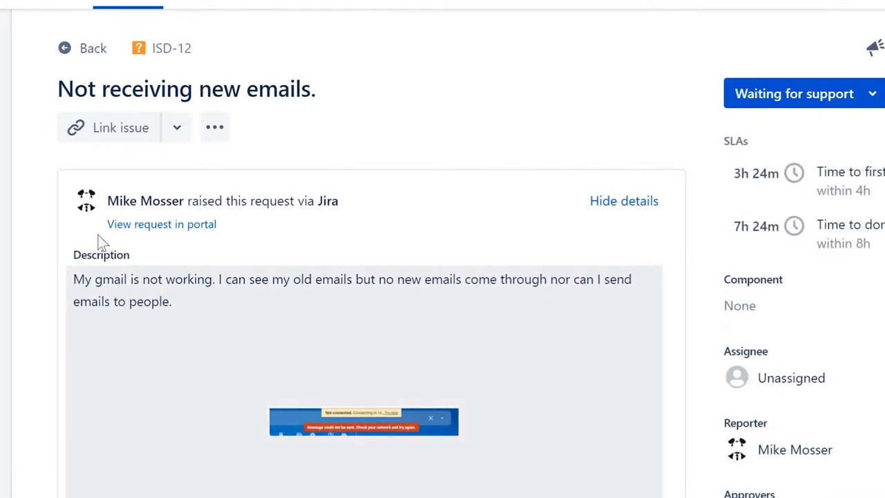
left_click_drag(107, 201, 181, 200)
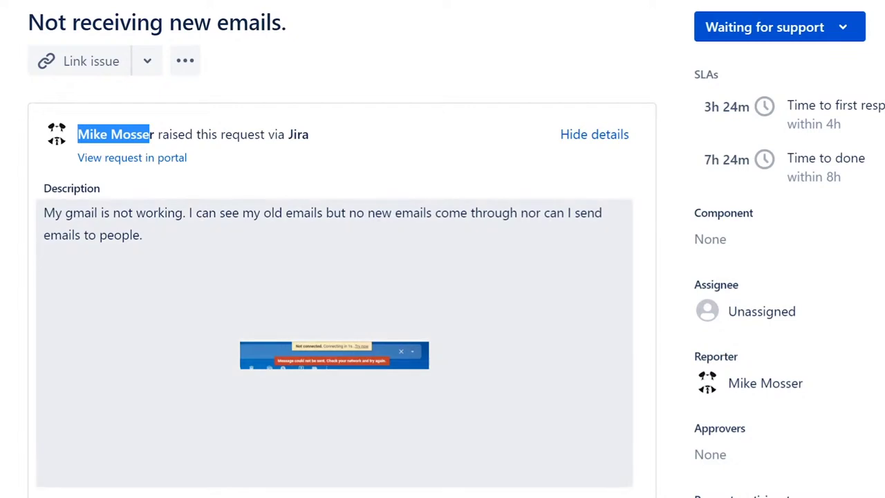
left_click_drag(35, 475, 356, 241)
left_click(136, 212)
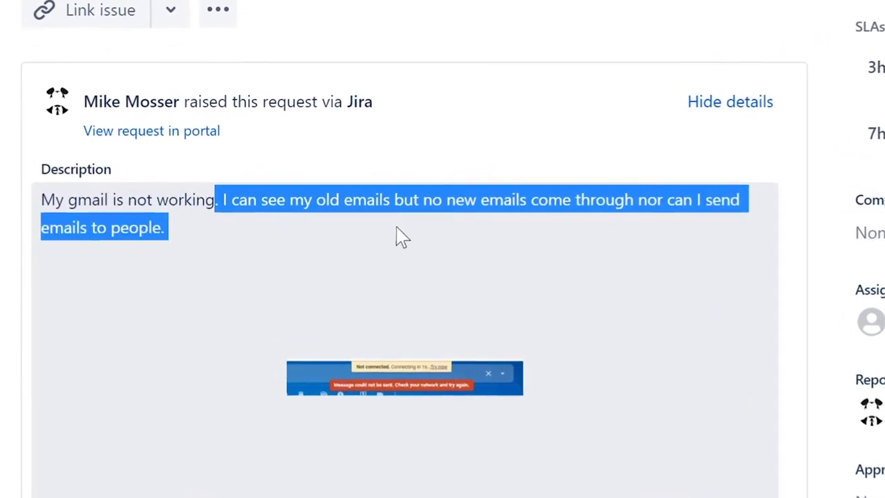
left_click(316, 241)
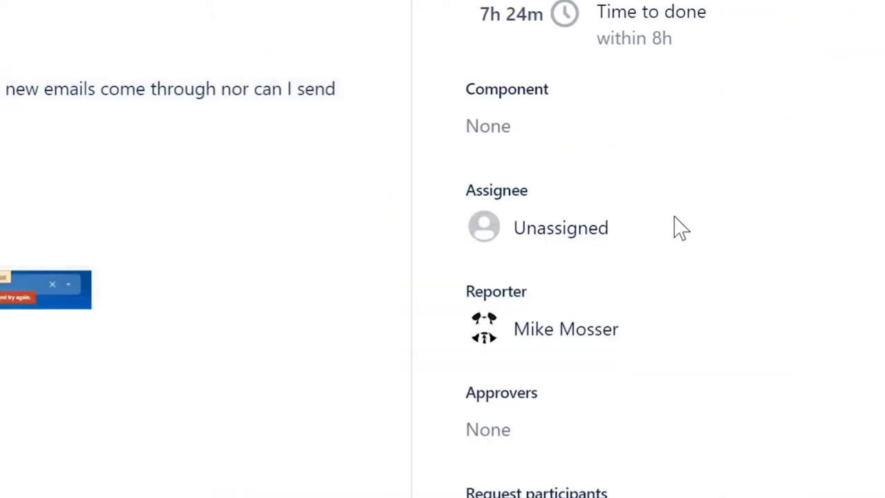
Step: Assign ISD-12 to yourself and review the description without making edits
left_click(842, 311)
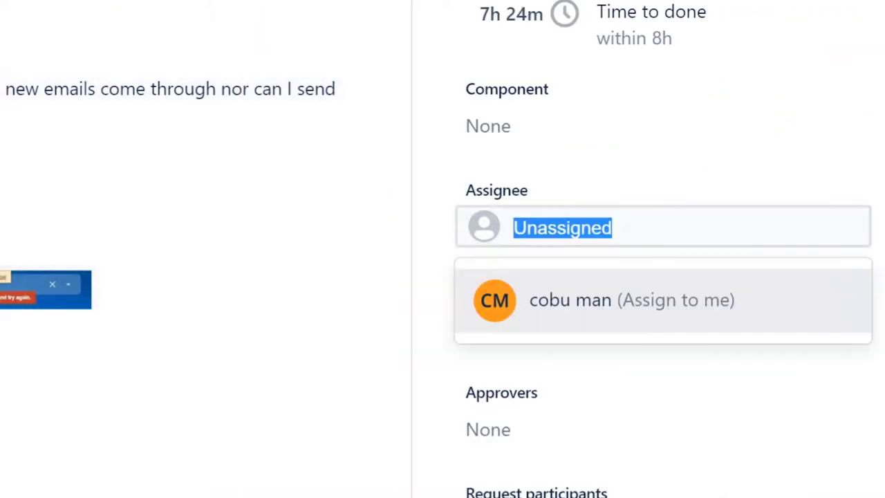
left_click(562, 303)
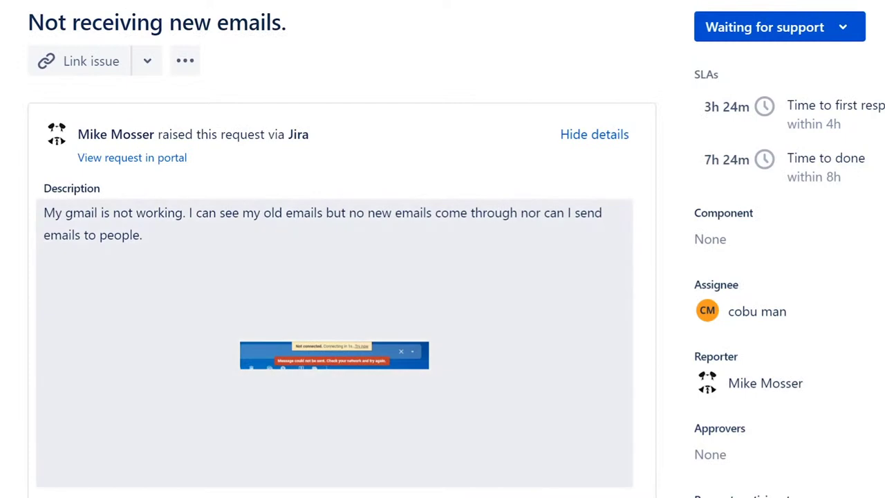
left_click(138, 233)
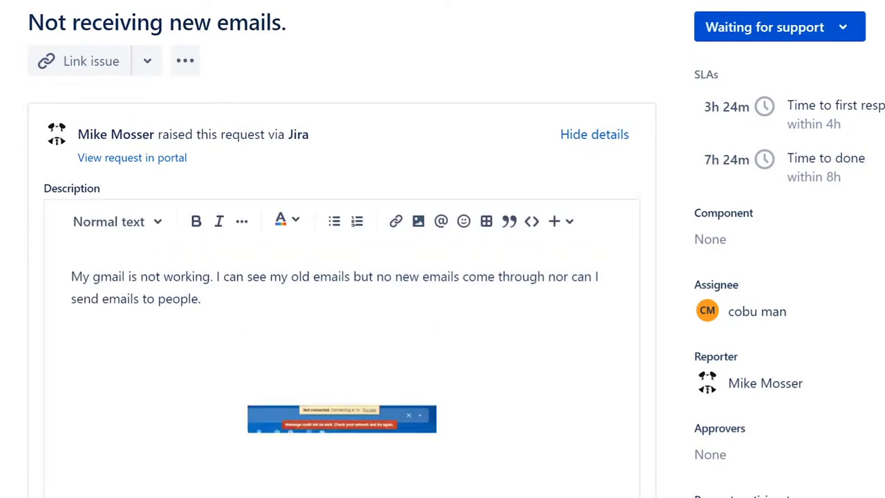
key("Escape")
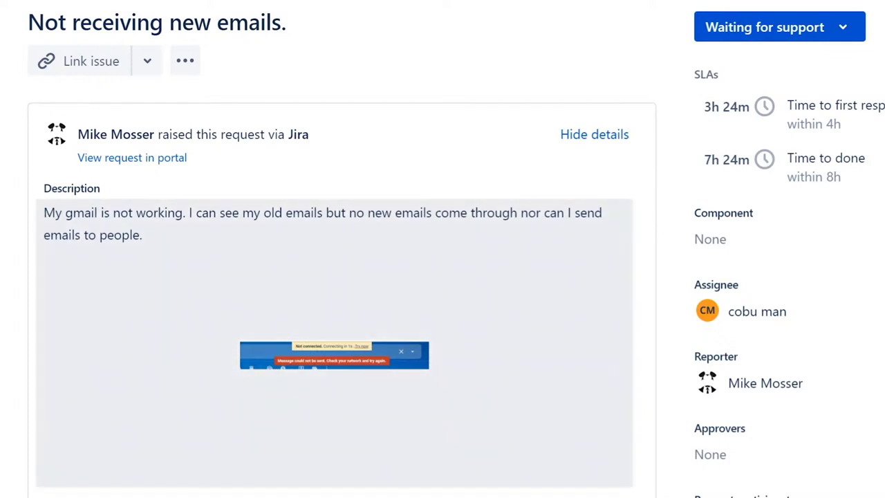
left_click_drag(186, 213, 550, 213)
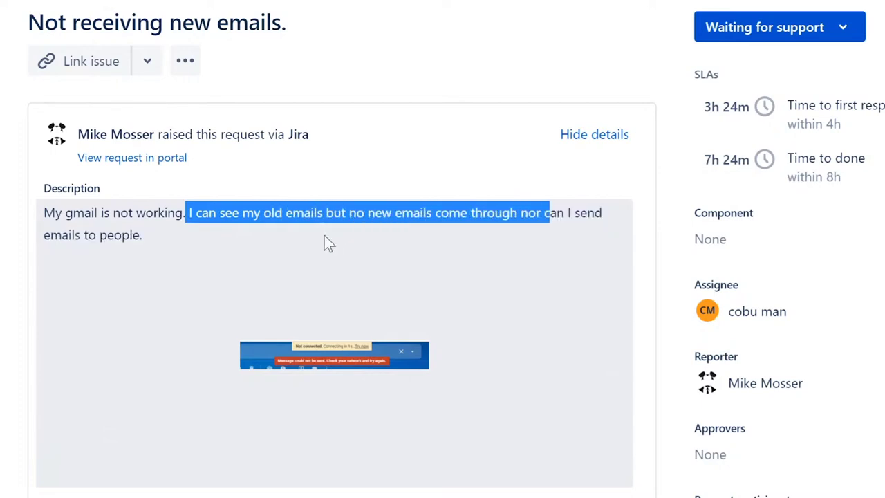
left_click_drag(329, 244, 148, 266)
left_click(148, 266)
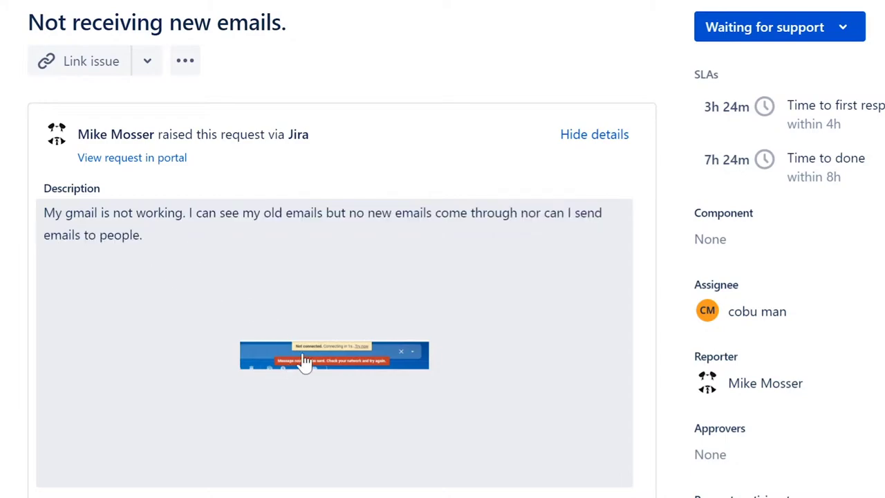
left_click(304, 360)
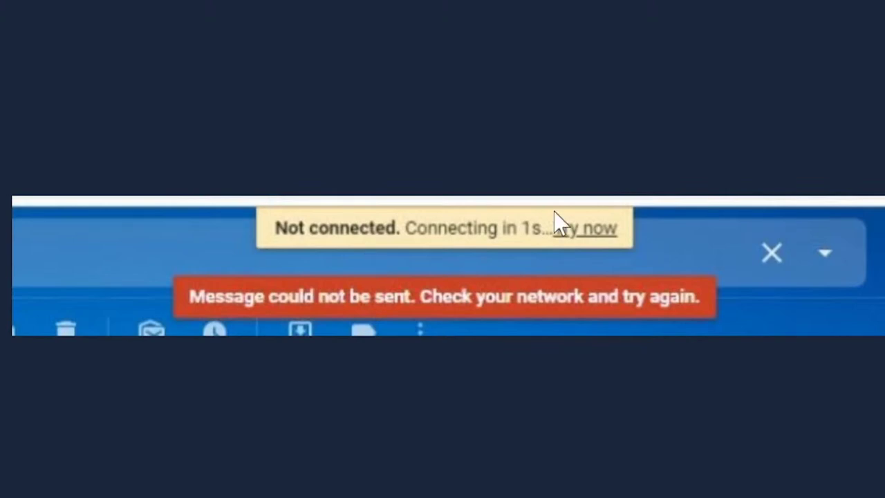
key("Escape")
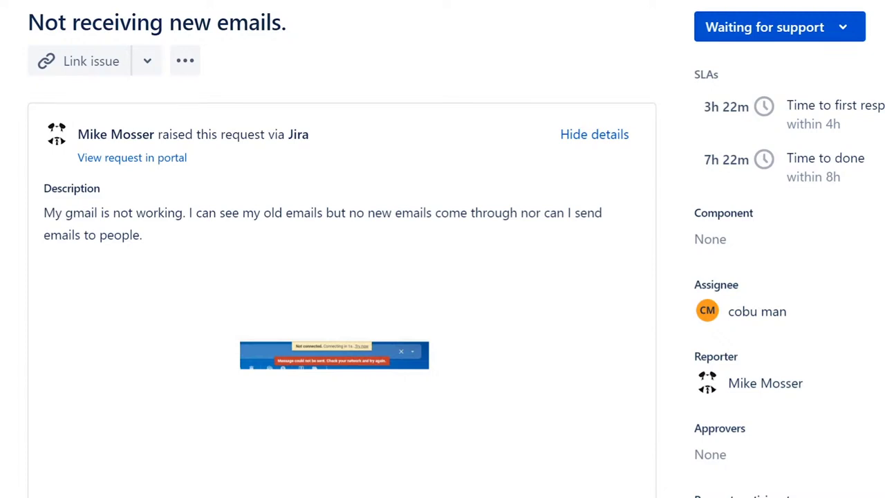
key("ctrl+t")
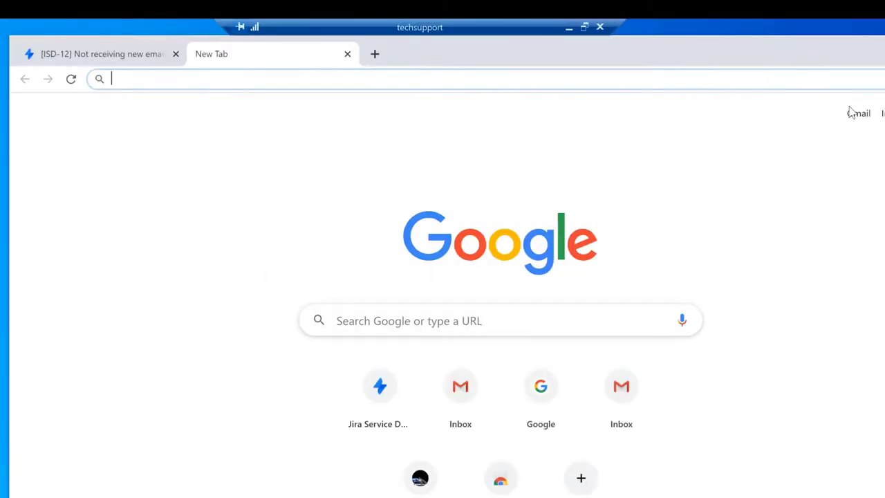
left_click(859, 114)
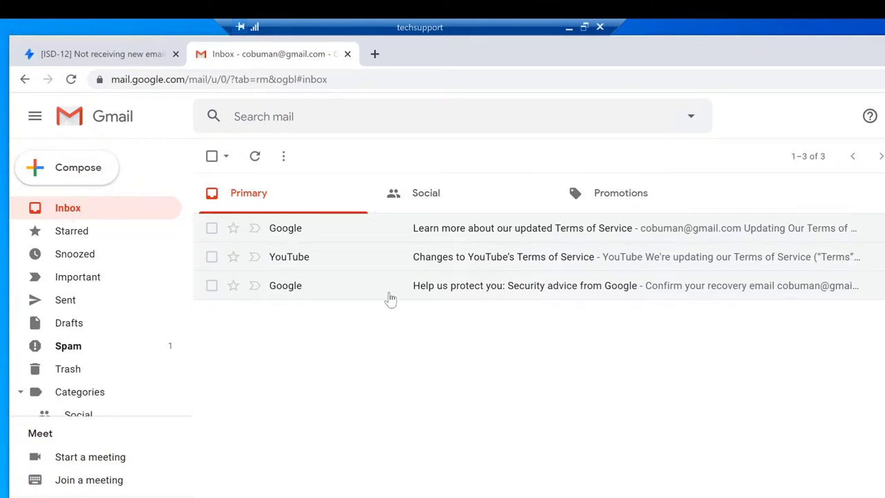
left_click(477, 228)
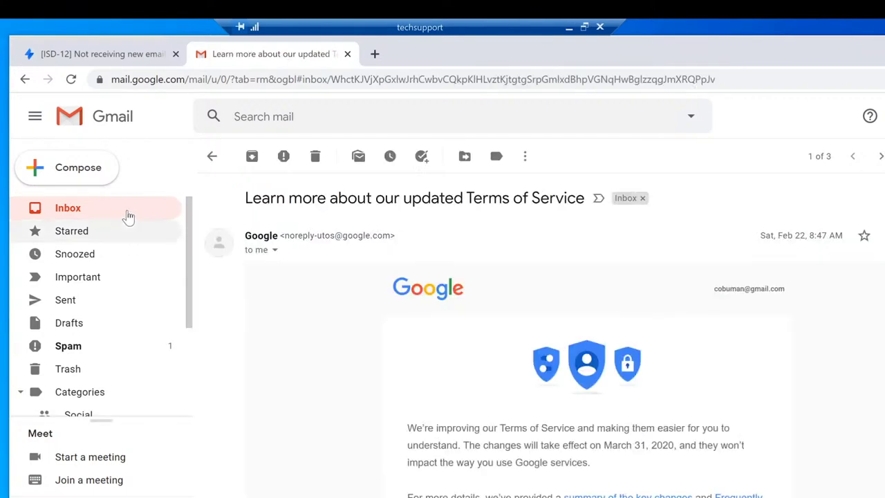
left_click(114, 217)
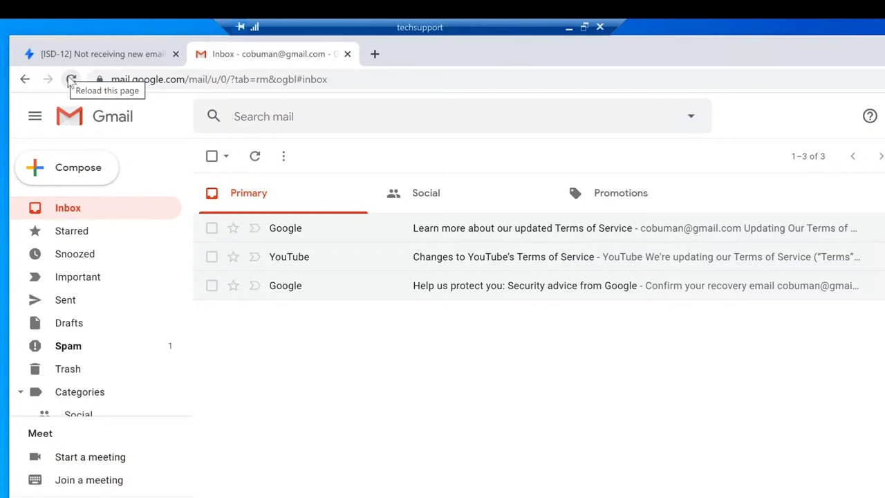
left_click(24, 79)
left_click(25, 79)
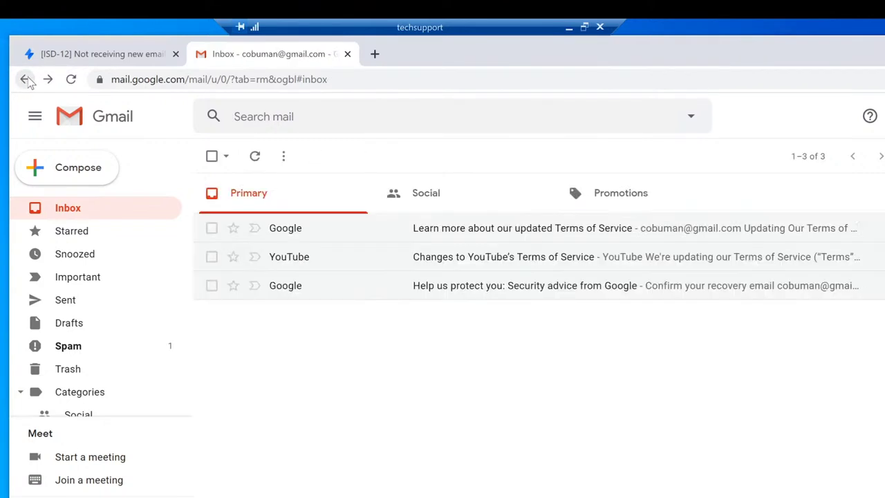
left_click(25, 78)
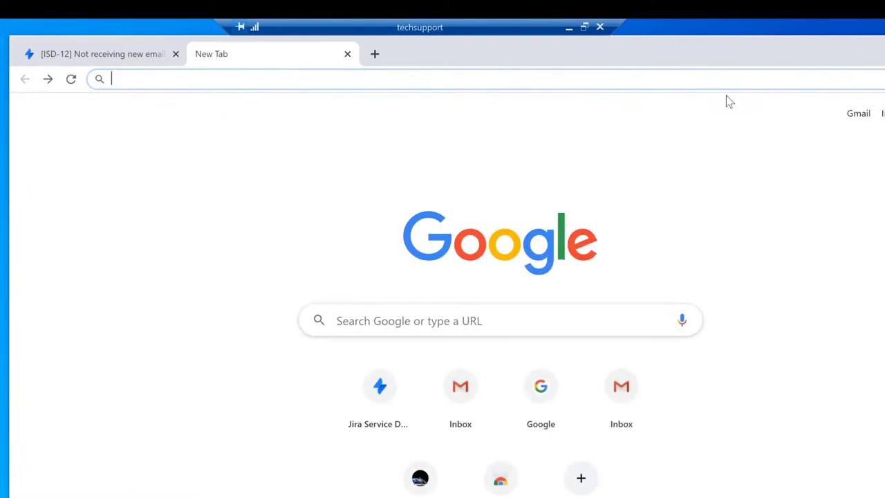
Step: Go to google.com, open Gmail, and load the inbox through basic HTML, then standard view
type("google.com")
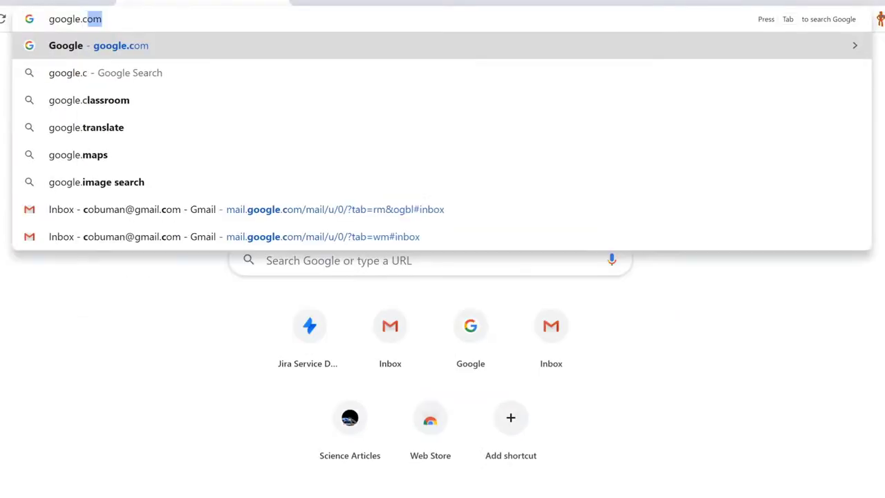
key("Return")
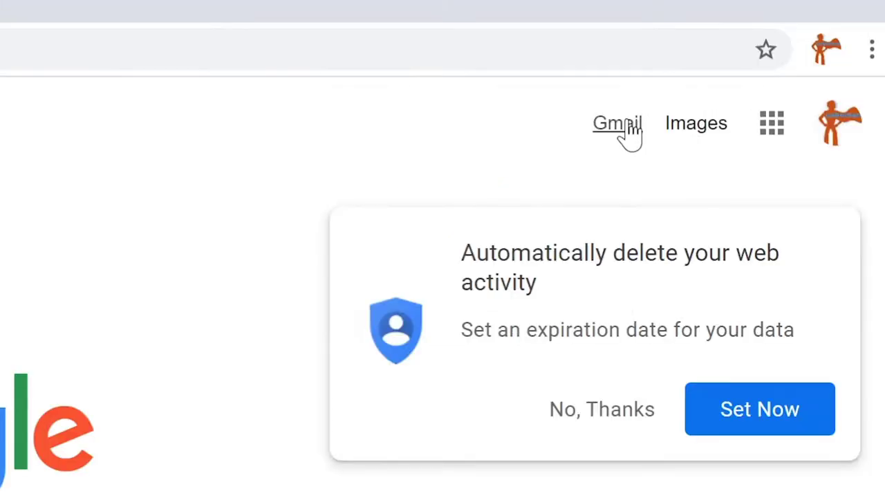
left_click(629, 132)
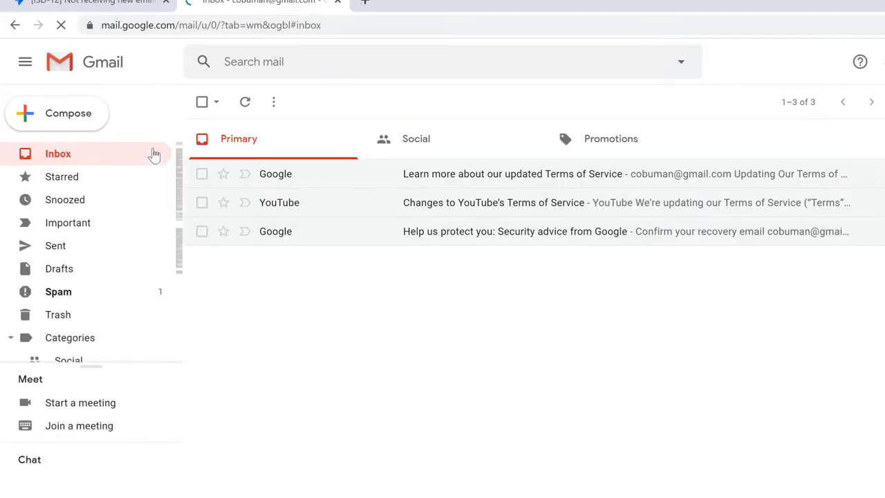
left_click(15, 25)
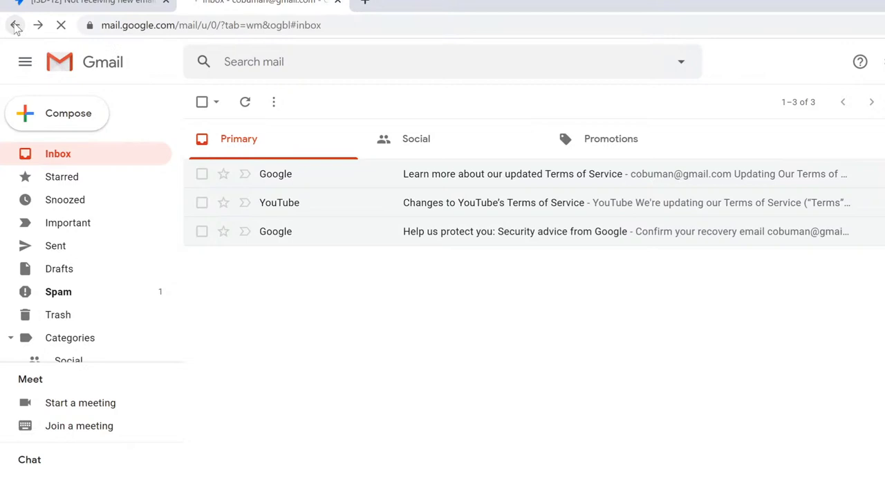
left_click(543, 105)
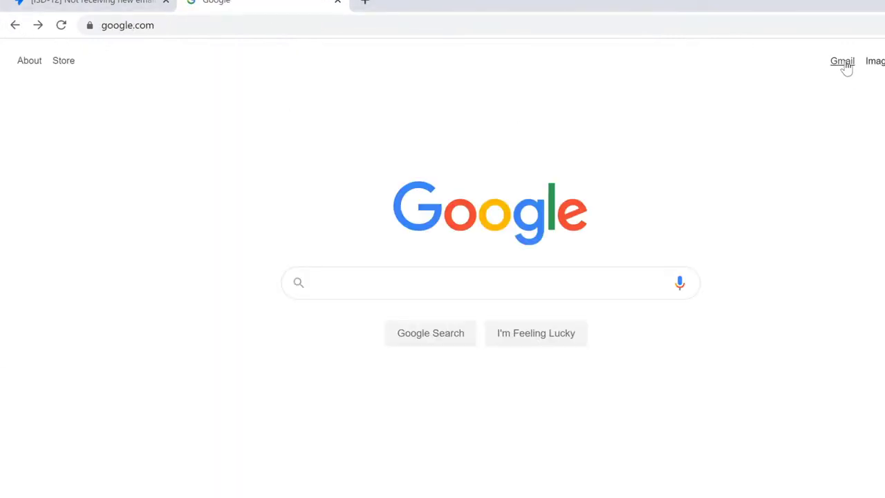
left_click(843, 64)
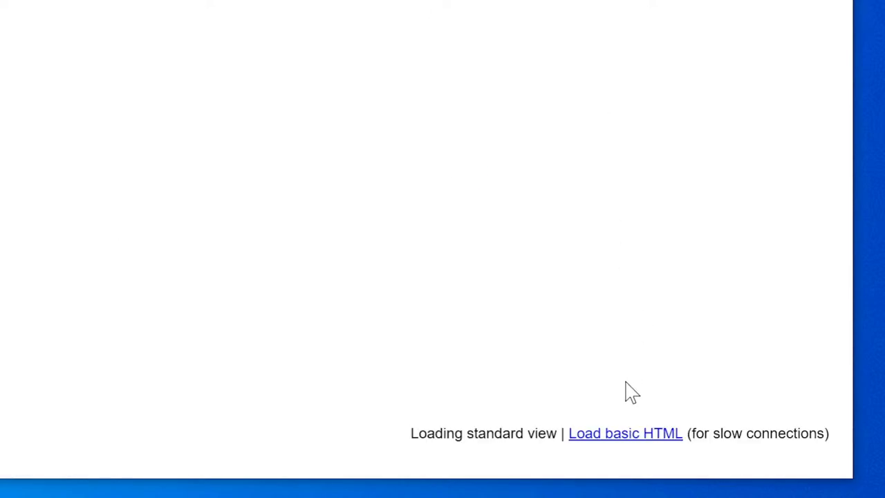
left_click(623, 435)
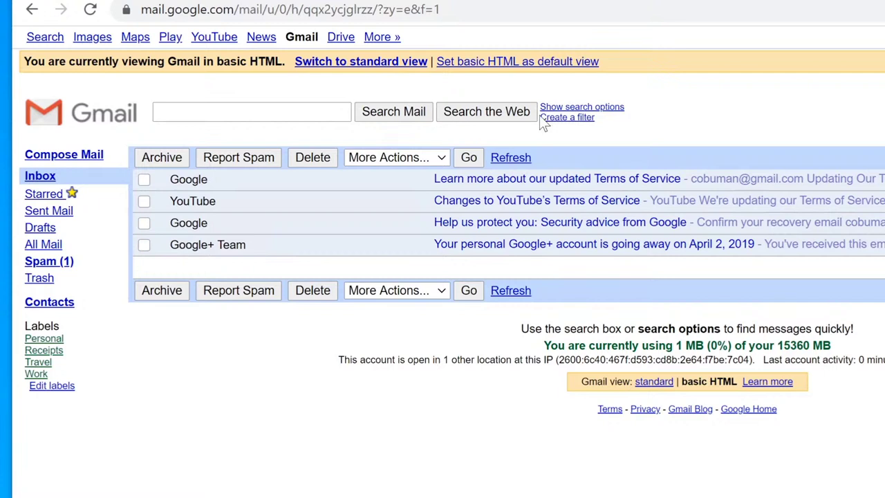
left_click(345, 65)
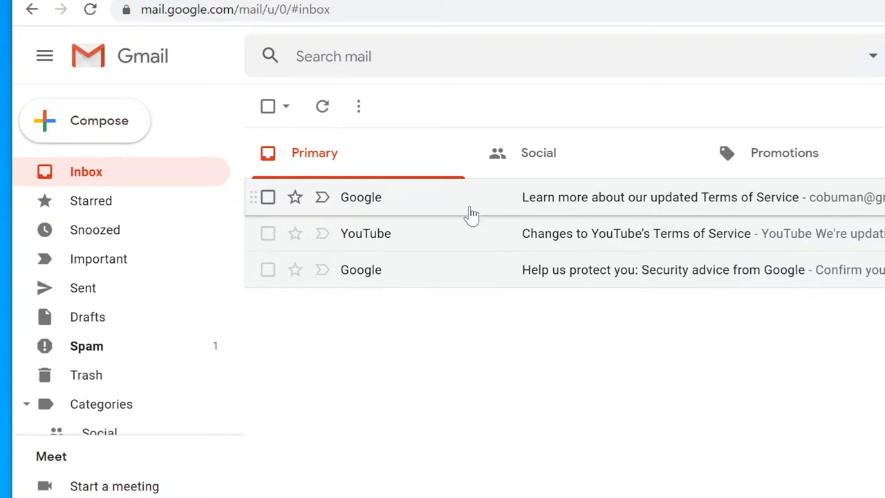
Step: Enlarge ISD-12's Error gmail.JPG screenshot, compare it with the Gmail inbox, then close it
left_click(129, 0)
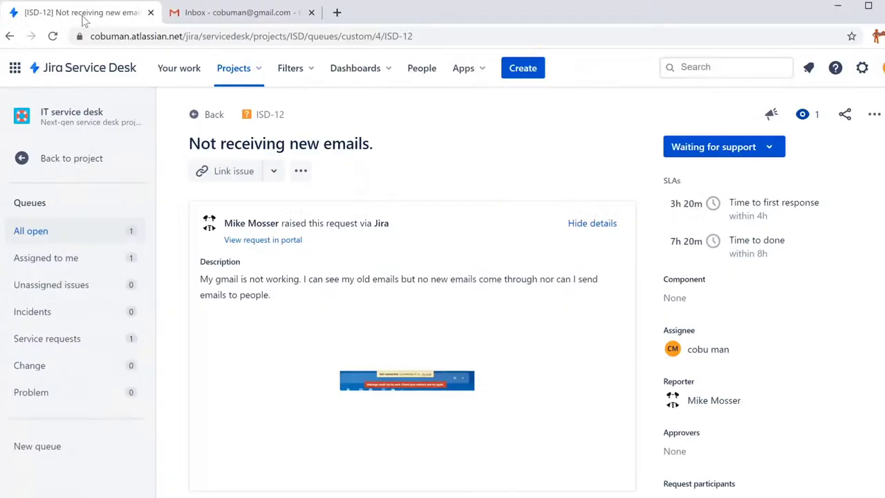
left_click(407, 380)
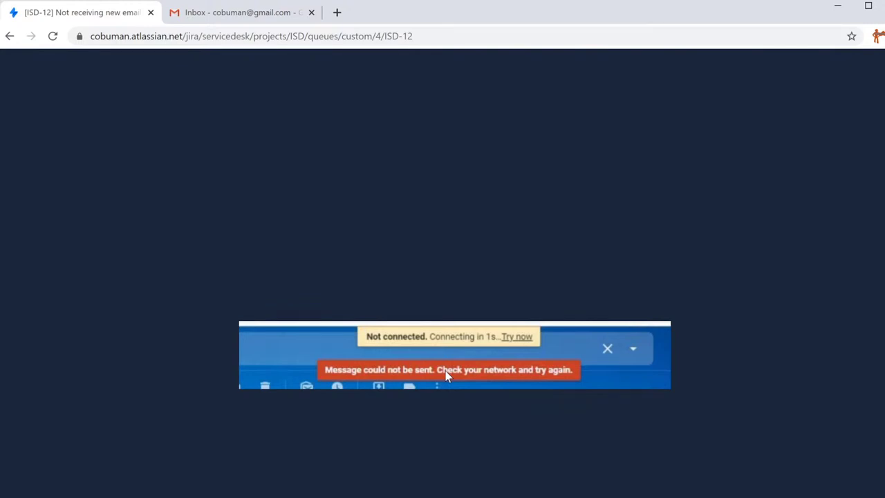
left_click(280, 19)
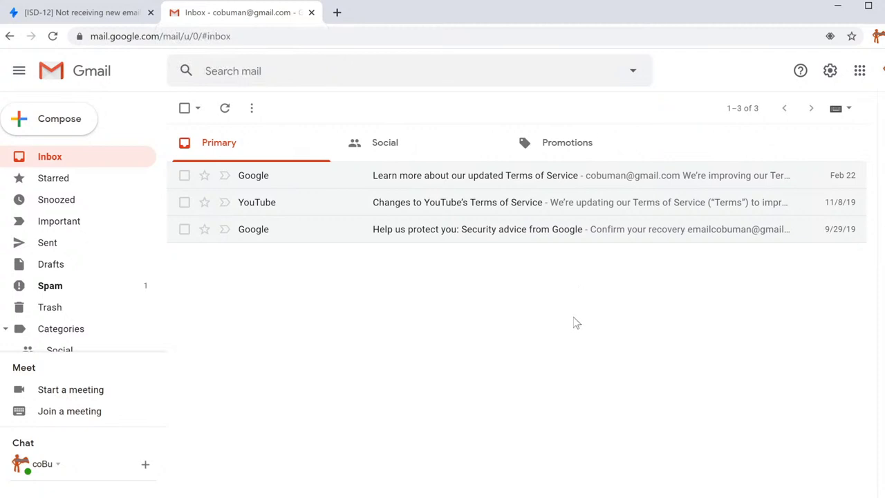
left_click(96, 11)
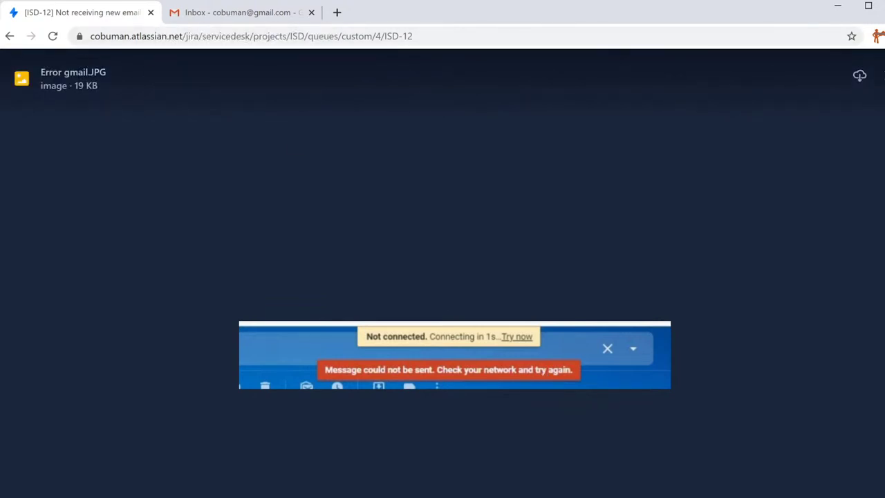
left_click(879, 76)
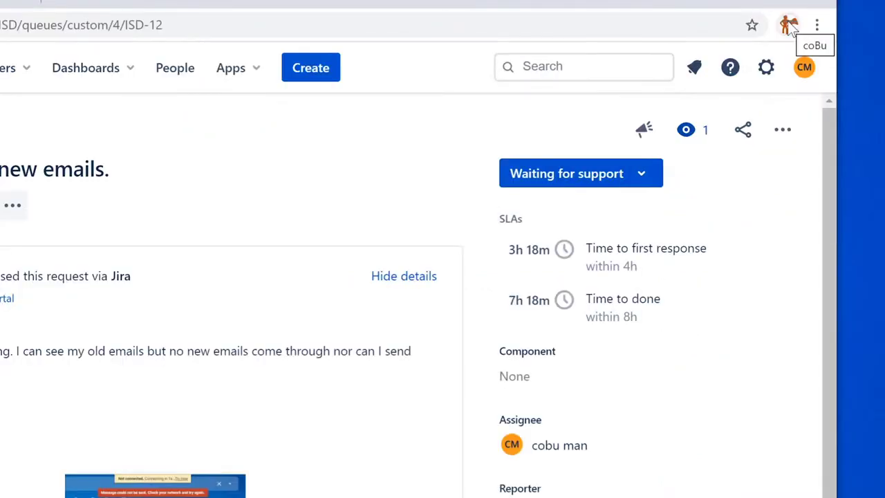
left_click(789, 26)
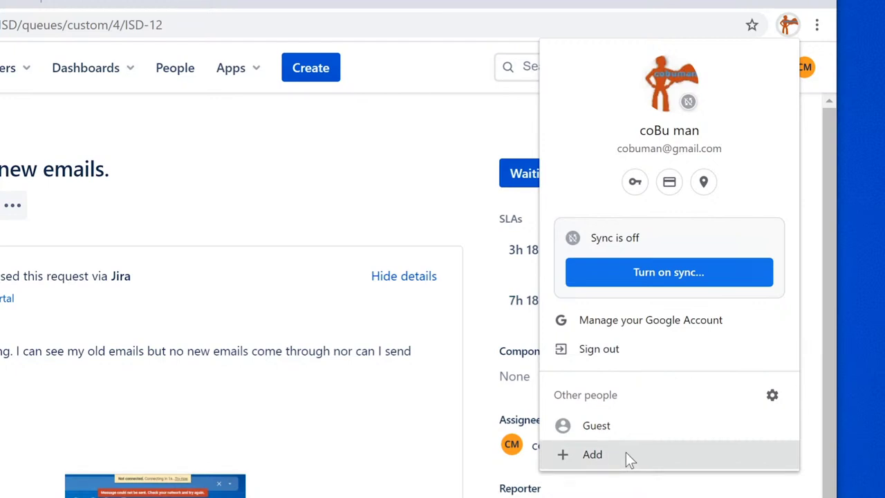
left_click(247, 361)
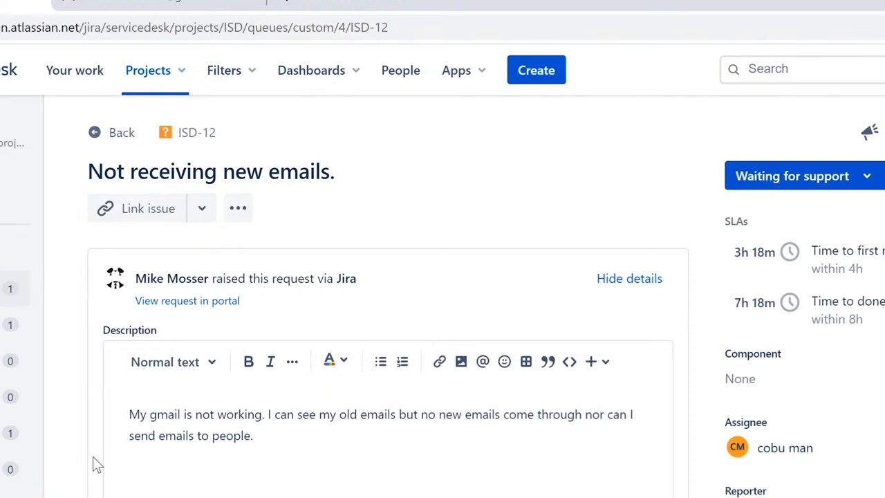
key("super+e")
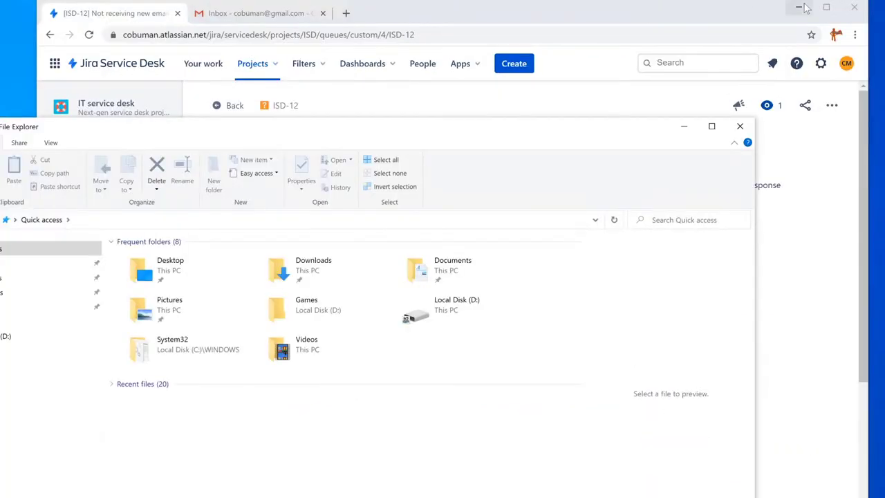
left_click(800, 7)
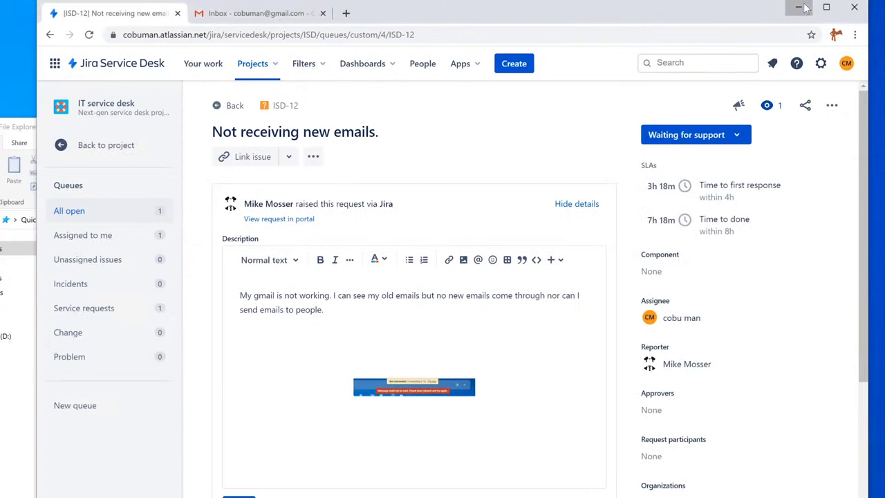
left_click_drag(437, 137, 554, 87)
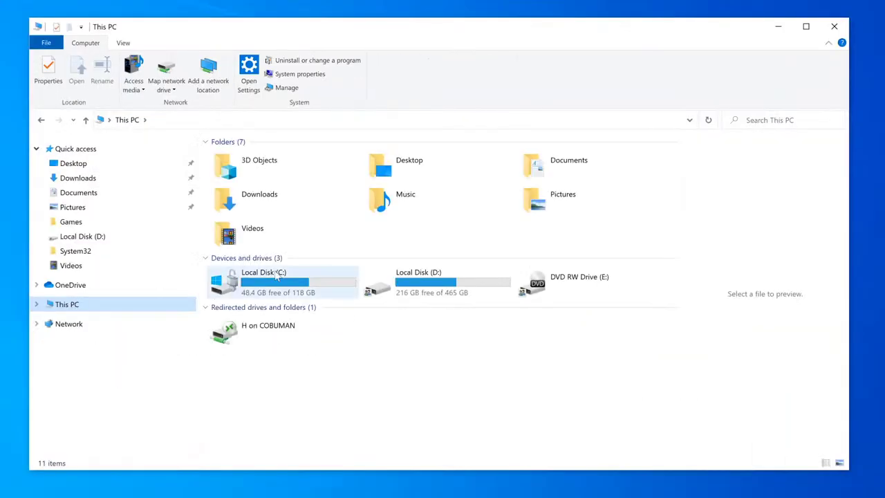
Step: Browse from Local Disk (C:) through Users into the user's profile folder
left_click(268, 275)
double_click(267, 275)
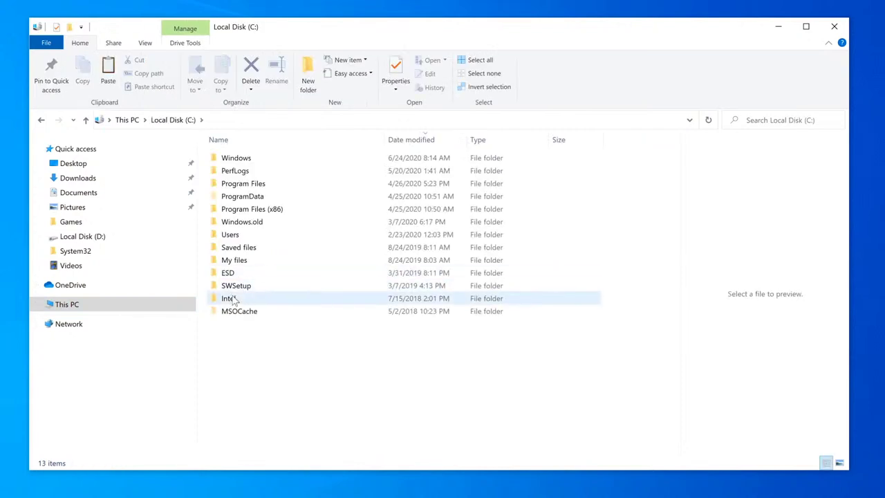
double_click(235, 235)
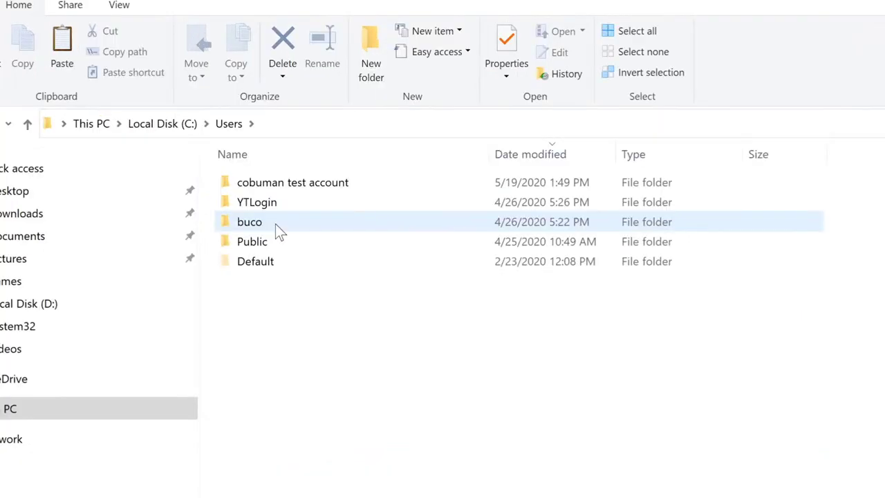
mouse_move(246, 185)
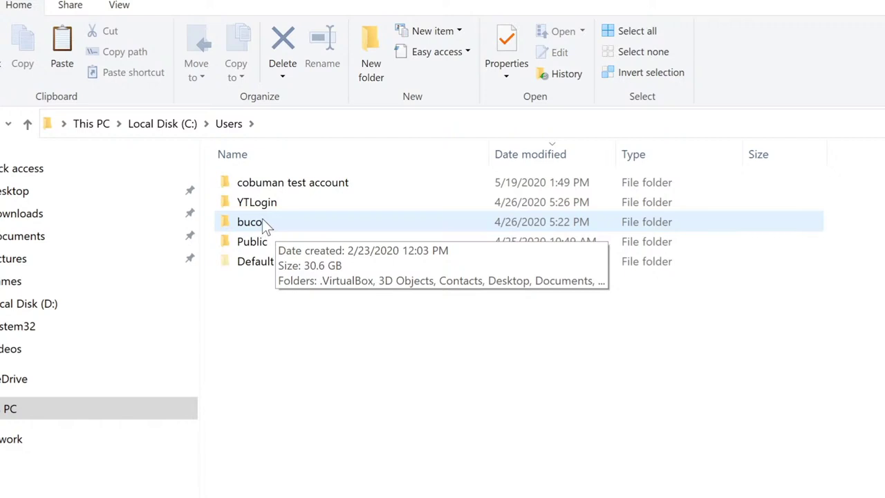
double_click(262, 220)
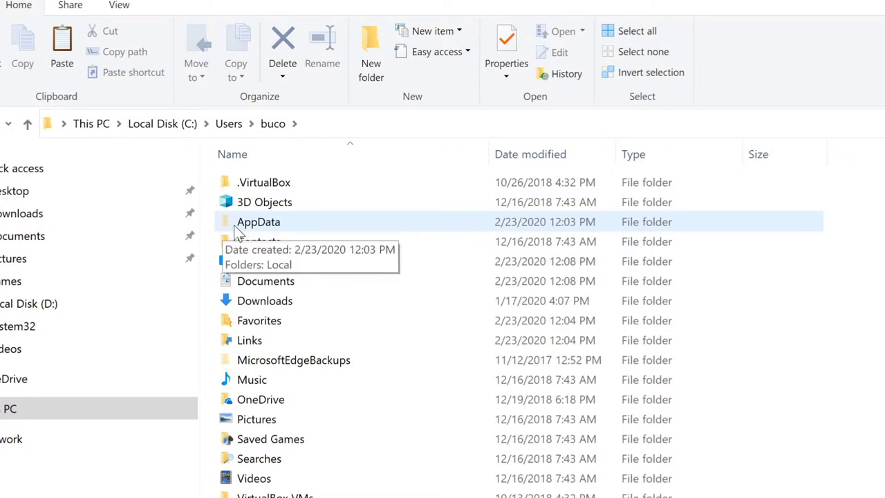
right_click(263, 224)
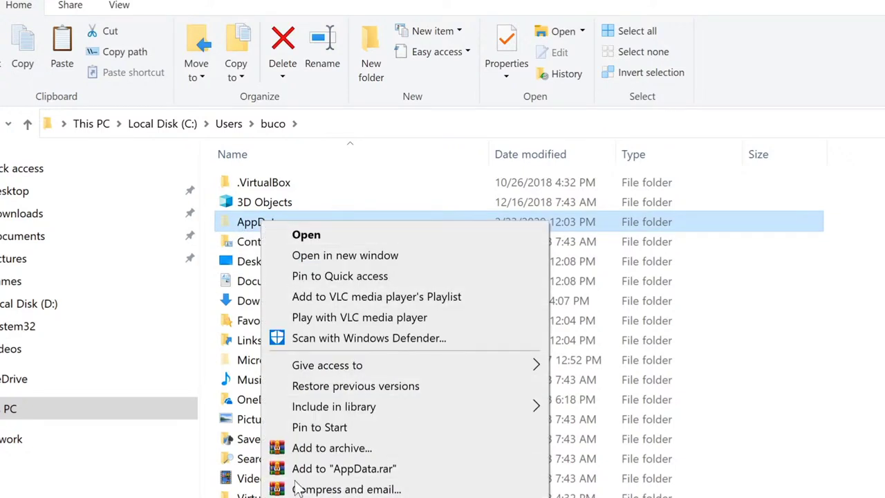
left_click(244, 247)
left_click(232, 224)
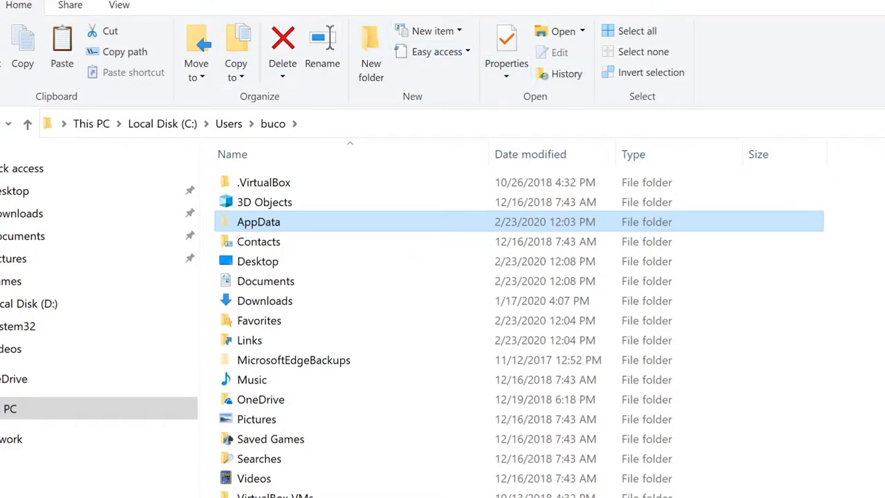
Step: Turn on Hidden items and open the profile's AppData folder via '\appdata' in the path
left_click(123, 8)
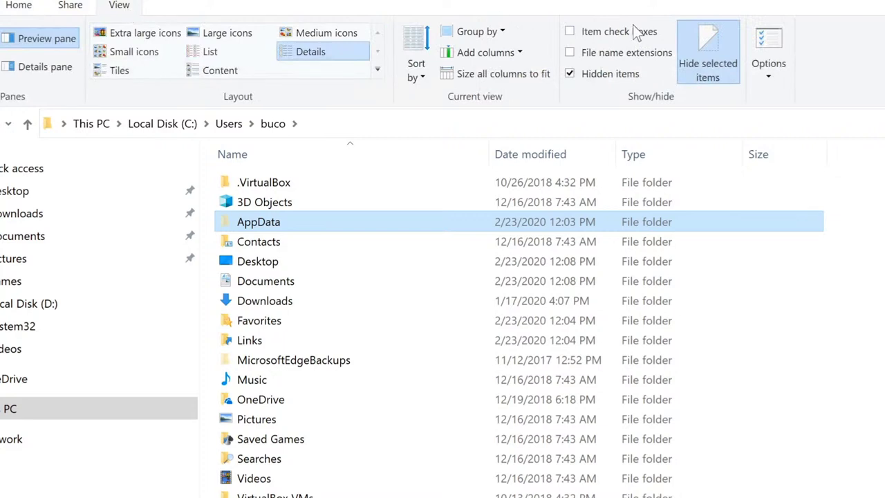
left_click(571, 74)
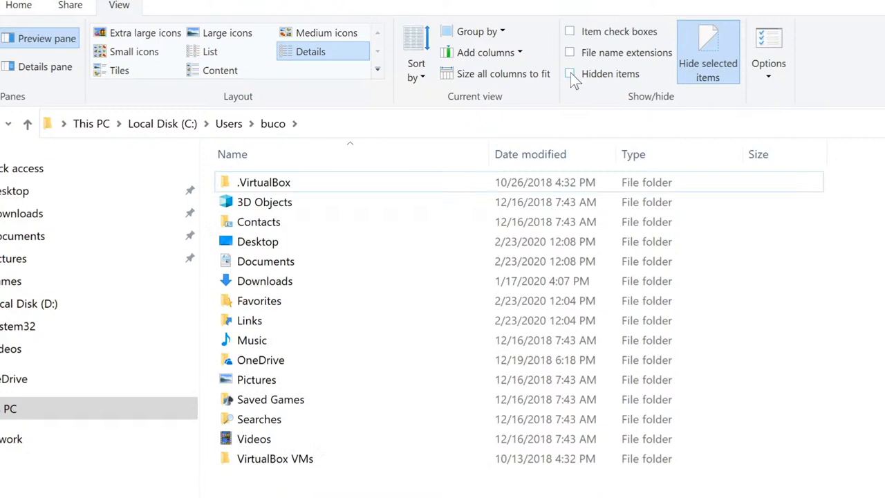
left_click(570, 73)
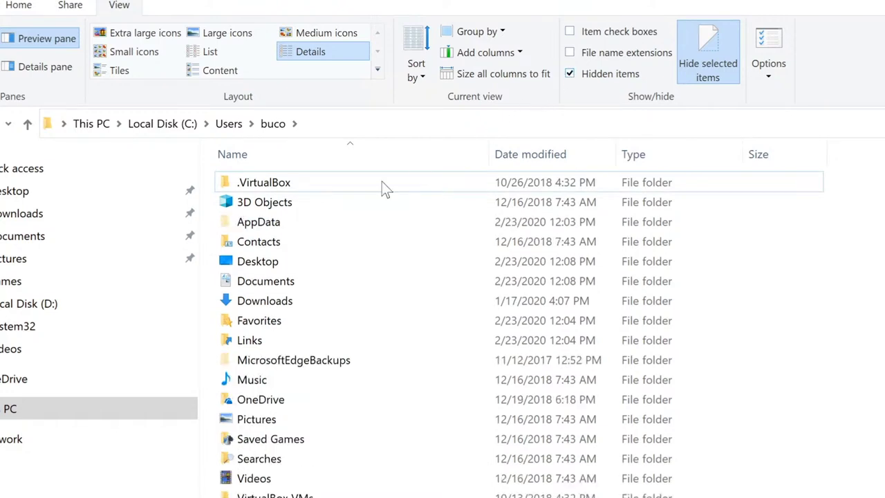
left_click(337, 122)
left_click(337, 122)
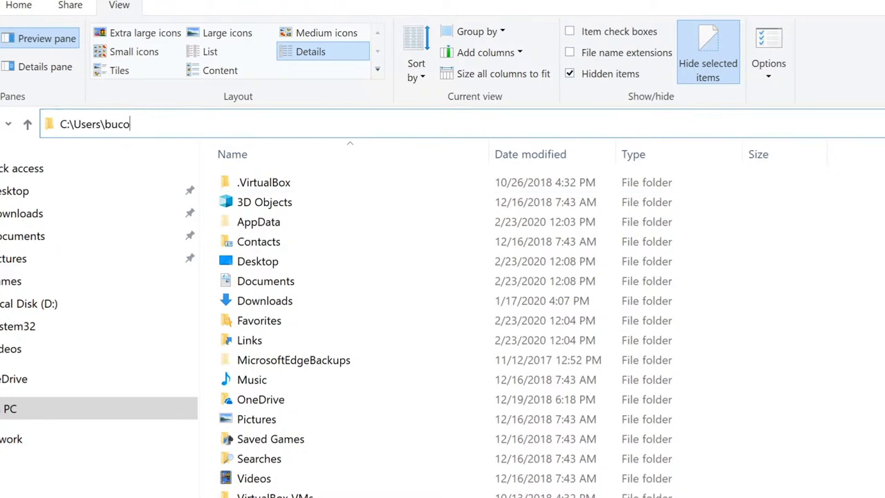
type("\\appda")
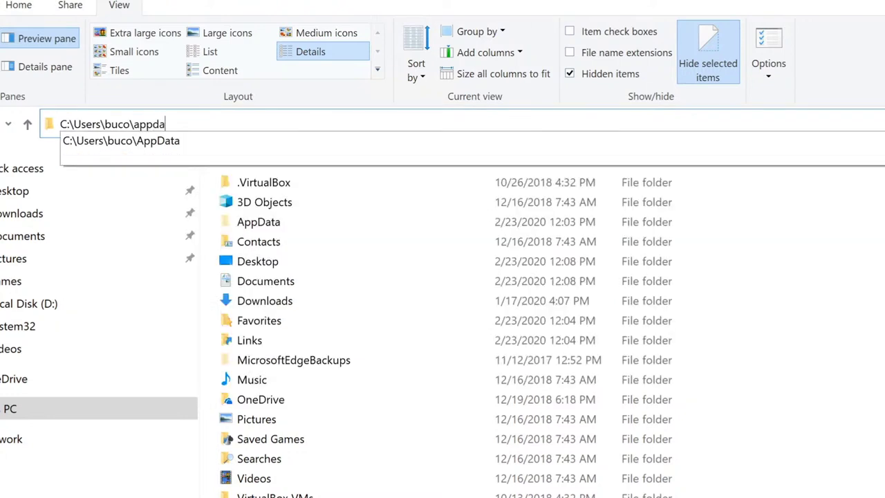
type("ta")
key("Return")
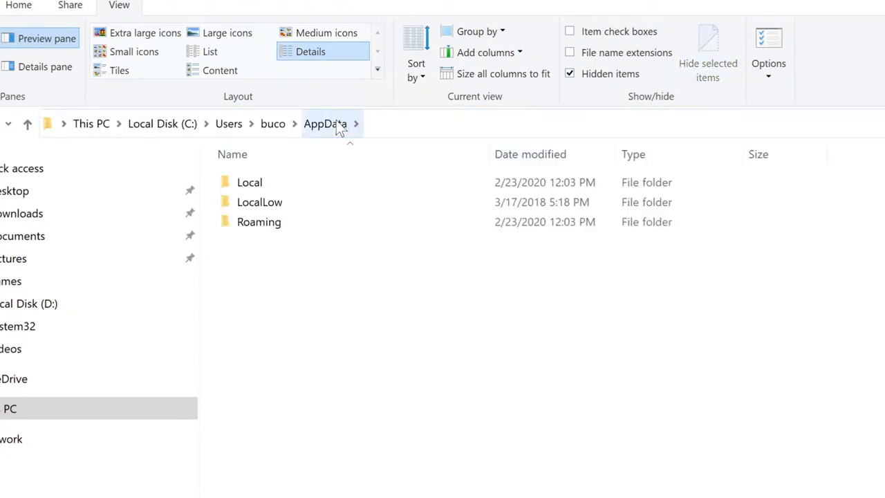
left_click(268, 133)
double_click(277, 225)
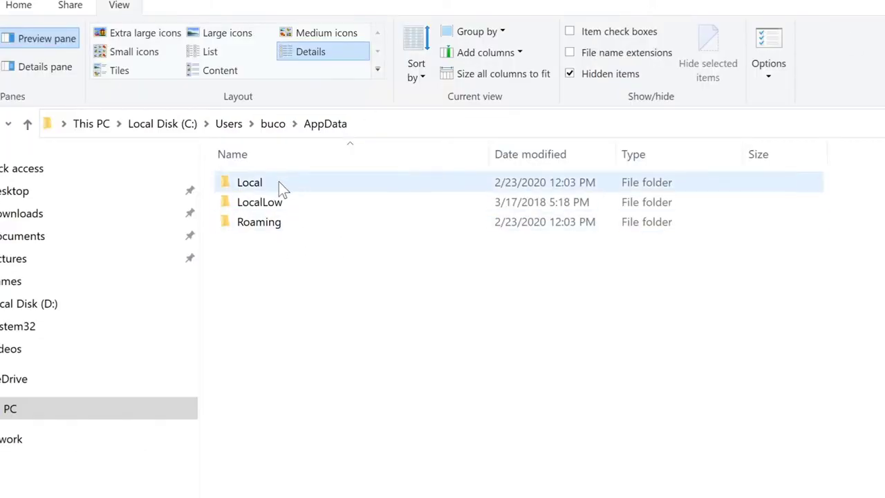
Step: Browse AppData\Local\Google\Chrome\User Data, then return up to the Google folder
double_click(278, 181)
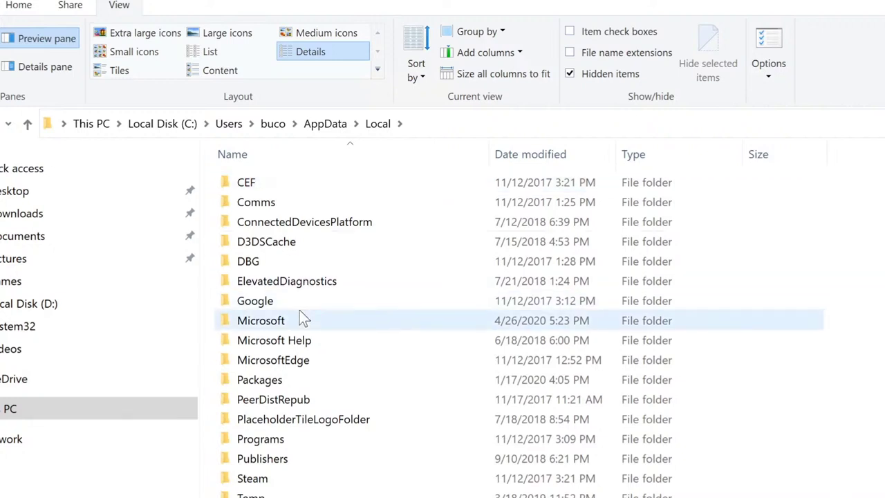
mouse_move(274, 300)
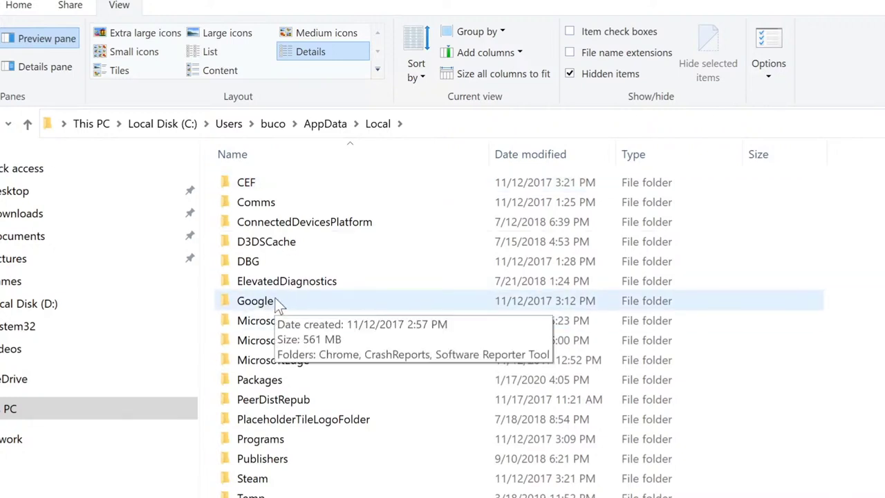
left_click(276, 302)
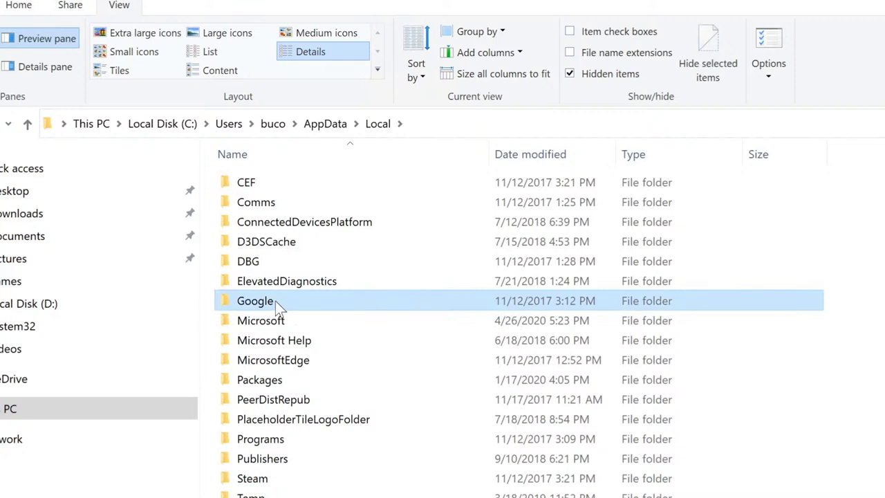
double_click(276, 302)
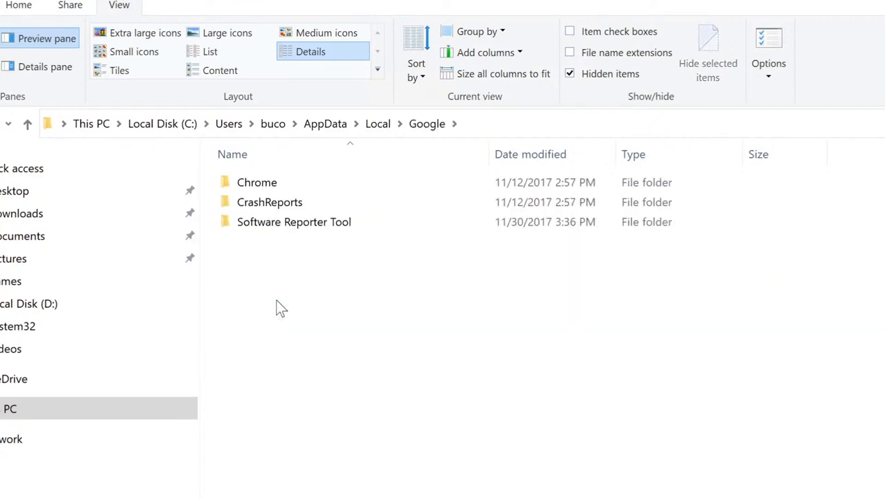
left_click(282, 190)
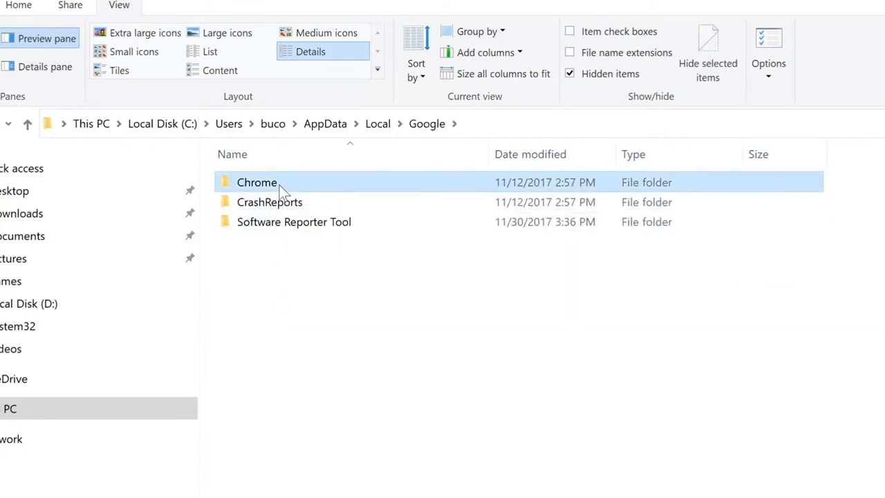
double_click(283, 190)
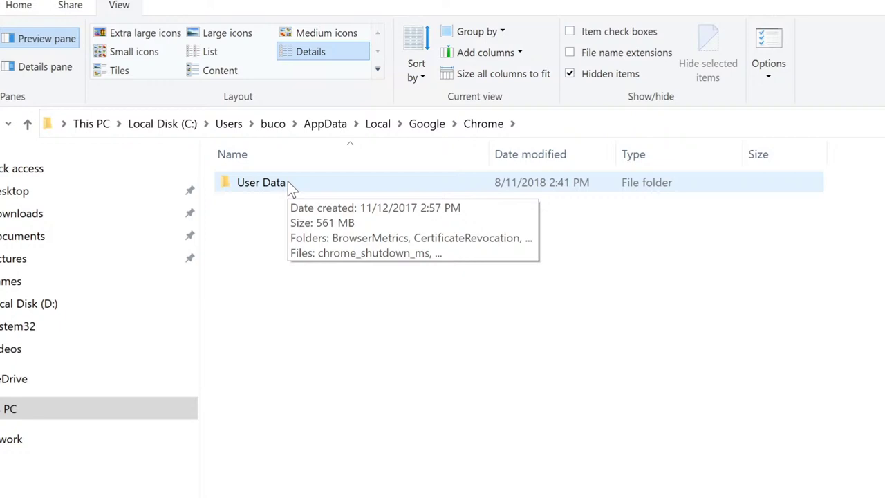
double_click(288, 181)
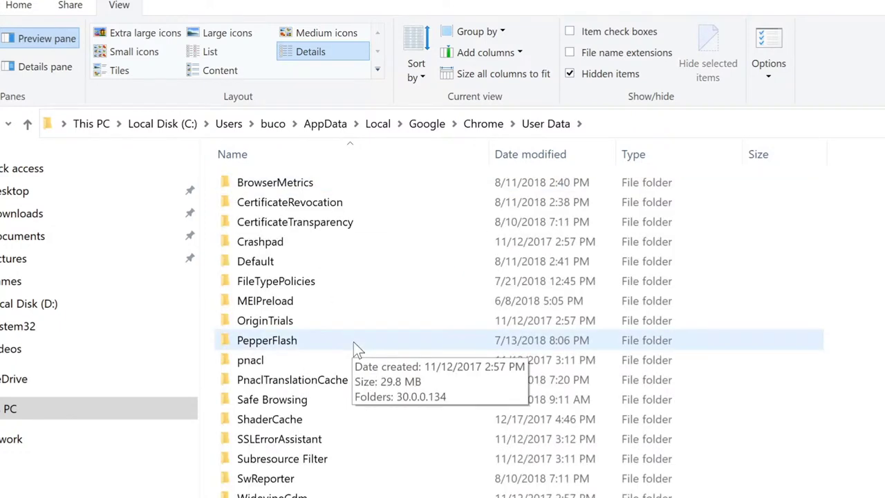
scroll(307, 409, "down", 2)
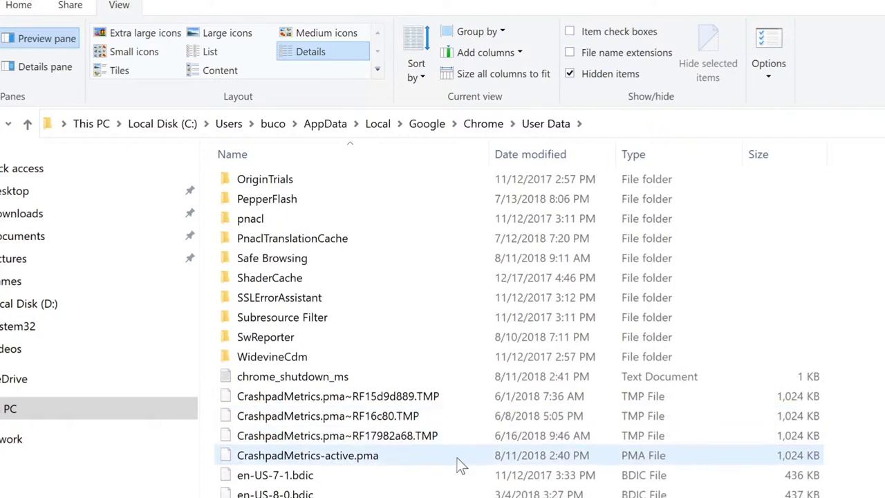
scroll(456, 461, "up", 2)
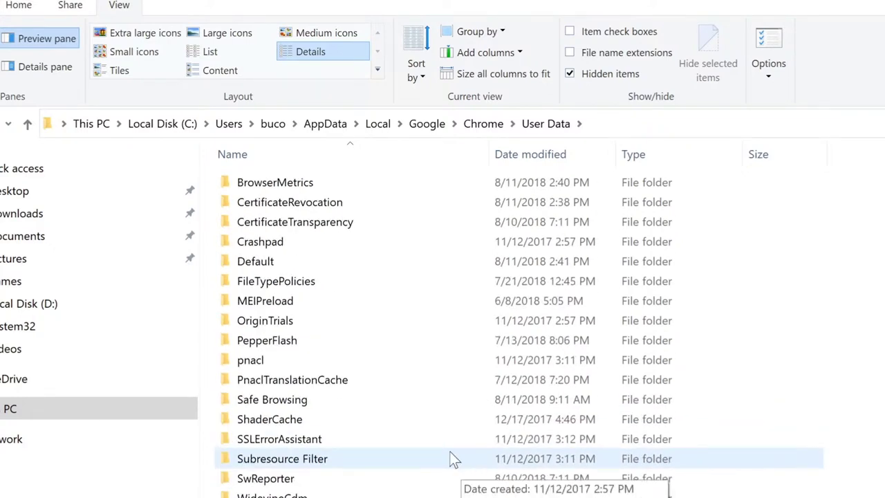
left_click(477, 126)
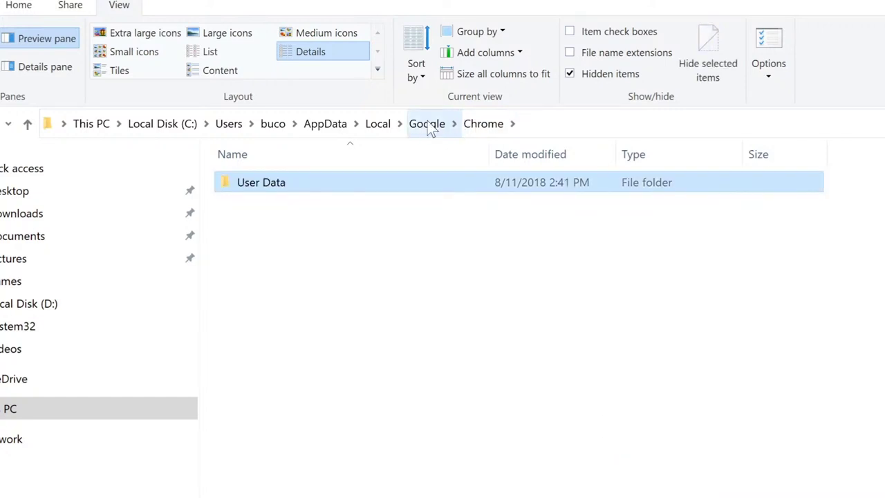
left_click(430, 130)
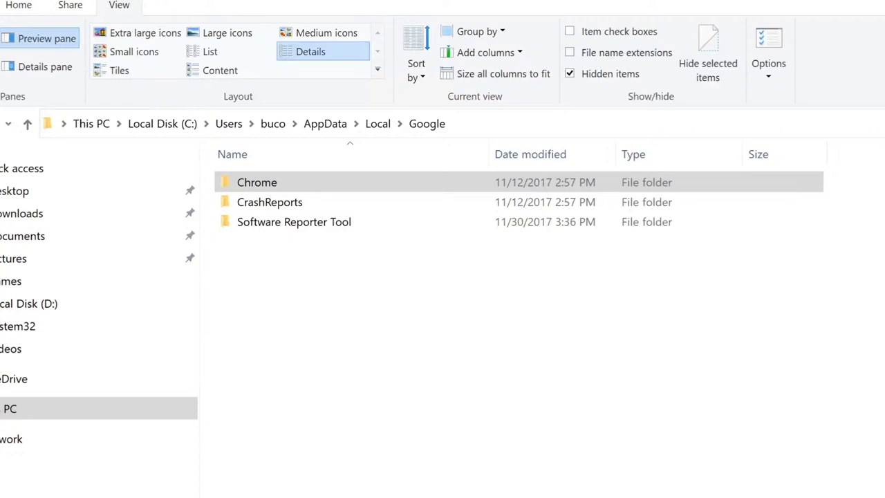
Step: Rename the Chrome folder under AppData\Local\Google to 'Chromeold'
left_click(285, 184)
key("F2")
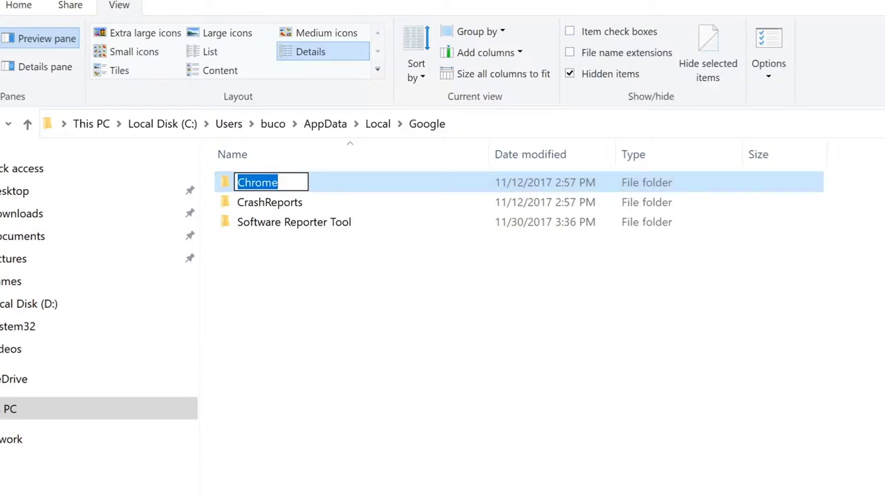
key("End")
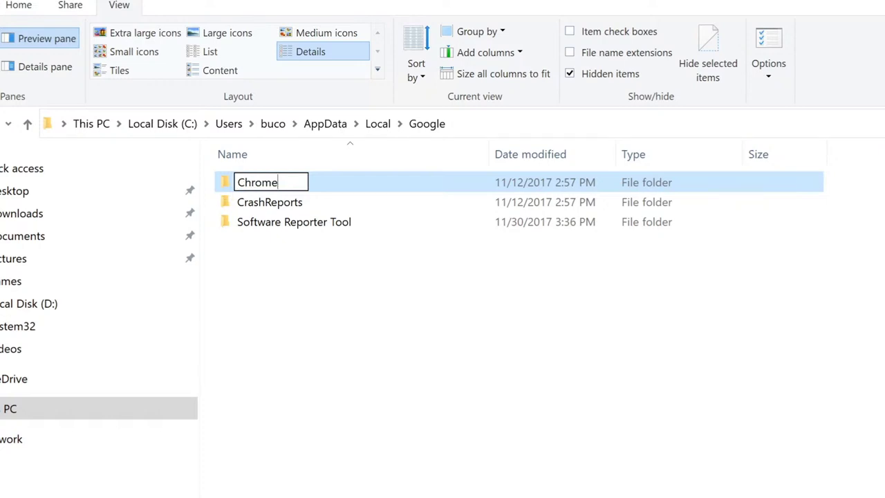
type("old")
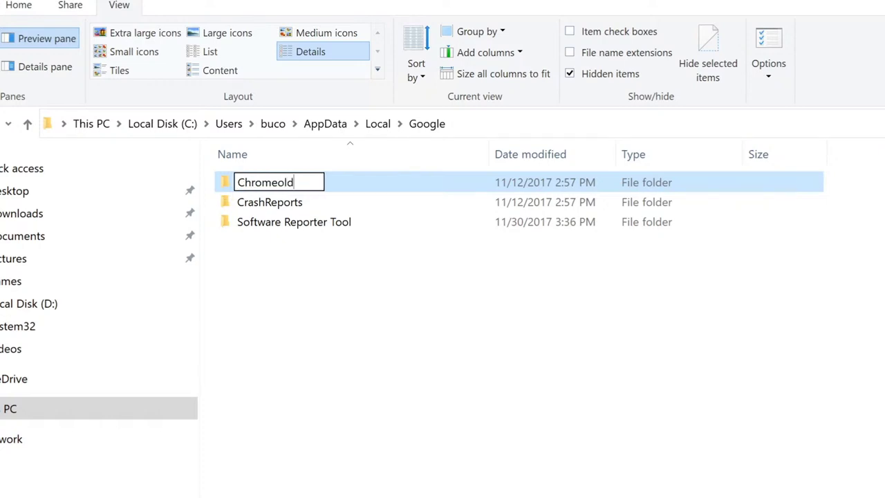
key("Return")
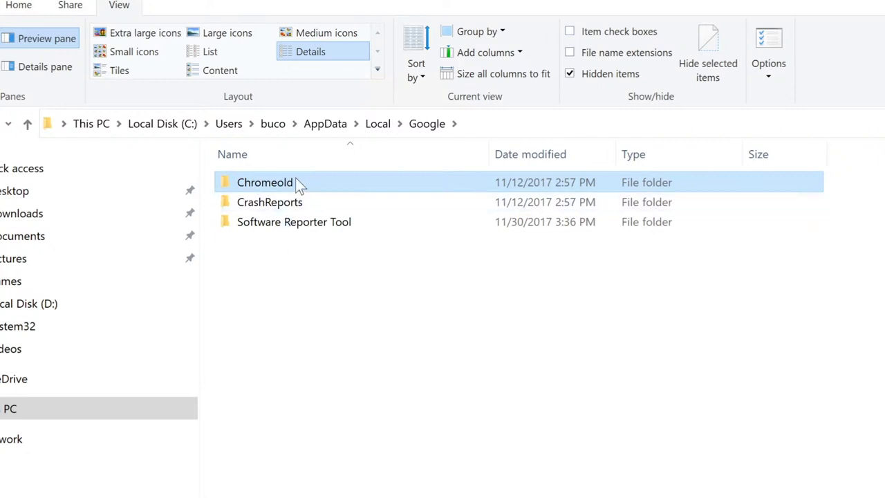
mouse_move(295, 181)
Step: Launch Google Chrome from the taskbar using Run as different user
right_click(367, 479)
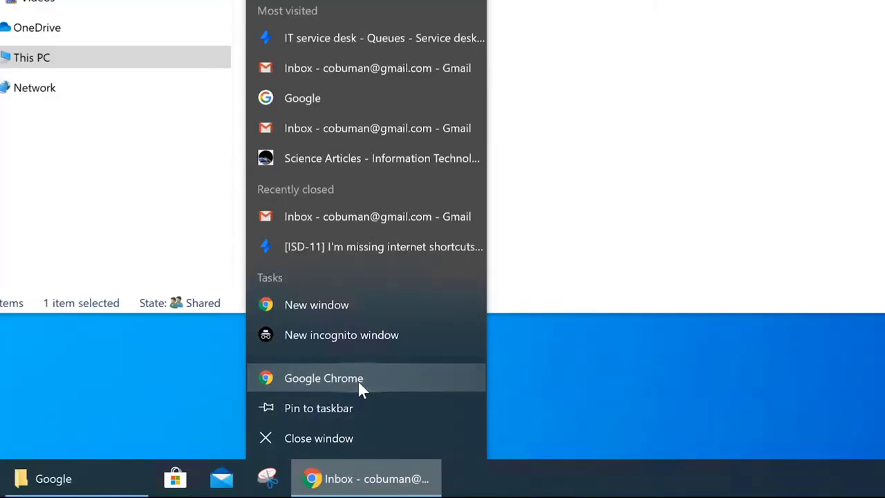
right_click(357, 380)
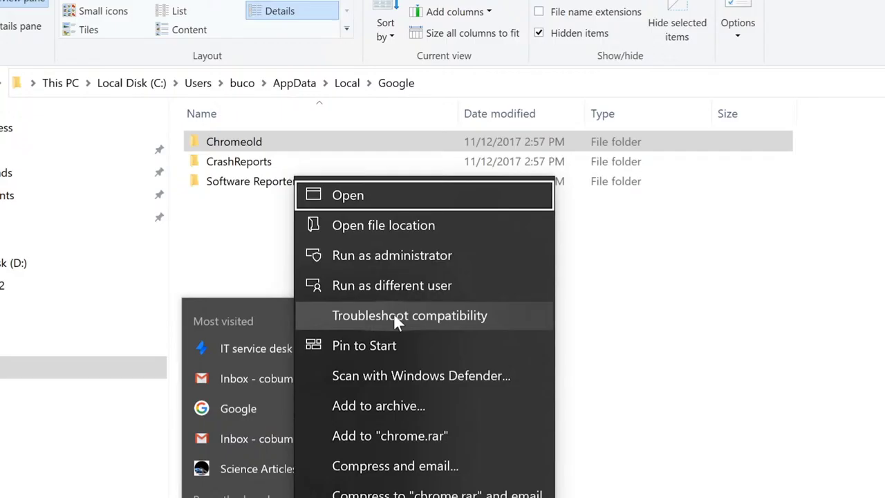
left_click(427, 287)
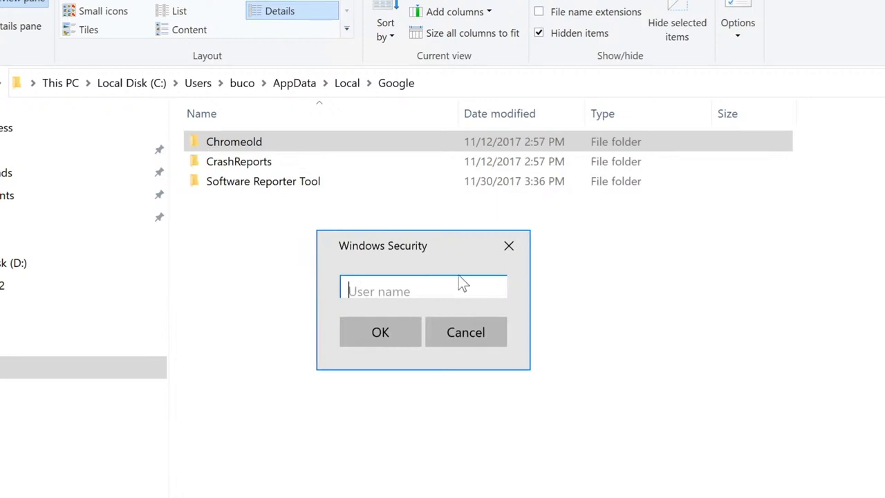
Step: Enter the user name and password in Windows Security so Chrome starts fresh
type("Buco")
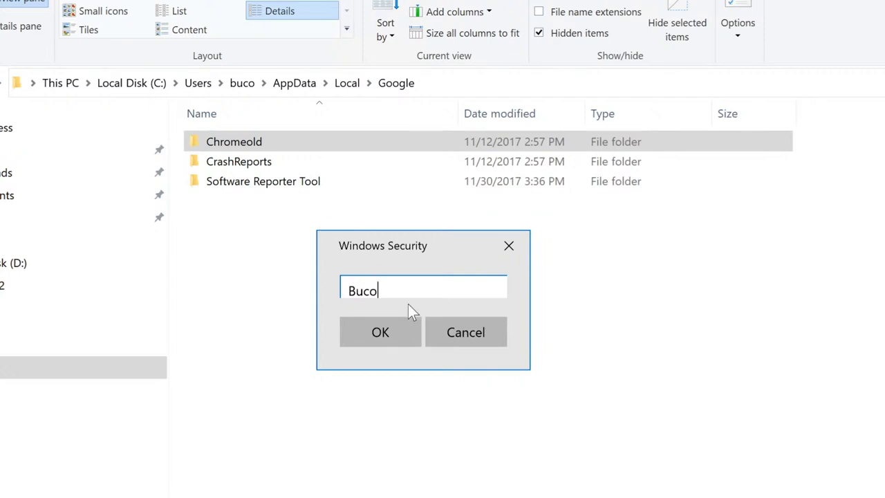
left_click(395, 330)
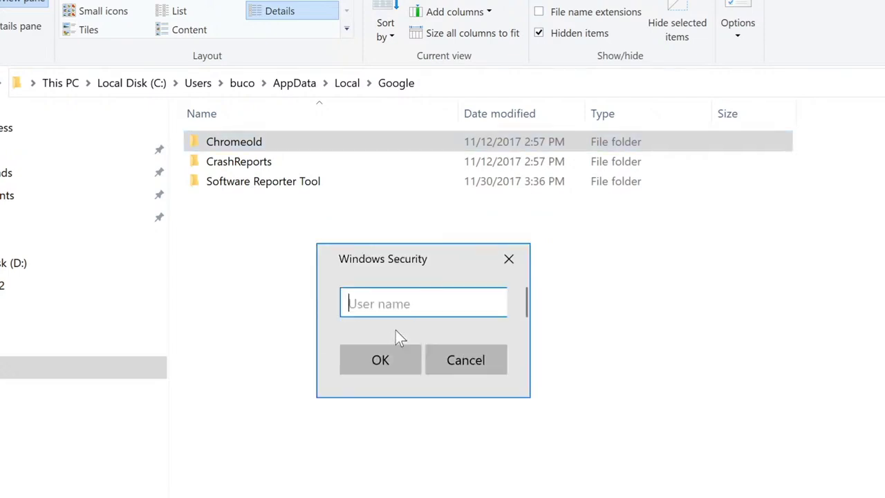
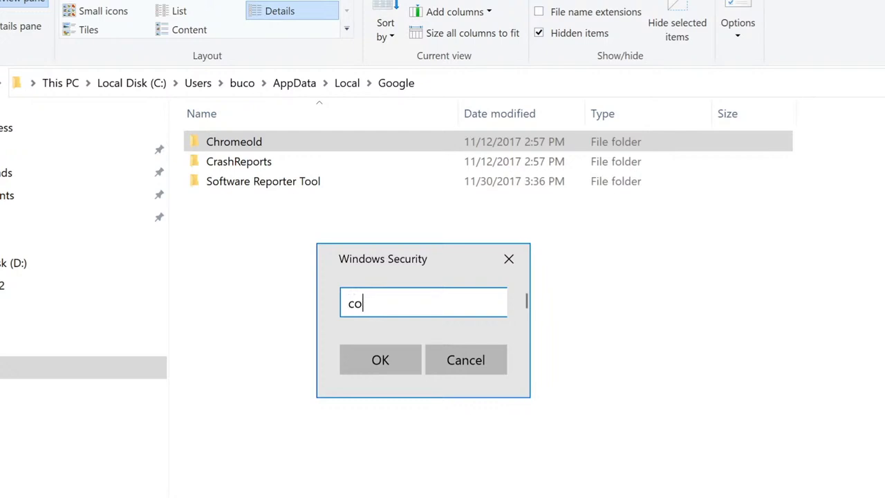
key("BackSpace")
key("BackSpace")
key("Tab")
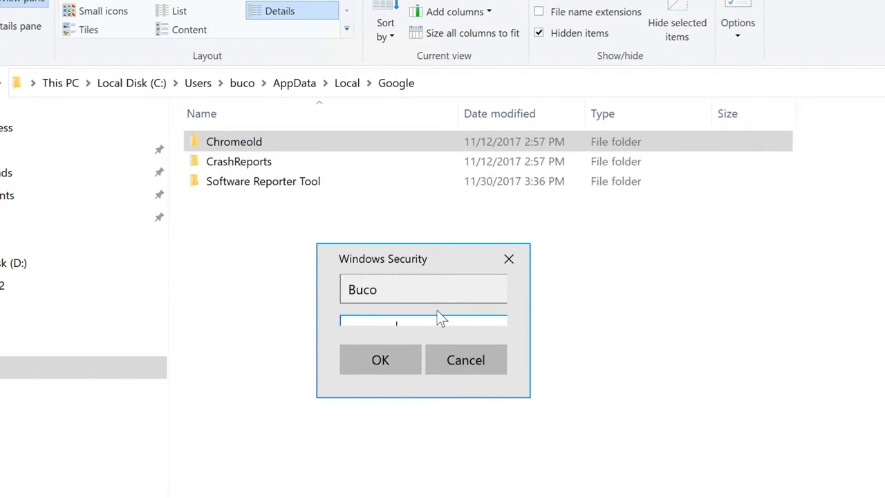
key("Return")
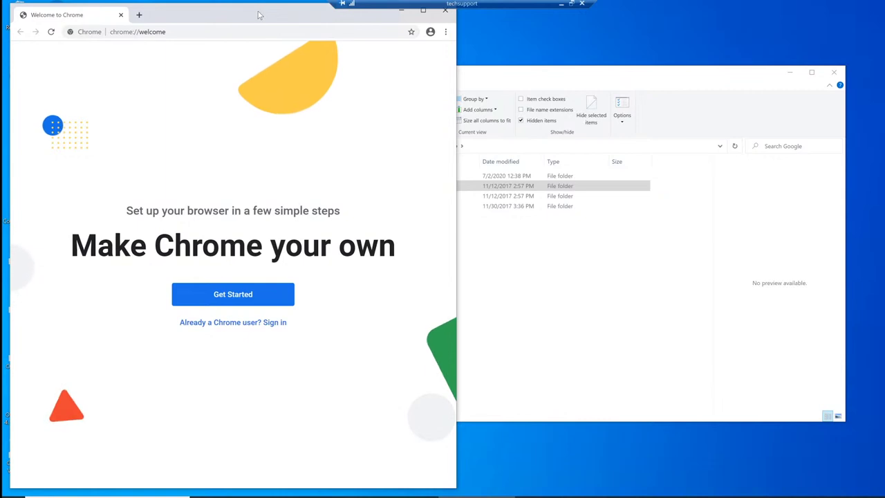
Step: Move the fresh Chrome window to the screen top and confirm its profile isn't signed in
left_click_drag(259, 14, 570, 236)
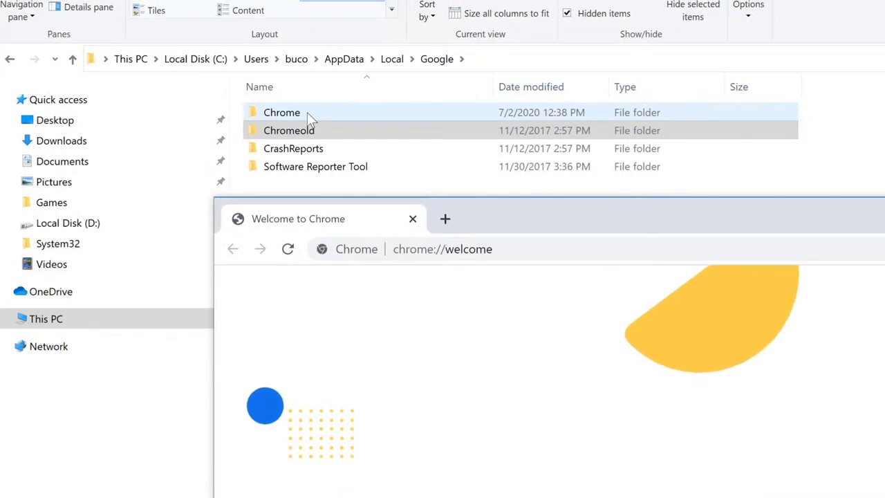
left_click(307, 131)
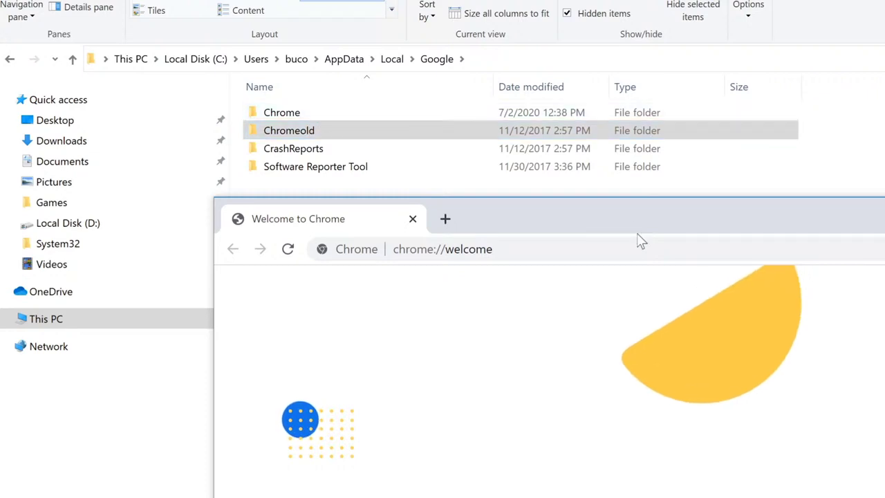
left_click_drag(637, 211, 581, 0)
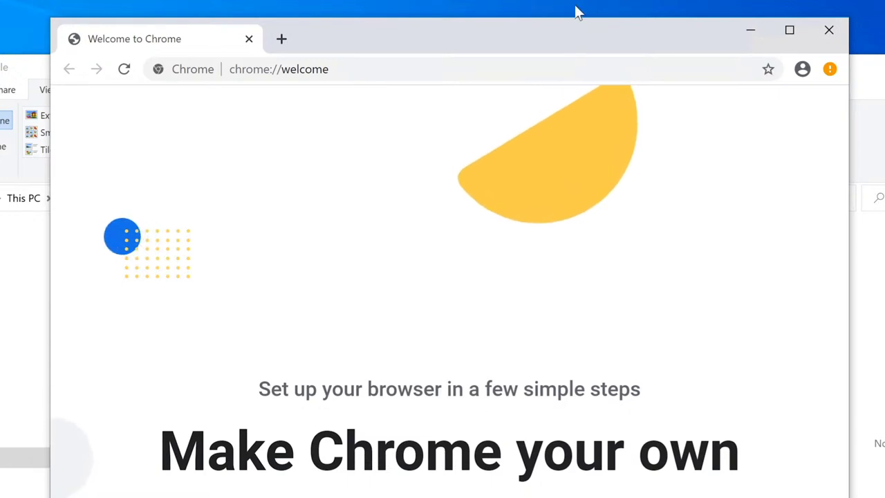
left_click_drag(575, 12, 579, 4)
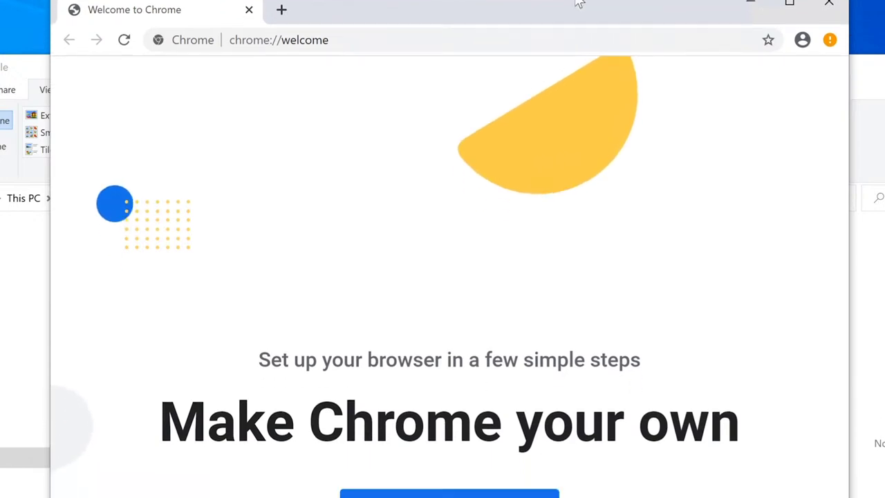
left_click(804, 38)
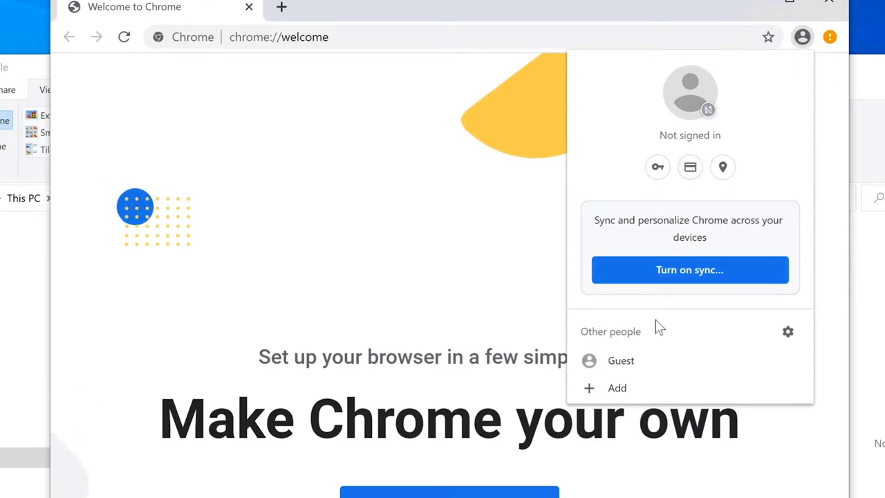
left_click(408, 174)
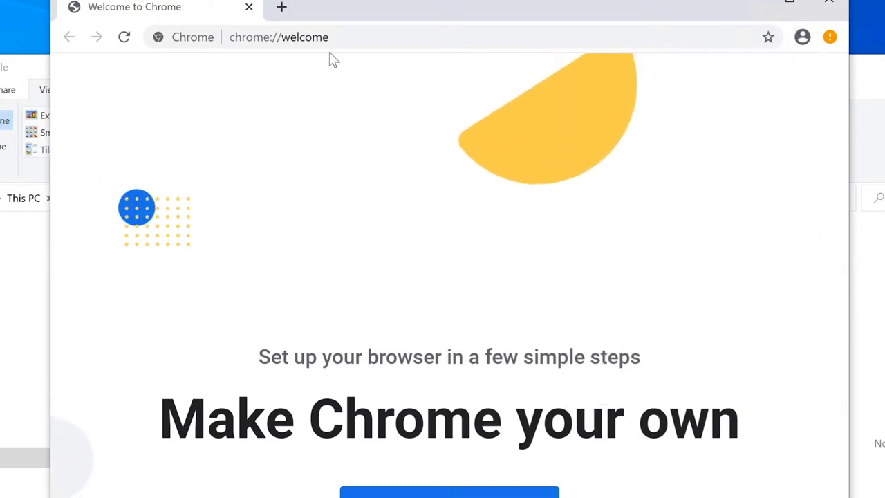
Step: Visit google.com and Gmail's sign-in page, then close the sign-in tab
left_click(329, 36)
type("go")
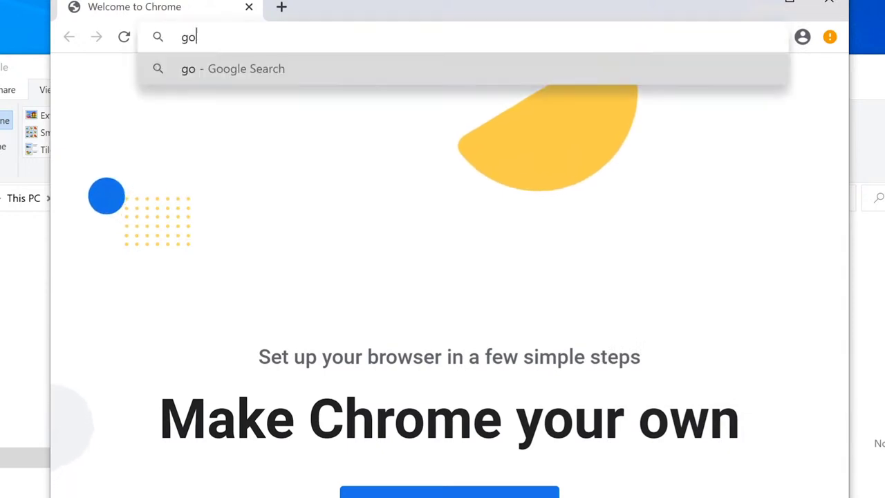
type("ogle.com")
key("Return")
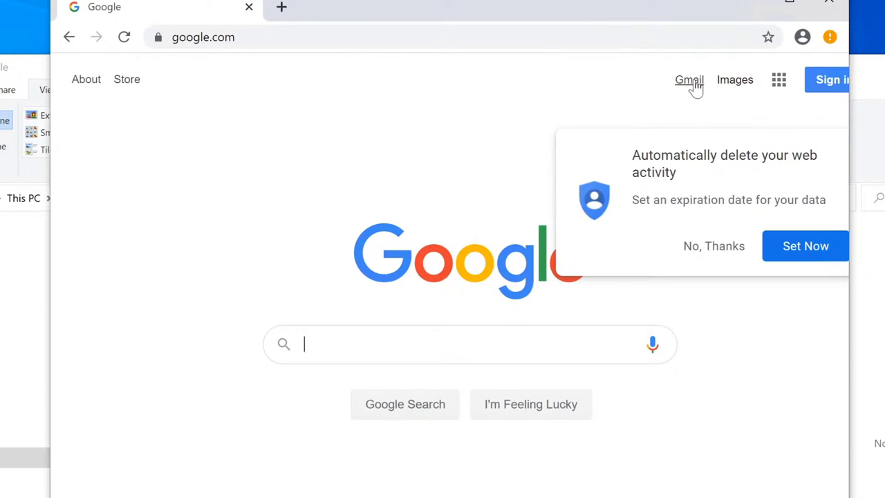
left_click(694, 86)
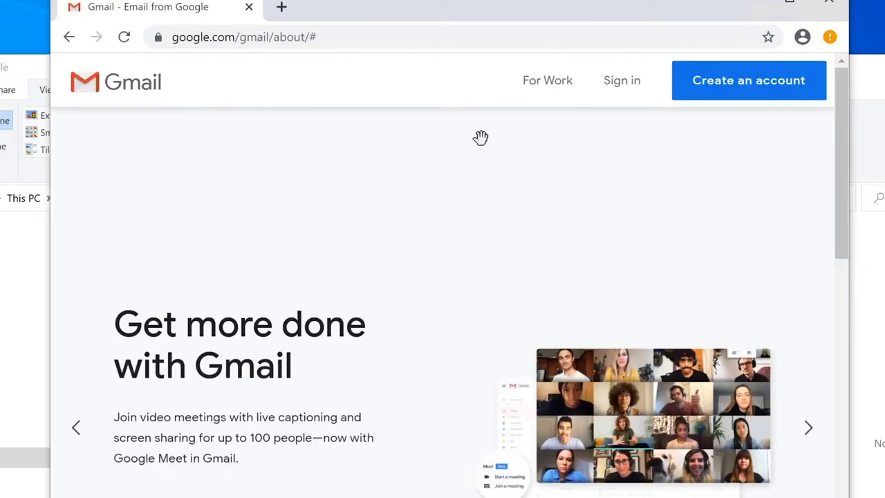
left_click(623, 84)
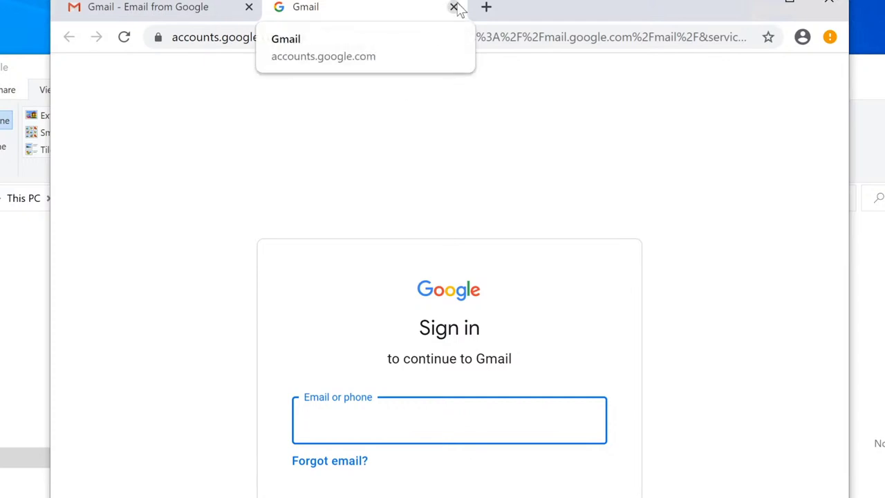
left_click(455, 7)
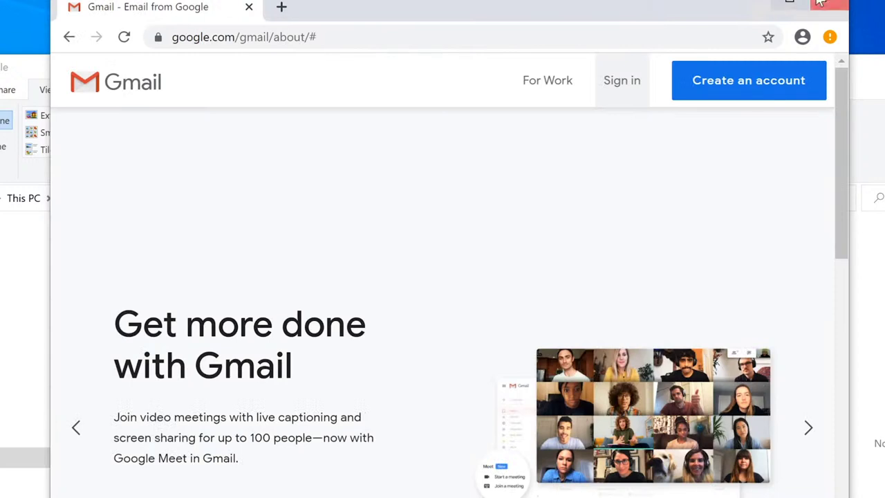
Step: Close the fresh Chrome window, leaving File Explorer's Google folder in view
right_click(433, 10)
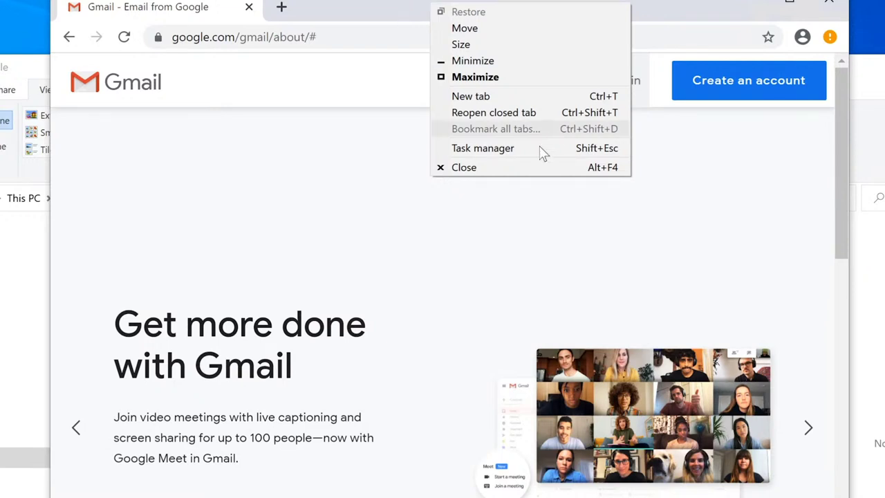
left_click(832, 5)
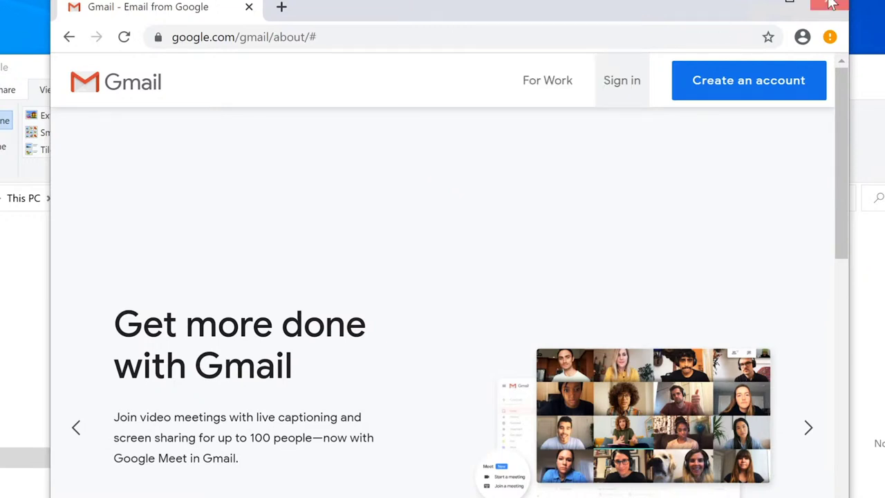
left_click(831, 5)
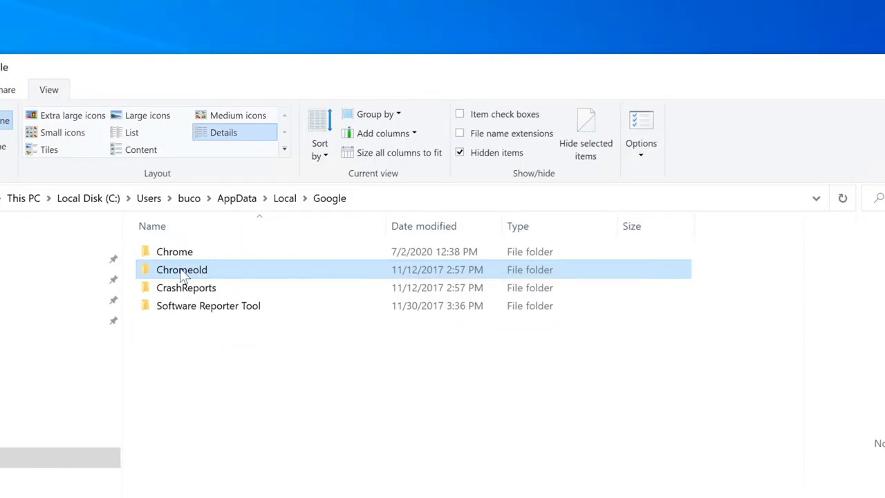
Step: Locate the old Bookmarks file in Chromeold's User Data\Default folder
double_click(185, 271)
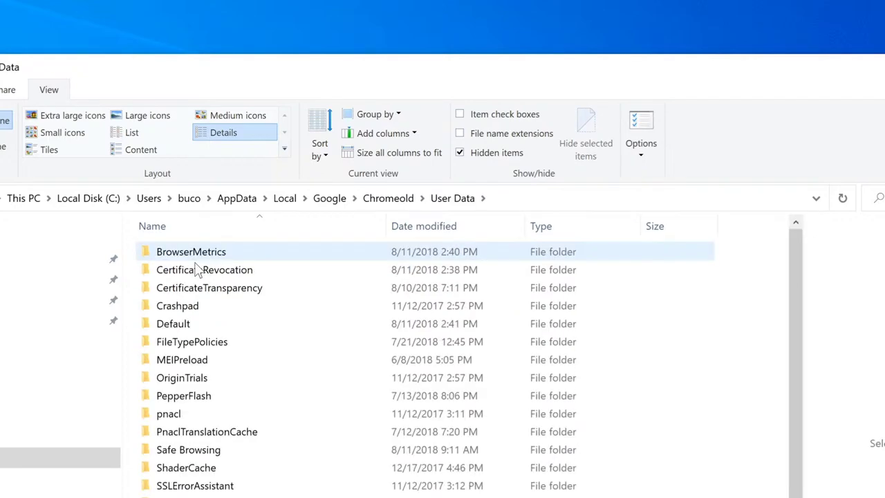
double_click(232, 318)
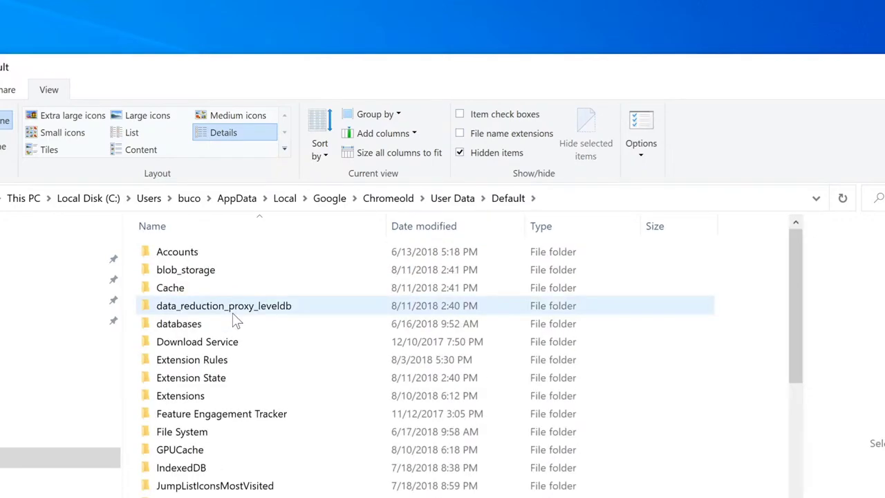
scroll(234, 318, "down", 10)
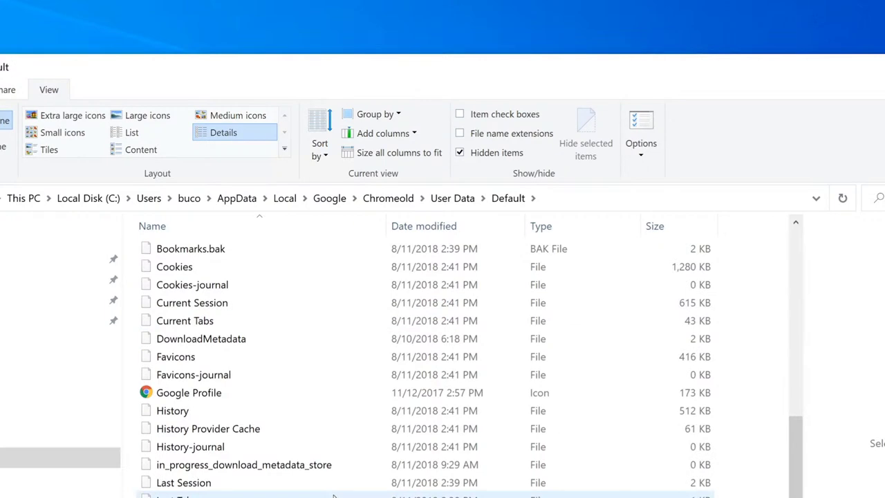
left_click(242, 250)
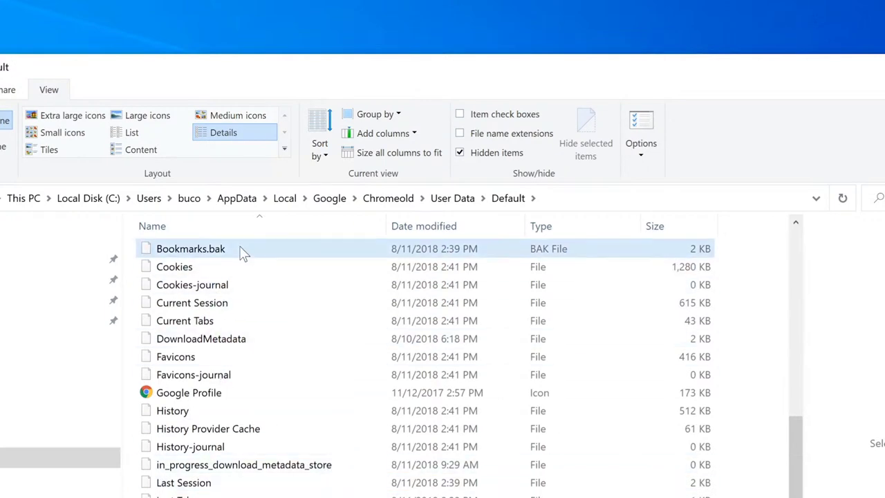
scroll(242, 252, "up", 1)
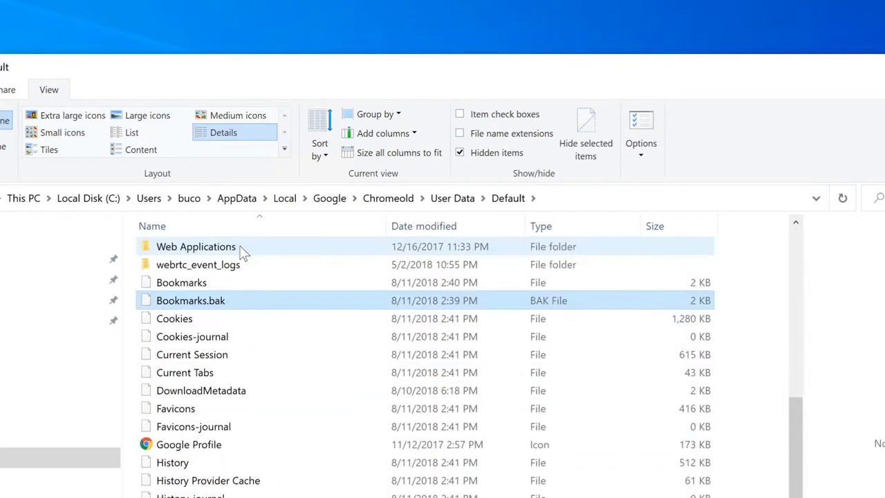
left_click(214, 285)
right_click(214, 287)
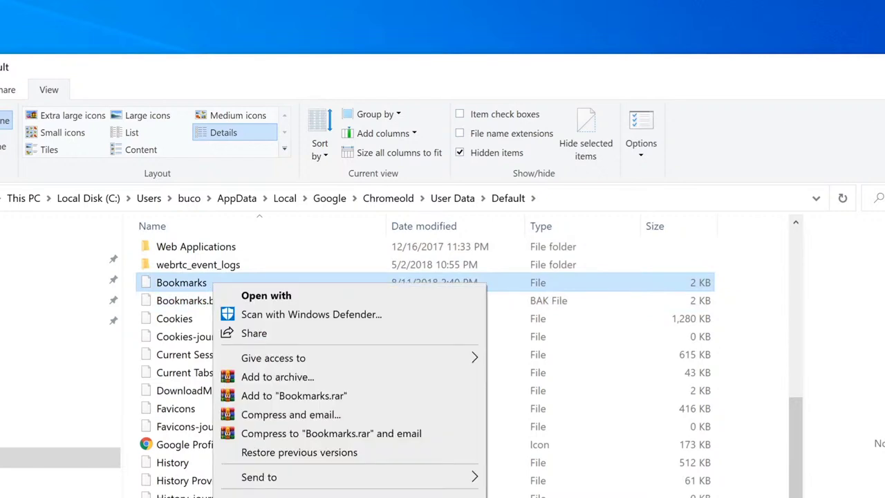
key("Escape")
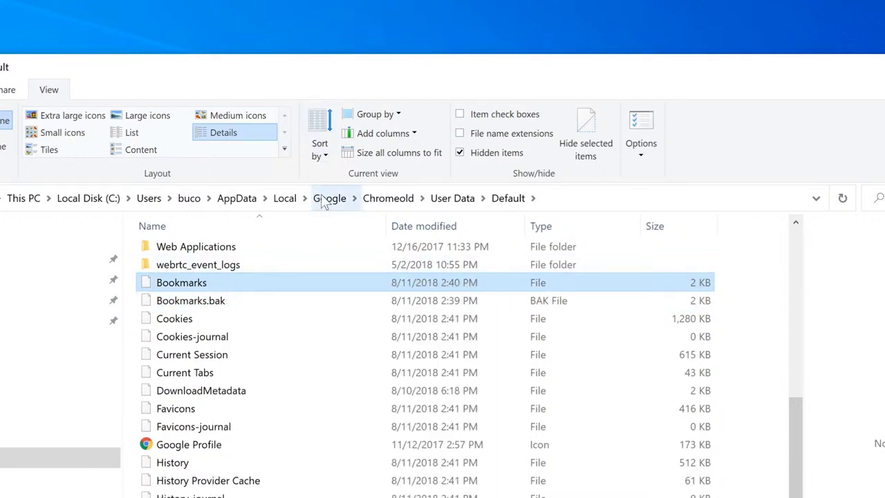
Step: Paste the Bookmarks file into the new Chrome User Data\Default folder
left_click(323, 199)
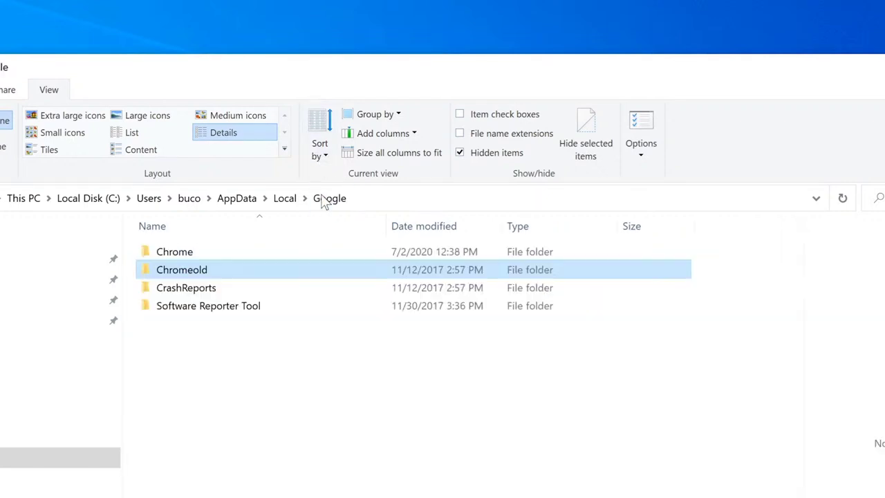
double_click(189, 253)
double_click(187, 253)
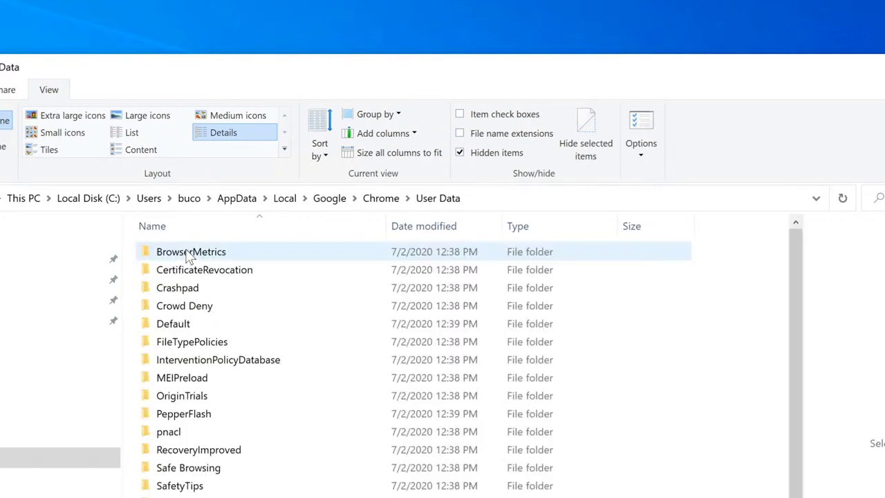
double_click(209, 329)
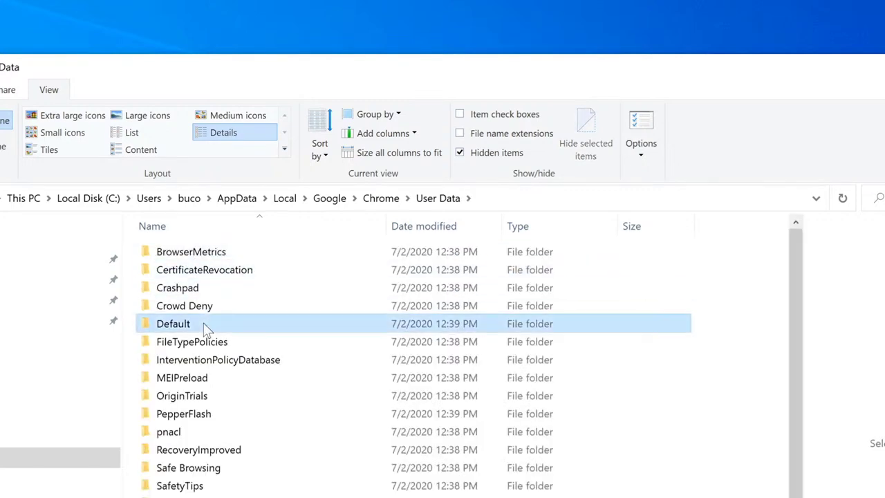
right_click(591, 444)
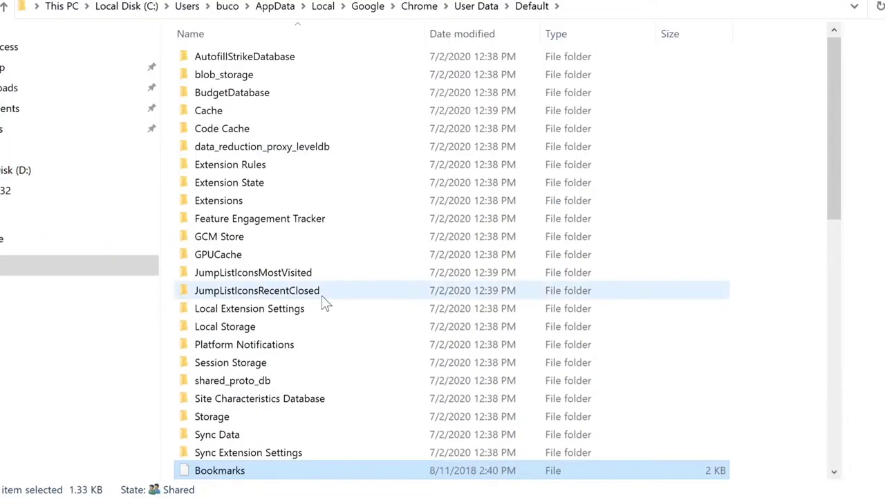
scroll(287, 483, "down", 4)
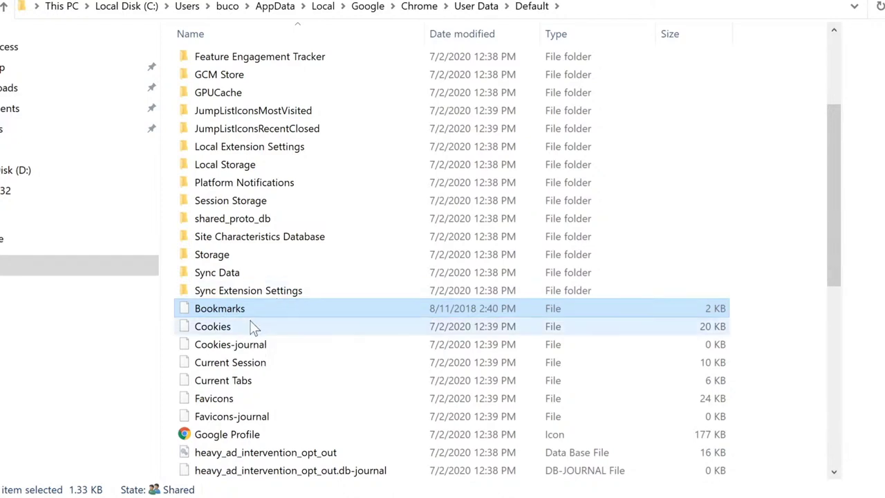
scroll(253, 328, "up", 3)
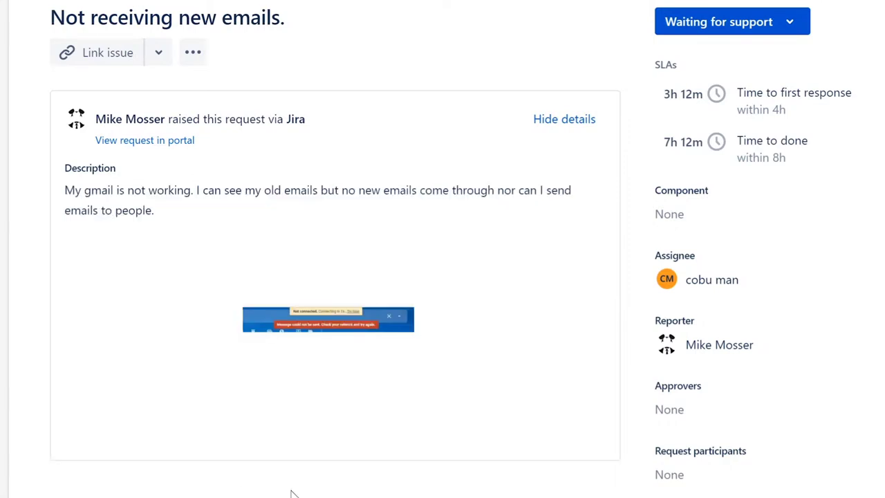
Step: Save an internal note 'Resolved issue by Chrome reset.', signed with the agent's name
scroll(287, 494, "down", 3)
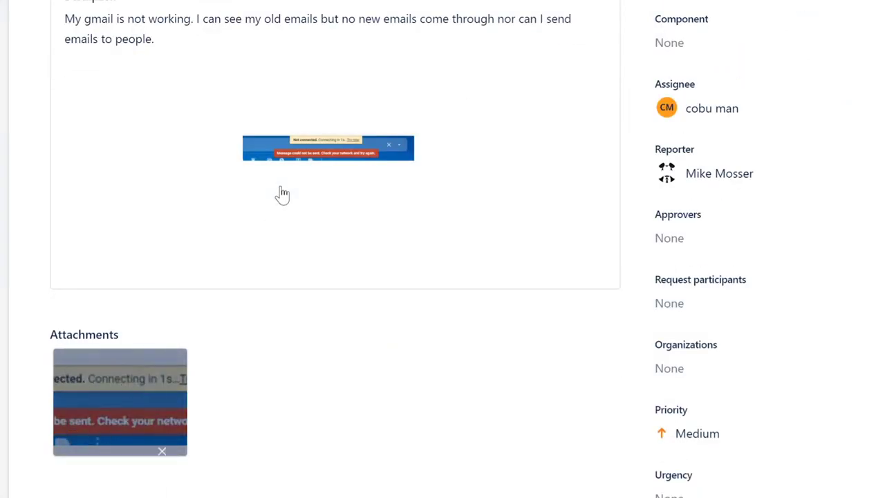
scroll(282, 194, "up", 3)
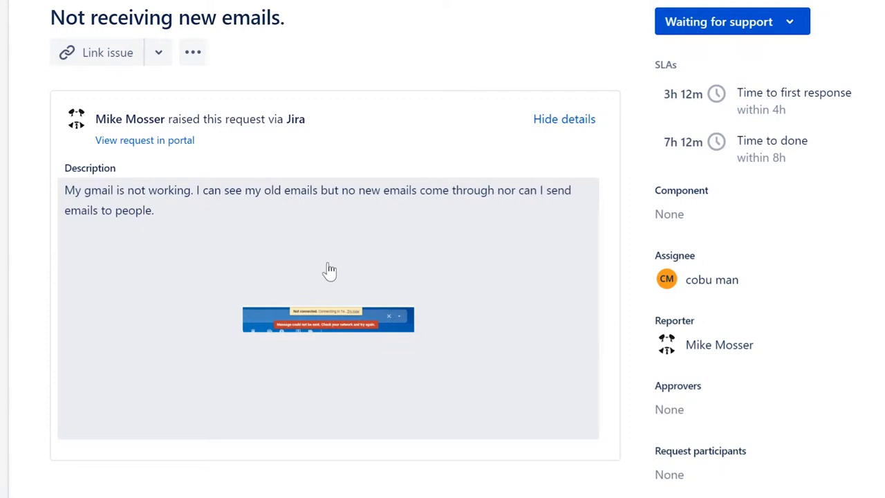
scroll(330, 271, "down", 4)
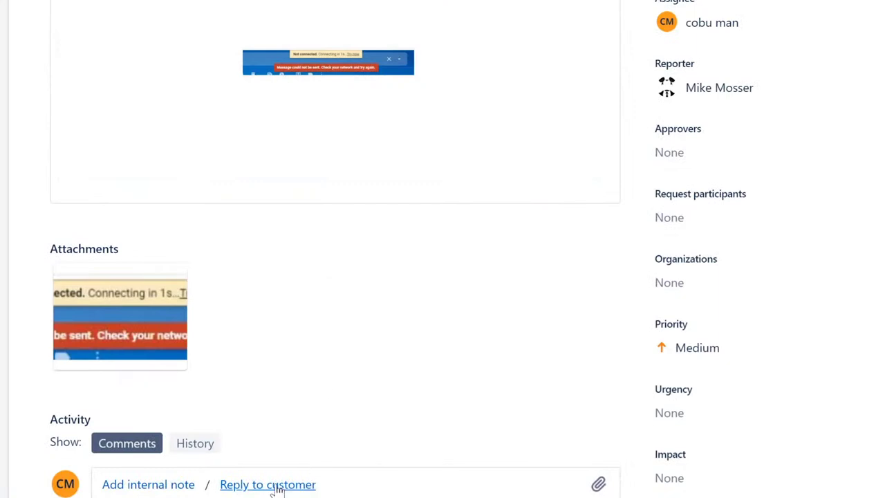
left_click(148, 486)
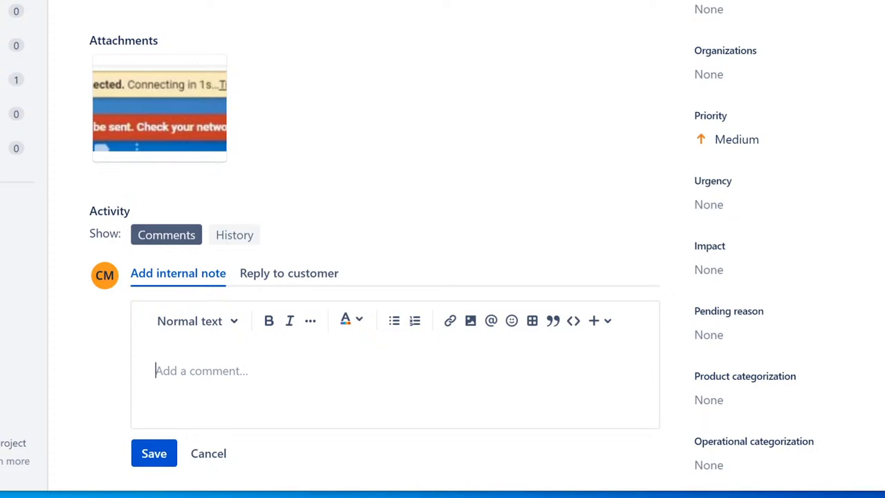
type("Reso")
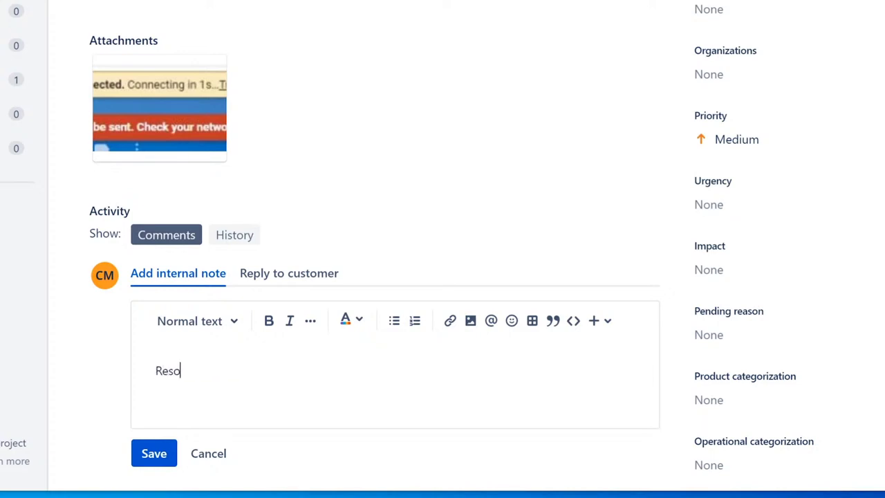
type("lved issue by Chrome rese")
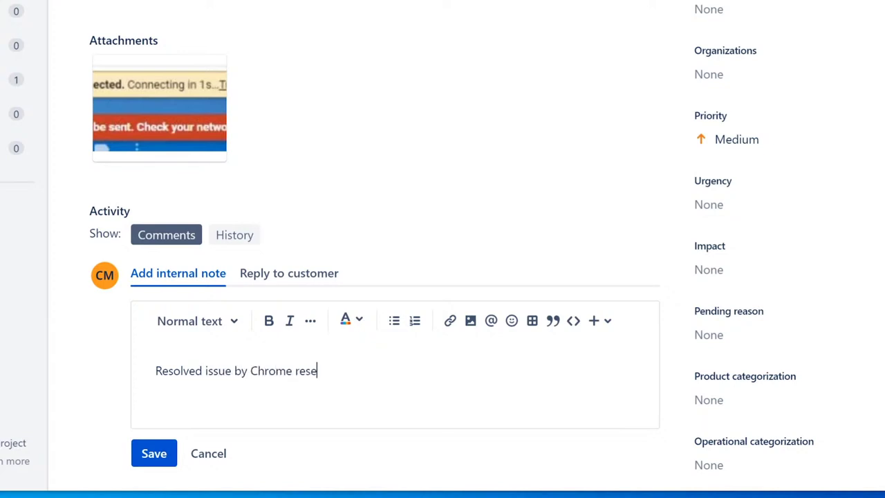
type("t. Ervin")
left_click(168, 452)
scroll(555, 154, "up", 4)
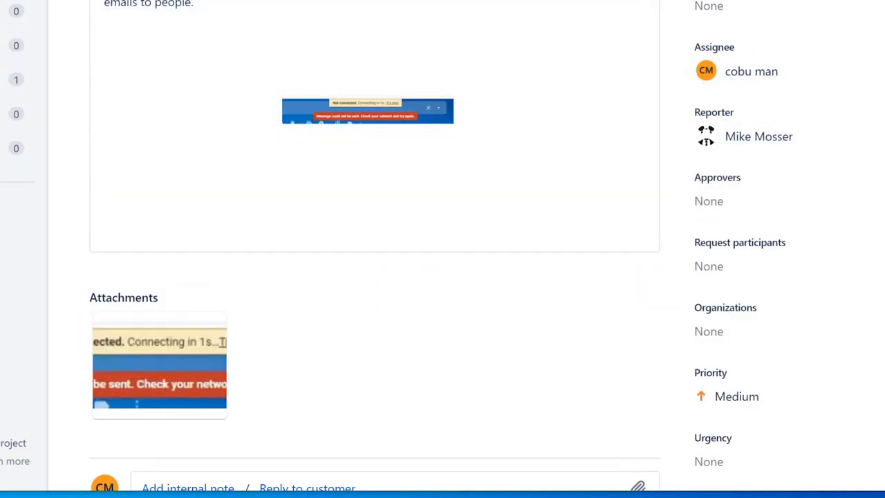
left_click(772, 108)
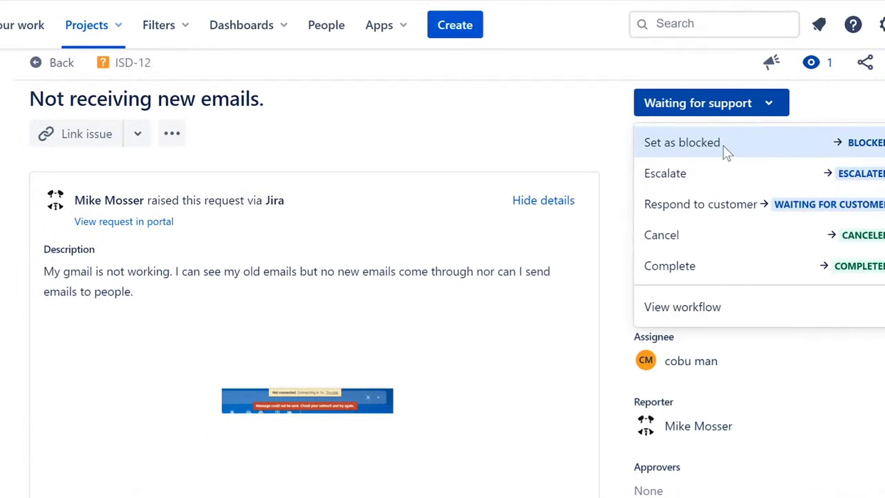
Step: Change ISD-12's status from Waiting for support to Complete
left_click(697, 273)
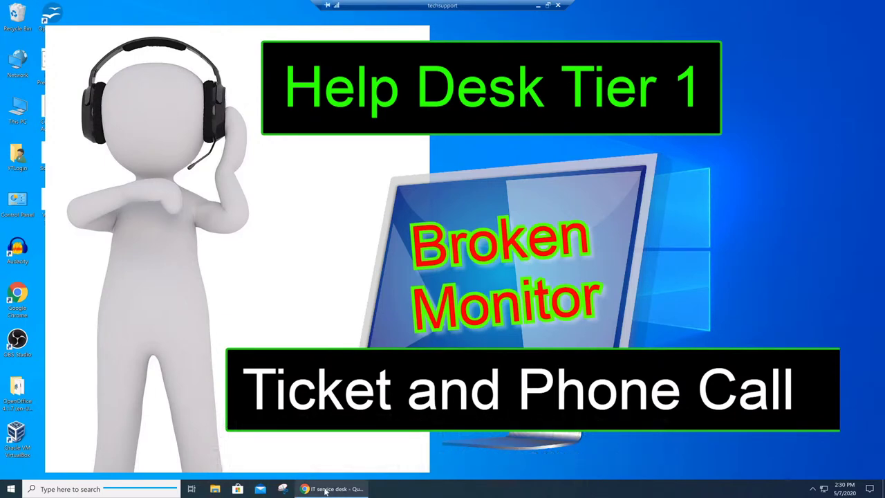
Step: Bring the Chrome 'IT service desk' window forward and drag it out of its snapped position
mouse_move(333, 490)
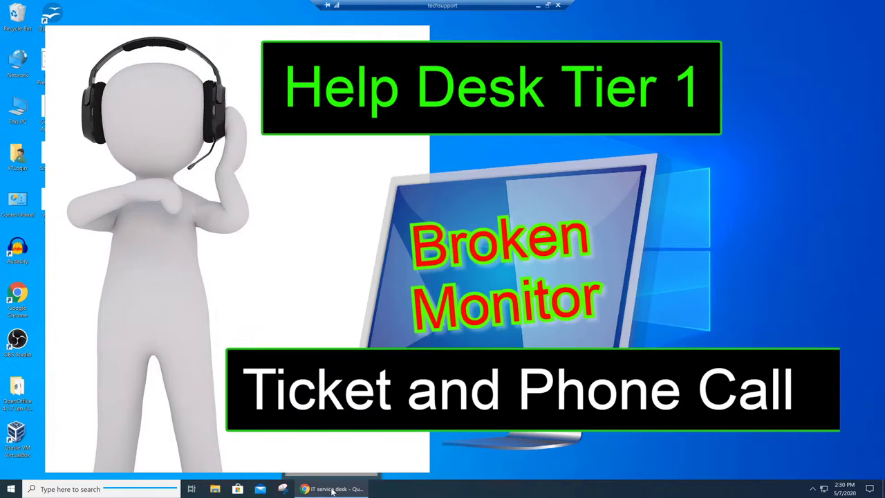
left_click(333, 490)
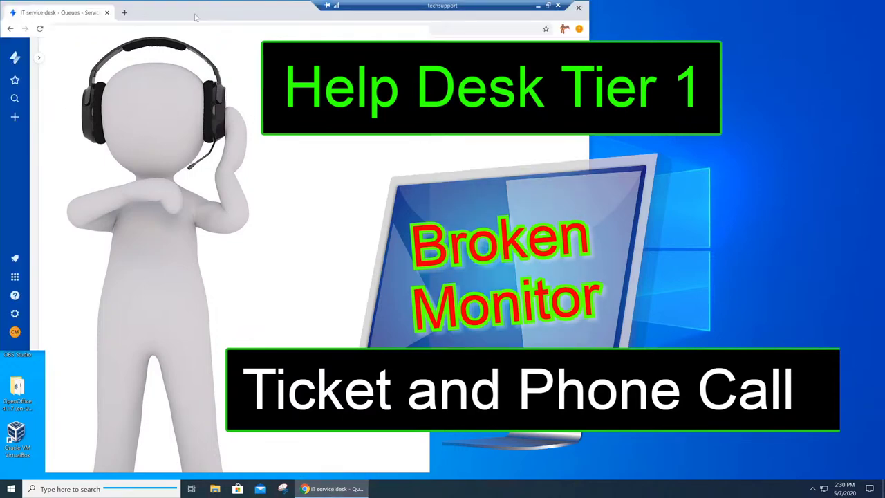
left_click_drag(209, 10, 221, 34)
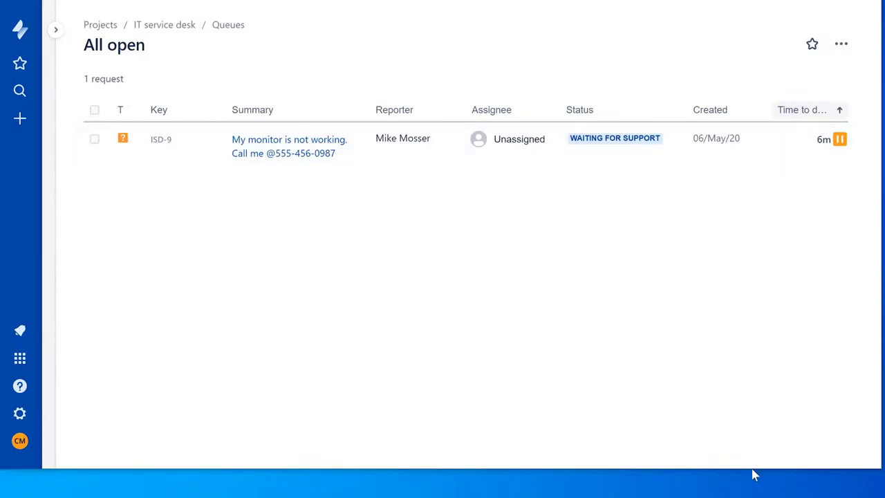
Step: Enlarge the browser to full screen and open request ISD-9 about the broken monitor
left_click_drag(750, 471, 743, 497)
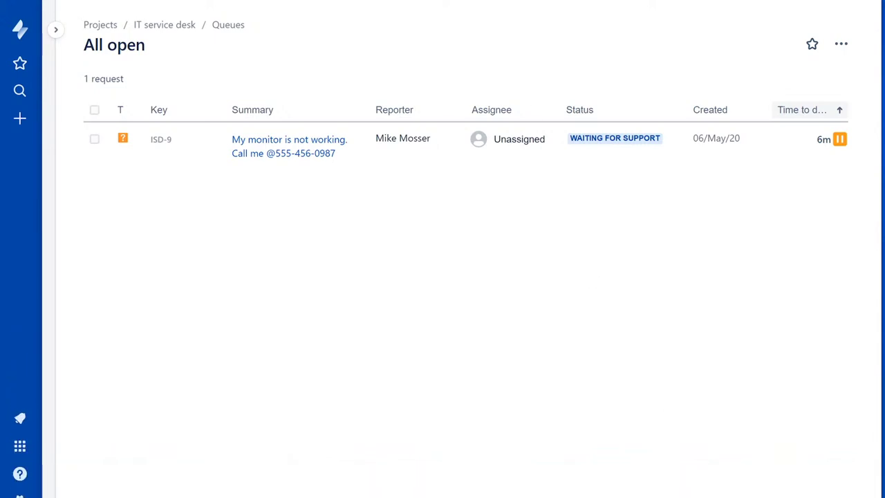
scroll(442, 277, "down", 2)
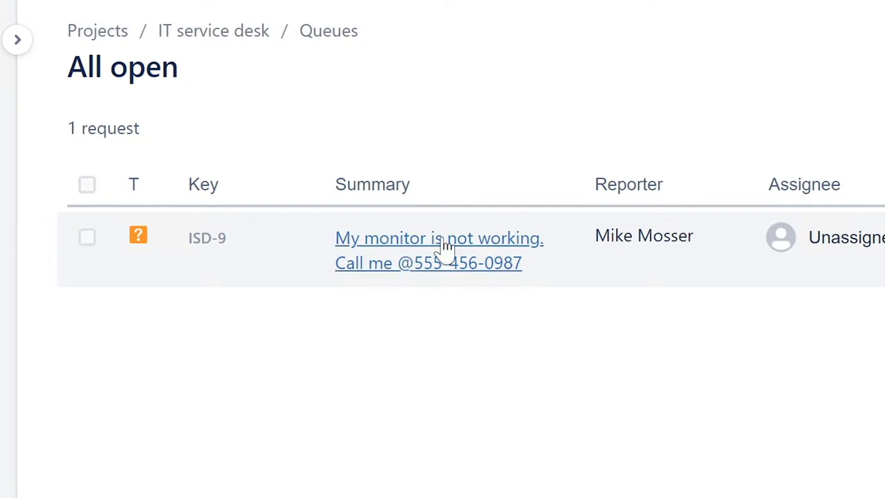
left_click(400, 248)
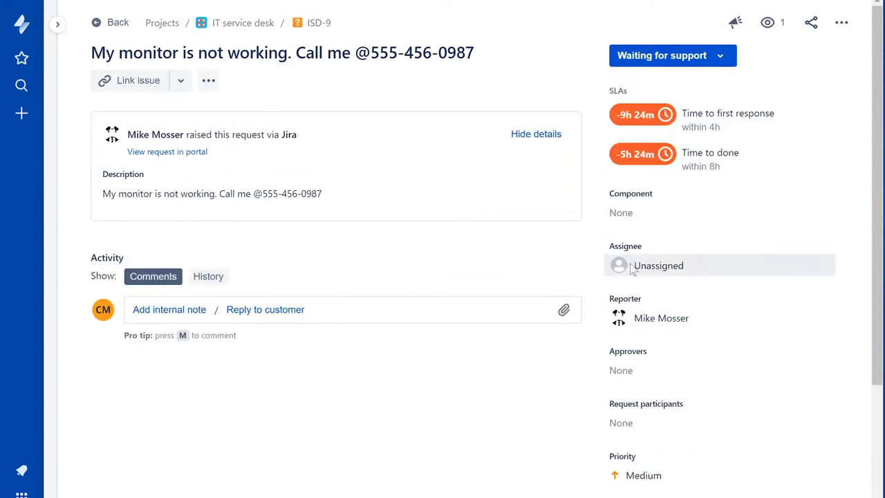
Step: Assign ISD-9 to yourself, review its title and description, then open the description for editing
left_click(415, 202)
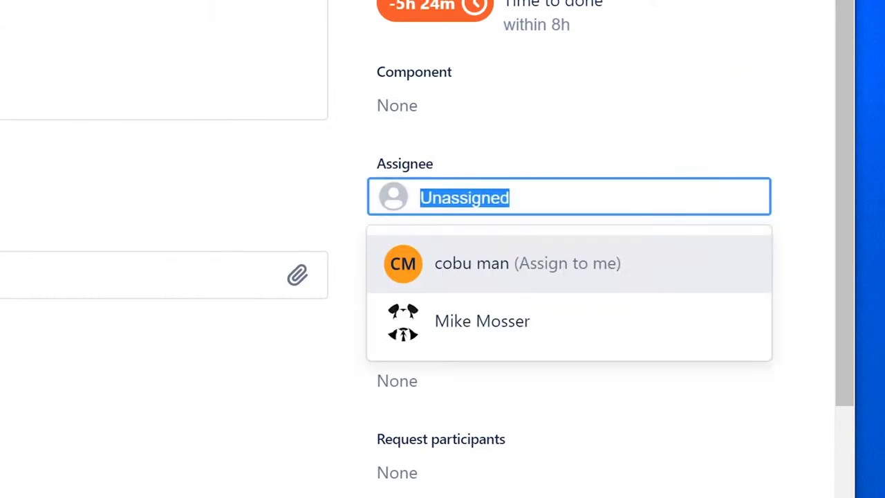
left_click(498, 275)
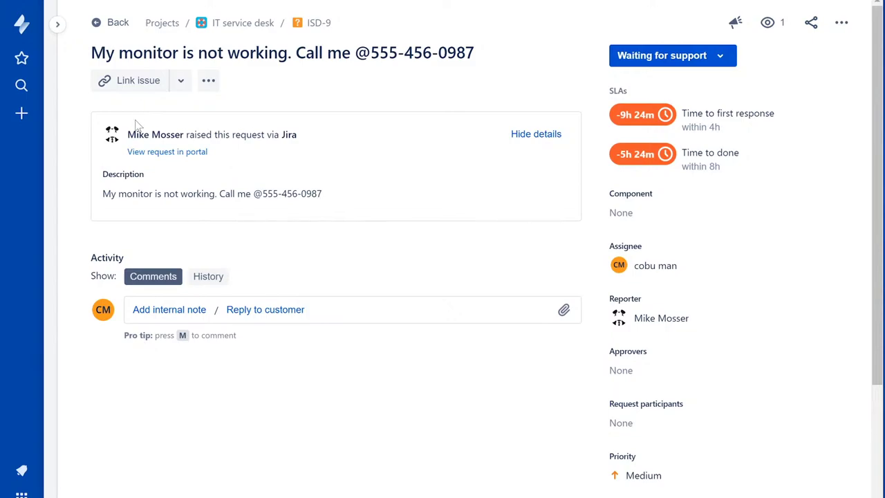
left_click_drag(92, 52, 291, 53)
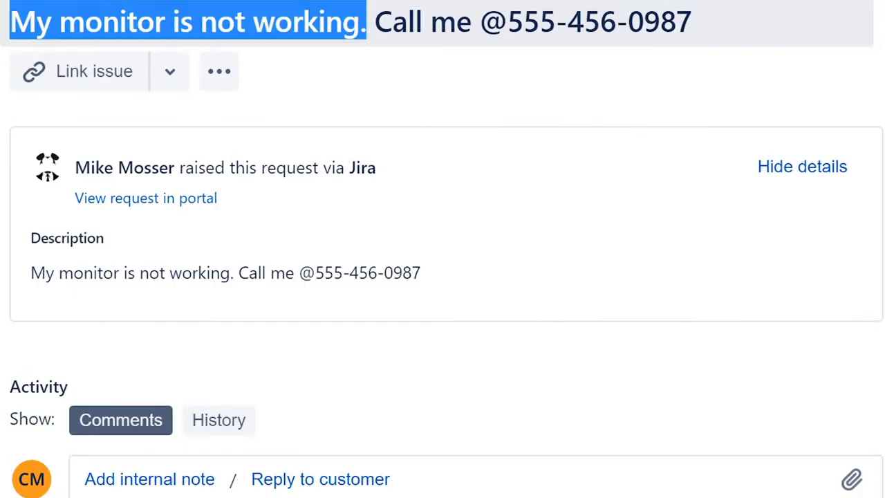
left_click_drag(367, 21, 676, 21)
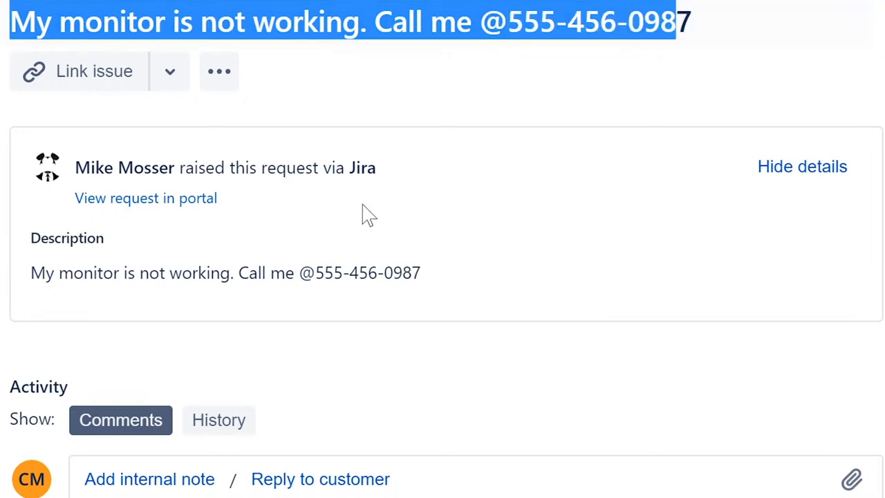
left_click_drag(175, 168, 136, 170)
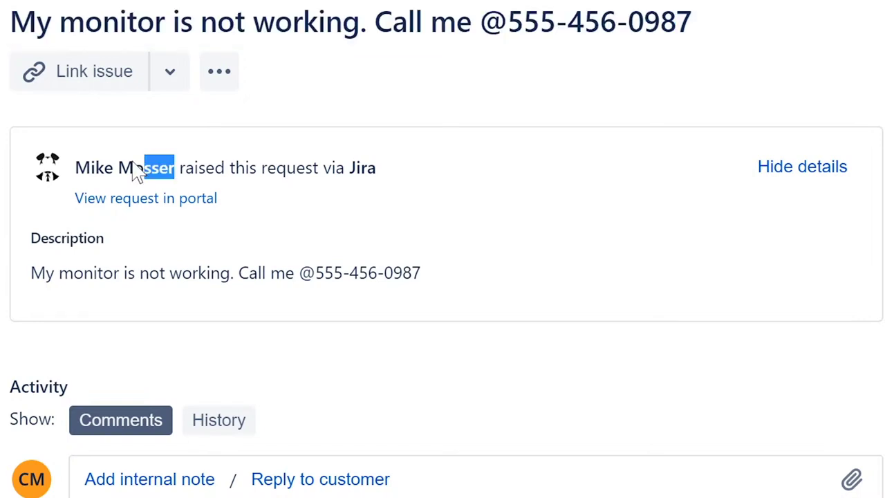
left_click(136, 171)
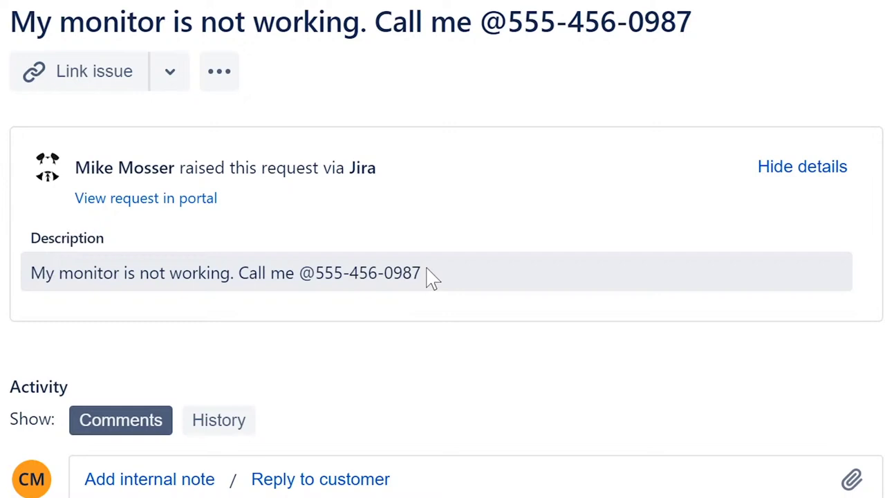
left_click_drag(426, 273, 30, 272)
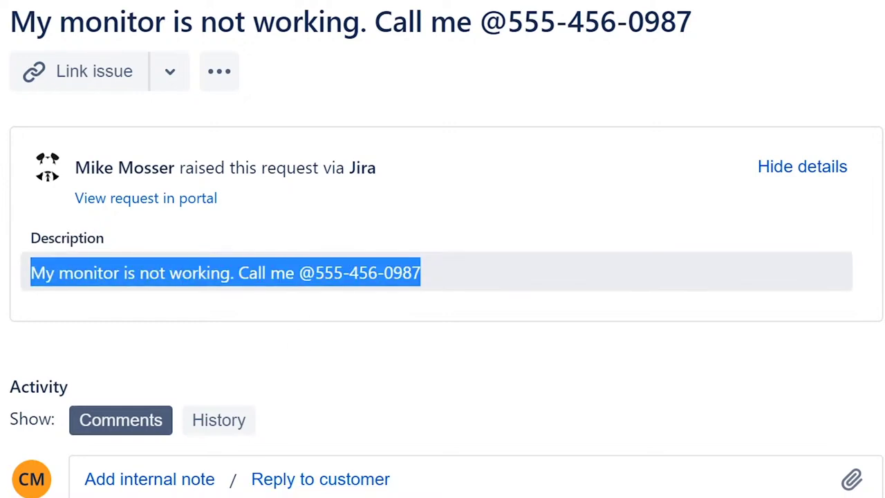
left_click(339, 279)
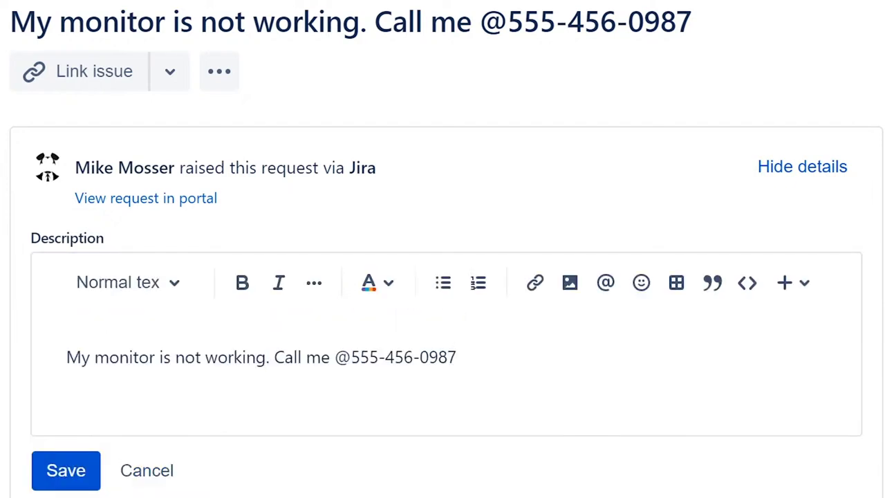
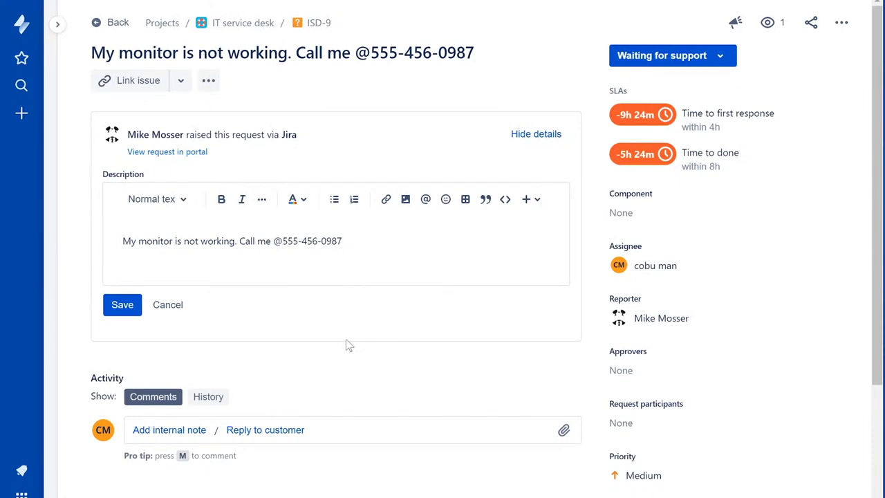
Step: Discard the unchanged ISD-9 description edit and begin a new internal note
left_click(185, 304)
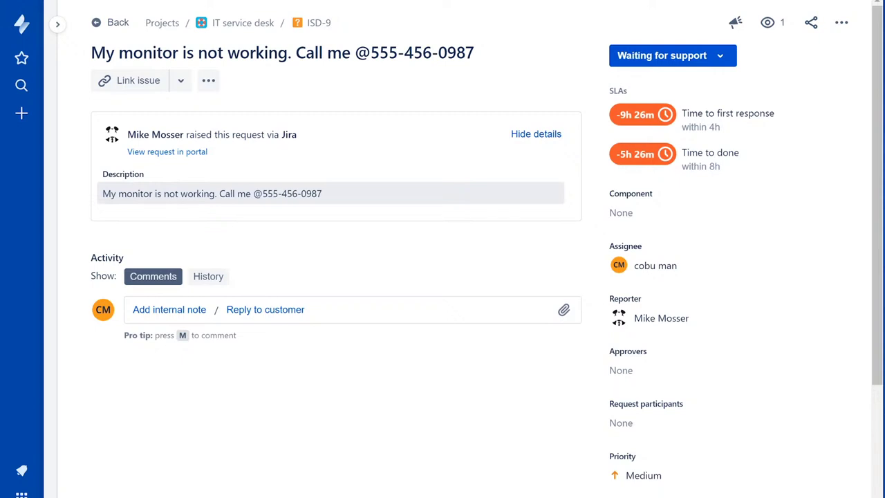
left_click(168, 312)
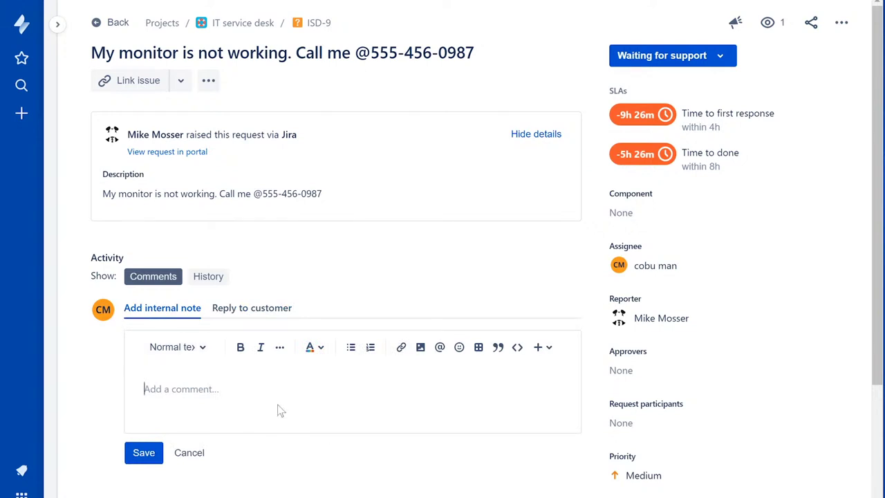
Step: Write that the customer's main monitor isn't working and an unplug test confirmed it is broken
type("W")
key("BackSpace")
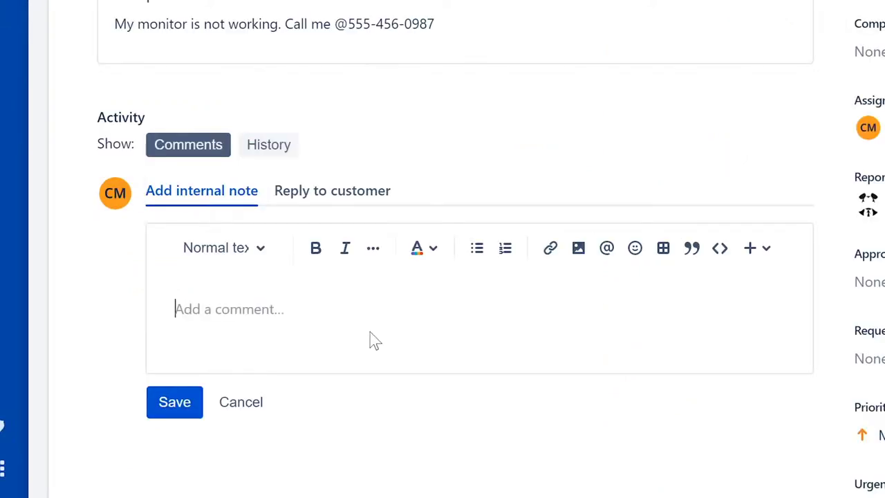
type("Customers")
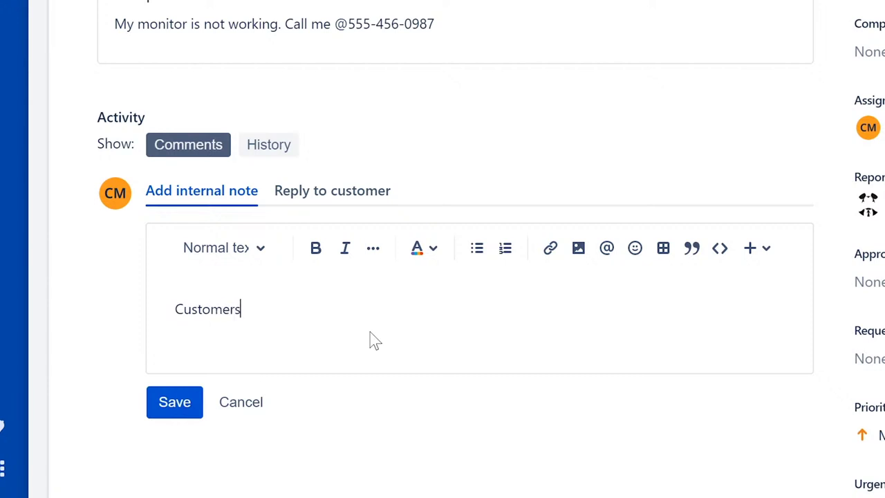
key("BackSpace")
type("'s ")
type("main monitor")
type(" is ")
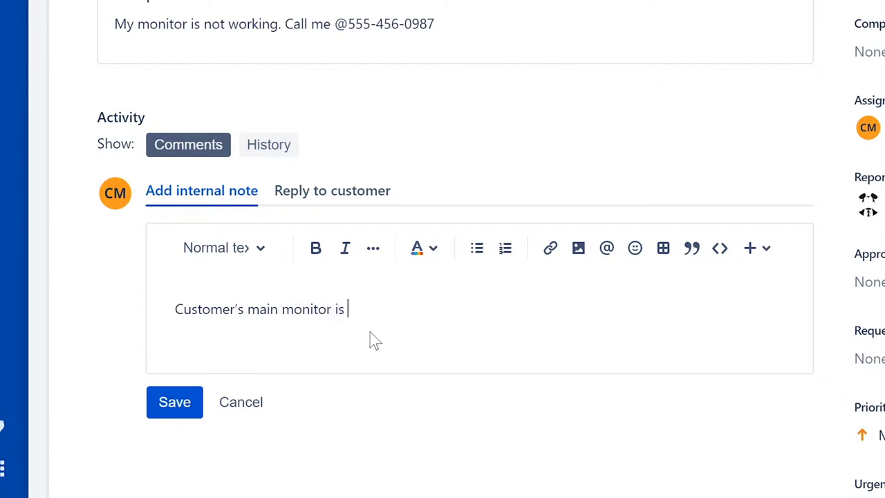
type("not working.")
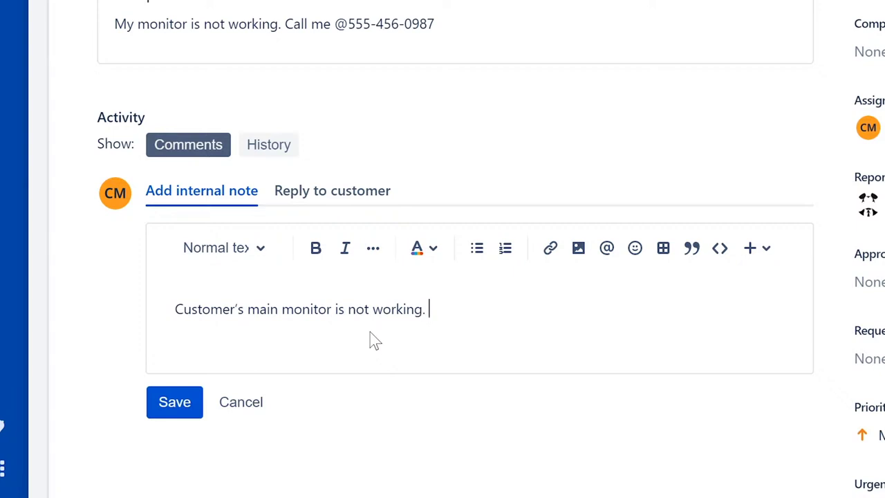
type("Instructed Mik")
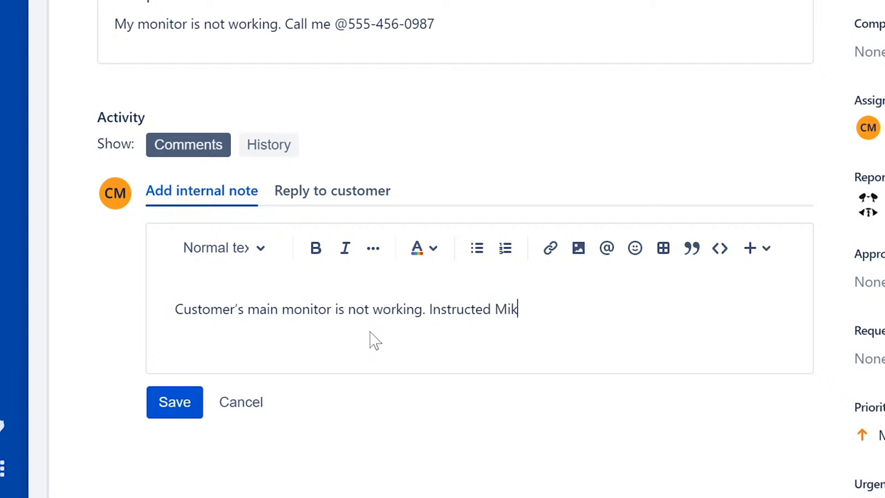
type("e to unp")
key("BackSpace")
type("nplug the firs")
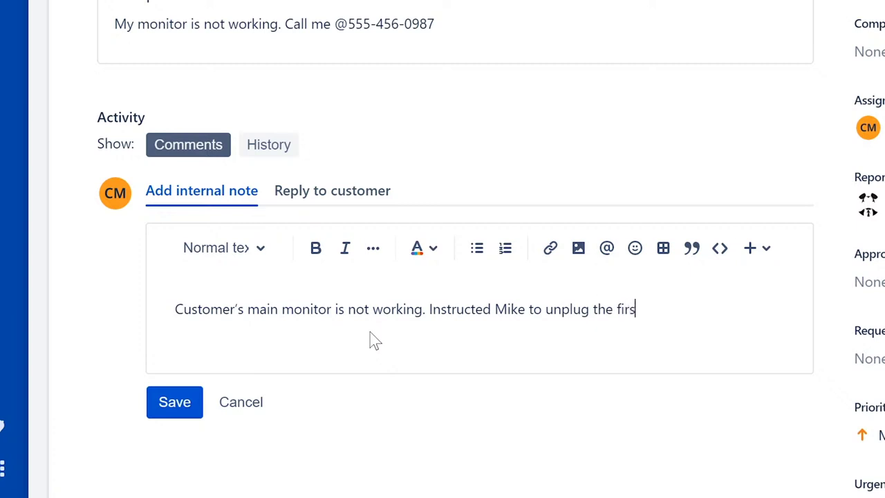
type("t/vo")
key("BackSpace")
key("BackSpace")
type("broken moni")
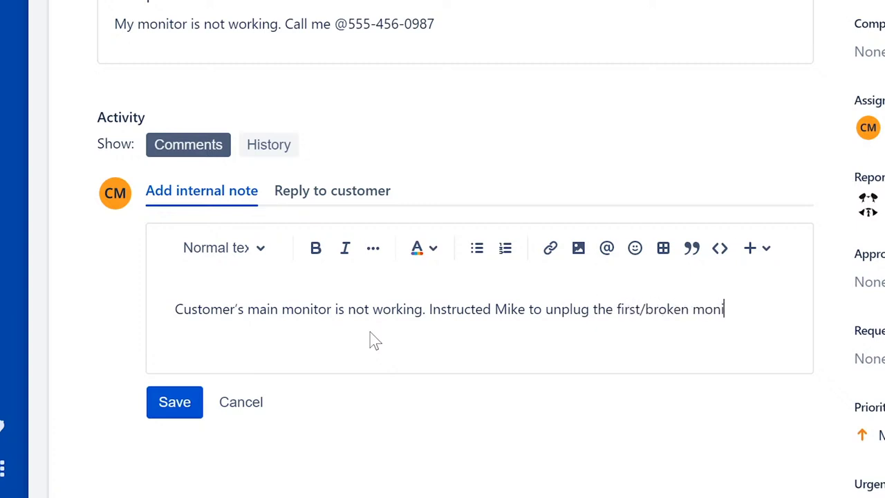
type("tor. .. after doing so")
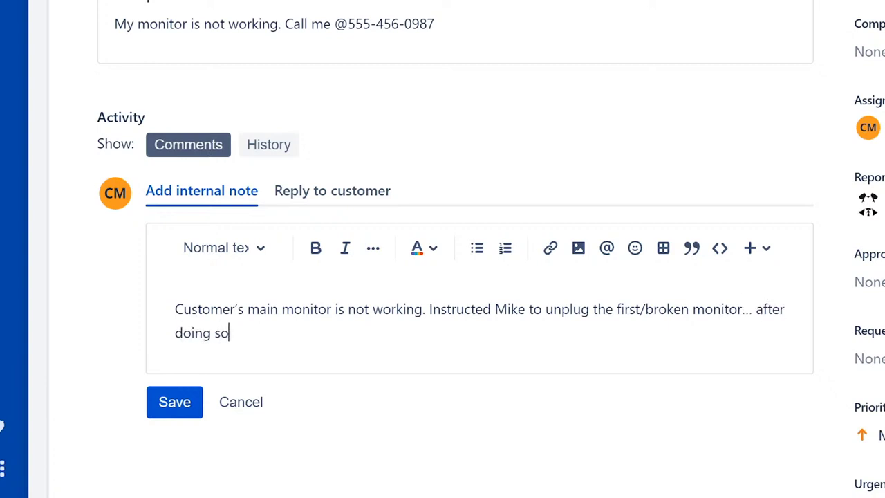
type(" it appears that the monitor is ")
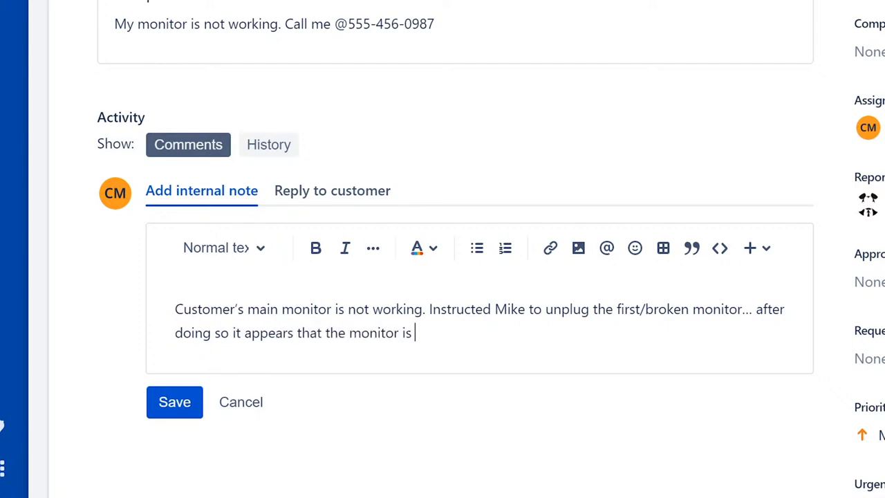
type("indeed broken.")
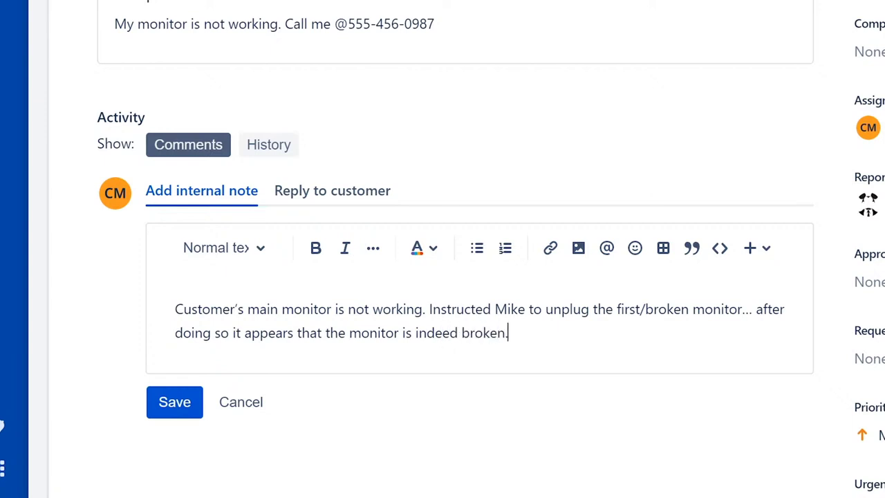
Step: On a new line, add 'workaround:': he'll use his 2nd monitor until acquiring a new one
key("Return")
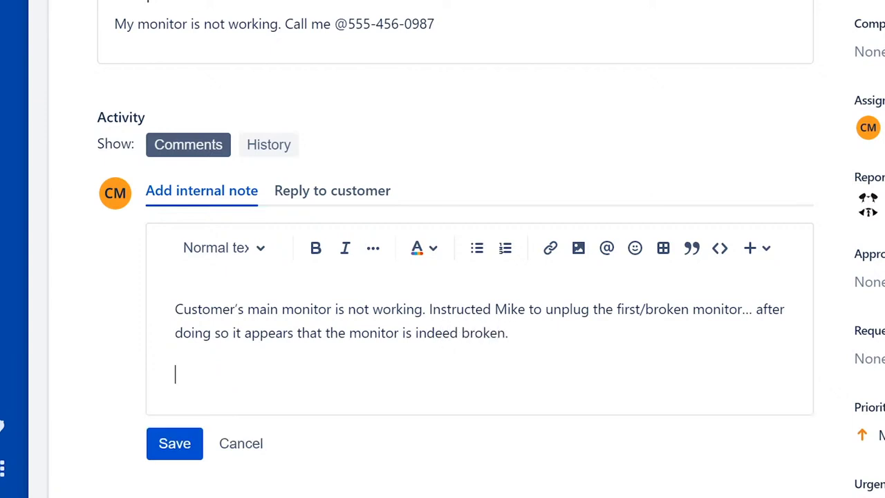
type("workaround:")
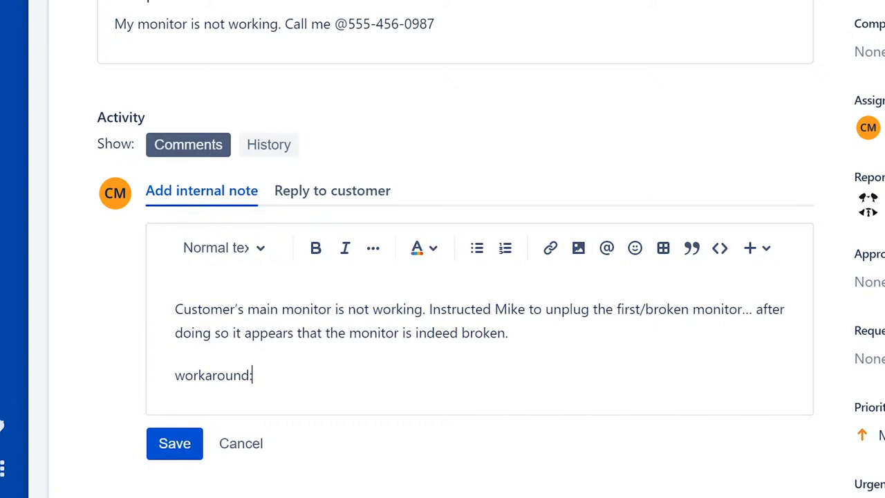
type("he will use ")
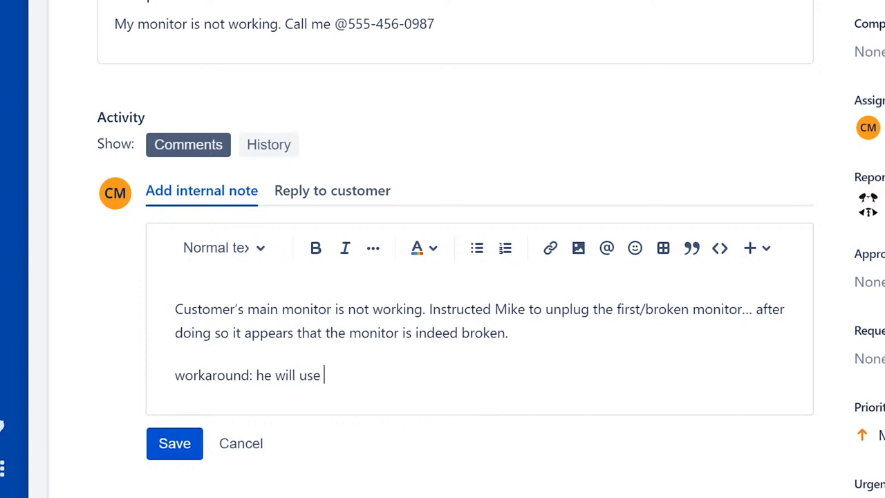
type("his 2nd monitor")
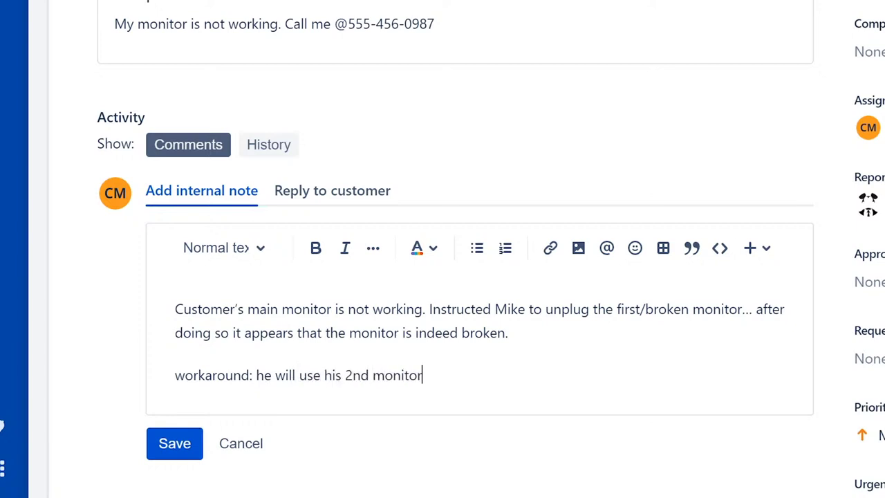
type(" for time being. ")
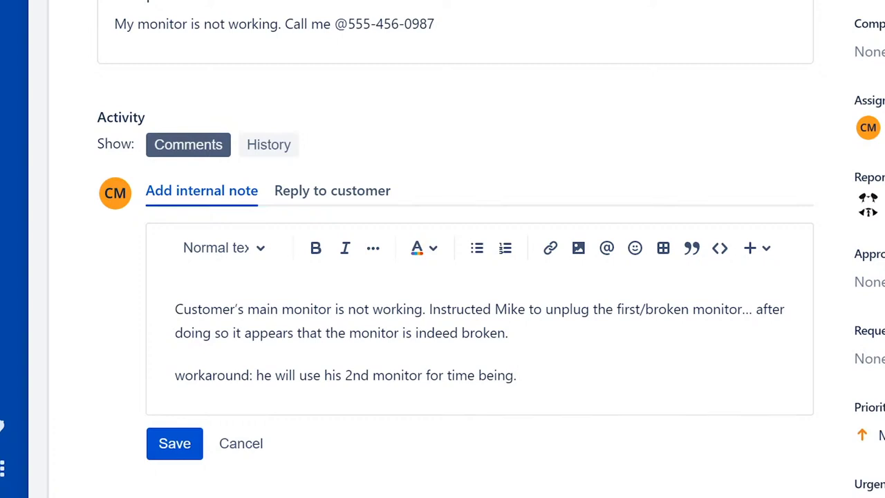
type("Later he will acu")
key("BackSpace")
type("quire a new ")
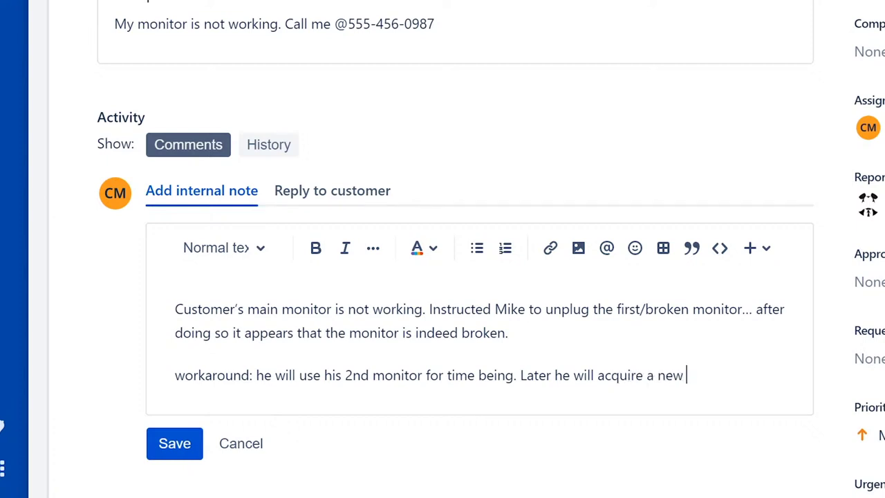
type("monitor.")
Step: Select and reread the note's opening sentences about the broken main monitor and unplug test
left_click(510, 333)
left_click_drag(422, 309, 191, 309)
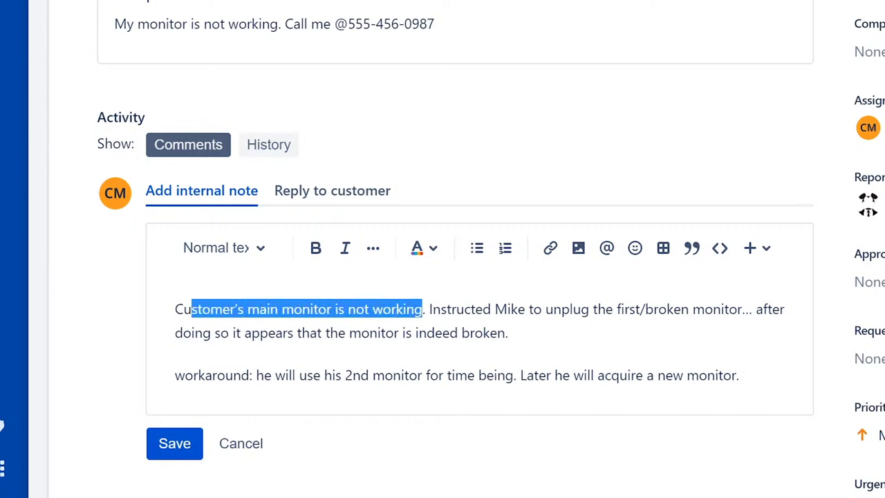
left_click(443, 309)
left_click_drag(425, 309, 743, 309)
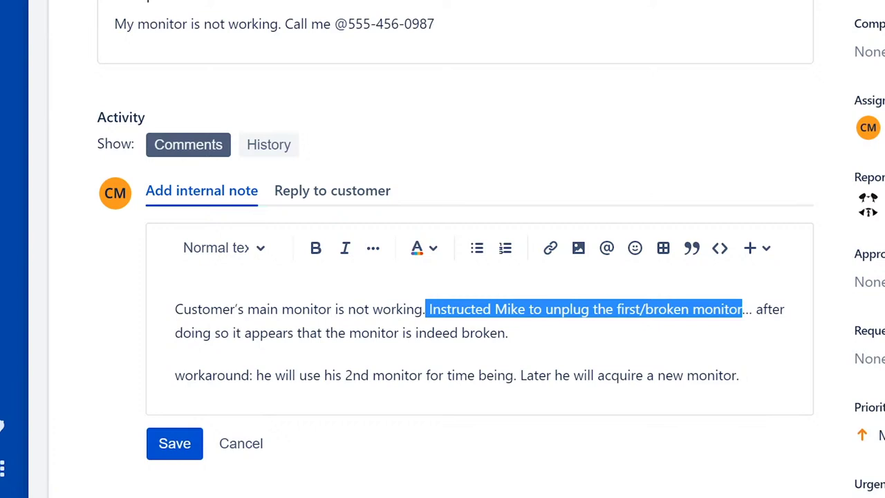
left_click(689, 309)
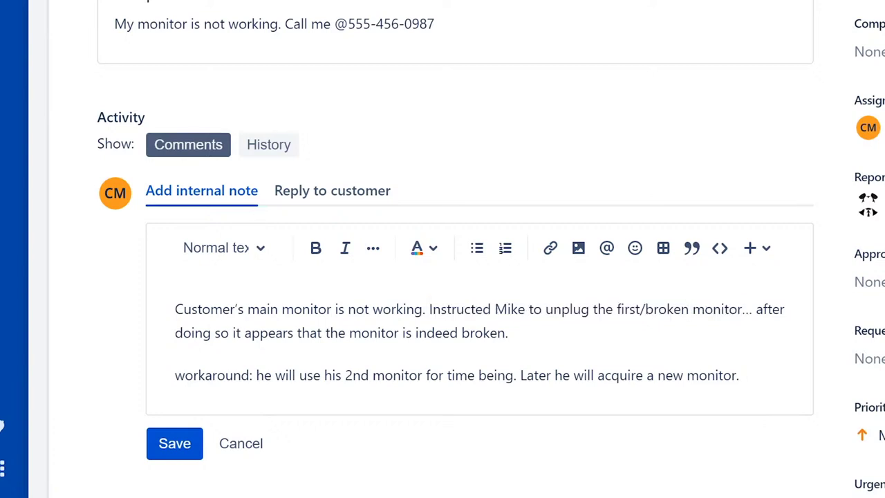
left_click(508, 333)
left_click_drag(428, 309, 742, 309)
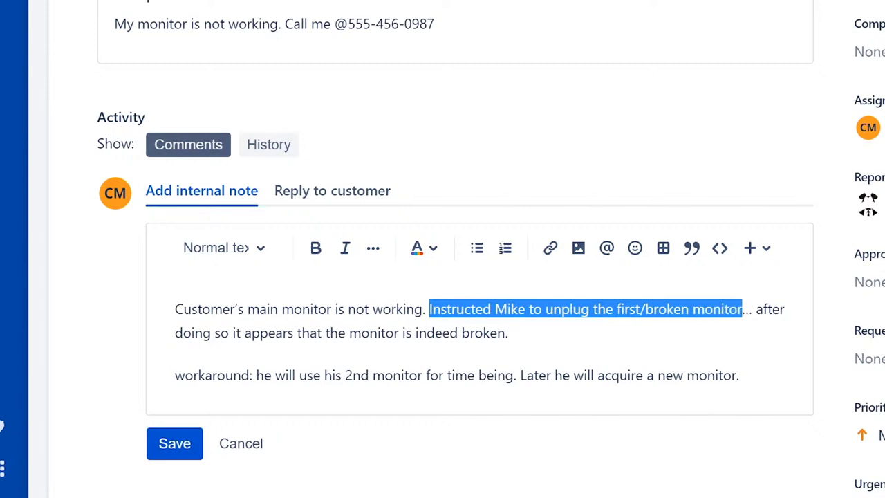
left_click(508, 332)
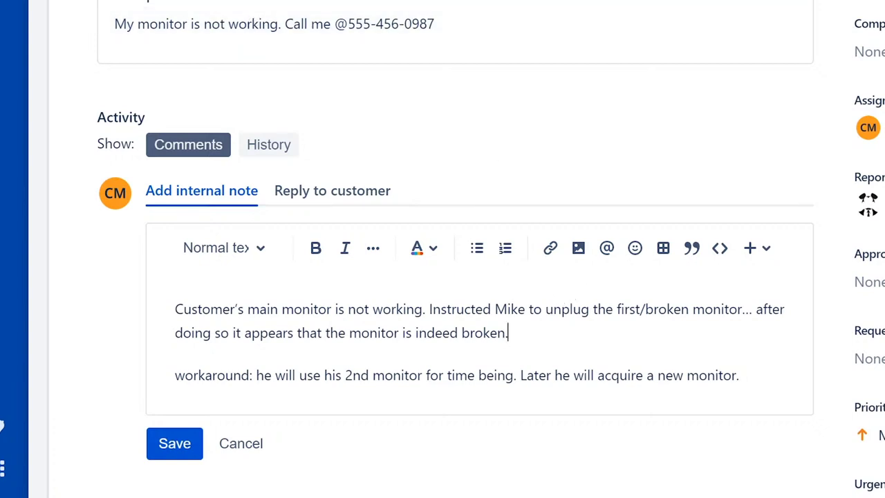
Step: Review the broken-monitor confirmation and workaround text, then save the internal note with Ctrl+Enter
left_click_drag(431, 309, 742, 309)
left_click(509, 332)
left_click_drag(166, 332, 509, 333)
left_click_drag(175, 375, 527, 375)
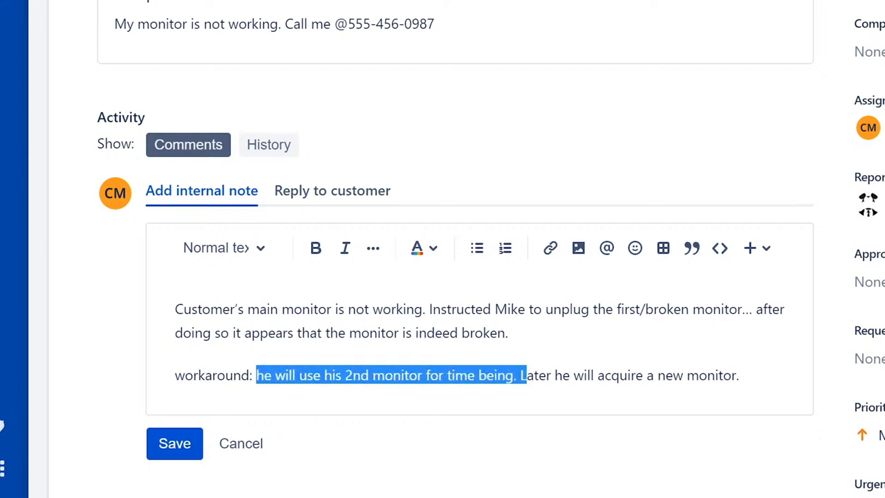
key("End")
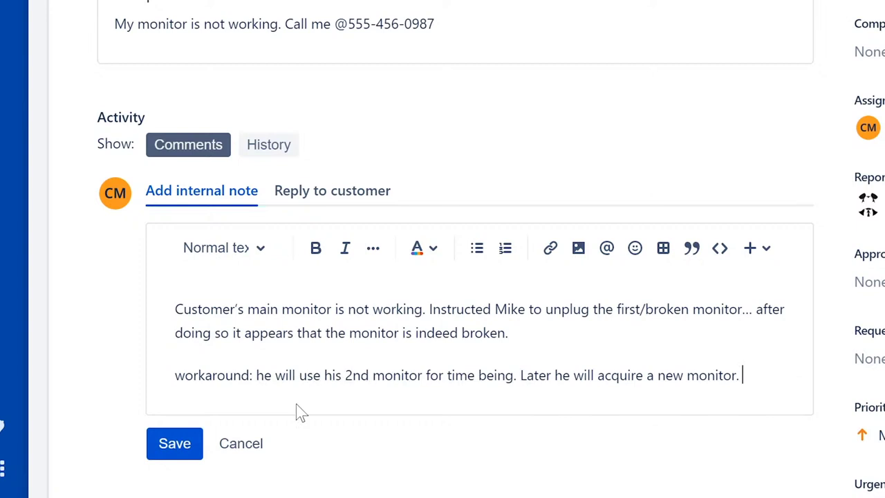
key("ctrl+Return")
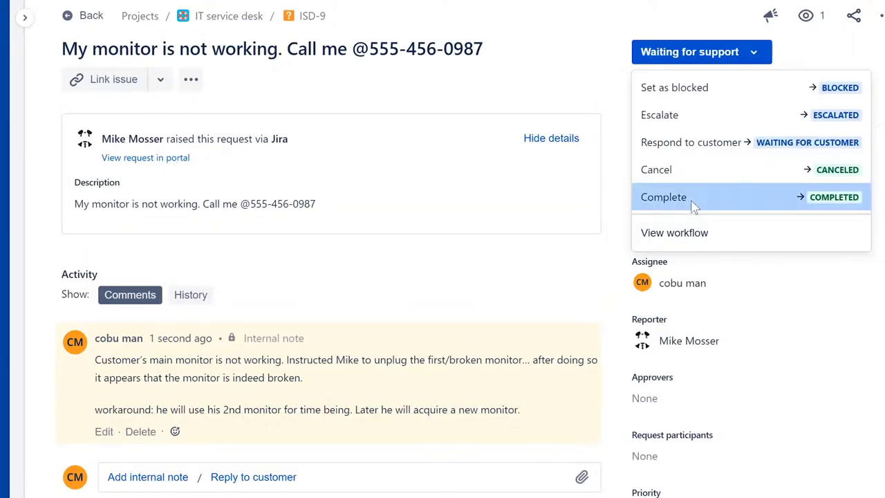
Step: Transition ISD-9 from Waiting for support to Completed and check the updated request
left_click(693, 206)
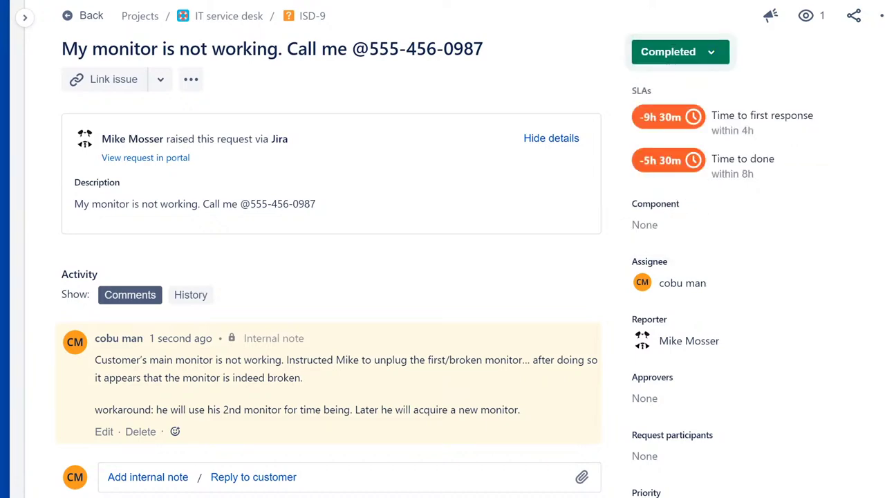
scroll(690, 348, "down", 2)
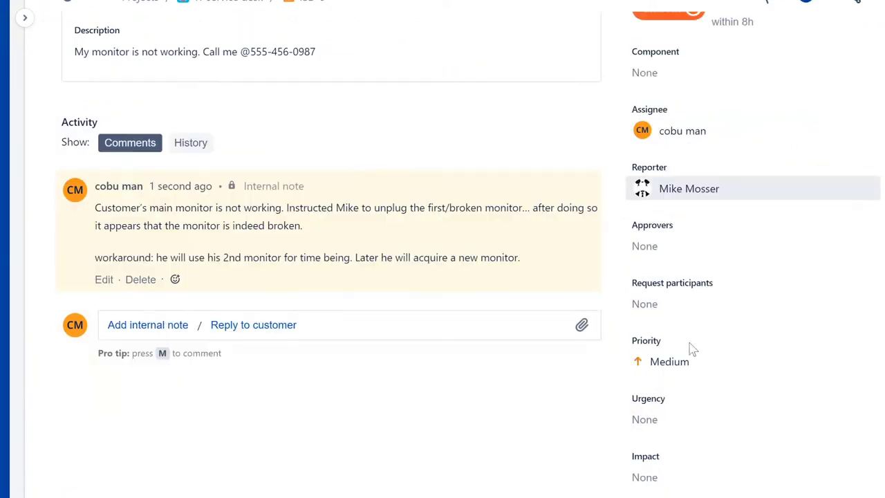
scroll(691, 349, "up", 2)
scroll(692, 350, "down", 5)
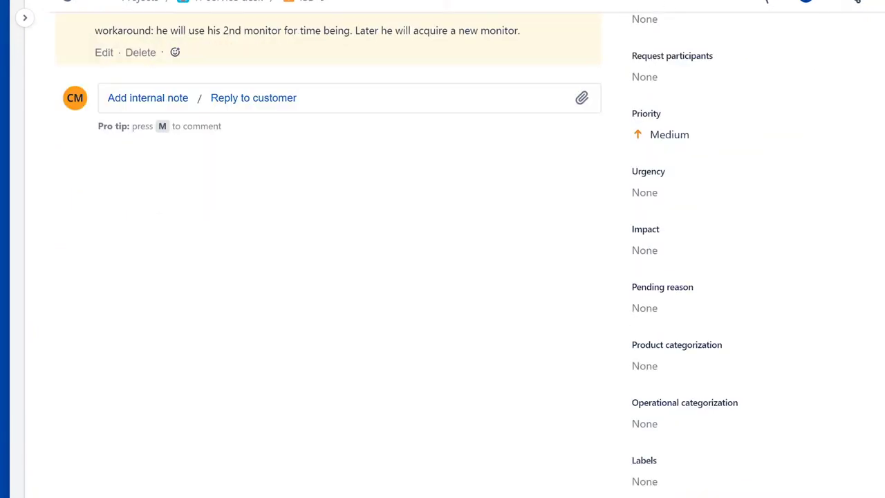
scroll(442, 248, "up", 5)
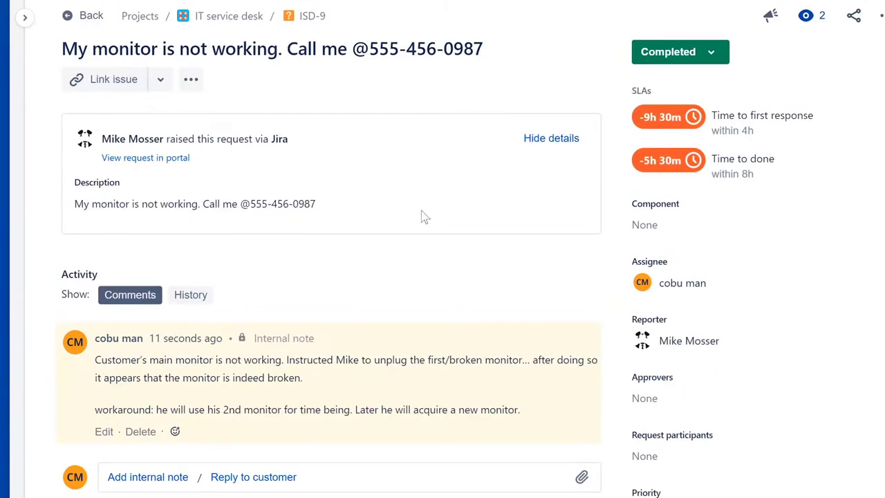
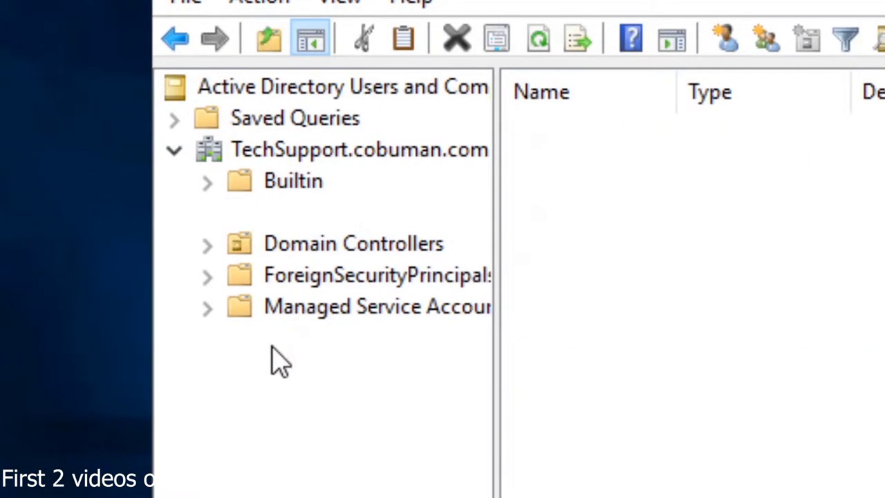
Step: Find the user by logon name in the Users container and open that account's Properties dialog
left_click(277, 340)
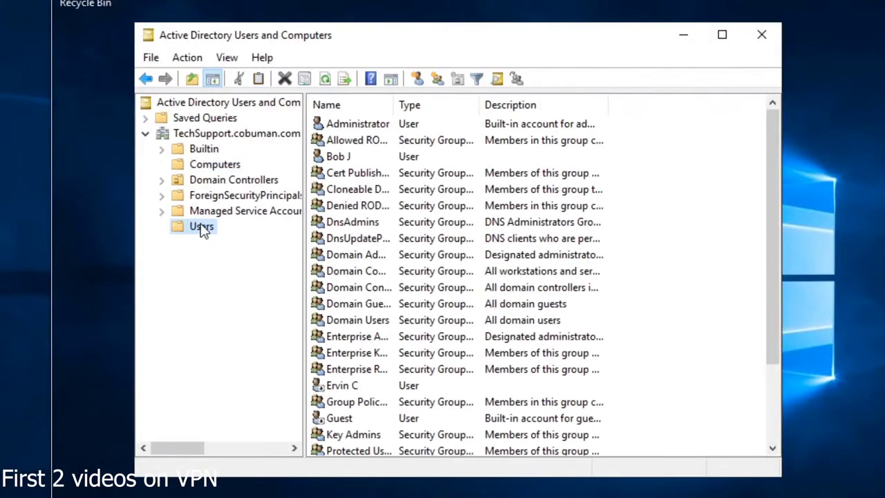
left_click_drag(771, 141, 763, 118)
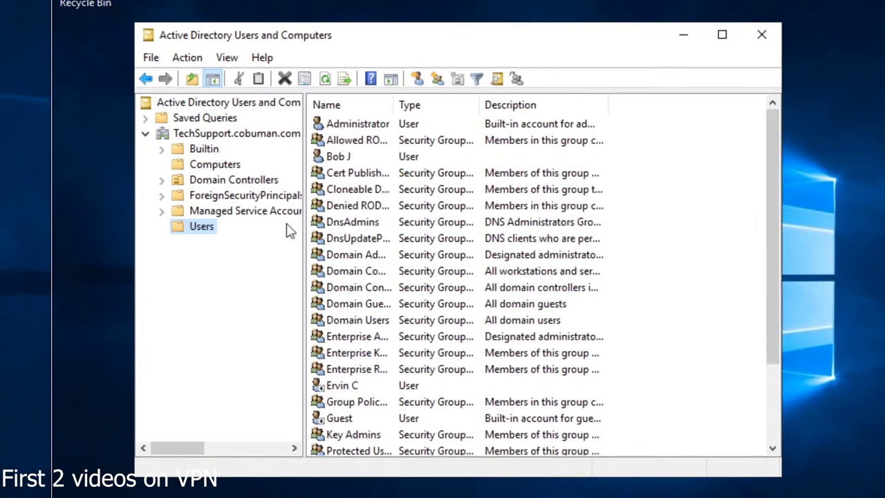
right_click(199, 231)
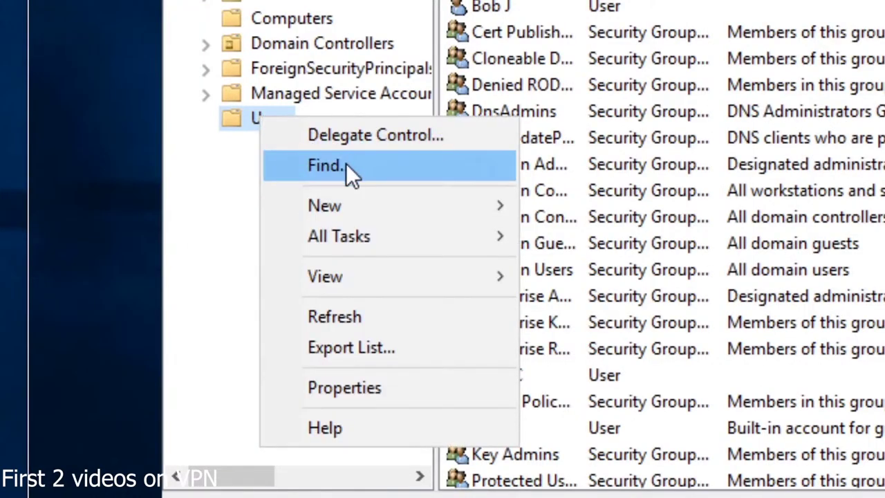
left_click(347, 166)
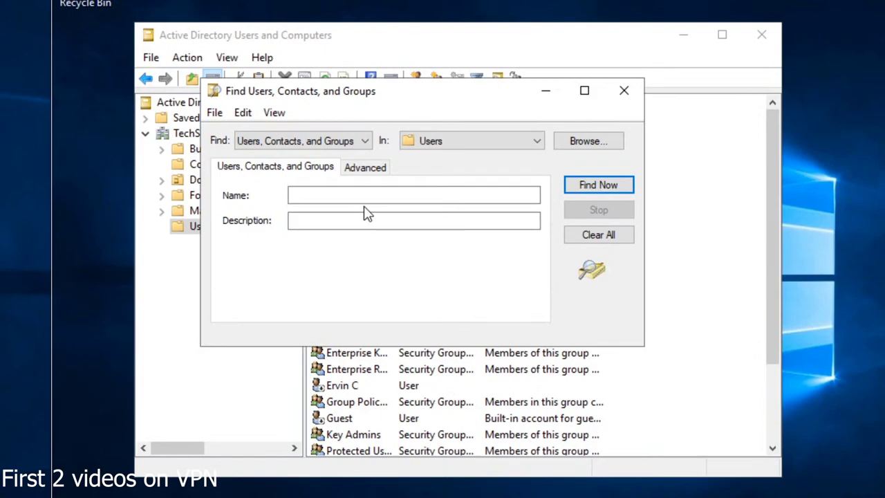
left_click(366, 196)
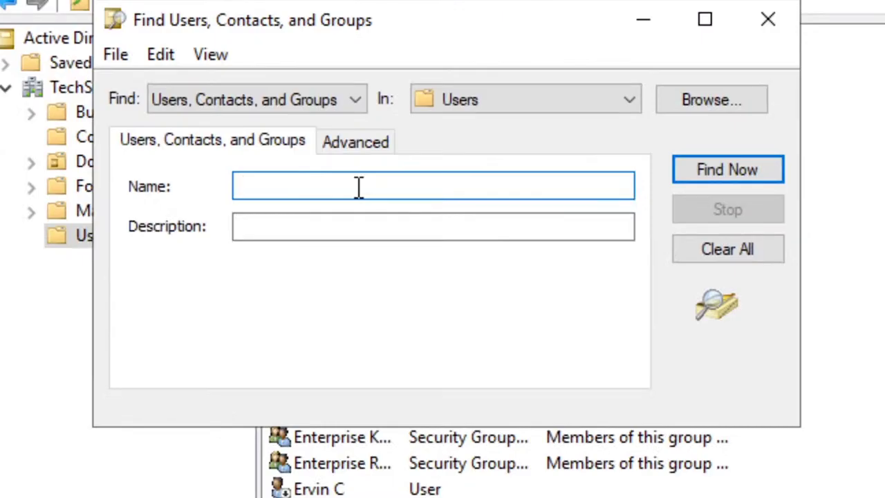
type("ervin_can")
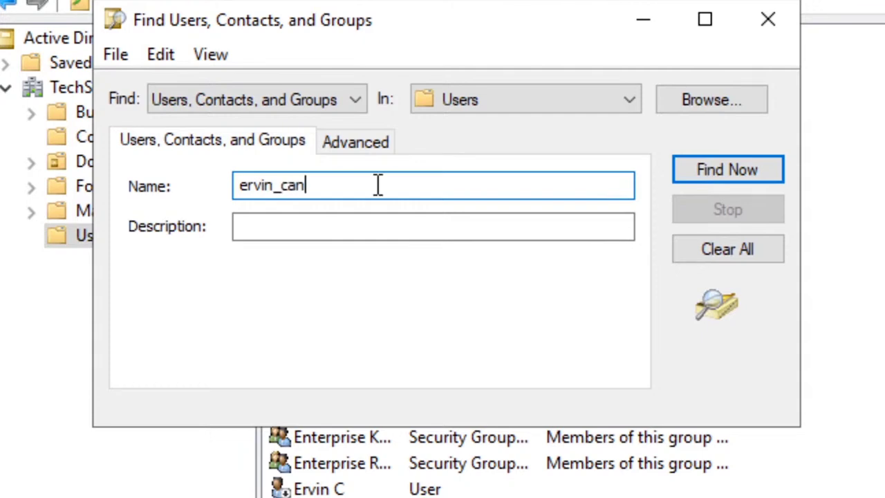
left_click(716, 182)
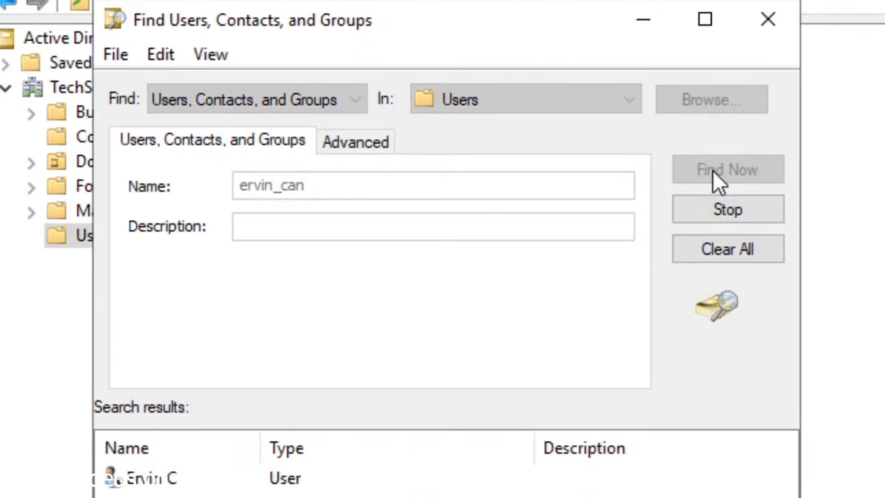
left_click(194, 487)
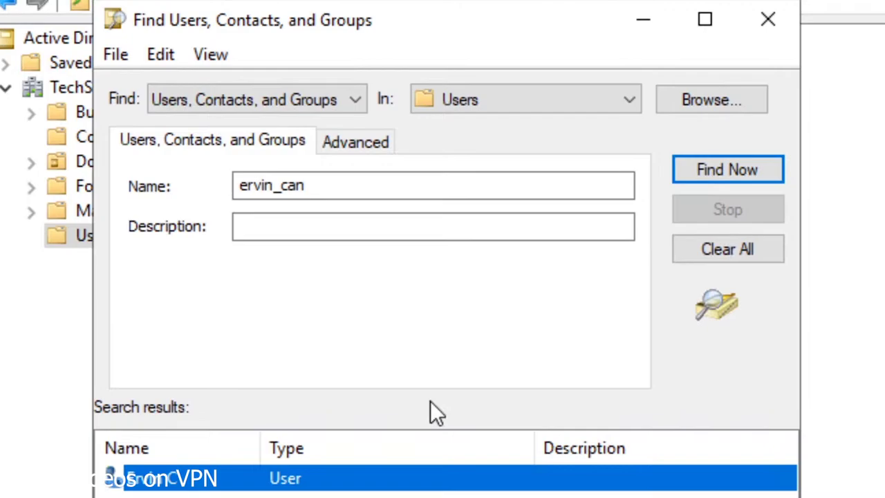
key("Return")
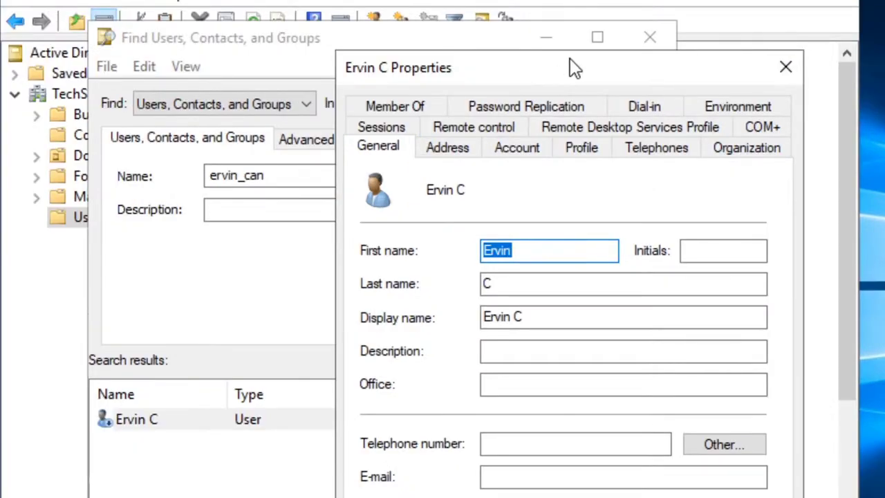
Step: Tick Unlock account on the Account tab, apply it, and close the Properties dialog
left_click_drag(570, 60, 489, 32)
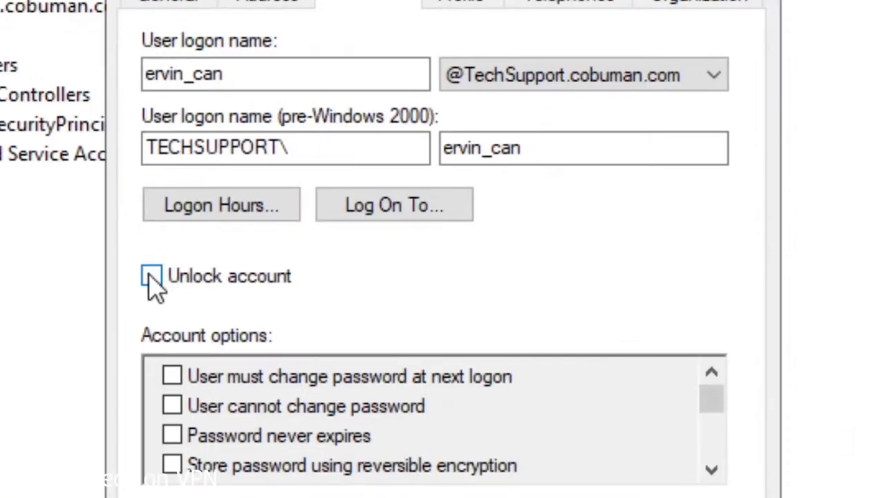
left_click(151, 275)
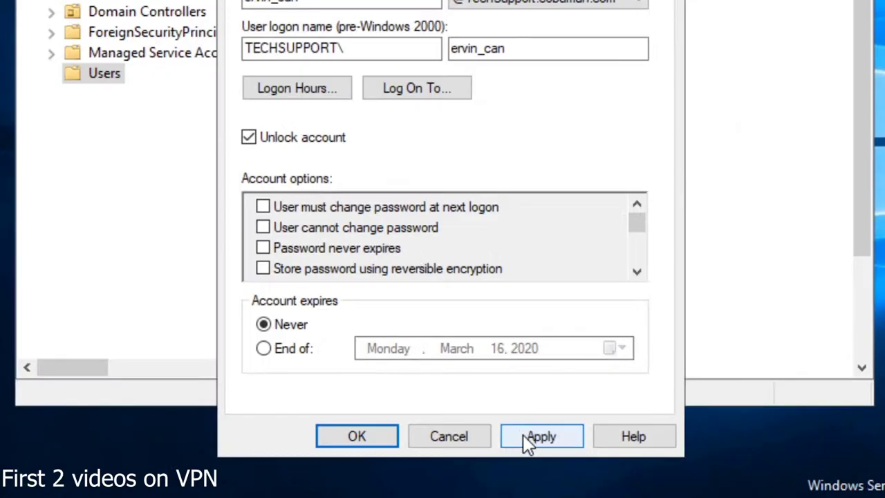
left_click(550, 497)
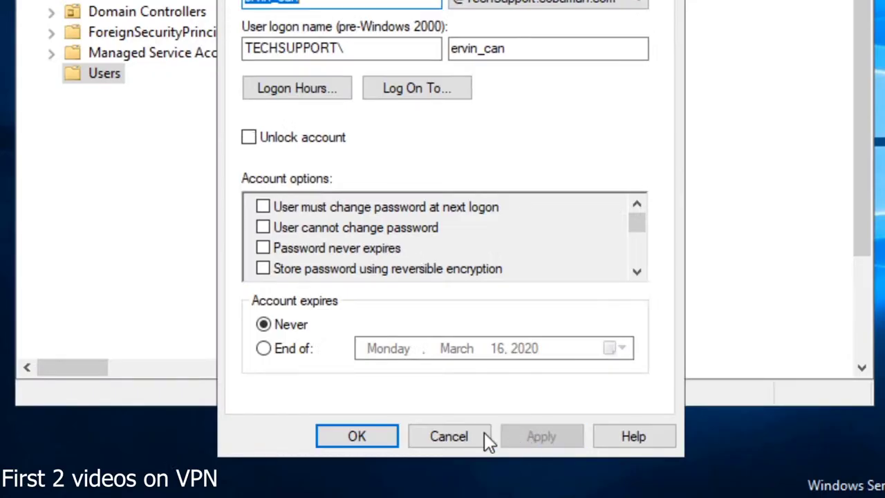
left_click(365, 436)
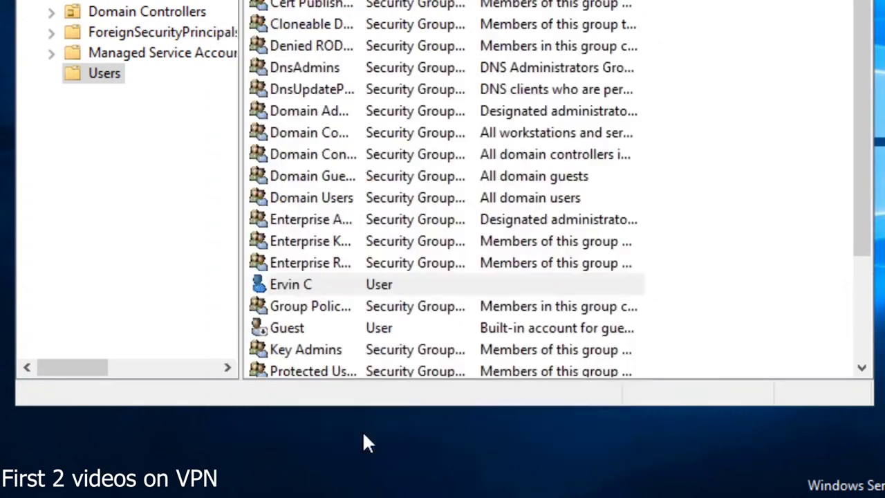
left_click(99, 72)
Step: Enable 'User must change password at next logon' on the user's Account tab and confirm
right_click(100, 73)
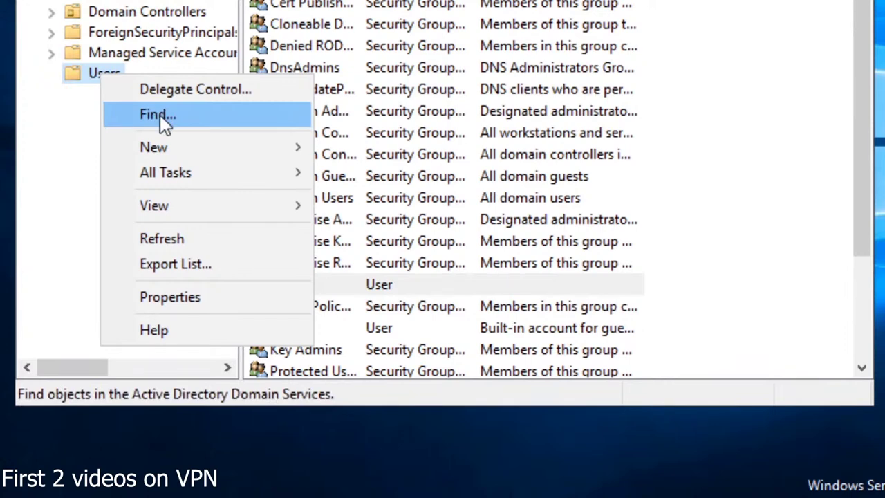
key("Escape")
double_click(298, 285)
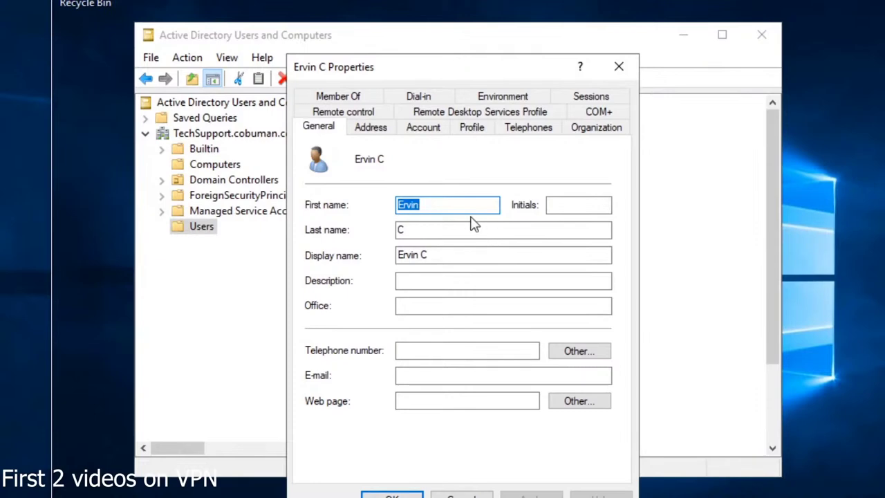
left_click(419, 130)
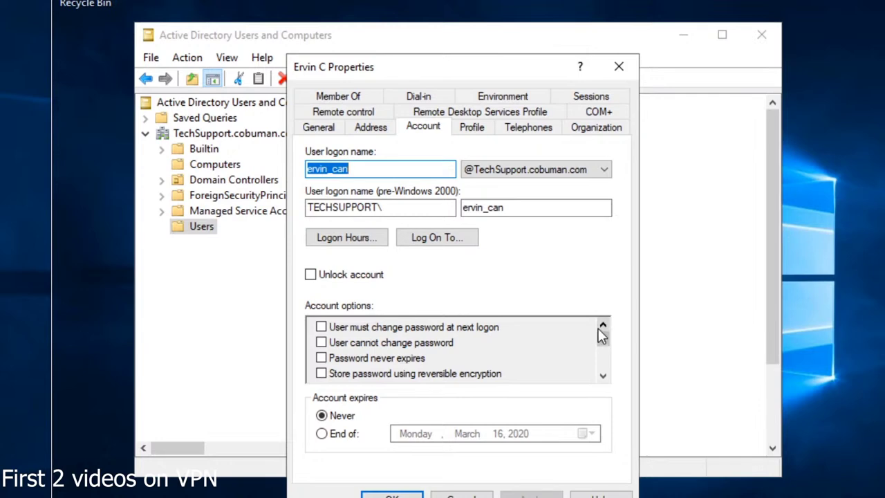
scroll(605, 349, "down", 1)
scroll(606, 352, "up", 1)
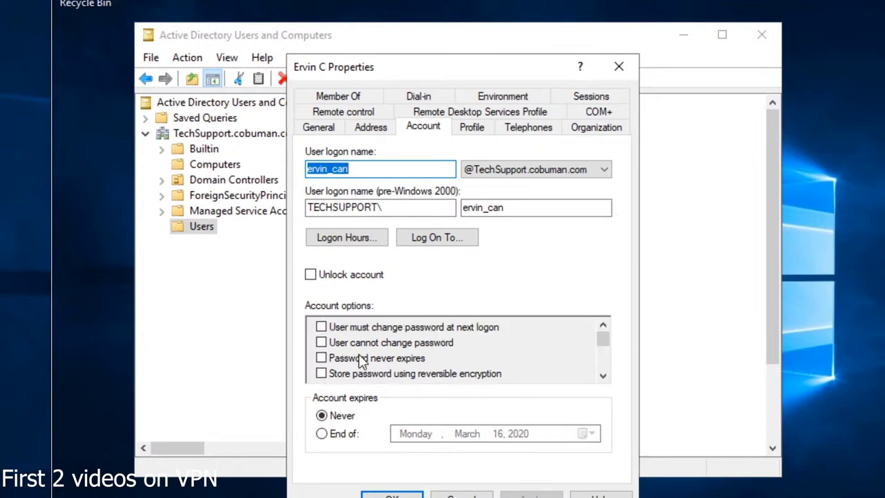
left_click(323, 329)
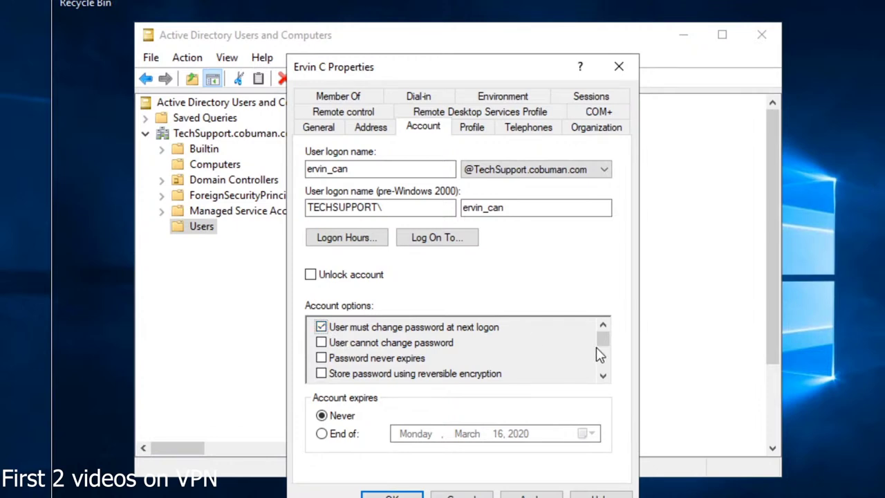
mouse_move(604, 342)
left_mouse_down()
mouse_move(599, 375)
mouse_move(604, 341)
left_mouse_up()
key("Return")
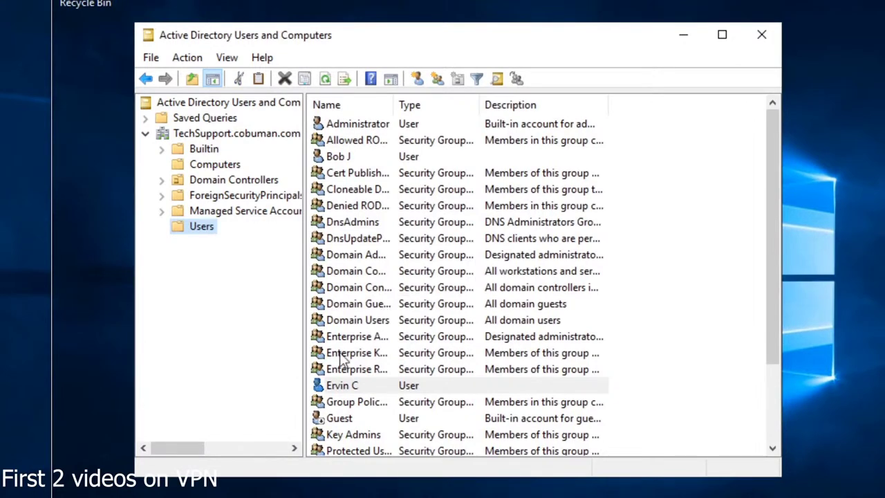
Step: Search the Users container for the start of the user's name and select the found account
left_click(334, 387)
right_click(333, 387)
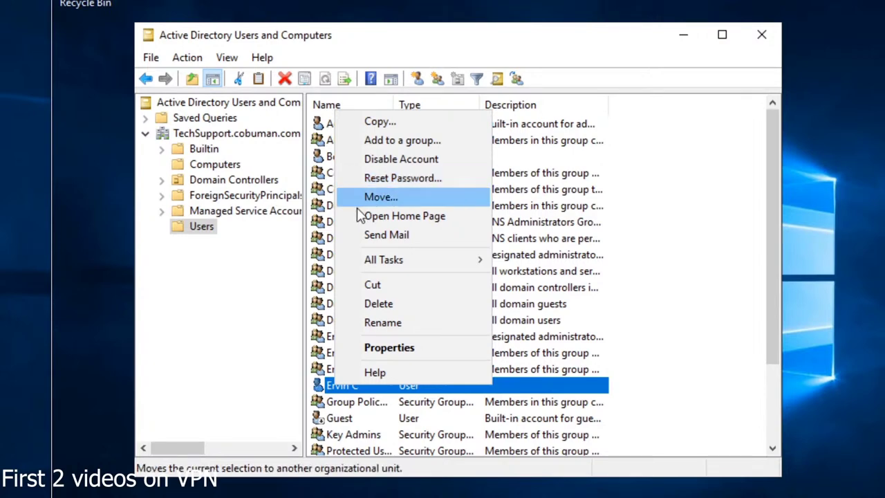
left_click(255, 319)
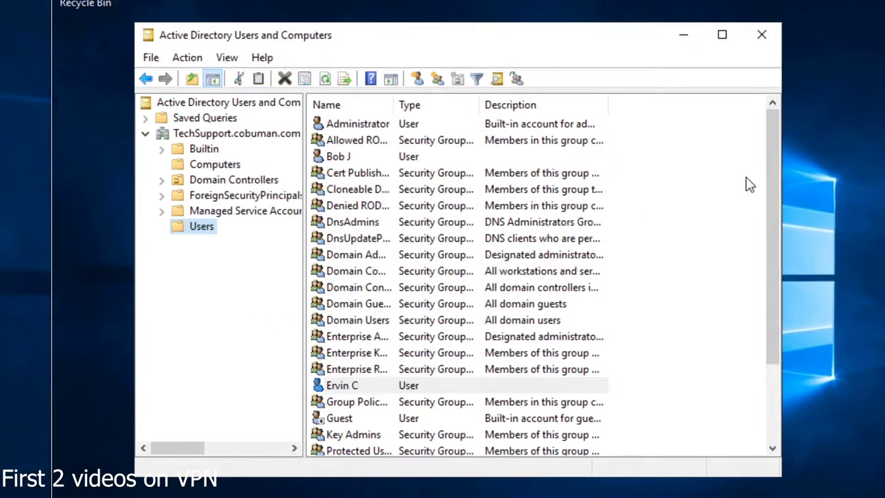
scroll(769, 198, "down", 1)
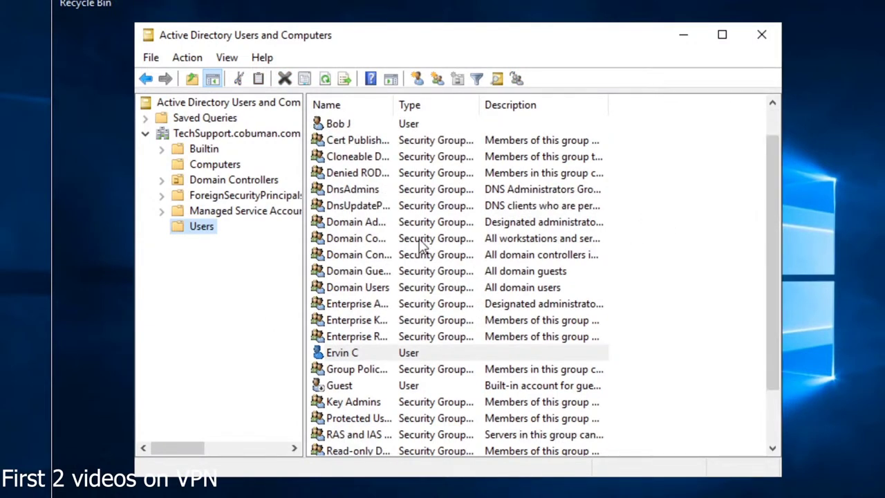
right_click(201, 230)
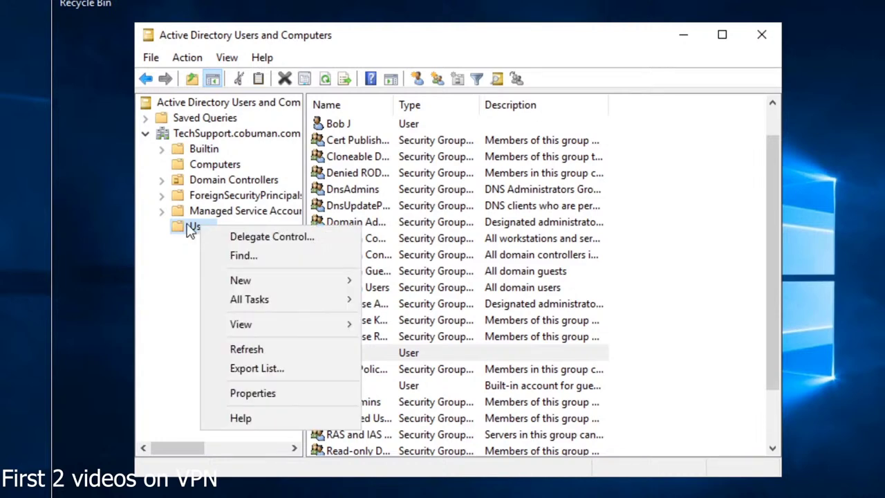
left_click(247, 255)
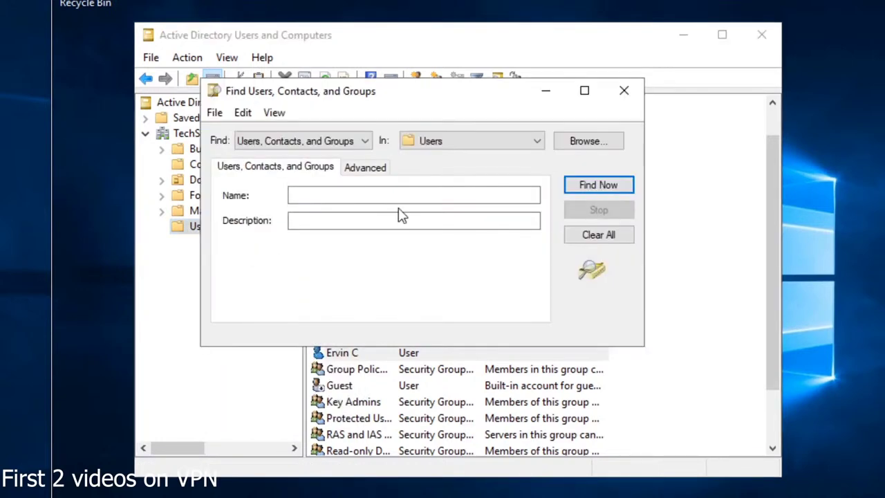
left_click(405, 198)
type("ervin_can")
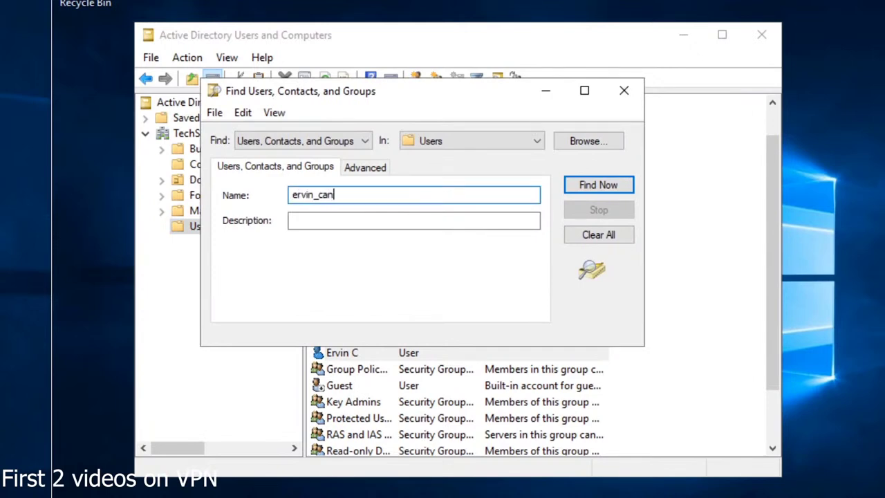
key("Return")
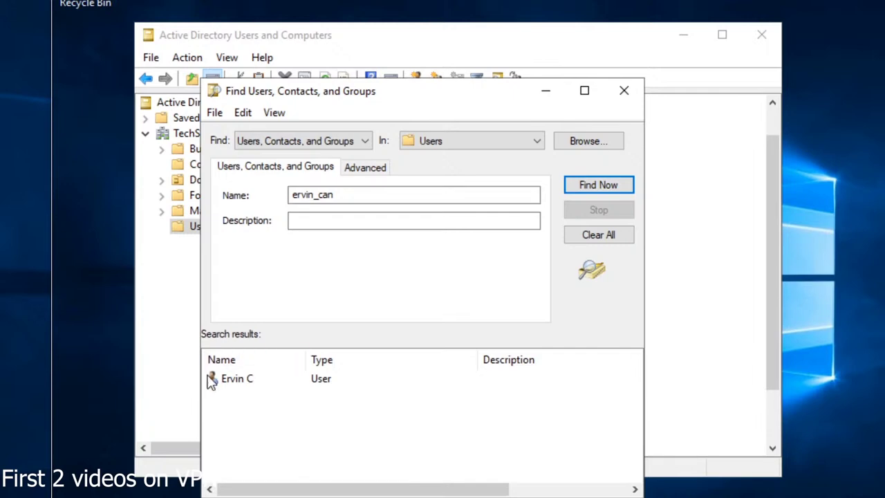
left_click(236, 389)
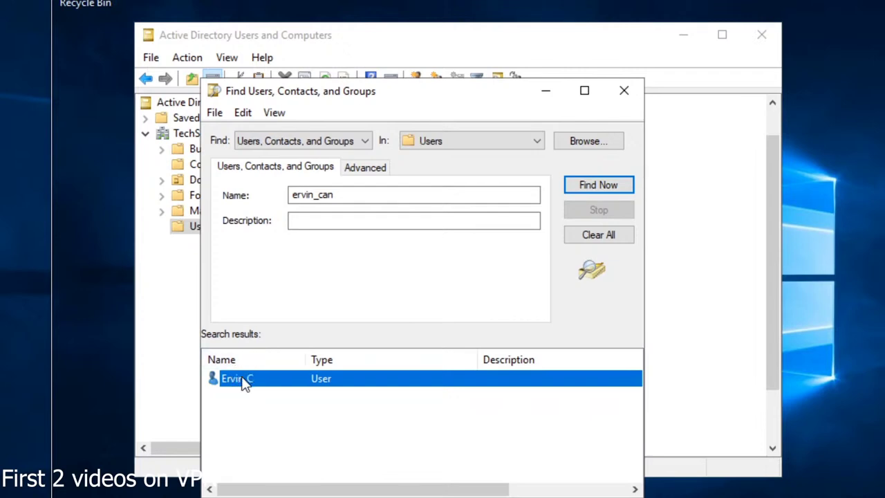
Step: Reset the user's password, entering and confirming a new one, with Unlock the user's account ticked
right_click(243, 385)
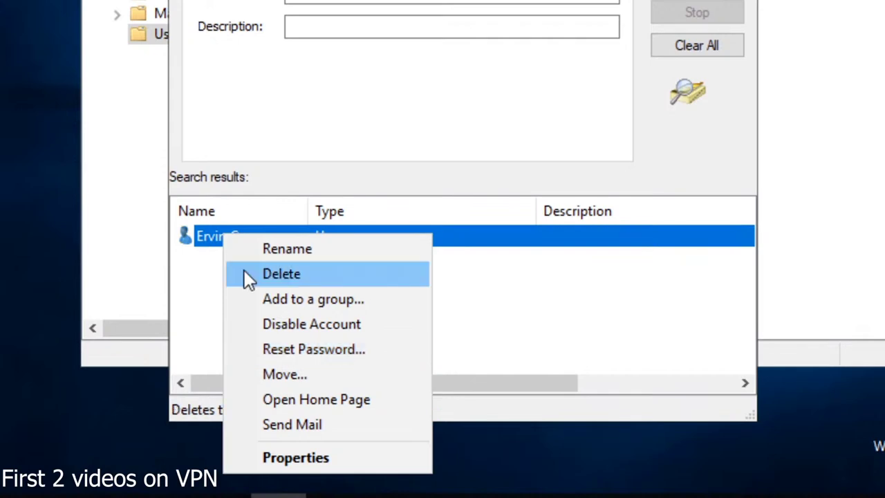
left_click(336, 352)
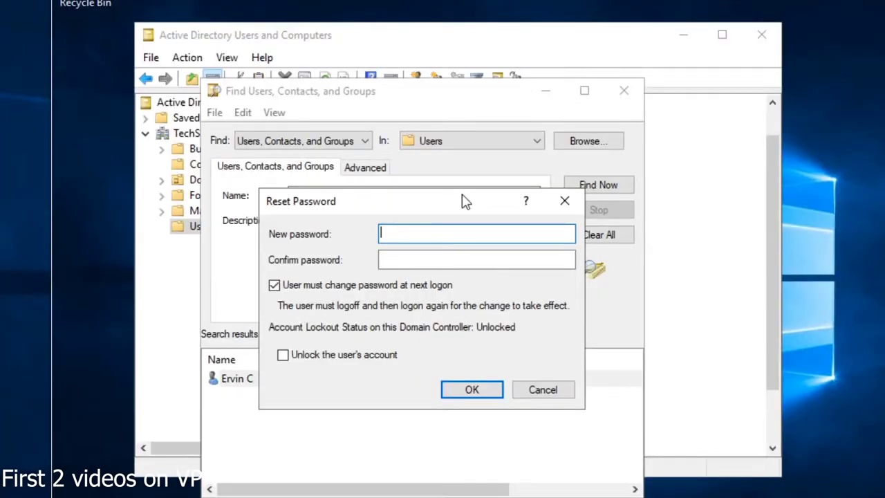
type("•••")
left_click(381, 260)
type("••••••")
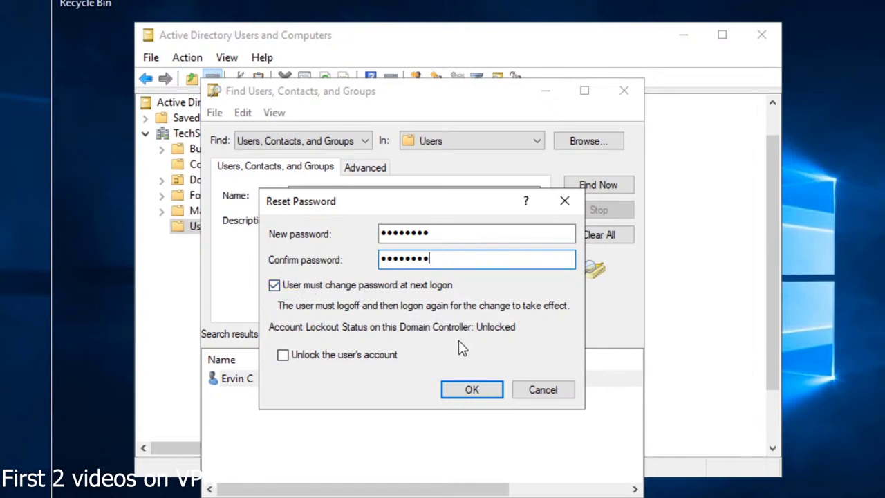
left_click(469, 389)
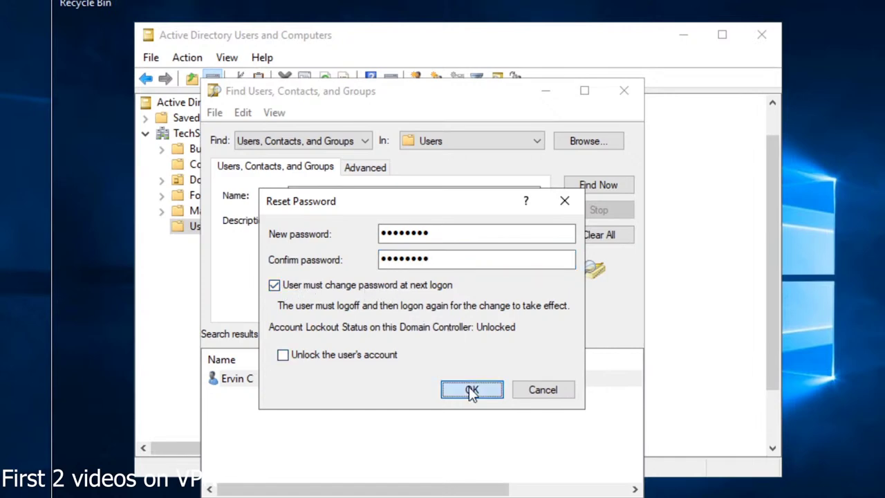
left_click(287, 358)
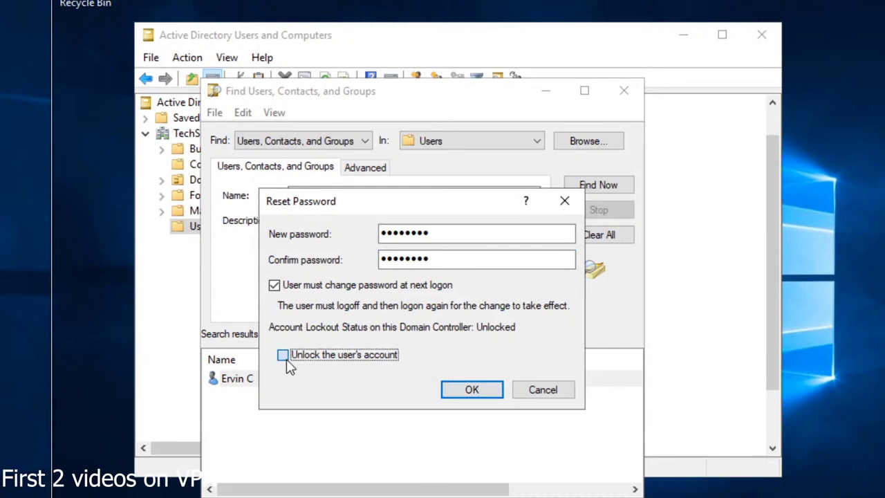
left_click(470, 390)
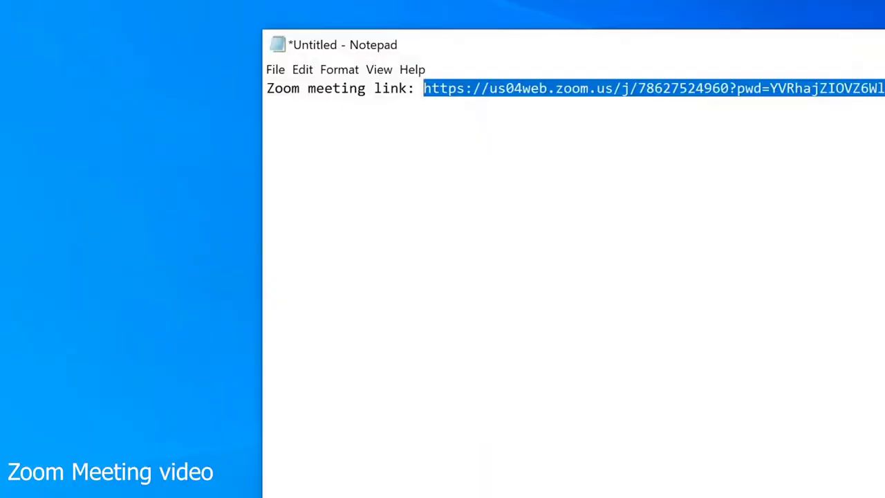
Step: Copy the Zoom meeting link from Notepad
right_click(531, 87)
left_click(553, 142)
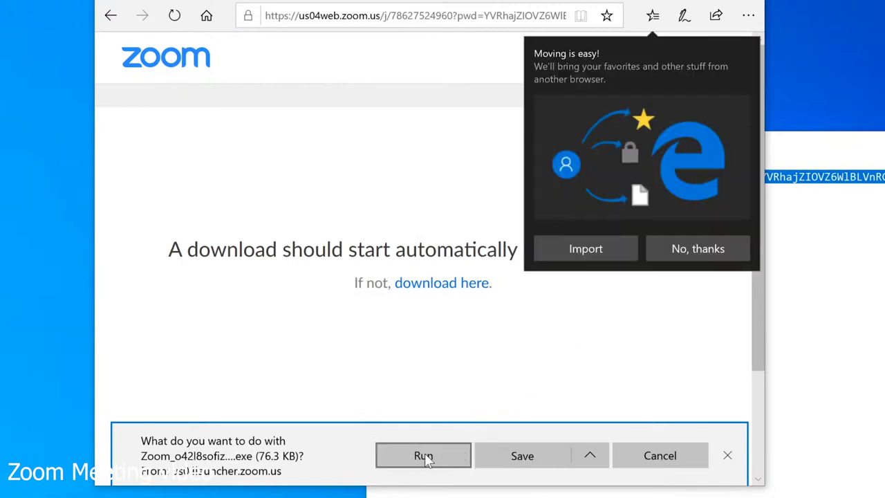
Step: Run the downloaded Zoom launcher, allow it at the UAC prompt, and let the installer finish
left_click(439, 461)
left_click(302, 411)
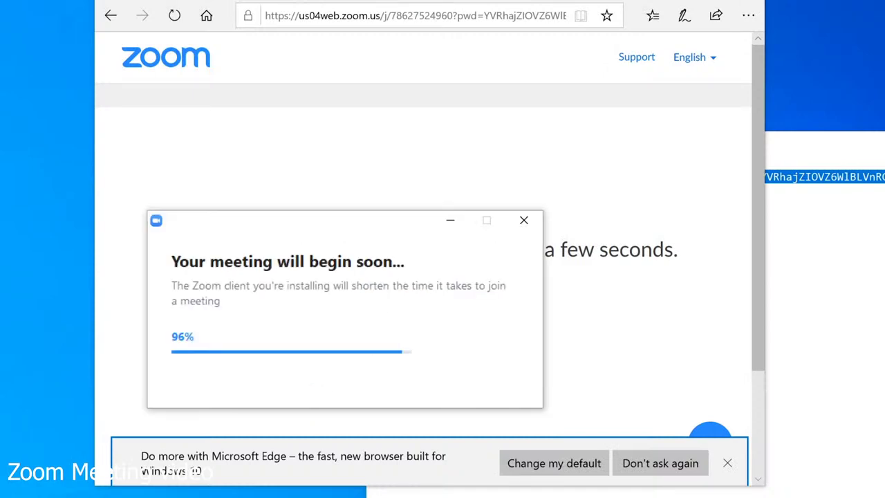
left_click_drag(346, 228, 164, 178)
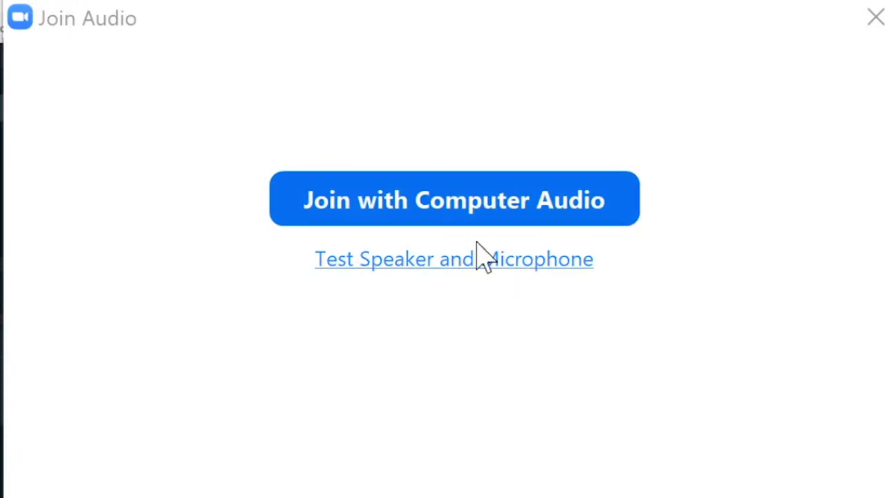
Step: Connect meeting audio using Join with Computer Audio
left_click(538, 202)
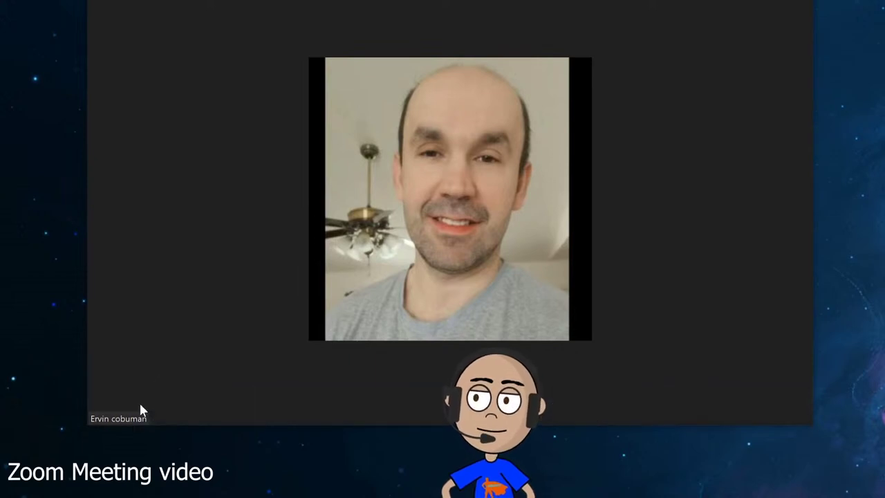
Step: Open the microphone and speaker list from the caret beside Mute
mouse_move(113, 401)
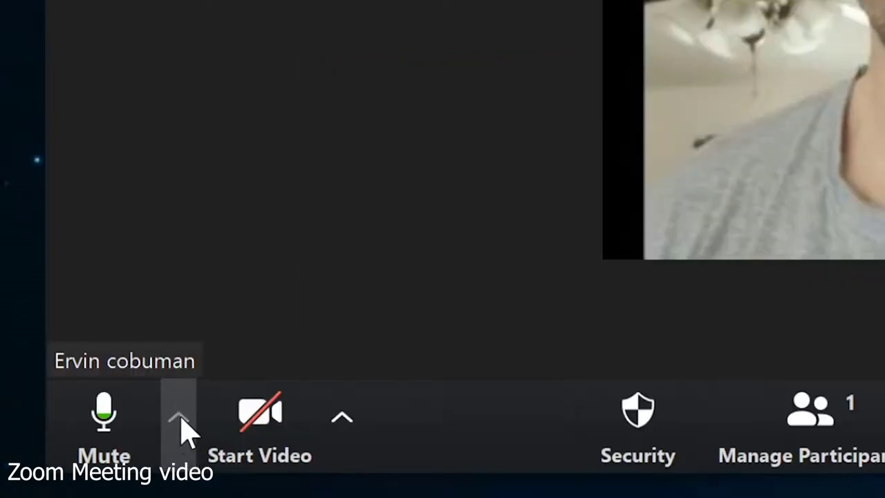
left_click(180, 419)
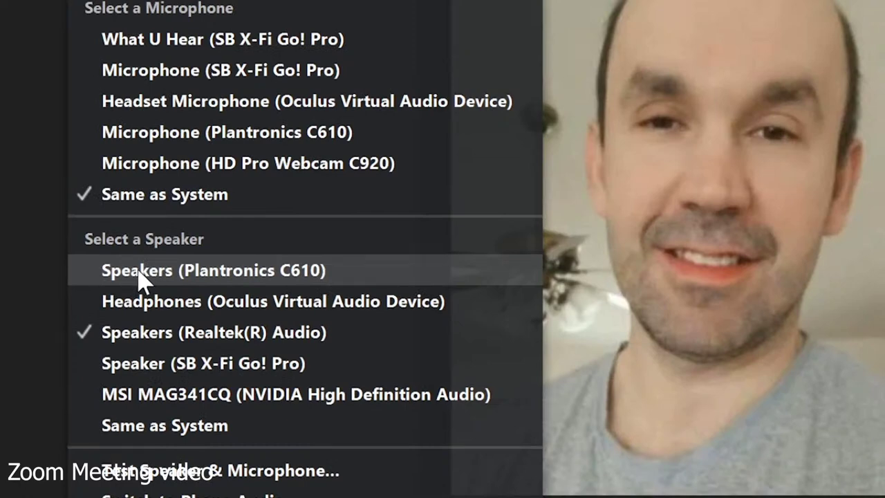
Step: Switch from the Plantronics C610 devices to Realtek(R) Audio speakers and HD Pro Webcam C920 microphone
left_click(142, 273)
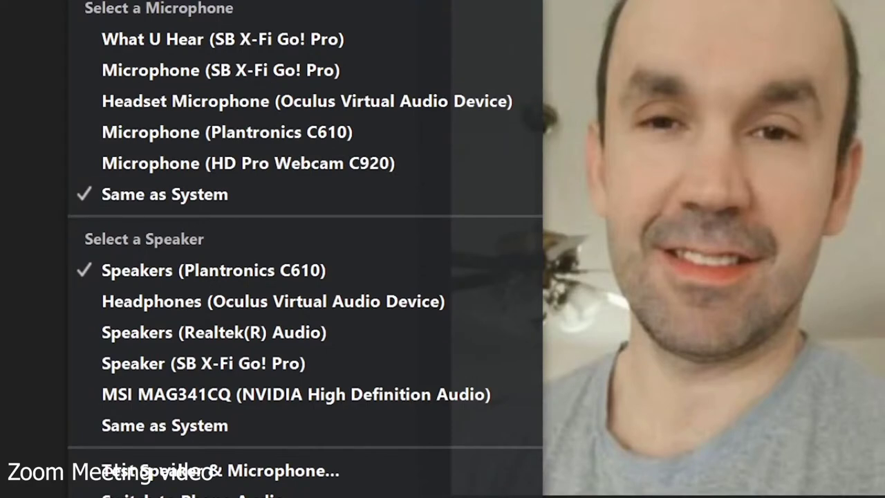
left_click(335, 135)
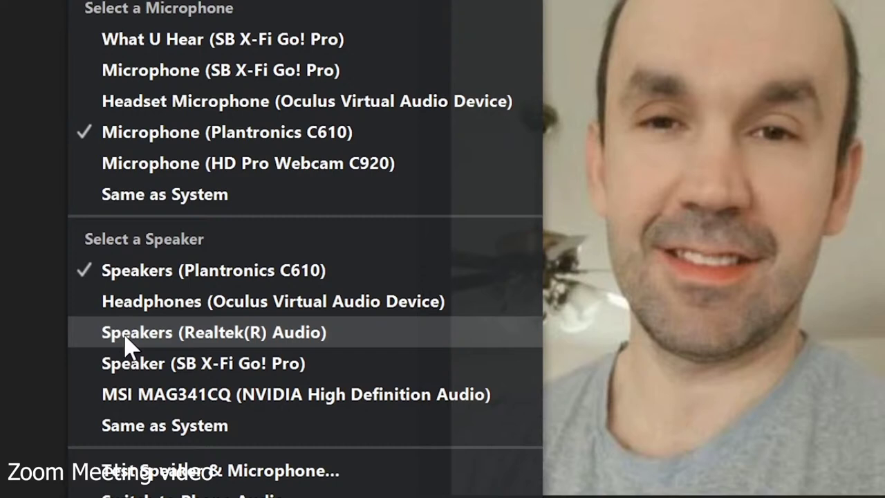
left_click(186, 339)
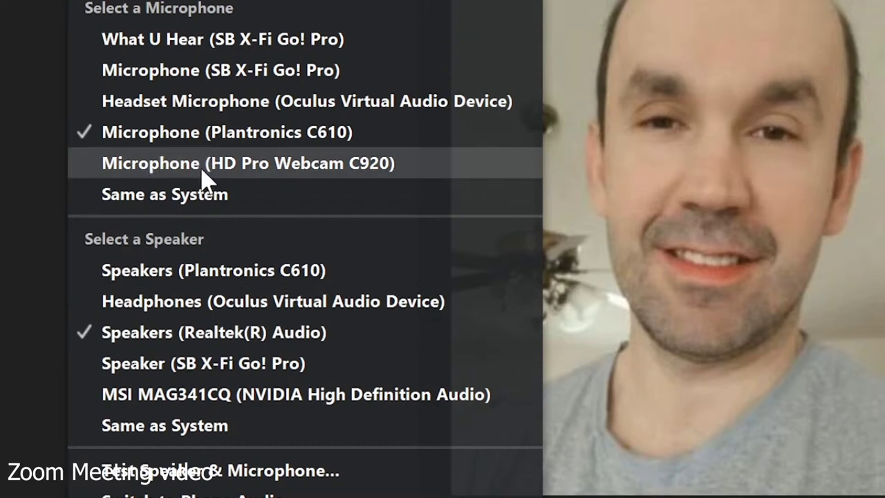
left_click(319, 177)
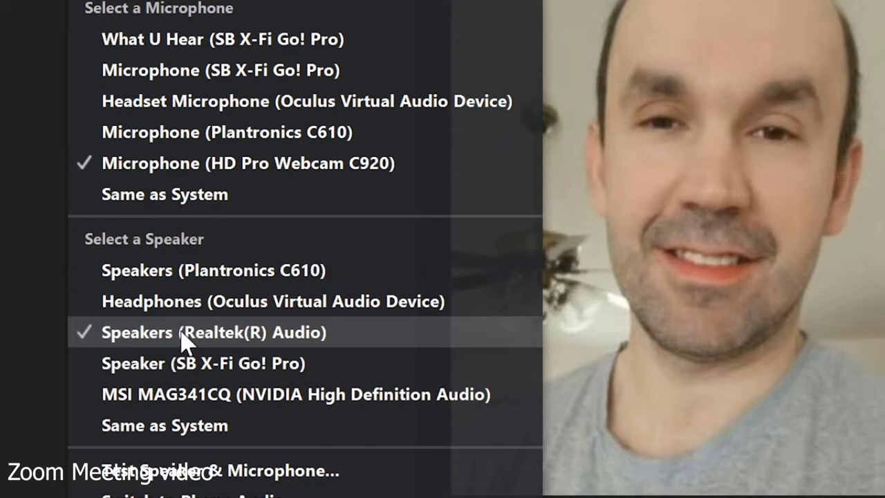
Step: Set both the speaker and the microphone to Plantronics C610 in the audio device list
left_click(200, 269)
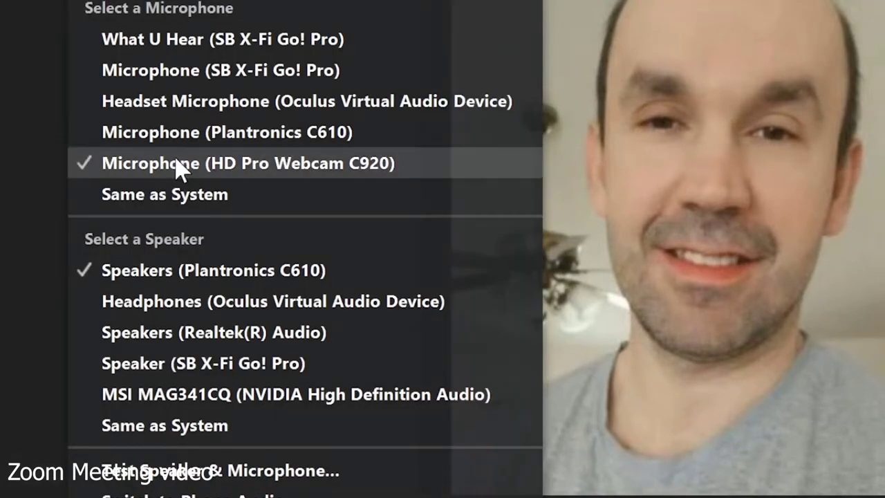
left_click(175, 140)
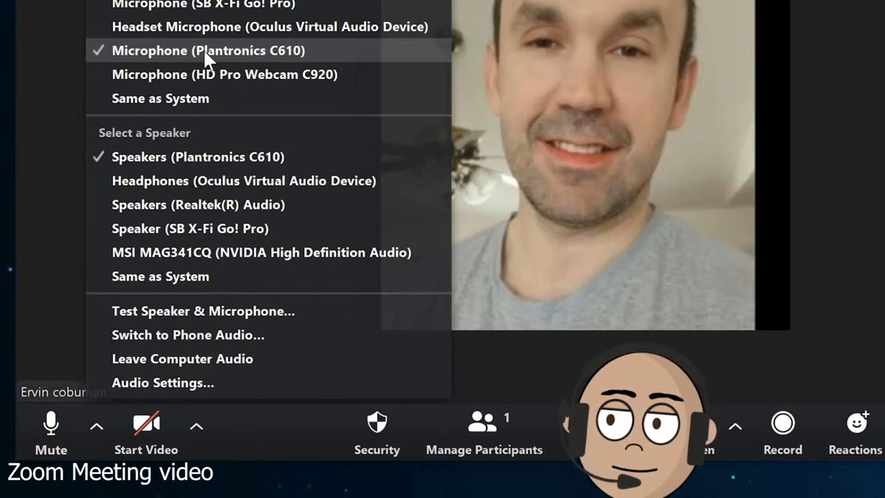
left_click(88, 446)
left_click(88, 446)
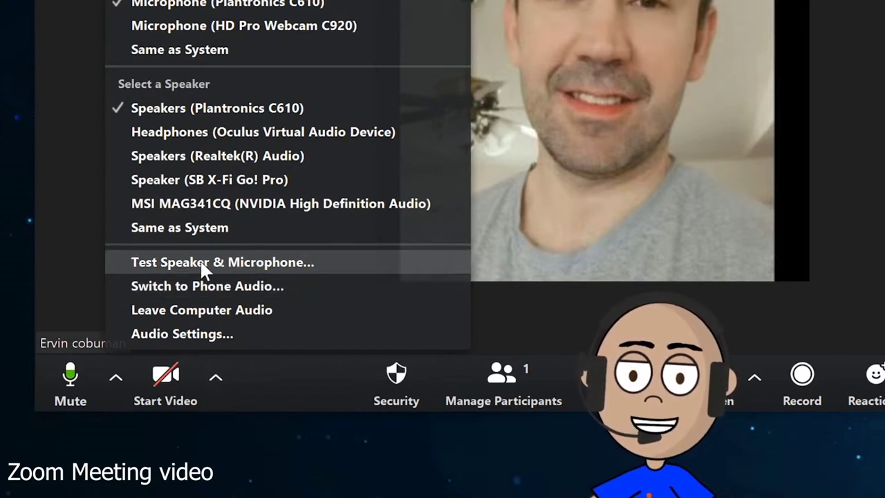
left_click(287, 262)
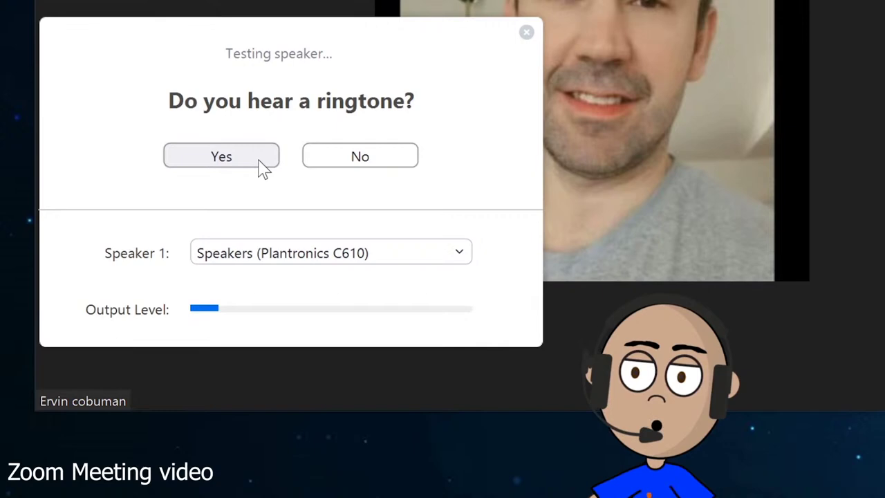
left_click(526, 33)
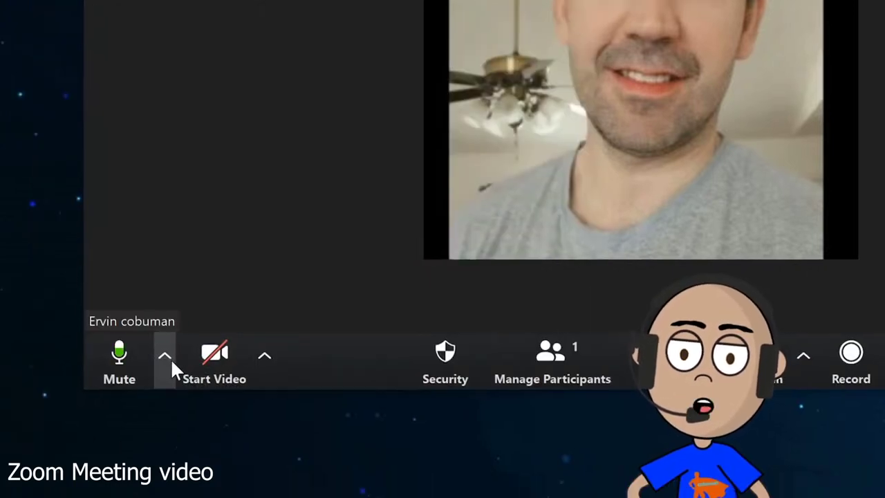
left_click(116, 378)
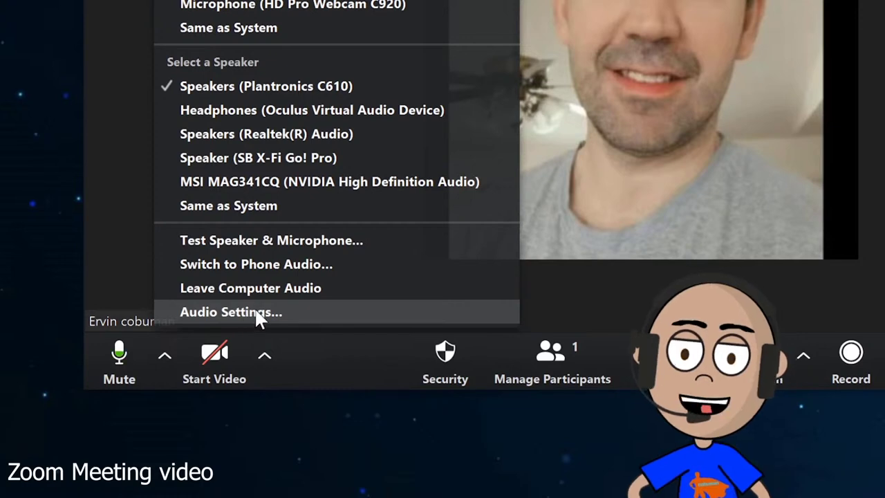
left_click(231, 312)
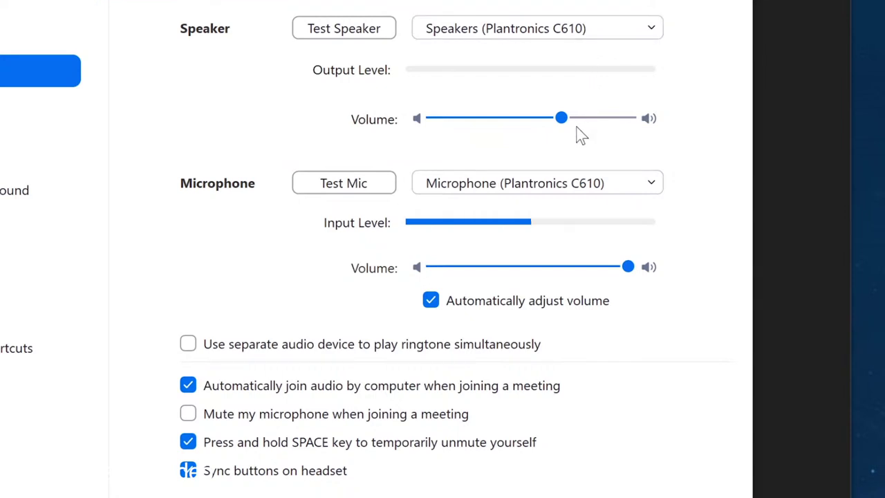
left_click_drag(565, 121, 577, 123)
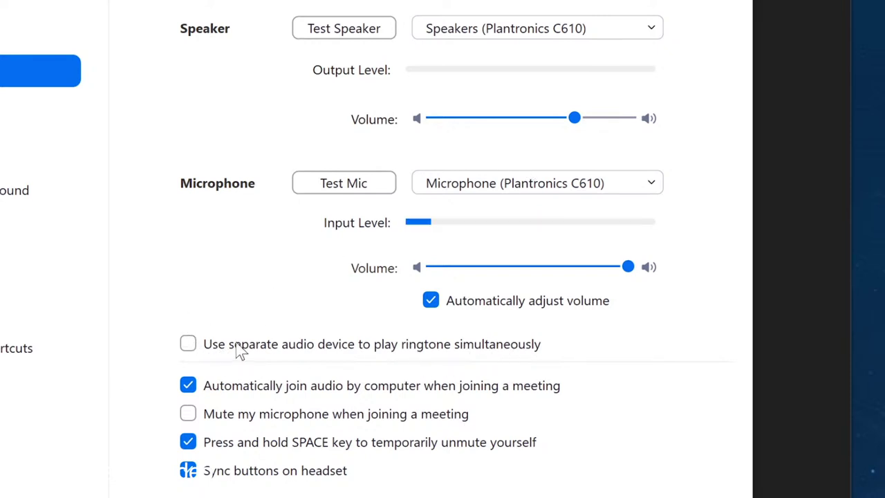
left_click(188, 345)
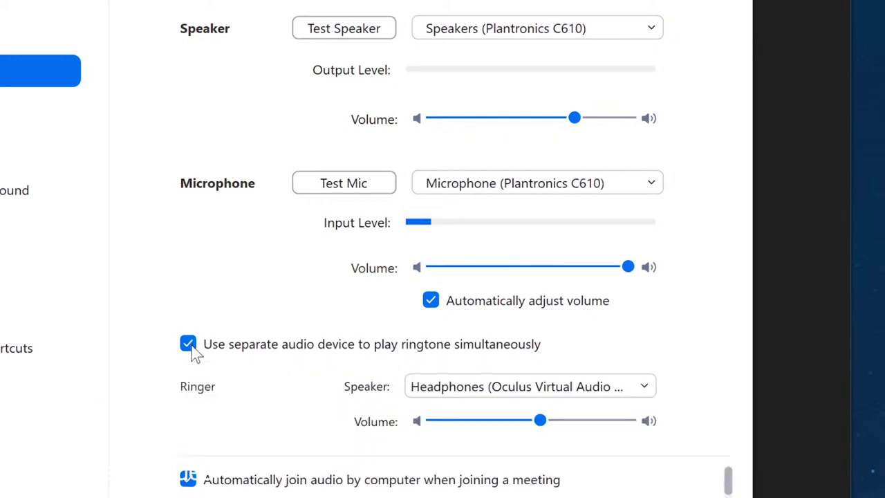
left_click(537, 387)
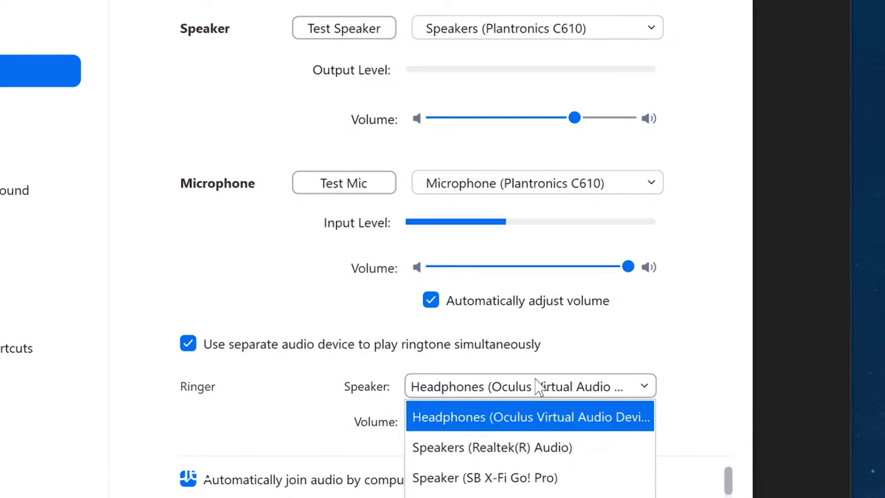
left_click(571, 456)
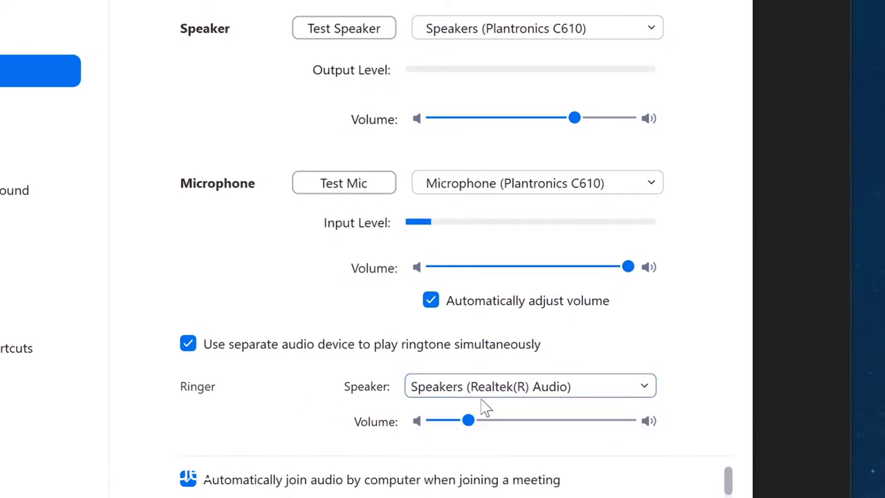
left_click_drag(470, 421, 478, 421)
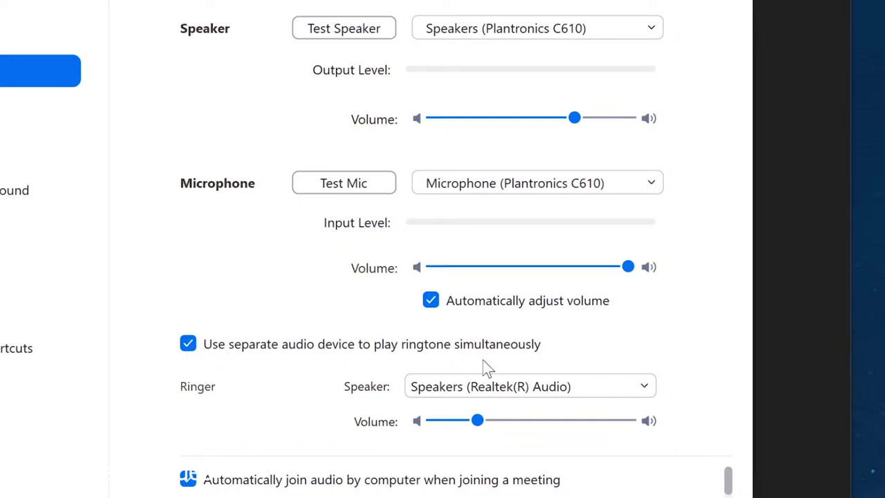
left_click(188, 345)
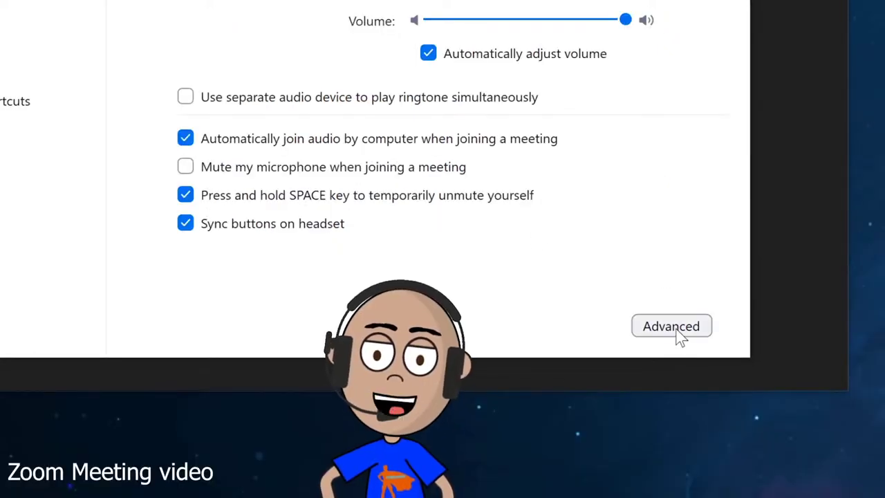
Step: Review the Advanced audio options, with noise suppression and echo cancellation on Auto, then go back
left_click(671, 327)
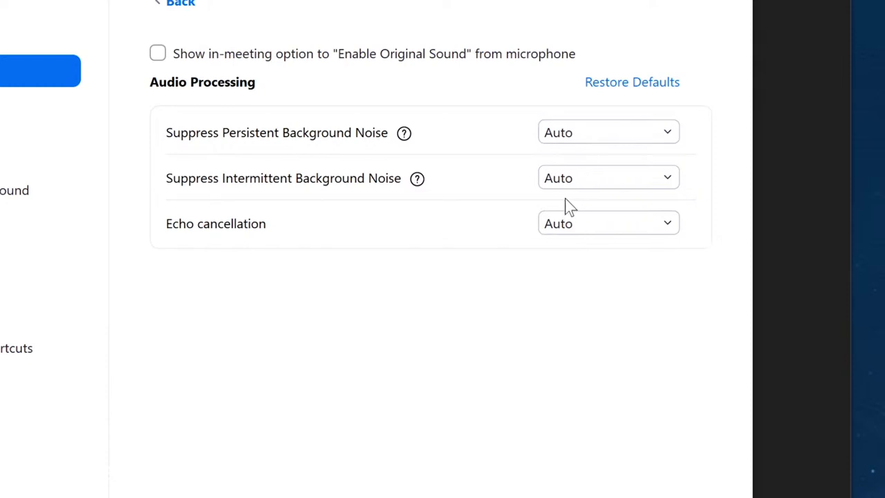
left_click(173, 4)
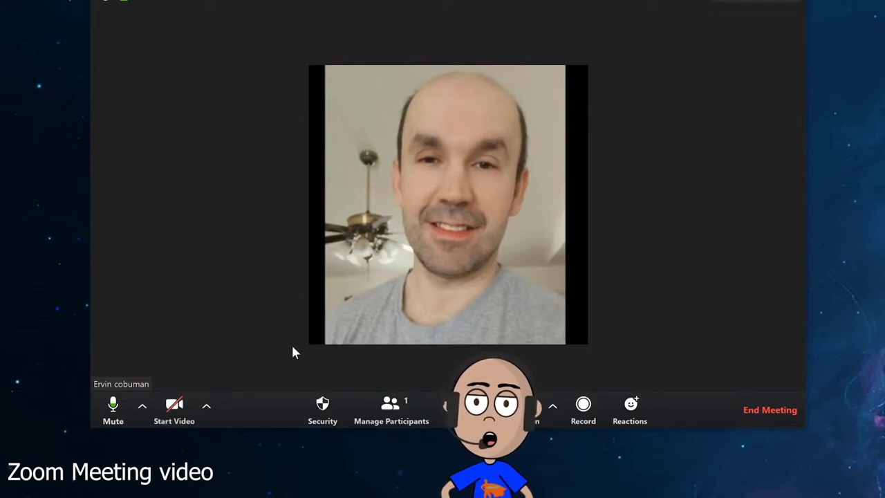
left_click(173, 413)
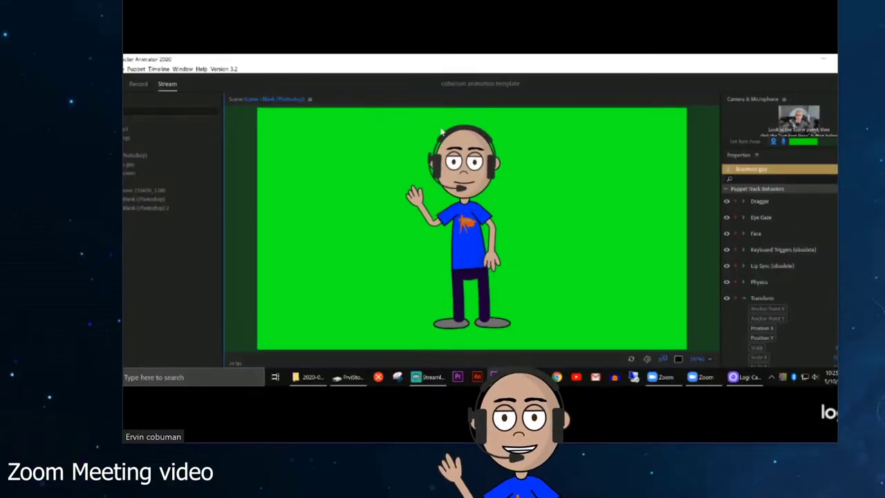
mouse_move(447, 92)
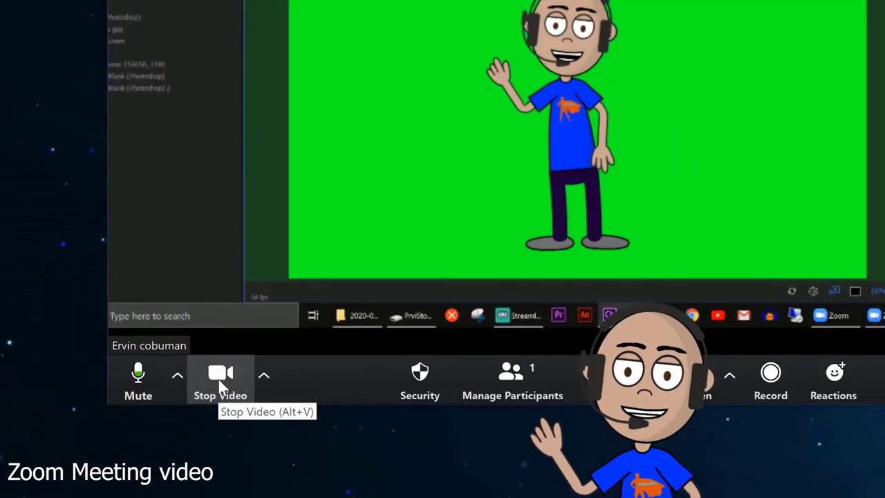
left_click(222, 382)
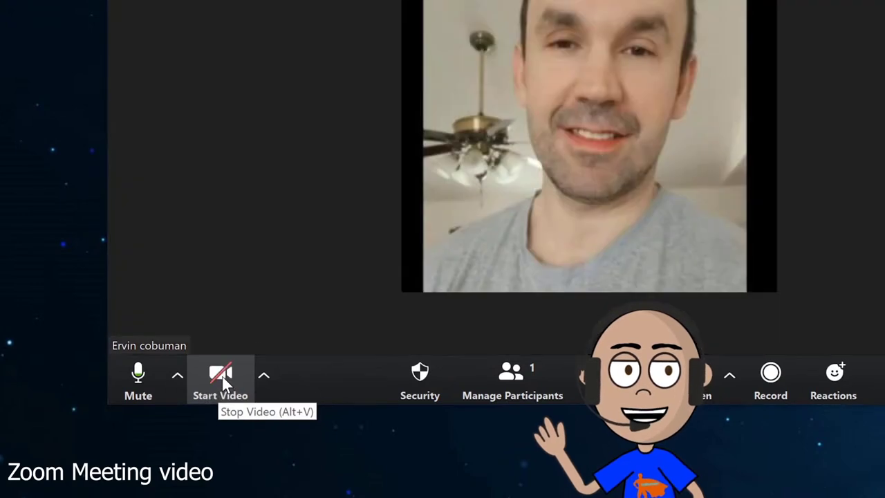
left_click(264, 376)
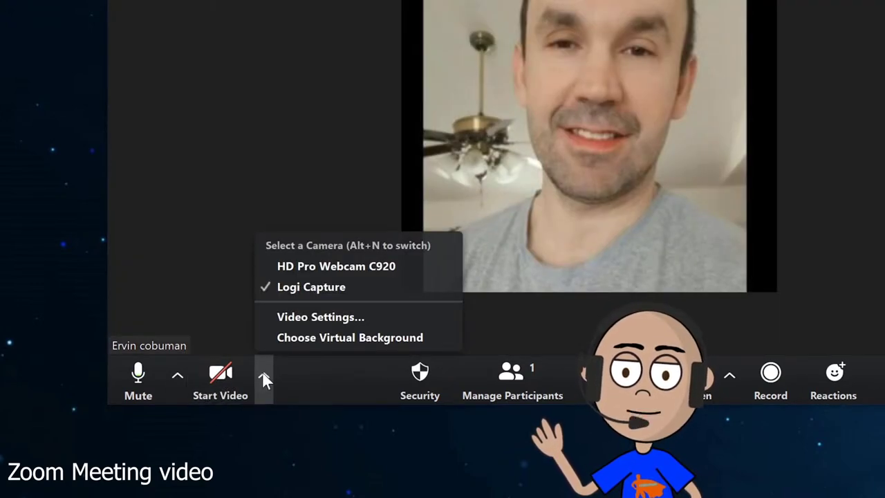
left_click(315, 267)
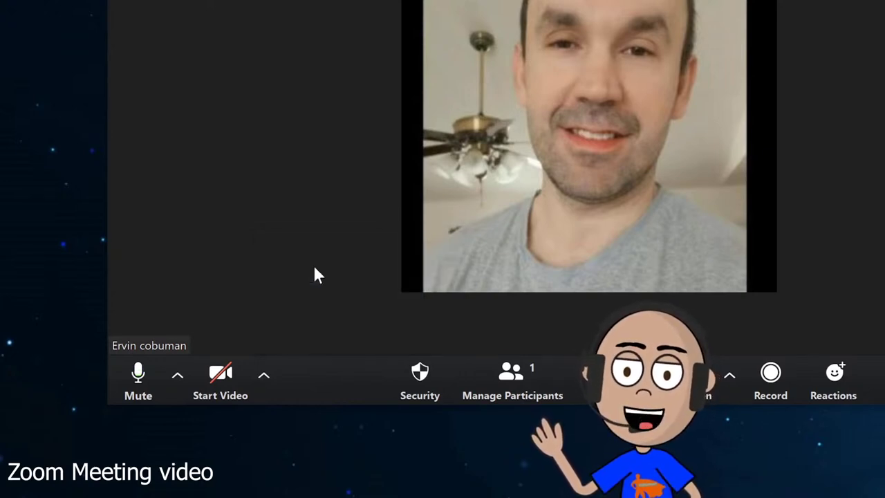
left_click(263, 374)
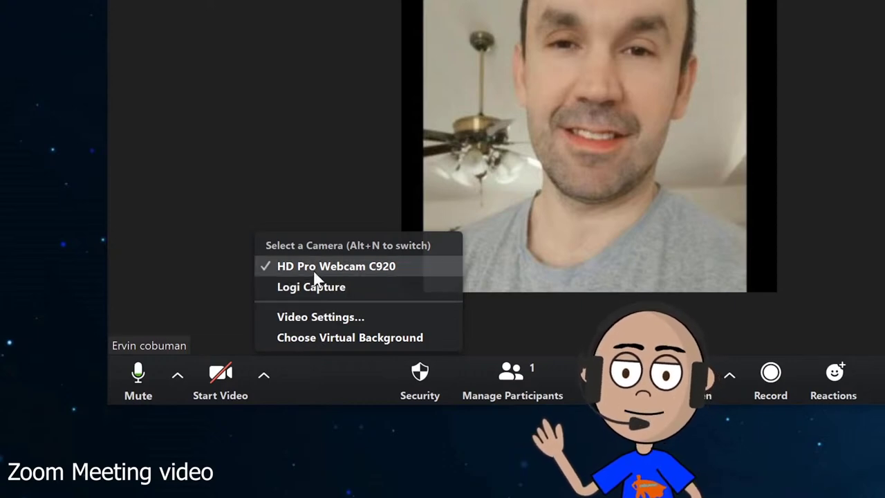
left_click(362, 269)
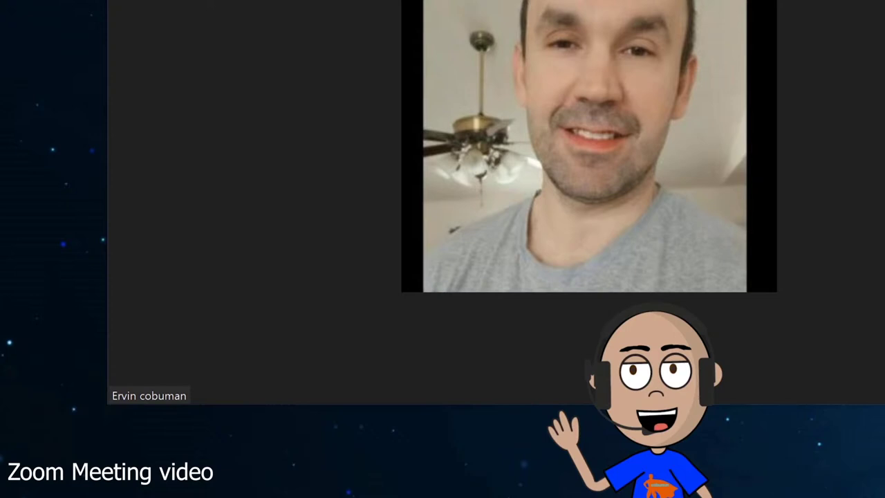
mouse_move(610, 88)
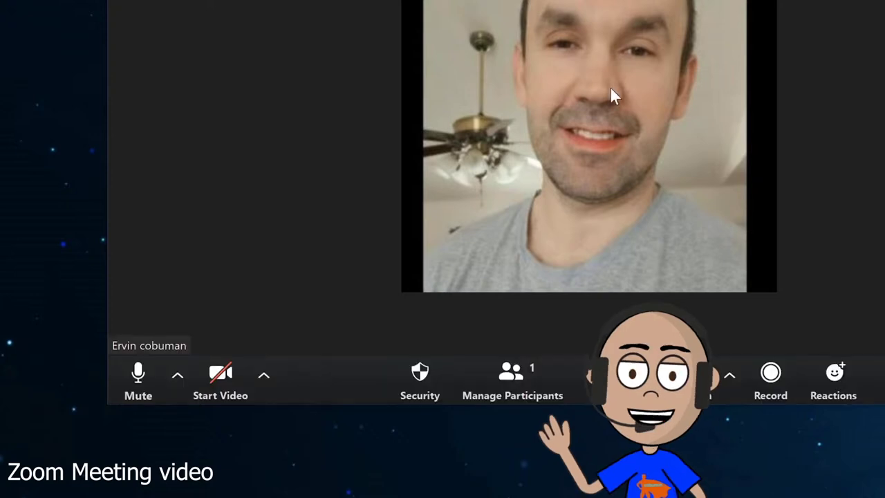
left_click(262, 391)
left_click(322, 286)
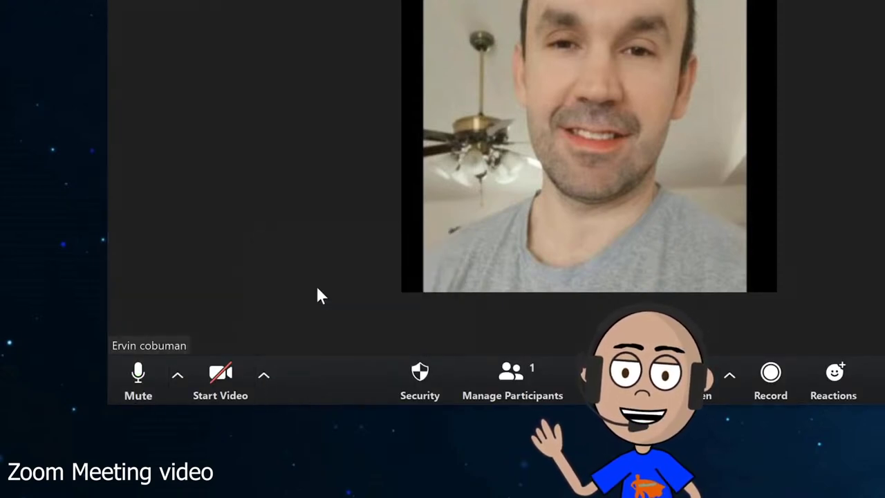
Step: Toggle the video on and off, then bring up Video Settings from the camera menu
left_click(212, 379)
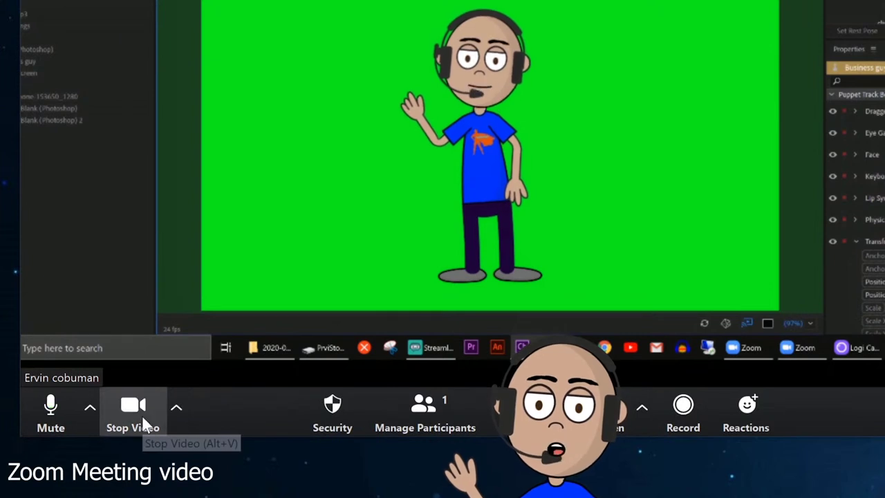
left_click(142, 415)
left_click(176, 409)
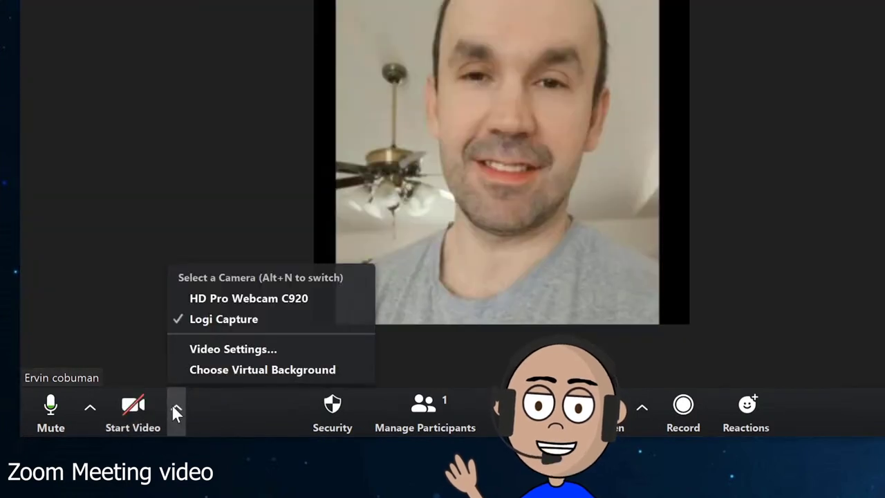
left_click(236, 349)
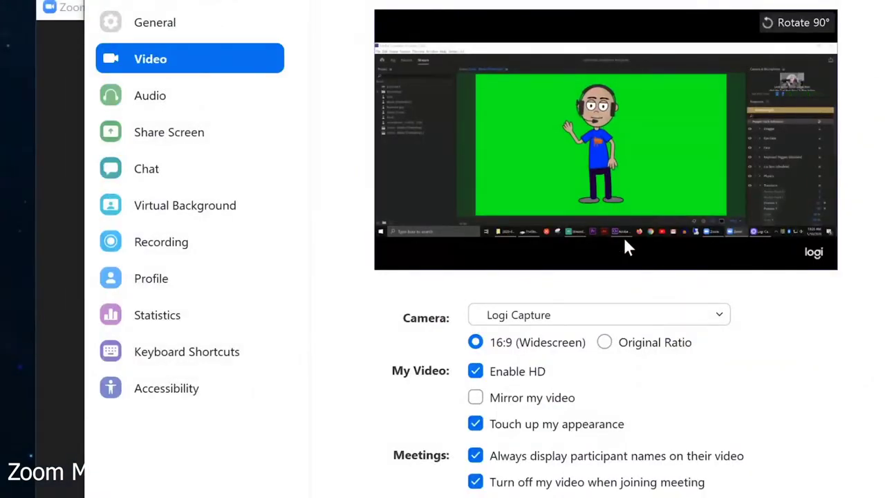
Step: Keep Logi Capture selected as the camera and scroll through the video options
scroll(602, 387, "down", 1)
scroll(602, 387, "up", 1)
left_click(712, 317)
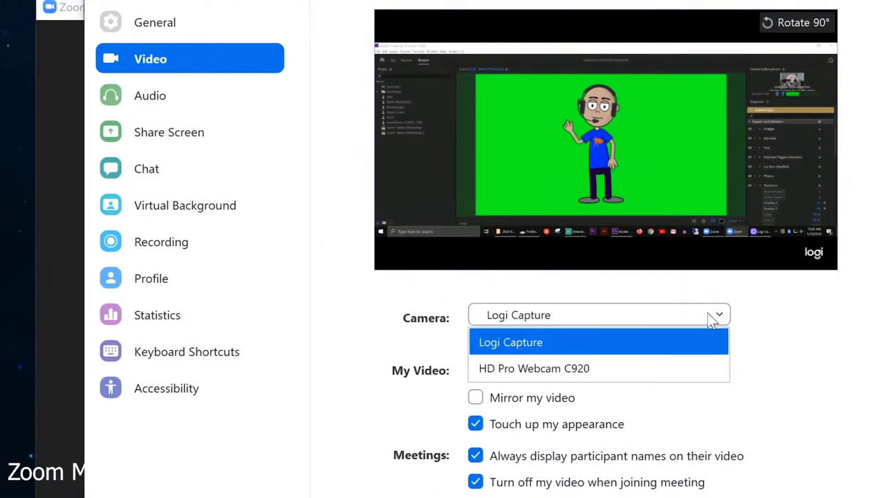
left_click(707, 313)
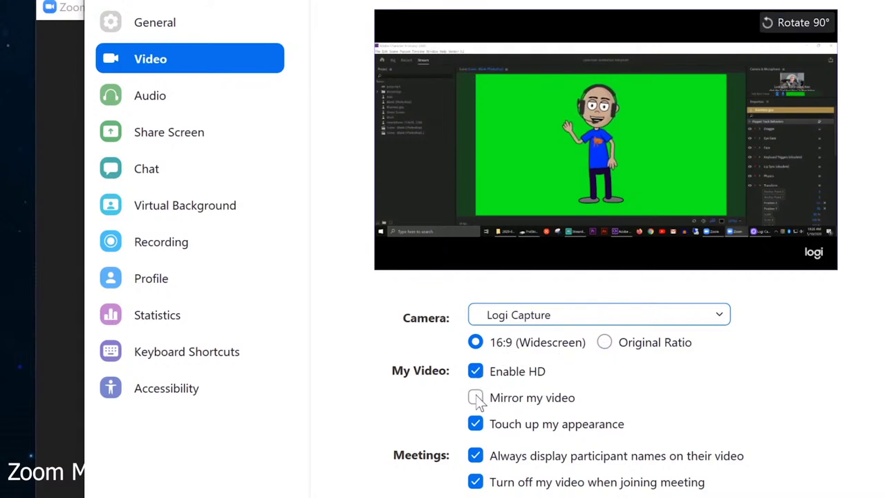
scroll(370, 327, "down", 1)
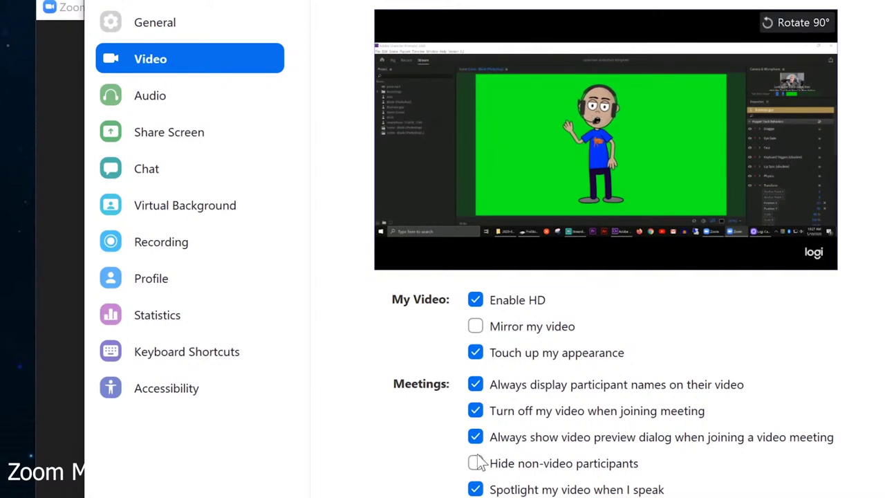
scroll(613, 391, "down", 1)
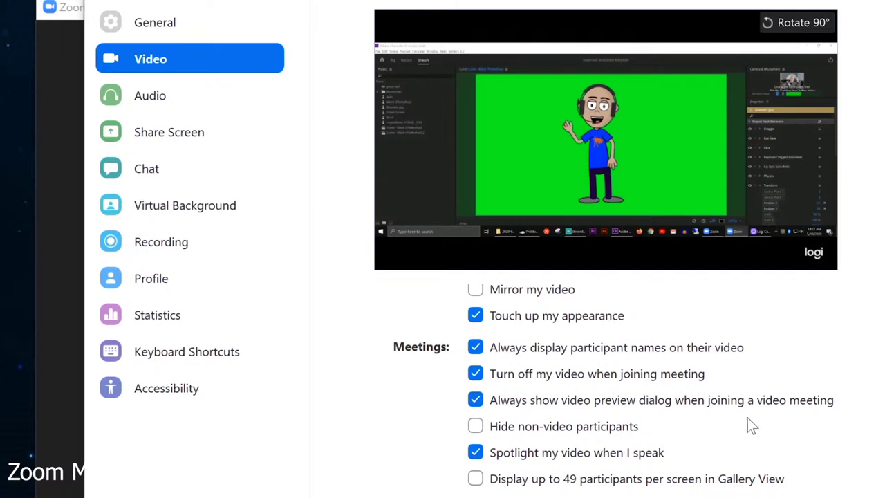
Step: Apply the Earth image as the virtual background and tick 'I have a green screen'
left_click(186, 205)
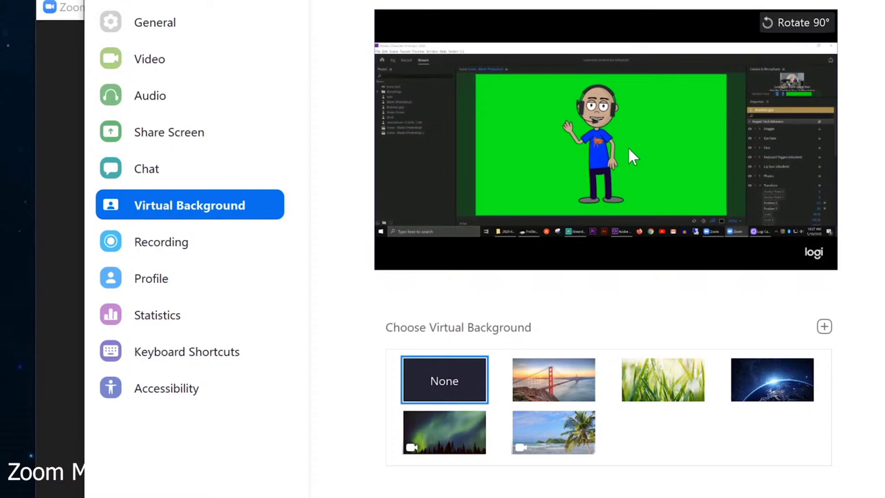
left_click(754, 377)
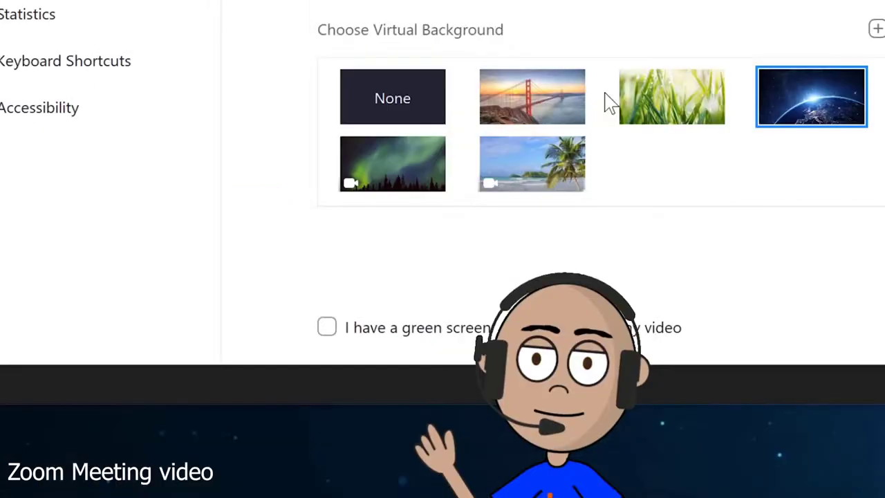
left_click(327, 328)
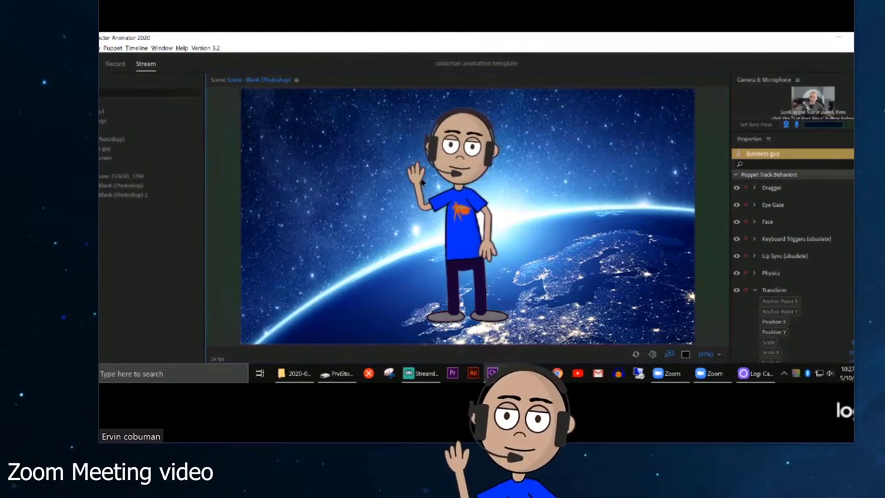
Step: Set the beach scene as the virtual background via Choose Virtual Background
mouse_move(412, 442)
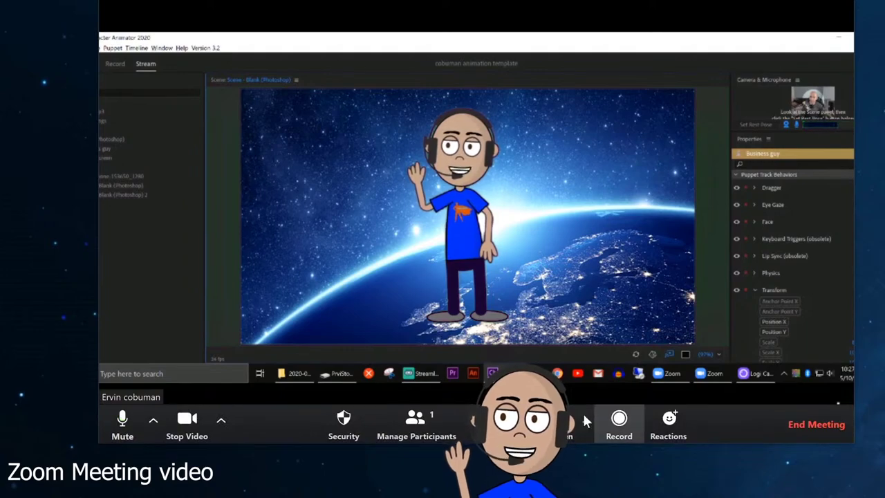
left_click(218, 419)
left_click(259, 389)
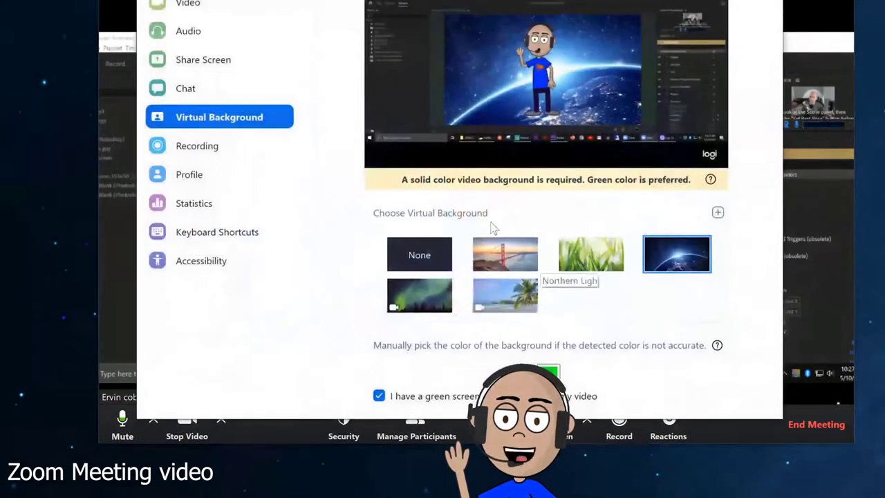
left_click(526, 284)
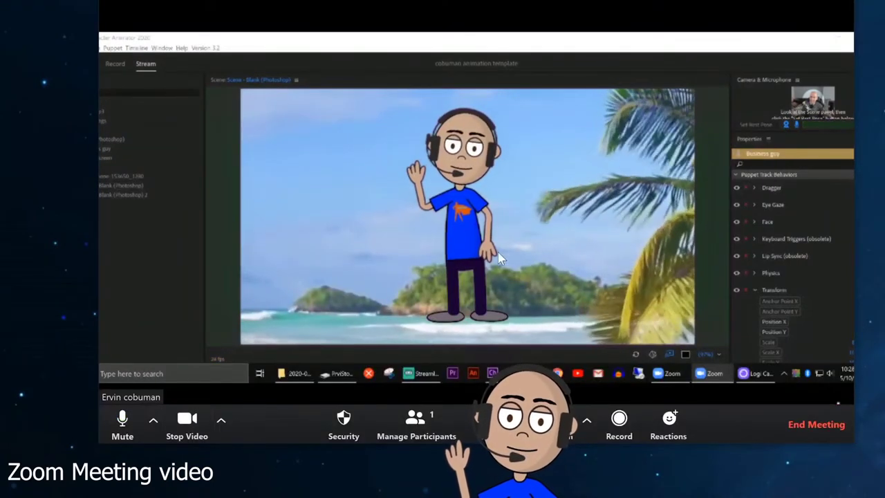
Step: Switch the virtual background to Northern Lights and close Settings
left_click(224, 418)
left_click(256, 393)
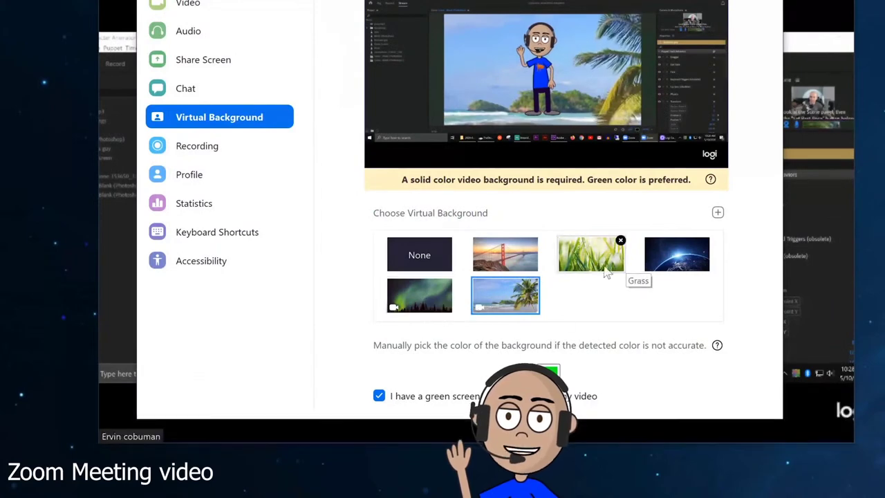
left_click(413, 294)
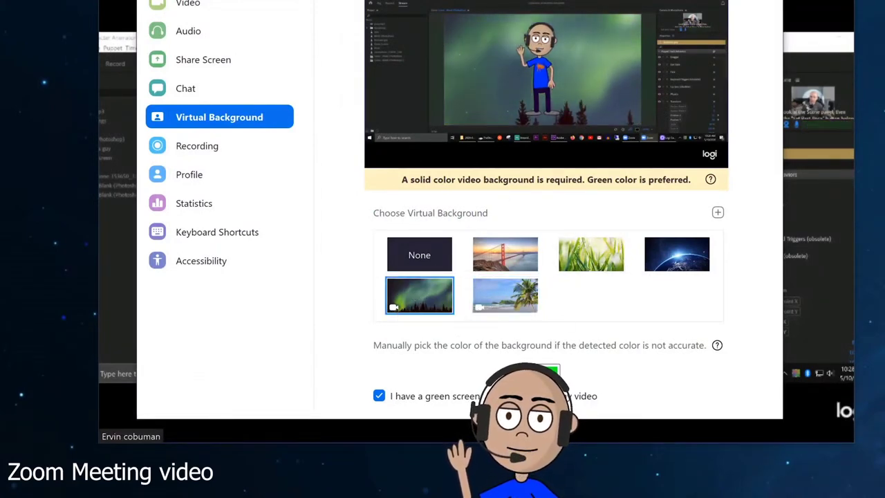
key("Escape")
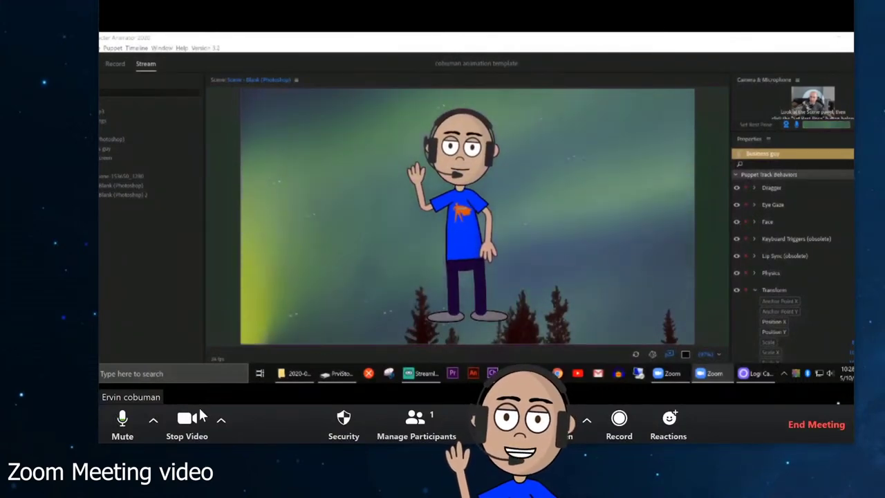
left_click(221, 419)
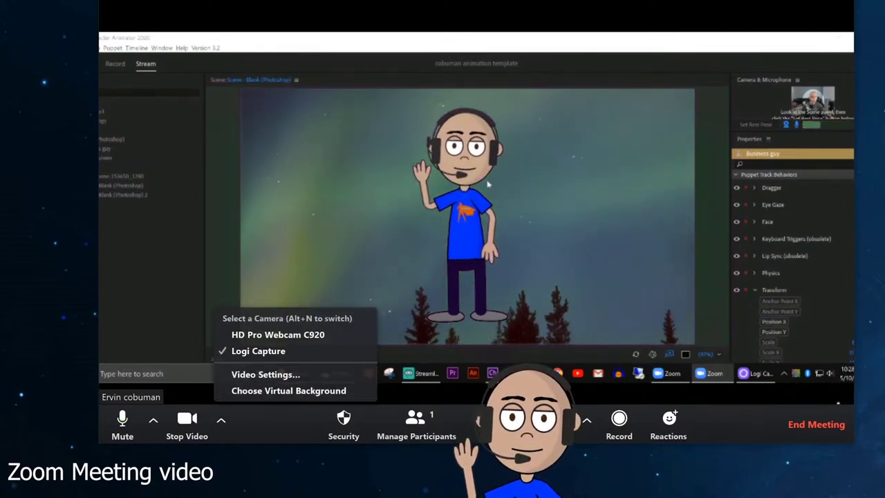
Step: Cycle the virtual background through Grass and Earth, then choose None to remove it
left_click(268, 392)
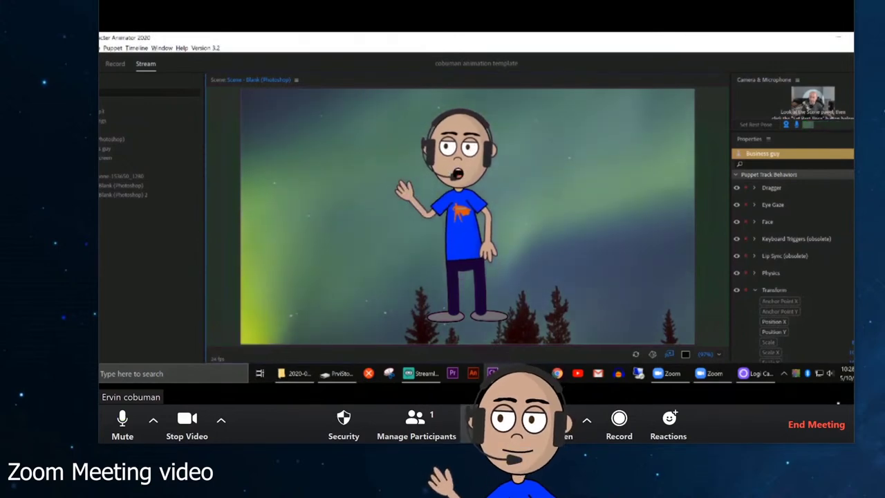
left_click(228, 428)
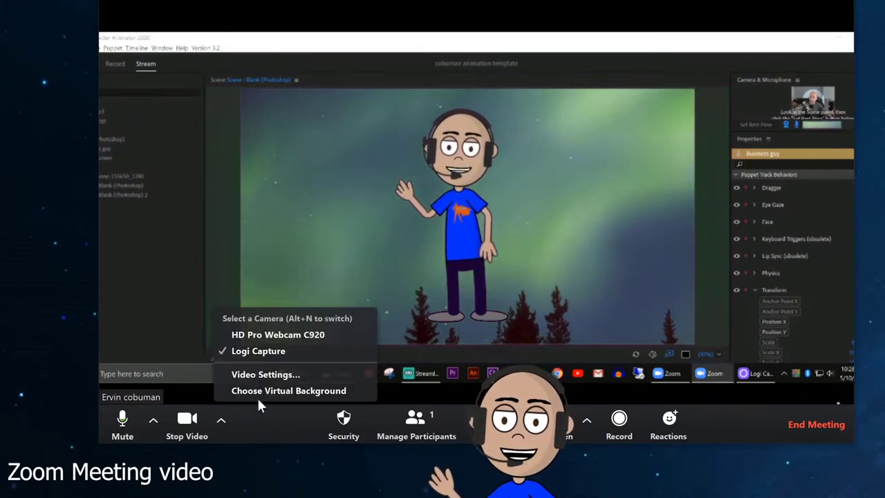
left_click(267, 395)
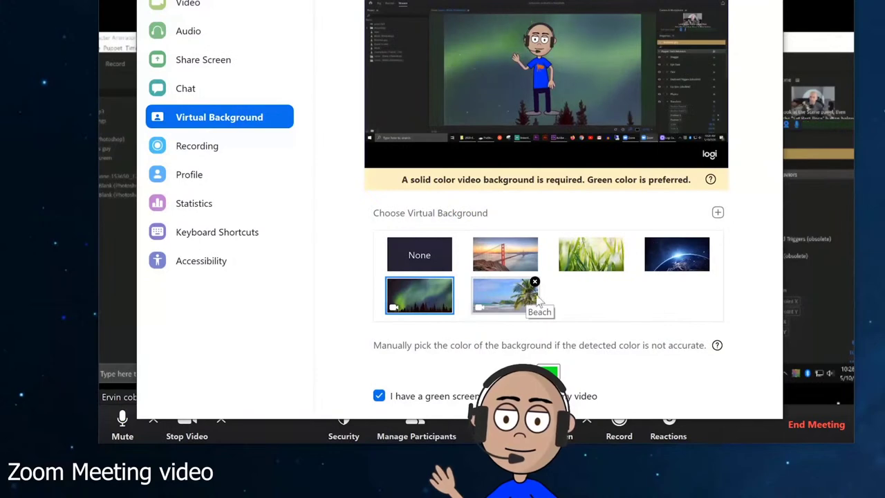
left_click(600, 257)
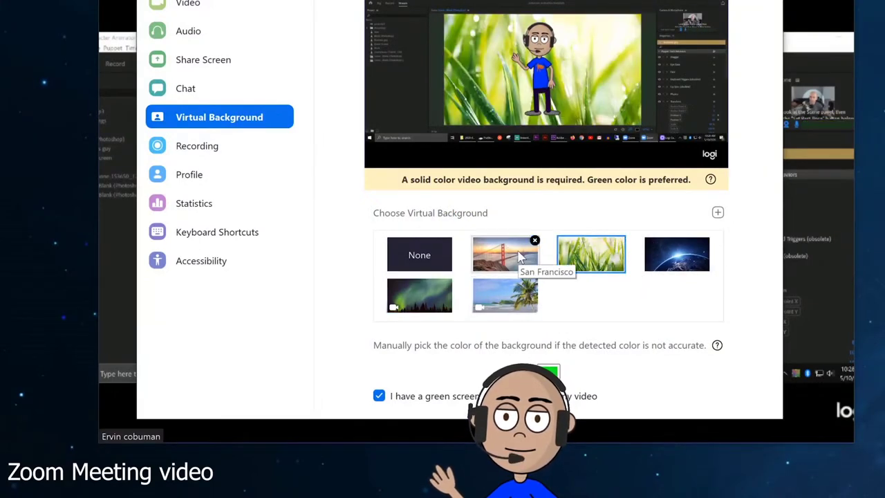
left_click(699, 257)
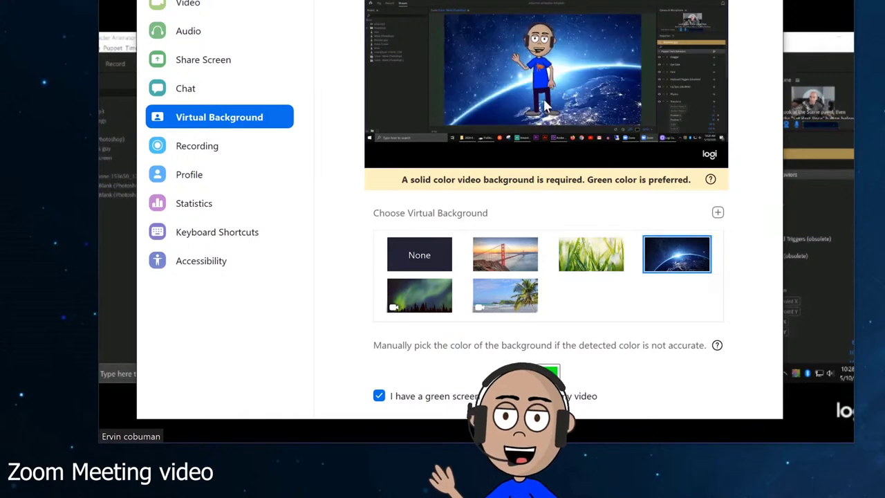
left_click(408, 270)
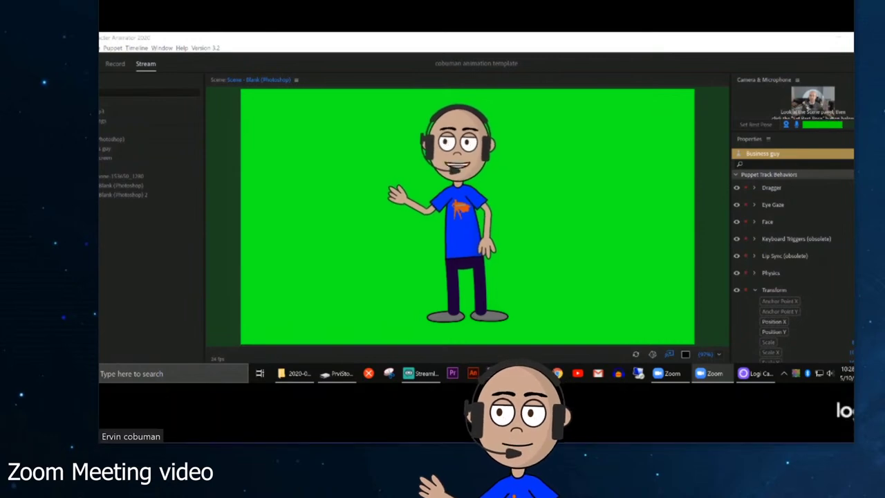
mouse_move(769, 141)
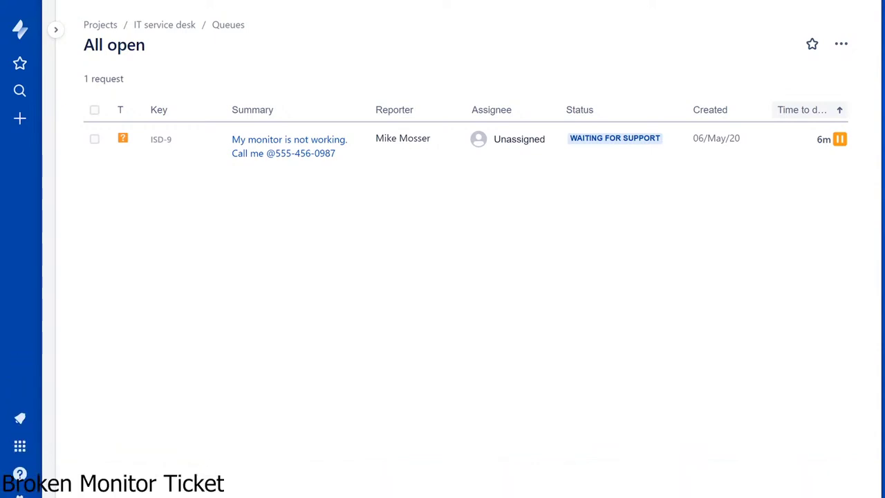
Step: Open the broken-monitor request ISD-9 and set its assignee with Assign to me
scroll(442, 249, "down", 2)
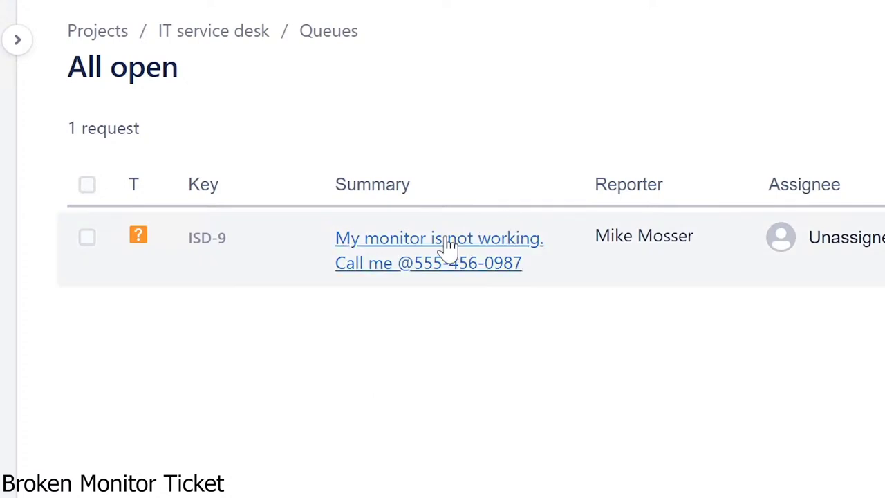
left_click(401, 253)
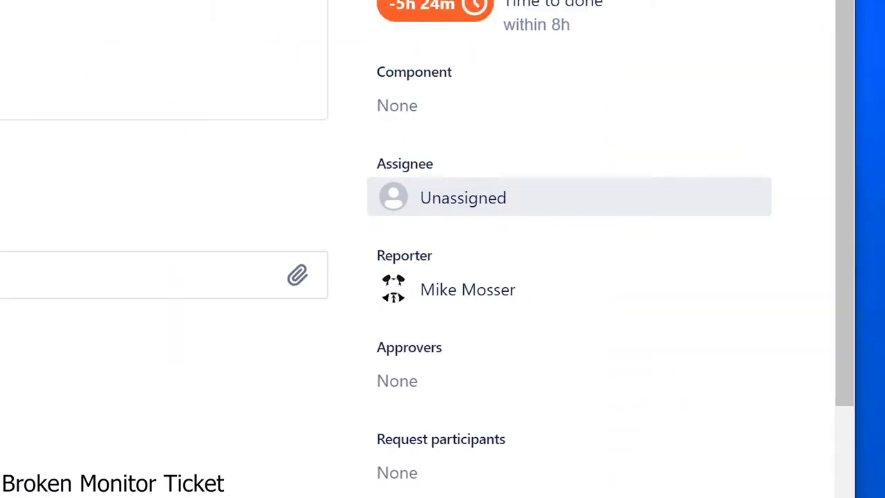
left_click(410, 204)
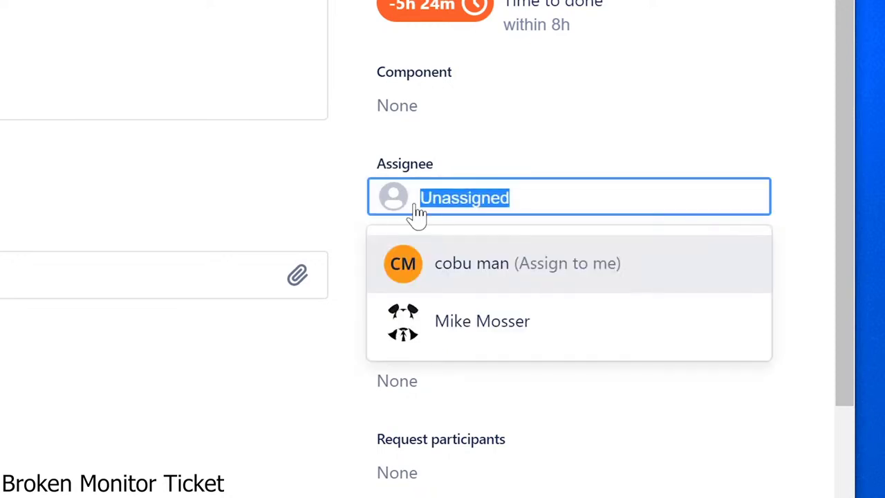
left_click(498, 275)
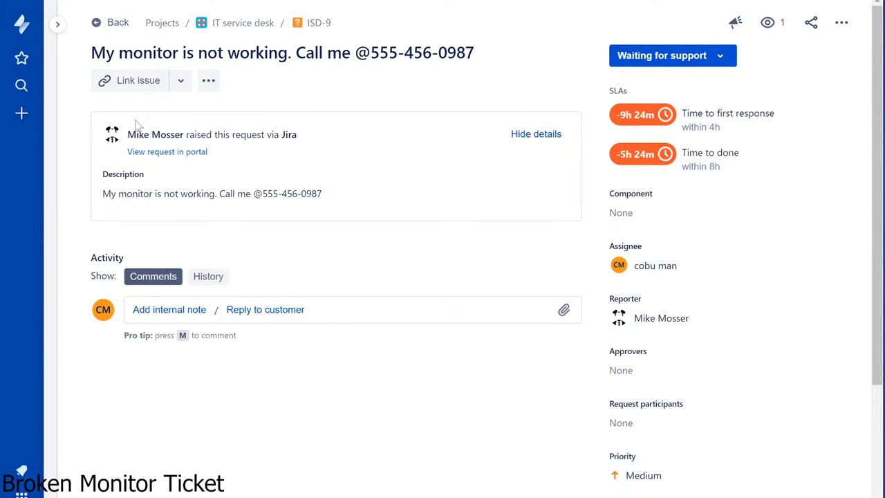
Step: Select and deselect the ticket title and the reporter's name
left_click_drag(92, 53, 224, 52)
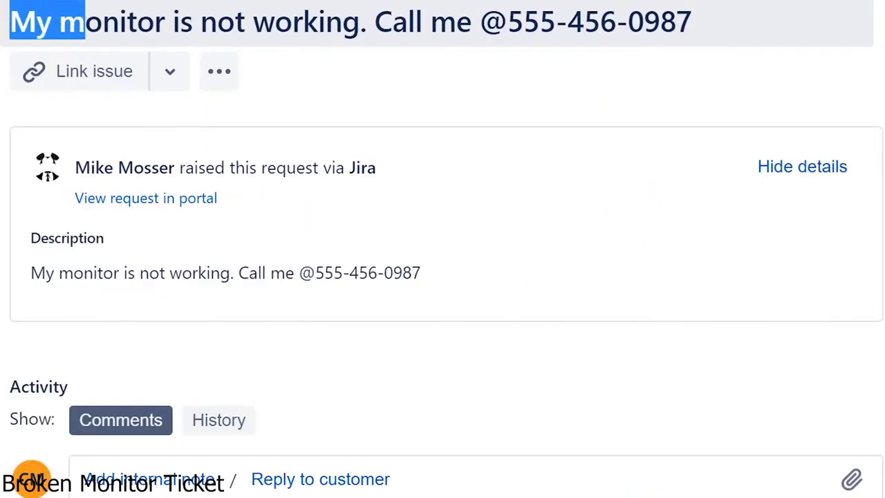
left_click_drag(245, 22, 676, 22)
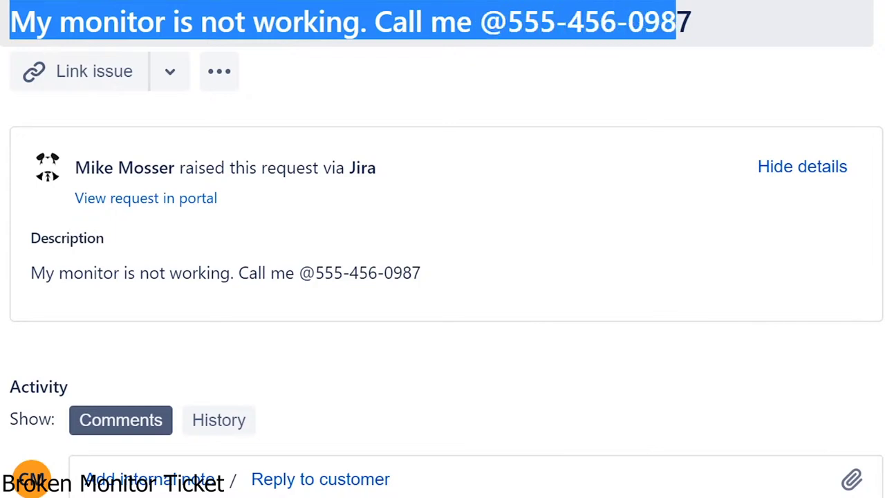
left_click(182, 173)
left_click_drag(179, 169, 76, 171)
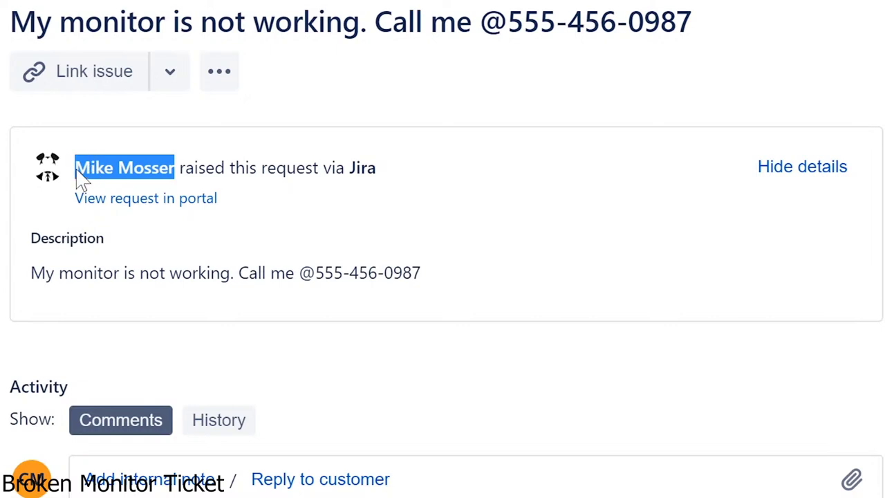
left_click(433, 270)
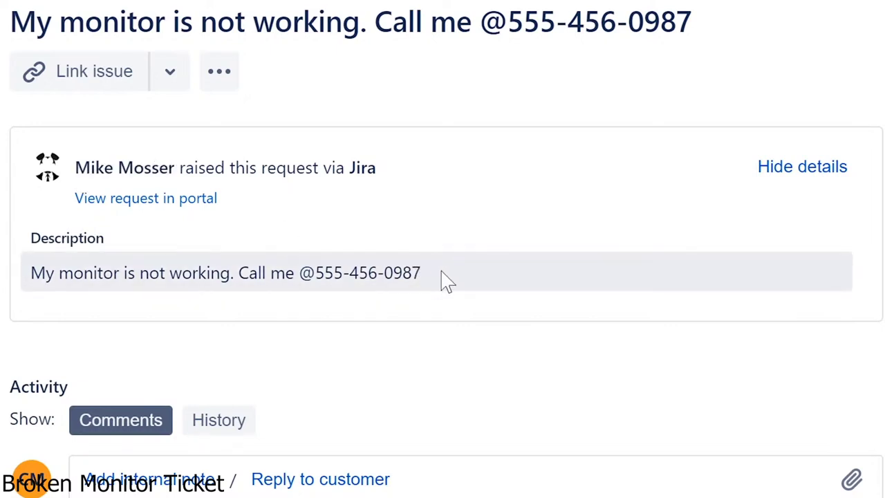
Step: Select the description text, then click into it to open the description editor
left_click_drag(437, 274, 30, 274)
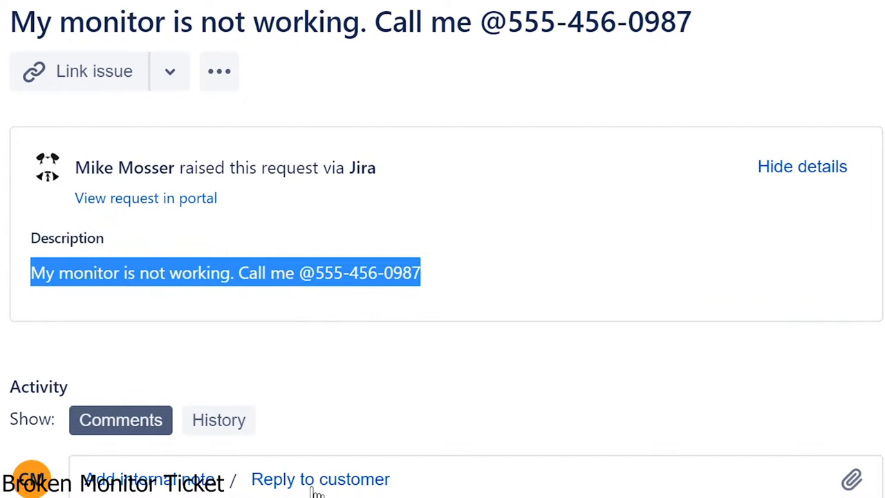
left_click(327, 290)
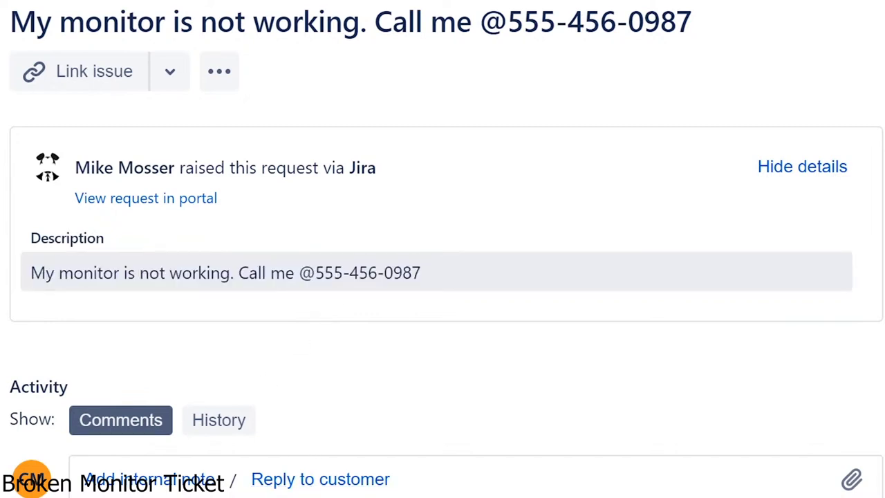
left_click(339, 276)
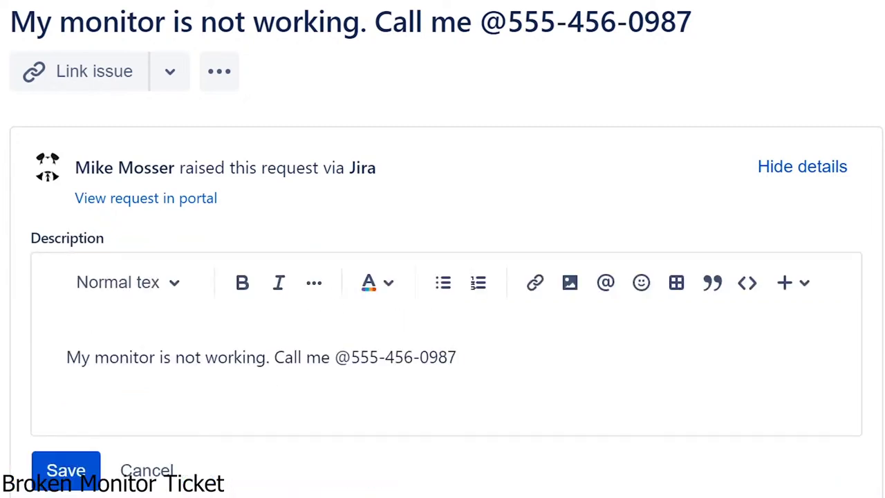
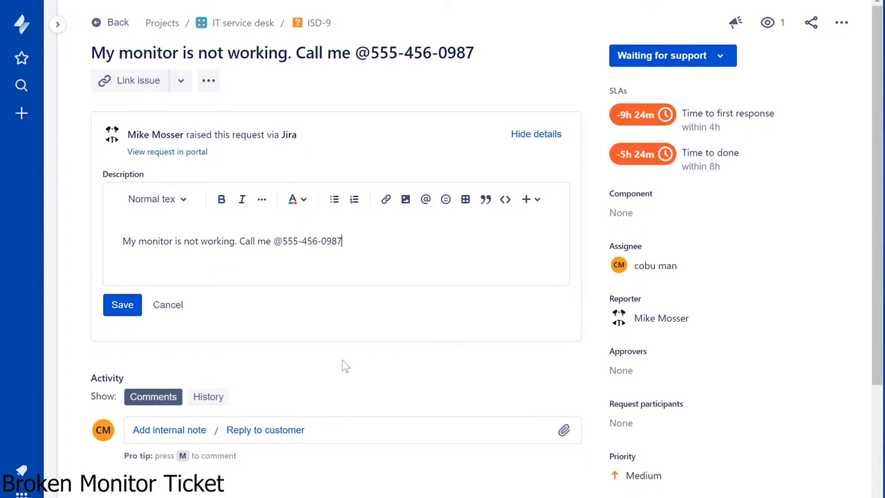
Step: Discard the description edit and begin an internal note: 'Customer's main monitor is not working.'
left_click(165, 305)
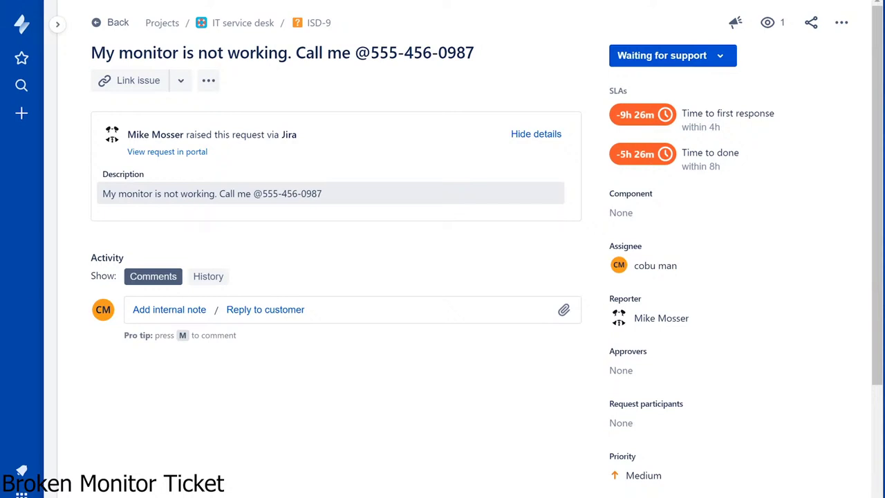
left_click(155, 309)
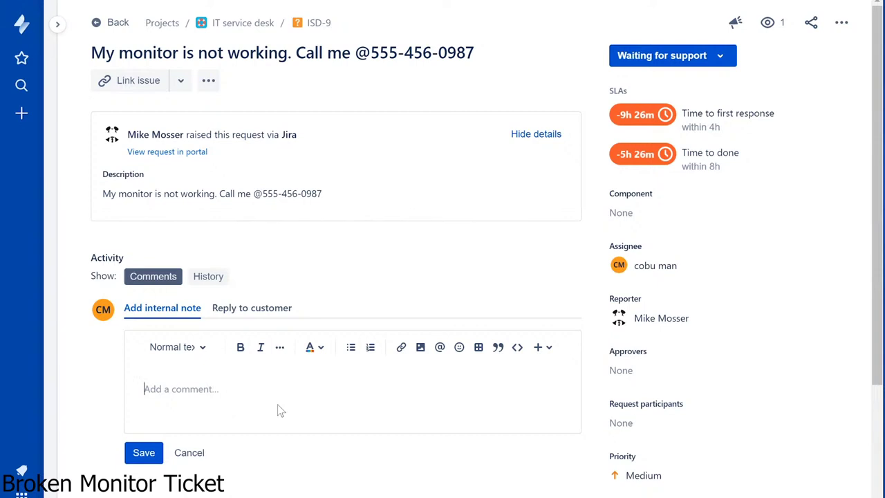
type("W")
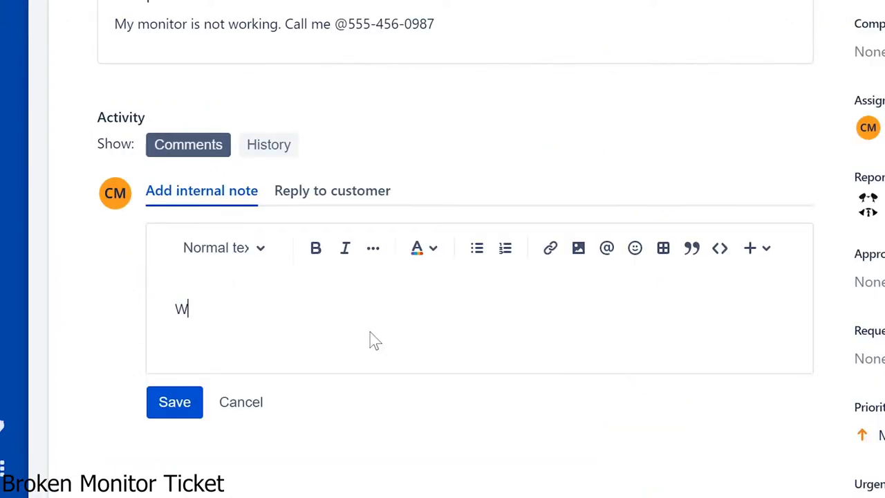
key("BackSpace")
type("Customer’s")
key("BackSpace")
type("'s main ")
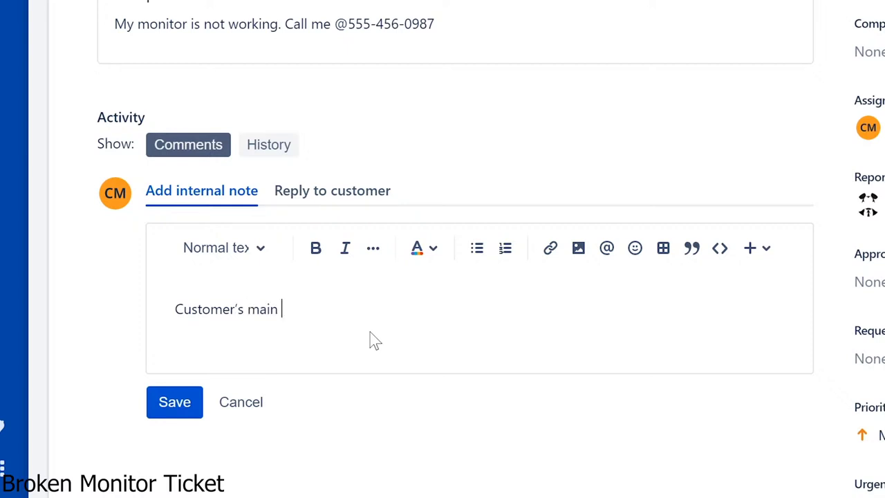
type("monitor is not")
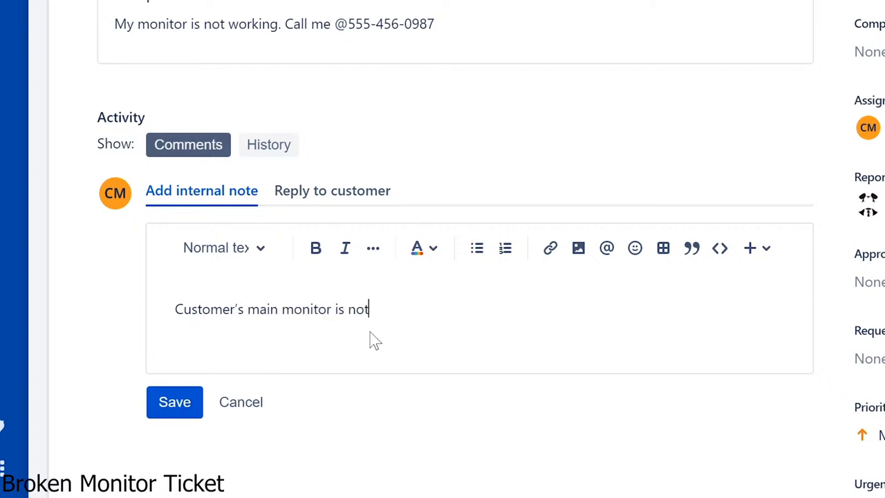
type(" working.")
Step: Add to the note that unplugging the first monitor confirmed it is indeed broken
type("Ins")
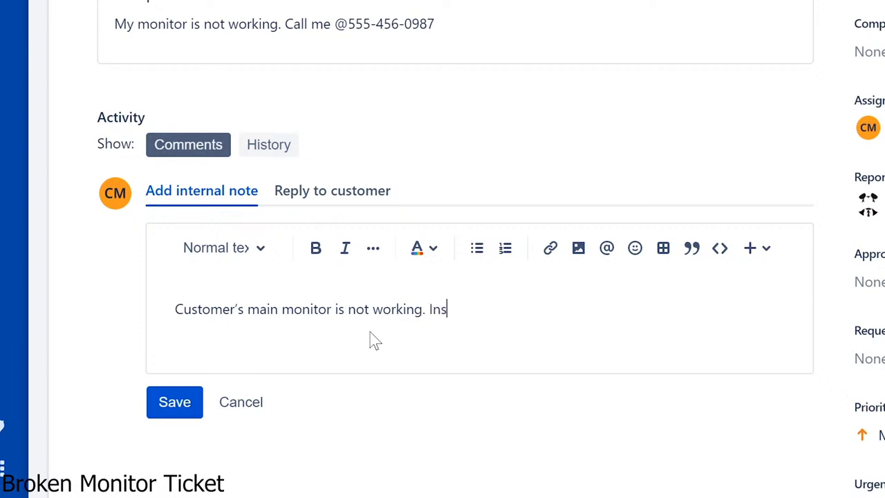
type("tructed Mike to up")
key("BackSpace")
type("nplug the")
type(" first/")
type("vo")
key("BackSpace")
key("BackSpace")
type("broken monitor. ")
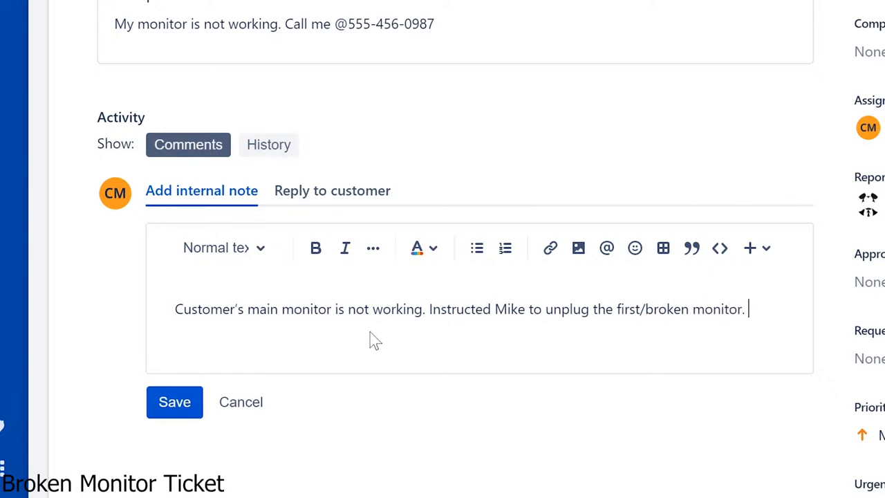
type(".. after do")
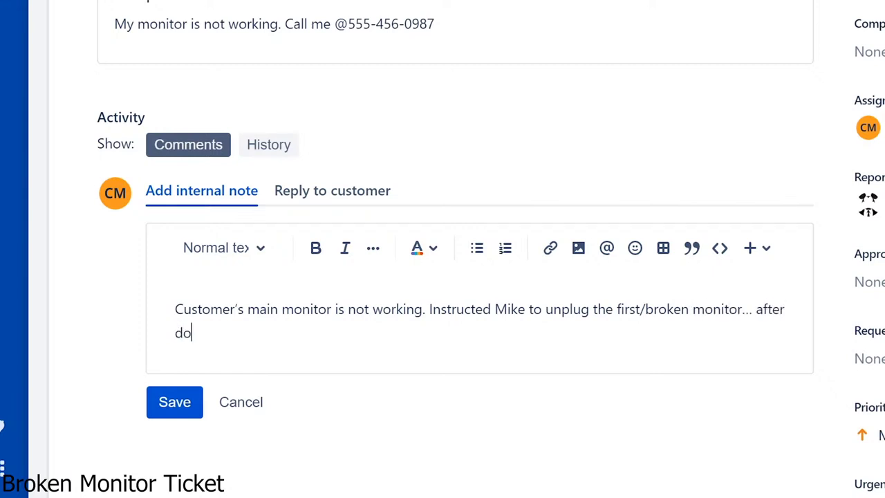
type("ing so it appears tha")
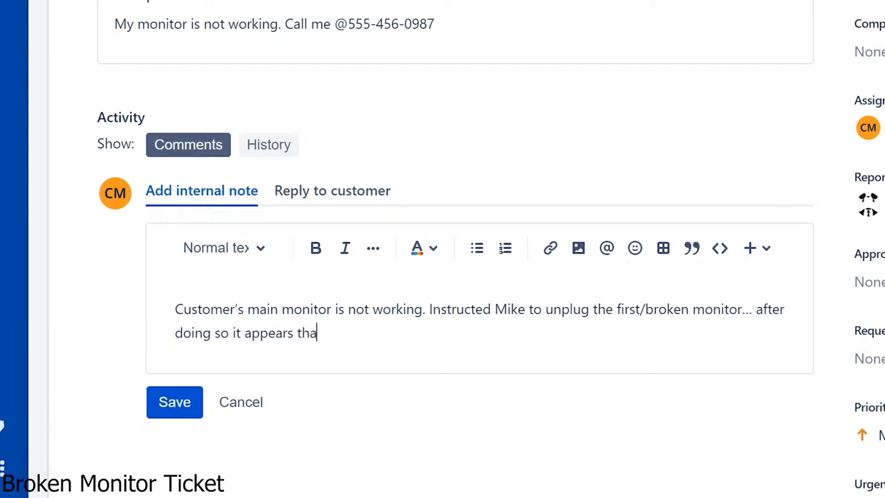
type("t the monitor is indee")
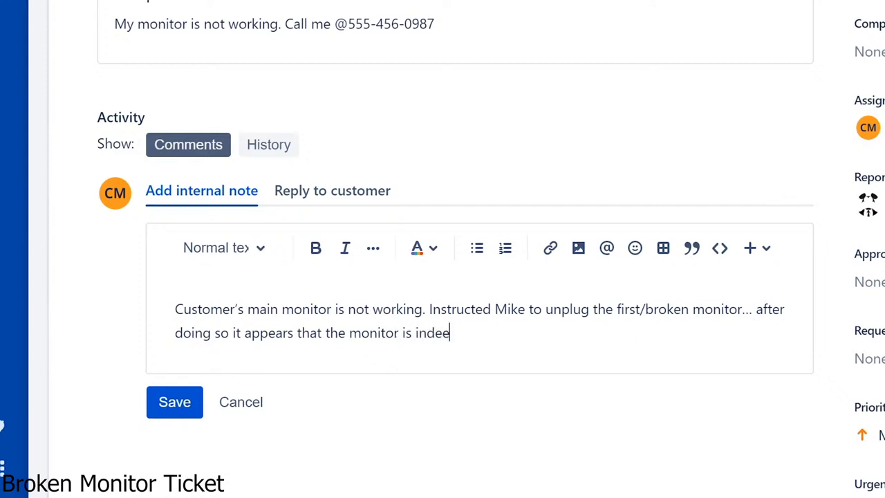
type("d broken.")
Step: Add a workaround paragraph: he uses his 2nd monitor until he acquires a new one
key("Return")
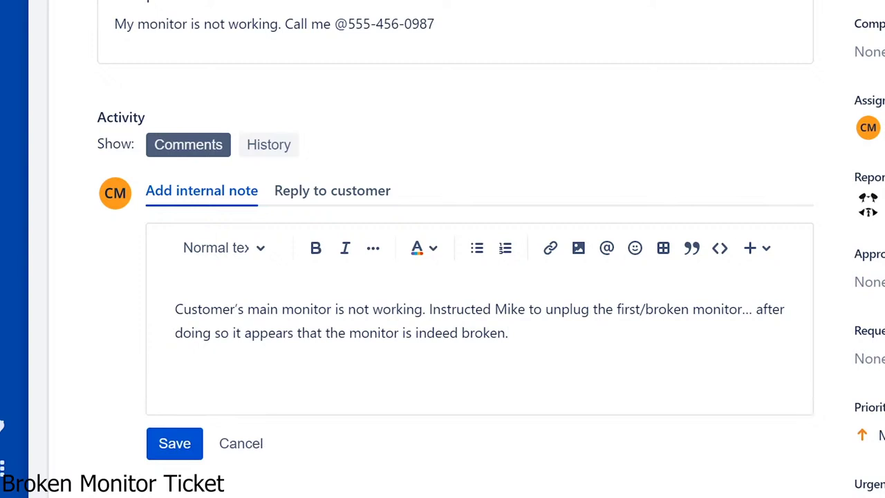
type("workaround:")
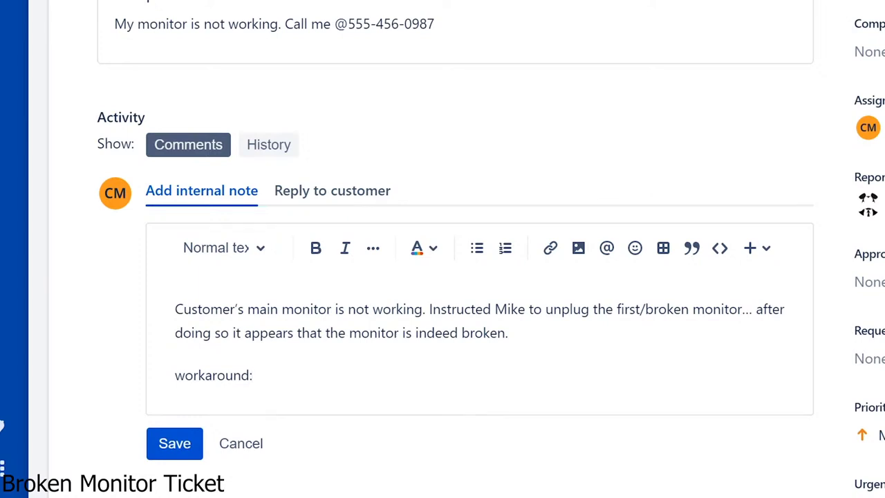
type("he will use h")
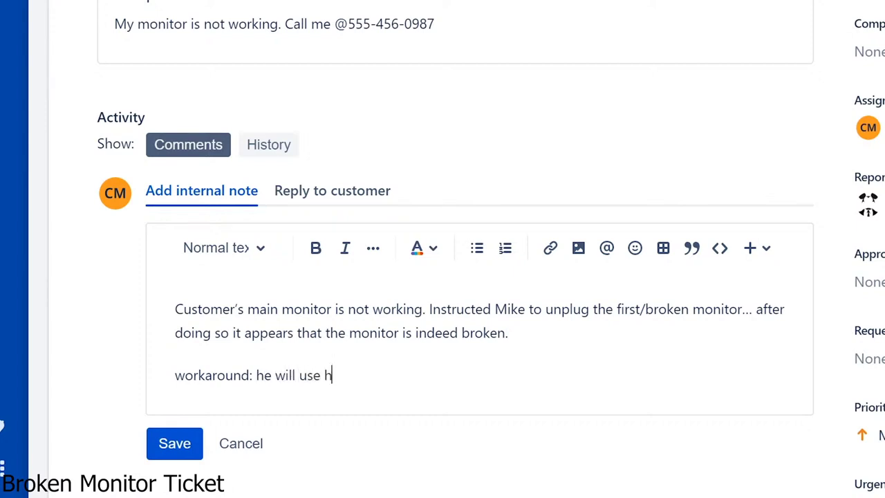
type("is 2nd monitor for ")
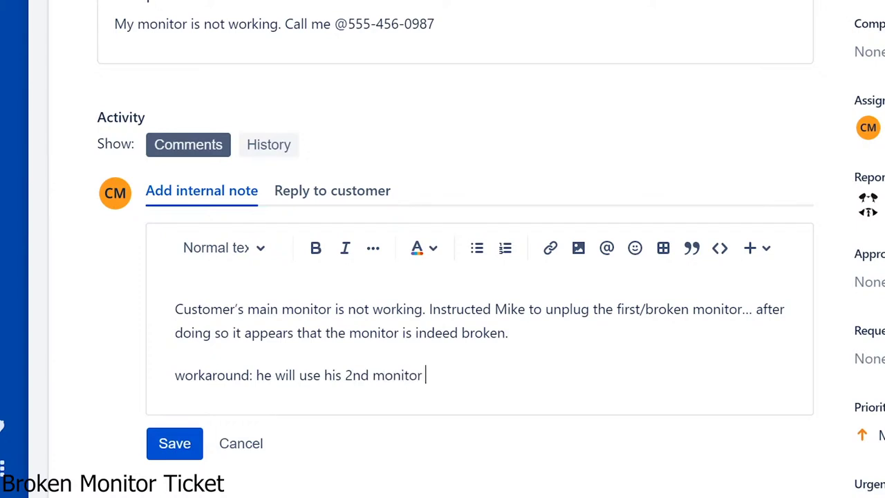
type("t")
key("BackSpace")
type("time being")
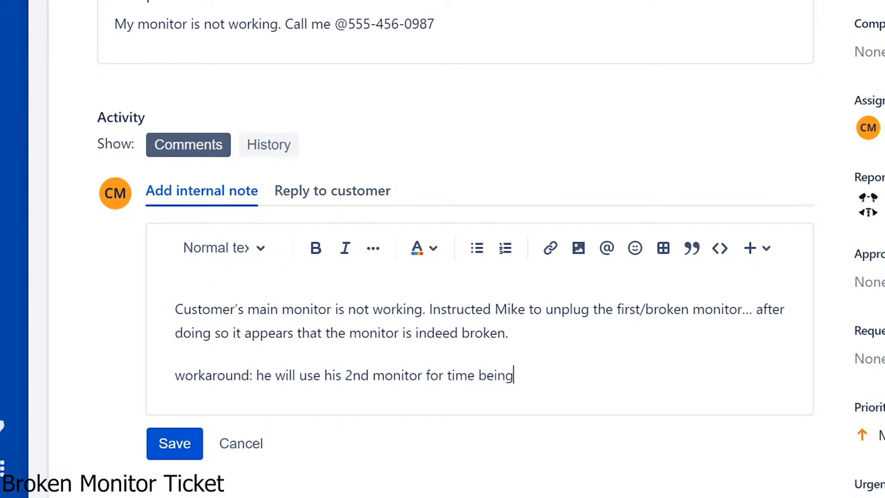
type(". Later he will acu")
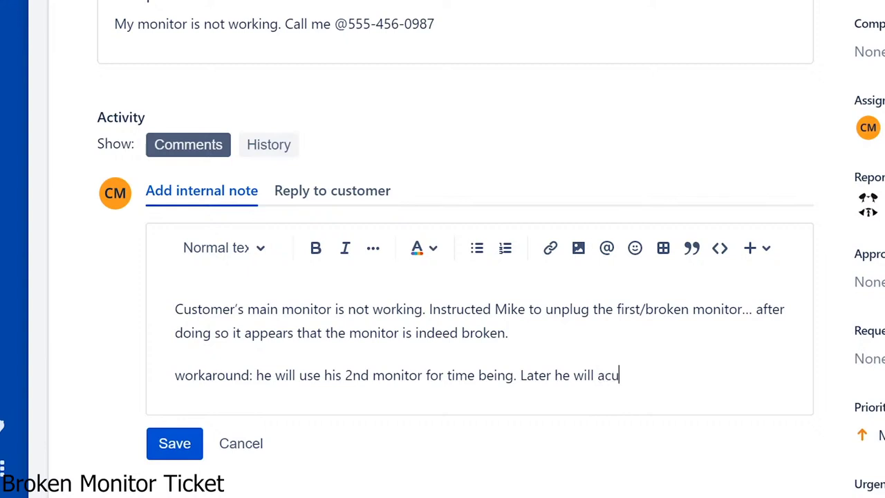
key("BackSpace")
type("quire a new monitor")
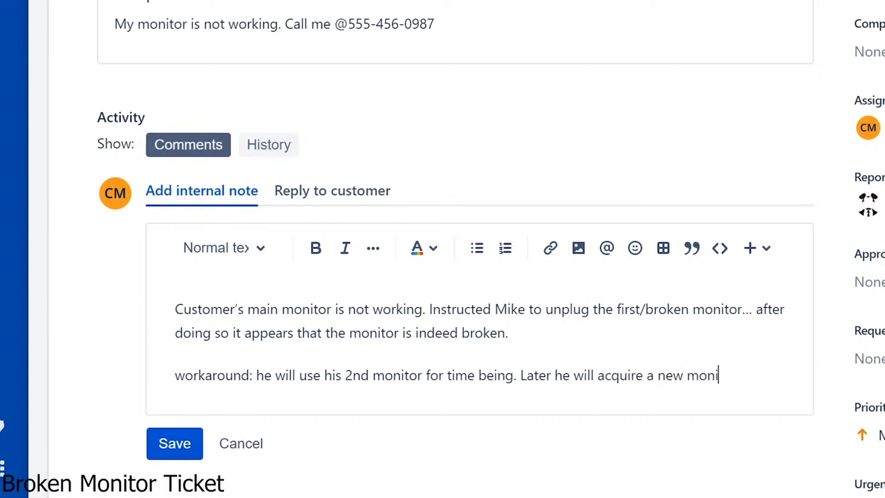
key("BackSpace")
type(".")
left_click_drag(422, 309, 191, 309)
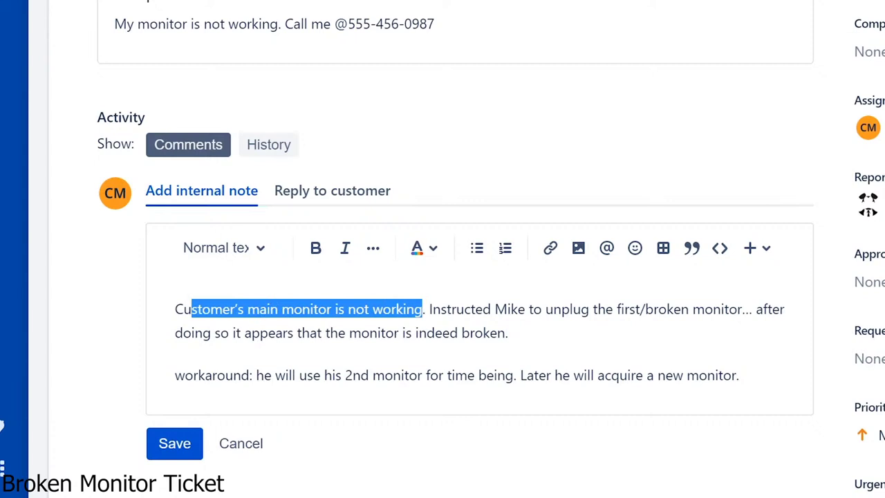
left_click(443, 309)
left_click_drag(425, 309, 743, 309)
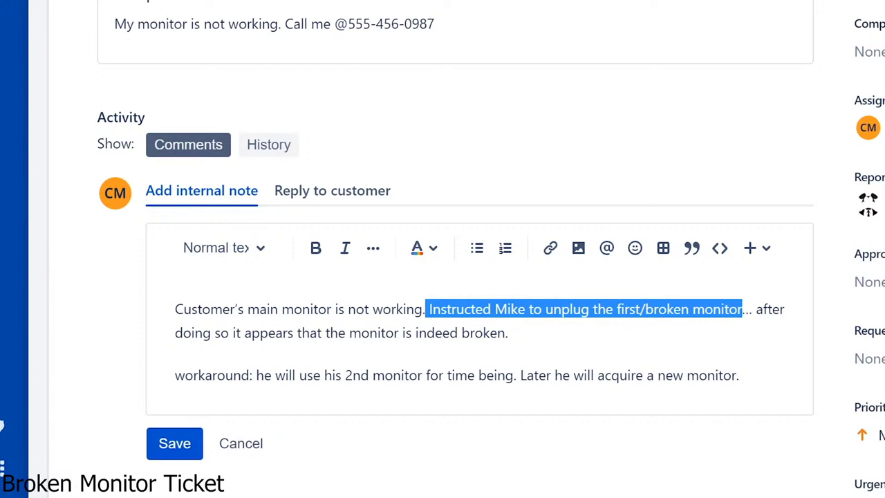
left_click(688, 309)
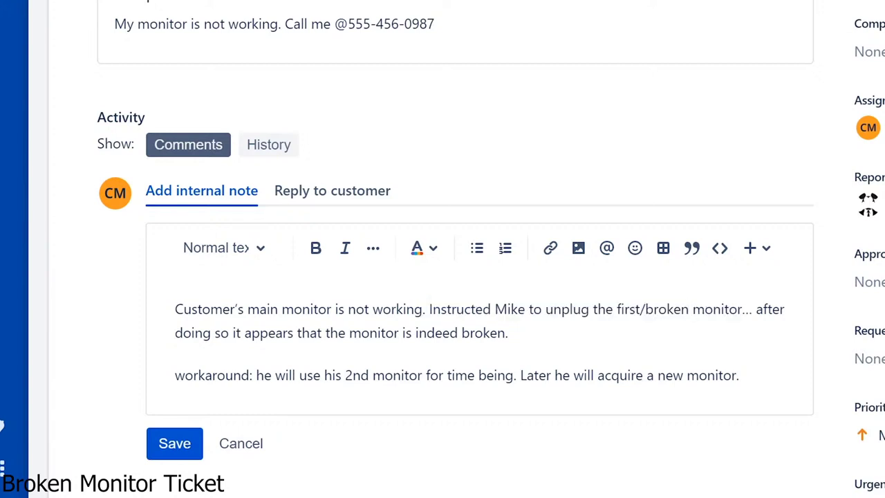
left_click(508, 333)
left_click(429, 309)
left_click_drag(430, 309, 742, 309)
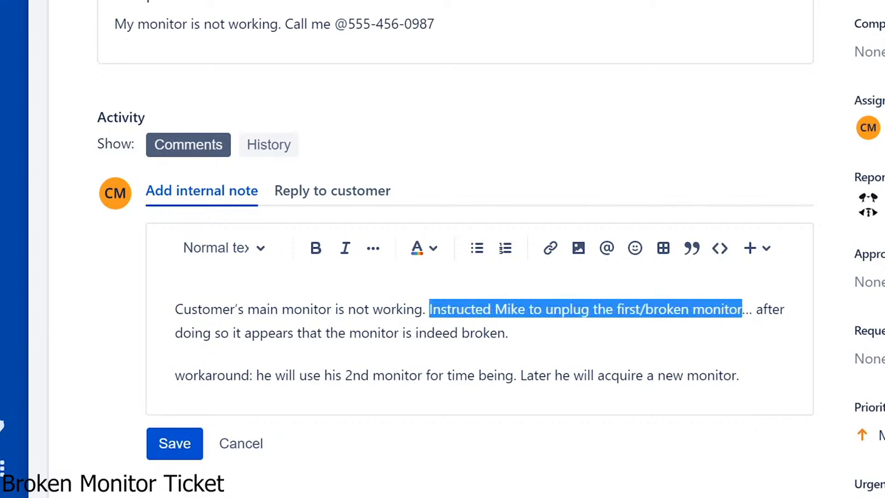
left_click(508, 333)
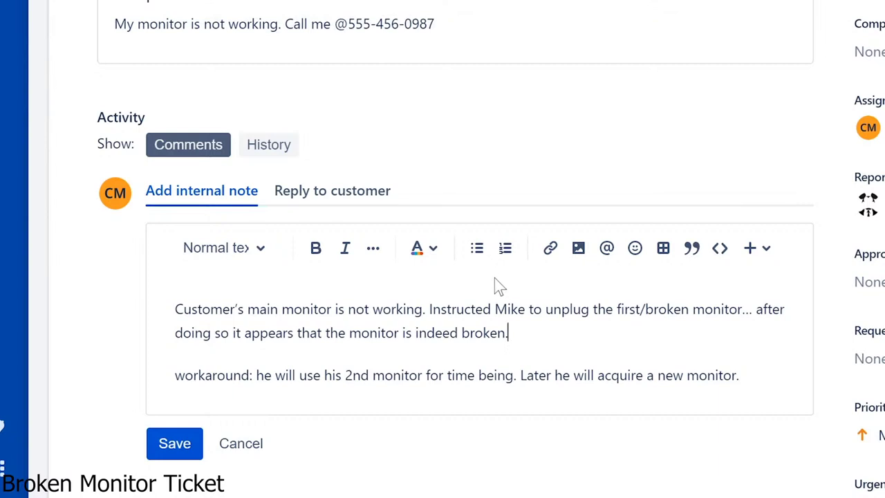
left_click_drag(432, 309, 741, 309)
left_click(509, 333)
left_click_drag(175, 333, 508, 333)
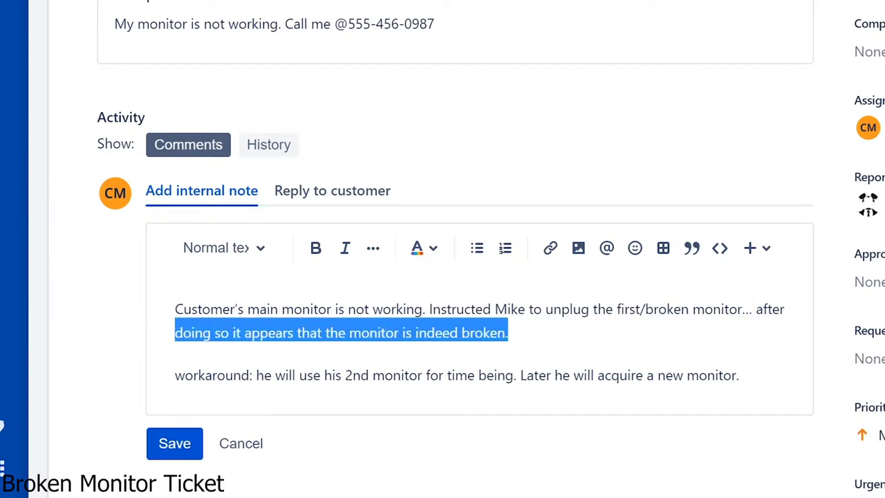
left_click(508, 333)
left_click_drag(175, 374, 527, 375)
Step: Save the internal note and set ISD-9's status to Completed
left_click(512, 398)
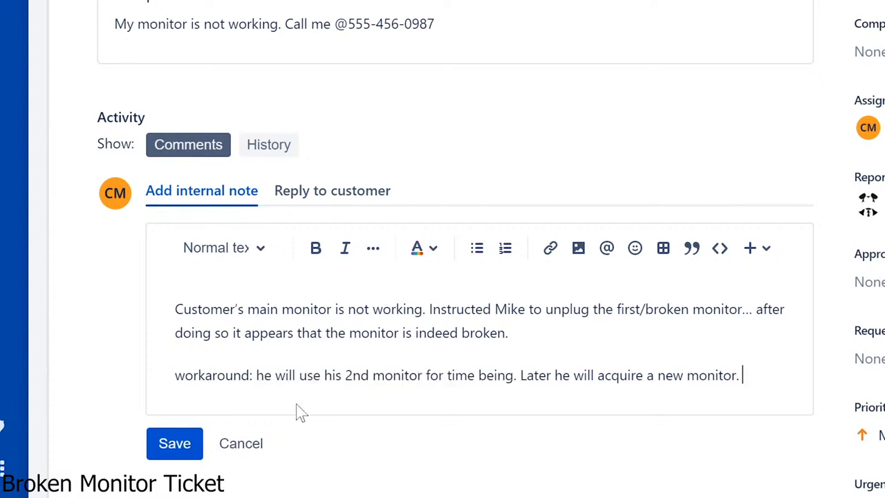
left_click(177, 446)
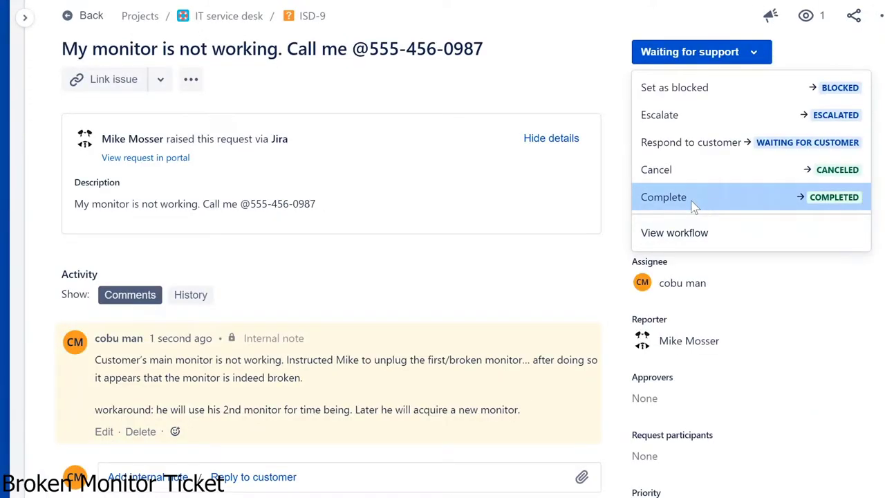
left_click(694, 201)
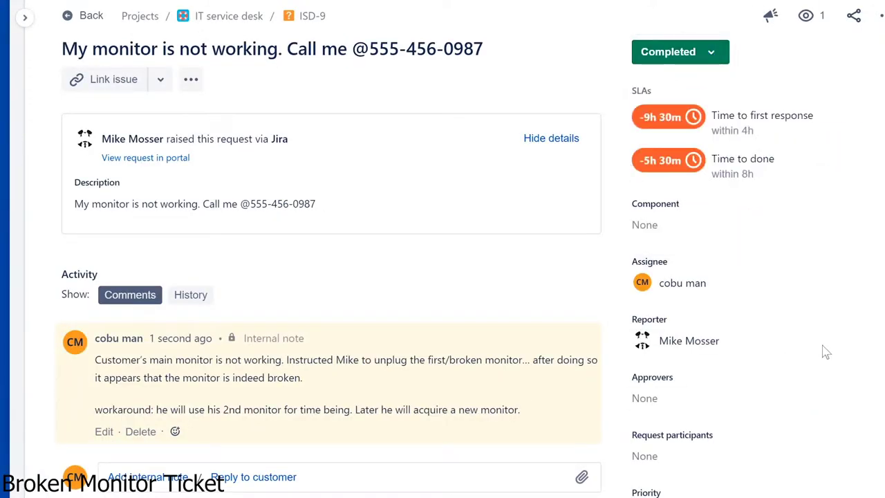
scroll(689, 348, "down", 2)
scroll(692, 351, "up", 2)
scroll(691, 351, "down", 5)
scroll(691, 350, "up", 5)
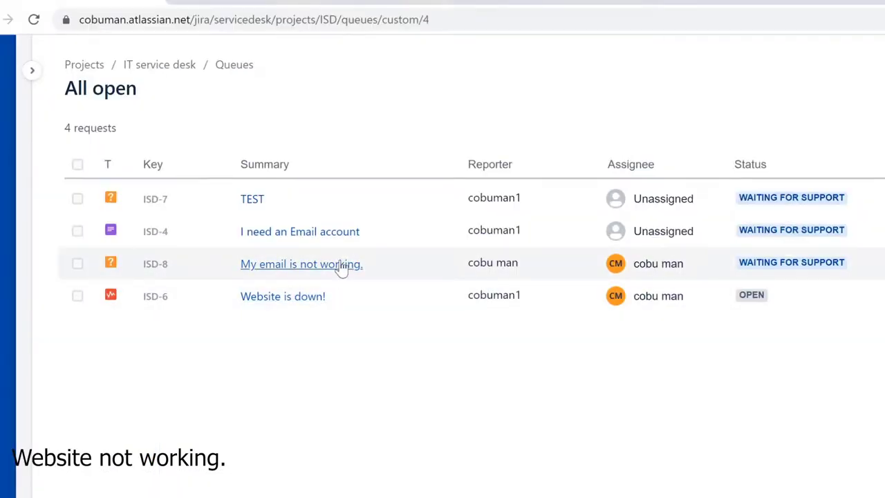
Step: Review ISD-8's description and Error mail.PNG screenshot, then reopen the email request from All open
left_click(318, 267)
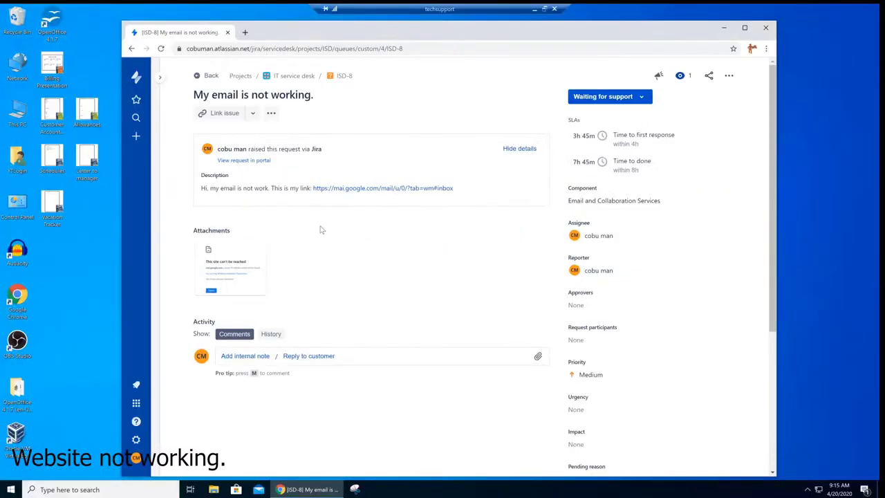
left_click_drag(201, 187, 311, 188)
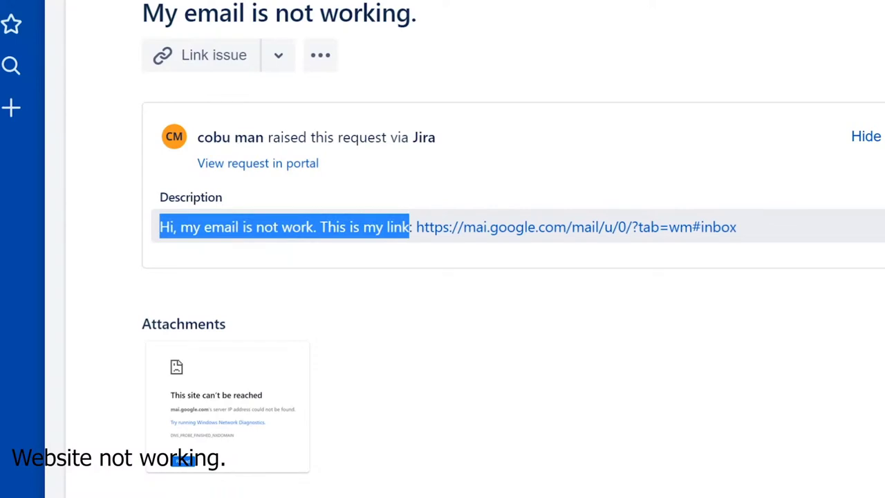
left_click_drag(409, 227, 771, 242)
left_click(795, 241)
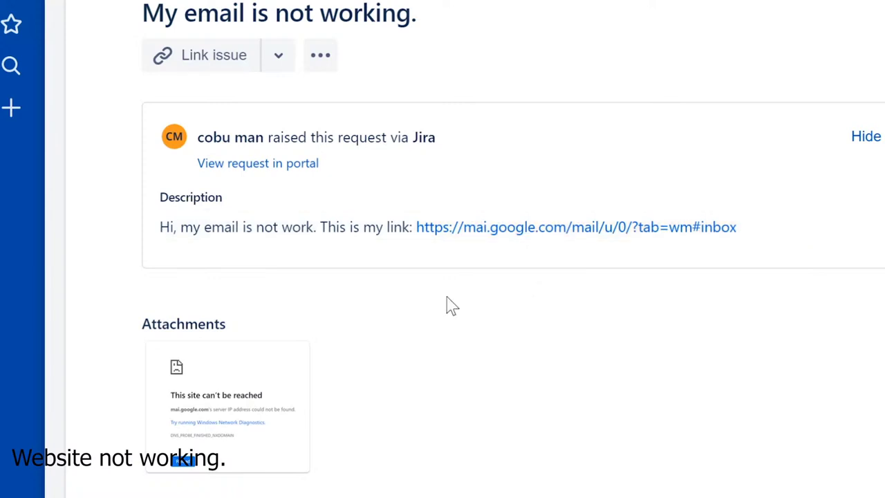
mouse_move(190, 415)
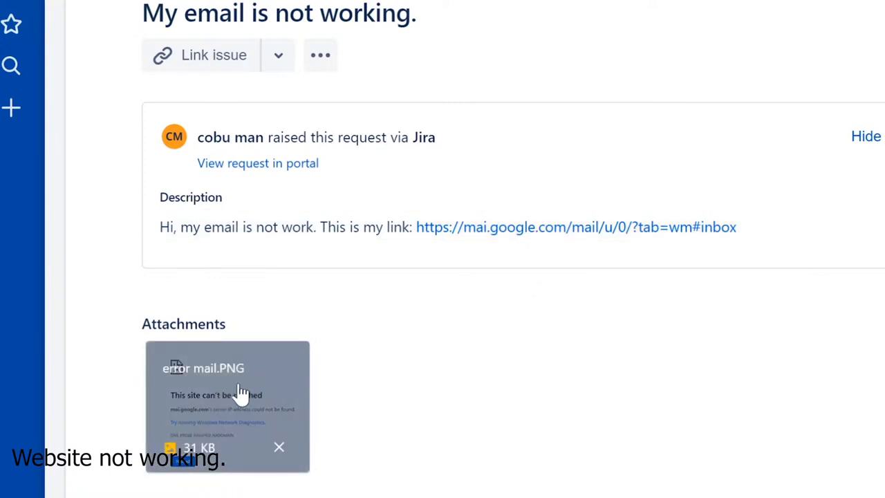
left_click(221, 394)
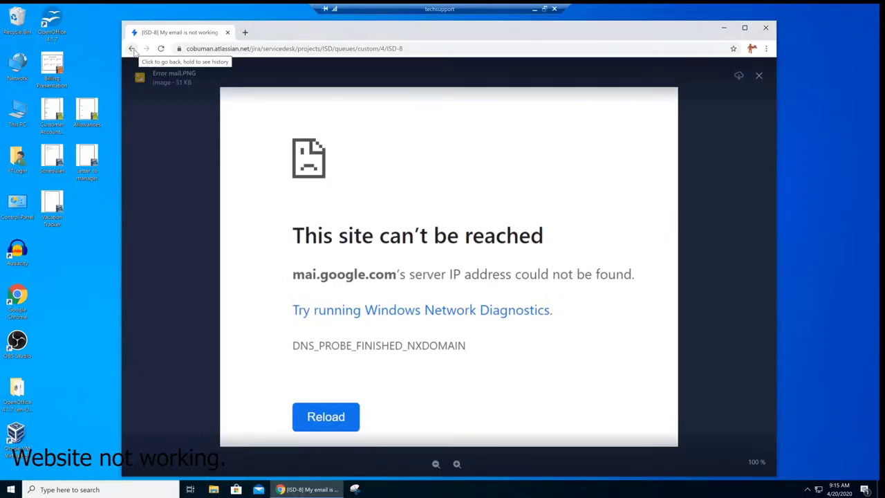
left_click(132, 49)
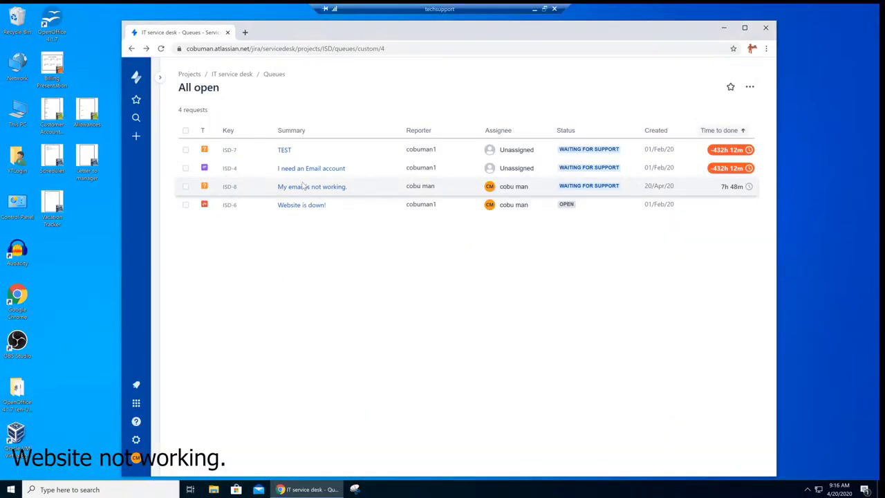
left_click(305, 185)
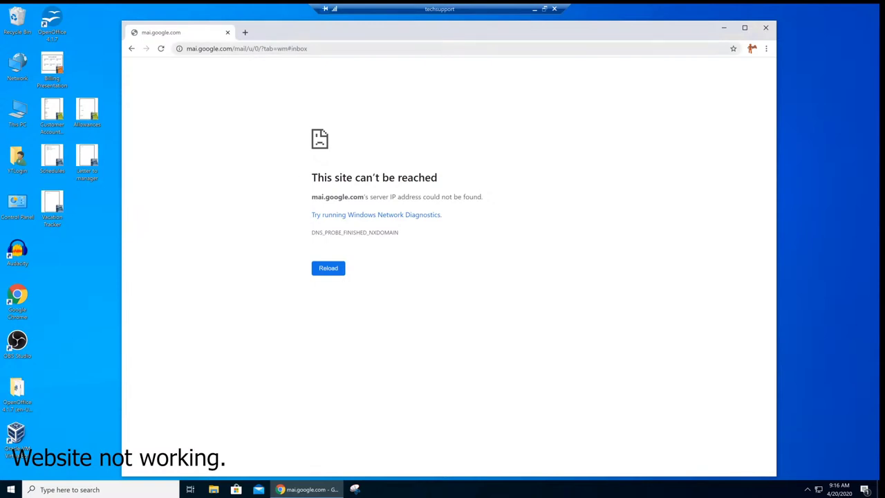
Step: Insert the missing 'l' to load mail.google.com, then navigate back twice to ISD-8
left_click(222, 50)
key("End")
key("BackSpace")
key("Left")
key("Left")
key("Left")
key("Left")
key("Left")
key("Left")
key("Left")
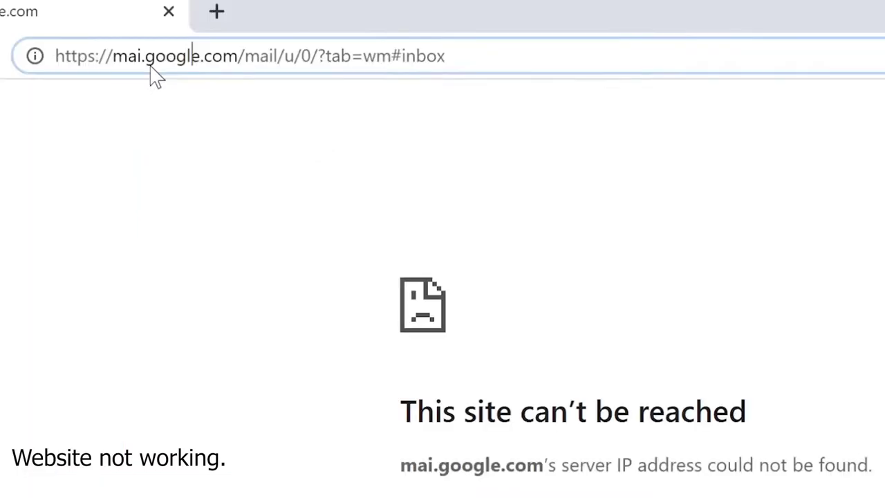
key("Left")
key("Left")
key("Left")
key("Left")
key("Left")
key("Left")
type("l")
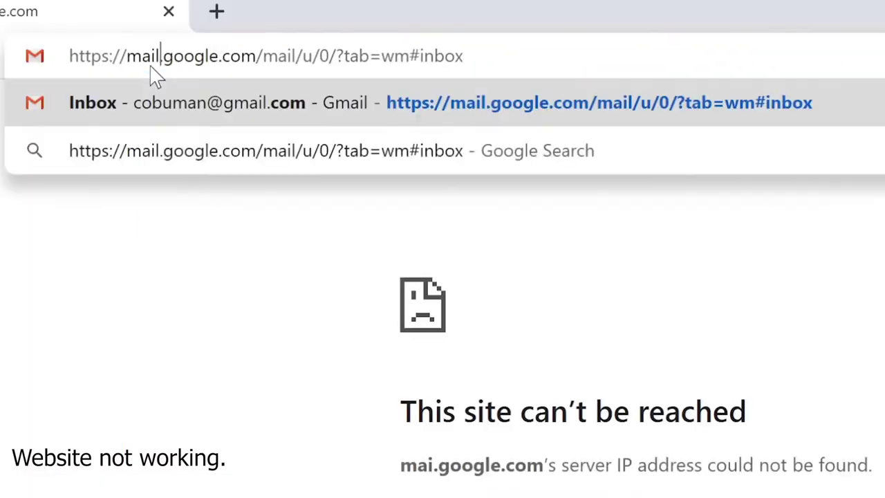
key("Return")
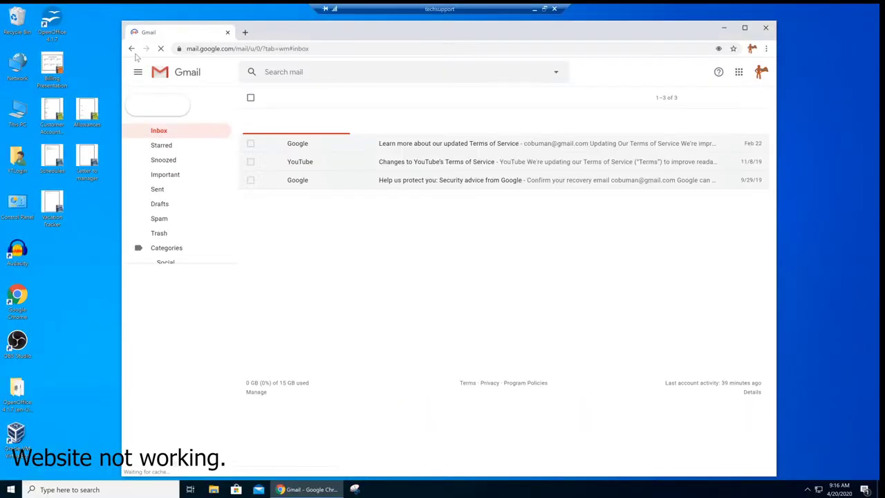
left_click(132, 49)
left_click(132, 49)
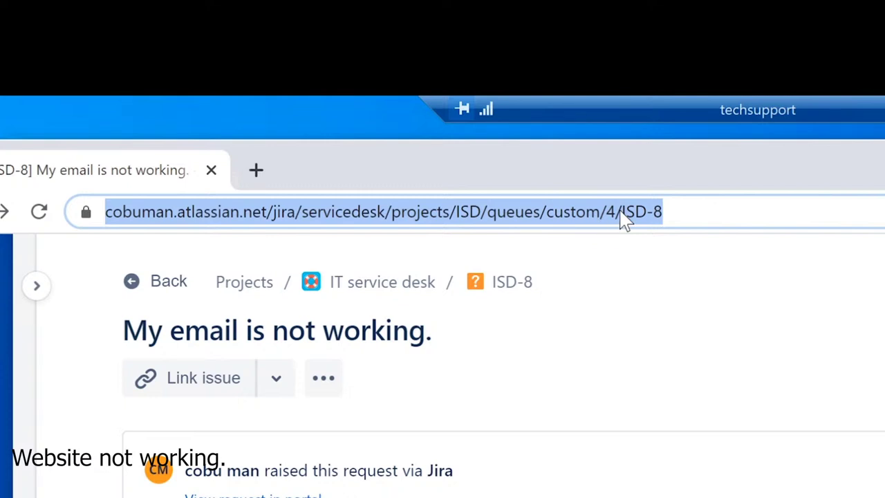
left_click(624, 220)
key("End")
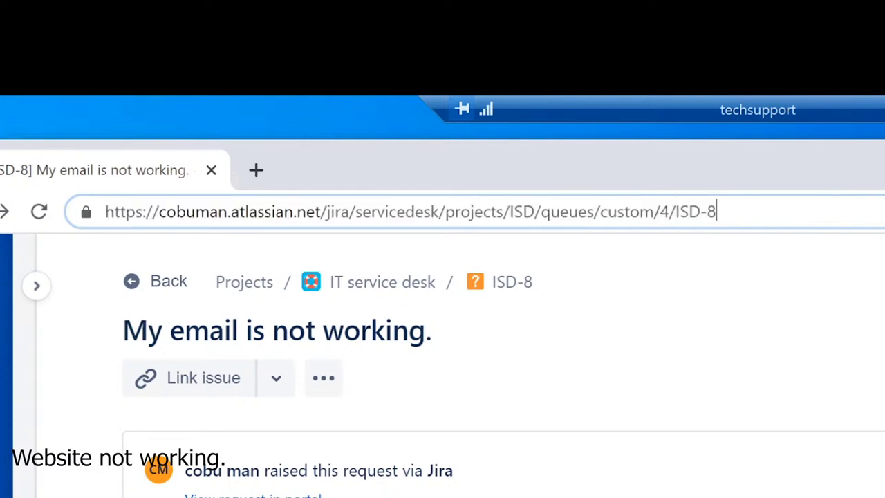
key("BackSpace")
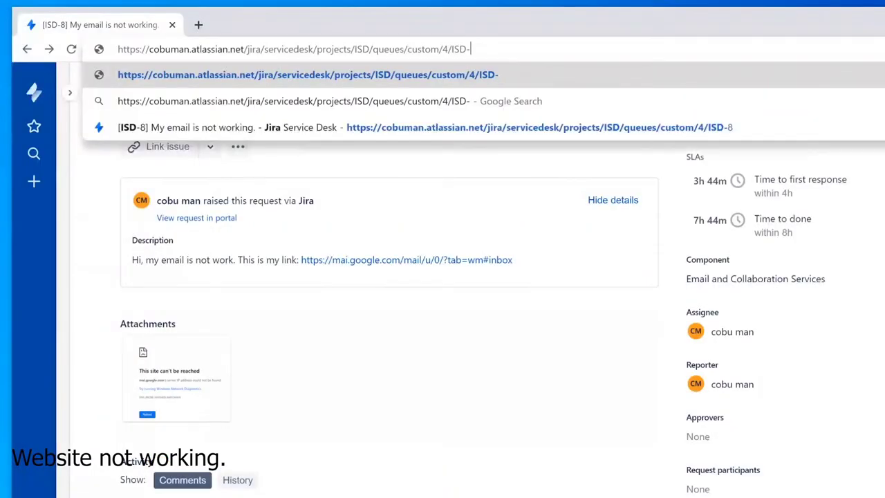
type("8")
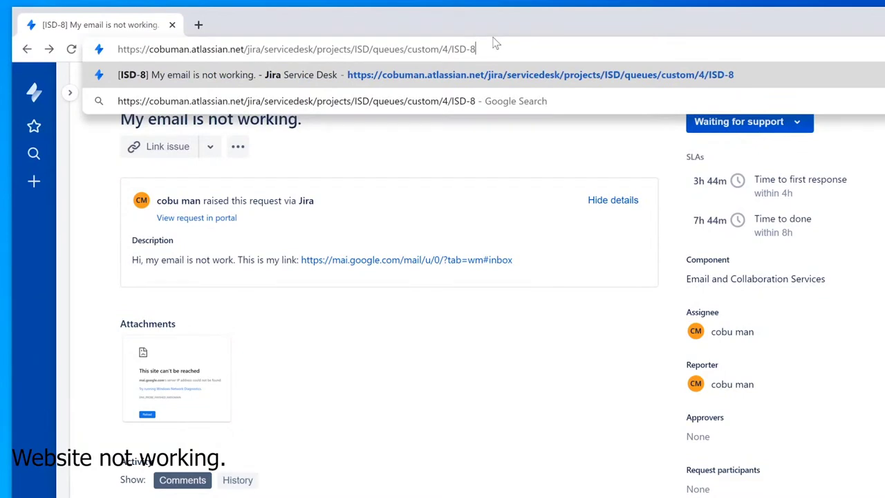
left_click(534, 337)
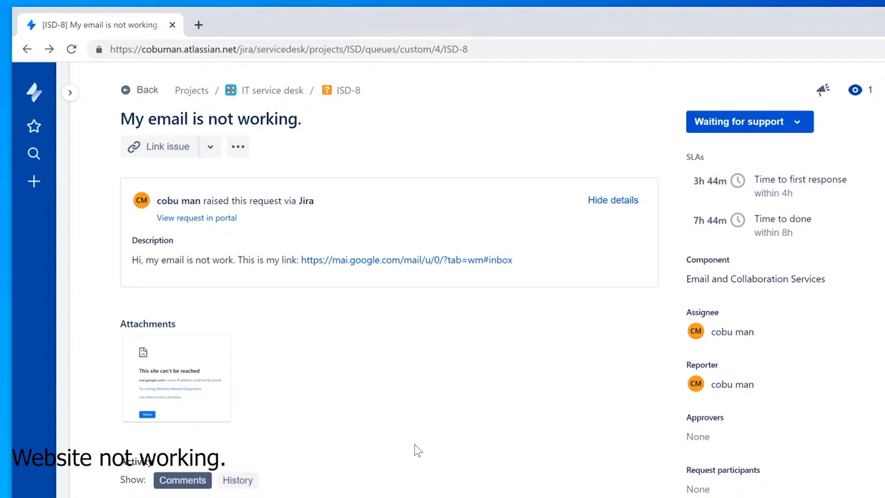
scroll(415, 451, "down", 2)
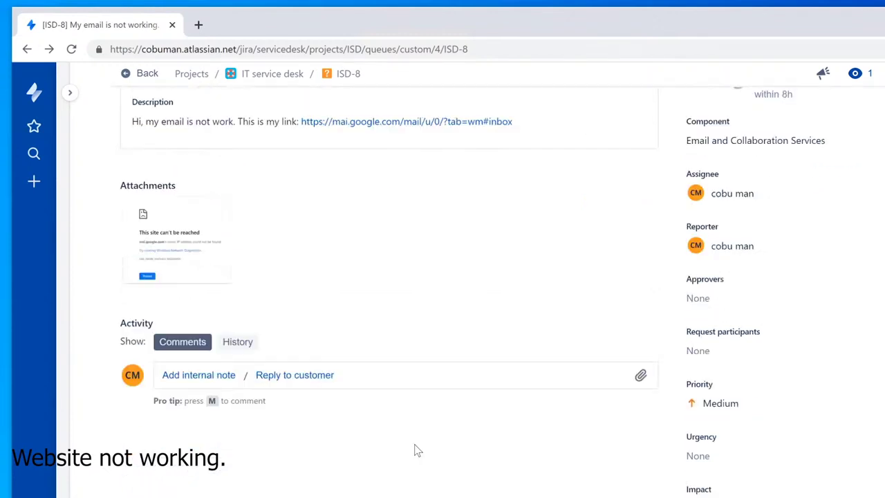
Step: Post a Help Desk reply acknowledging the broken-link ticket and asking if others can access the website
left_click(299, 377)
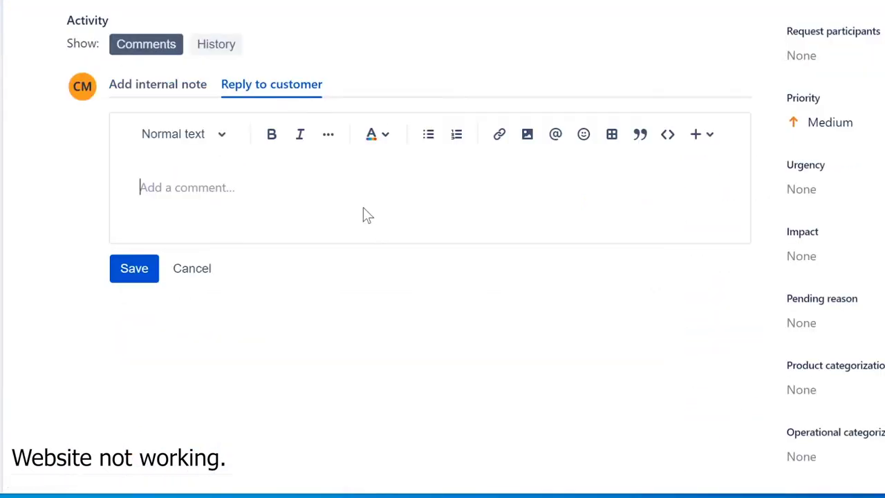
type("Hello, m")
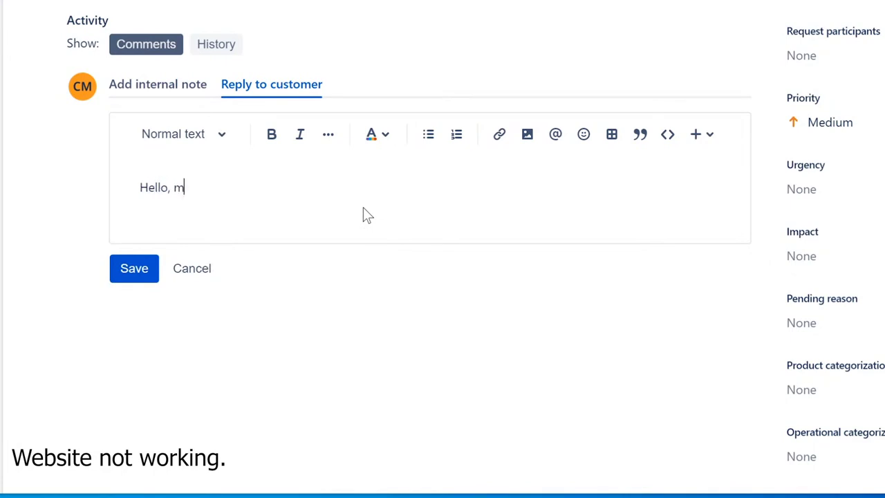
type("y name is Ervin with")
type("Help Desk. I ")
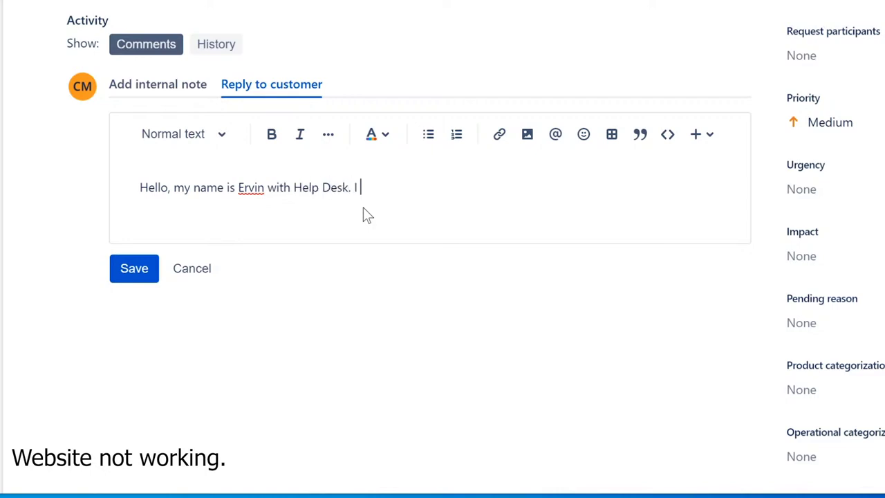
type("have your ticke")
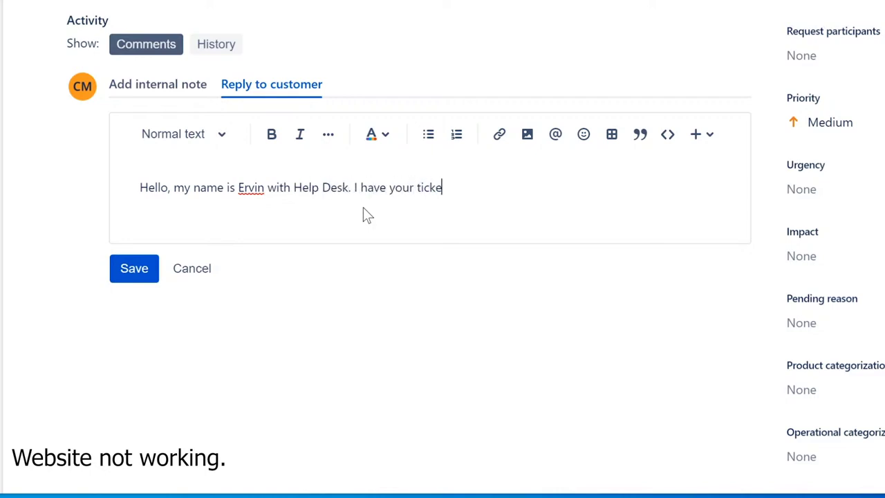
type("t about brok")
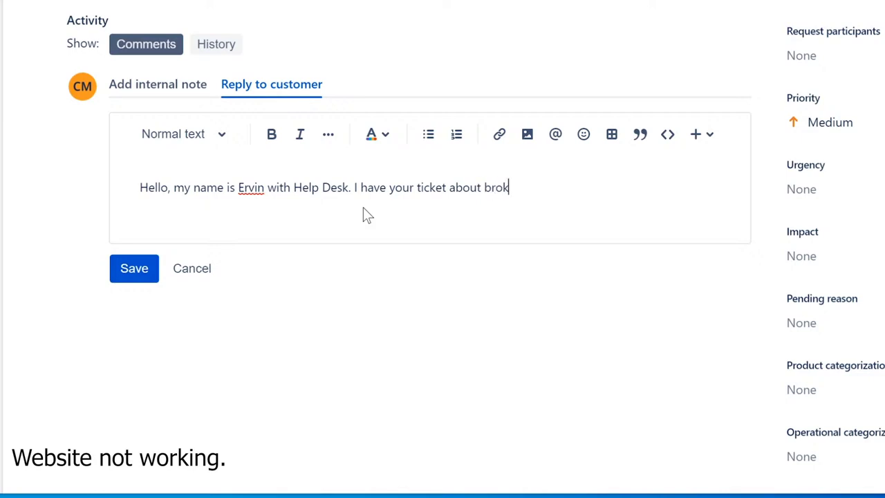
type("en link.")
key("Return")
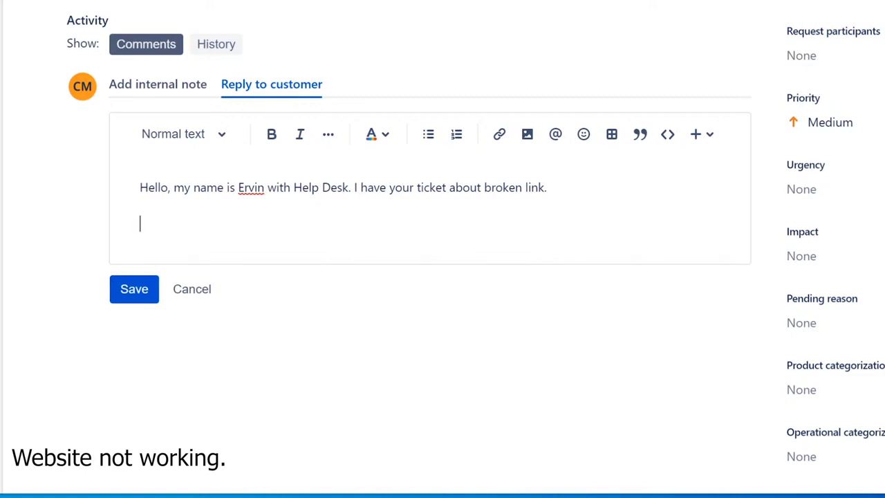
type("Is anybody els")
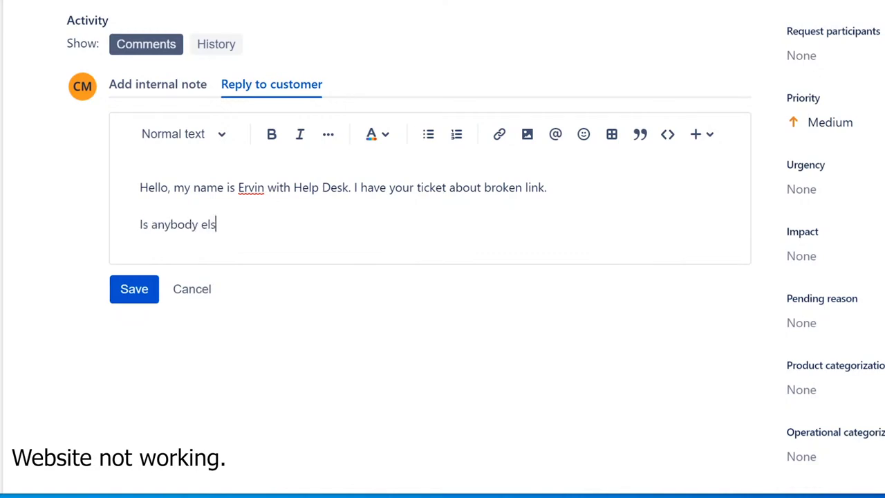
type("e in your group havin")
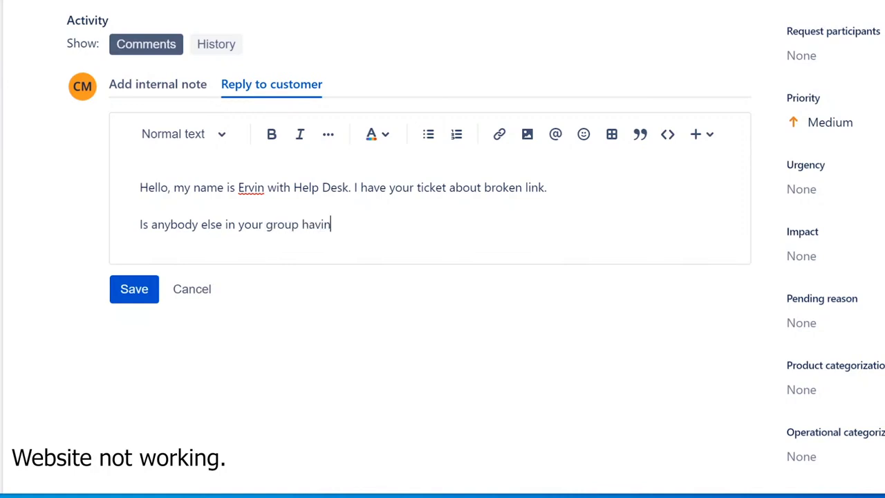
type("g this issue")
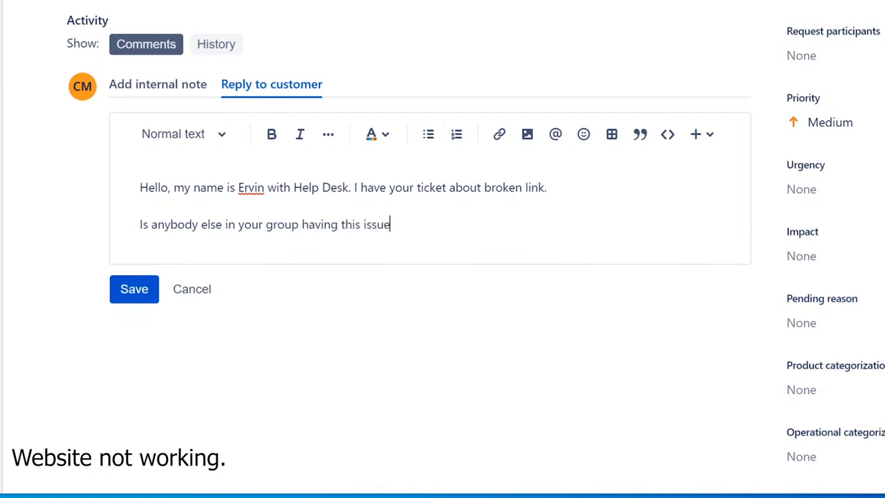
key("BackSpace")
key("BackSpace")
key("BackSpace")
key("BackSpace")
key("BackSpace")
key("BackSpace")
key("BackSpace")
key("BackSpace")
key("BackSpace")
key("BackSpace")
key("BackSpace")
key("BackSpace")
key("BackSpace")
key("BackSpace")
key("BackSpace")
key("BackSpace")
key("BackSpace")
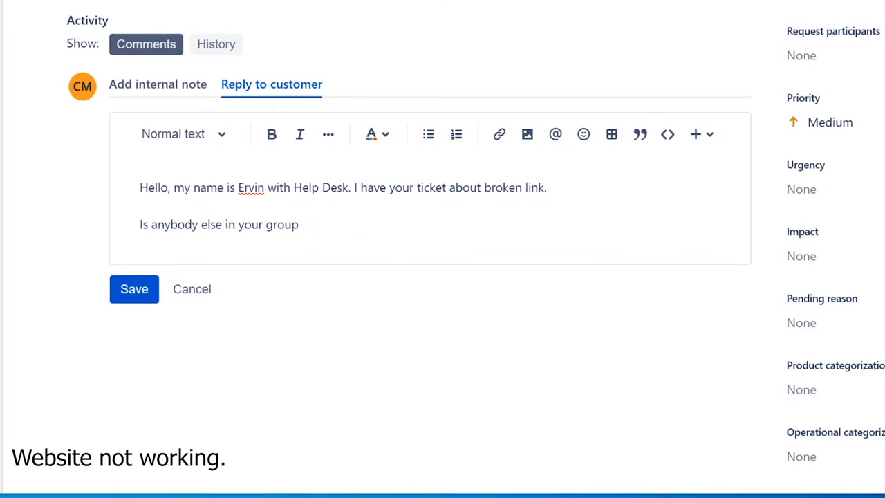
type("able to access this website?")
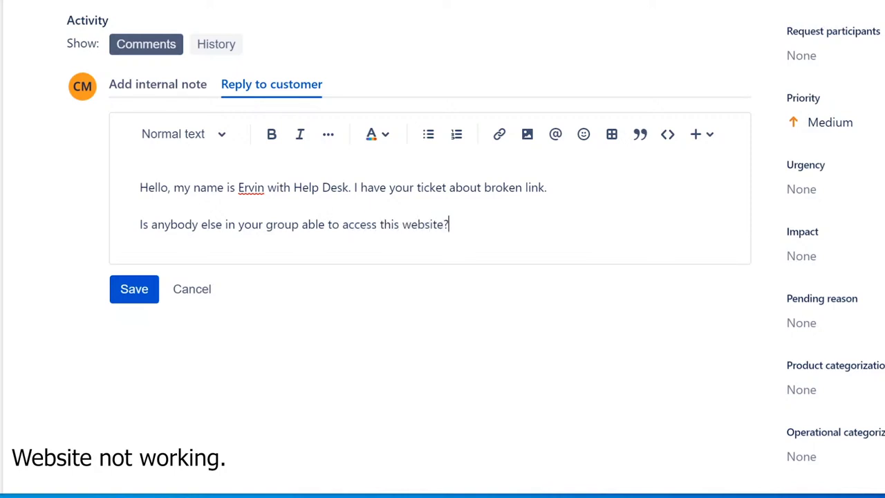
left_click(125, 291)
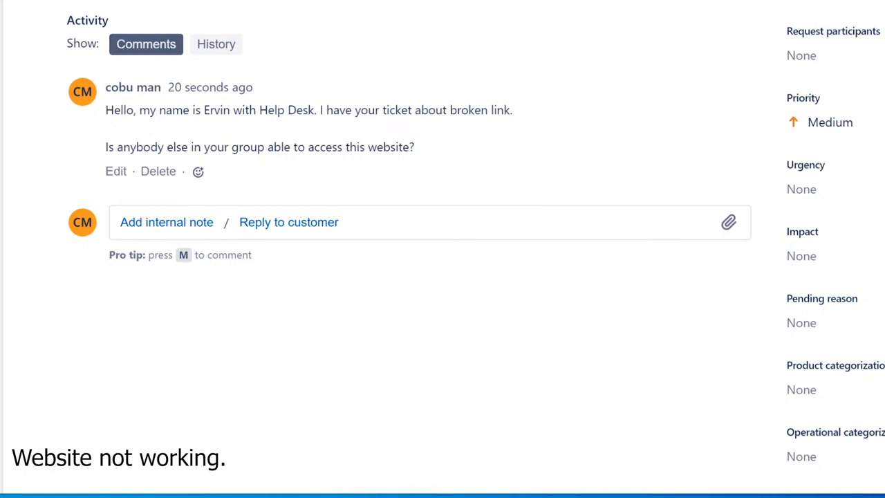
Step: Draft a reply dialogue: correct link confirmed, check with one other person, 'it's working for them'
left_click(286, 227)
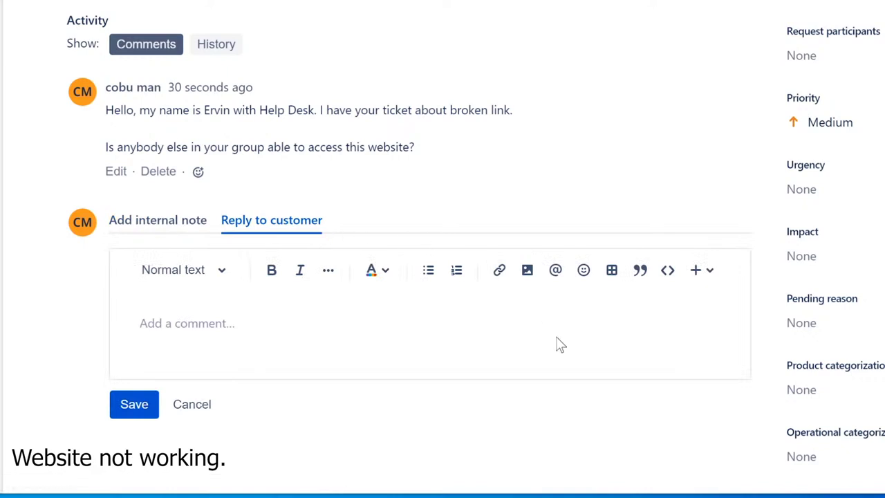
type("Customer")
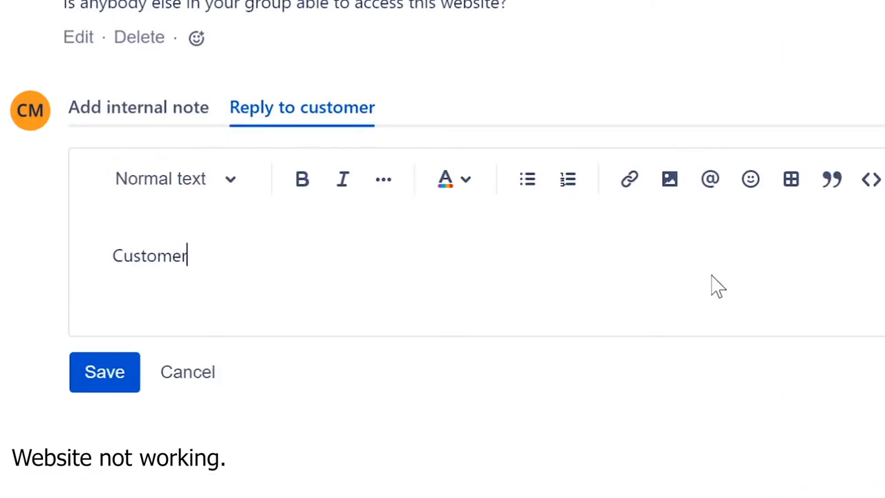
type(": Yes, that is the co")
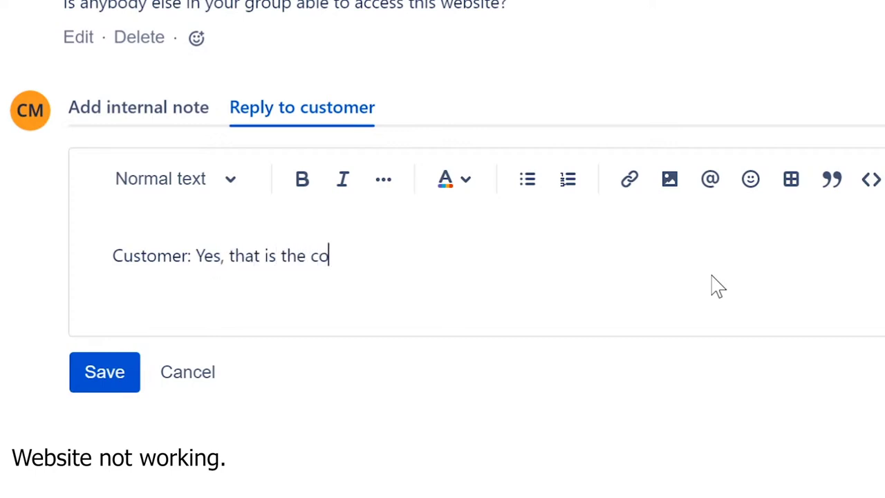
type("rrect link...")
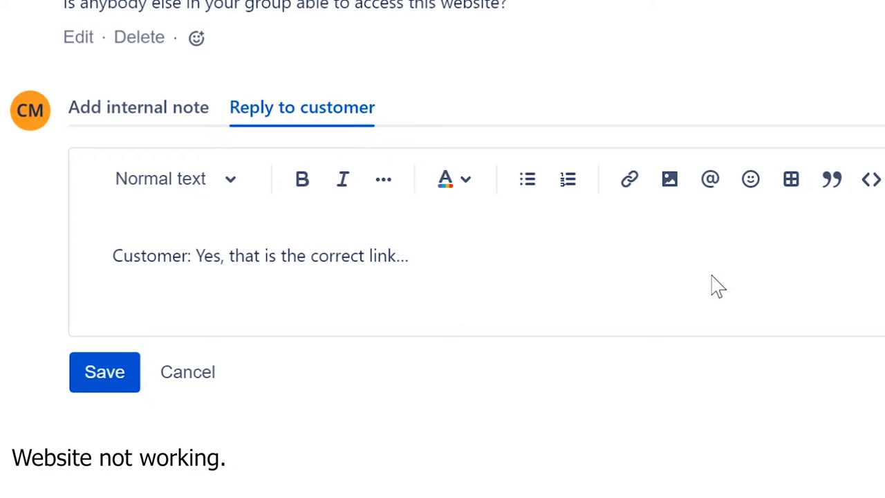
key("Return")
type("Er")
type("vin: Can you ")
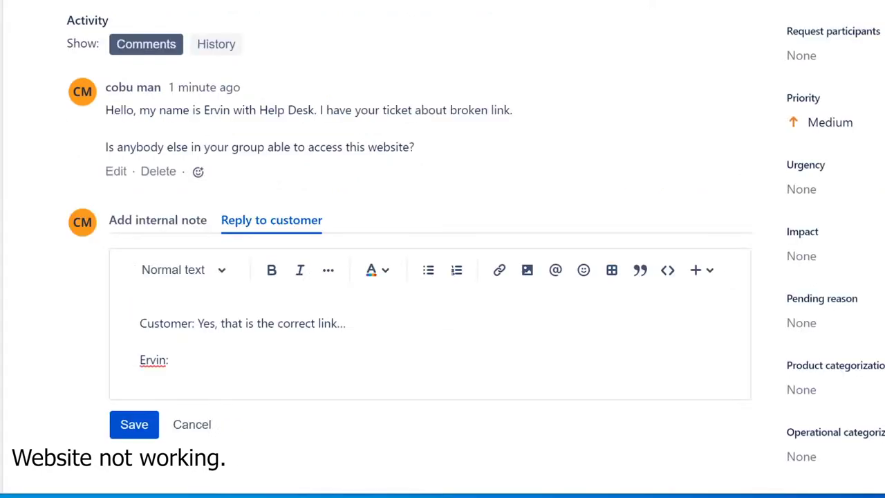
type("please check ")
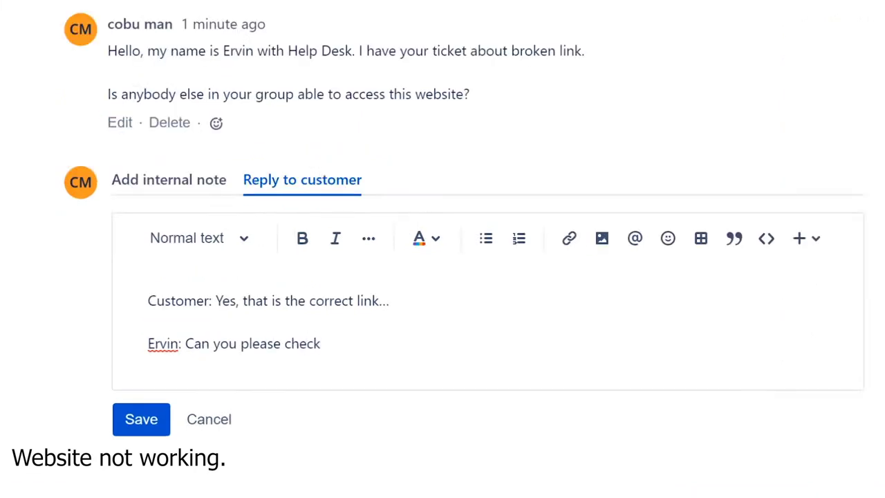
type("with one other person ")
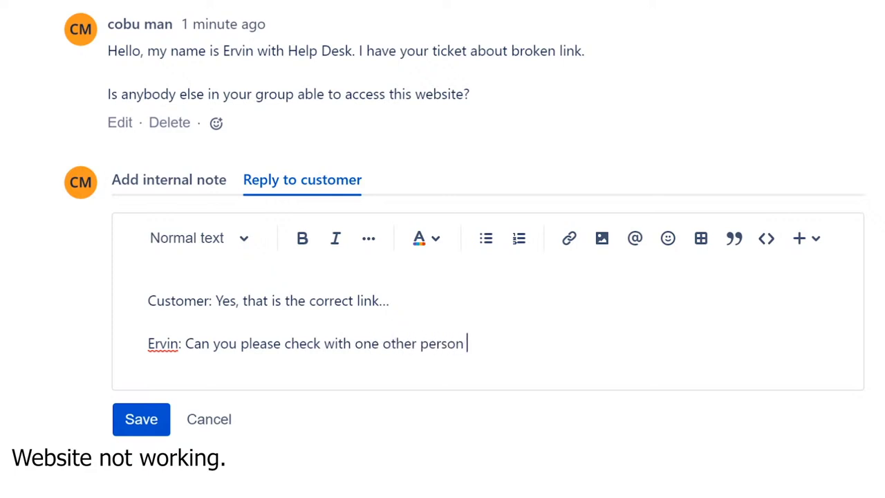
type("just to be sur")
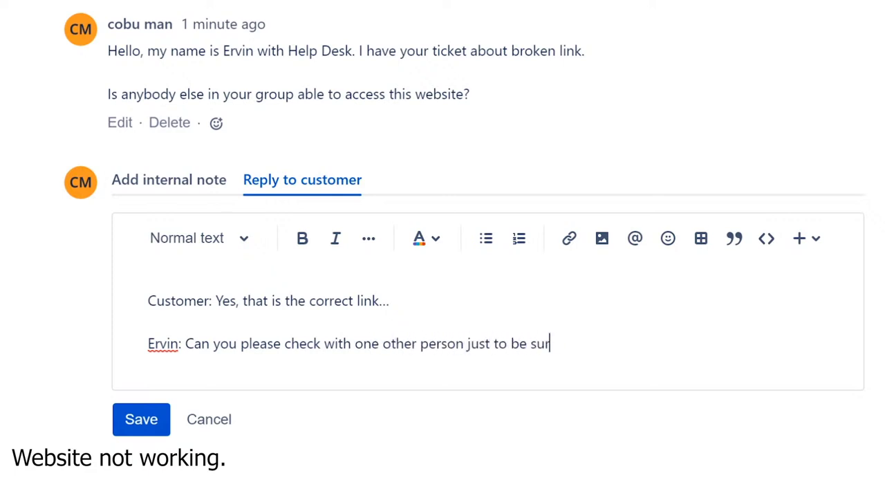
type("e?")
key("Return")
key("Return")
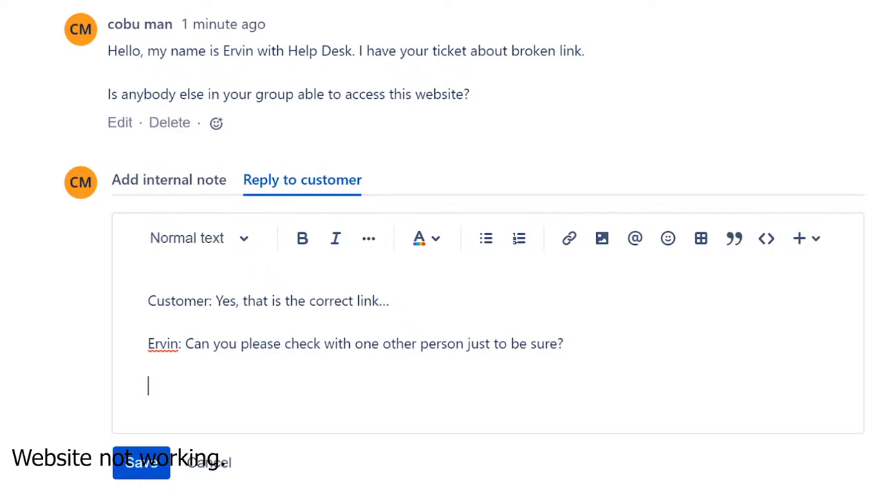
type("Customer: ")
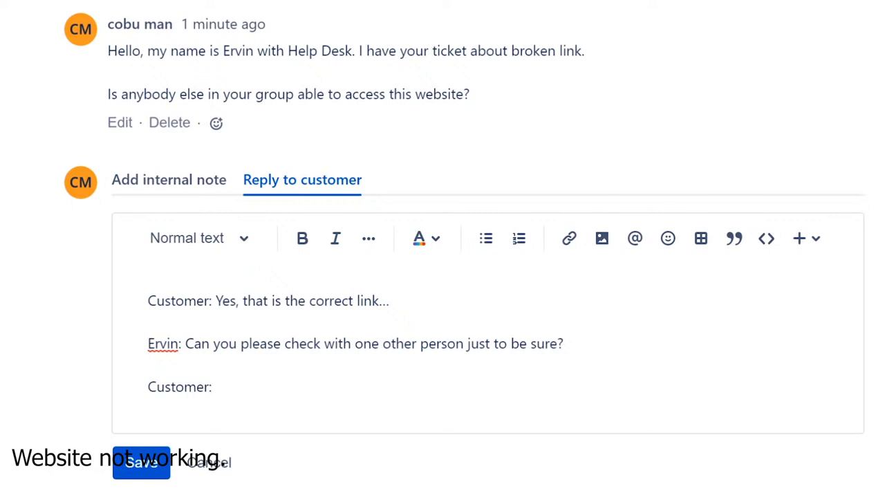
type("Yes, i")
type("t's ")
type("working for them")
type("...")
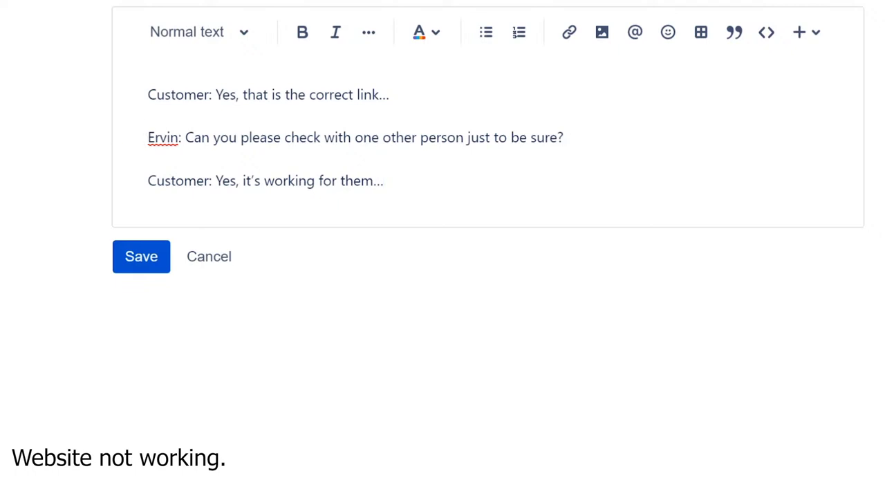
Step: Add the line 'Customer: They are using the same link as me...' to the reply
double_click(162, 137)
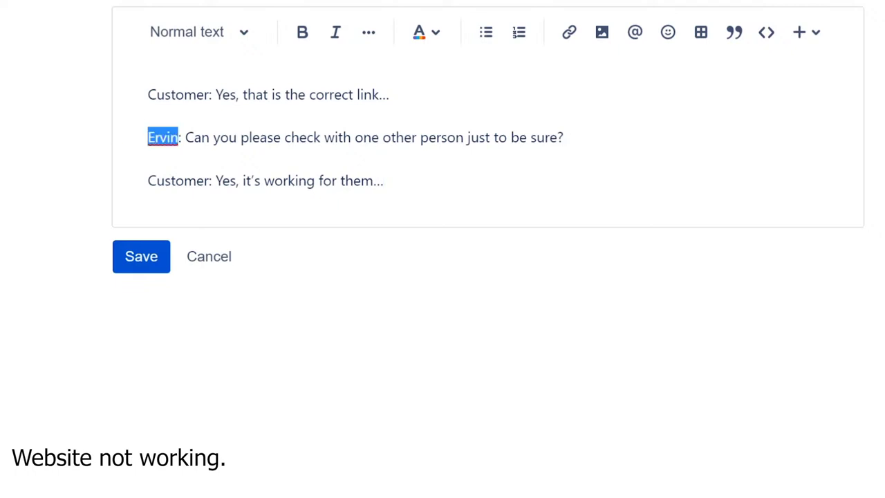
left_click_drag(148, 94, 209, 95)
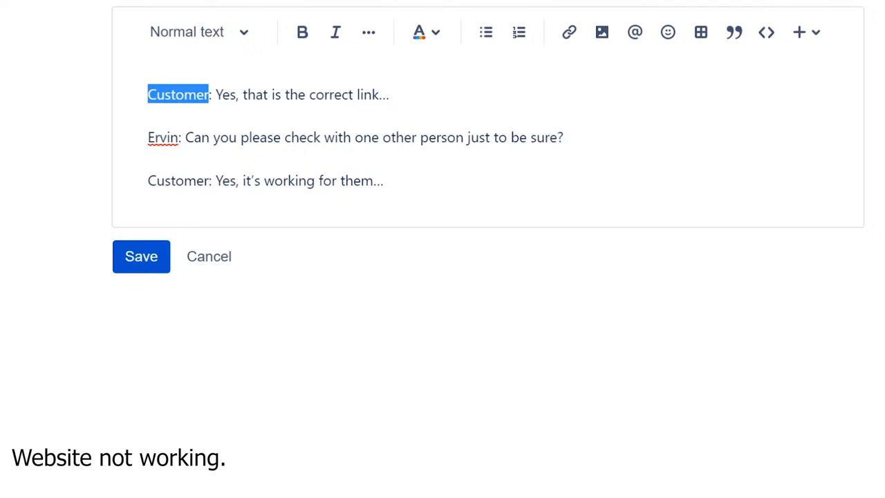
key("Right")
key("Right")
key("Right")
left_click(547, 200)
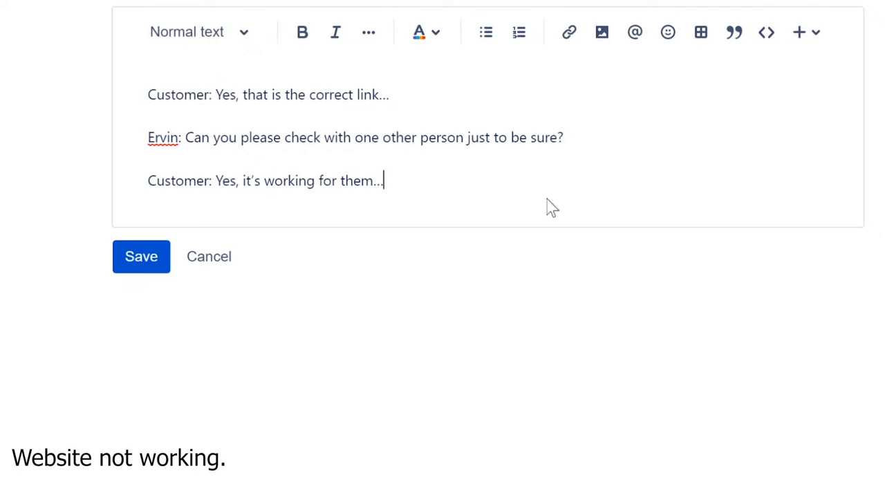
key("Return")
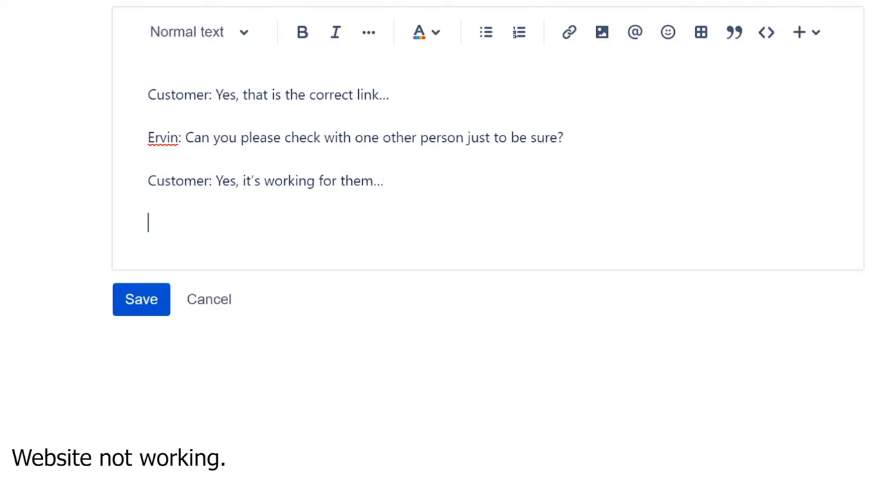
type("Customer")
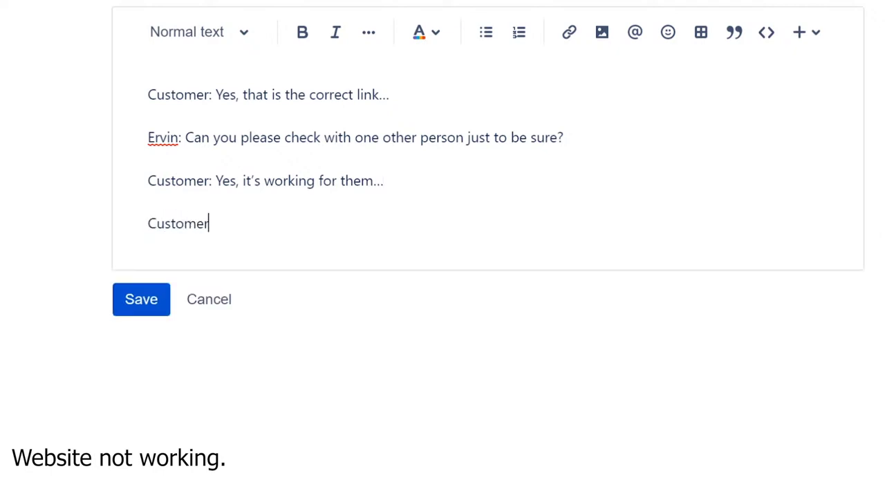
type(": They are using the sma")
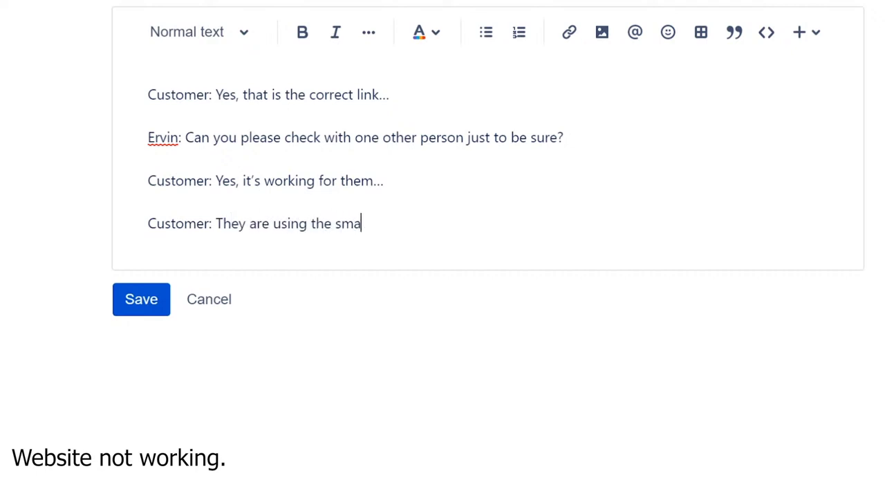
key("BackSpace")
key("BackSpace")
type("ame link")
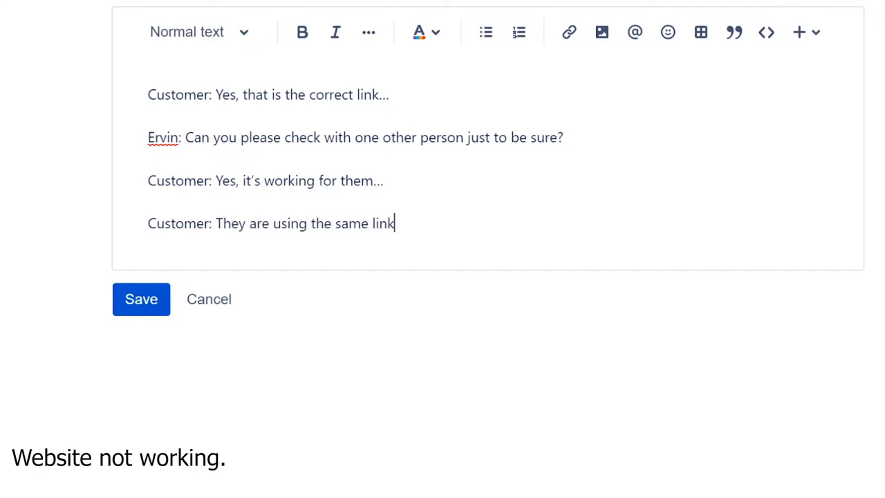
type(" as me...")
Step: Add the agent's line asking the customer to show a screenshot of the working website
key("Return")
type("E")
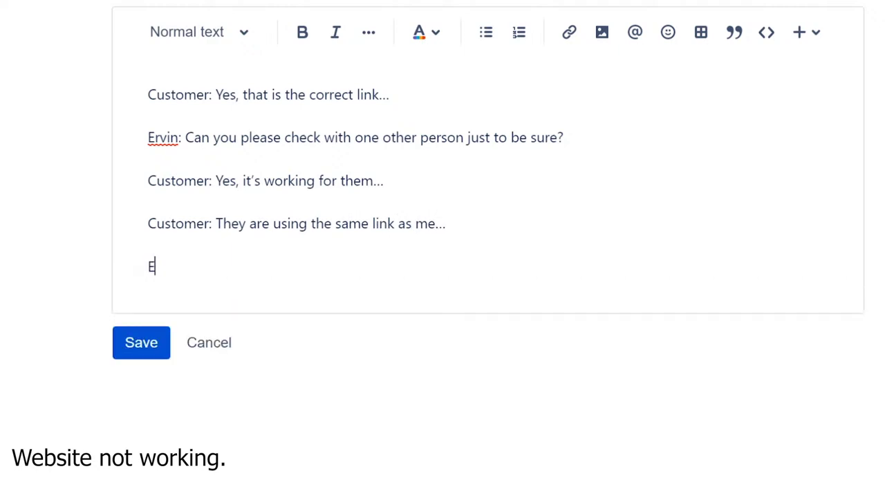
type("rvin: Can yop")
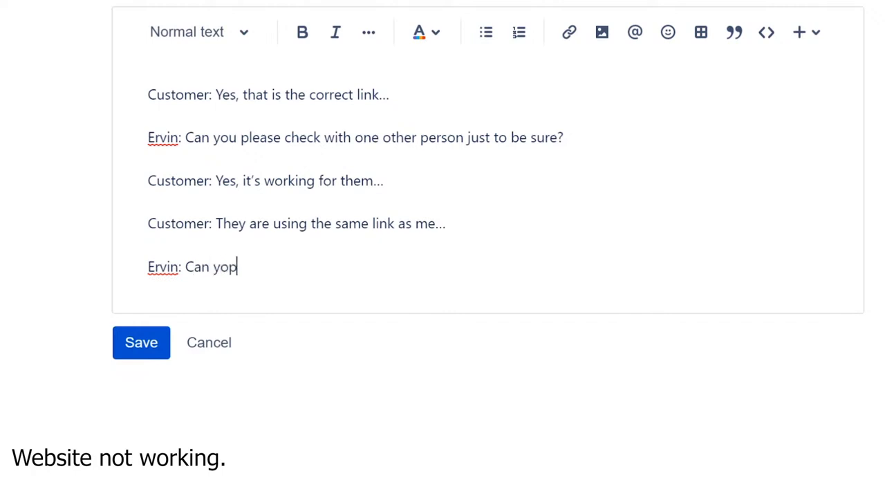
key("BackSpace")
type("u please show me ")
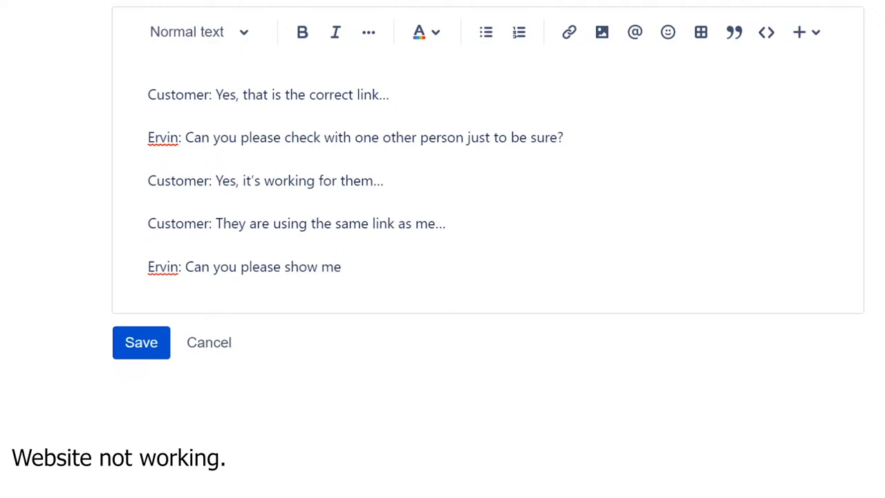
type("the screenshot of working webstie")
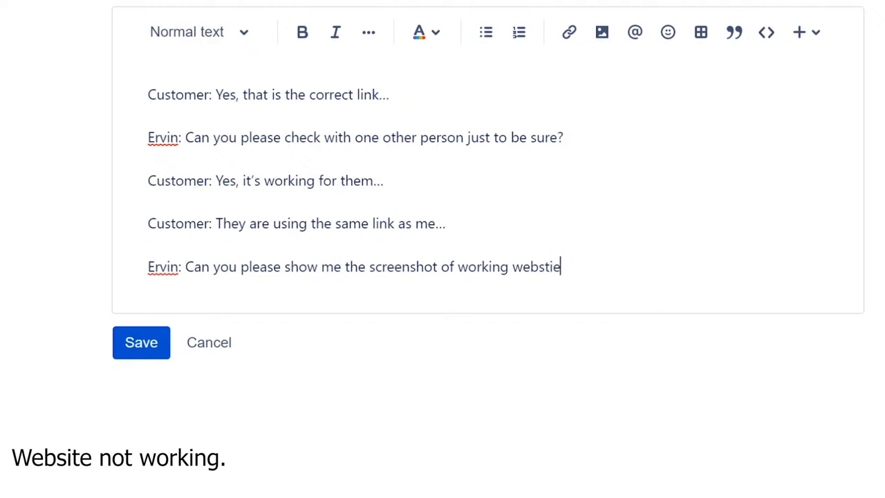
key("BackSpace")
key("BackSpace")
type("ite.")
key("BackSpace")
type("?")
Step: Add the line 'Customer: with screenshot' to the reply
key("Return")
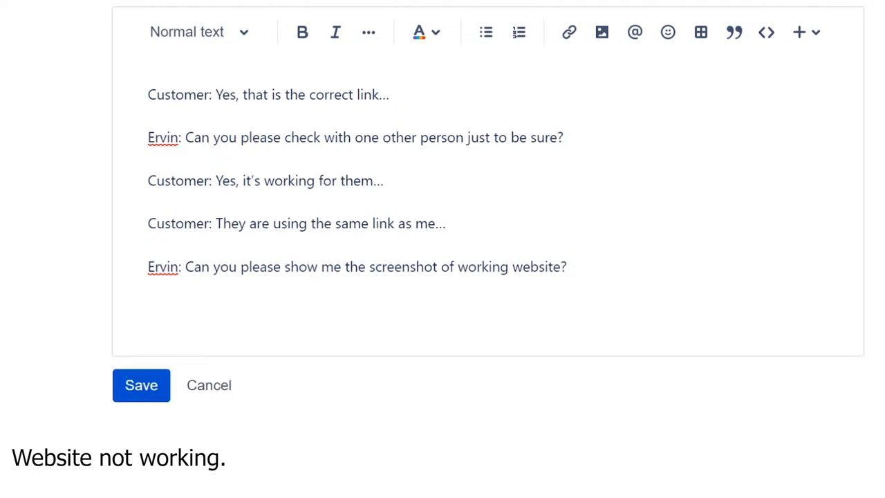
type("Cuso")
key("BackSpace")
type("tomer: ")
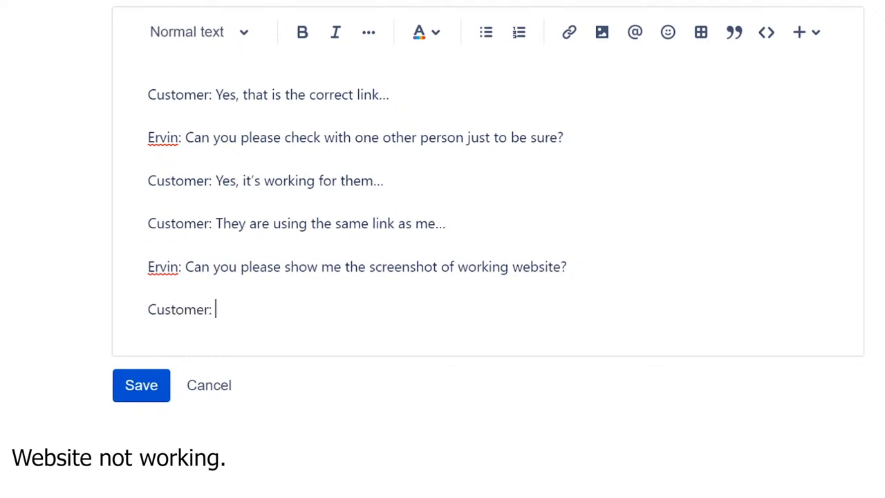
type("with screenshot")
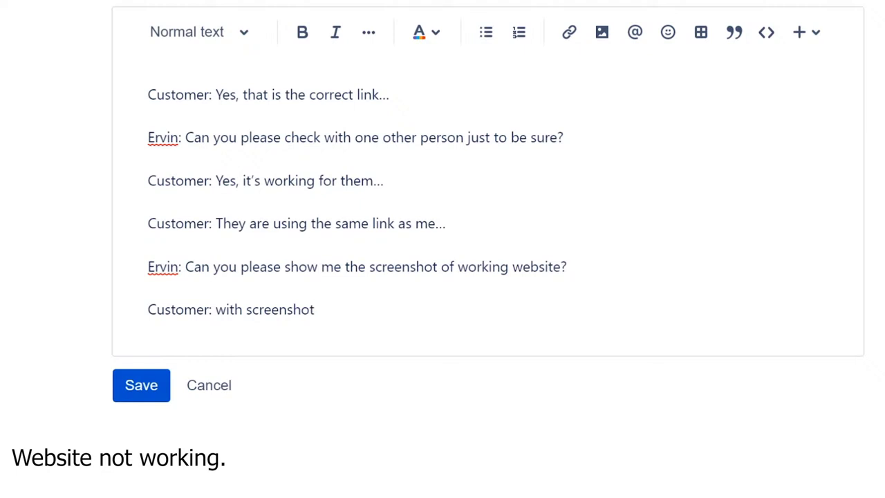
scroll(442, 207, "down", 1)
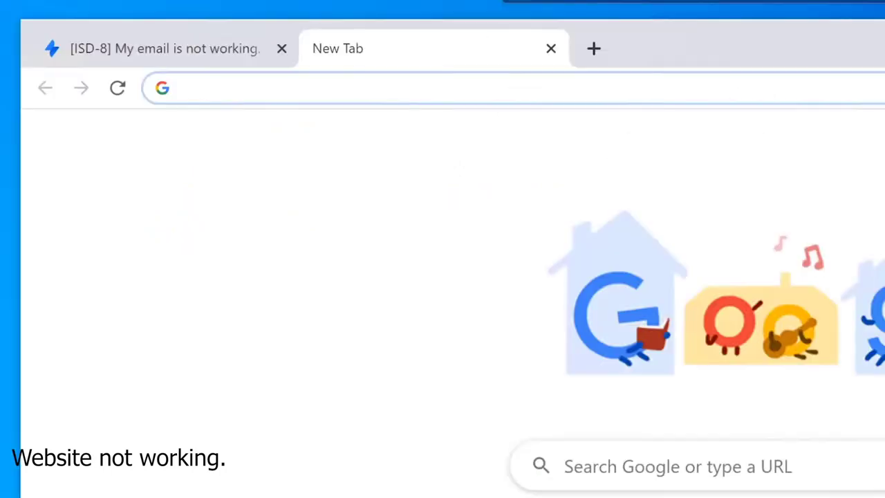
Step: Load the misspelled mai.google.com address in a new tab, then close that failed tab
type("https://mail.google.com/mail/u/0/?tab=wm#inbox")
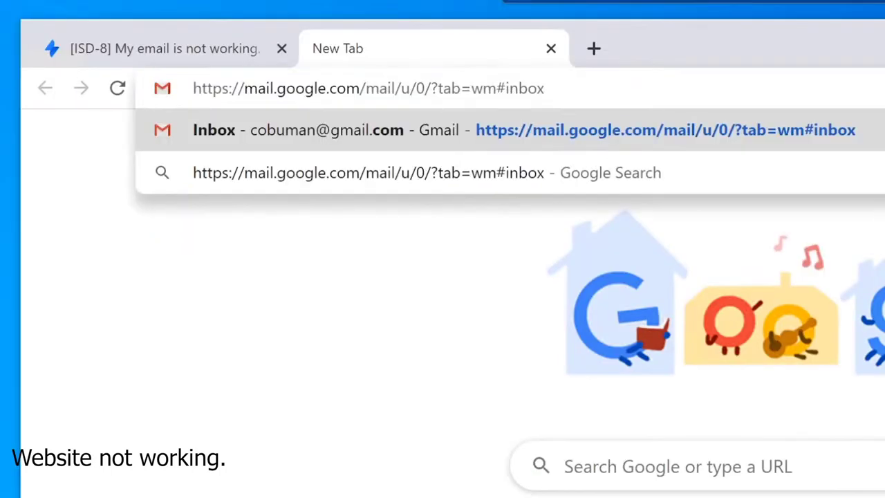
left_click(273, 88)
key("BackSpace")
key("Return")
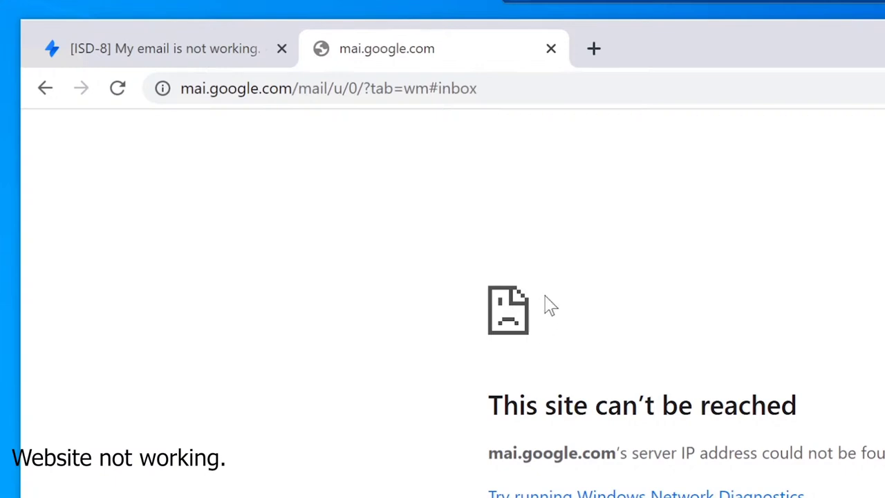
left_click(551, 49)
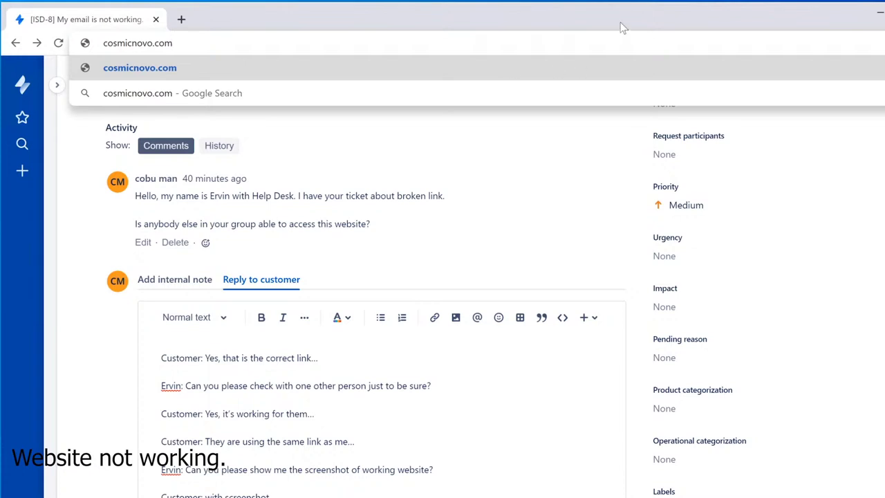
Step: Load cosmicnovo.com and scroll through the posts on its front page
key("Return")
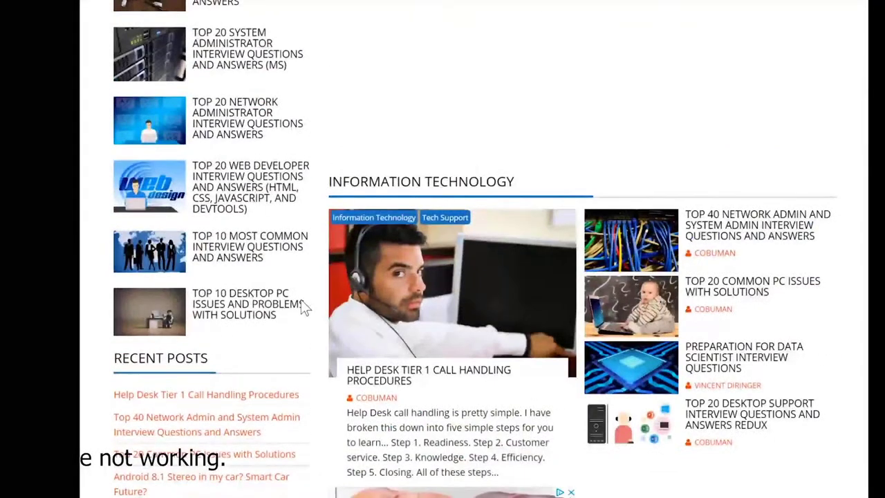
scroll(302, 304, "up", 3)
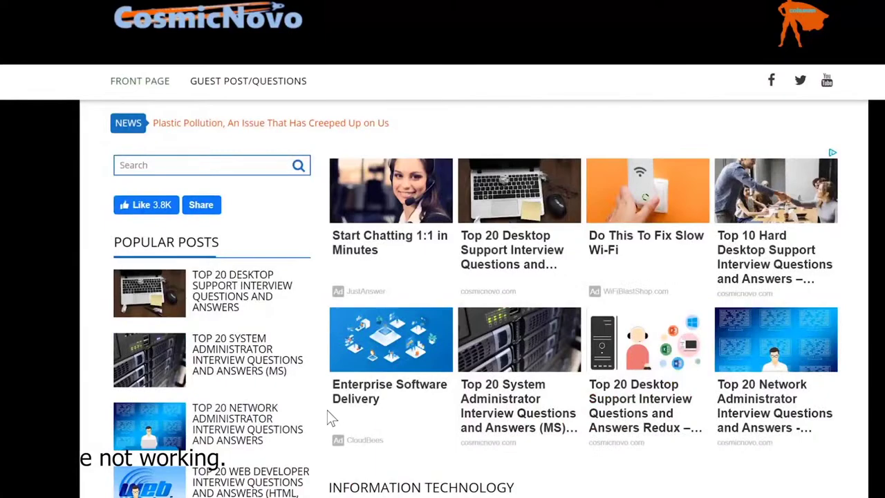
scroll(374, 376, "down", 3)
scroll(379, 380, "down", 3)
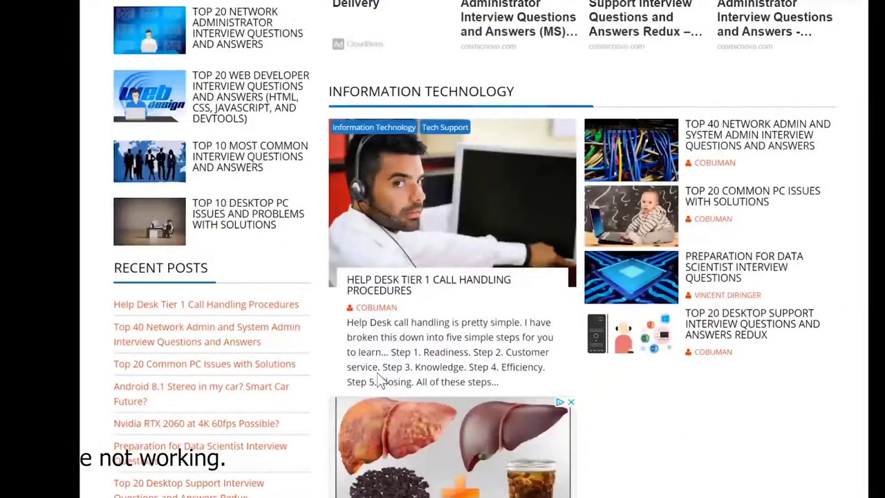
scroll(379, 380, "down", 5)
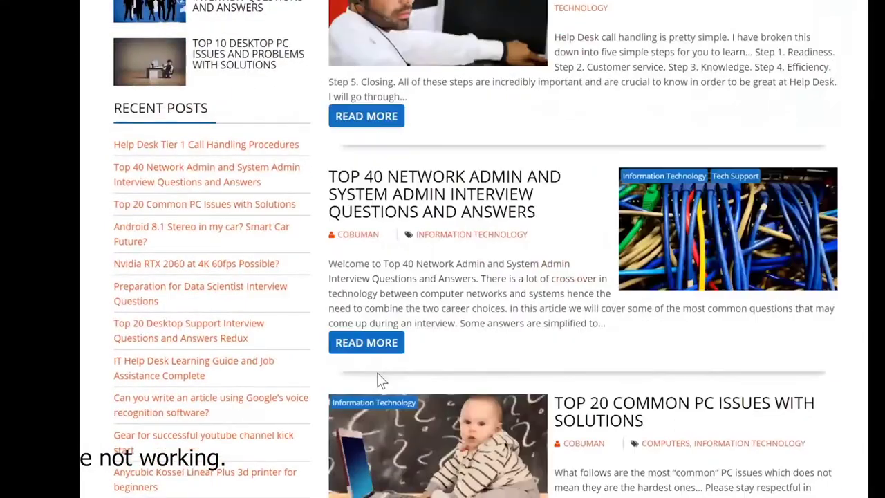
scroll(379, 379, "down", 3)
scroll(423, 371, "up", 7)
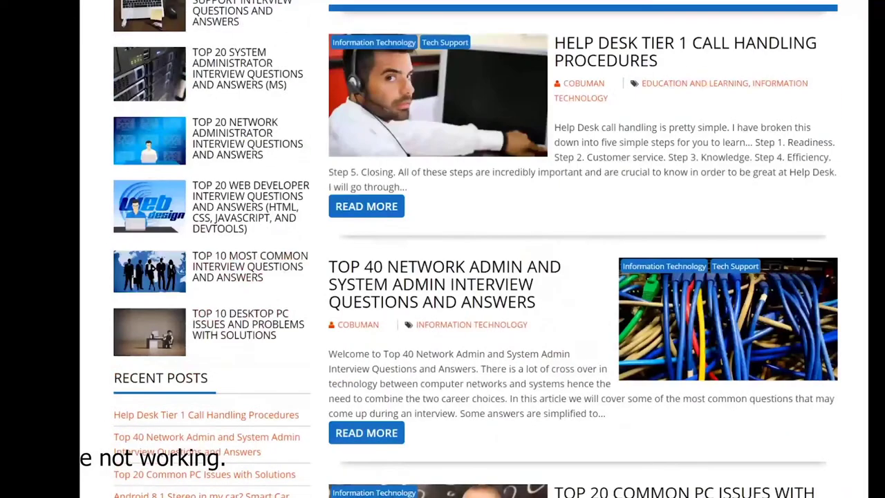
scroll(415, 369, "down", 2)
scroll(413, 371, "up", 4)
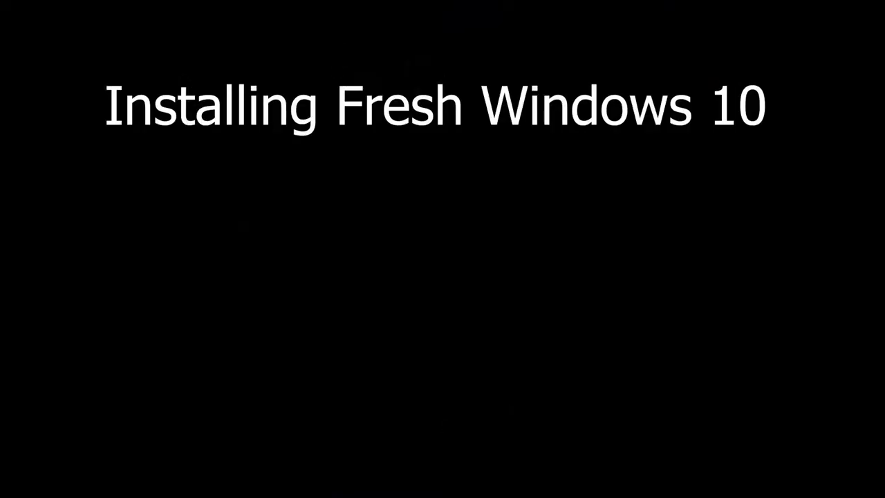
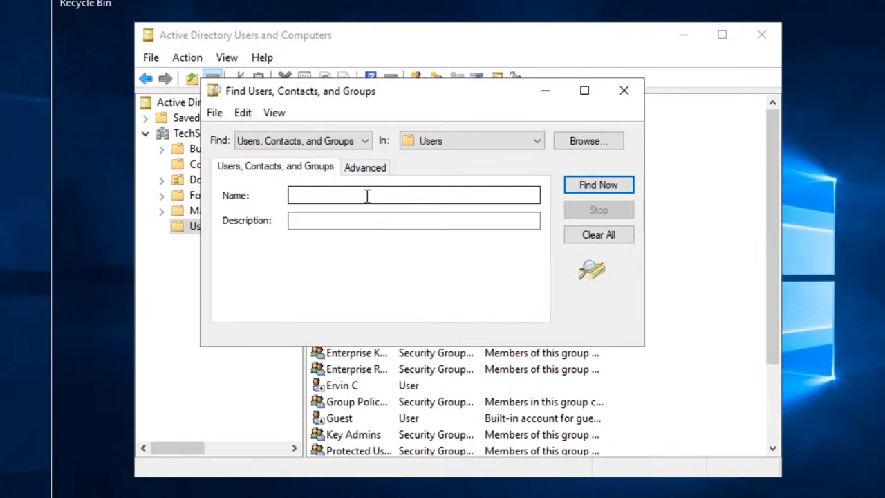
Step: Search for the user by logon name and open the found account
left_click(367, 196)
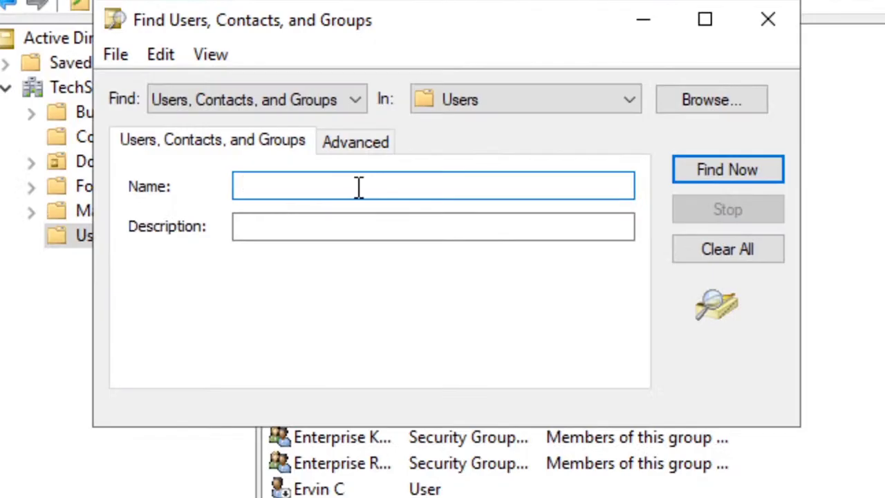
type("ervin_can")
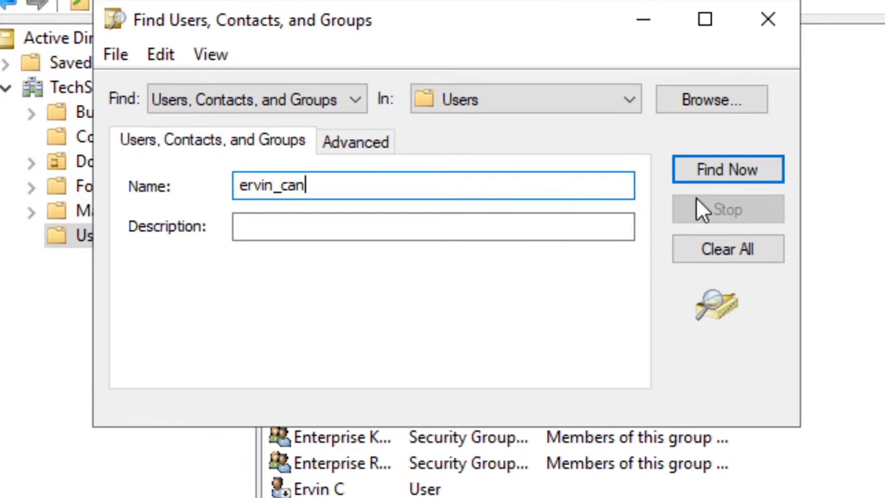
left_click(709, 171)
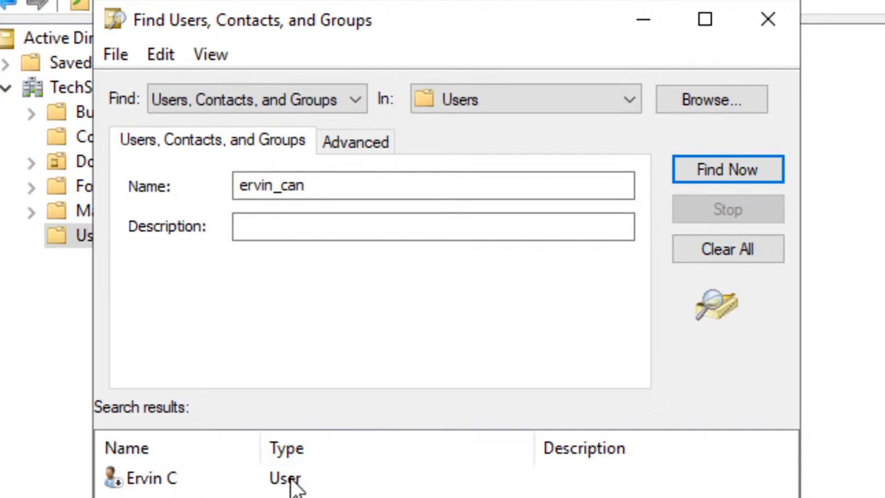
left_click(192, 487)
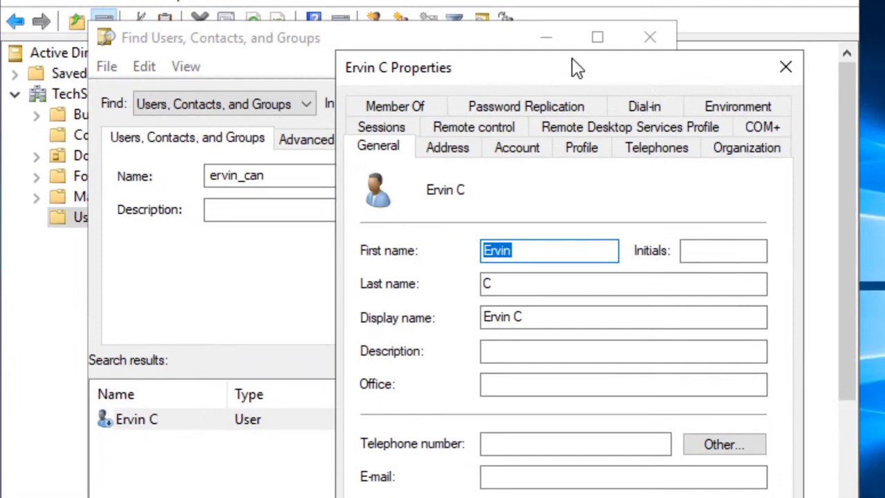
Step: Tick Unlock account on the user's Account tab, apply, and close the properties
left_click_drag(568, 115, 538, 105)
left_click_drag(536, 56, 490, 36)
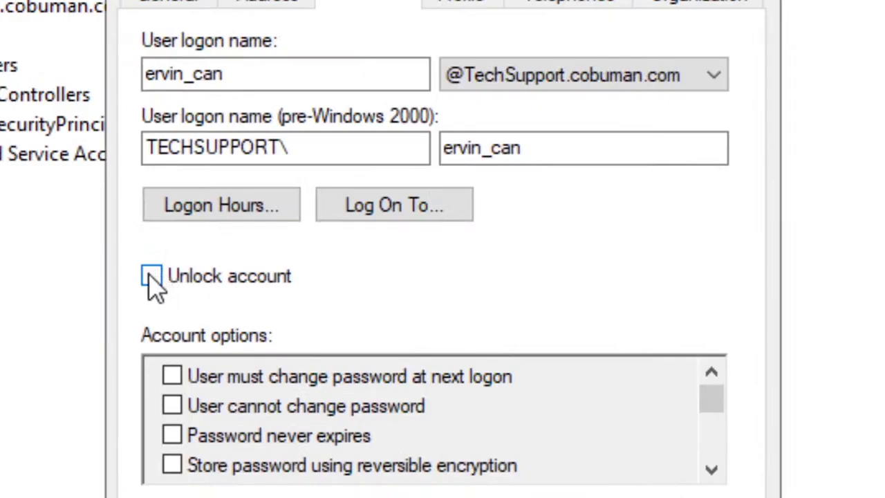
left_click(148, 275)
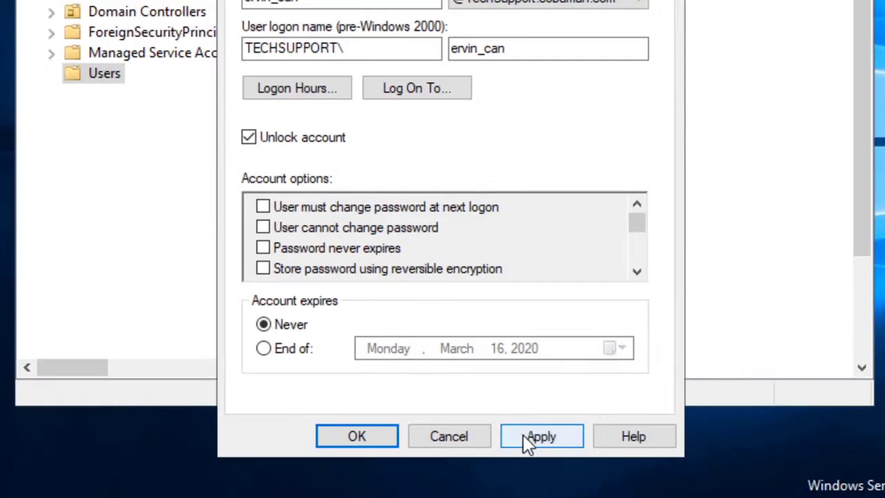
left_click(523, 434)
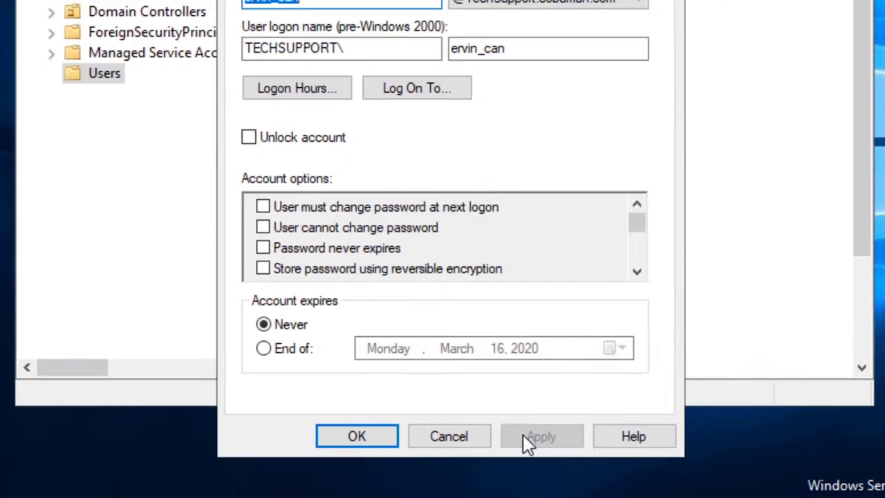
left_click(359, 436)
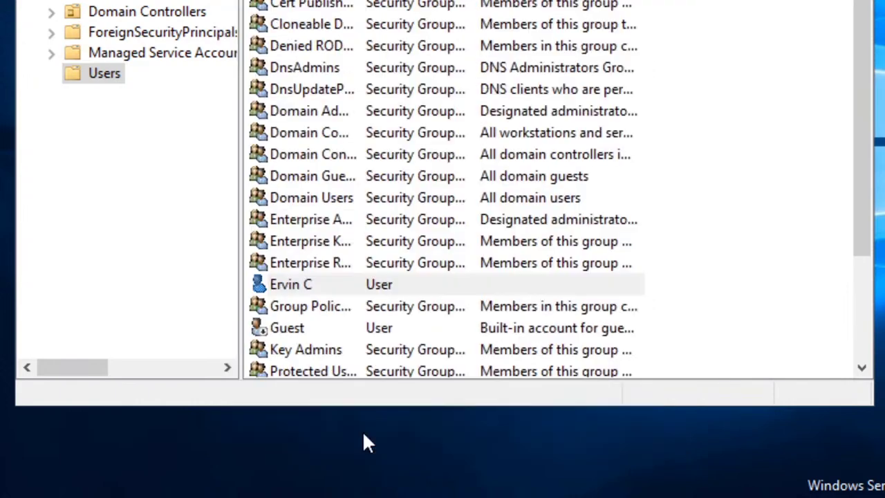
Step: Enable 'User must change password at next logon' in the user's Account settings and close the properties
right_click(103, 80)
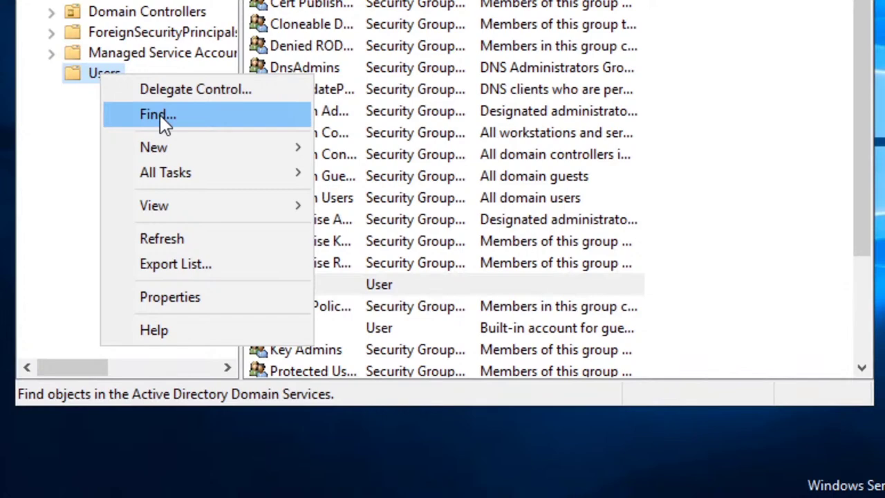
key("Escape")
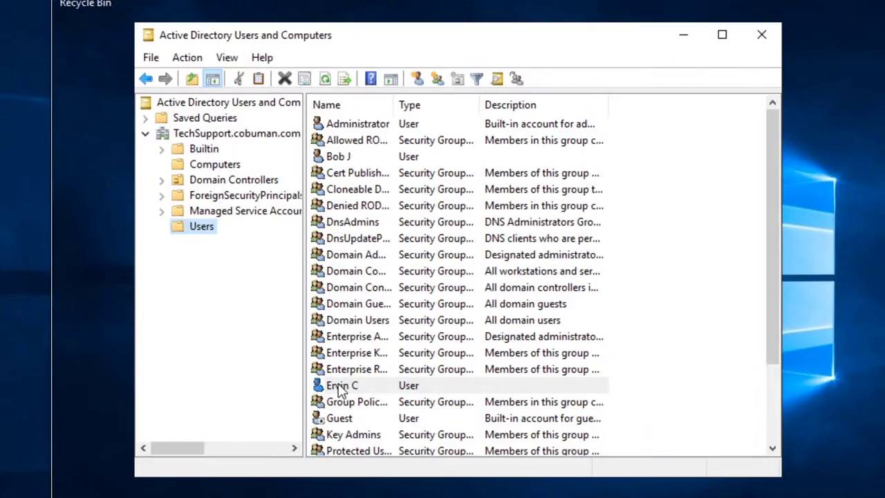
double_click(345, 385)
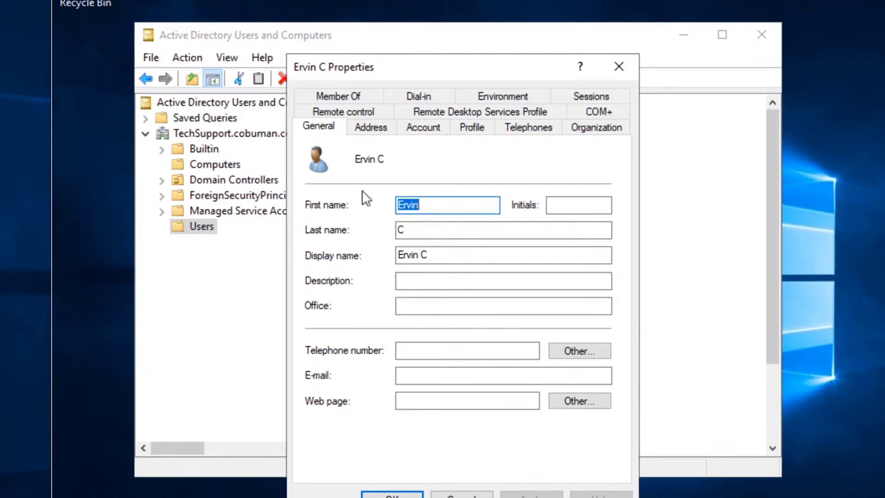
left_click(418, 133)
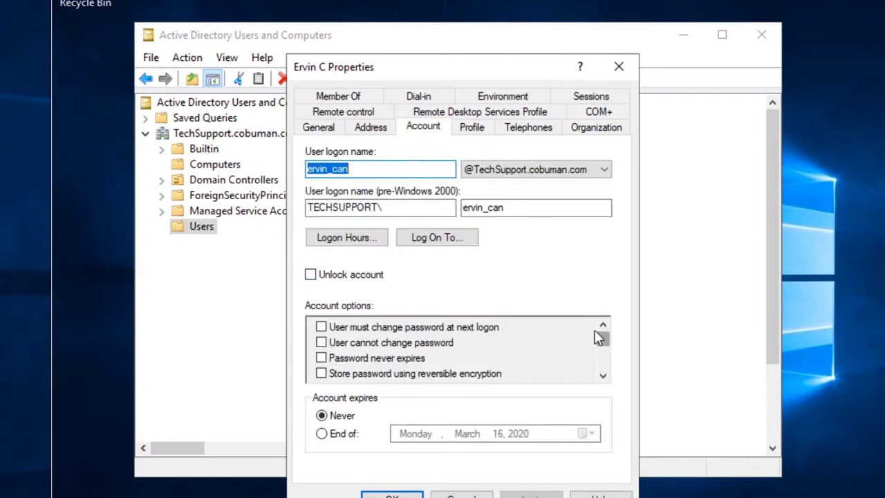
mouse_move(601, 335)
left_mouse_down()
mouse_move(607, 351)
mouse_move(604, 339)
left_mouse_up()
left_click(322, 329)
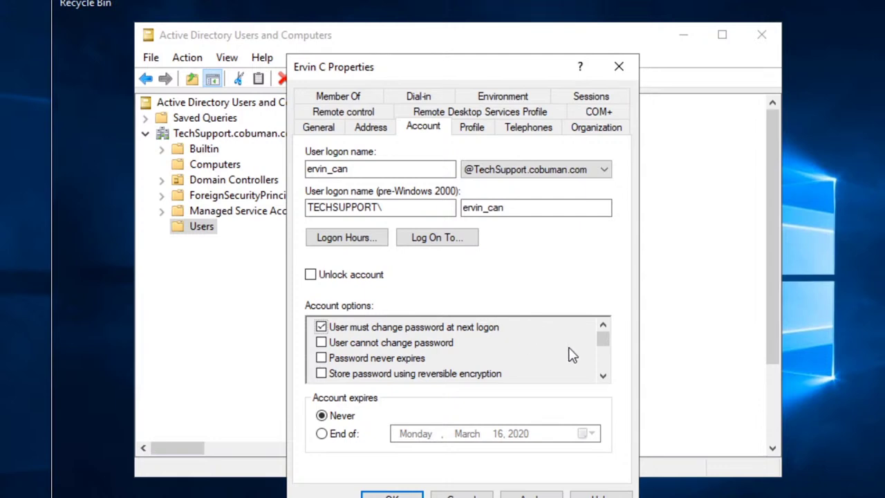
mouse_move(604, 340)
left_mouse_down()
mouse_move(600, 371)
mouse_move(602, 339)
left_mouse_up()
key("Return")
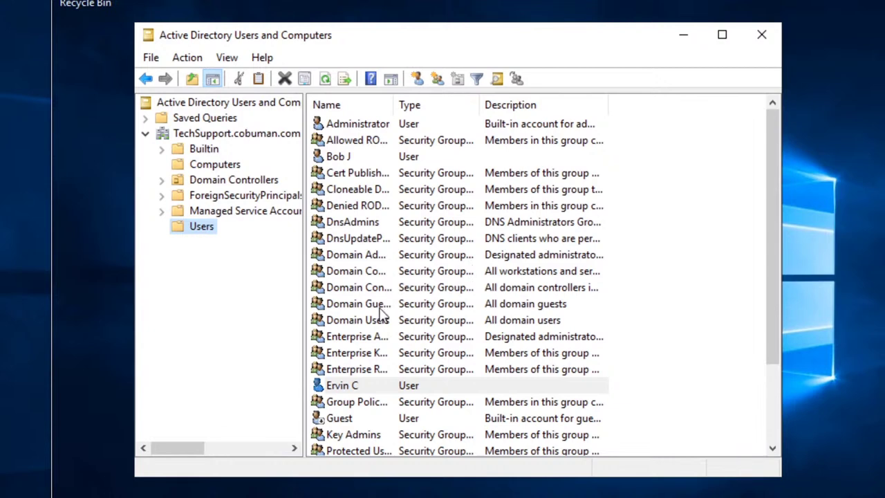
left_click(338, 387)
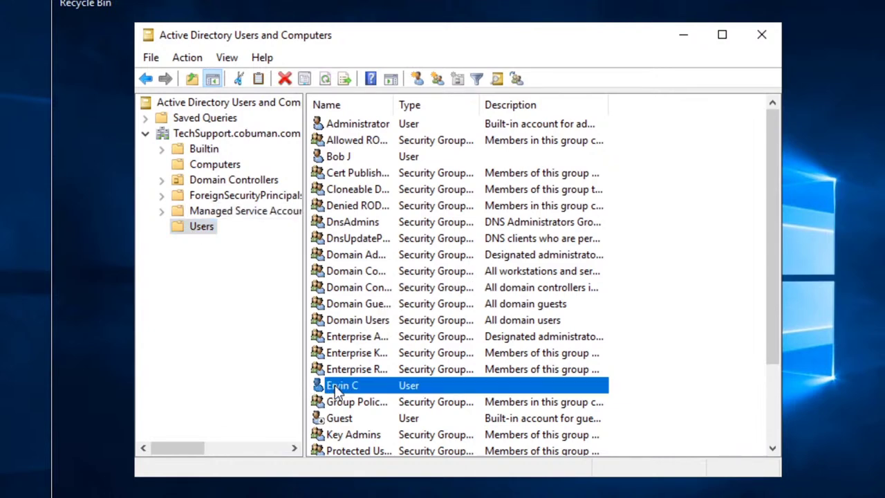
right_click(336, 389)
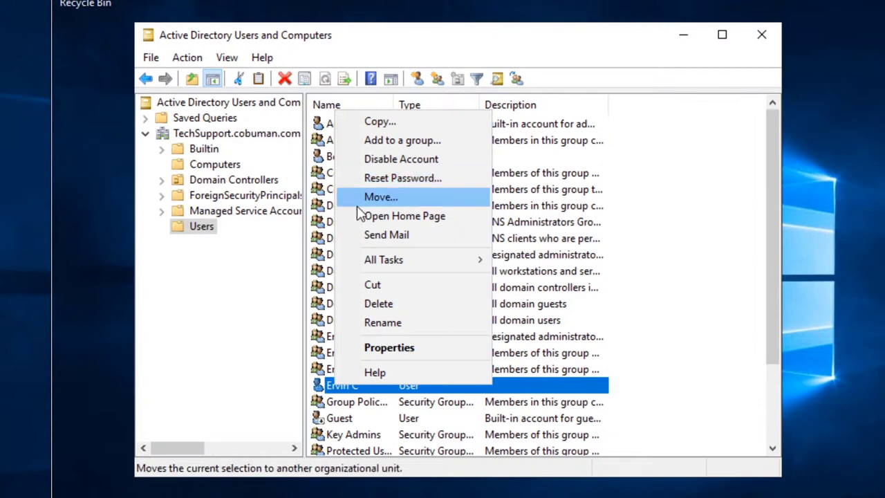
left_click(267, 320)
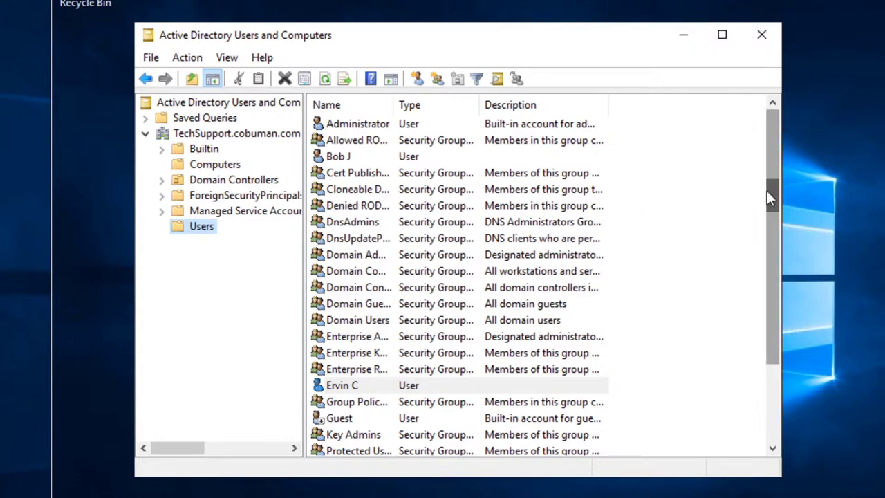
left_click_drag(766, 190, 768, 217)
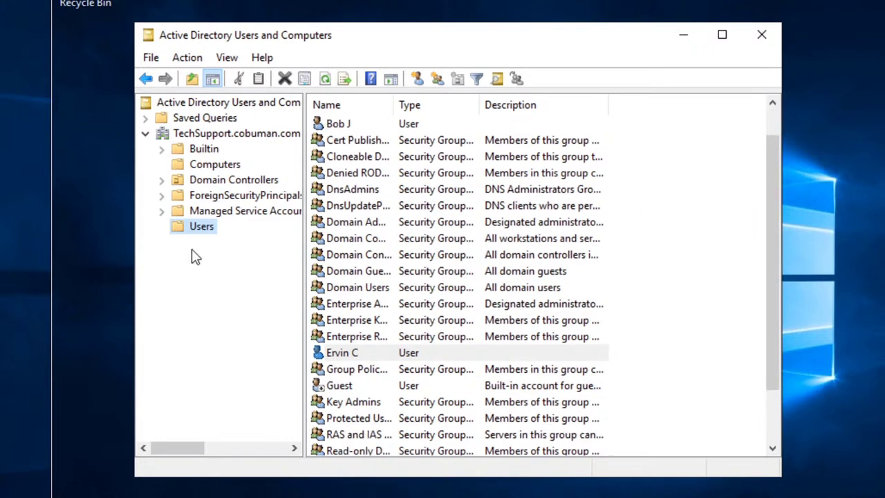
Step: Find the user's logon name from the Users container and bring up the found account's actions
right_click(203, 232)
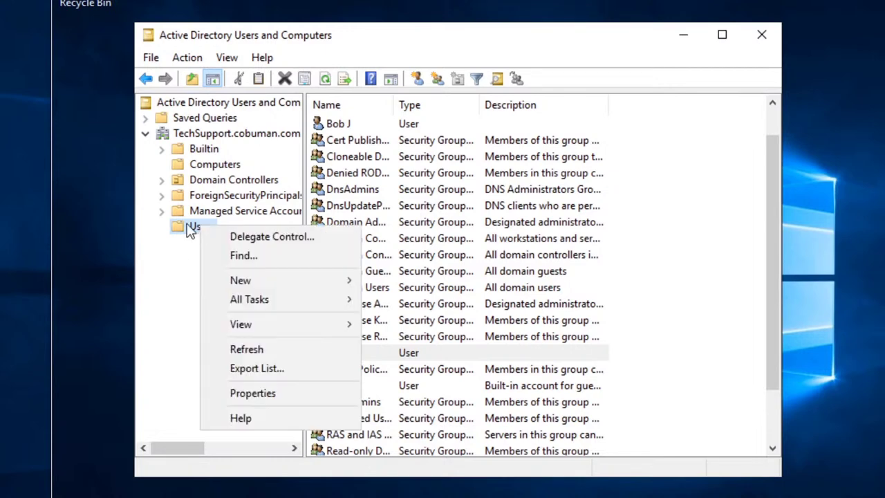
left_click(247, 255)
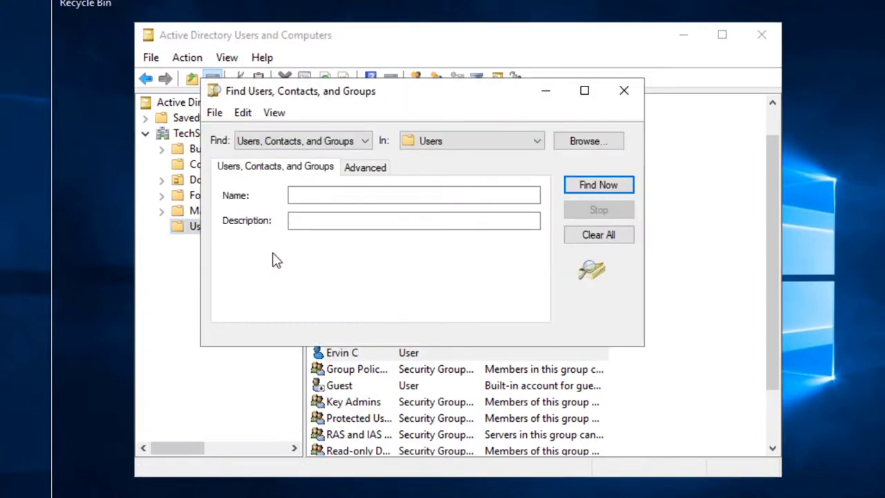
left_click(405, 197)
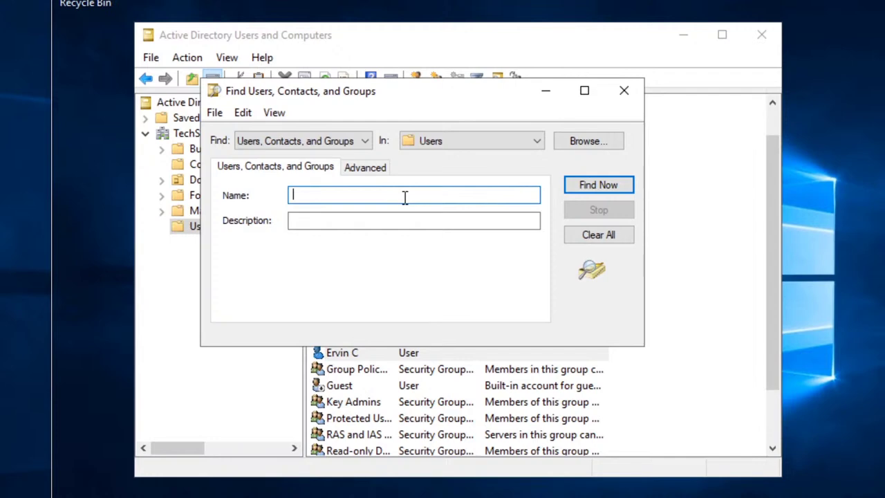
type("ervin_can")
key("Return")
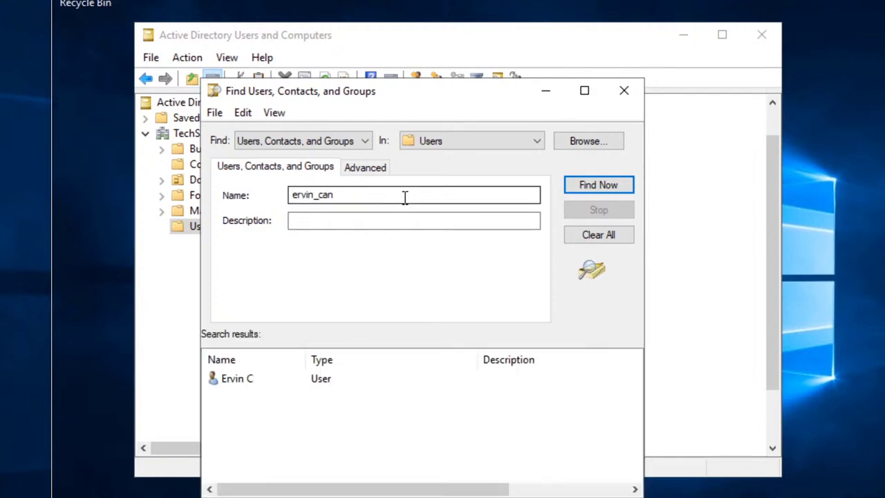
left_click(235, 389)
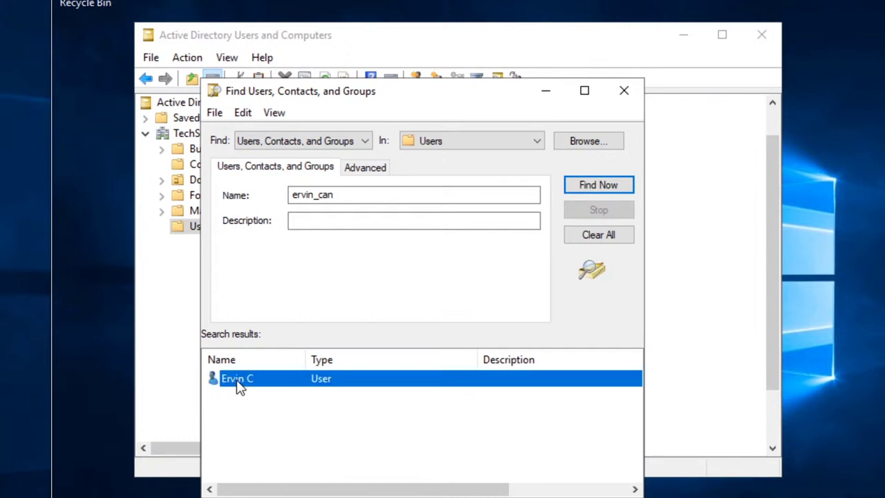
right_click(240, 386)
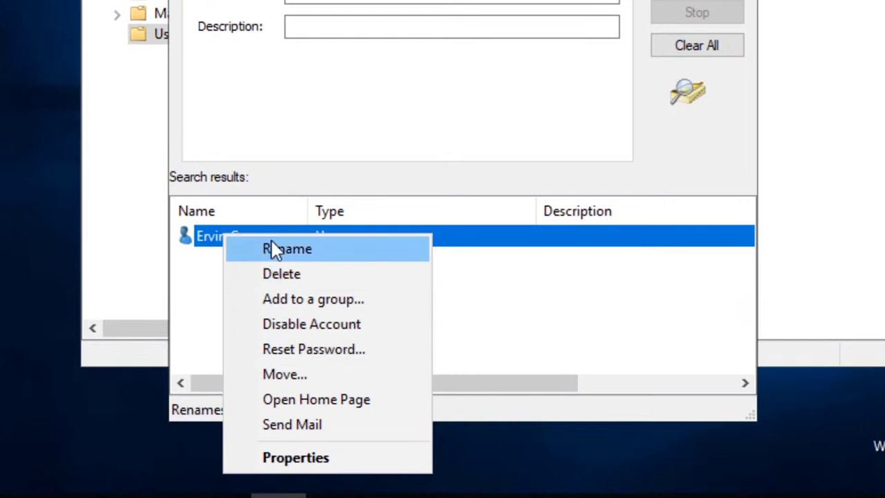
Step: Reset the user's password with a new confirmed password and unlock the account, acknowledging the confirmation
left_click(333, 352)
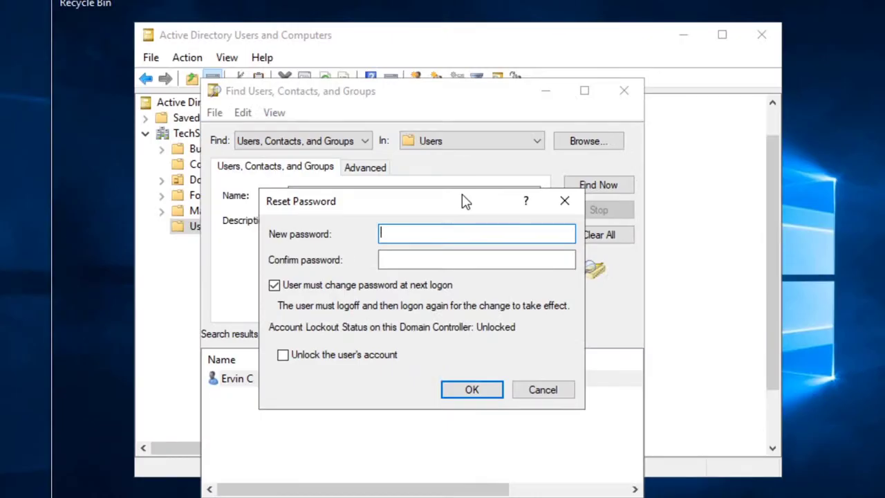
type("•••••••••")
key("Tab")
type("•••••••••")
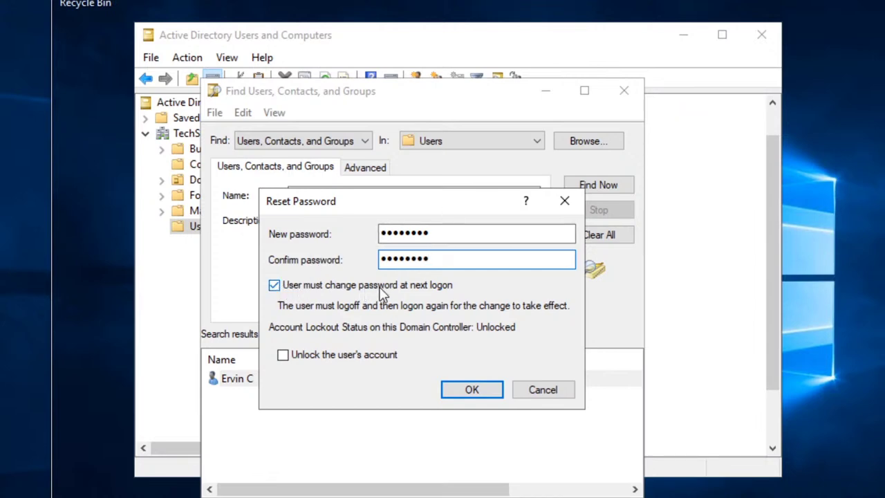
left_click(471, 391)
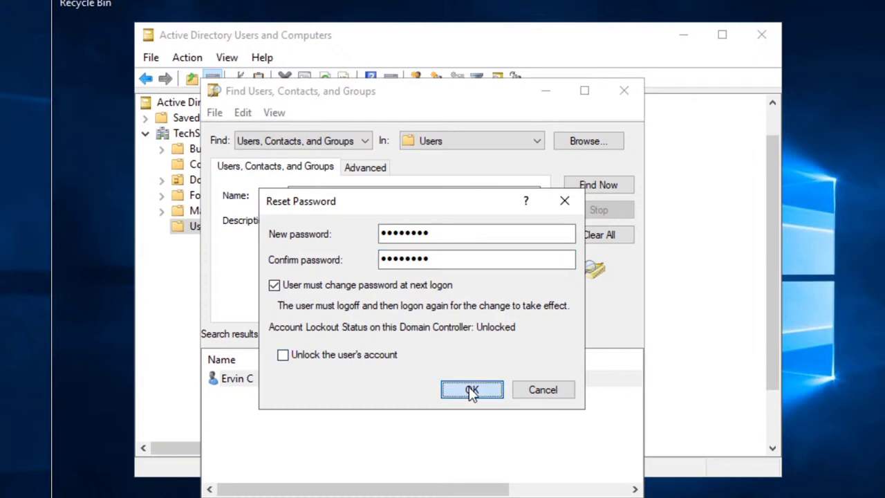
left_click(283, 356)
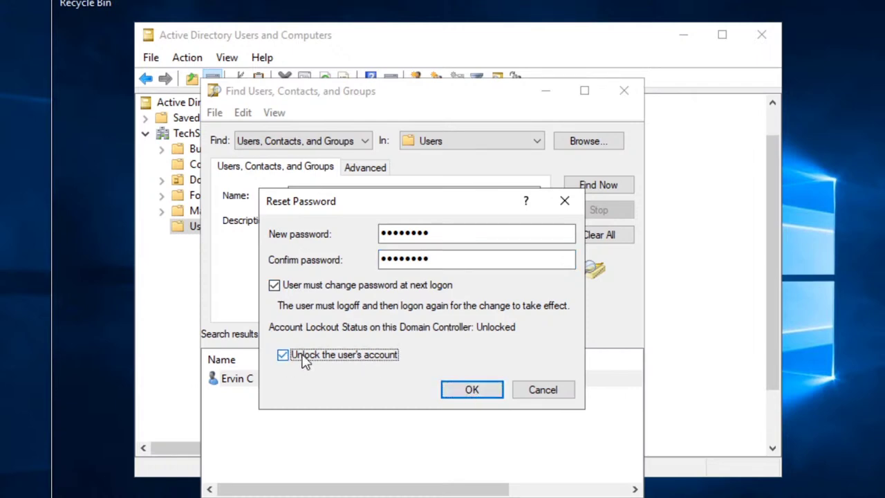
left_click(472, 391)
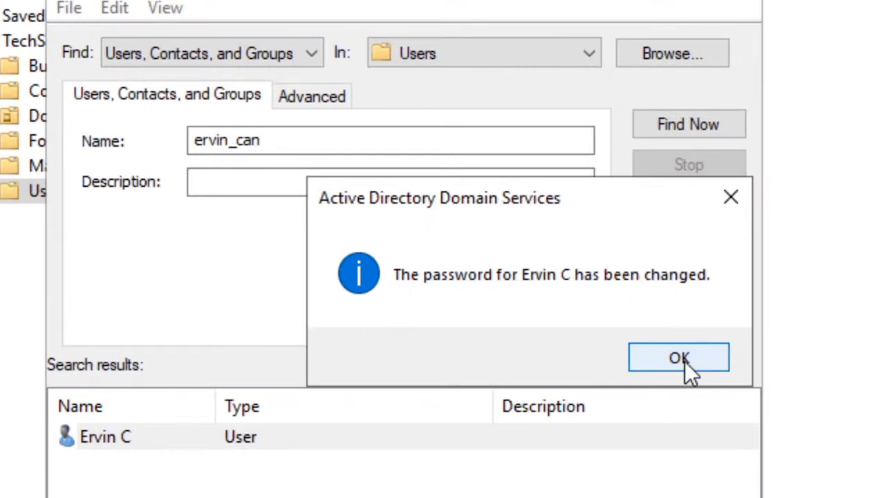
left_click(680, 358)
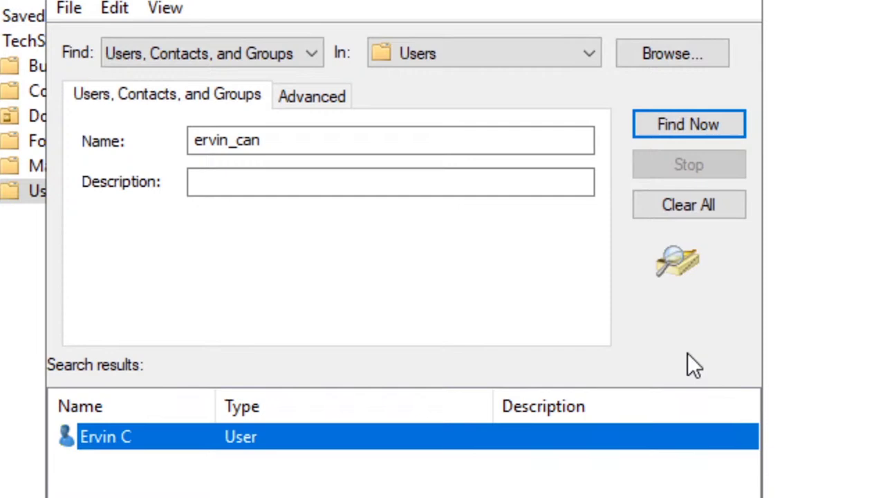
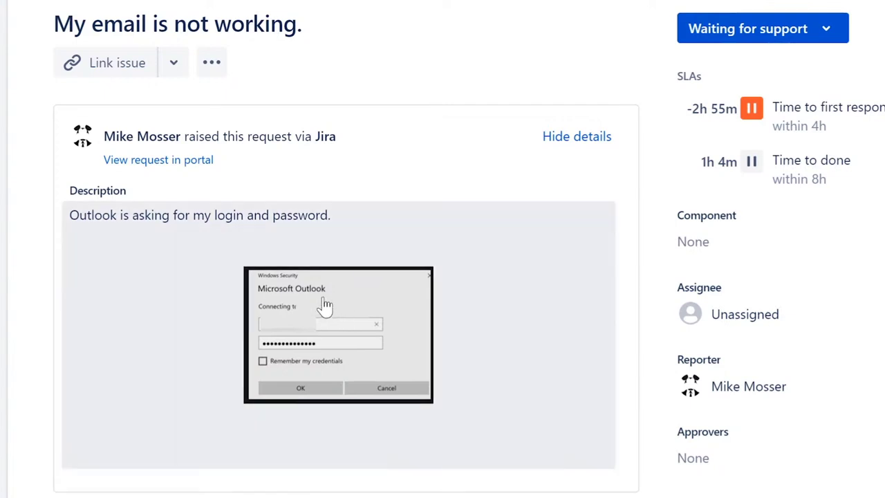
Step: After viewing the attached Outlook screenshot, assign the ticket to the support agent and start editing its description
left_click(351, 337)
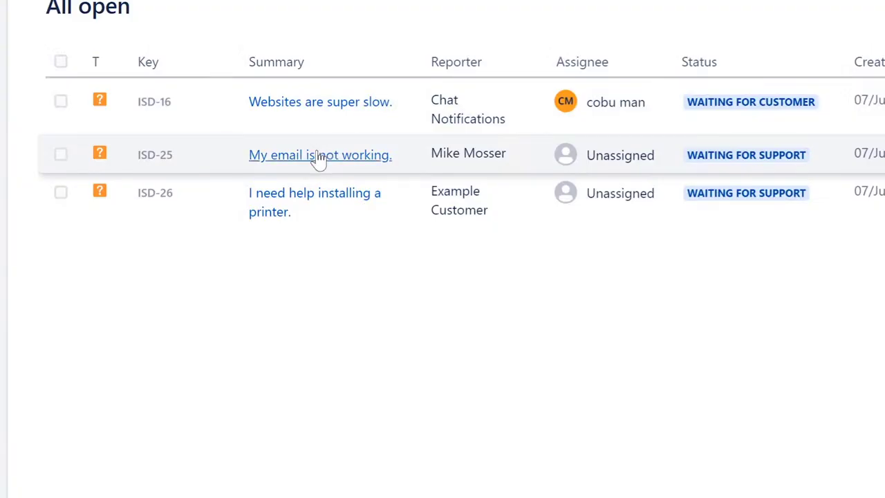
left_click(320, 156)
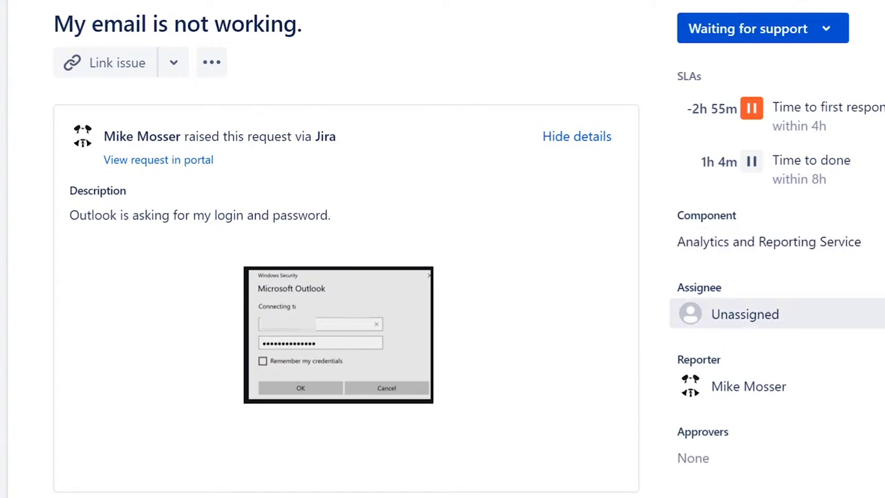
left_click(735, 319)
left_click(730, 361)
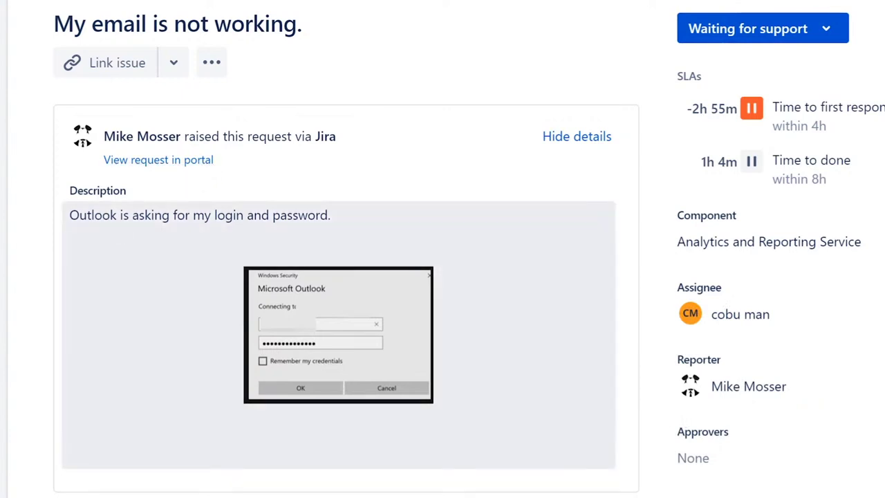
left_click(207, 229)
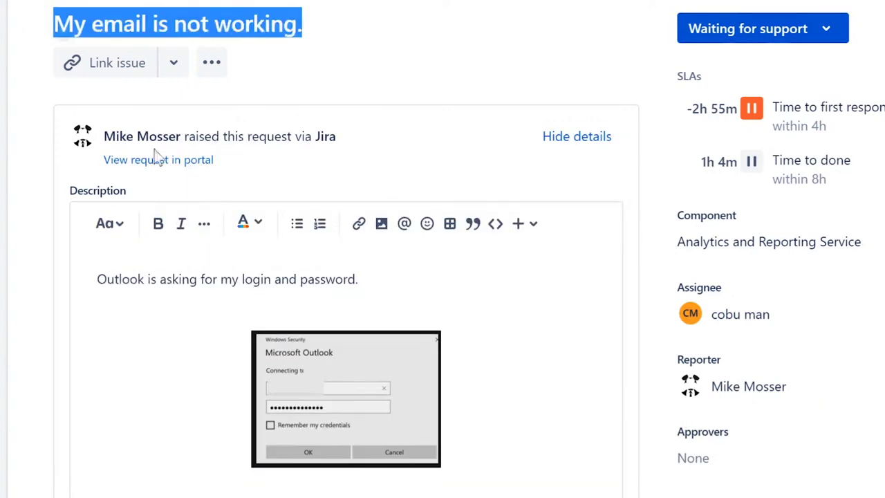
left_click(98, 280)
left_click_drag(97, 280, 361, 279)
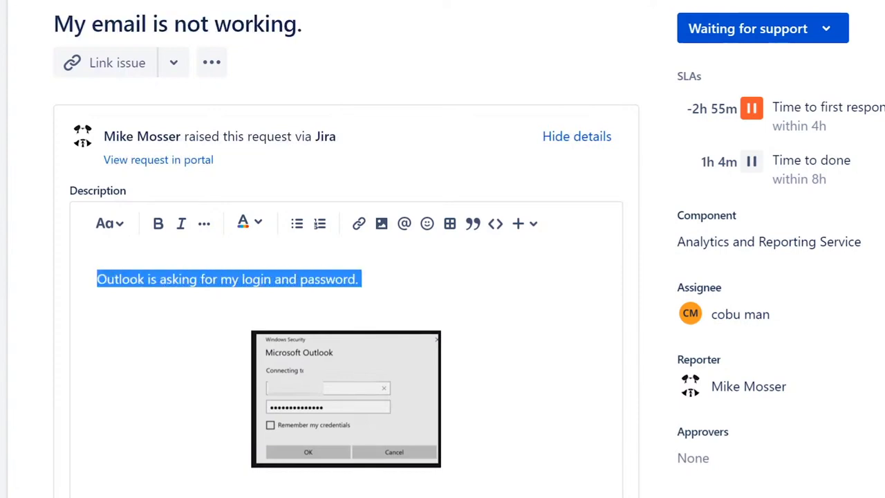
scroll(378, 360, "down", 3)
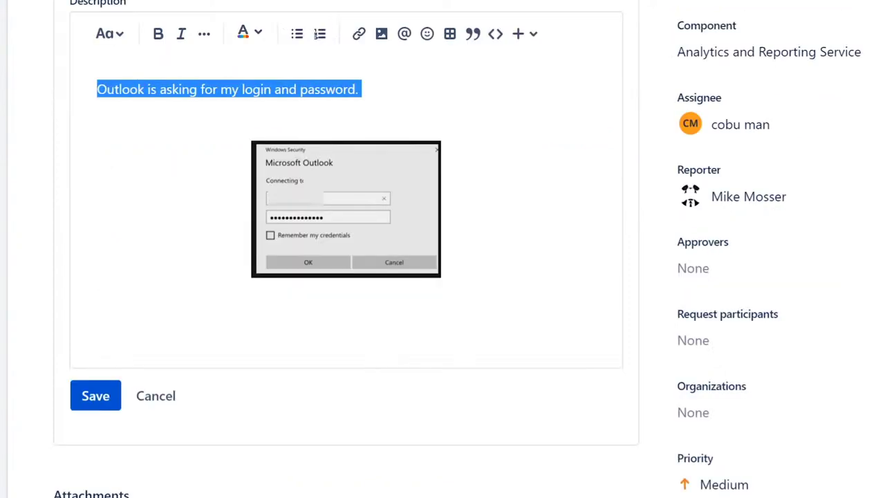
scroll(346, 249, "down", 3)
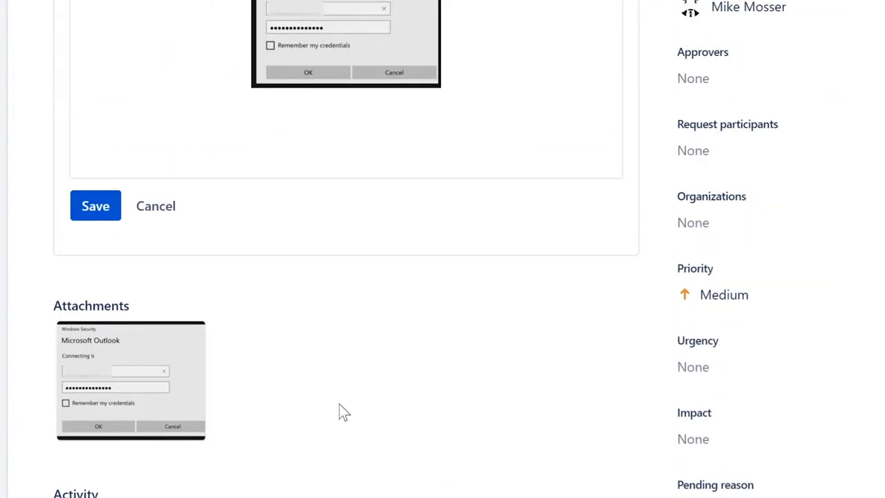
scroll(339, 410, "up", 6)
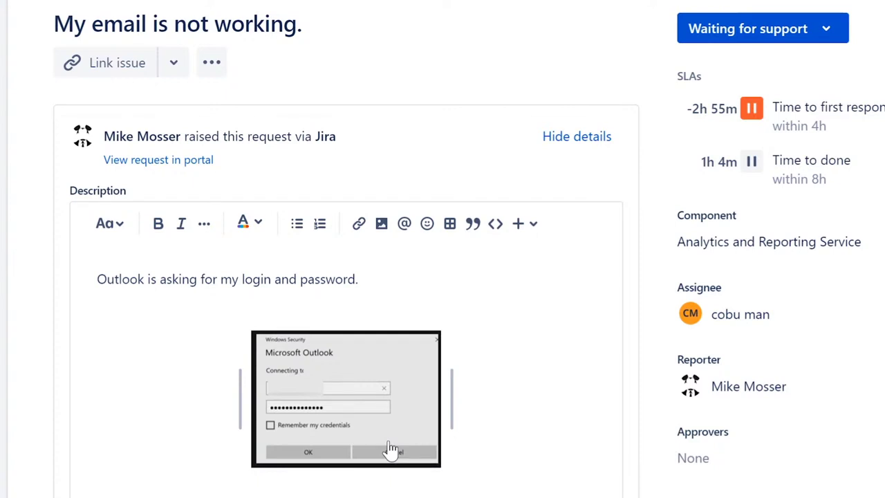
left_click(340, 378)
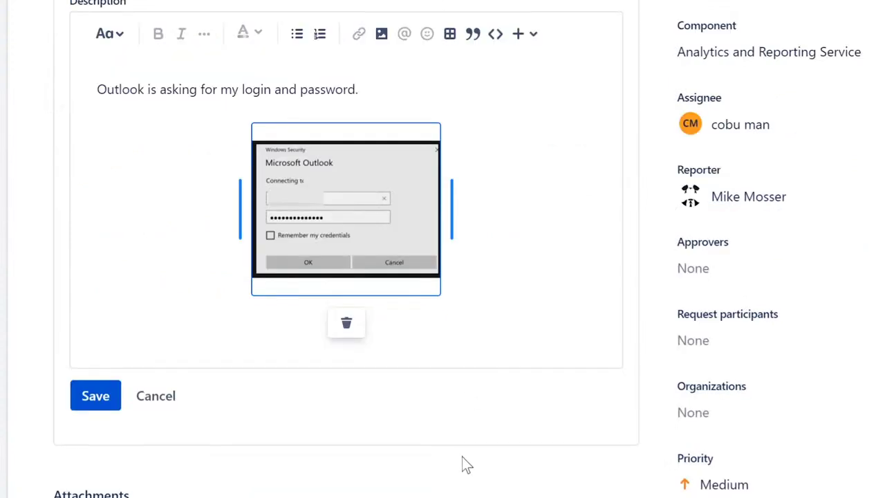
scroll(462, 464, "down", 4)
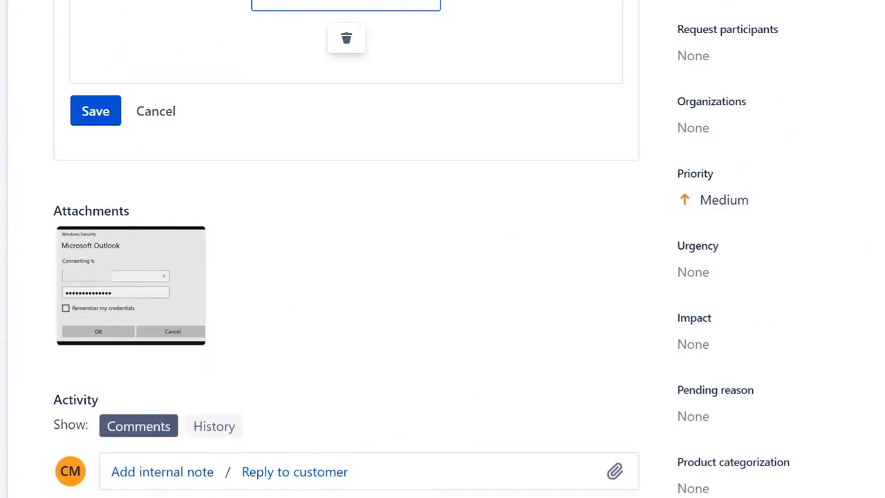
Step: Post a customer reply introducing PC support and asking whether they recently changed their password
type("m")
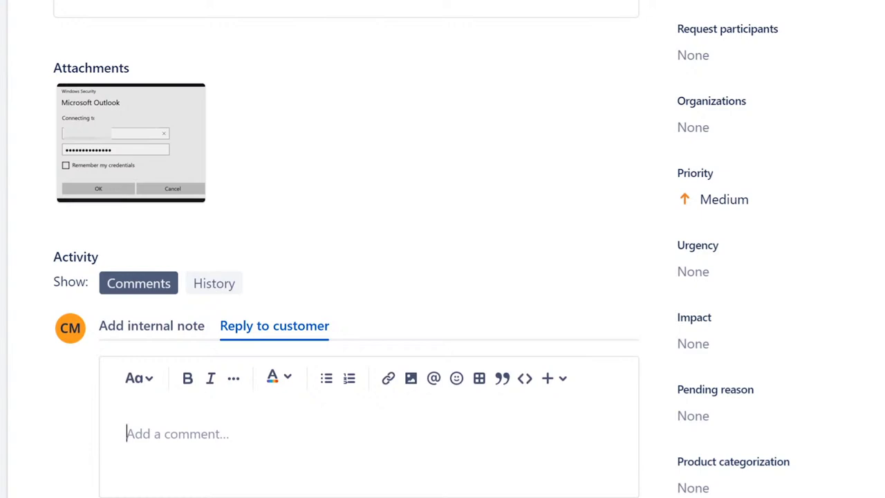
type("Hello, ")
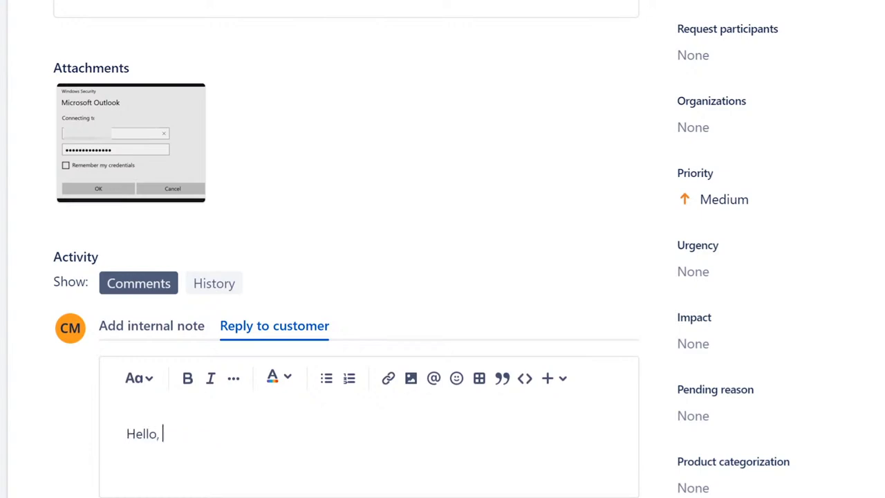
type("my name is Ervin ")
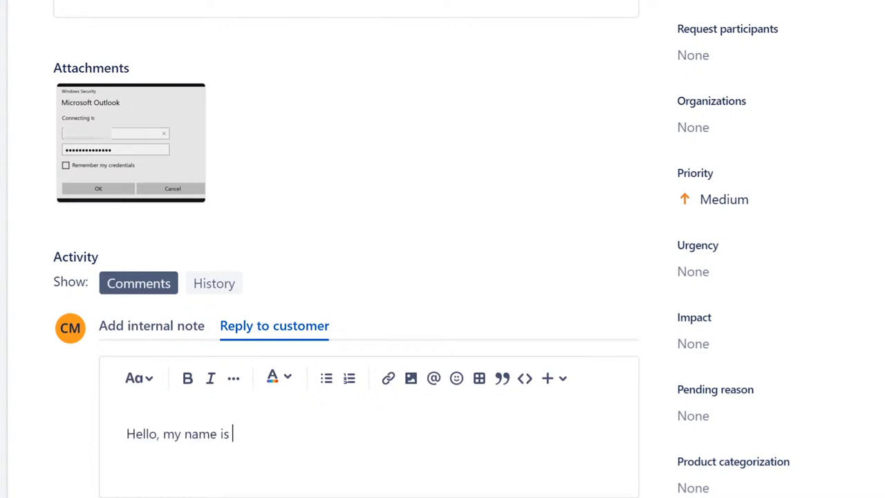
type("with ")
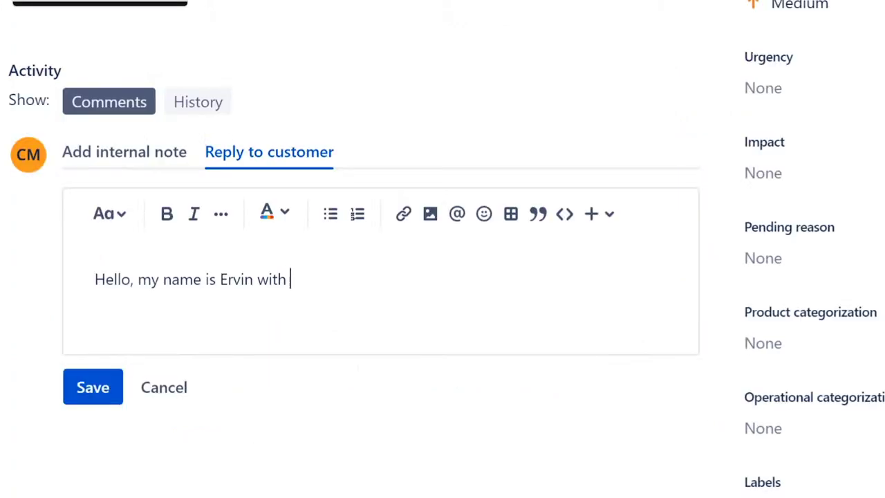
type("Pc support.")
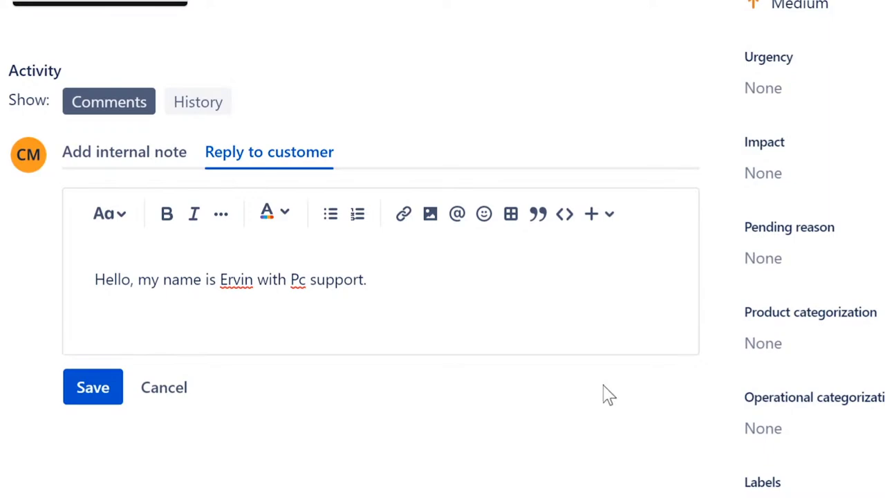
scroll(569, 359, "up", 5)
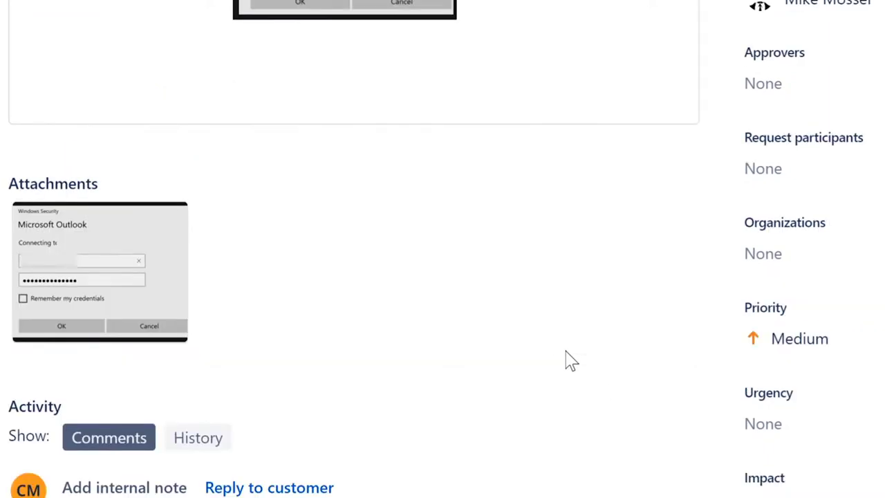
scroll(569, 360, "up", 3)
scroll(569, 359, "down", 8)
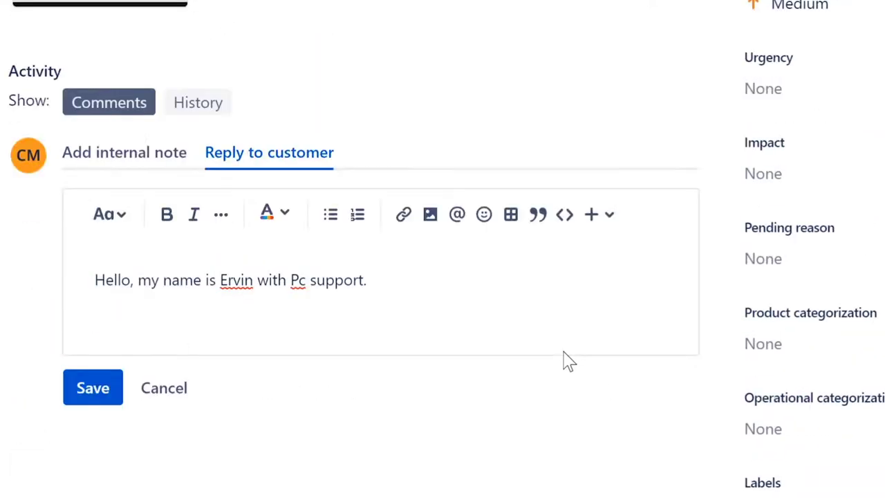
left_click(428, 271)
type("I hae")
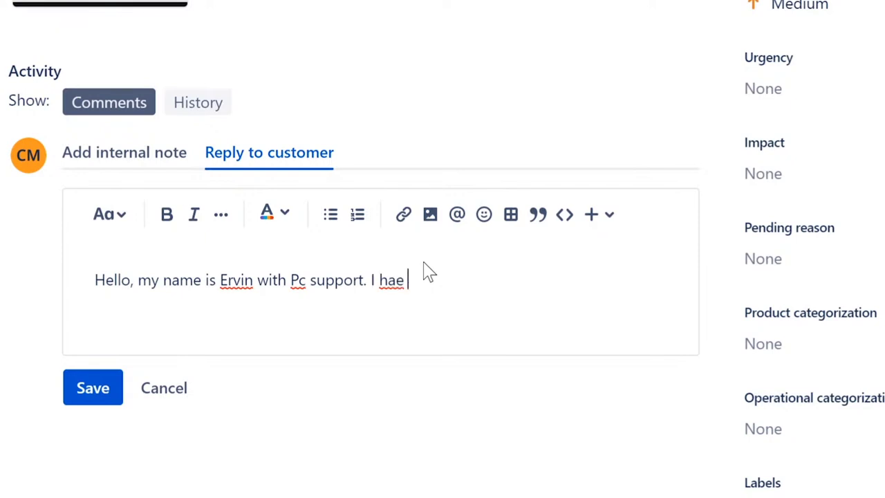
type(" you")
key("BackSpace")
key("BackSpace")
key("BackSpace")
key("BackSpace")
key("BackSpace")
type("ve your jtic")
key("BackSpace")
key("BackSpace")
key("BackSpace")
key("BackSpace")
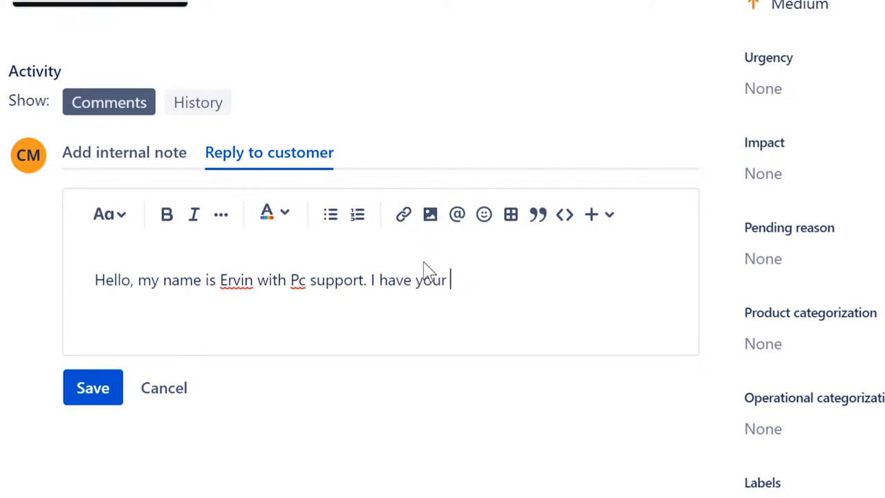
type("ticket about email no")
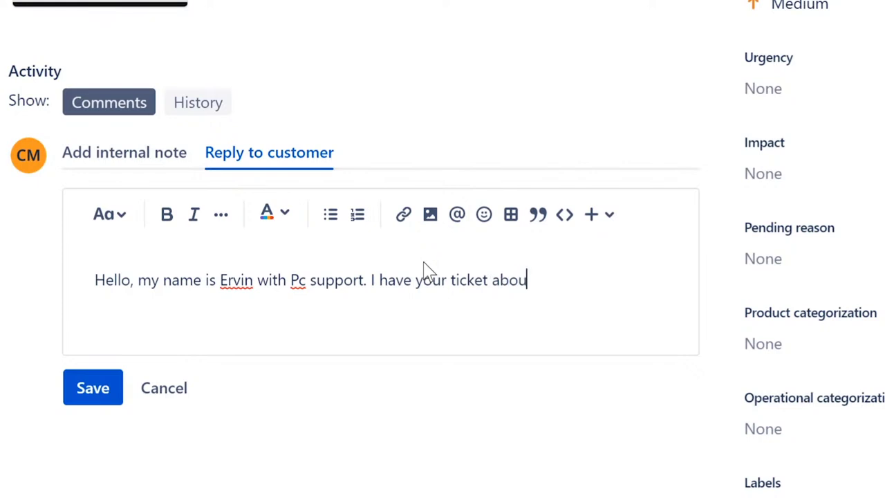
type("t wor")
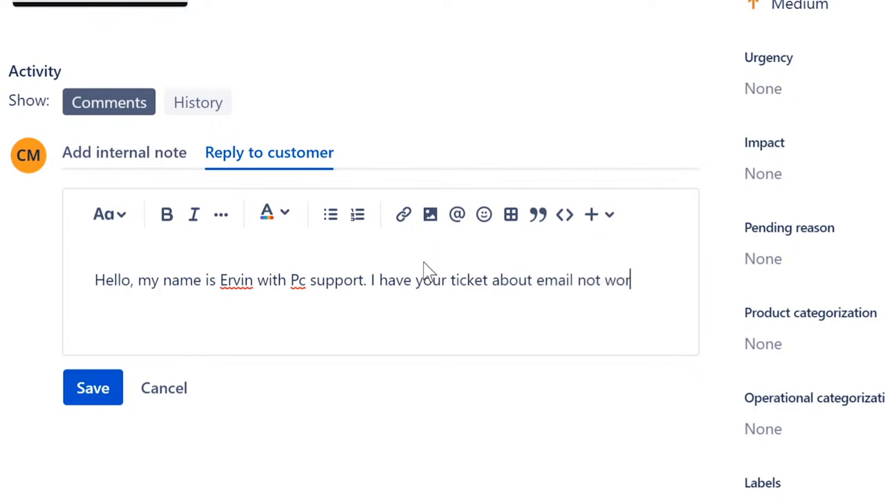
type("king. Did ")
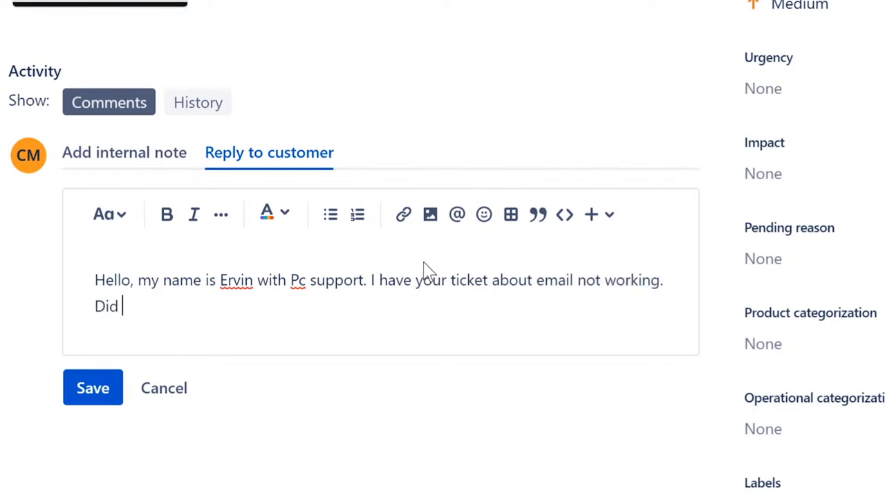
type("you by chance change ")
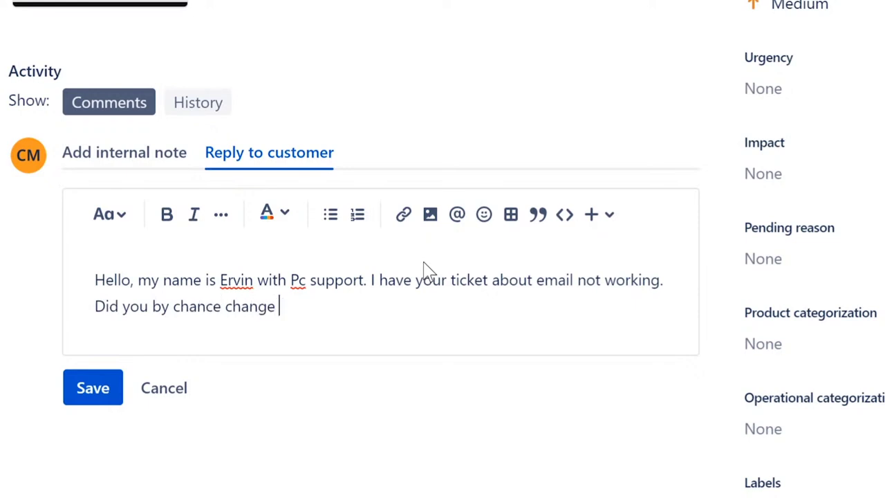
type("you password")
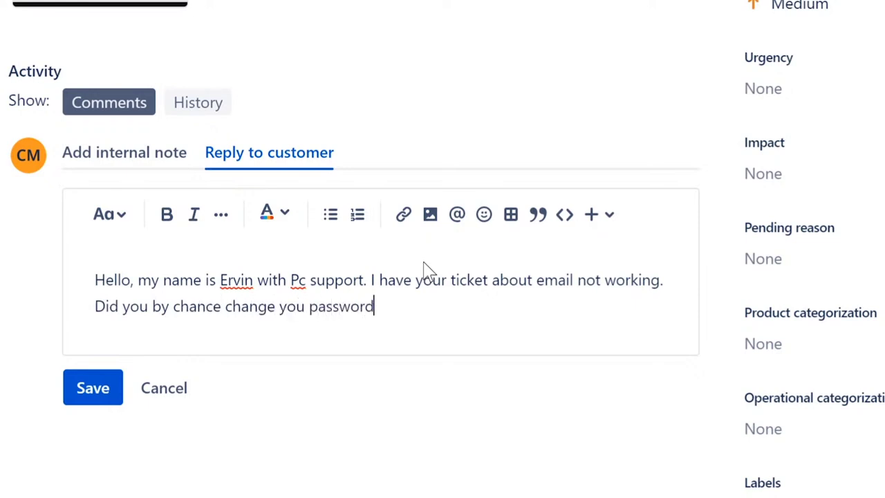
type(" recene")
key("BackSpace")
type("tly?")
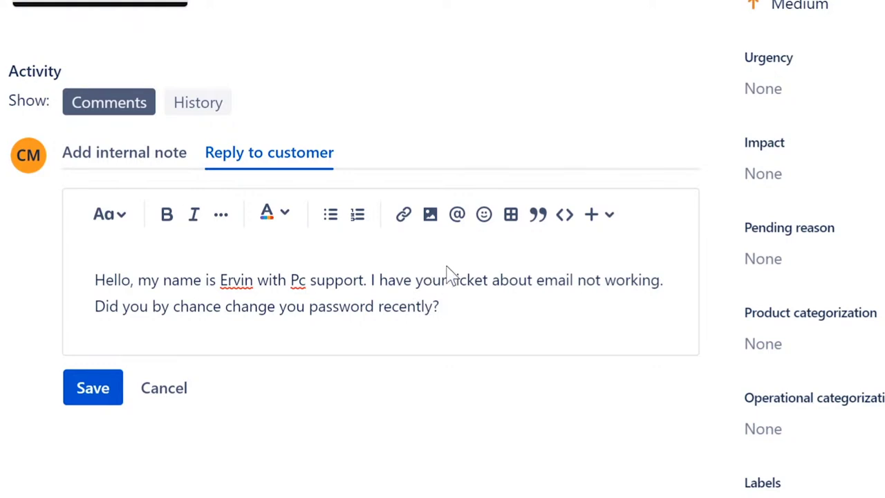
left_click(89, 399)
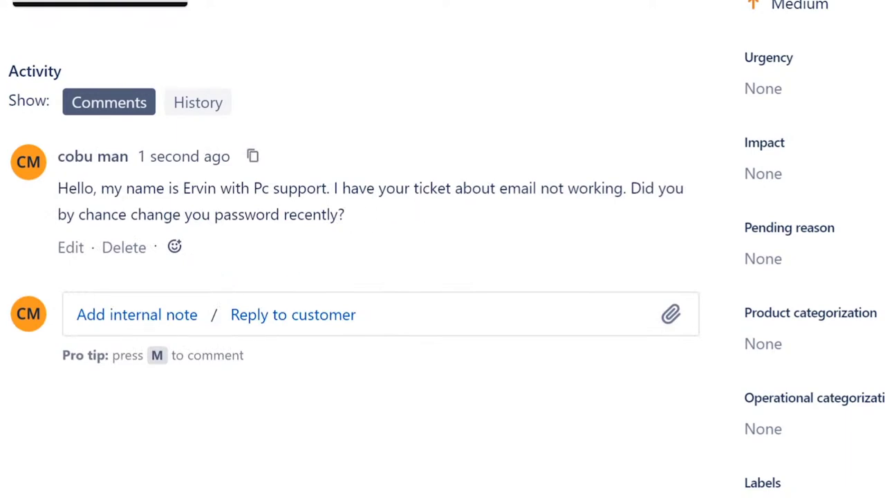
Step: Select the reporter's name in the ticket header, then review the description, attachment and activity
scroll(331, 490, "up", 10)
scroll(332, 490, "up", 3)
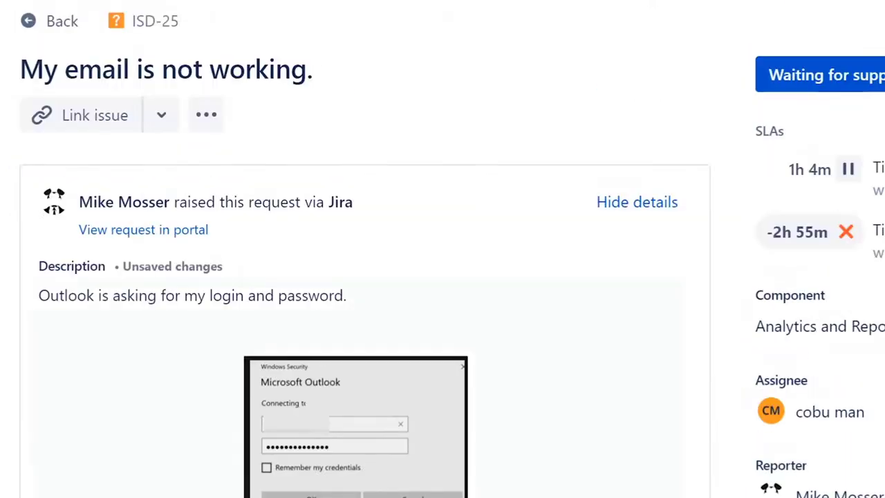
left_click_drag(78, 202, 169, 202)
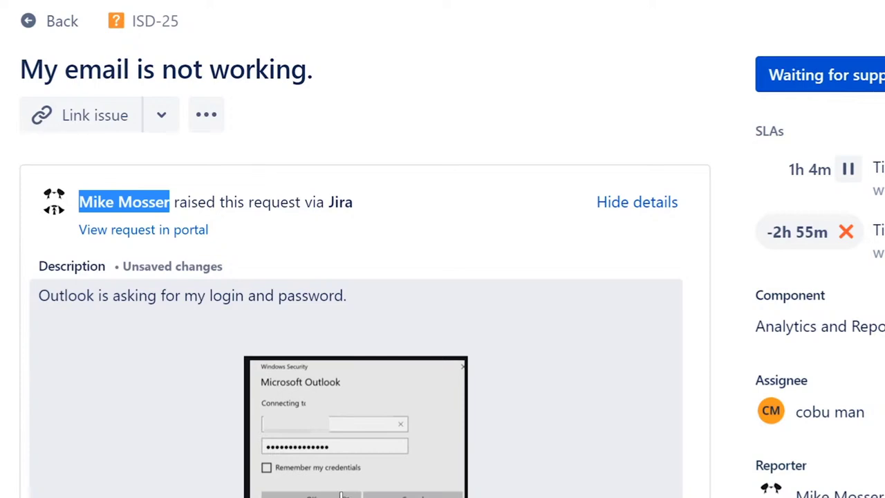
scroll(341, 493, "down", 2)
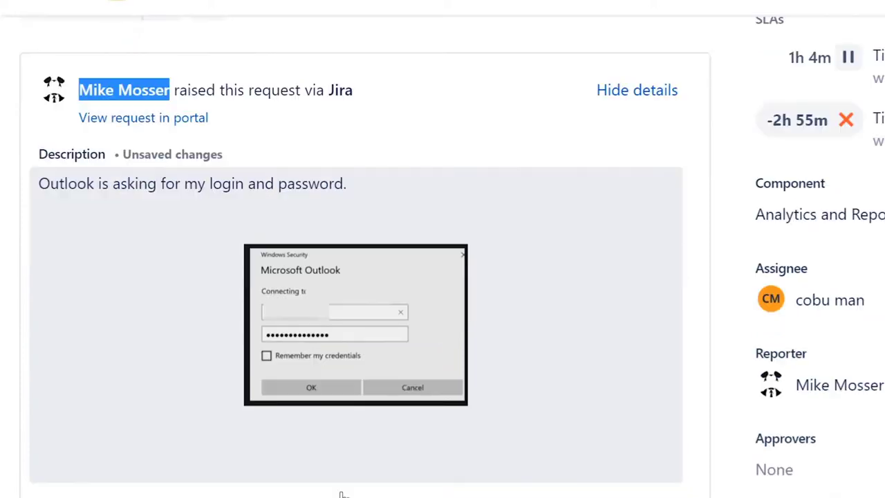
scroll(365, 276, "down", 7)
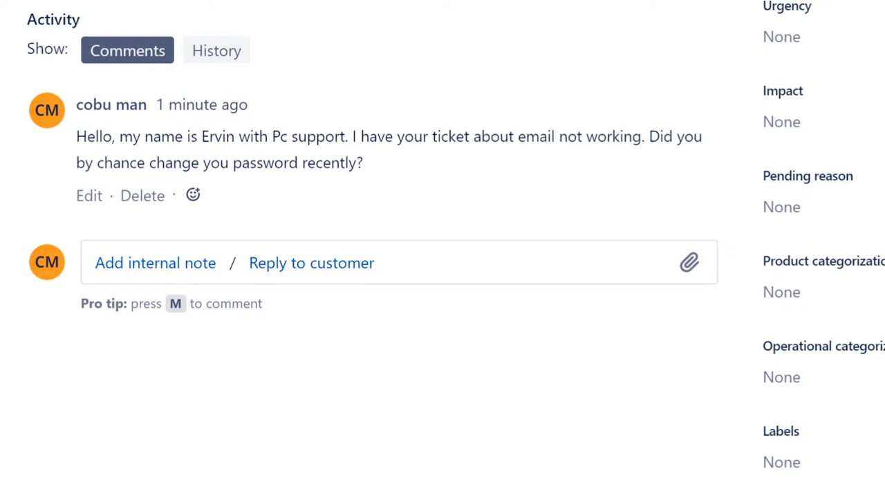
scroll(463, 407, "up", 5)
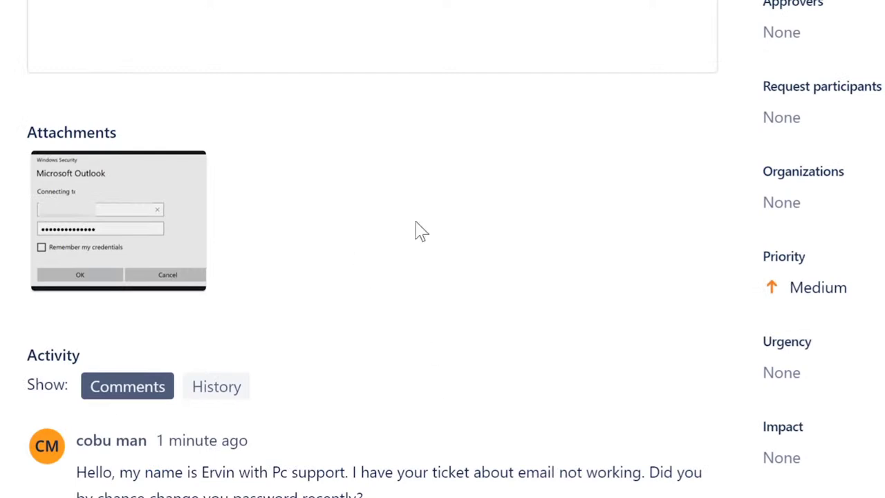
scroll(374, 249, "up", 3)
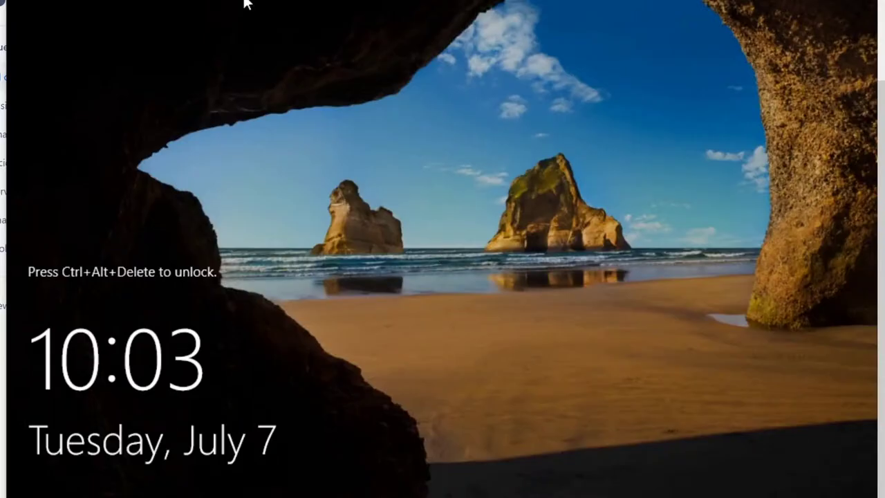
Step: Send Ctrl-Alt-Del to the Windows Server VM and sign in with the Administrator password
left_click(246, 3)
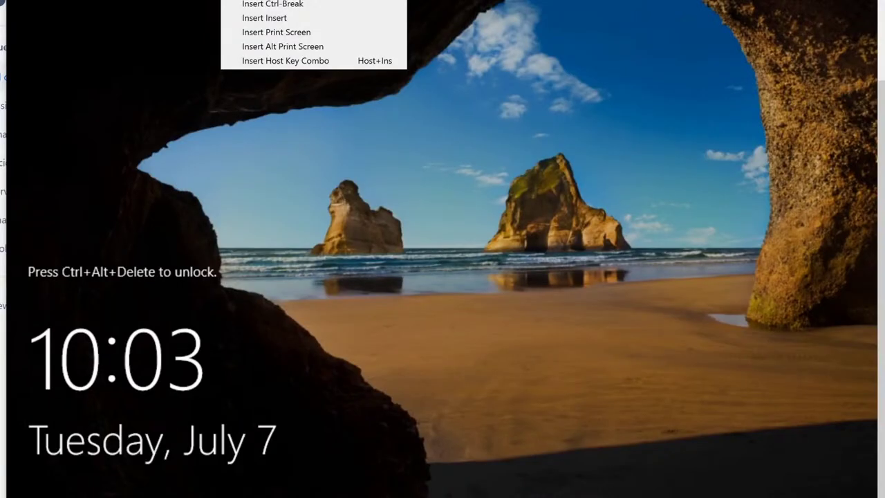
left_click(244, 4)
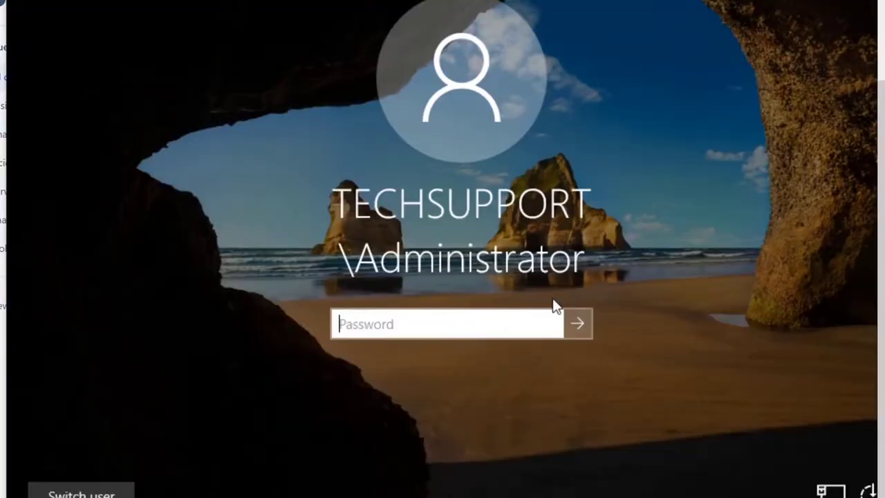
type("••••••••")
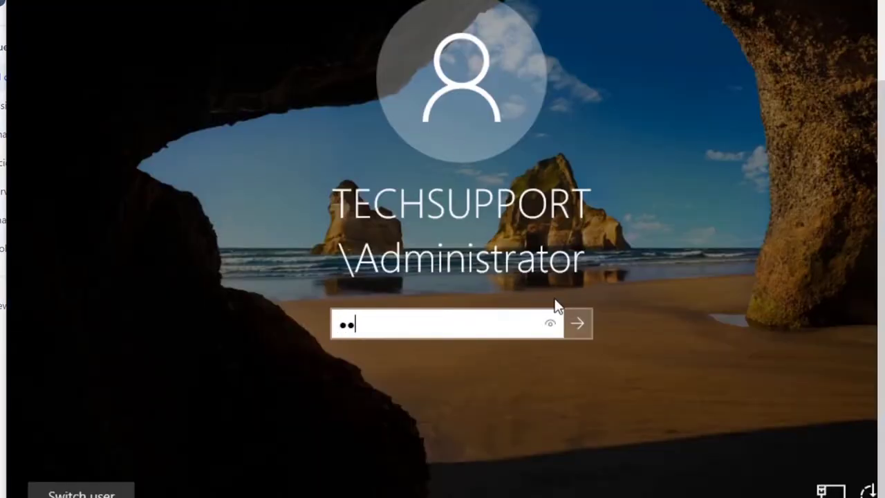
key("Return")
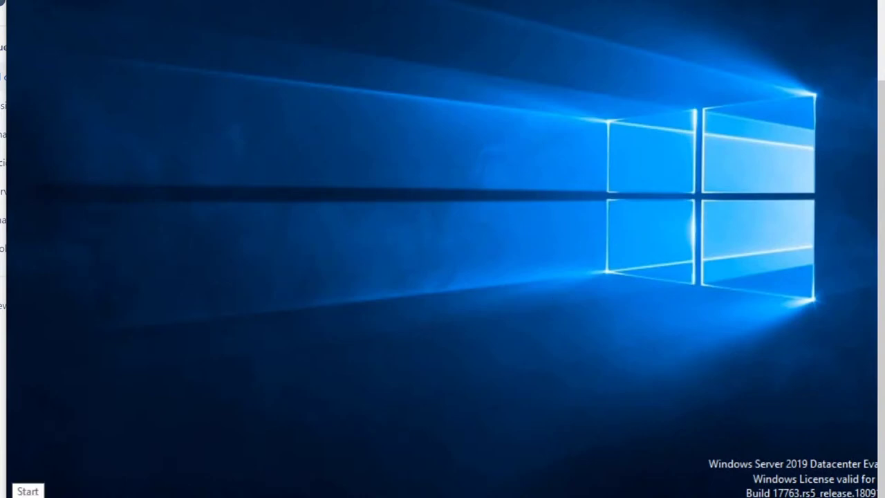
Step: Launch Active Directory Users and Computers from Start > Windows Administrative Tools
left_click(14, 489)
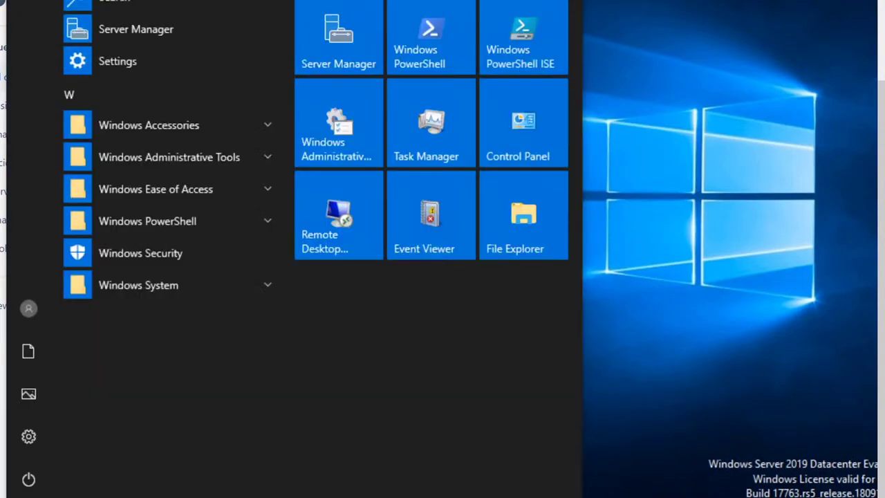
left_click(200, 161)
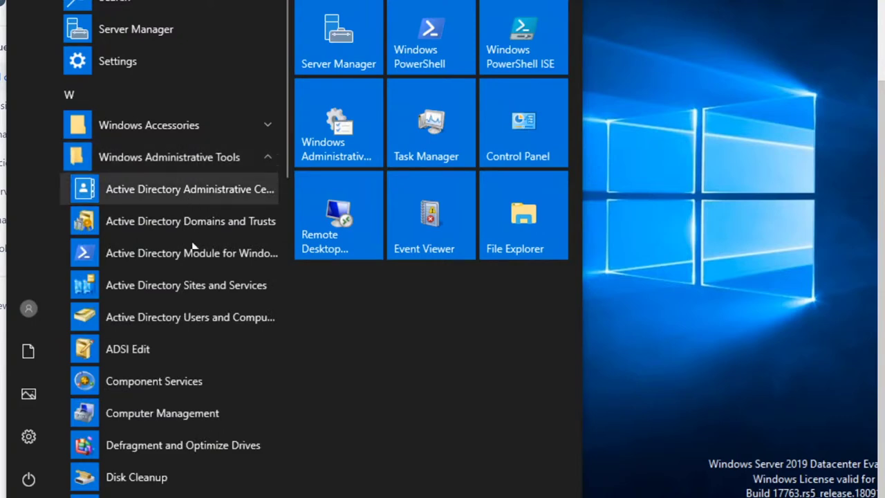
left_click(157, 311)
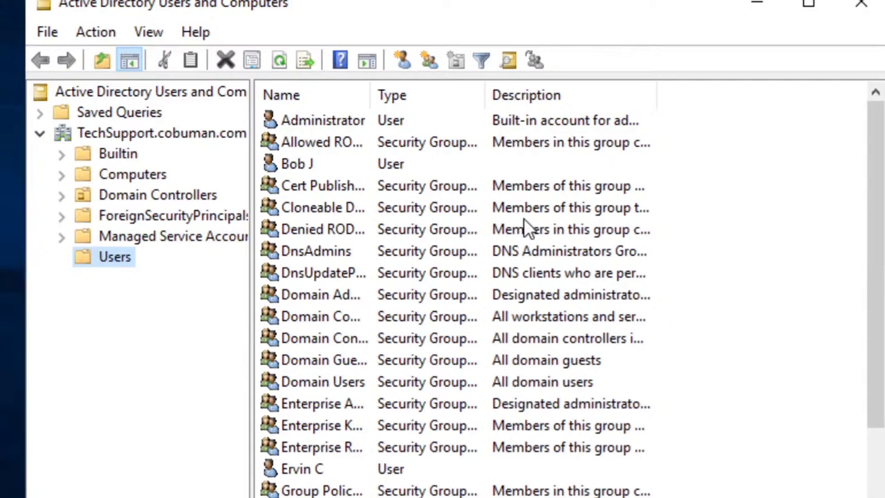
Step: Search the Users container for the reporter's name and select the matching account
right_click(118, 266)
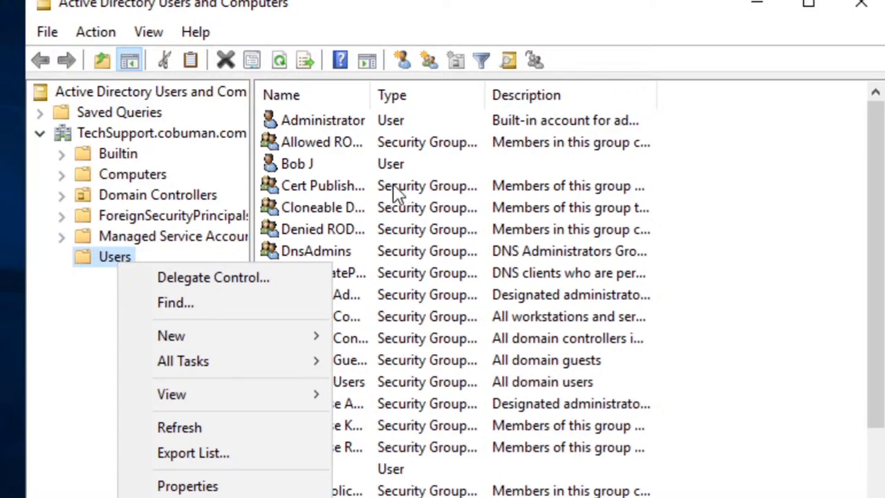
left_click(161, 298)
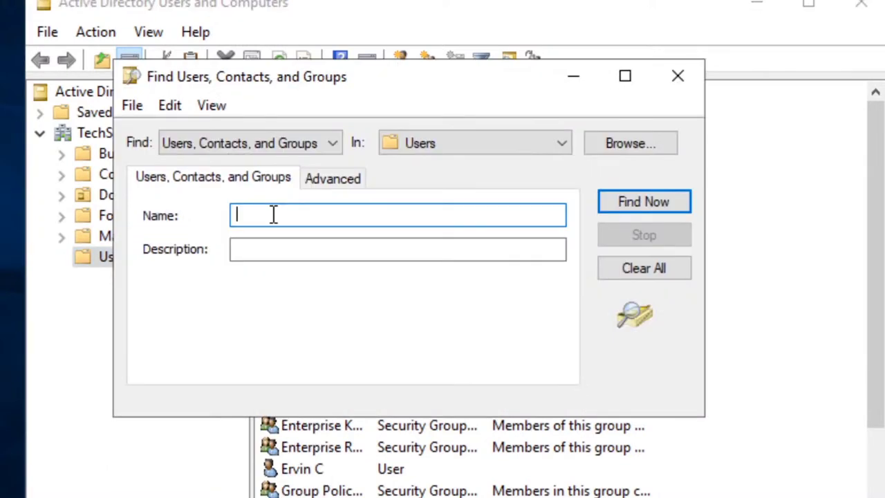
left_click(631, 206)
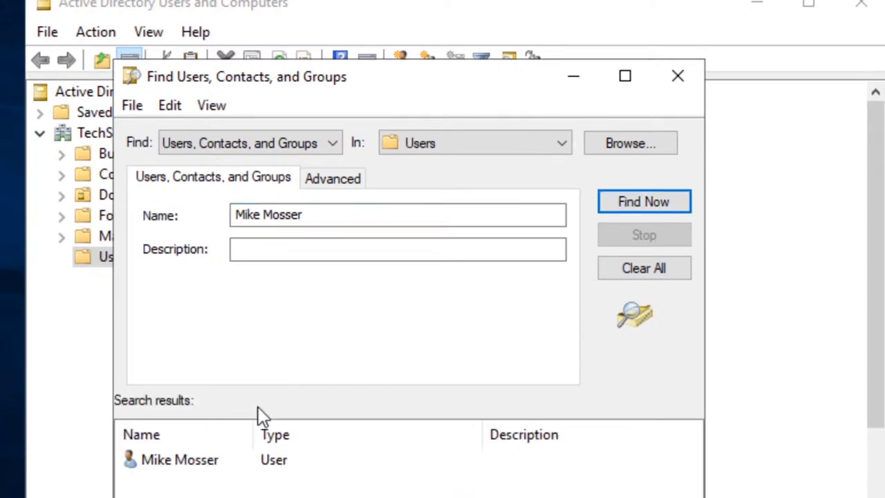
left_click(202, 470)
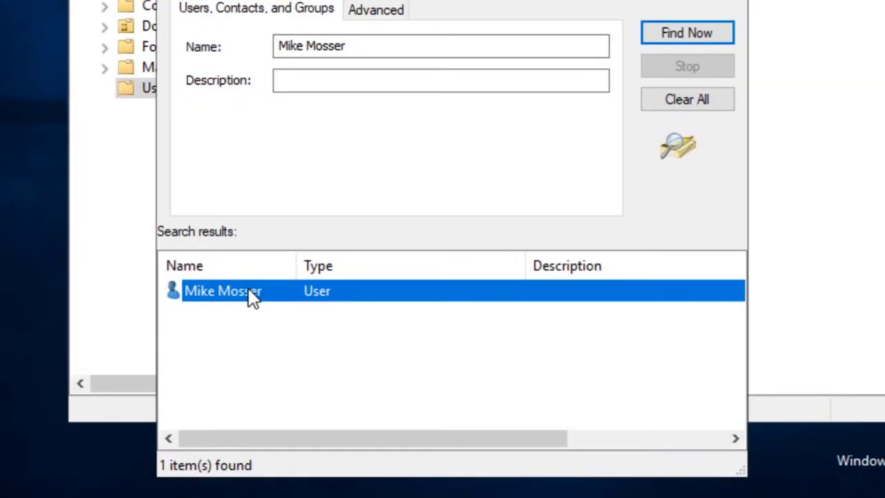
Step: Choose Reset Password from the found user's context menu
right_click(253, 296)
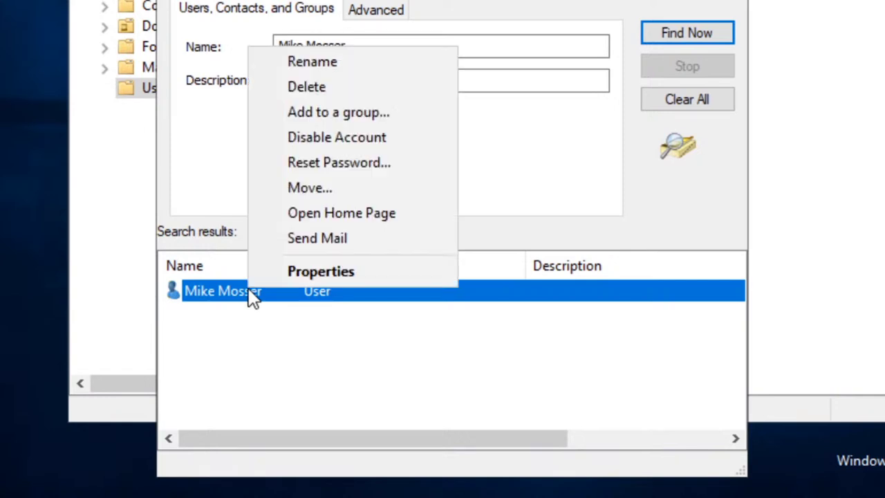
left_click(338, 163)
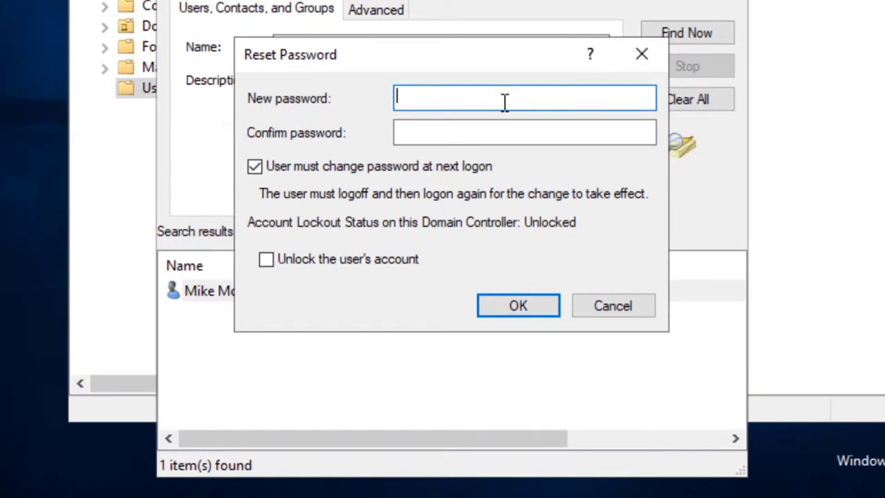
Step: Enter the new password and its confirmation in the Reset Password dialog
type("*************")
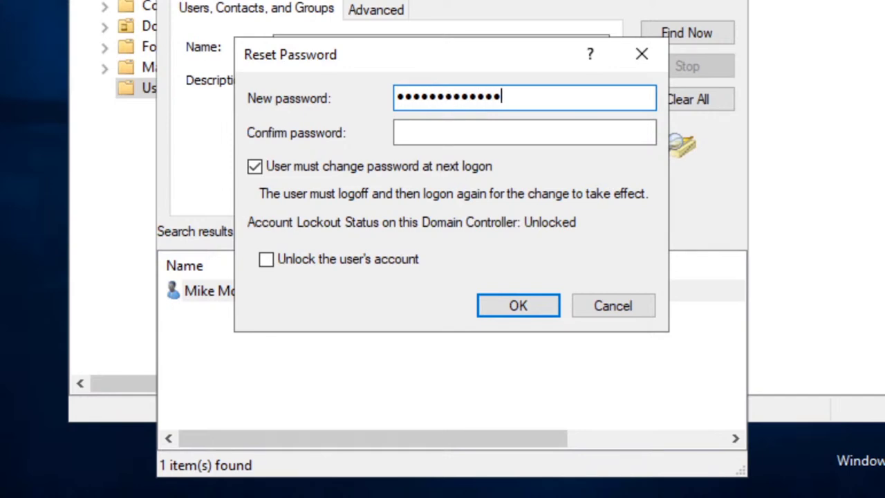
key("Tab")
type("*********")
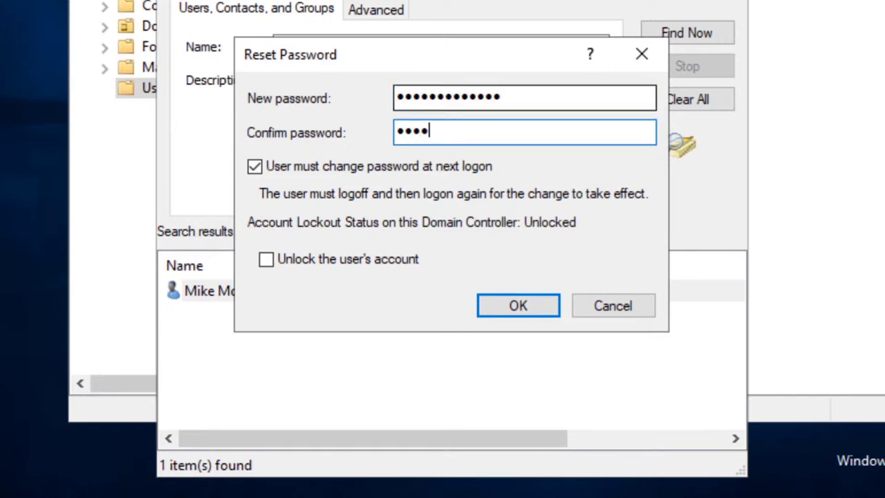
type("*****")
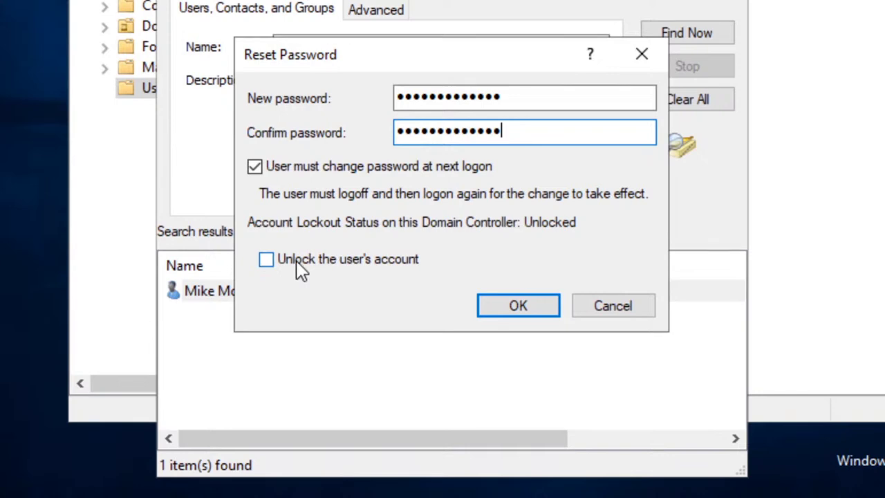
left_click(516, 98)
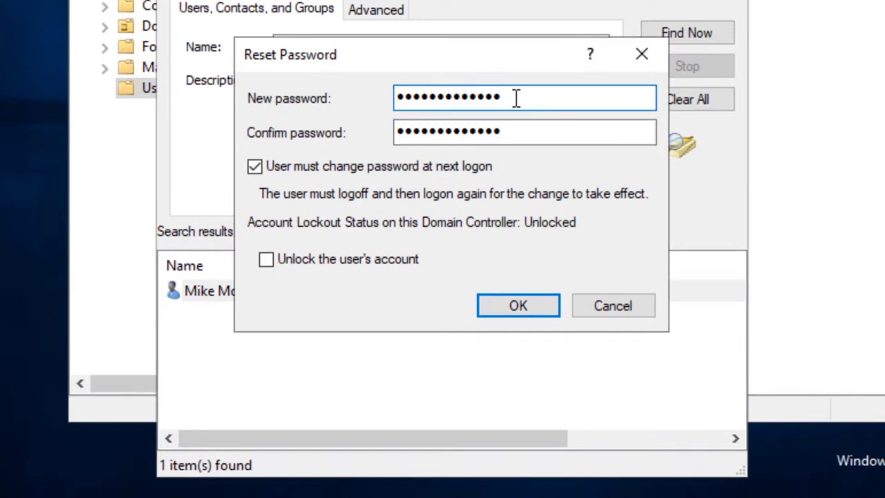
left_click(514, 132)
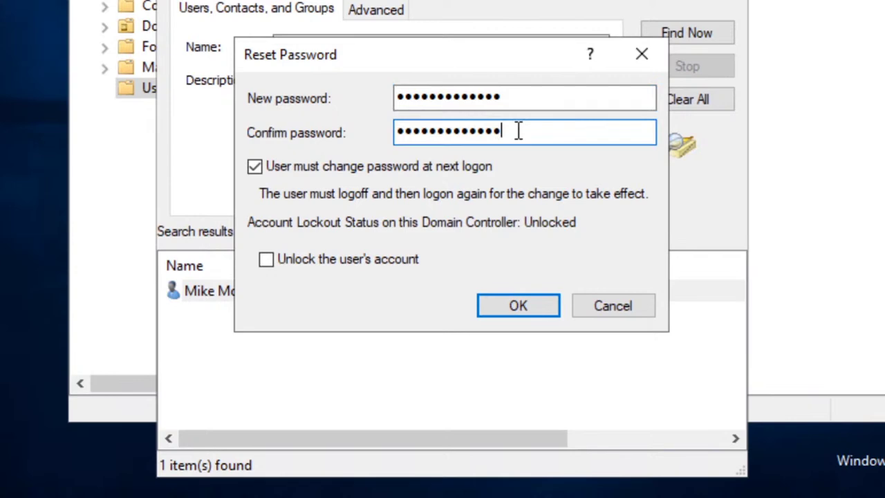
left_click(527, 96)
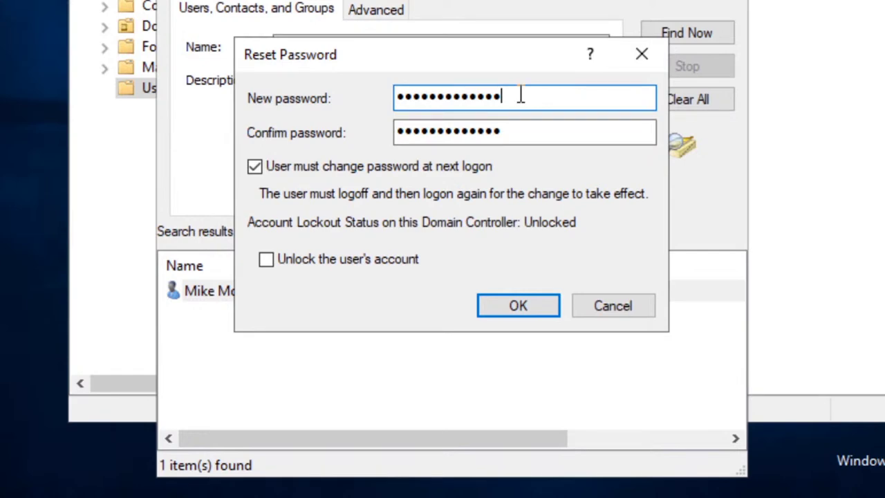
left_click(505, 130)
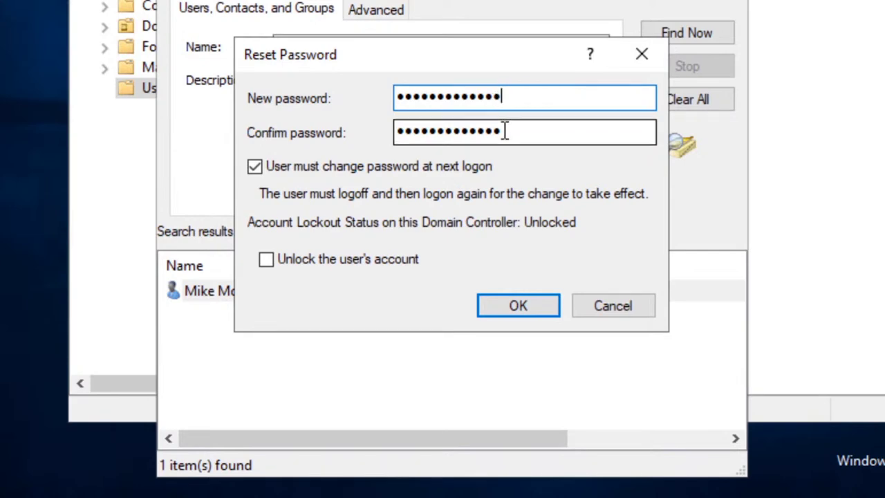
left_click(525, 103)
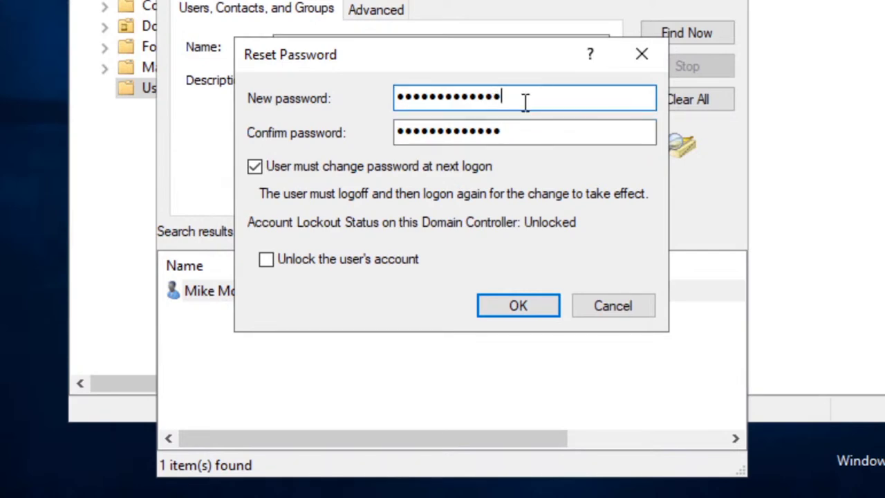
Step: Tick 'Unlock the user's account', apply the reset and dismiss the confirmation
left_click(269, 262)
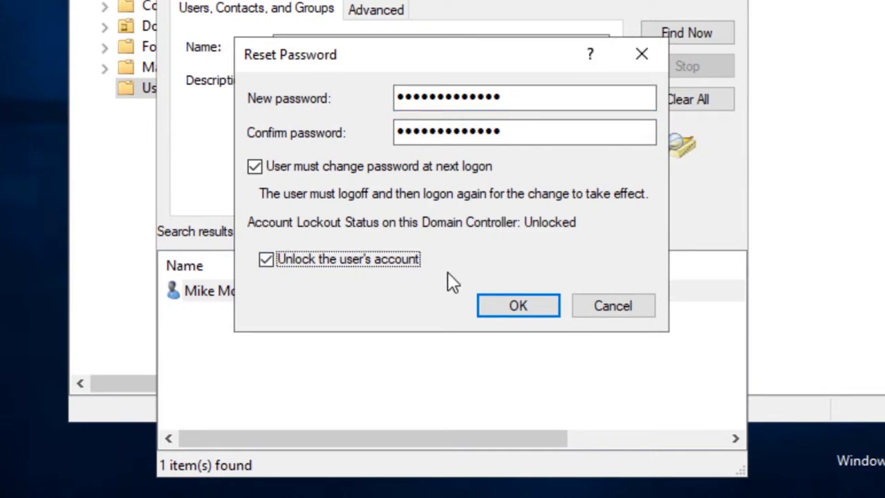
left_click(499, 307)
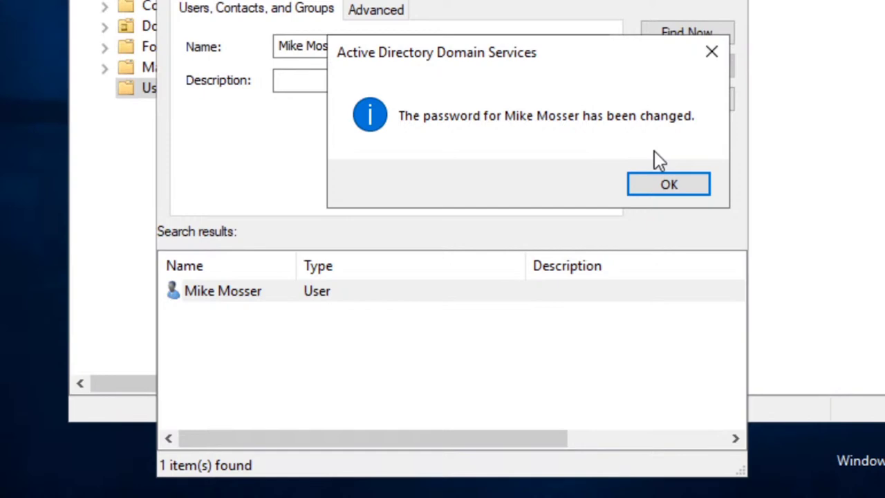
left_click(658, 185)
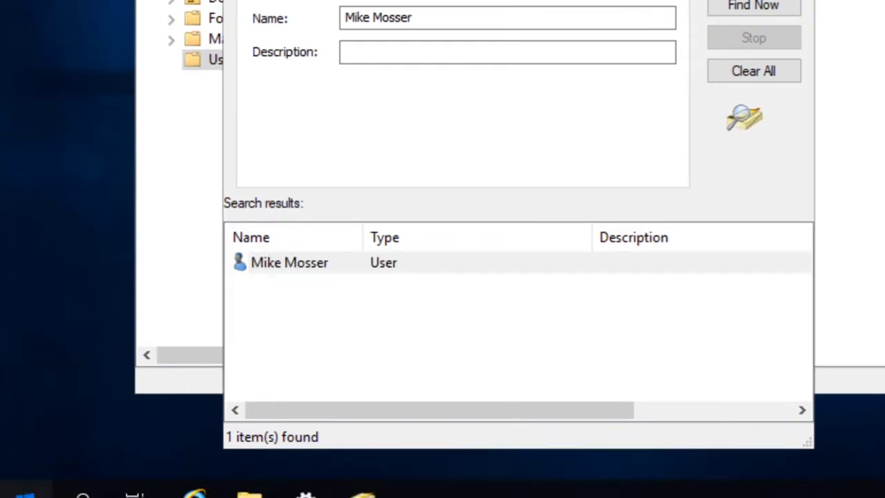
Step: Lock the Windows Server session from the Start menu and switch back to the Jira ticket
left_click(25, 492)
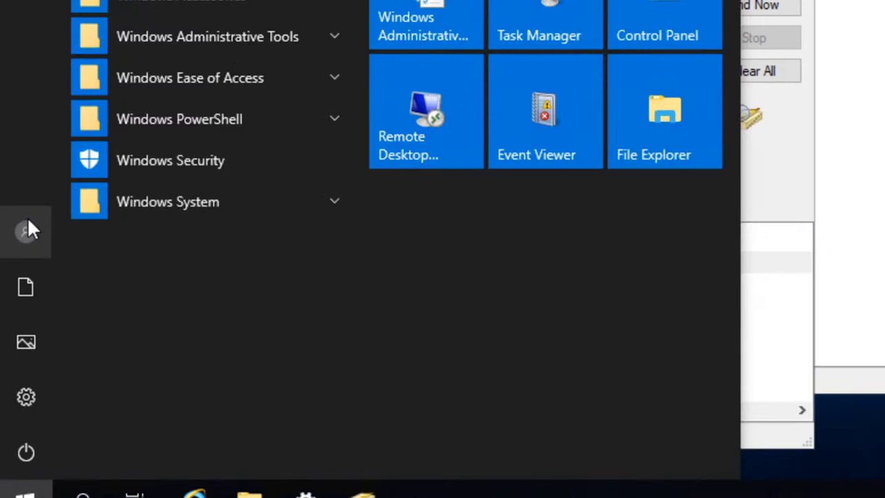
left_click(28, 223)
left_click(74, 132)
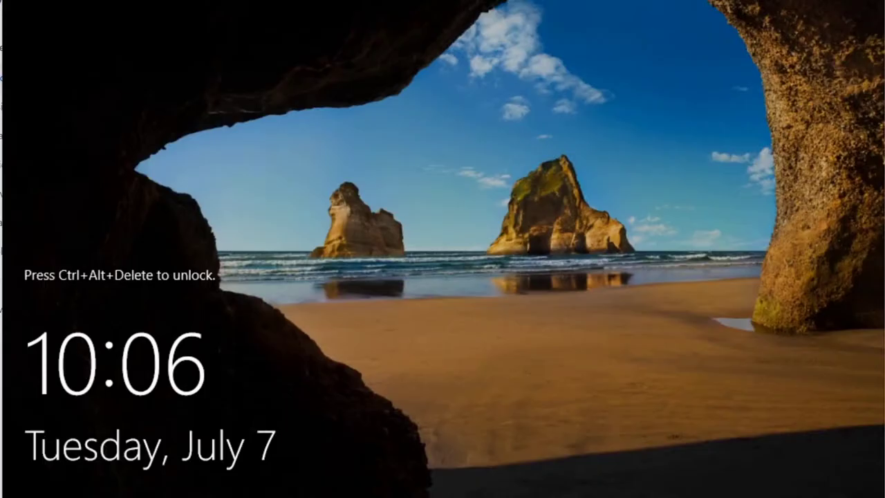
key("ctrl+alt+Delete")
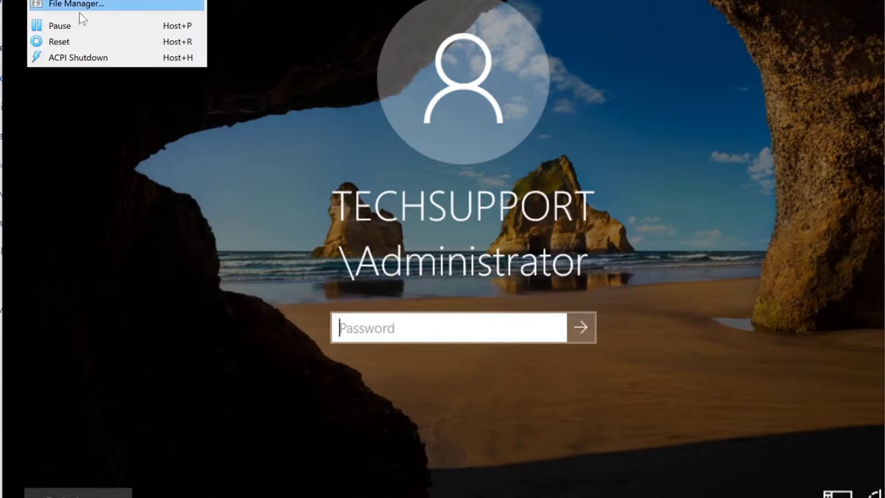
left_click(332, 29)
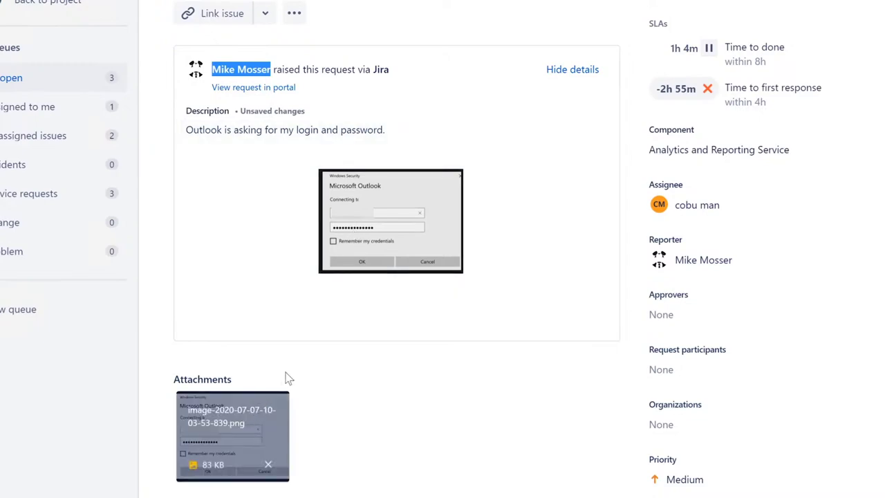
Step: Enlarge the attached Outlook screenshot, then scroll down to the ticket's Activity section
left_click(284, 397)
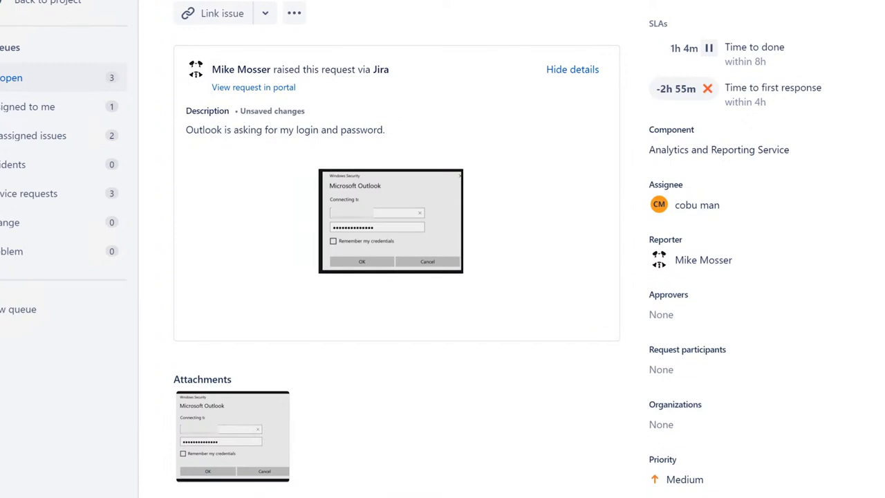
scroll(422, 374, "down", 3)
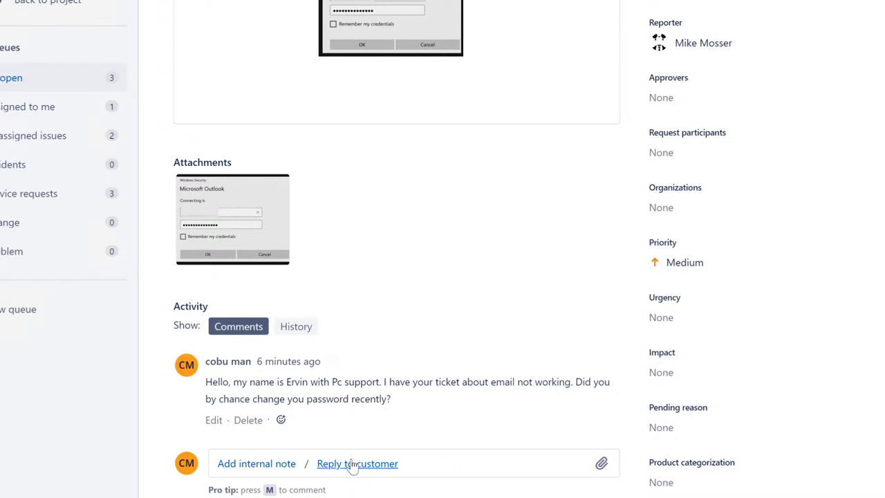
Step: Post the internal note 'Resolved issue by password reset.', signed with the agent's name, on the ticket
left_click(351, 464)
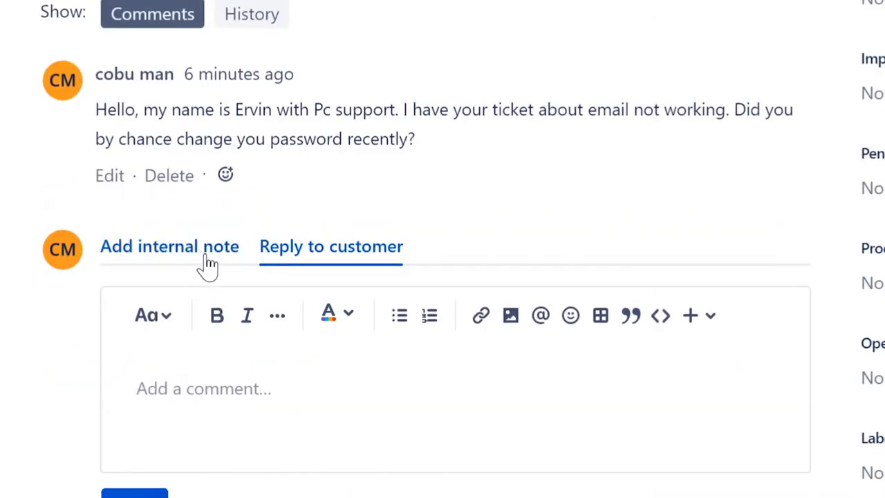
left_click(205, 257)
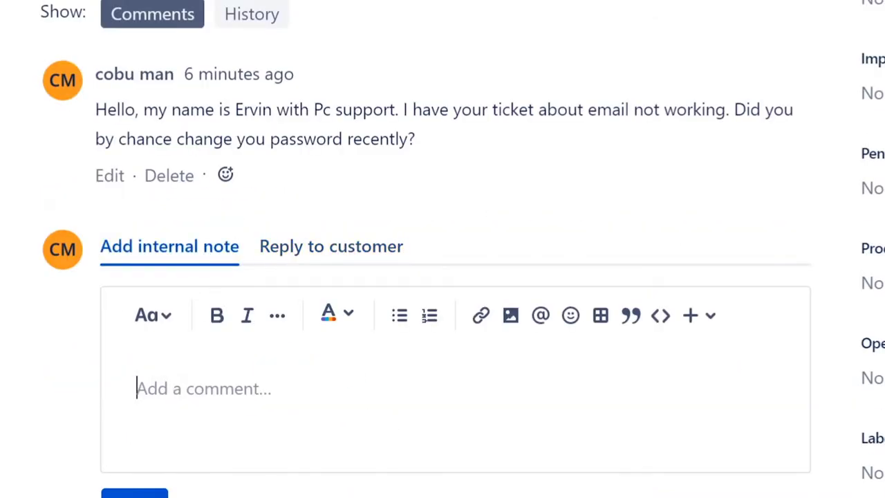
type("REs")
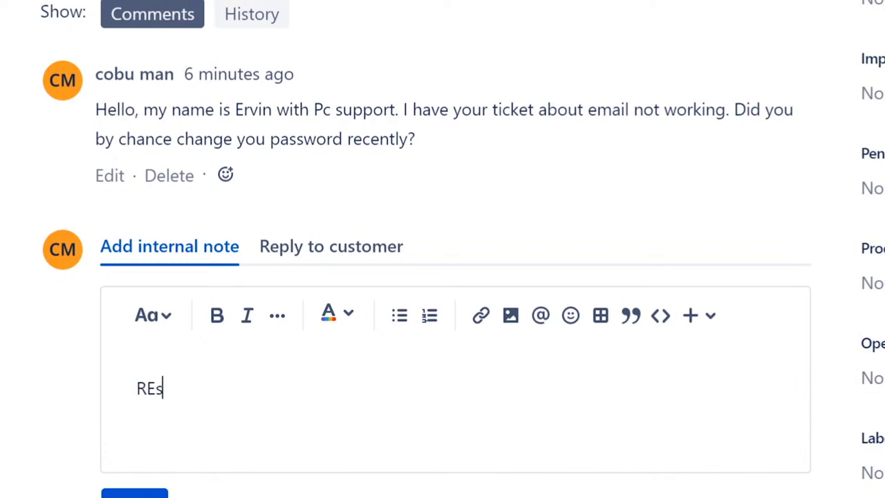
key("BackSpace")
key("BackSpace")
type("esolved i")
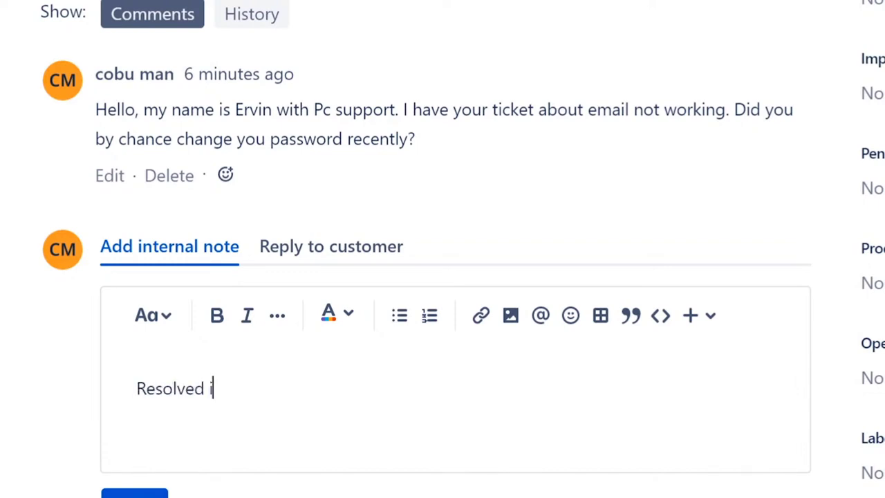
type("ssue by passw")
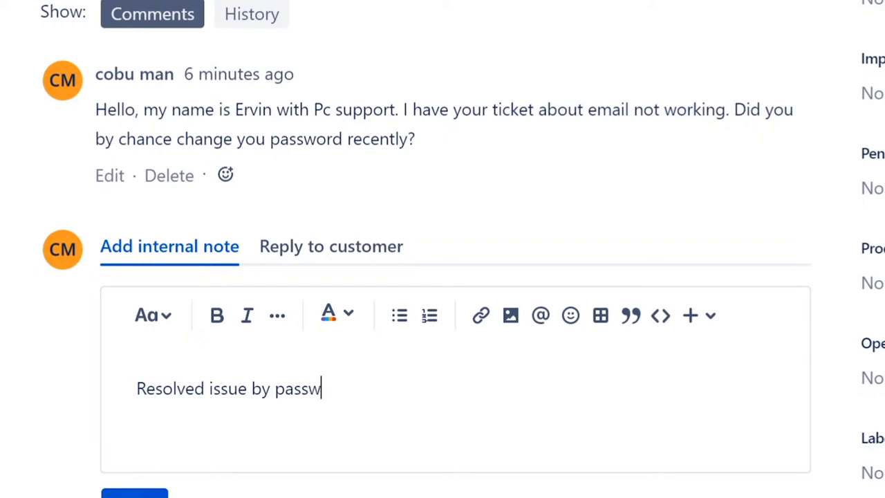
type("ord reset")
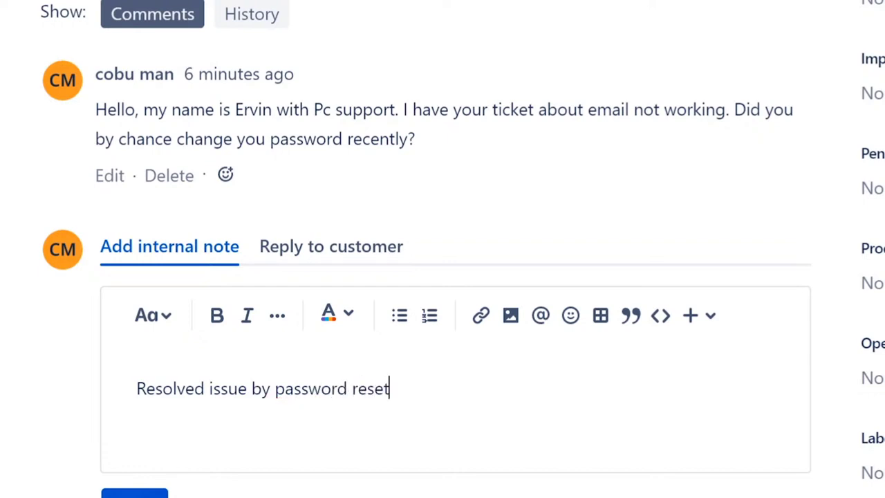
type(". Ervin")
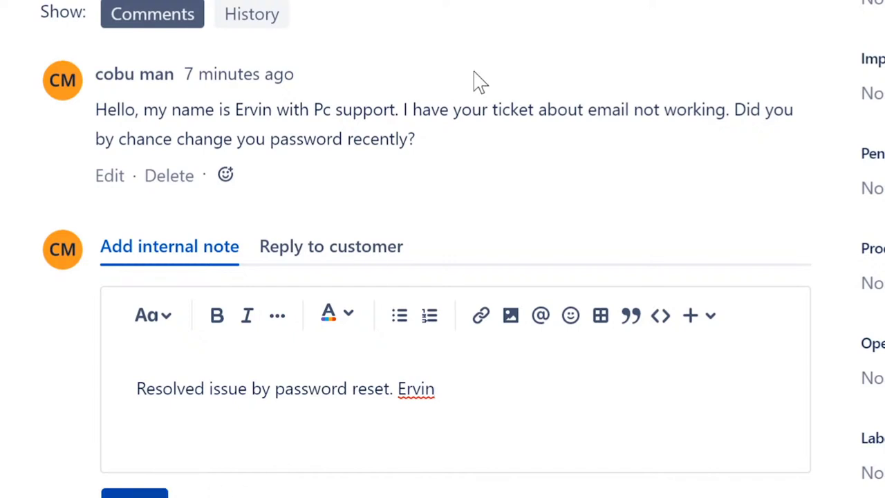
key("ctrl+Return")
scroll(594, 40, "up", 5)
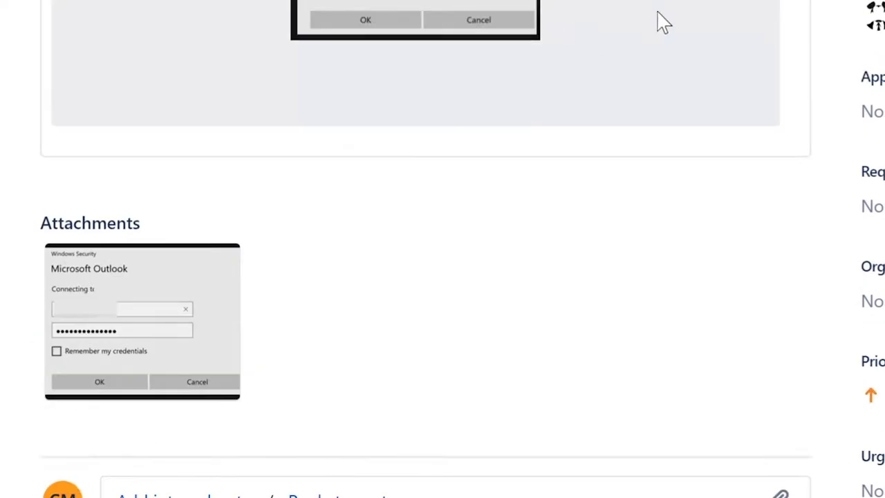
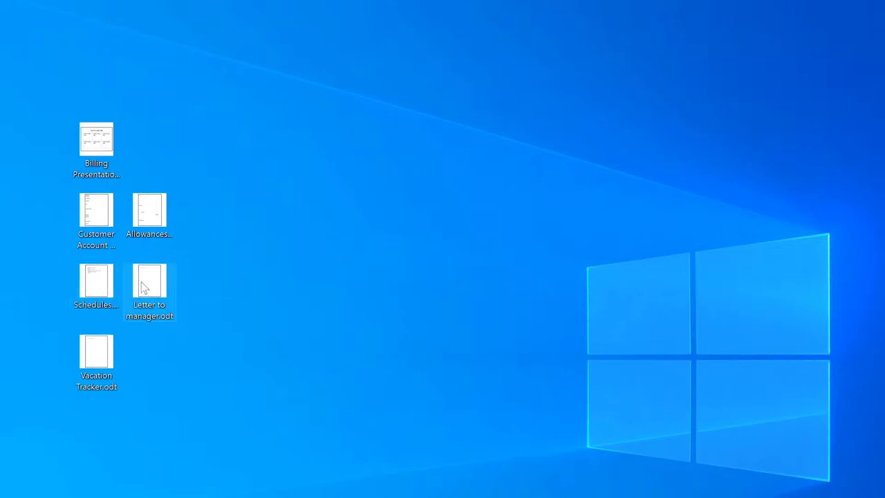
Step: Try opening Letter to manager, Allowances and Customer Account Details; no app is available to open them
double_click(142, 283)
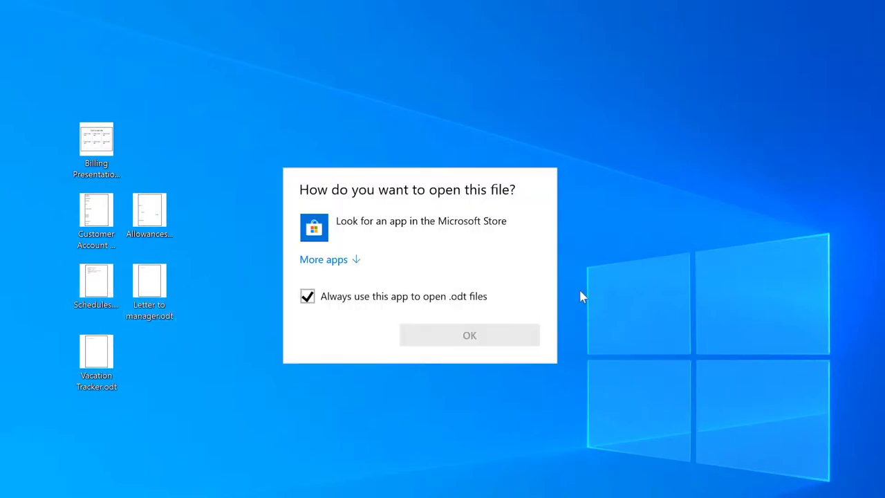
key("Escape")
key("Up")
key("Return")
key("Escape")
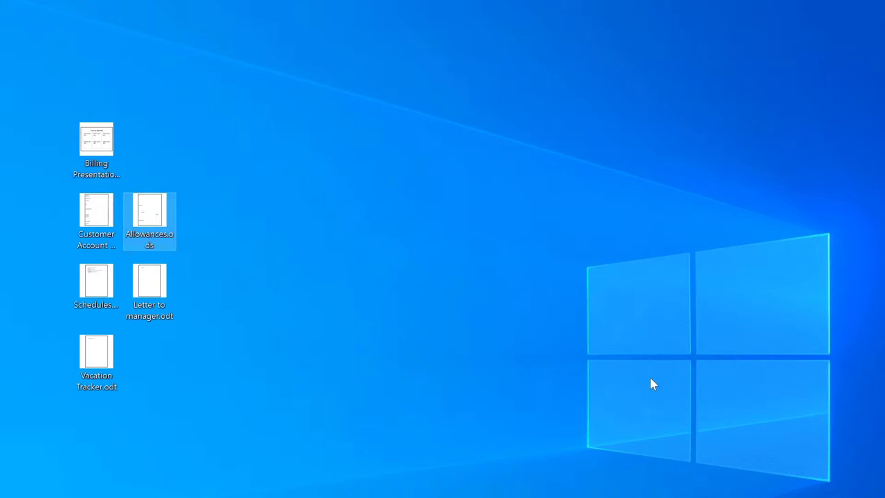
key("Left")
key("Return")
key("Escape")
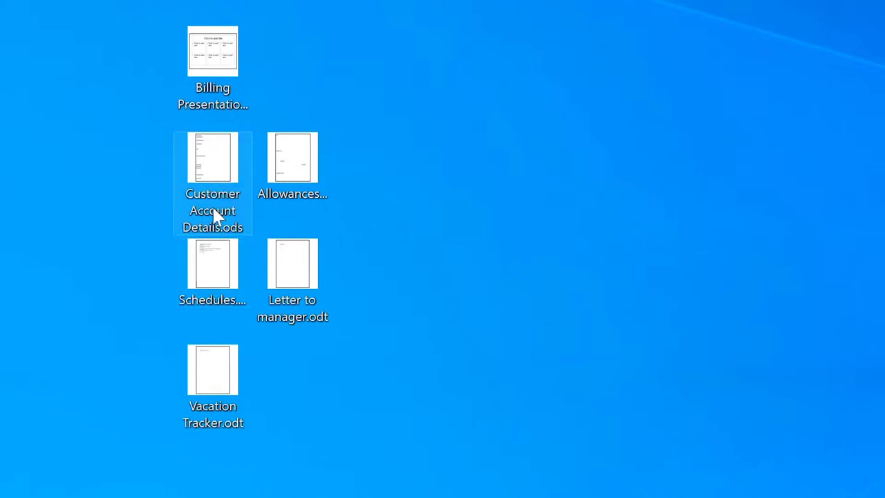
Step: Locate the Apache_OpenOffice_4.1 installer in the Downloads folder
left_click(211, 248)
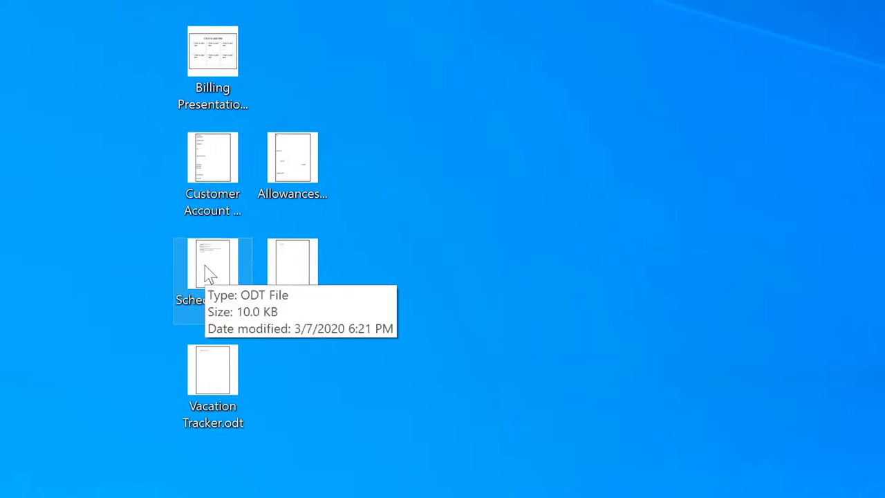
left_click(230, 202)
left_click(230, 76)
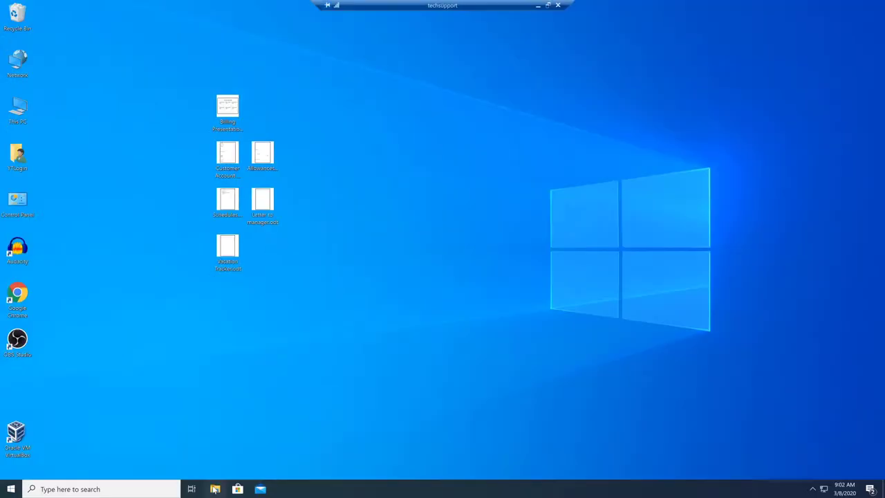
left_click(213, 489)
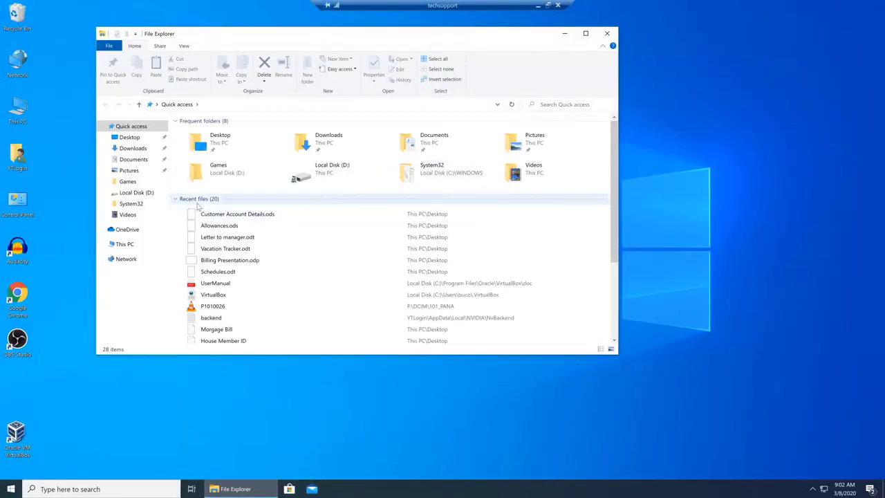
left_click(144, 150)
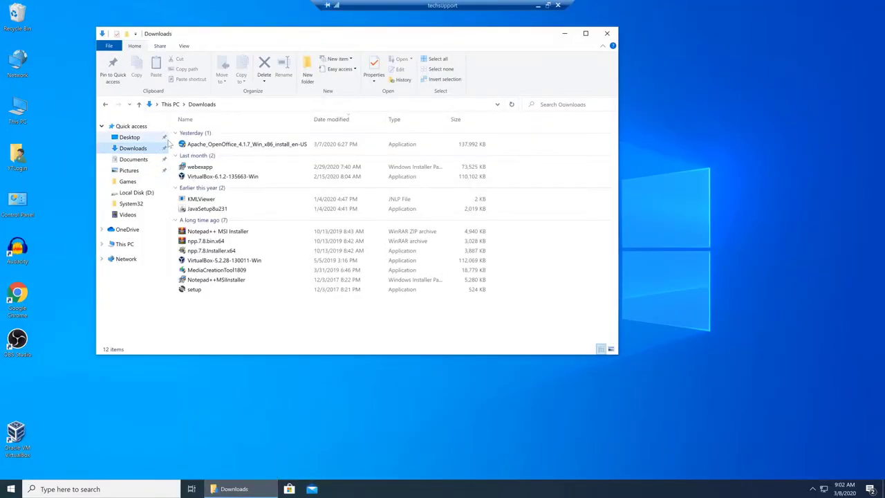
left_click(247, 144)
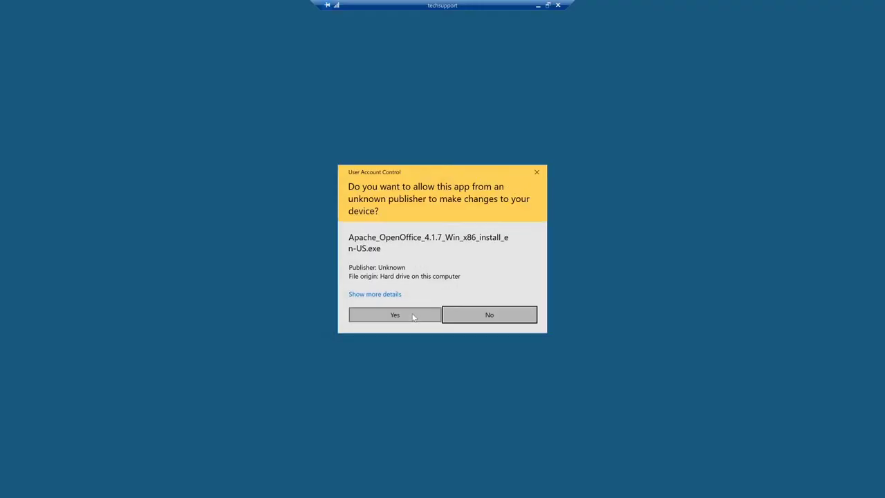
Step: Approve the UAC prompt and unpack the OpenOffice 4.1.7 files to the default Installation Files folder
left_click(413, 316)
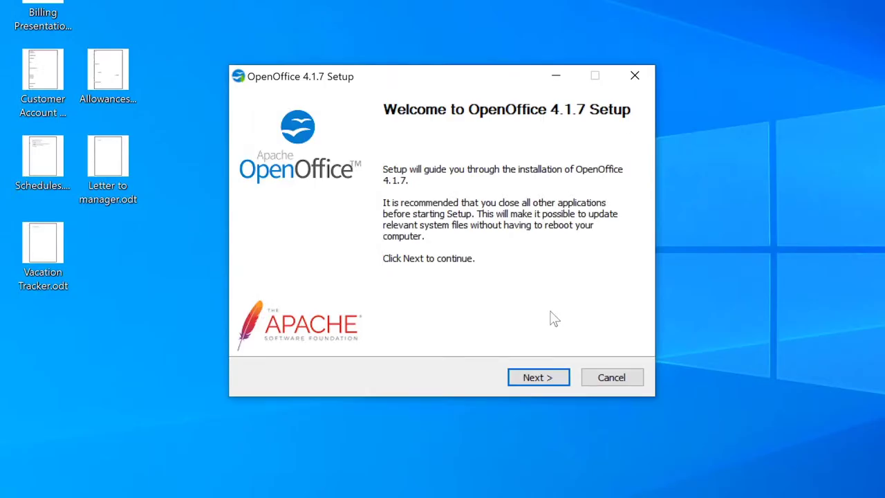
left_click(538, 377)
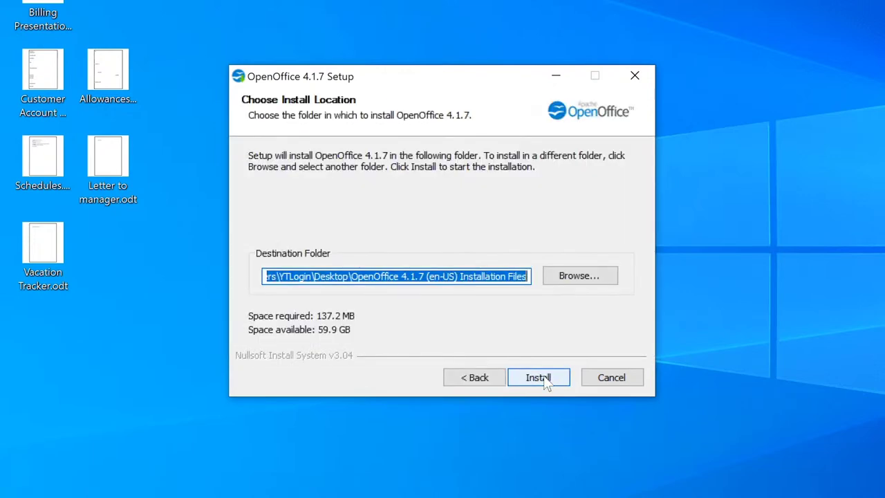
left_click(542, 380)
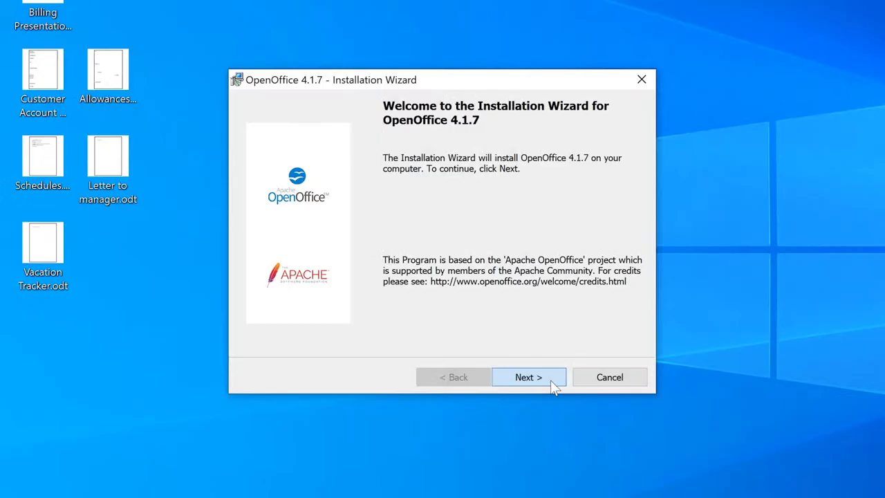
Step: Install OpenOffice 4.1.7 with default customer information and the Typical setup type, then finish
left_click(547, 381)
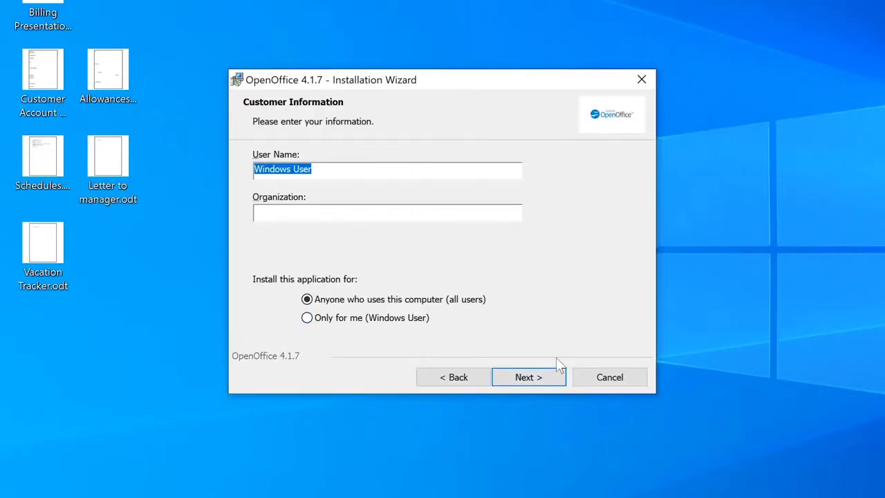
left_click(557, 382)
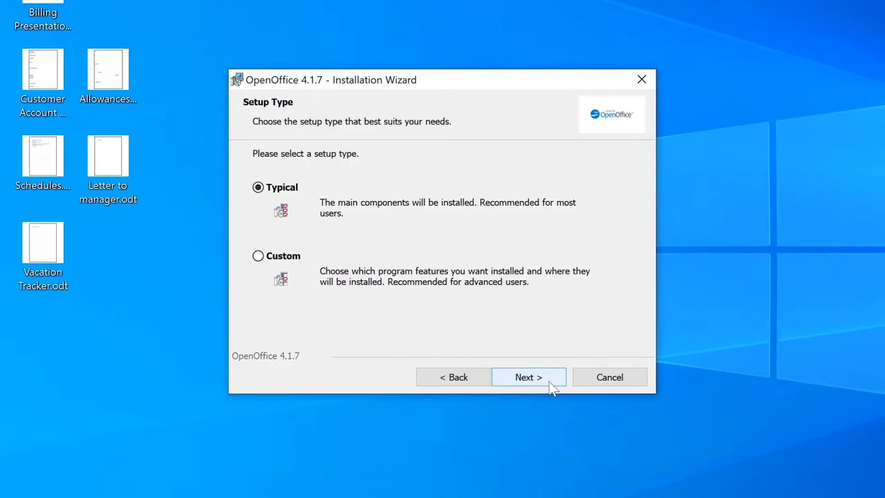
left_click(547, 382)
left_click(545, 384)
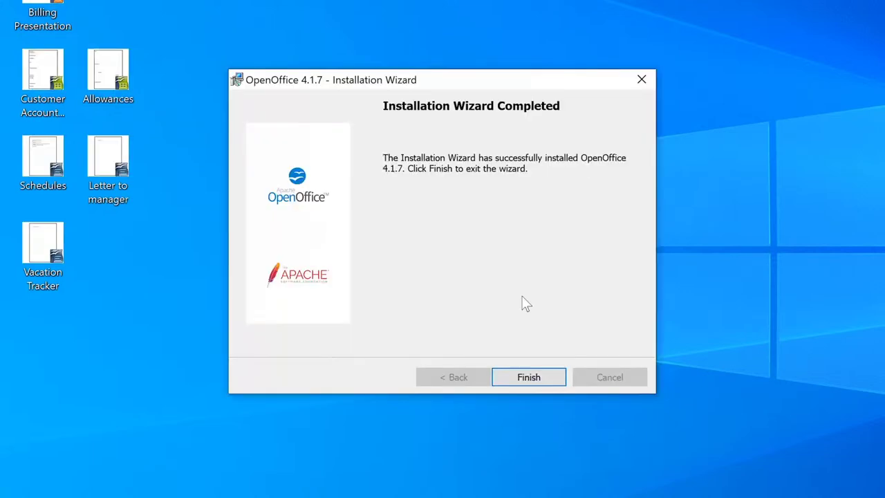
left_click(536, 374)
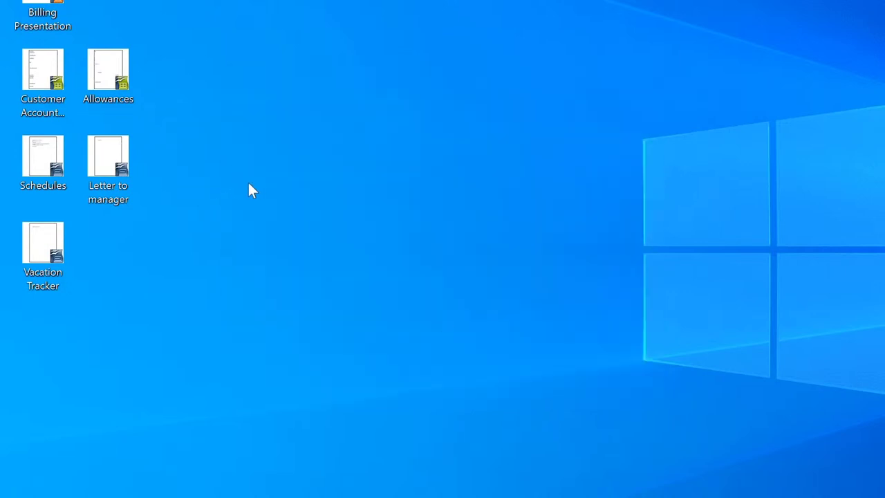
left_click(42, 76)
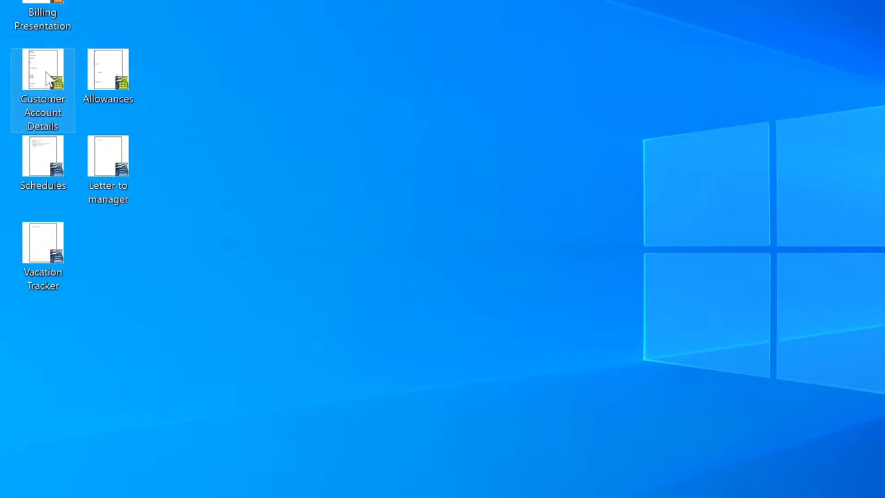
Step: Open the Customer Account Details spreadsheet in OpenOffice
double_click(32, 81)
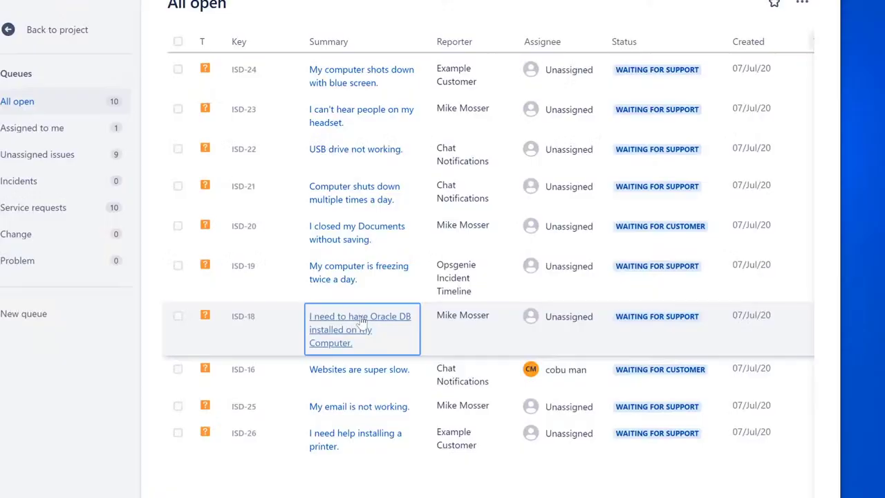
Step: Open ticket ISD-18 about installing Oracle DB and assign it to yourself
left_click(360, 317)
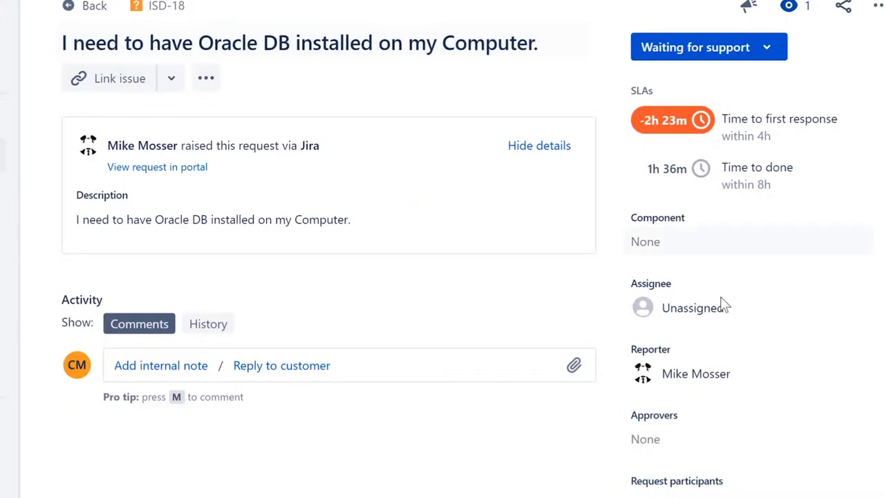
left_click(730, 319)
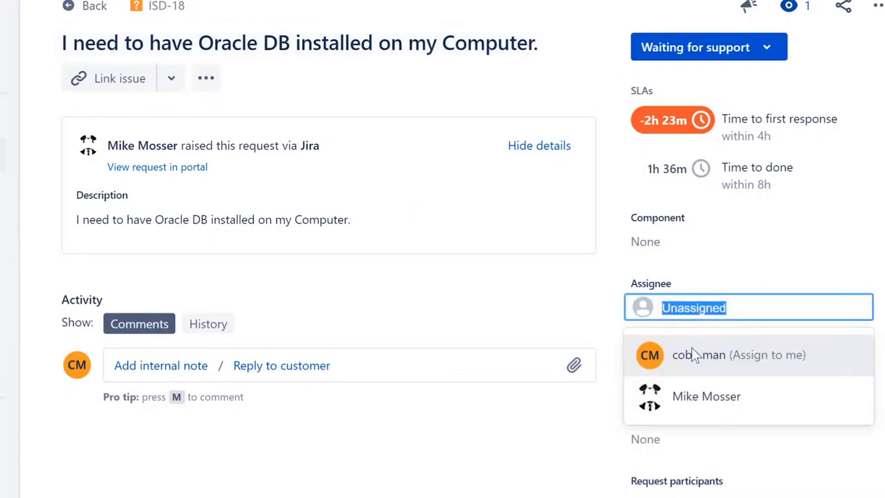
left_click(684, 356)
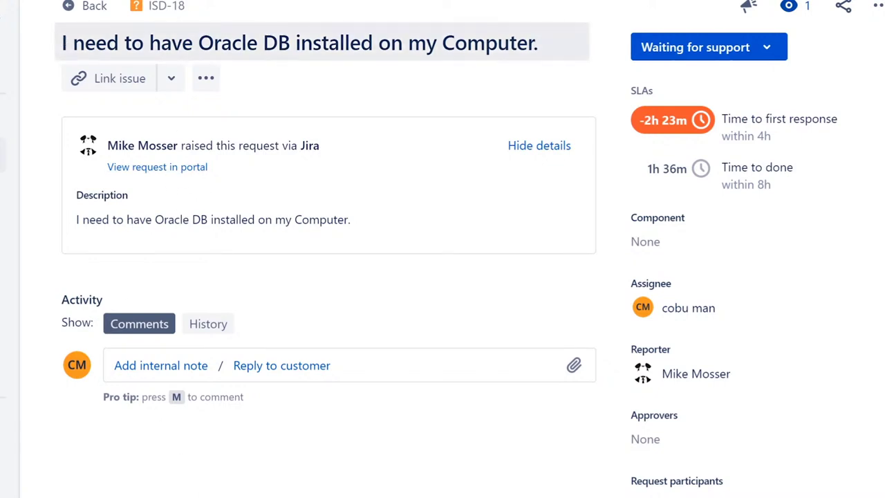
Step: Review the ticket title and the reporter's name
left_click_drag(63, 43, 553, 53)
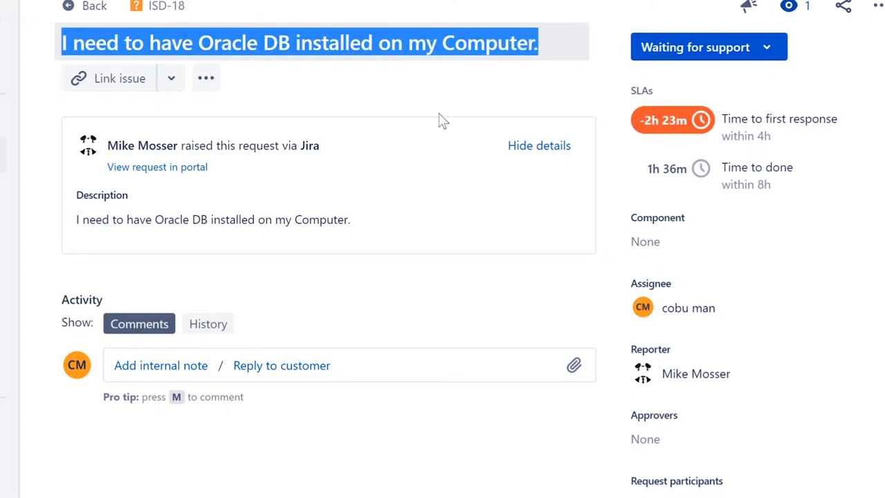
left_click(387, 237)
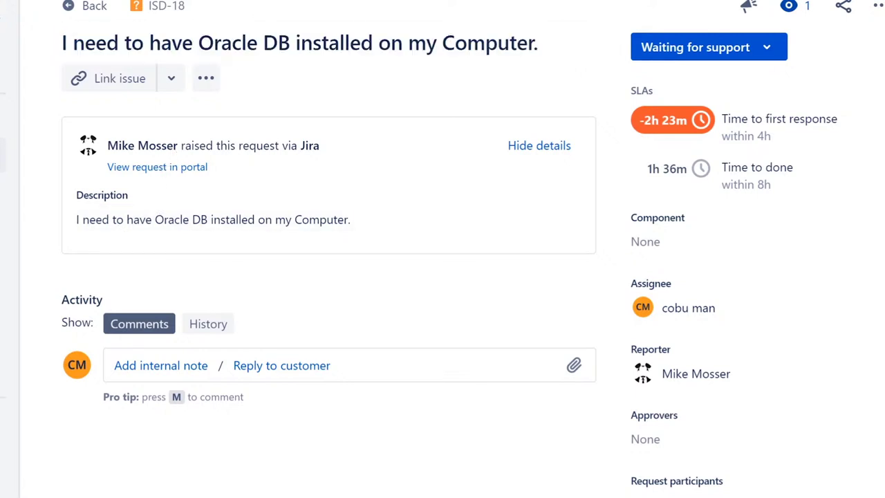
left_click_drag(178, 146, 108, 146)
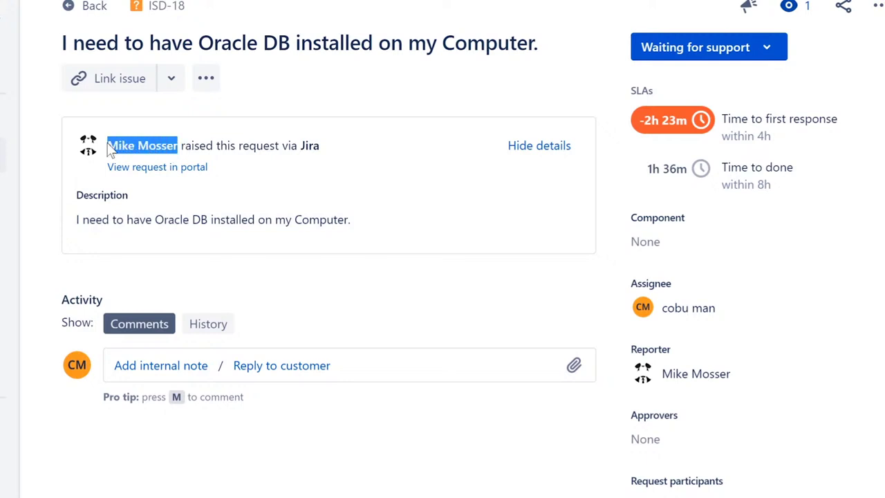
left_click(342, 243)
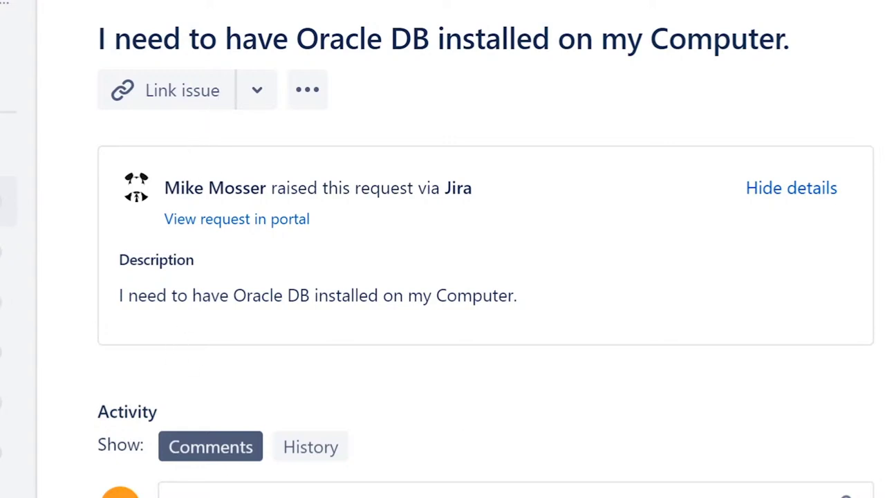
Step: Look over the requester details, title and description without changing anything
left_click_drag(164, 188, 270, 192)
left_click(254, 142)
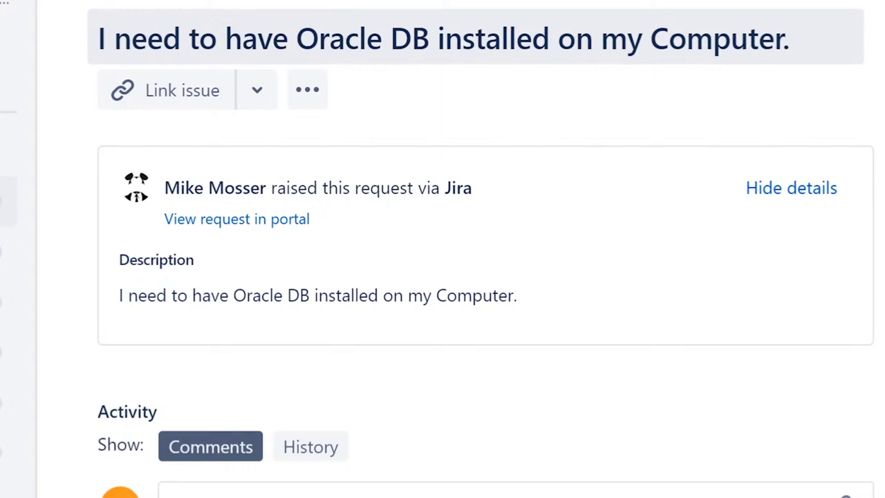
left_click(409, 38)
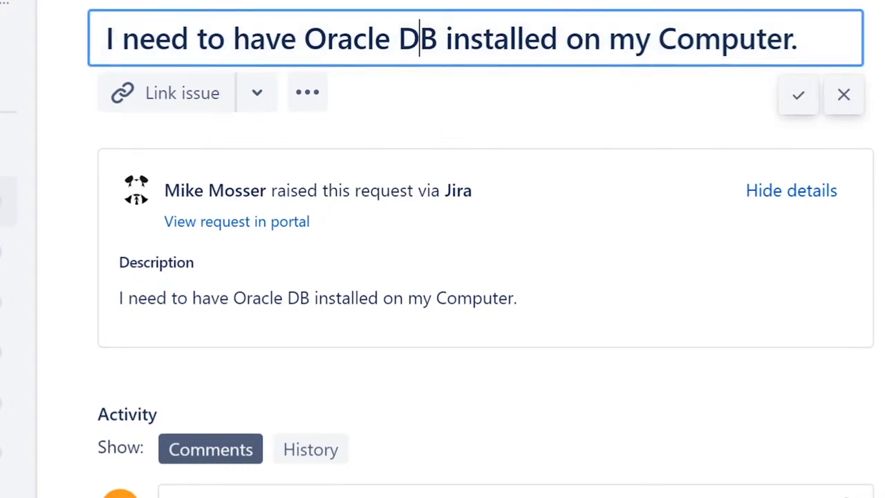
left_click(429, 38)
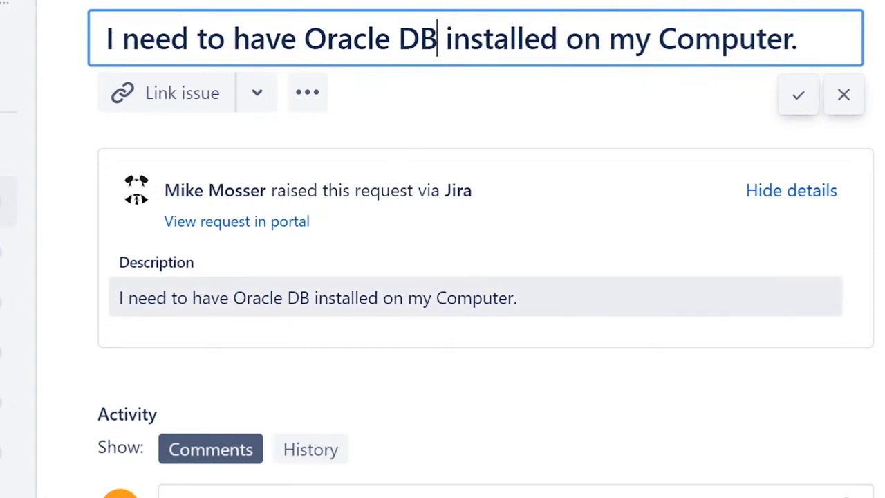
left_click(415, 298)
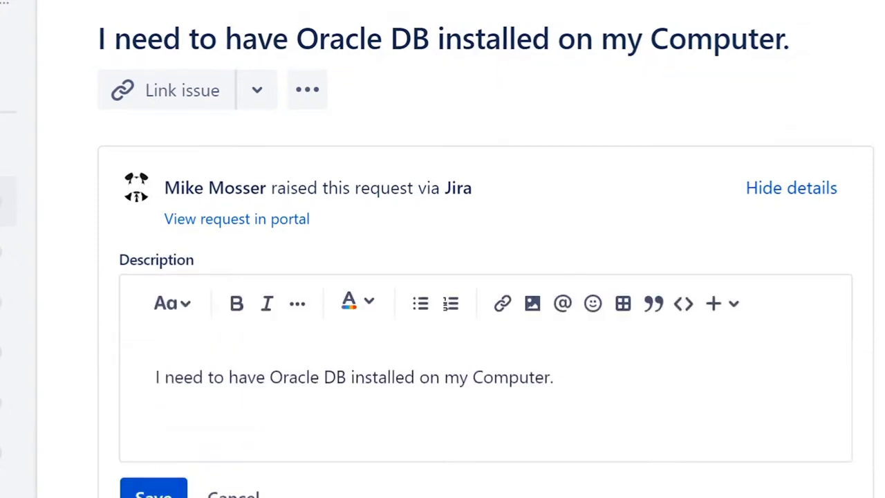
key("Escape")
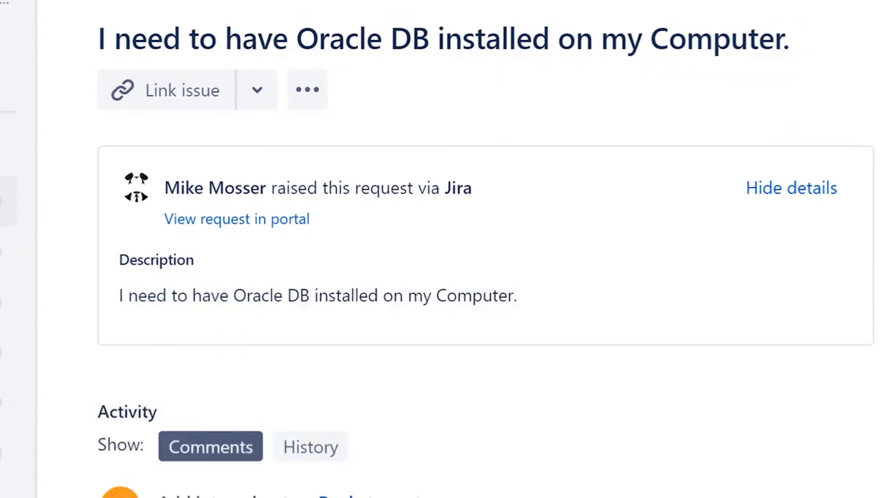
Step: Draft a reply introducing yourself from PC support and asking whether an Oracle DB license was requested
type("mHel")
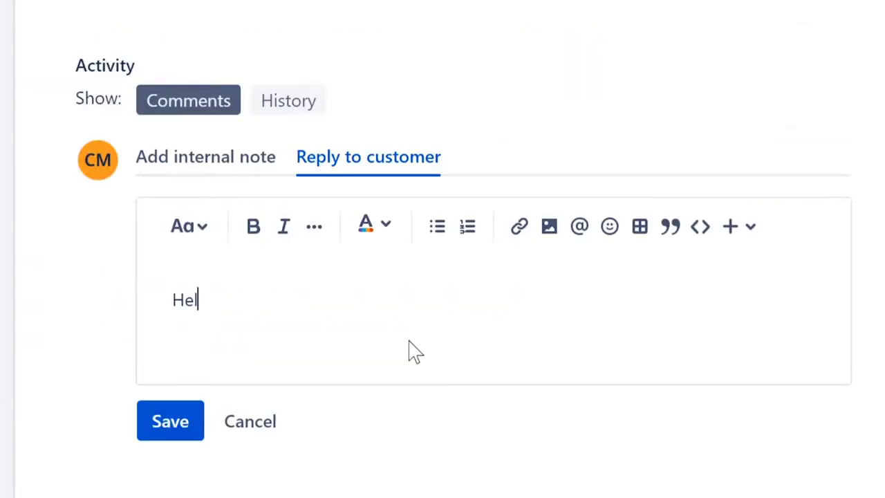
type("lo, my names")
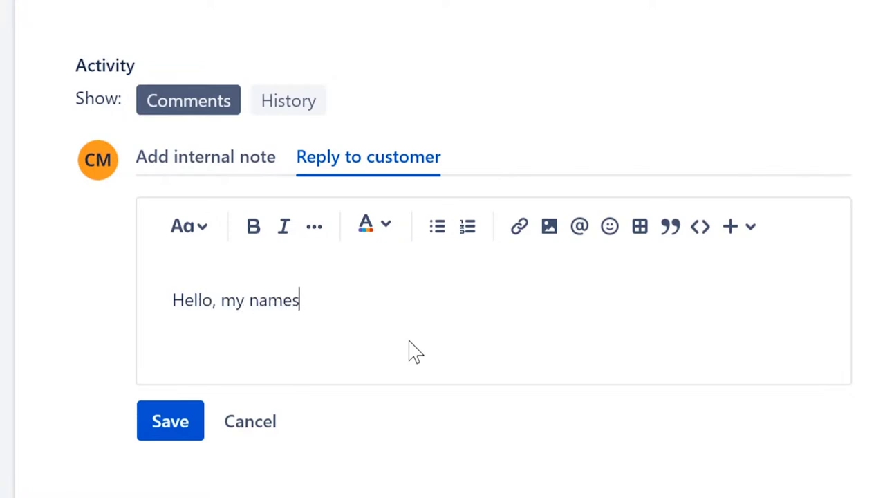
type(" is Ervin.")
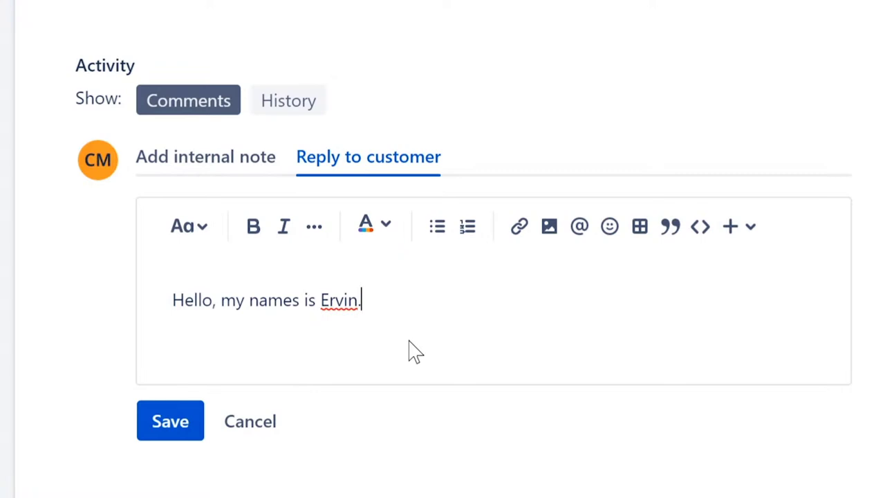
key("BackSpace")
type("with Pc ")
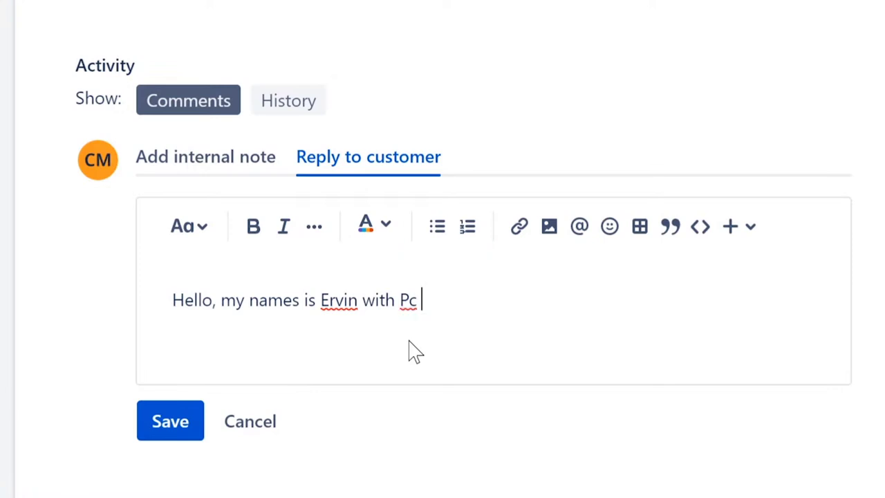
type("support. I have ")
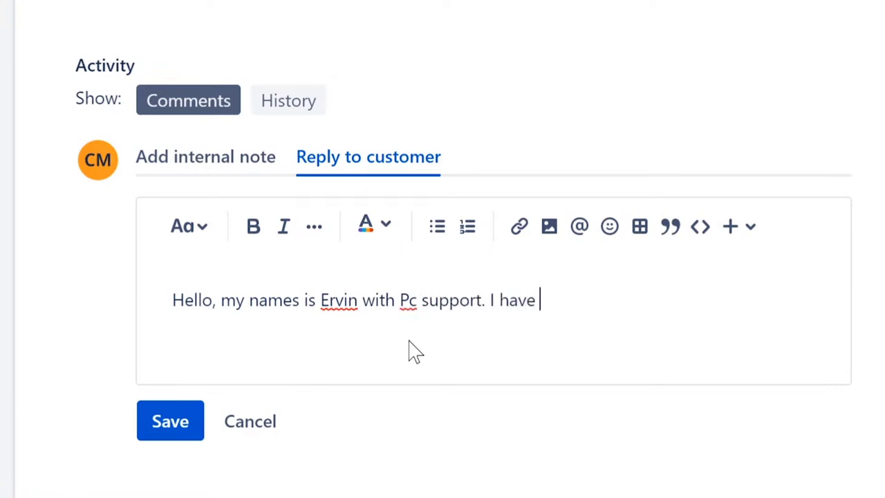
type("your ticket about")
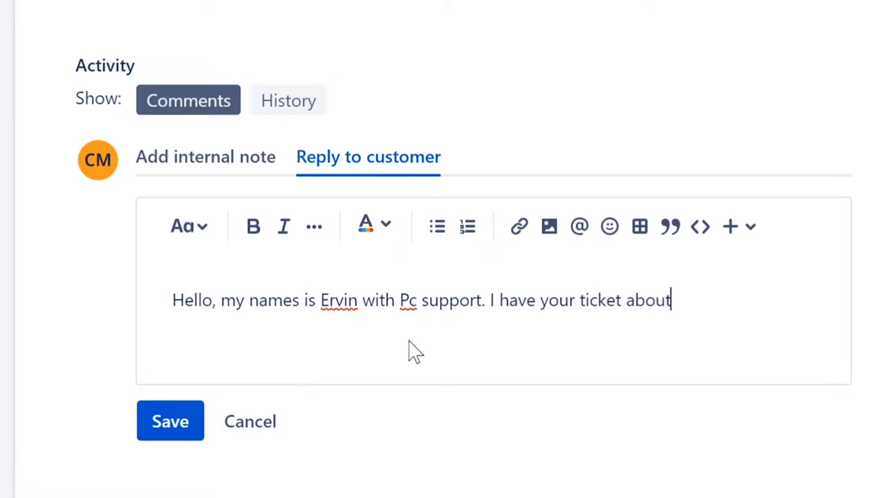
type(" installing o")
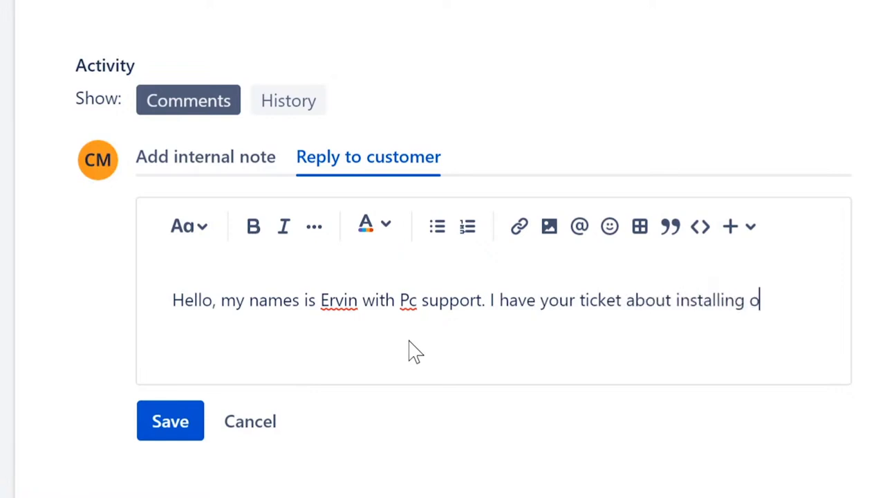
key("BackSpace")
type("Oracl")
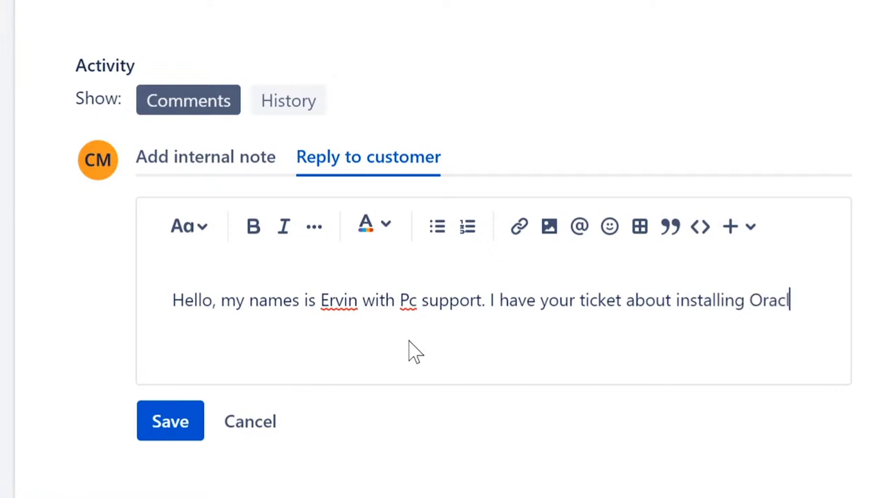
type("e DB")
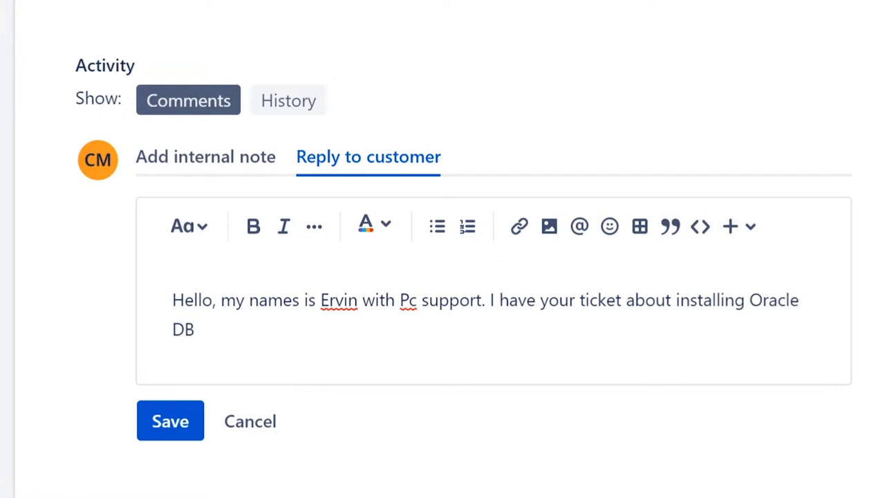
type("; do you ")
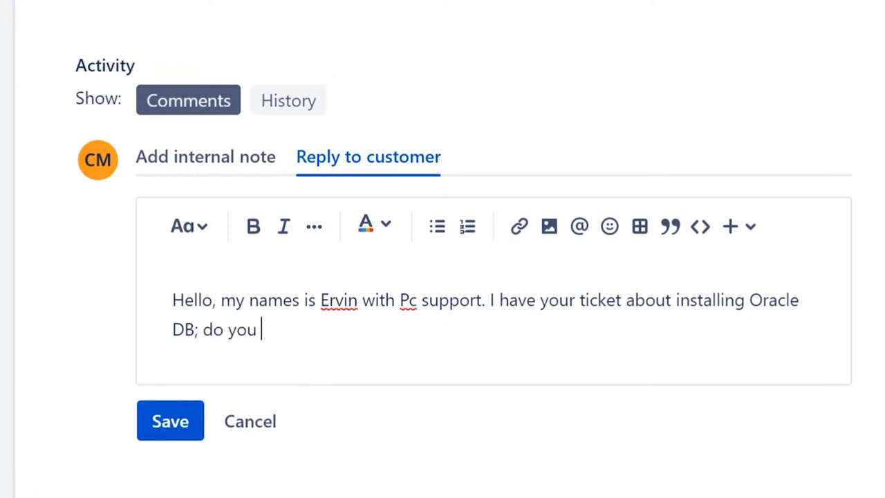
type("have")
key("BackSpace")
key("BackSpace")
key("BackSpace")
key("BackSpace")
key("BackSpace")
key("BackSpace")
key("BackSpace")
key("BackSpace")
key("BackSpace")
key("BackSpace")
type("id you requ")
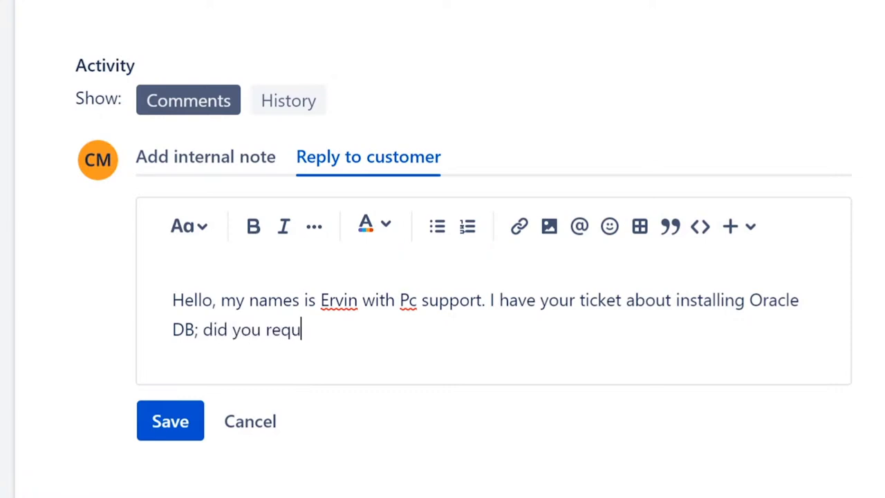
type("est a license for t")
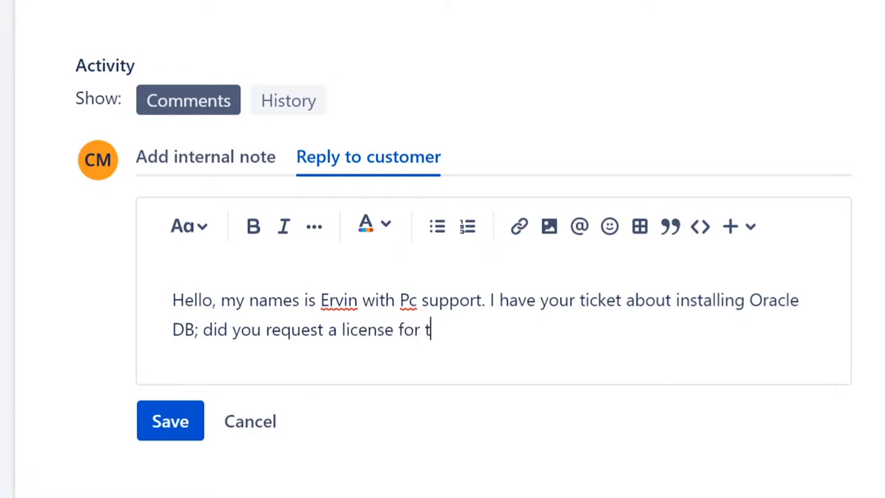
type("his foft")
key("BackSpace")
type("ftwar")
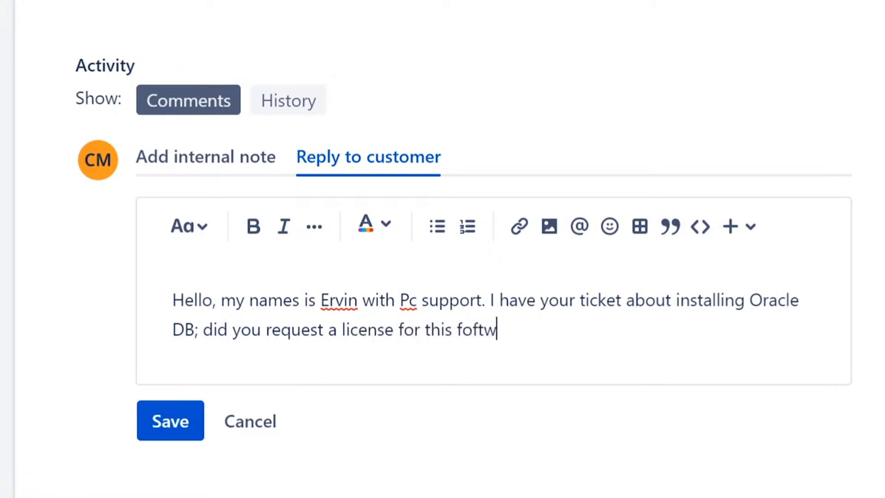
key("BackSpace")
key("BackSpace")
key("BackSpace")
key("BackSpace")
key("BackSpace")
key("BackSpace")
key("BackSpace")
type("software")
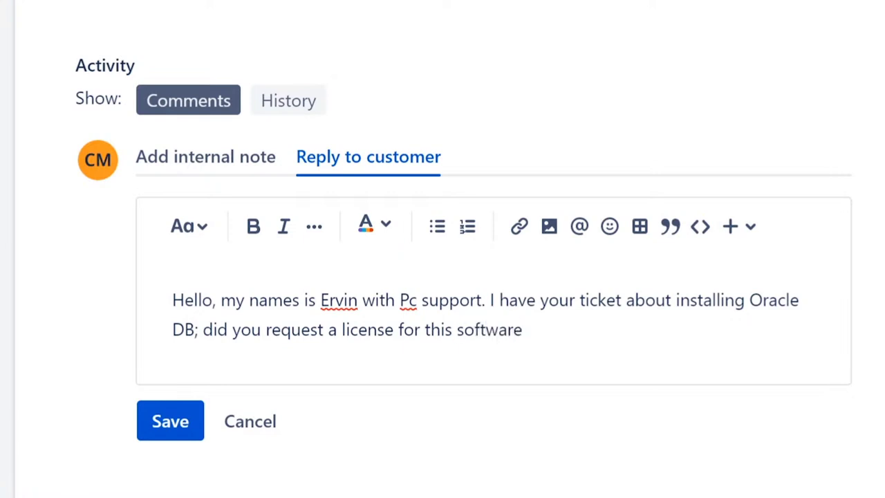
type(".")
key("BackSpace")
type("?")
Step: Replace the license question with a note about checking the approved software list, and post the reply
key("BackSpace")
key("BackSpace")
key("BackSpace")
key("BackSpace")
key("BackSpace")
key("BackSpace")
key("BackSpace")
key("BackSpace")
key("BackSpace")
key("BackSpace")
key("BackSpace")
key("BackSpace")
key("BackSpace")
key("BackSpace")
key("BackSpace")
key("BackSpace")
key("BackSpace")
key("BackSpace")
key("BackSpace")
key("BackSpace")
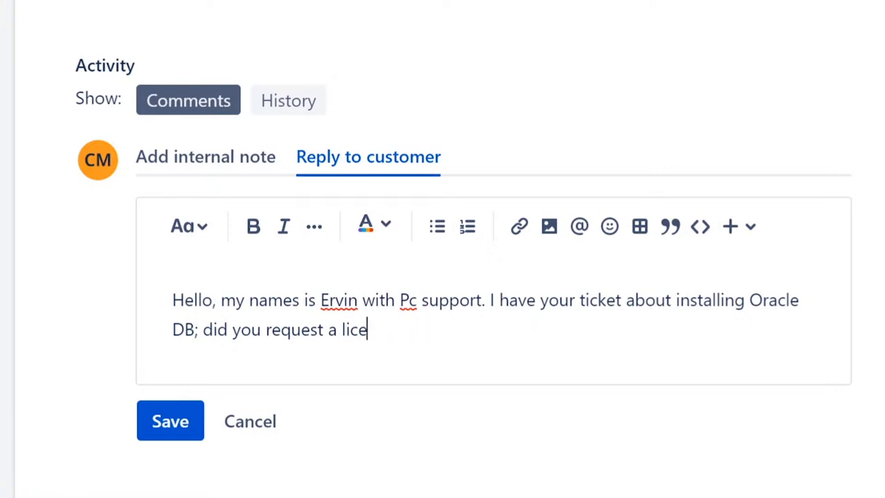
key("BackSpace")
key("BackSpace")
key("BackSpace")
key("BackSpace")
key("BackSpace")
key("BackSpace")
key("BackSpace")
key("BackSpace")
key("BackSpace")
key("BackSpace")
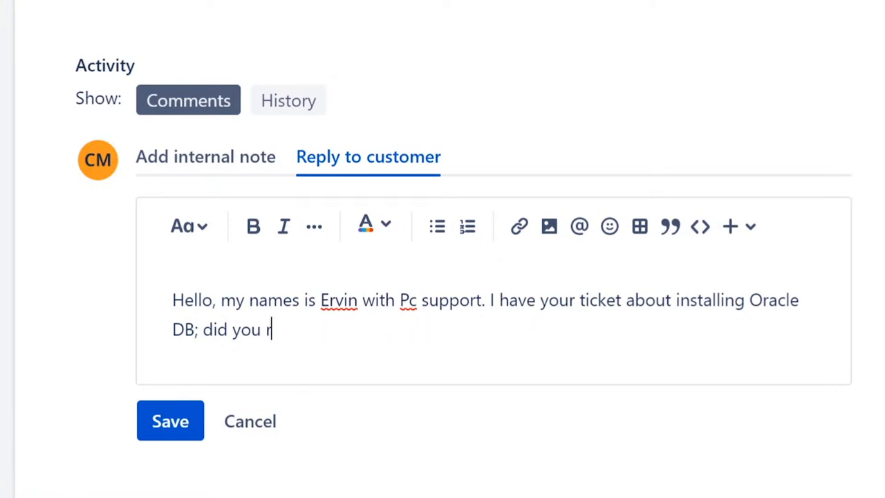
key("BackSpace")
key("BackSpace")
key("BackSpace")
key("BackSpace")
key("BackSpace")
key("BackSpace")
key("BackSpace")
key("BackSpace")
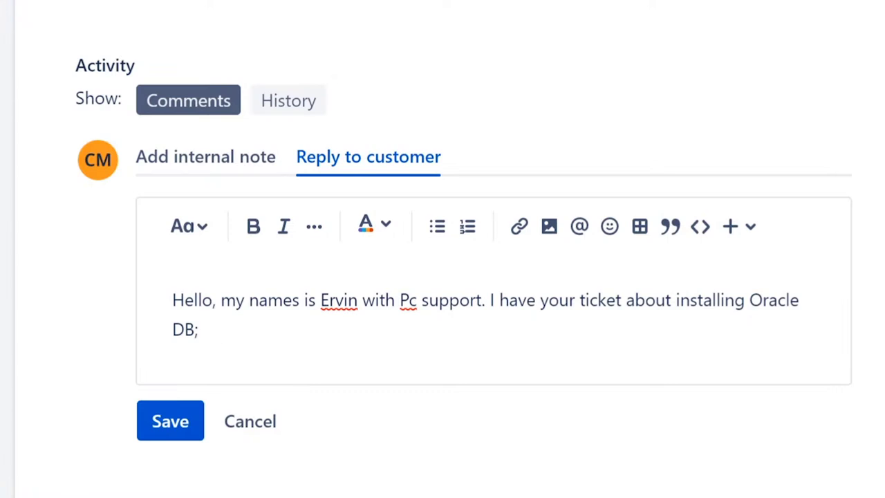
type("before I install this fo")
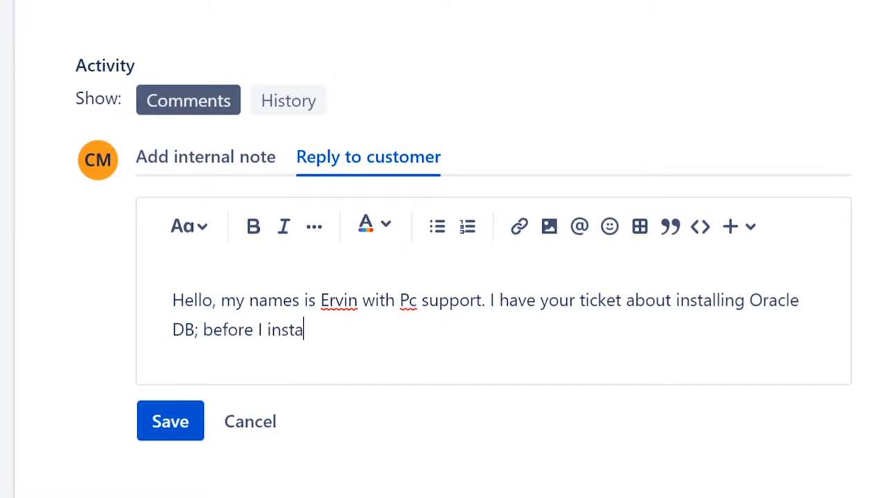
key("BackSpace")
key("BackSpace")
type("software ")
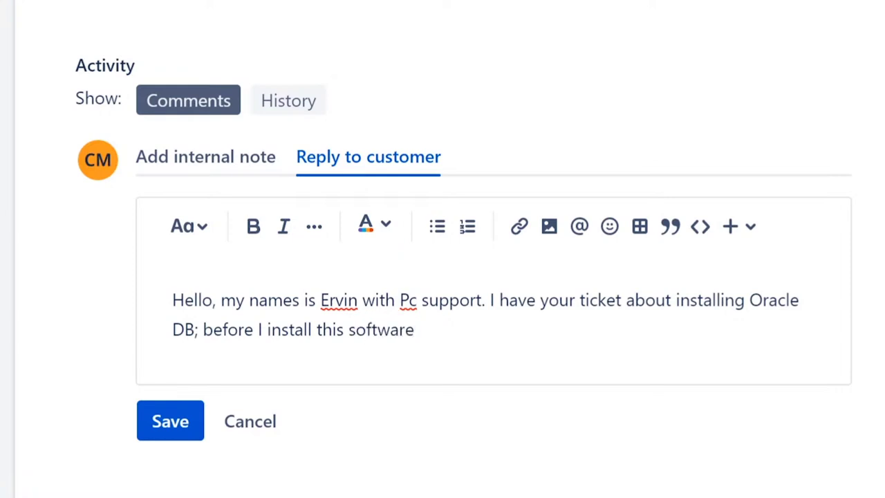
type("I have chec")
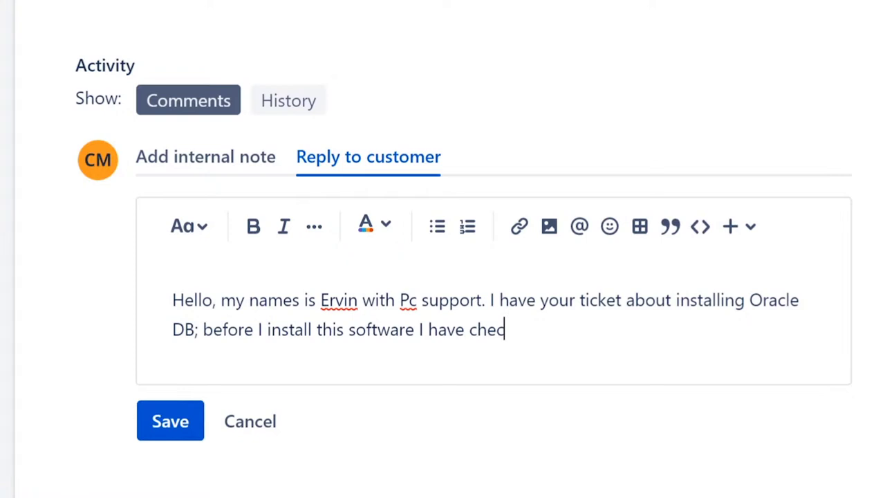
type("k to see if it's")
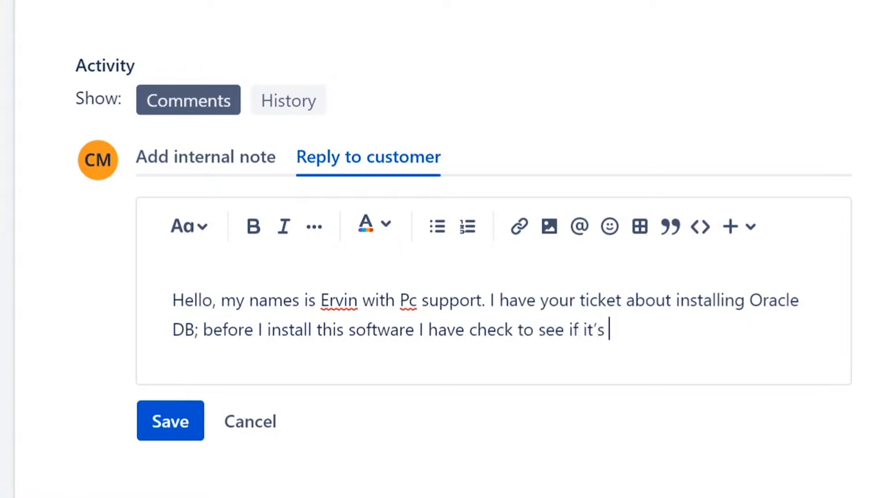
type(" on approve")
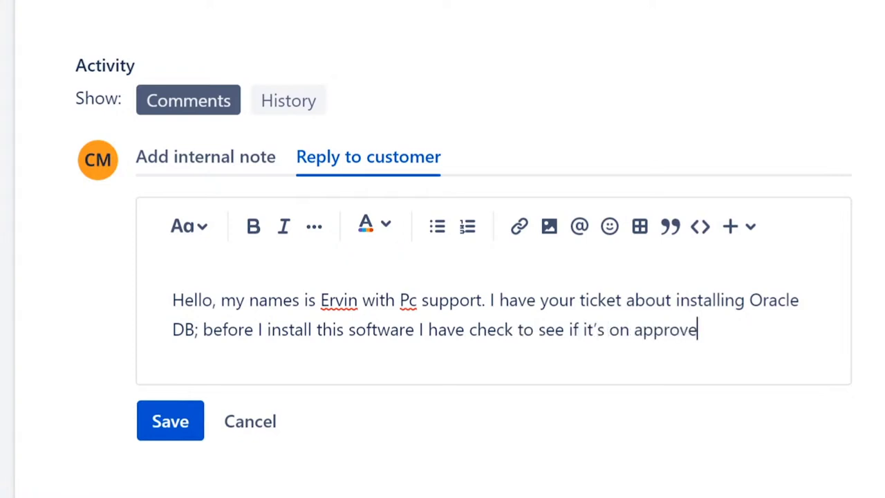
type("d software ")
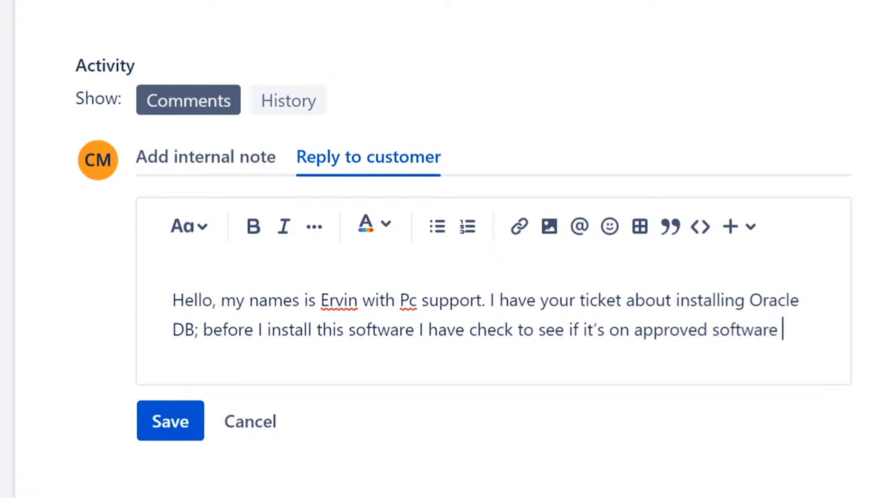
type("list...")
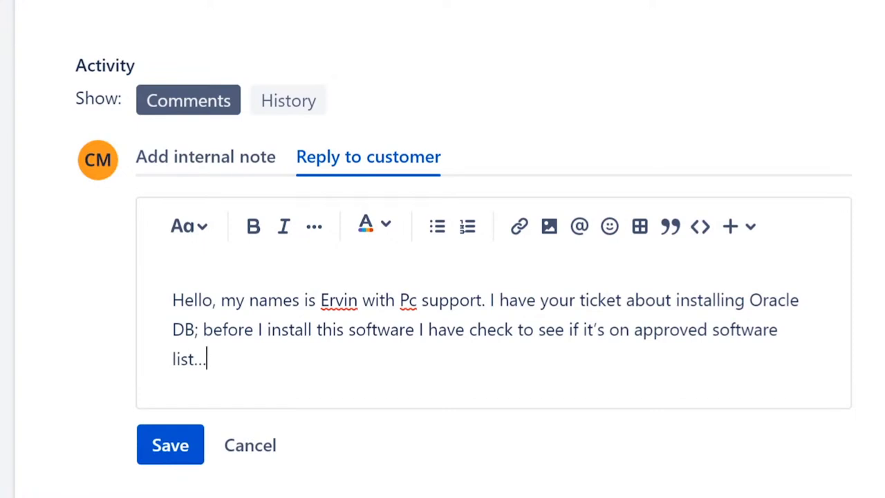
key("ctrl+Return")
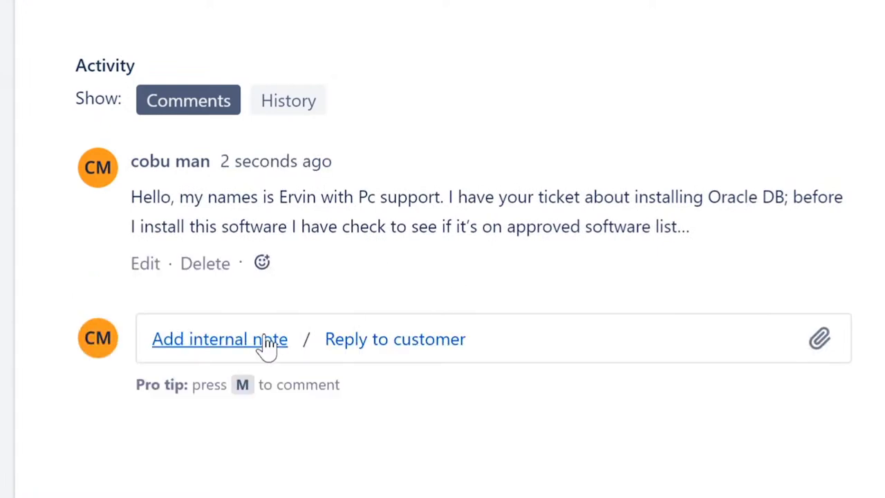
mouse_move(351, 264)
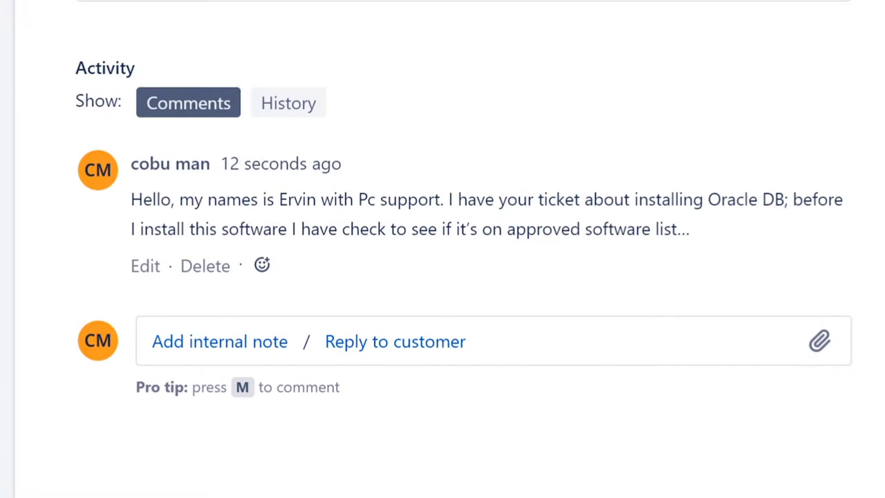
Step: Open the description editor and select the reporter's name, leaving the text unchanged
left_click(115, 142)
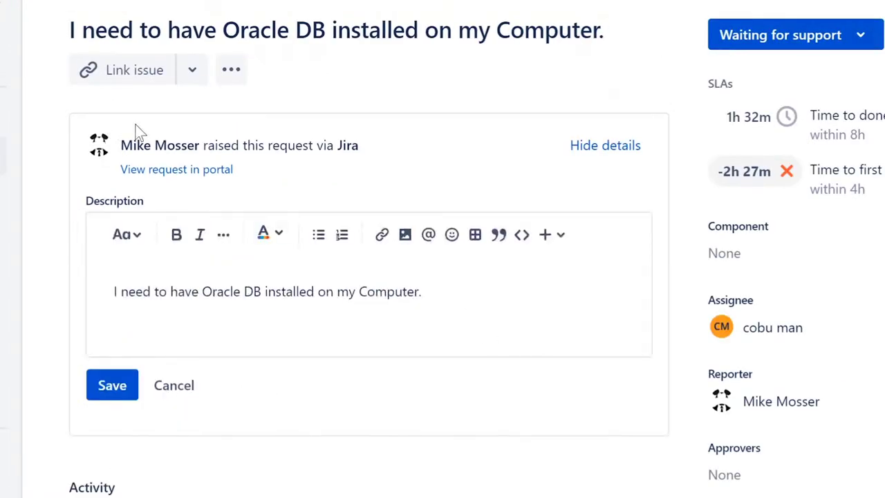
left_click_drag(121, 145, 200, 146)
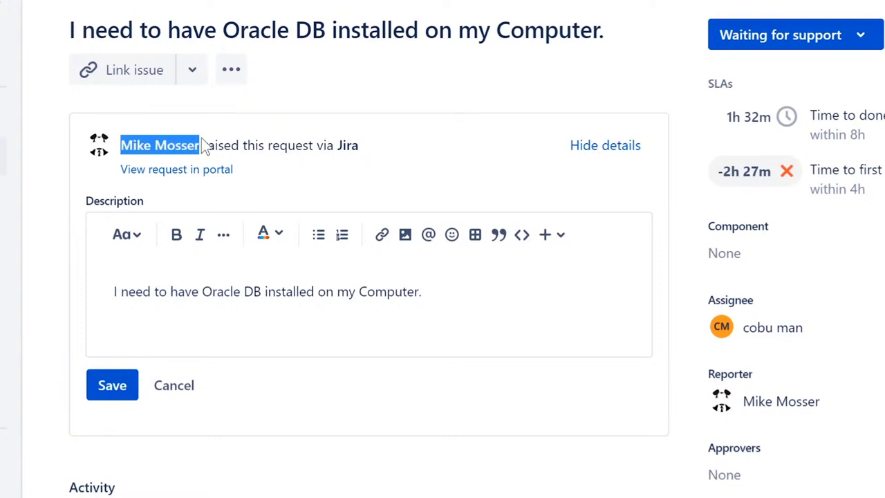
left_click(422, 291)
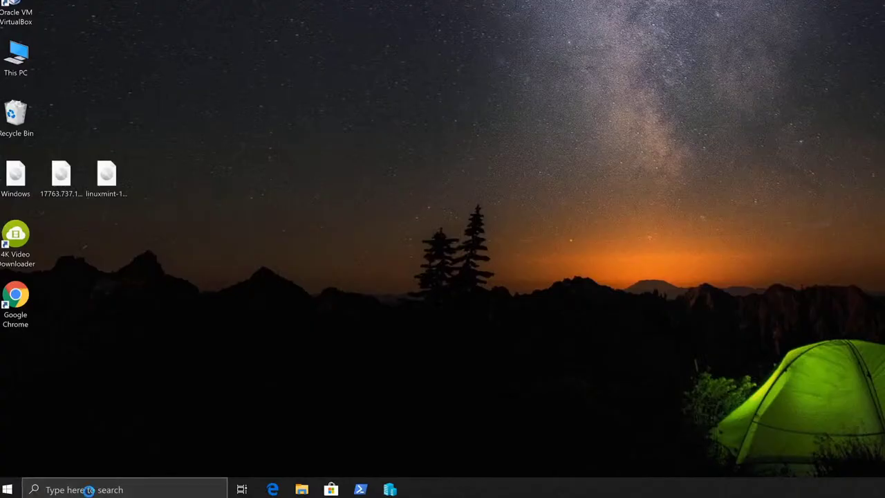
Step: Search 'co' to open Control Panel, then open Administrative Tools
left_click(87, 489)
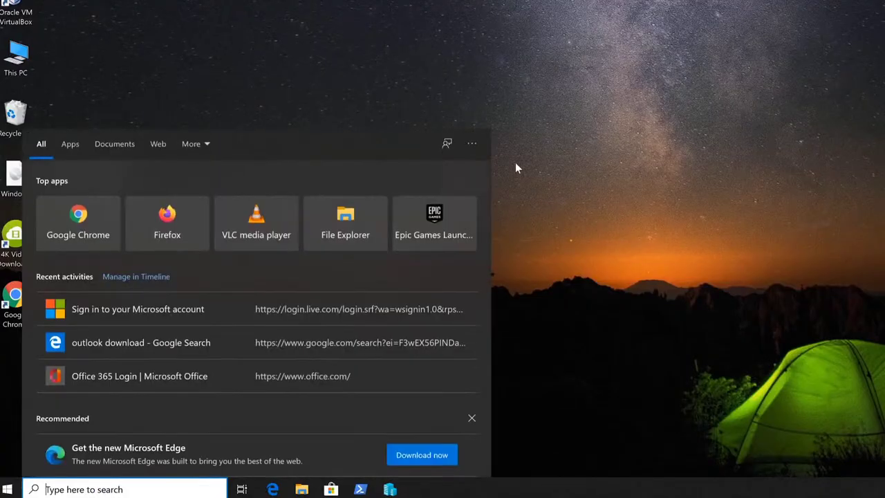
type("co")
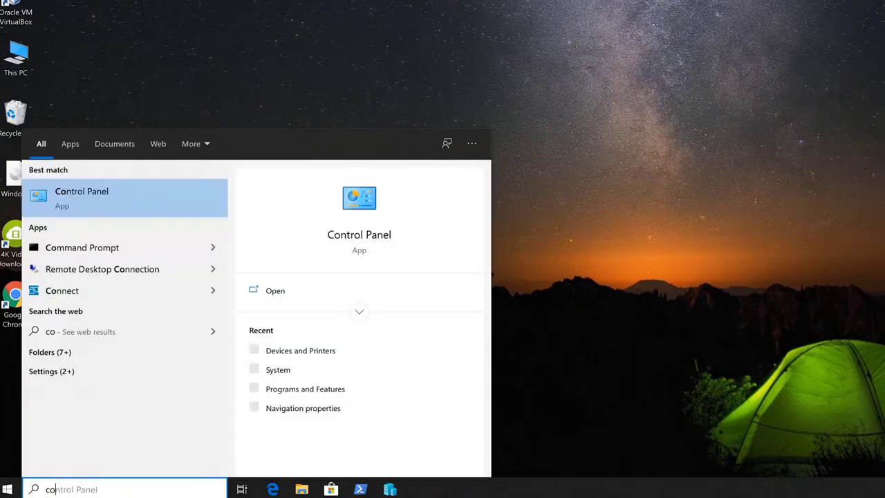
key("Return")
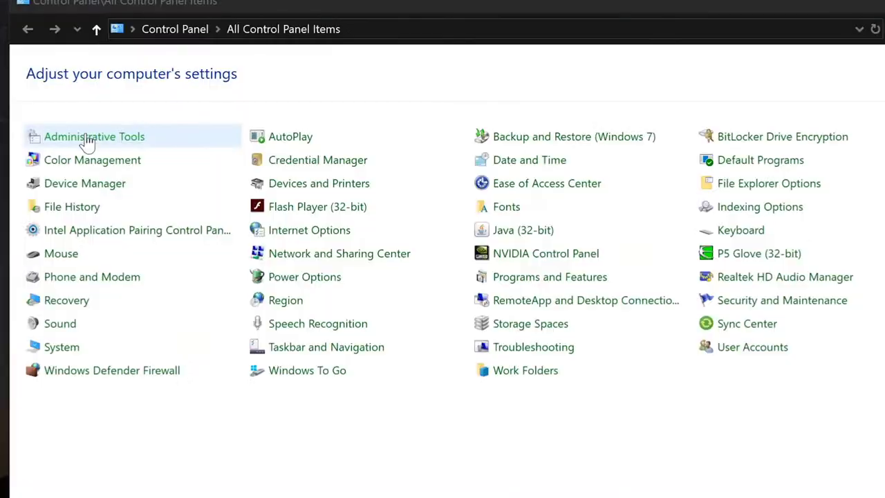
double_click(332, 85)
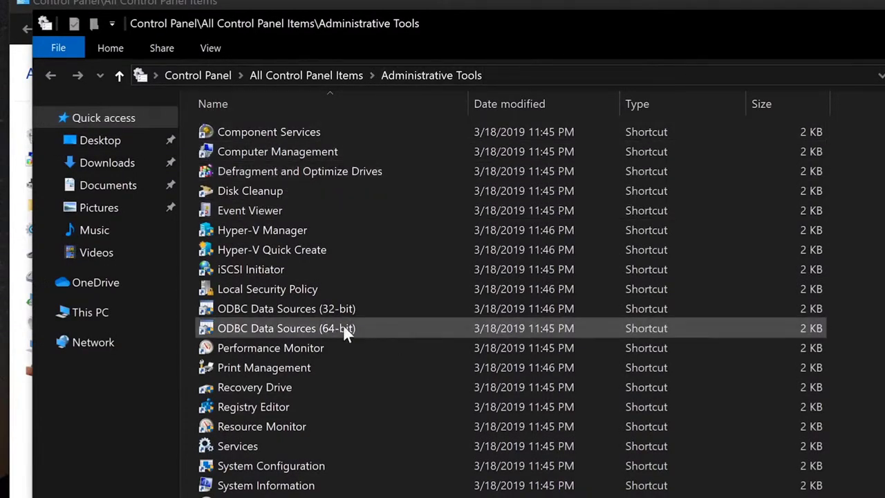
Step: Launch ODBC Data Sources (64-bit) from Administrative Tools
left_click(280, 328)
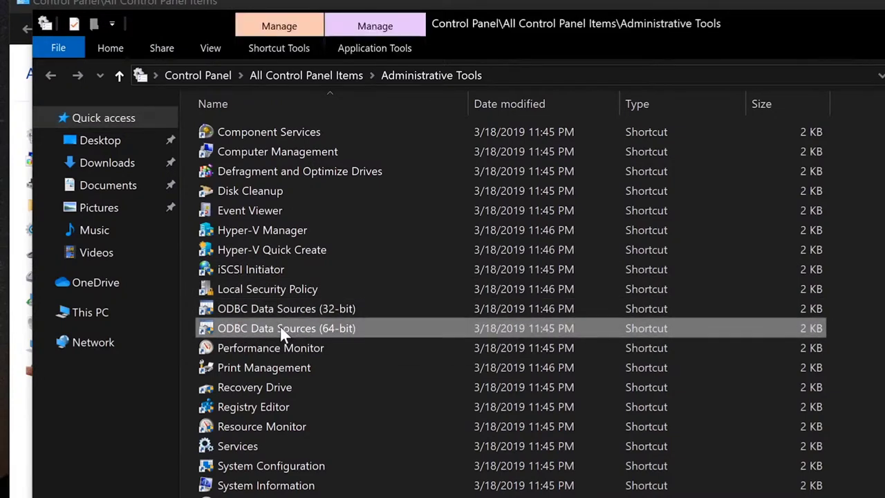
double_click(283, 329)
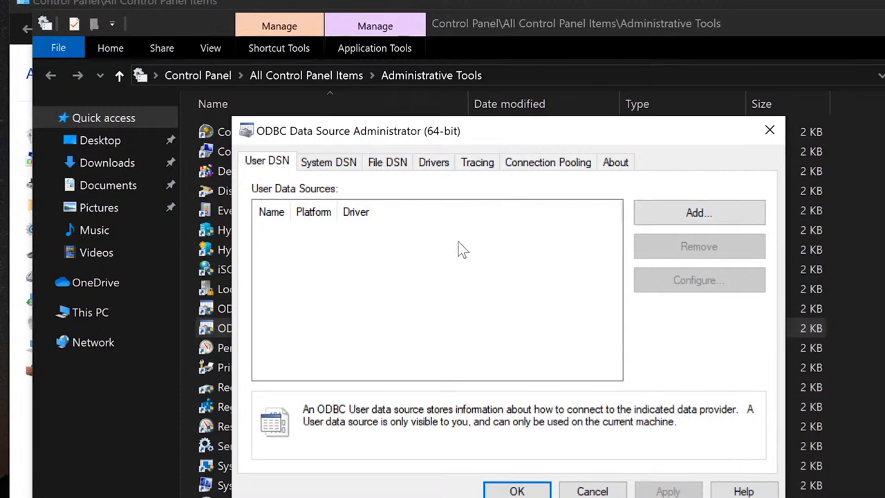
Step: Review the installed drivers, including SQL Server, and the User and System DSN lists
left_click(436, 166)
left_click(360, 276)
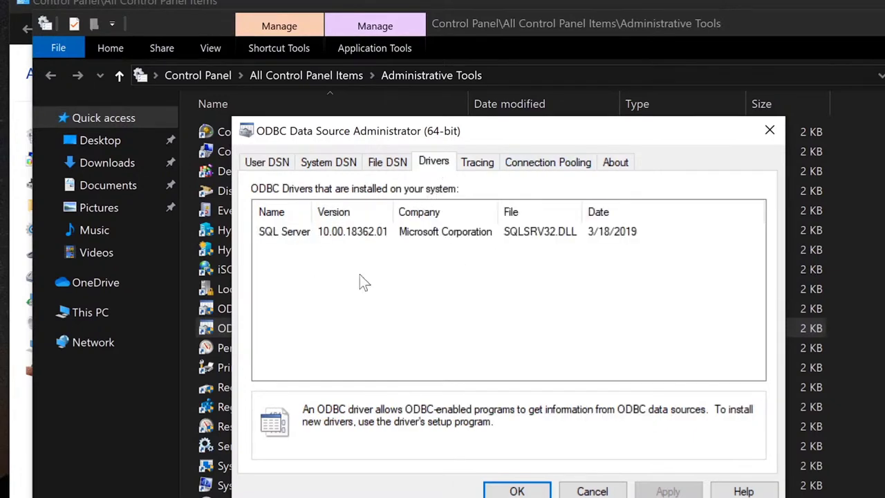
left_click(283, 232)
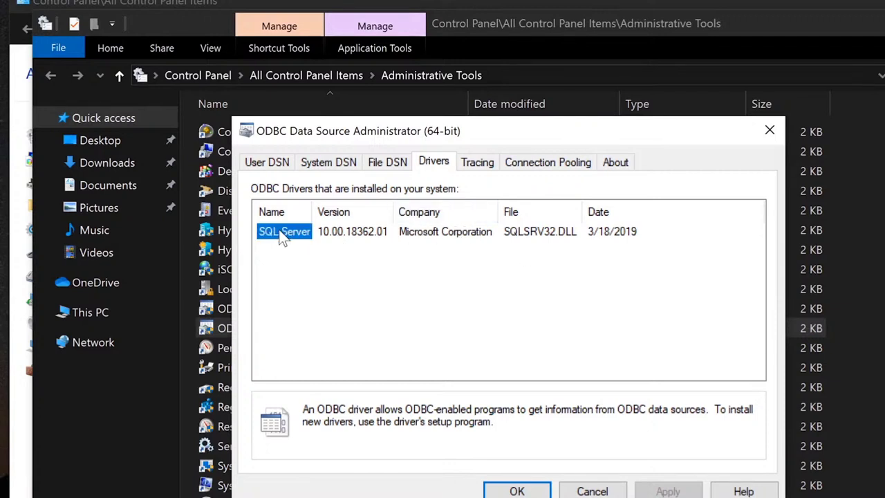
left_click(267, 163)
left_click(337, 163)
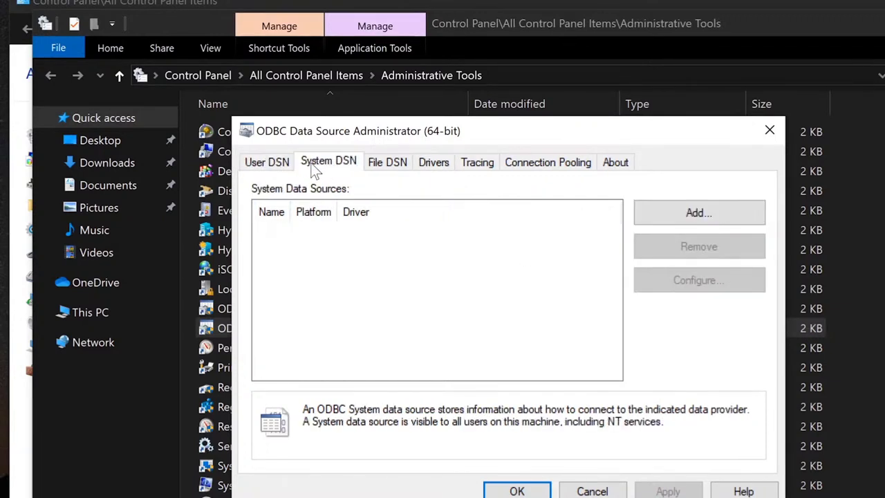
Step: Start a new system data source, cancel it, and close the administrator without changes
left_click(697, 214)
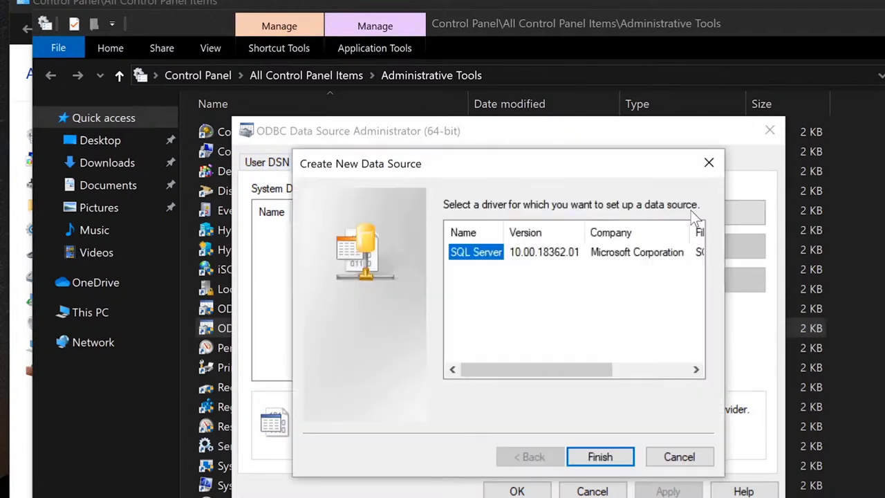
left_click(618, 269)
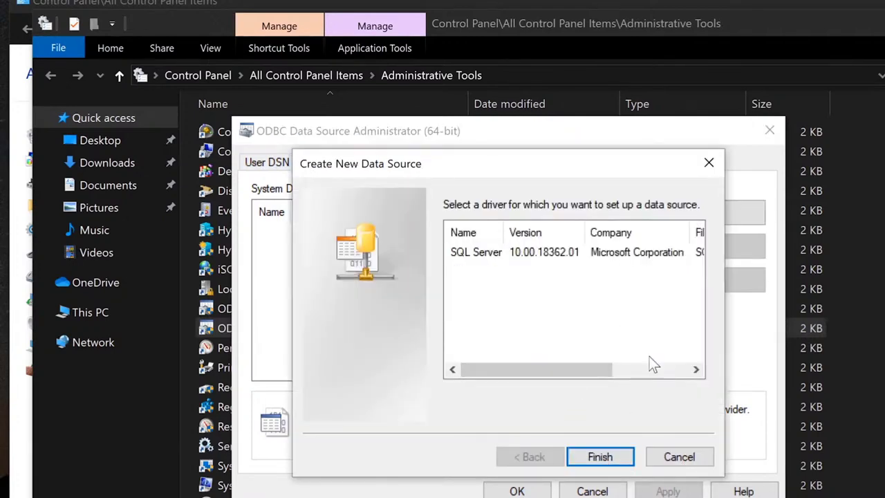
left_click(679, 457)
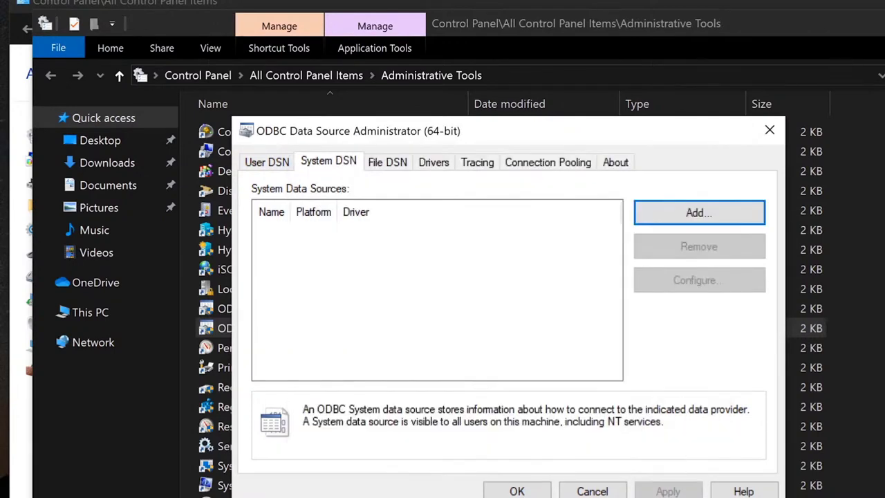
left_click(613, 493)
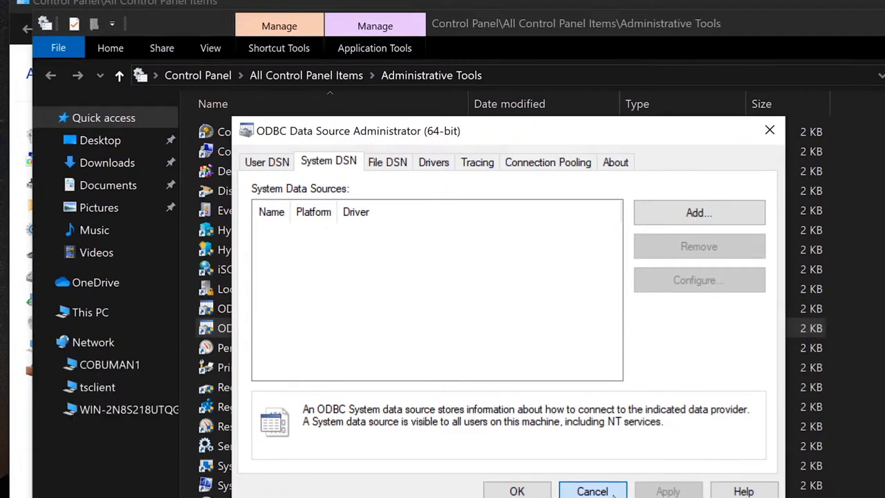
left_click(612, 493)
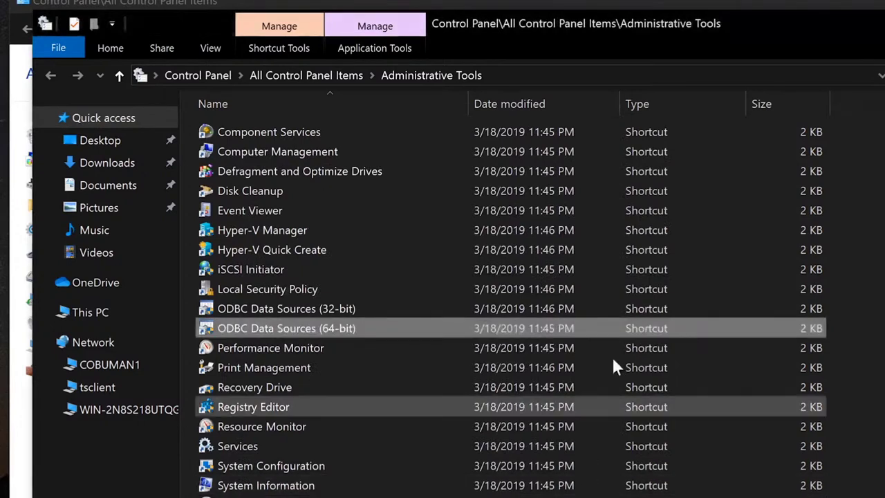
left_click(521, 307)
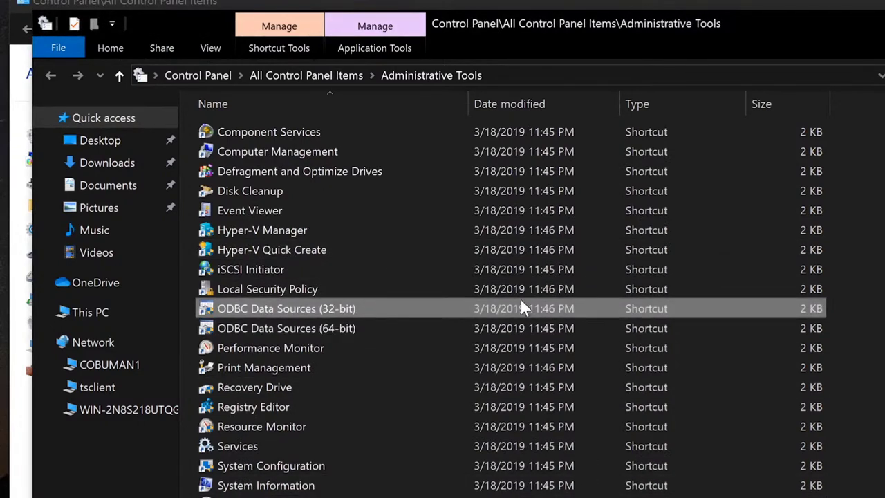
Step: Leave the Administrative Tools folder and return to the Oracle DB request in the browser
left_click(516, 254)
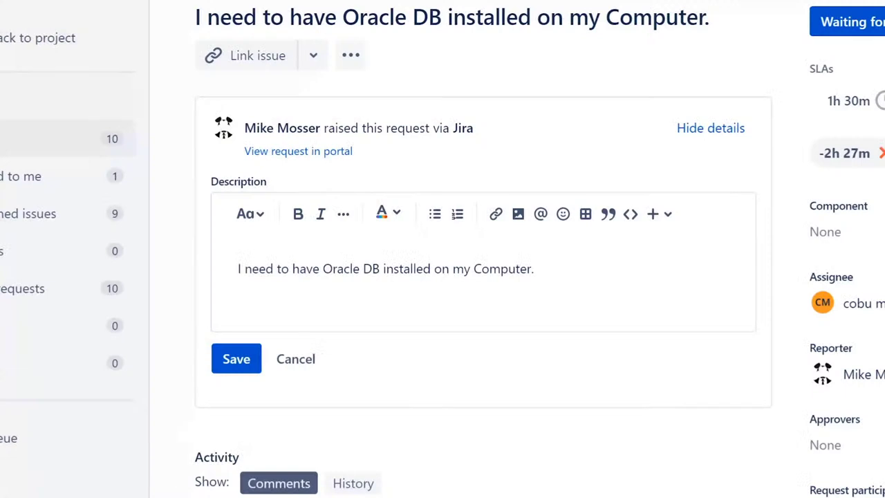
Step: Save an internal note reading 'Subscribed PC to Oracle DB/installed software as requested.', signed with the agent's name
scroll(484, 277, "down", 3)
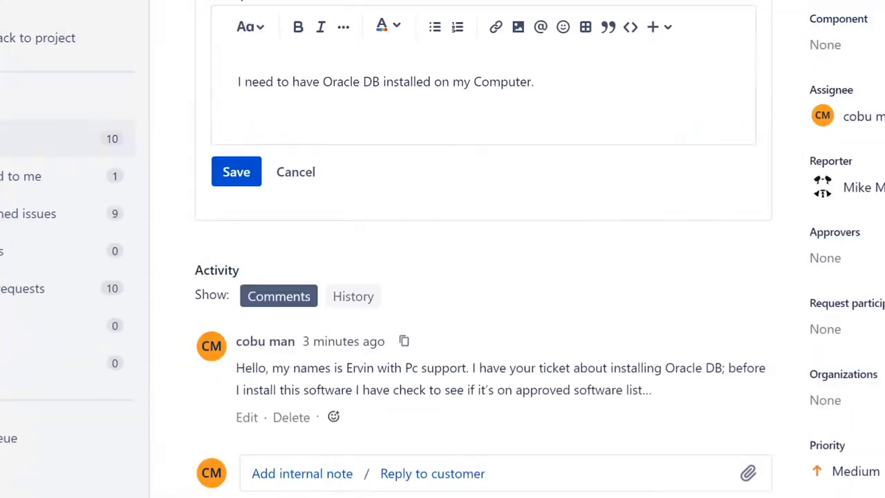
left_click(316, 475)
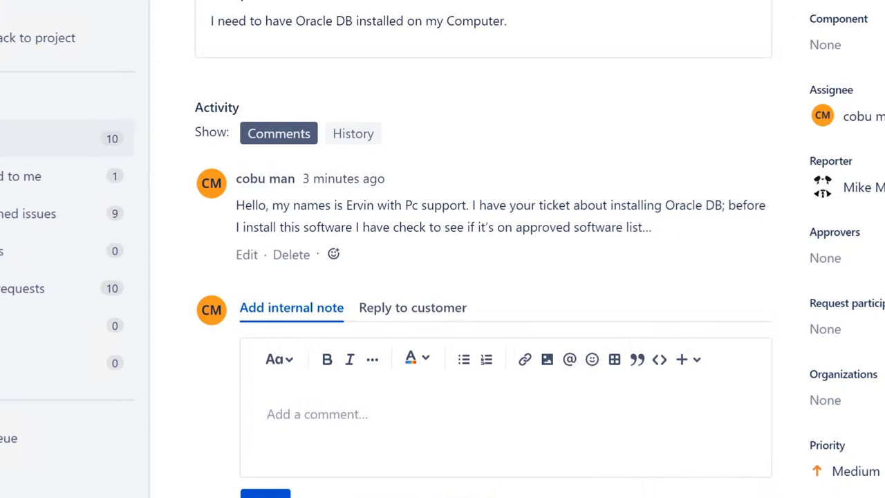
type("IN")
key("BackSpace")
type("nstalle")
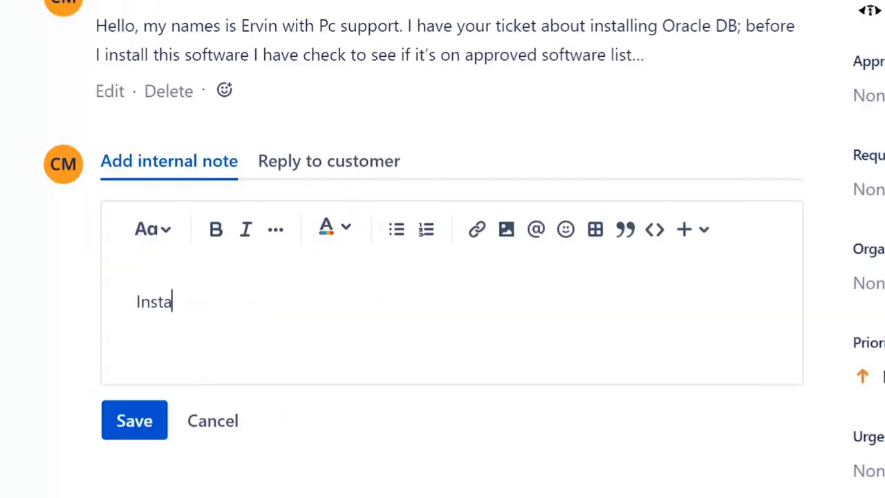
key("BackSpace")
key("BackSpace")
key("BackSpace")
key("BackSpace")
key("BackSpace")
key("BackSpace")
key("BackSpace")
key("BackSpace")
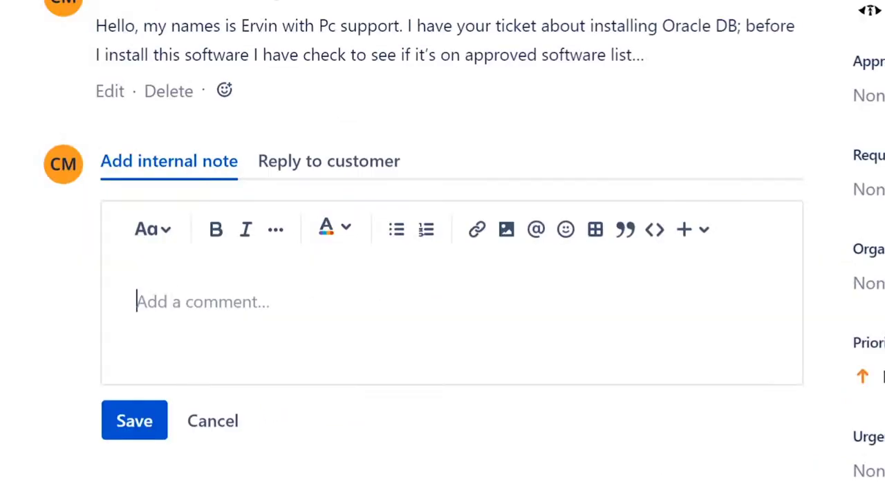
type("Subscribed")
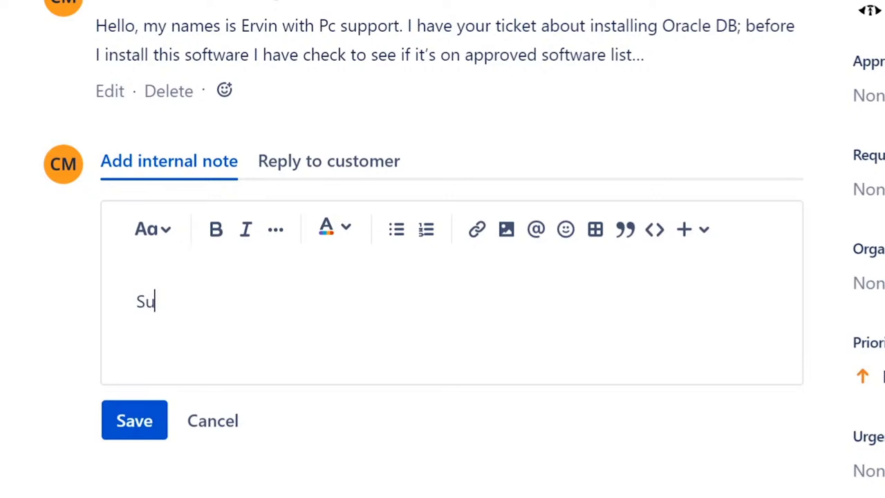
type(" Pc")
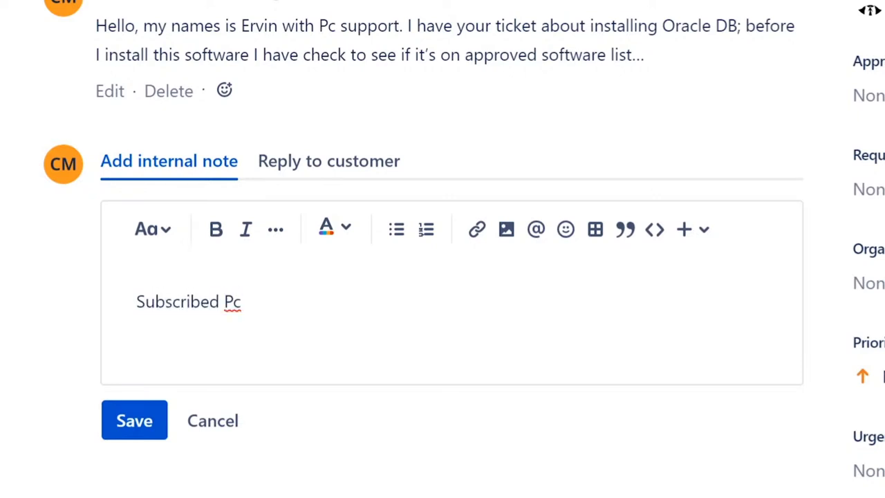
key("BackSpace")
type("C to Oracle DB")
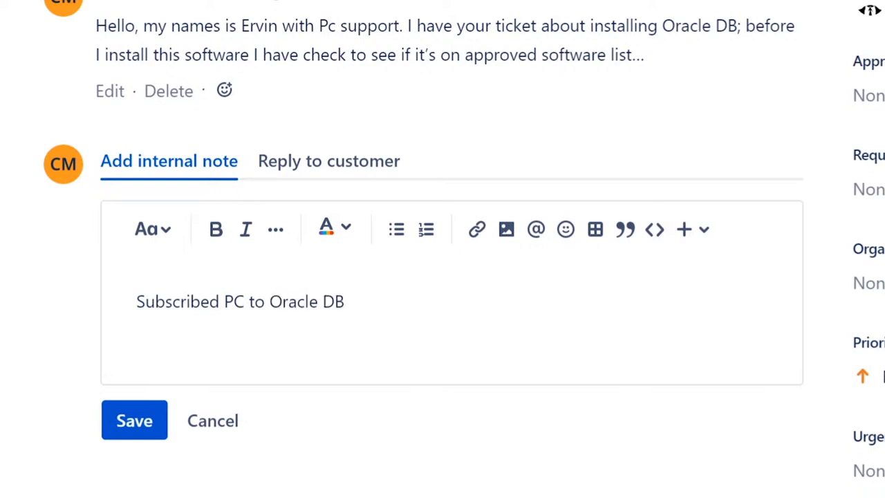
type(",")
type("/installed")
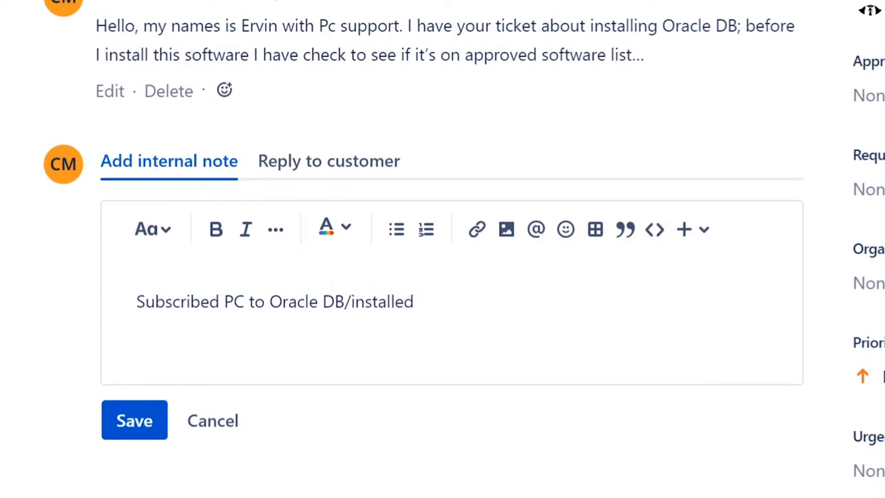
type(" software as ")
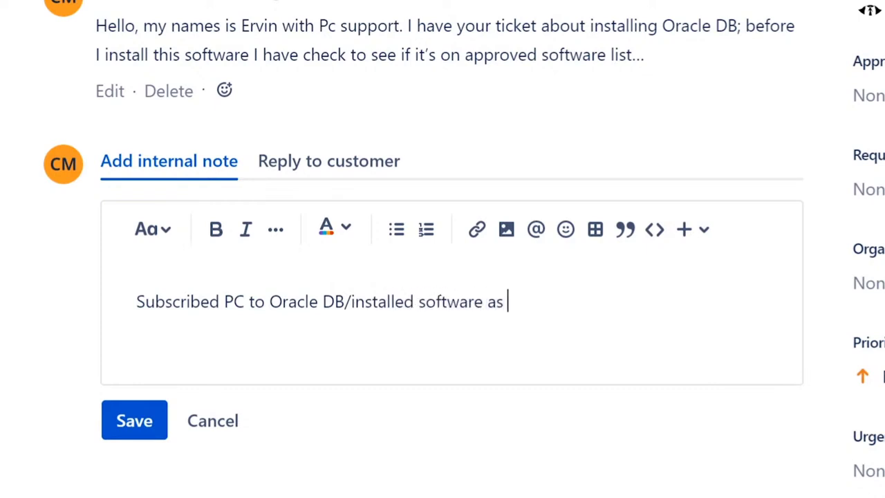
type("requested. ")
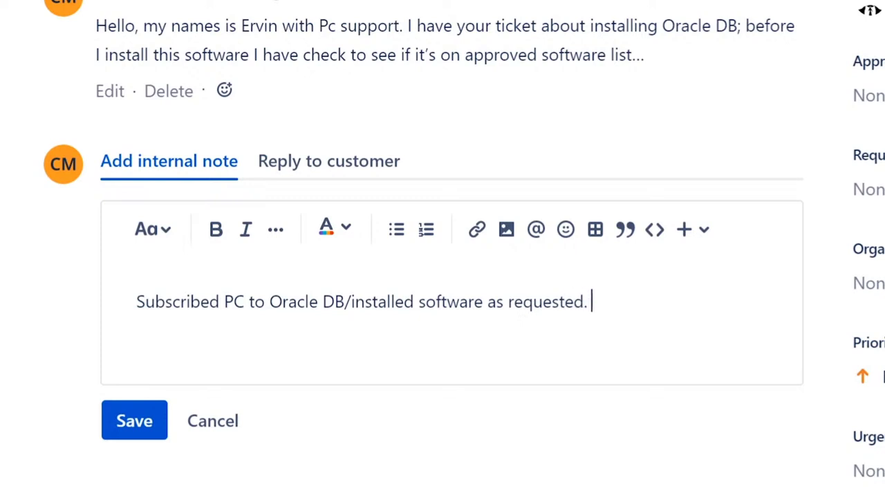
type("Ervin")
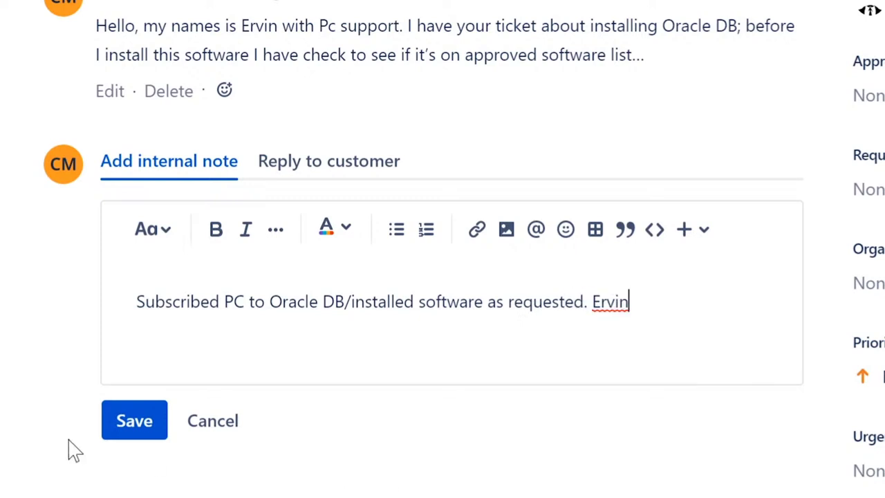
left_click(144, 432)
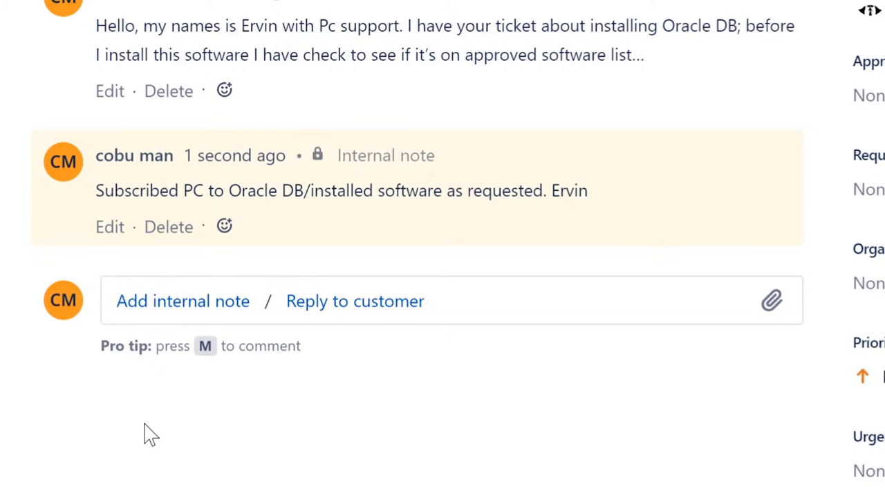
Step: Move ISD-18 from Waiting for support to Completed using the status dropdown
scroll(477, 208, "up", 3)
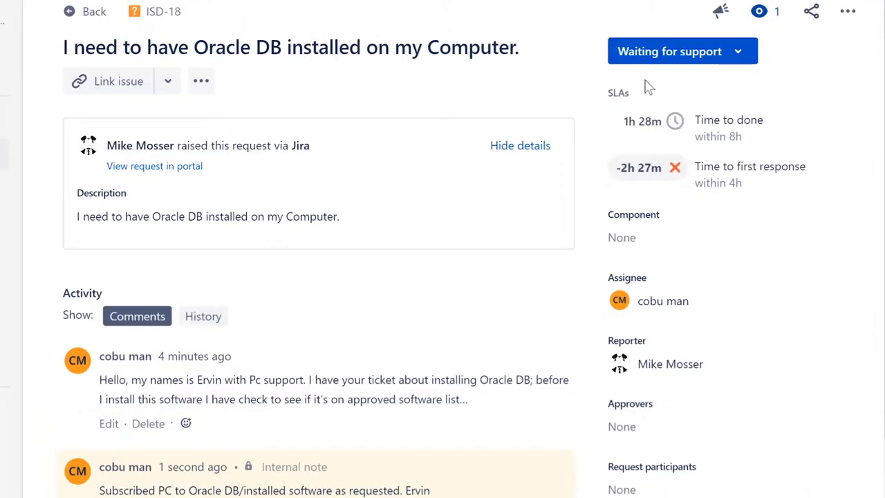
left_click(740, 61)
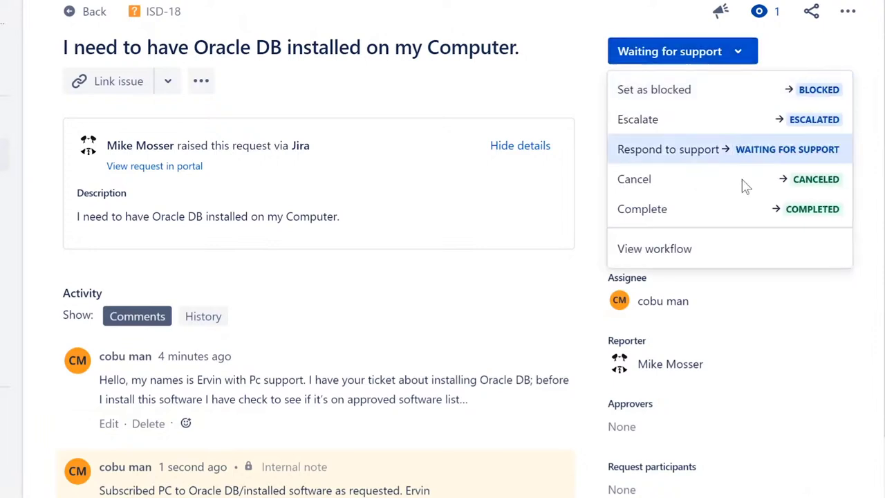
left_click(719, 213)
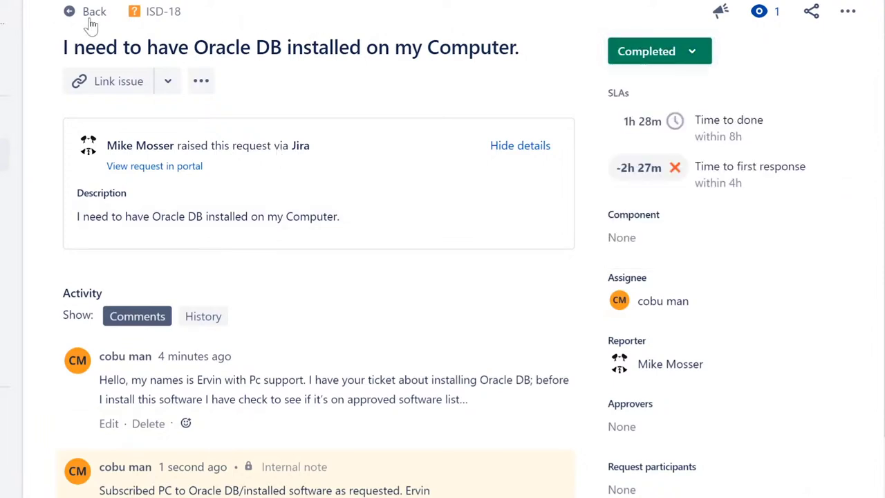
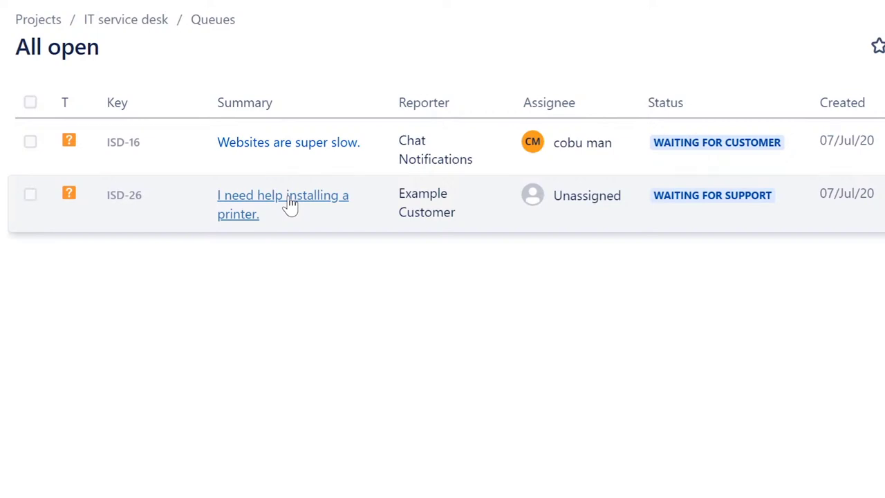
Step: Open ticket ISD-26 'I need help installing a printer.' and assign it to yourself
left_click(290, 202)
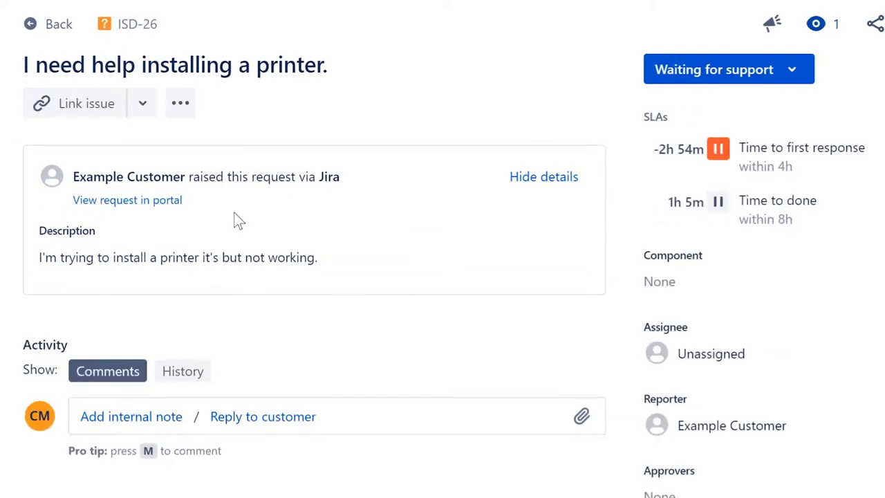
left_click(727, 352)
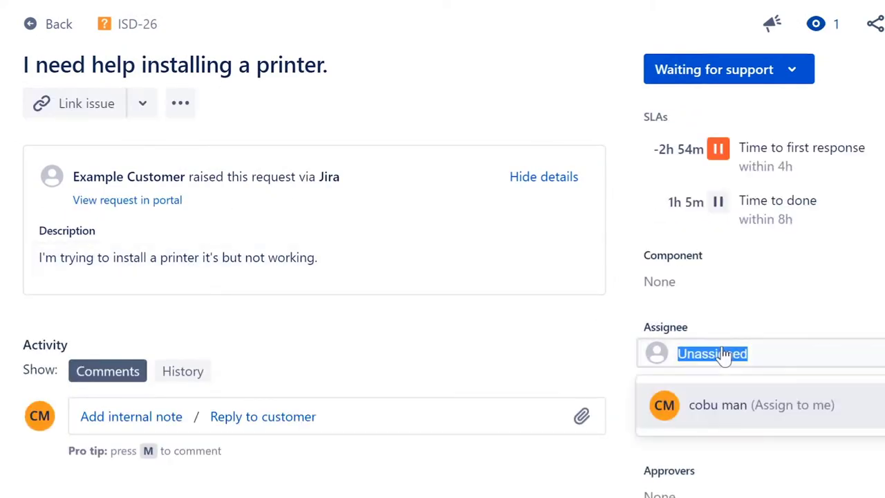
left_click(724, 408)
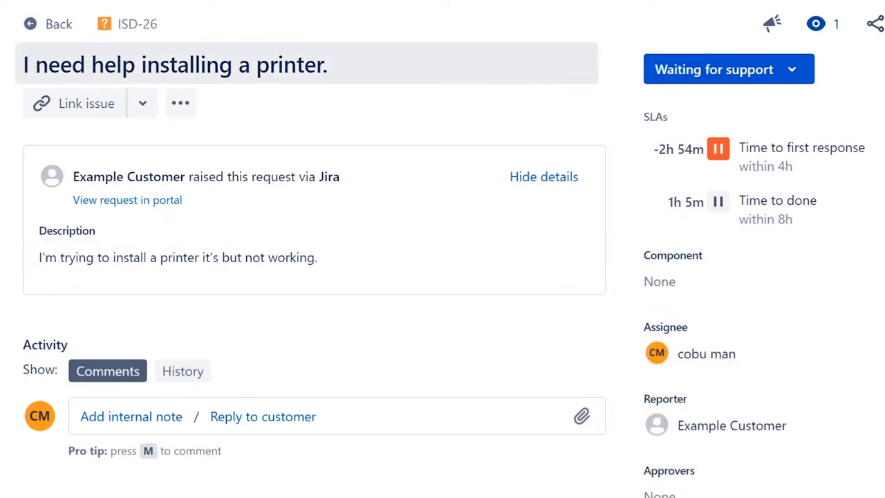
Step: Select the ticket title, then open and close the description editor without changing the text
left_click_drag(328, 65, 39, 62)
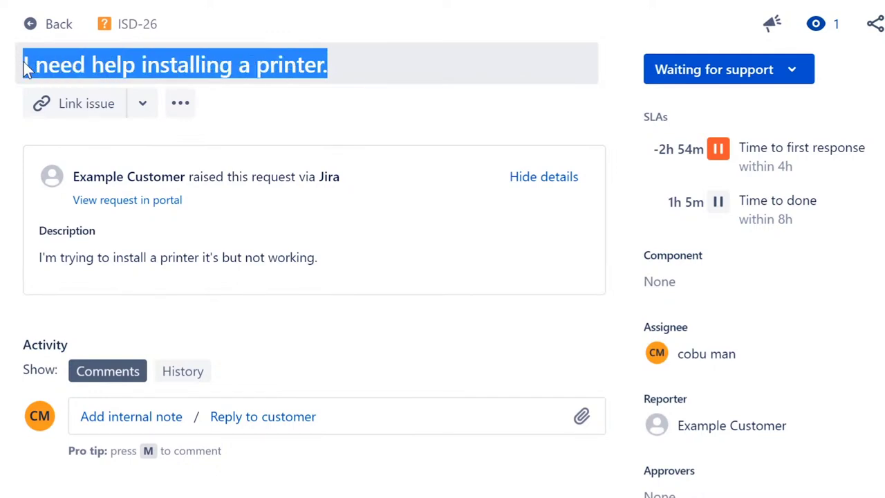
left_click(39, 259)
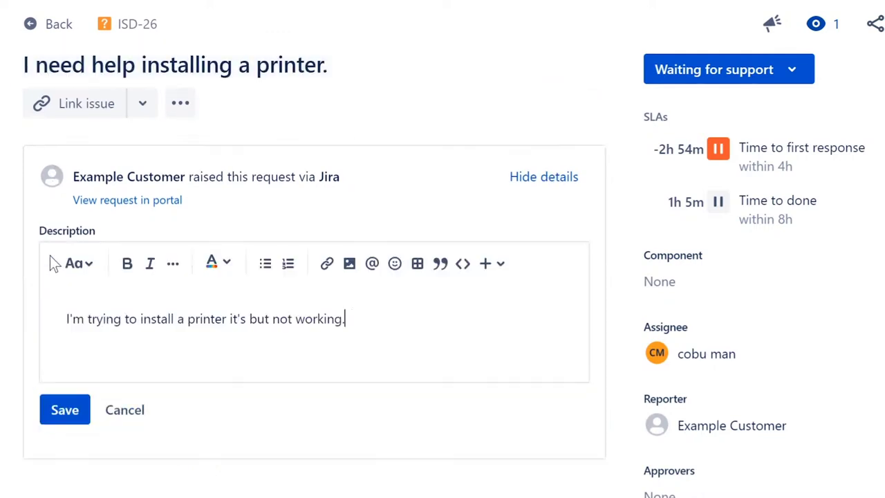
left_click_drag(346, 319, 63, 302)
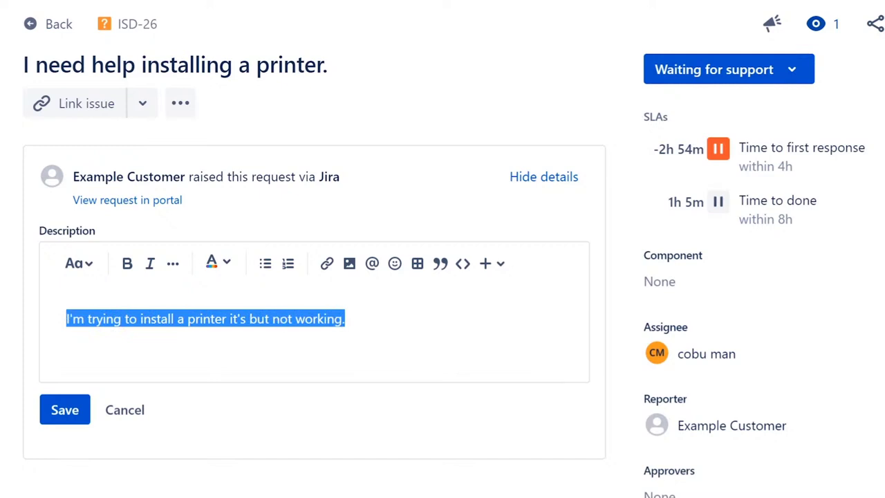
left_click(345, 319)
left_click_drag(345, 319, 64, 328)
key("Right")
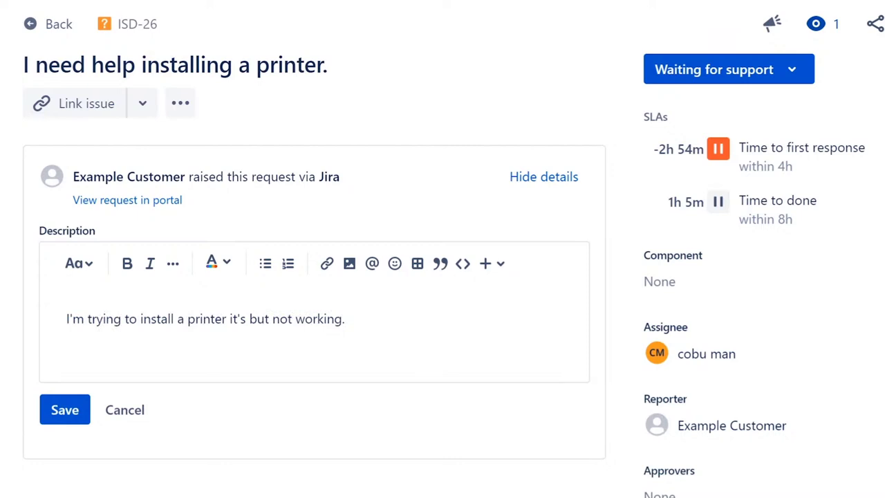
key("ctrl+Return")
Step: Write a help-desk greeting asking what printer they're adding, plus 'Local printer or Network printer?'
scroll(285, 286, "down", 3)
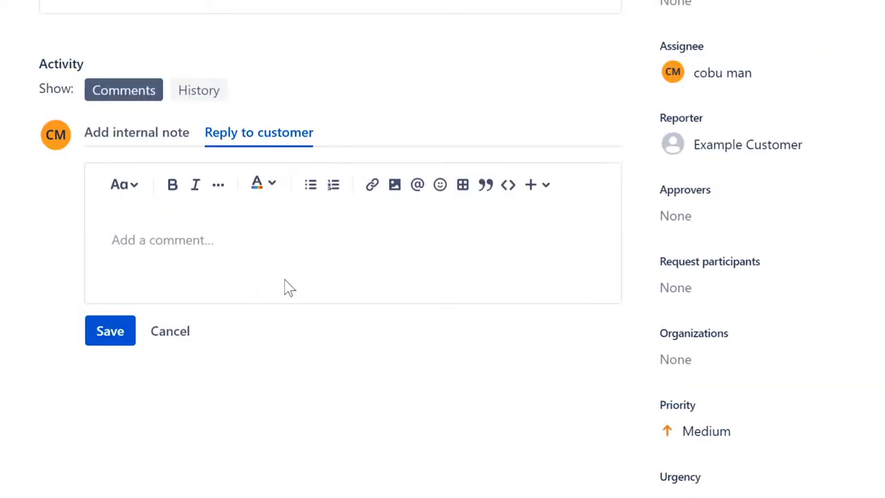
type("Hello, m")
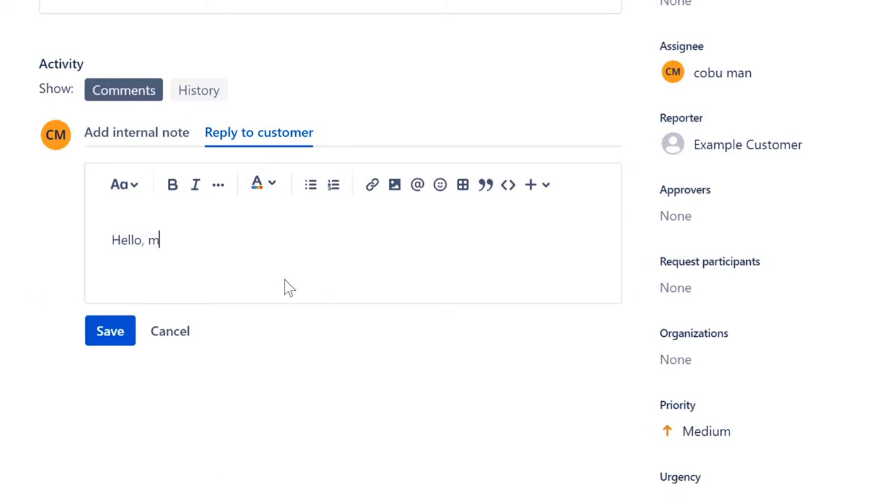
type("y name is Ervin ")
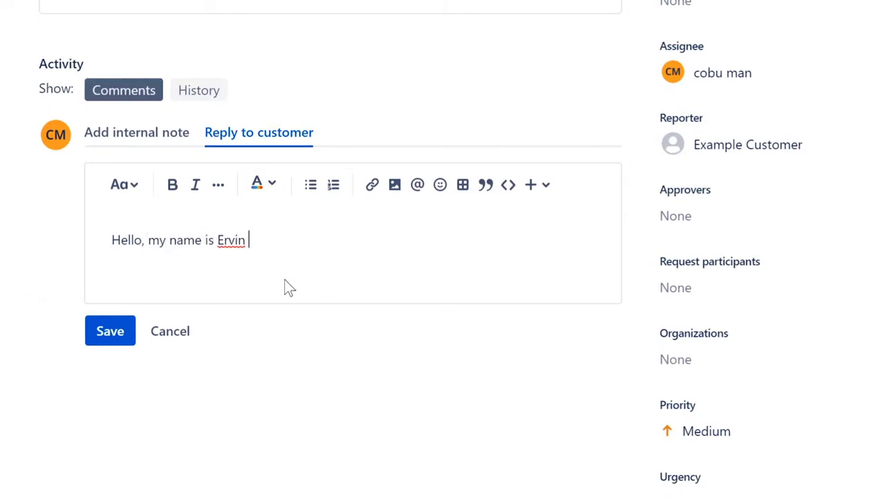
type("with Help Desk. ")
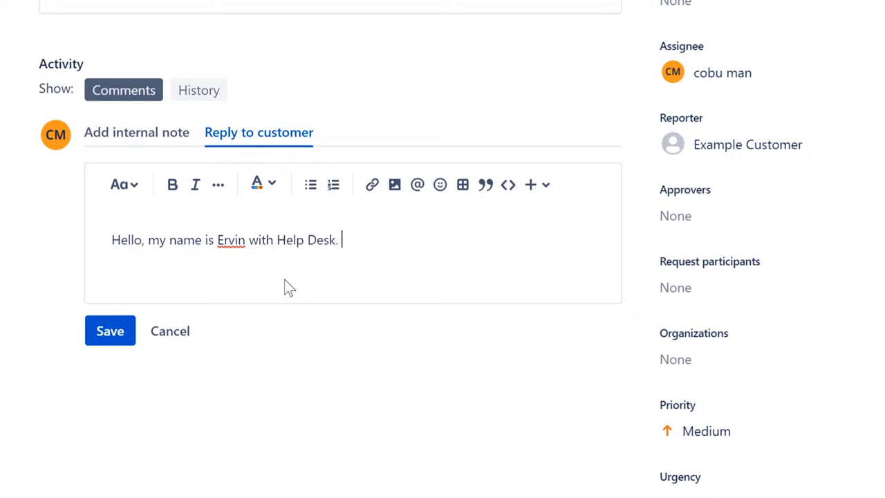
type("What kind of printer a")
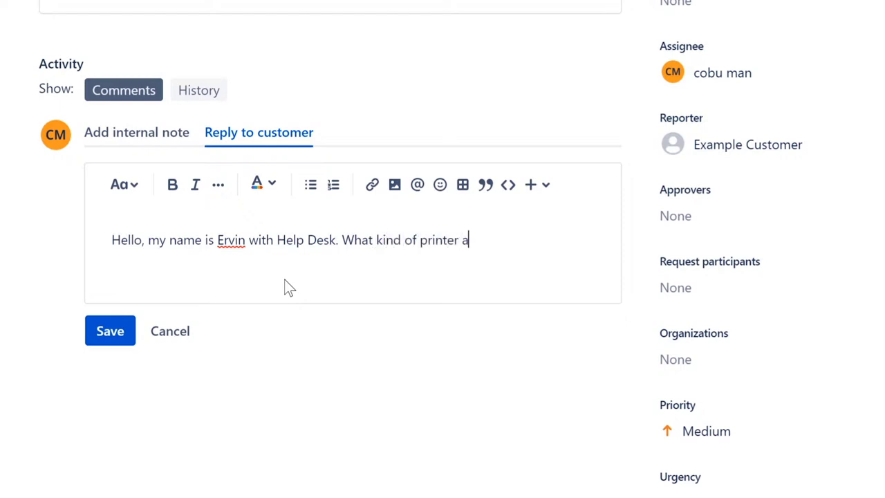
type("re you trying to add?")
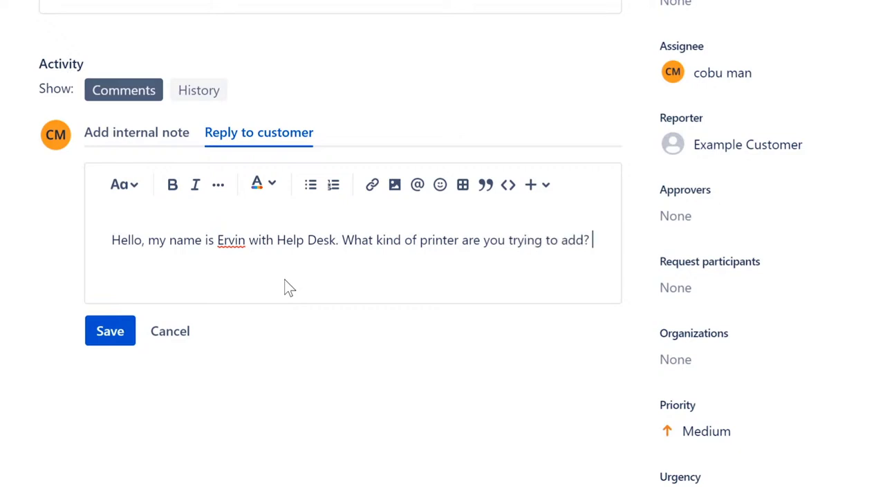
key("Return")
type("Local printer or Ne")
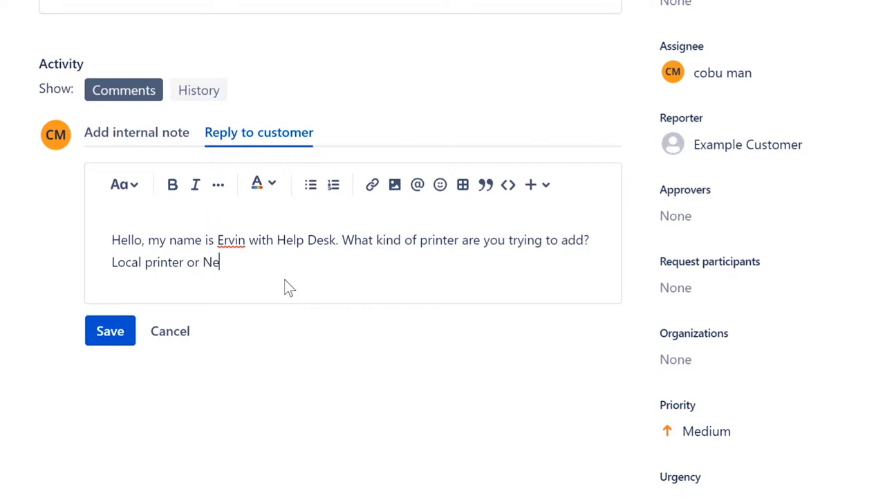
type("twork printer?")
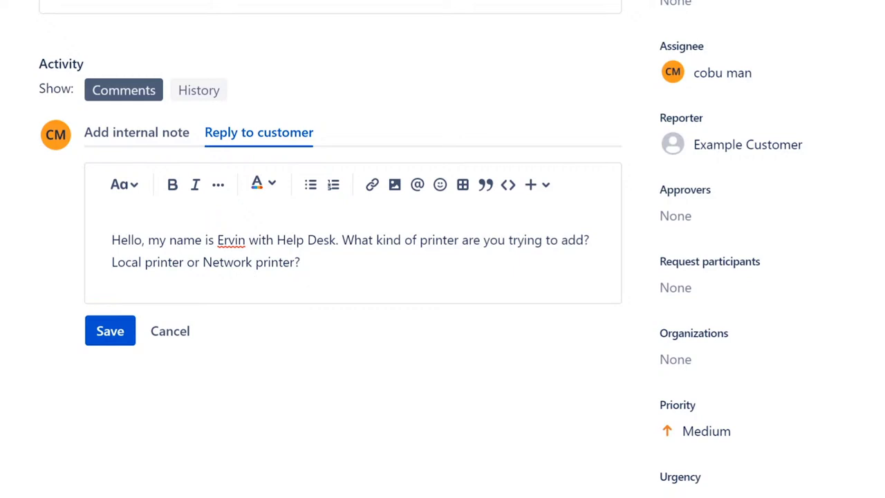
Step: Start a follow-up asking for the customer's PC name, erase it, and post the reply
left_click_drag(203, 263, 297, 266)
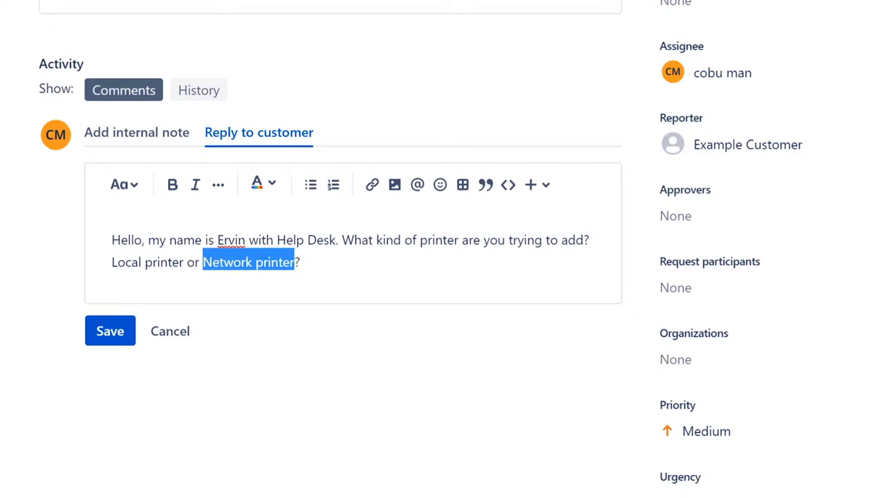
left_click(301, 262)
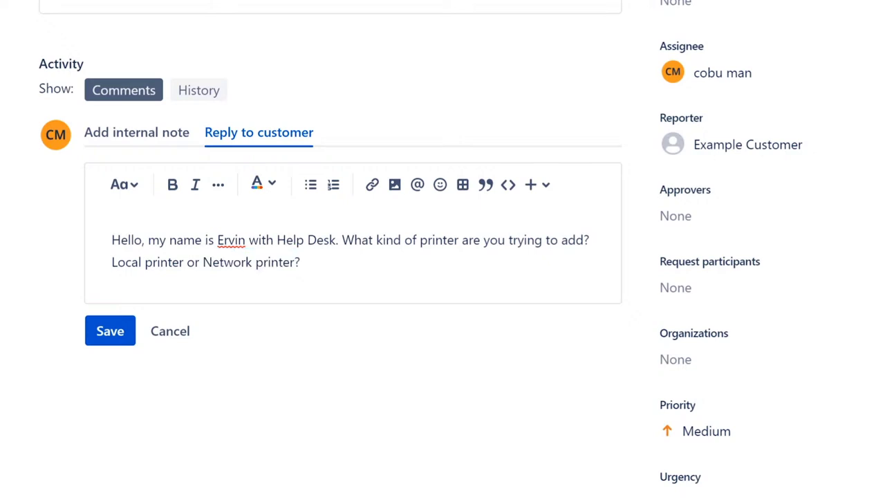
left_click_drag(211, 262, 295, 262)
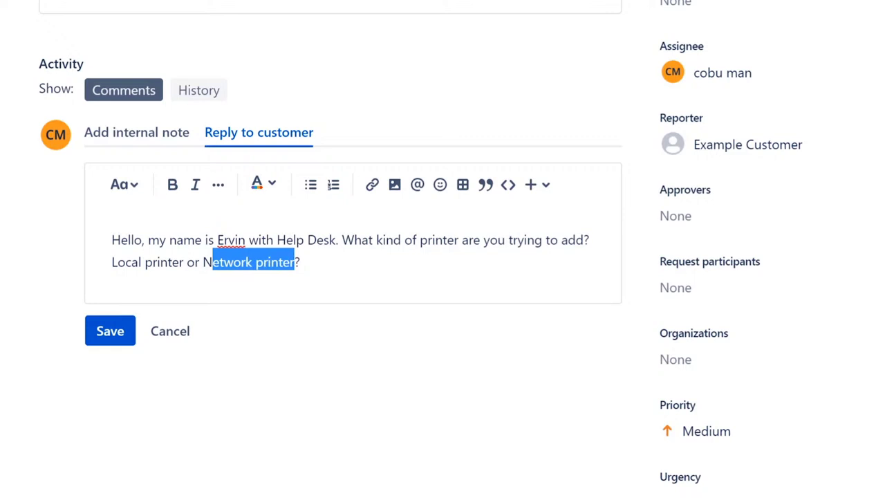
left_click(300, 262)
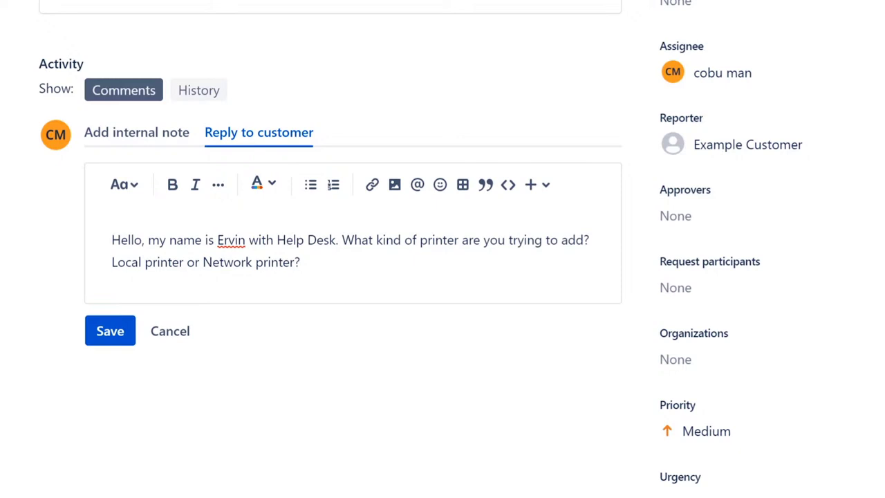
type("Also, can youp")
key("BackSpace")
type("please sne")
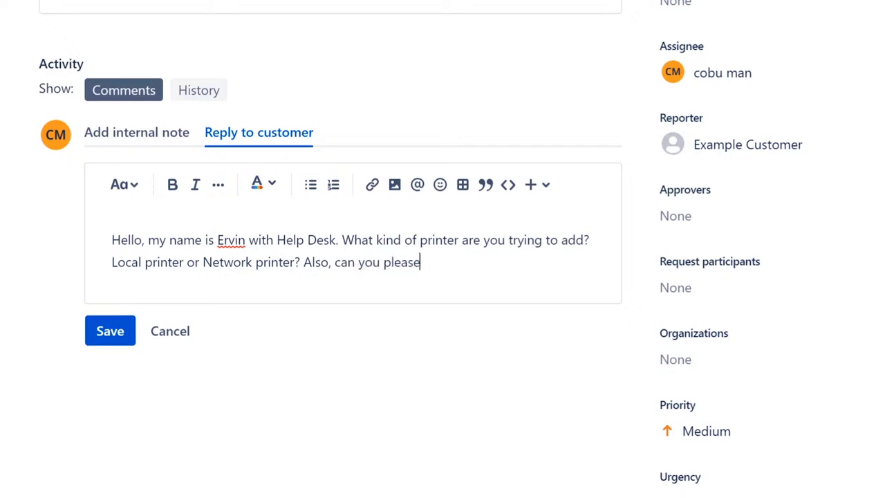
key("BackSpace")
key("BackSpace")
key("BackSpace")
type("end me your Pc")
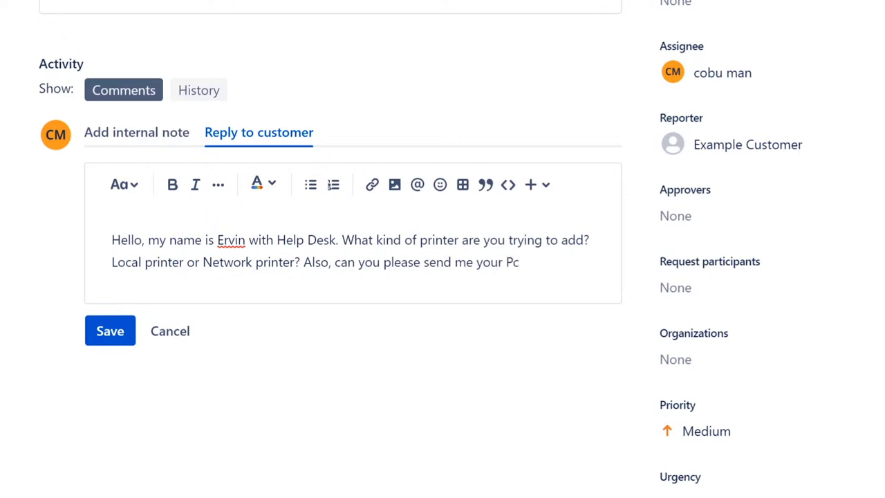
key("BackSpace")
type("C name with")
key("BackSpace")
key("BackSpace")
key("BackSpace")
key("BackSpace")
key("BackSpace")
key("BackSpace")
key("BackSpace")
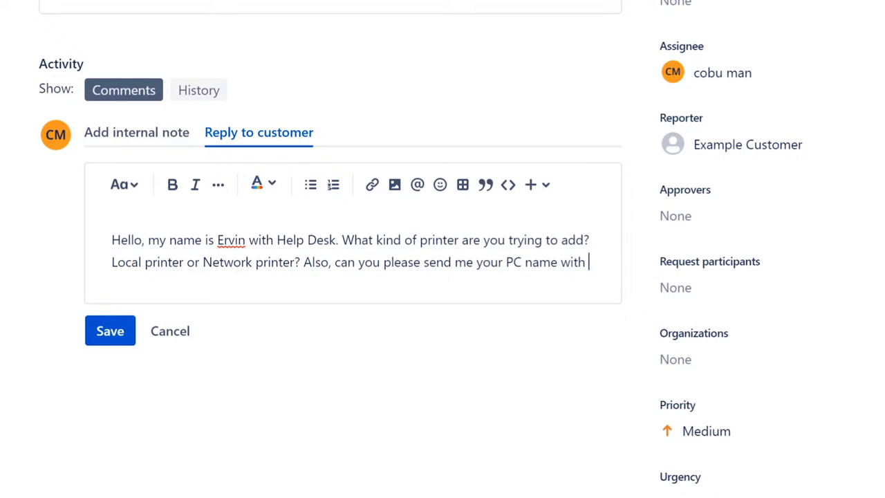
key("BackSpace")
key("BackSpace")
key("BackSpace")
key("BackSpace")
key("BackSpace")
key("BackSpace")
key("BackSpace")
key("BackSpace")
key("BackSpace")
key("BackSpace")
key("BackSpace")
key("BackSpace")
key("BackSpace")
key("BackSpace")
key("BackSpace")
key("BackSpace")
key("BackSpace")
key("BackSpace")
key("BackSpace")
key("BackSpace")
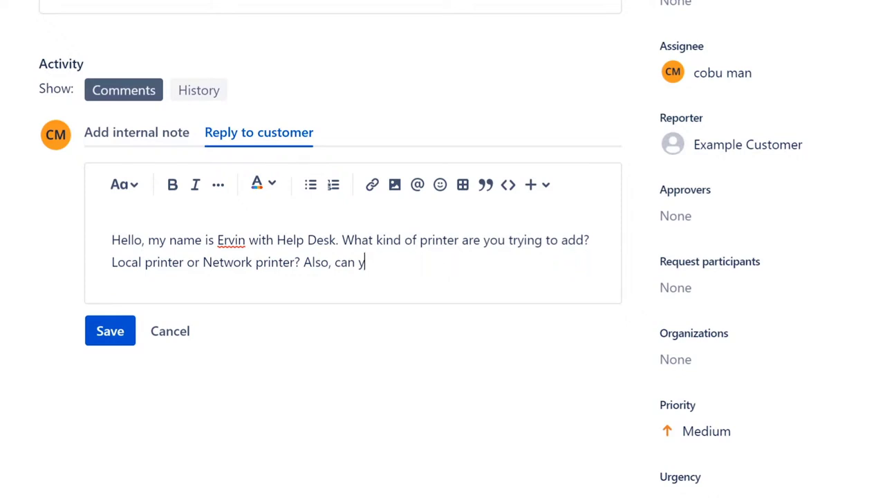
key("BackSpace")
key("BackSpace")
left_click(118, 332)
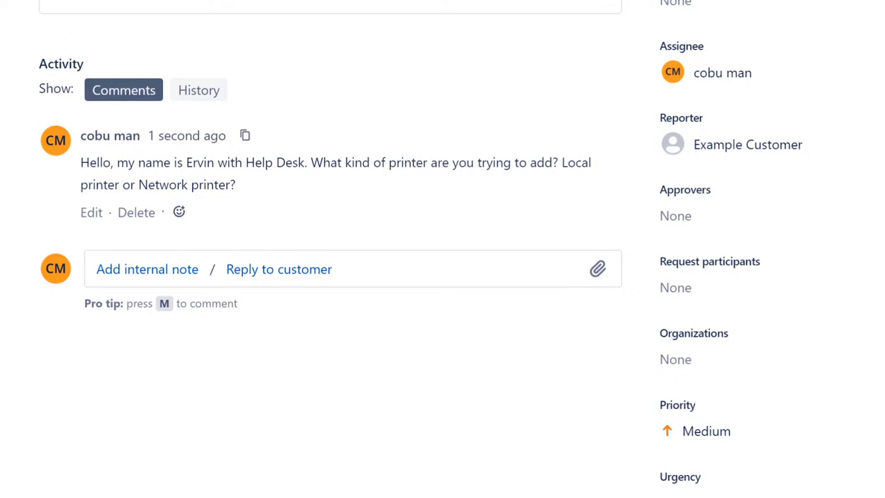
Step: Highlight 'Local printer' and 'Network printer?' in the posted comment, then begin a new customer reply
left_click_drag(561, 162, 243, 187)
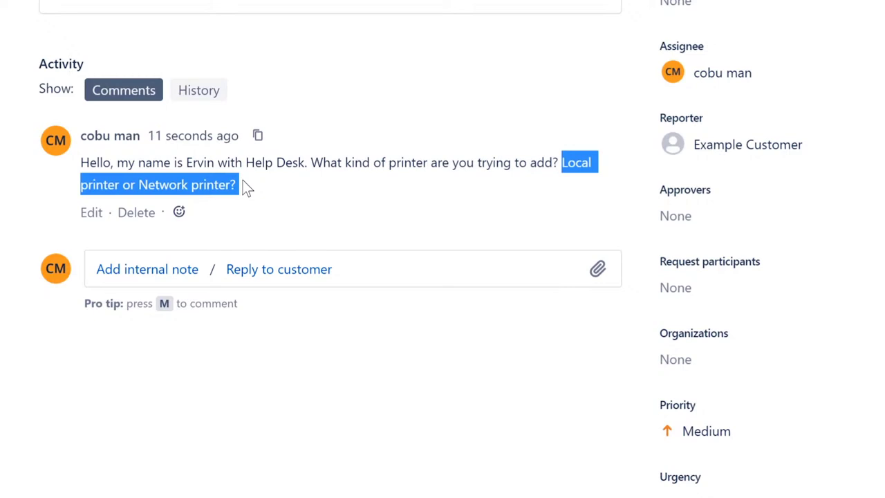
left_click(247, 188)
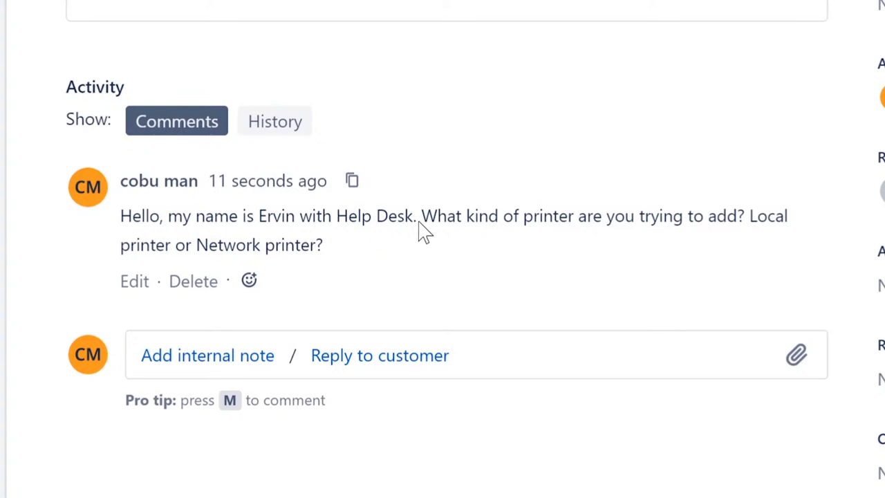
left_click_drag(748, 216, 175, 245)
left_click_drag(749, 216, 171, 244)
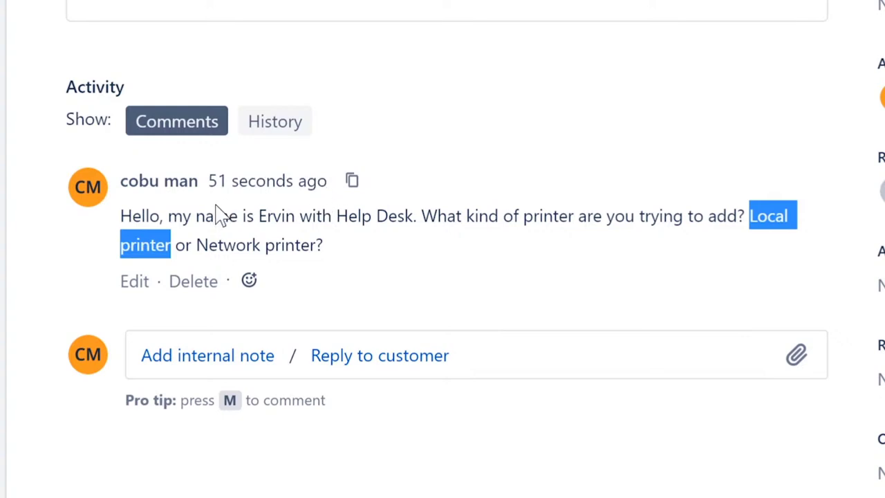
left_click_drag(196, 245, 316, 244)
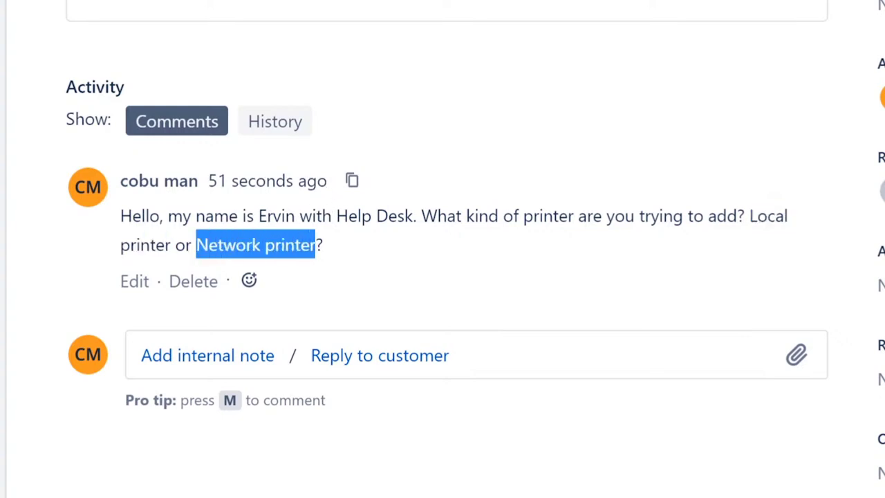
left_click(331, 251)
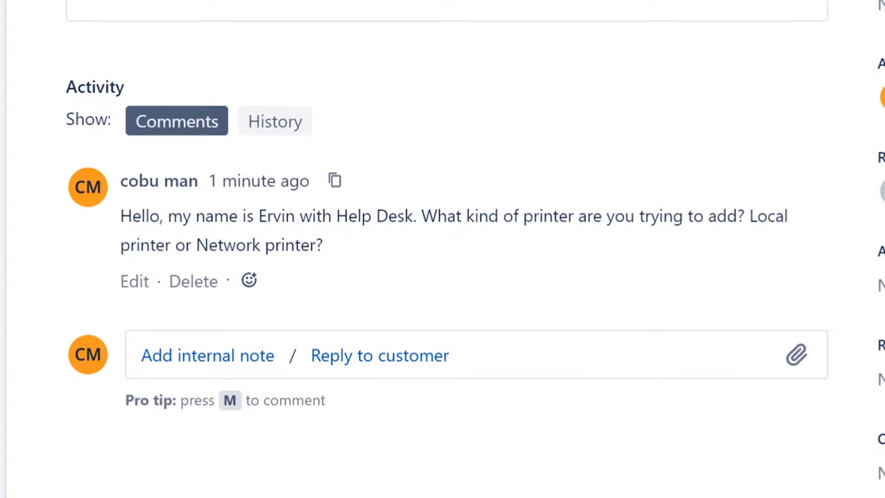
left_click_drag(196, 245, 332, 250)
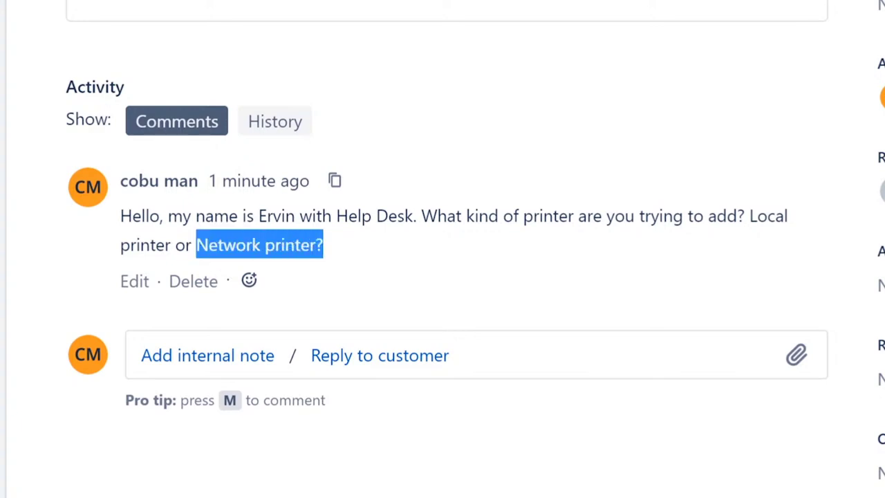
left_click(344, 256)
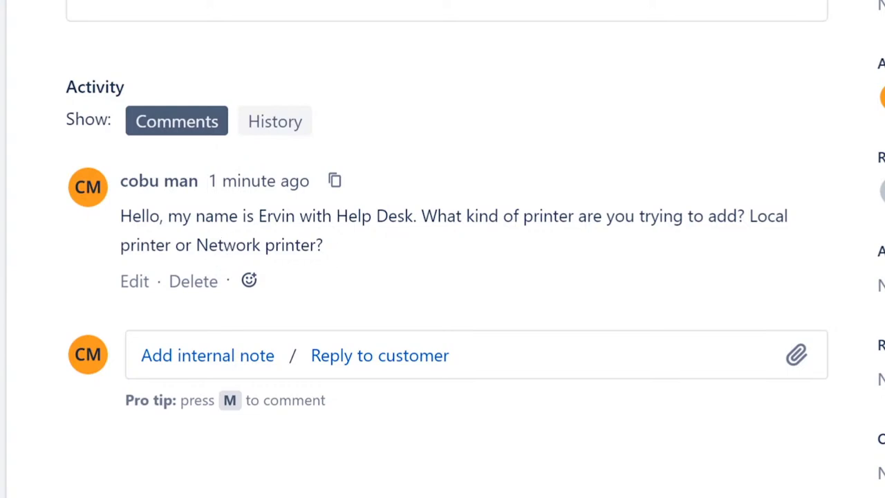
left_click_drag(196, 245, 315, 245)
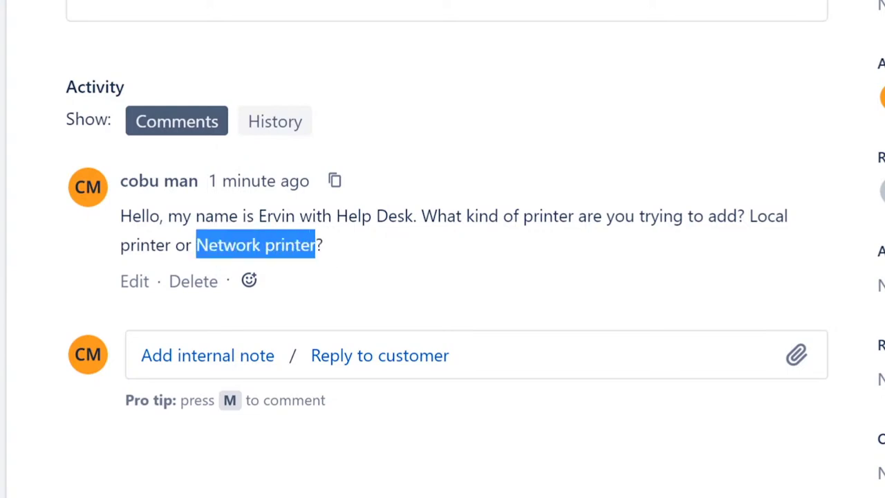
left_click(335, 249)
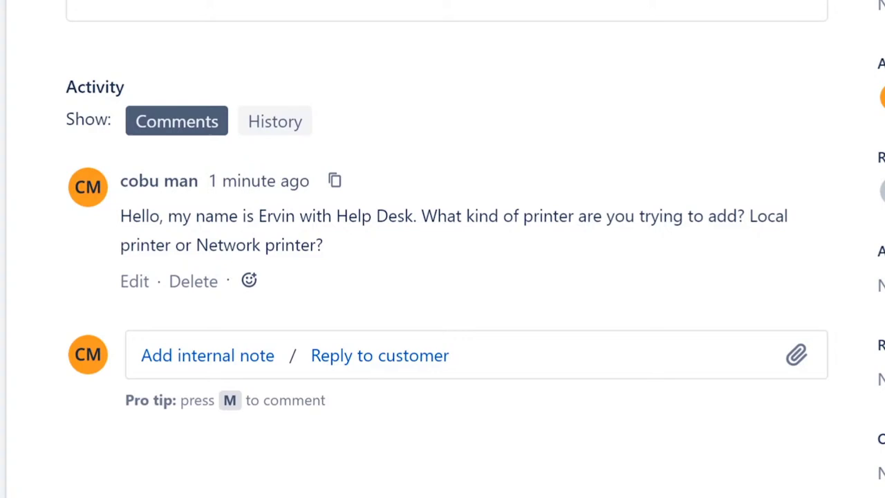
left_click_drag(340, 251, 115, 220)
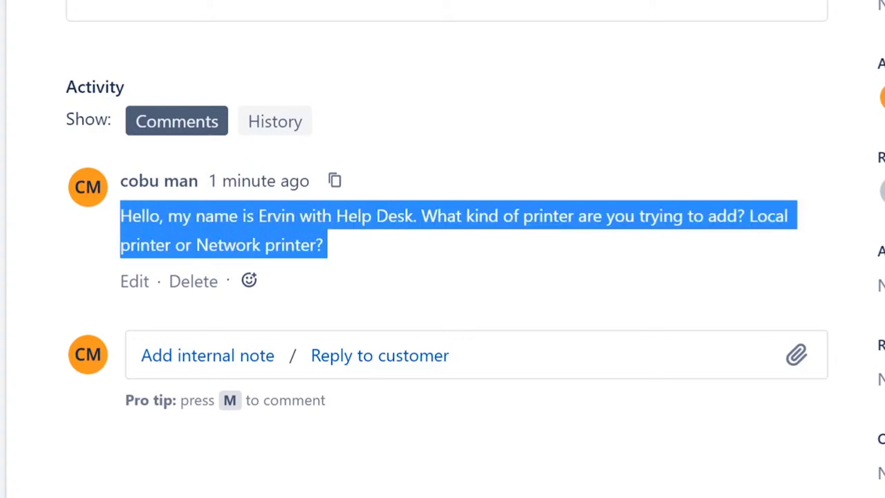
left_click(315, 238)
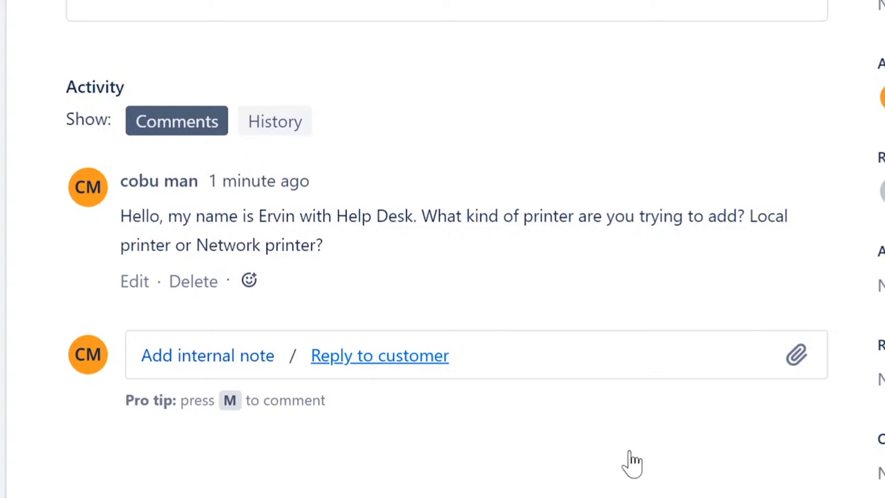
left_click(380, 355)
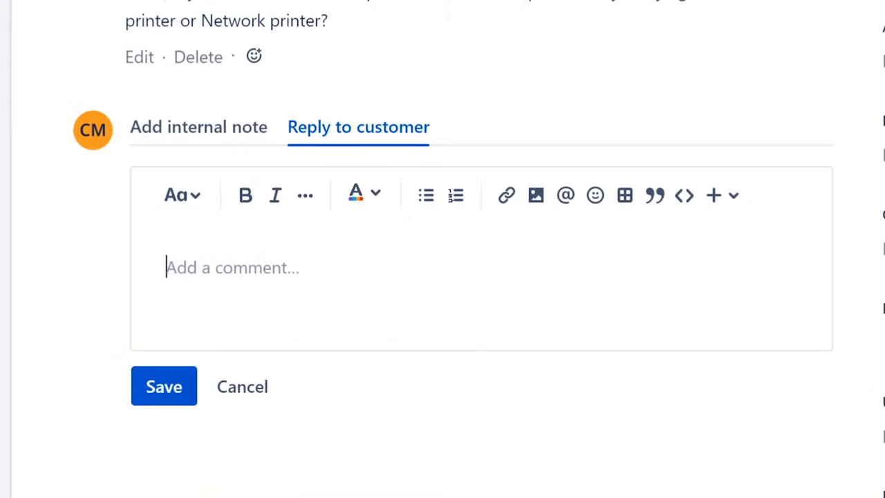
Step: Draft 'Okay, in that case can you please send me the ip address of the printer you're trying to add?', inserting 'I can add the printer for you; however, I need your PC' after 'Okay,'
type("Ok")
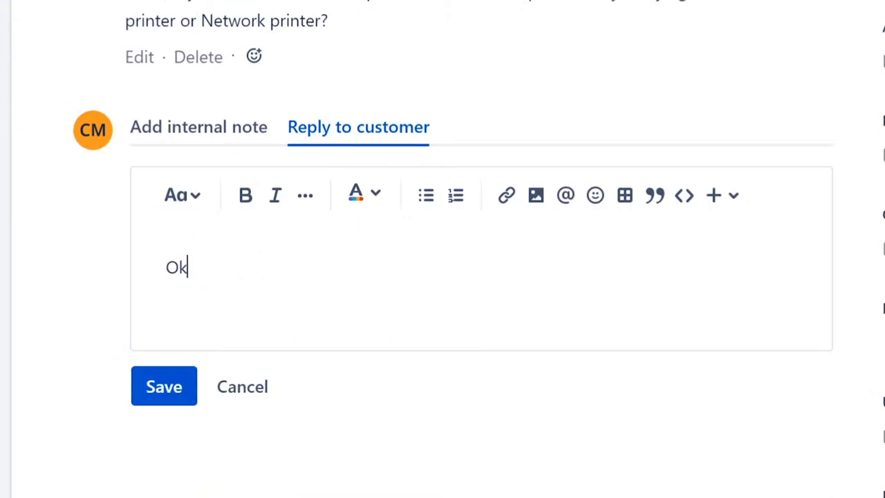
type("ay, in that case can ypu")
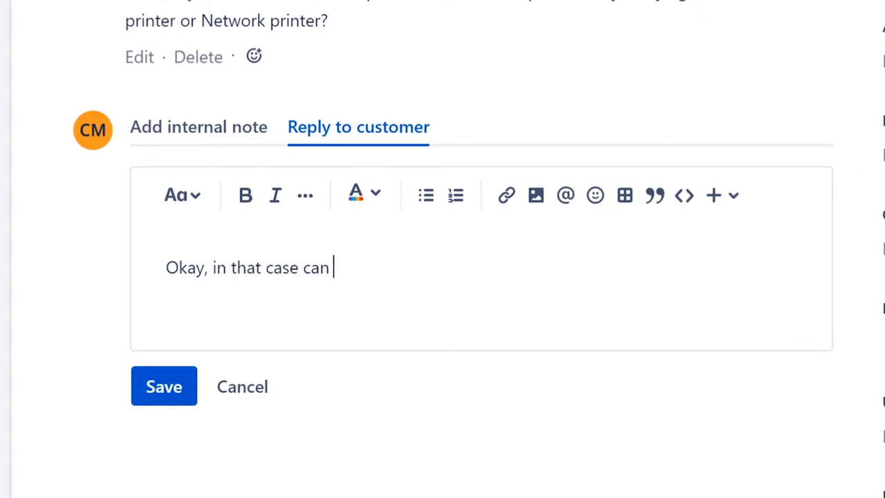
key("BackSpace")
key("BackSpace")
type("ou please send ")
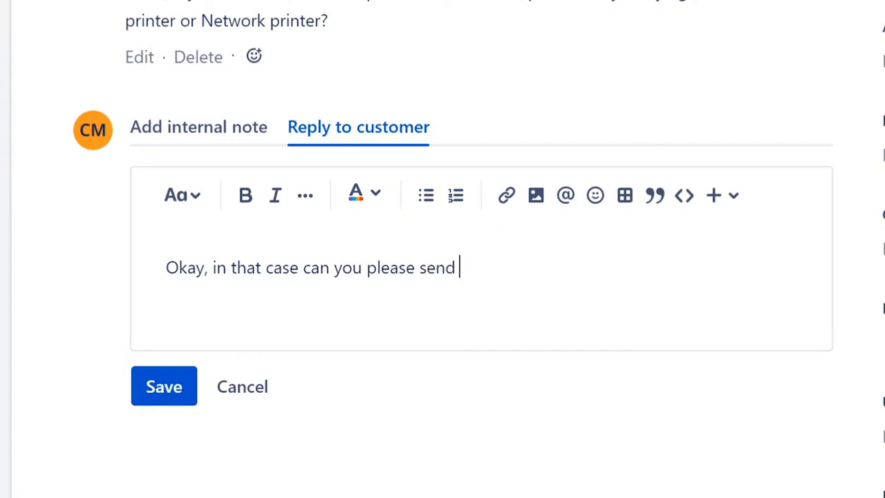
type("me the ip add")
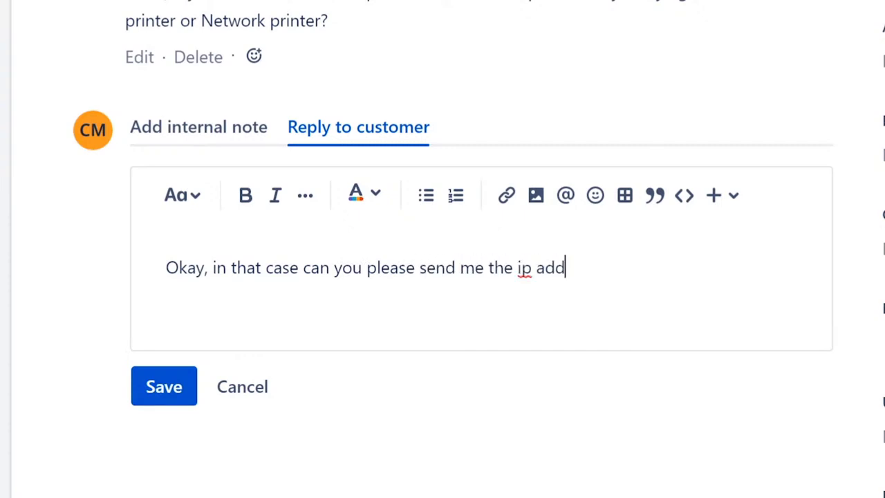
type("ress of ")
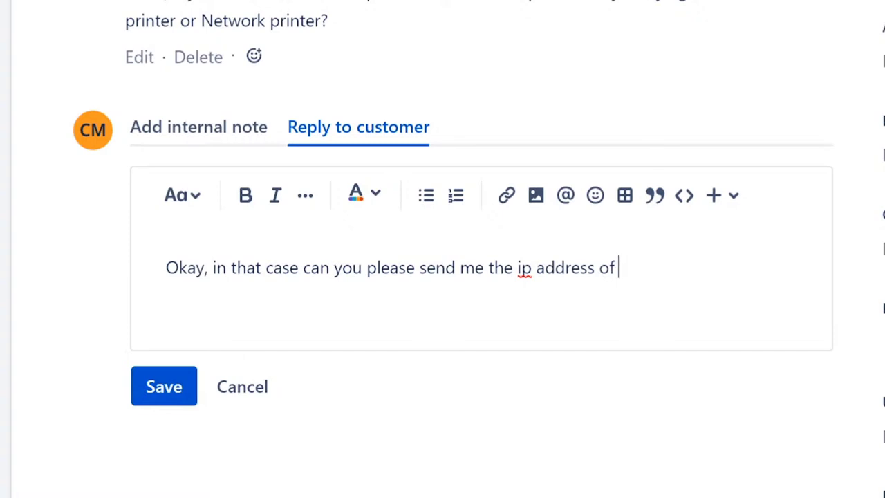
type("the printer yo")
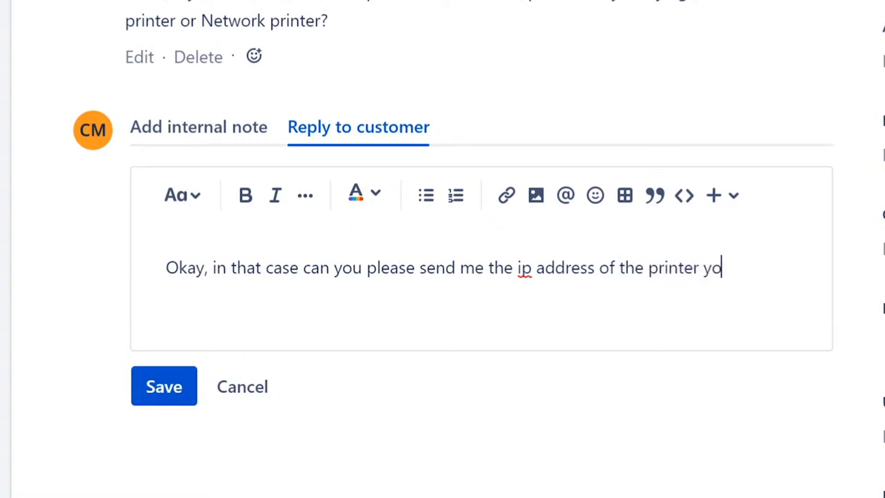
type("u're trying to add")
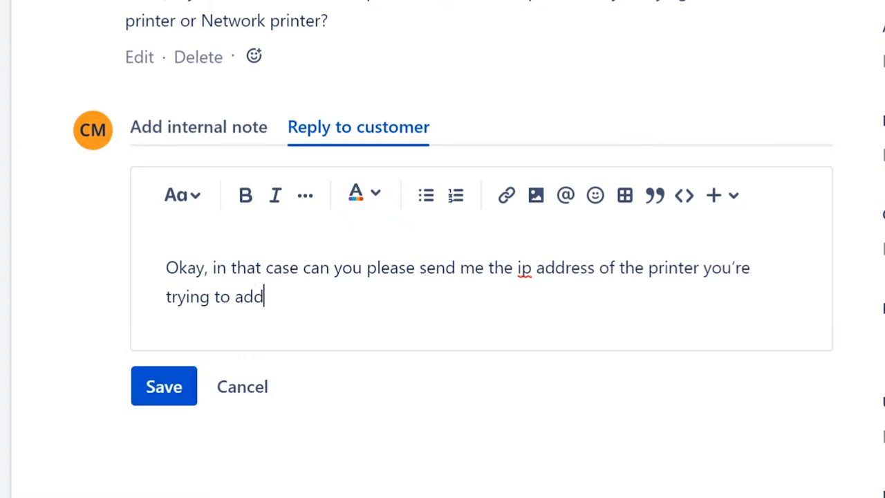
type("?")
key("Up")
key("ctrl+Left")
key("ctrl+Left")
key("ctrl+Left")
key("Left")
key("Right")
key("Right")
type("I can ")
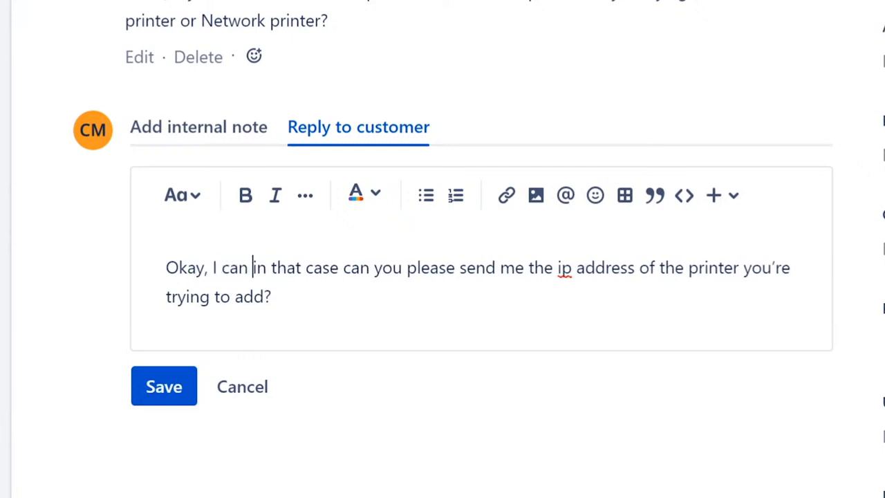
type("add the ")
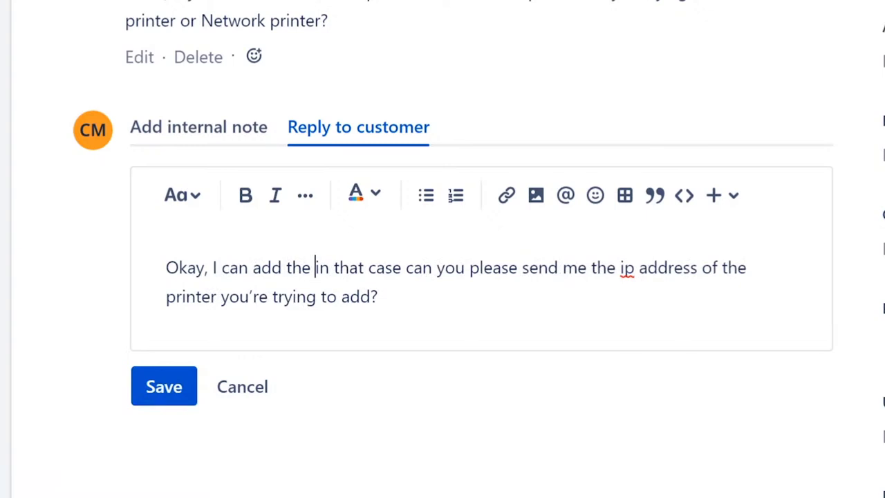
type("printer for you")
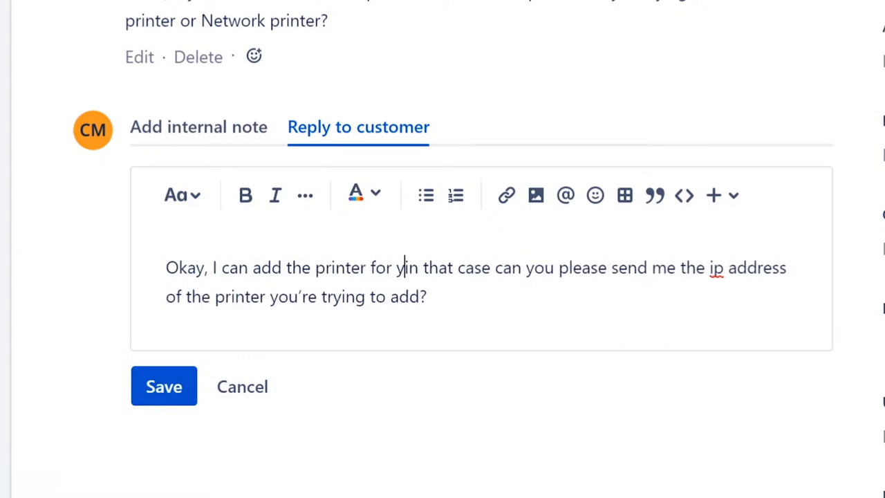
type("; h")
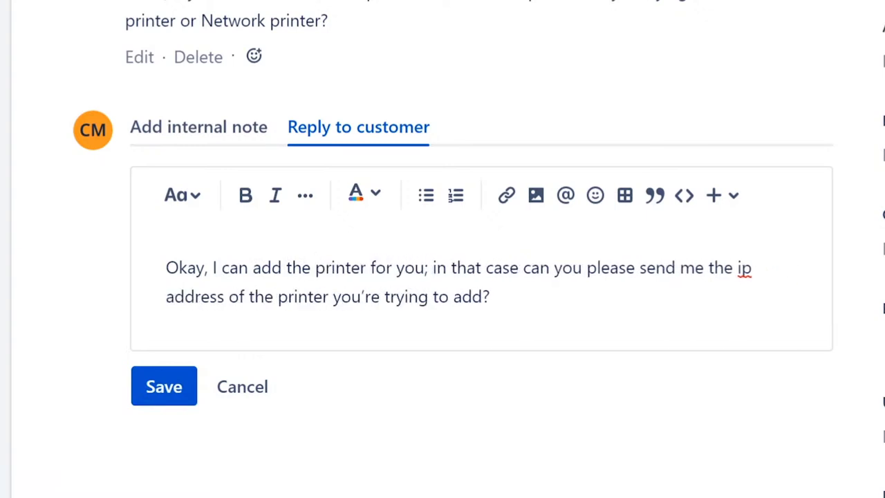
type("owever, ")
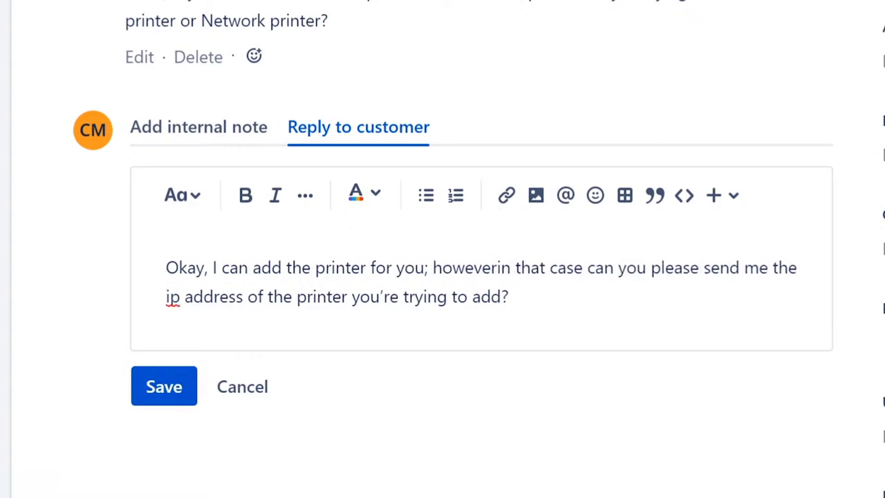
type("I need your ")
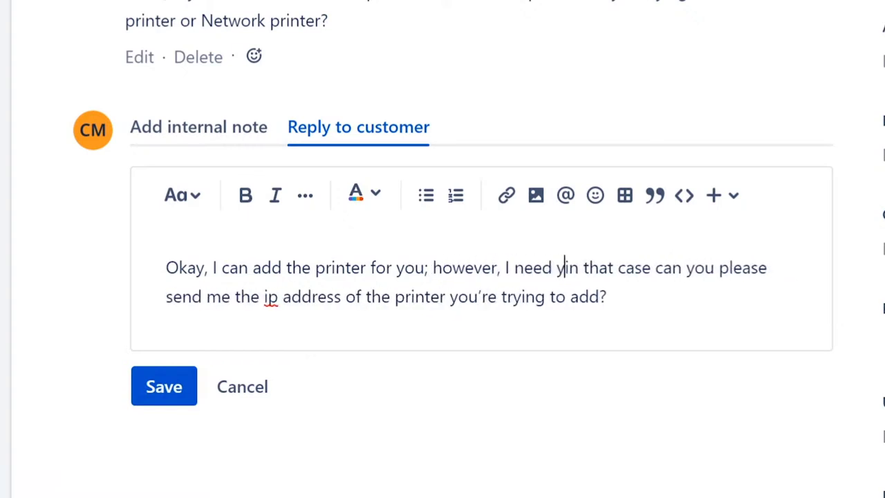
type("Pcin that case can")
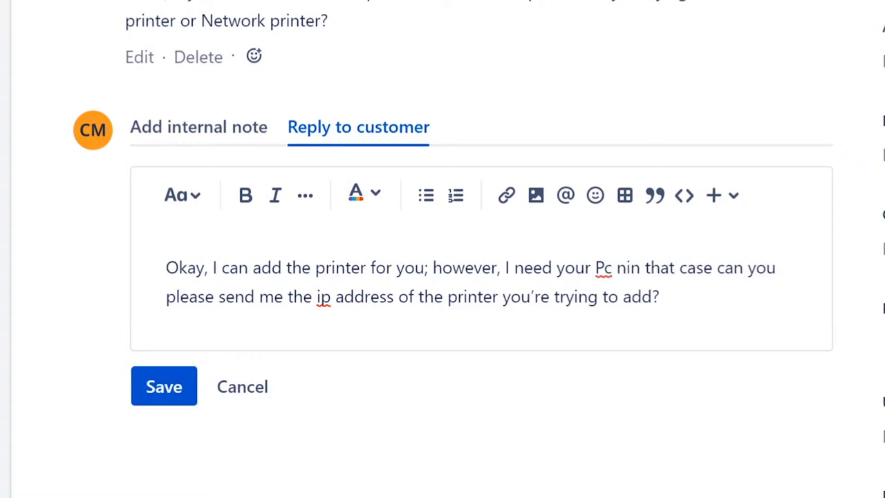
Step: Make the reply ask for the 'PC name to take control remotely', fixing the spelling and replacing ', in that case' with 'and'
key("BackSpace")
key("BackSpace")
key("BackSpace")
type("C na")
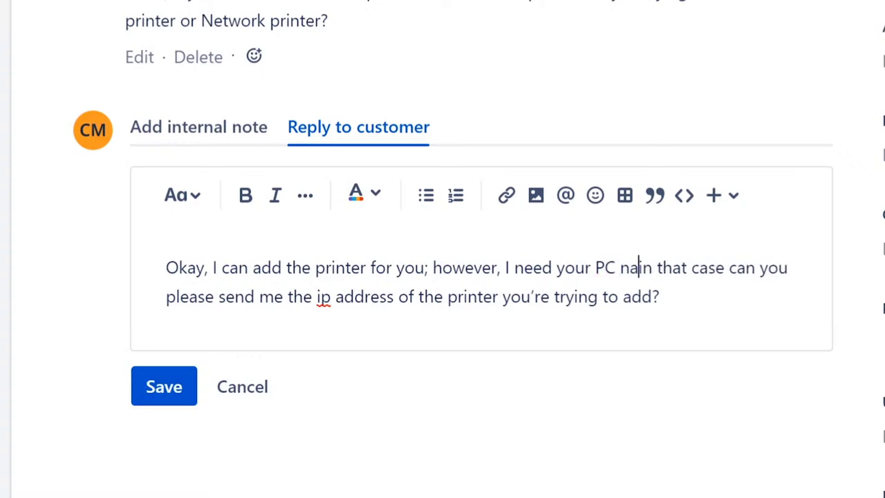
type("me")
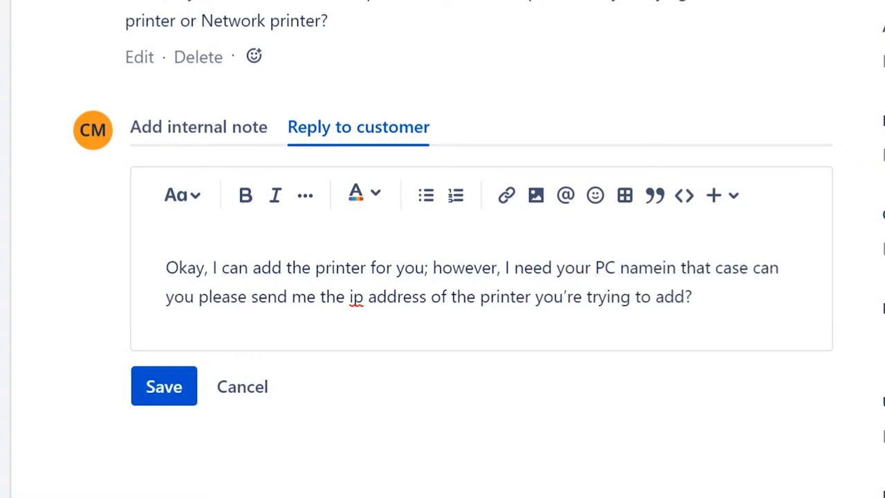
type(" to take contro")
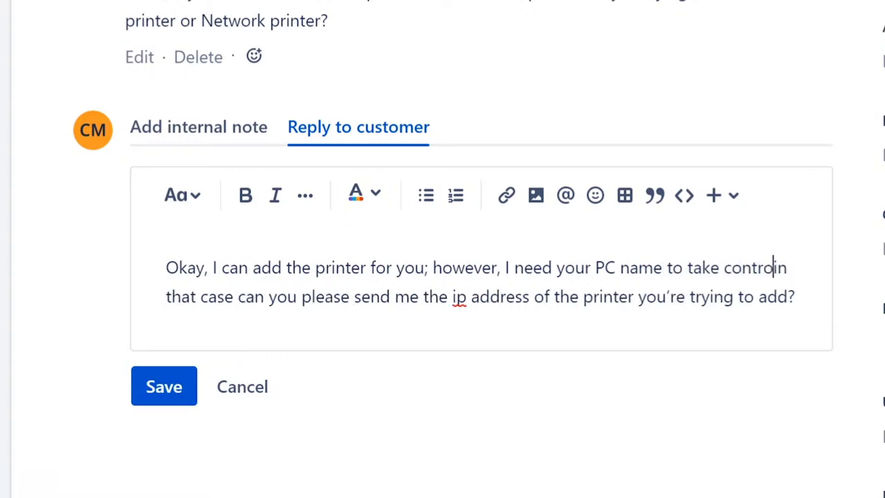
type("l remotly,")
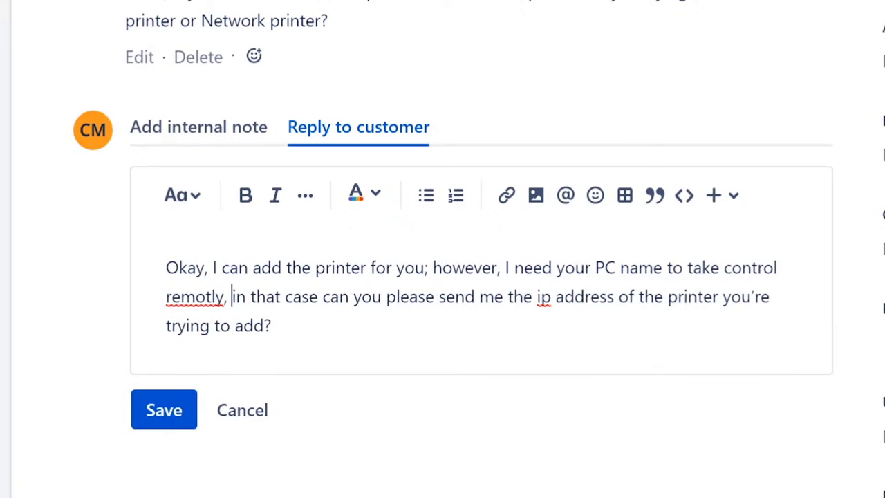
right_click(196, 296)
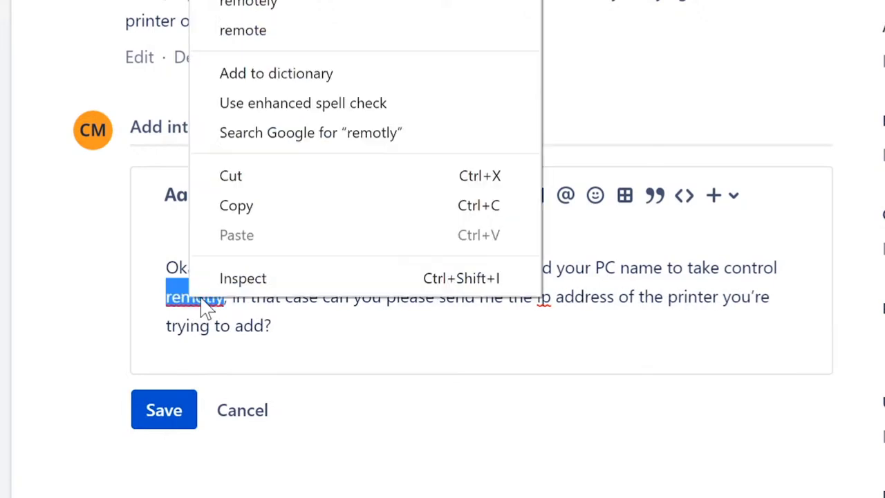
left_click(311, 3)
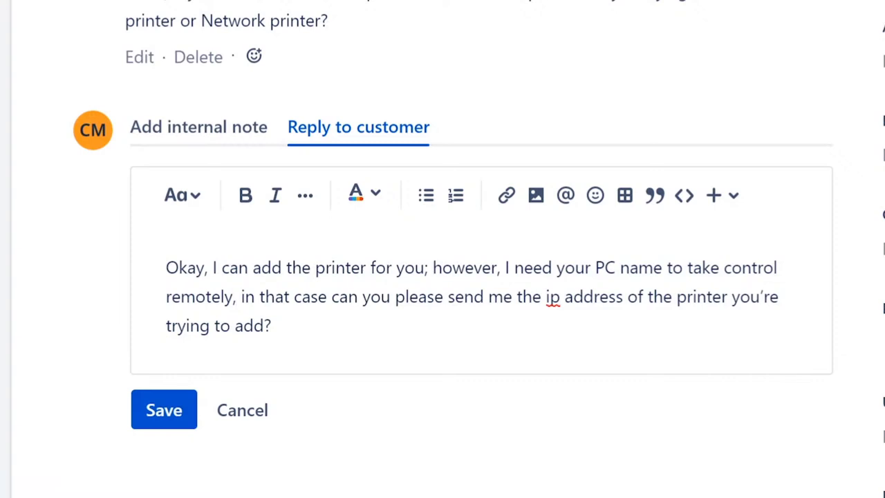
key("ctrl+shift+Right")
key("ctrl+shift+Right")
key("ctrl+shift+Right")
type("and")
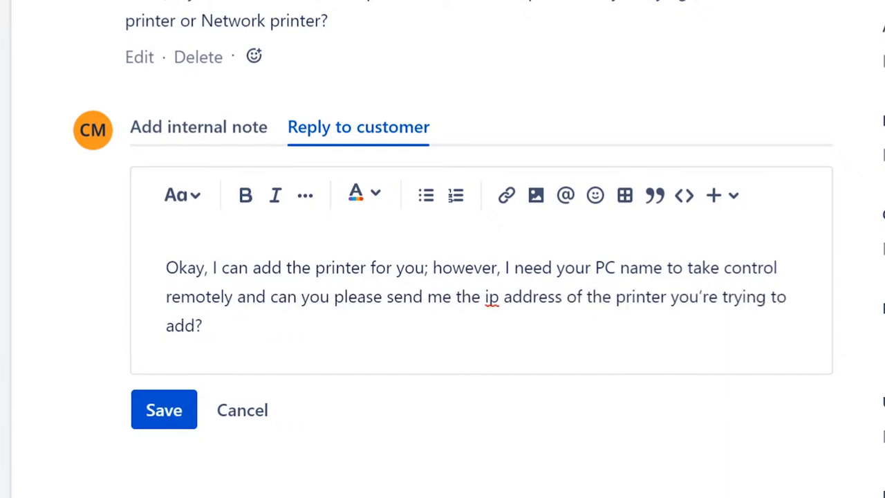
left_click(505, 267)
left_click_drag(166, 267, 206, 325)
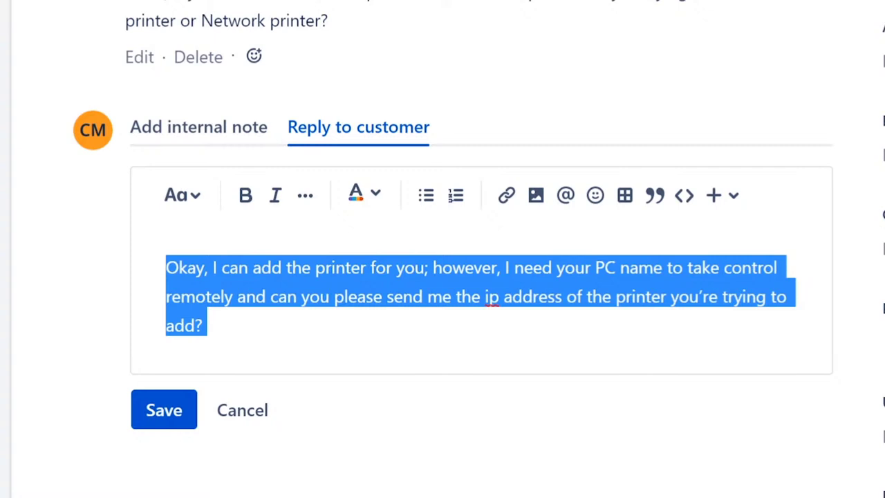
Step: Insert 'of your PC' after 'control' in the reply draft
left_click(413, 297)
left_click(802, 270)
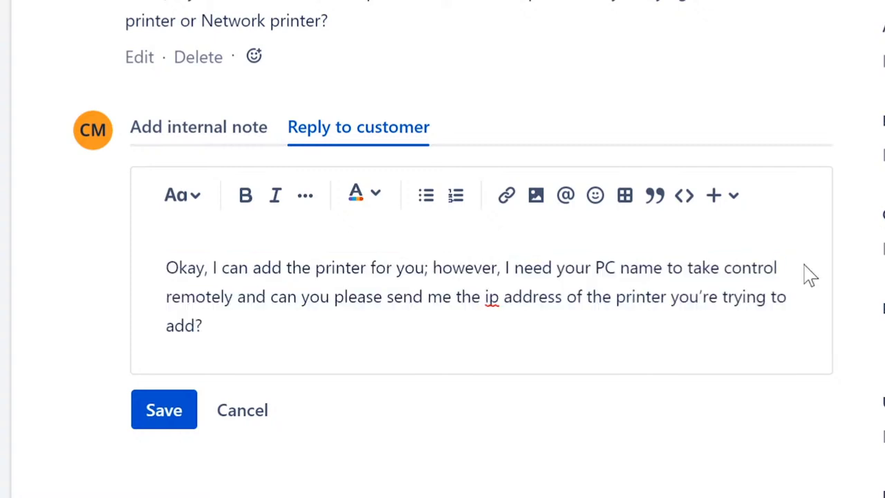
type("of your ")
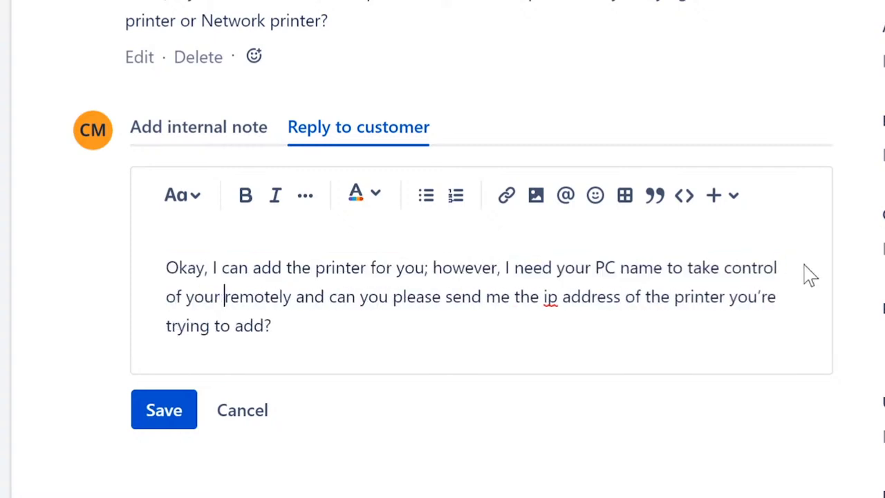
type("Pc")
key("BackSpace")
key("BackSpace")
type("C")
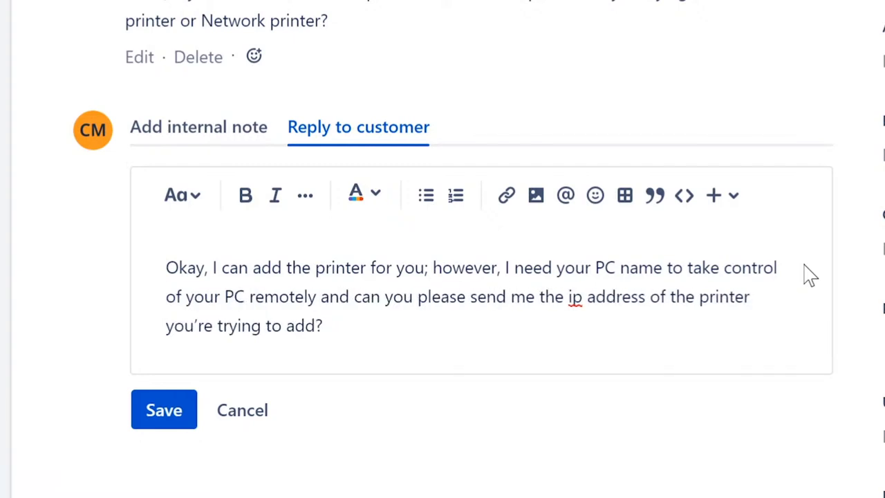
Step: Review the finished reply wording and post it to the customer
key("ctrl+End")
left_click(245, 297)
key("Right")
left_click(432, 297)
left_click_drag(544, 296, 325, 326)
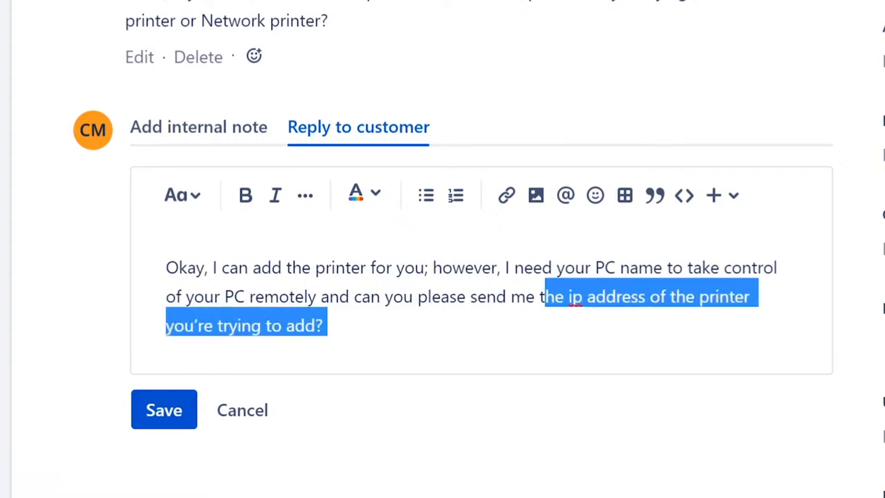
left_click(325, 326)
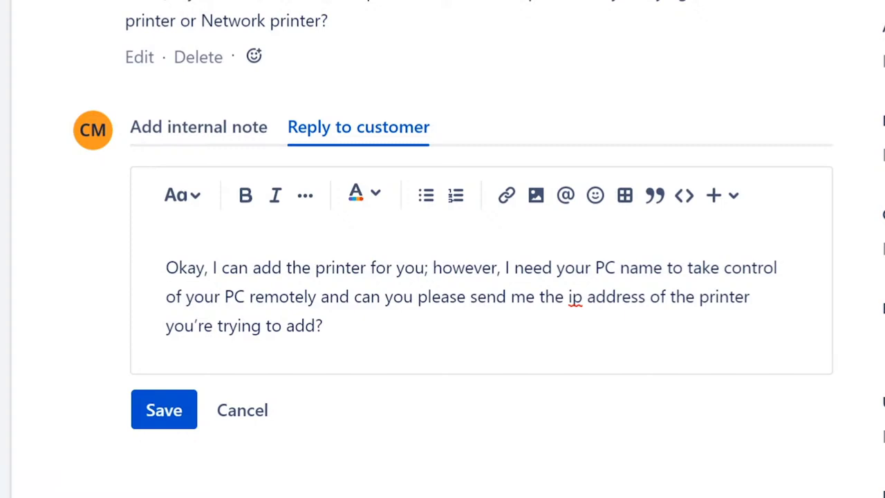
left_click(720, 267)
left_click(545, 296)
left_click(328, 326)
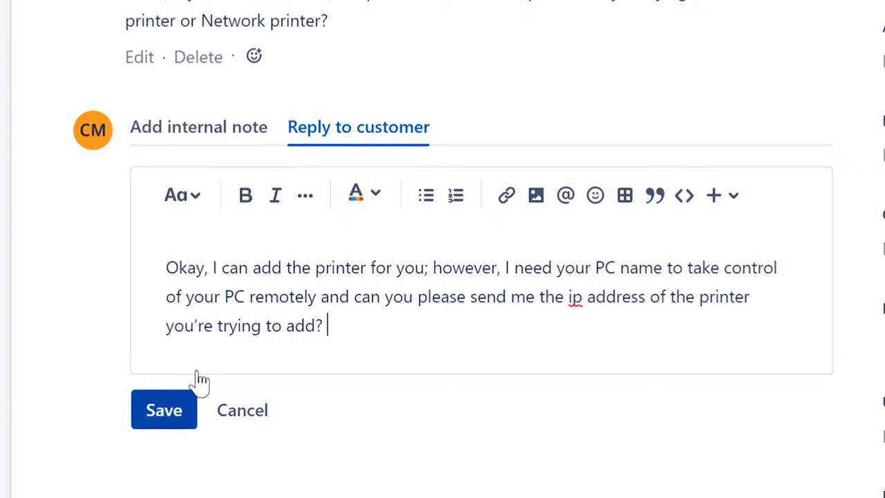
key("ctrl+Return")
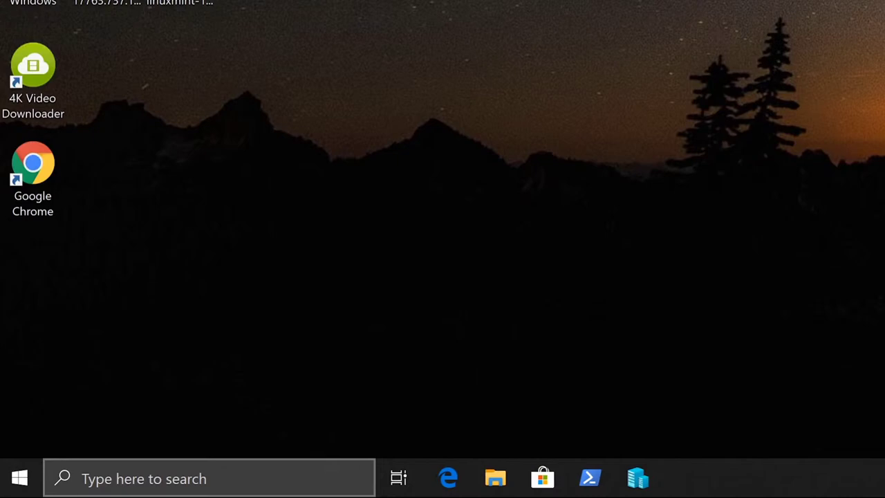
Step: Search Windows for 'devices' and open the Printers & scanners settings page
left_click(240, 486)
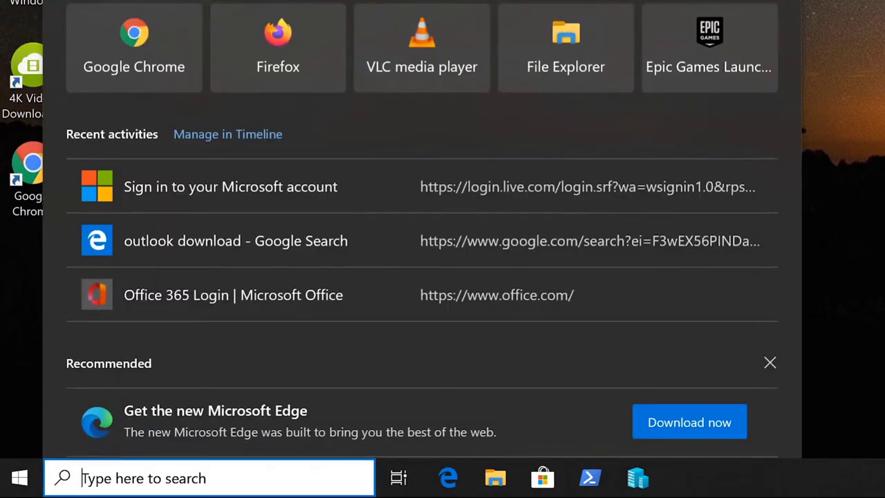
type("de")
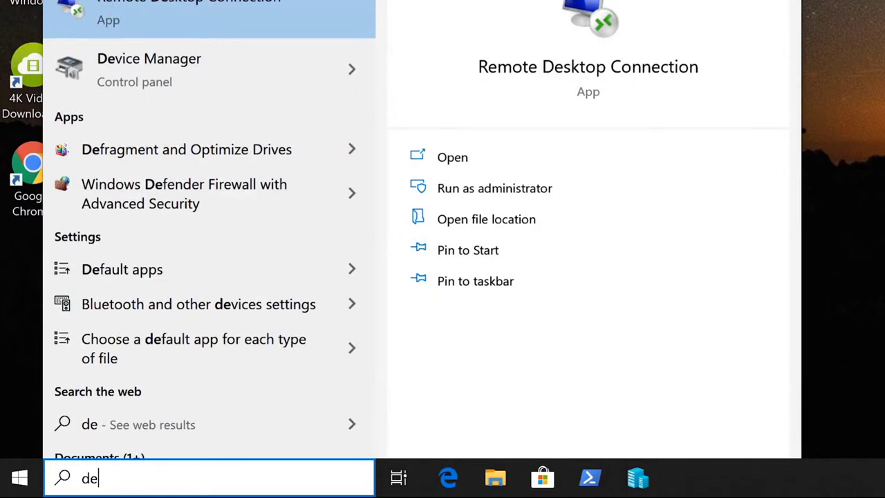
key("BackSpace")
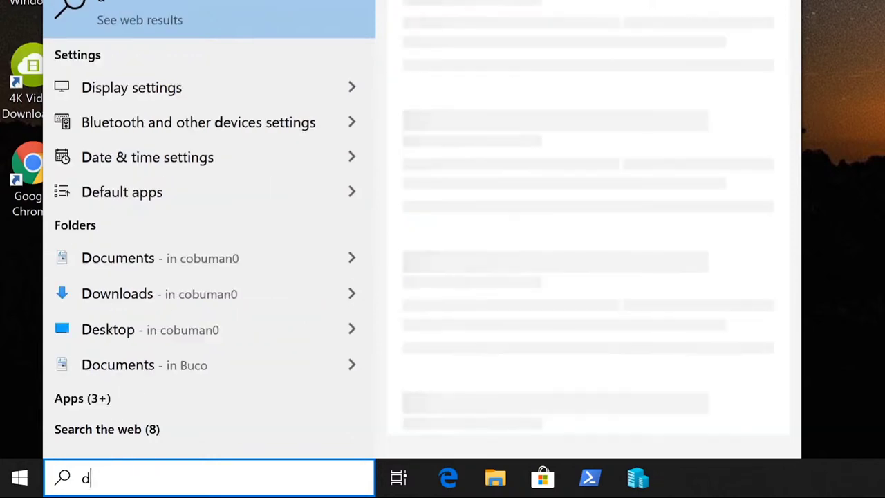
type("evices")
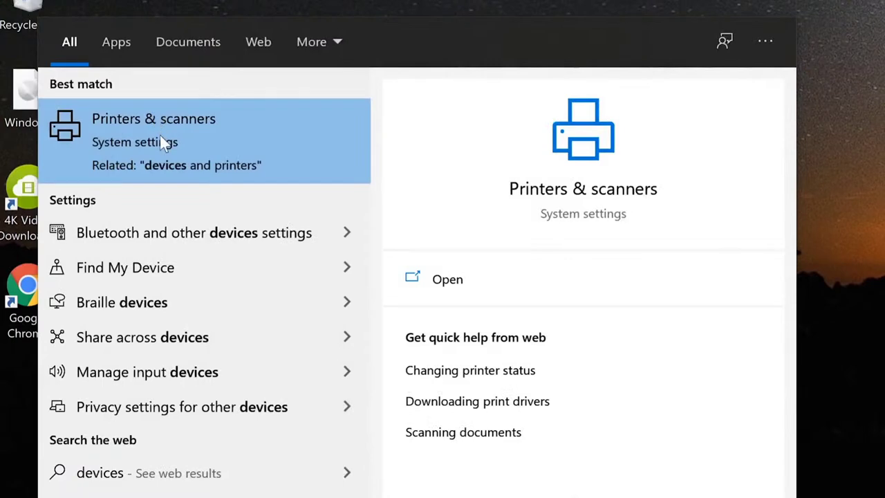
left_click(149, 21)
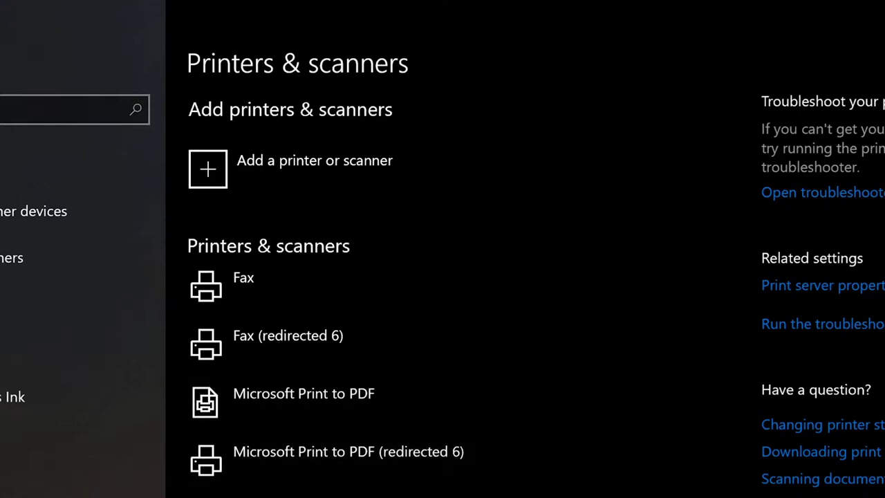
Step: Choose 'Add a printer or scanner', then 'The printer that I want isn't listed', and reposition the Add Printer dialog
left_click(299, 156)
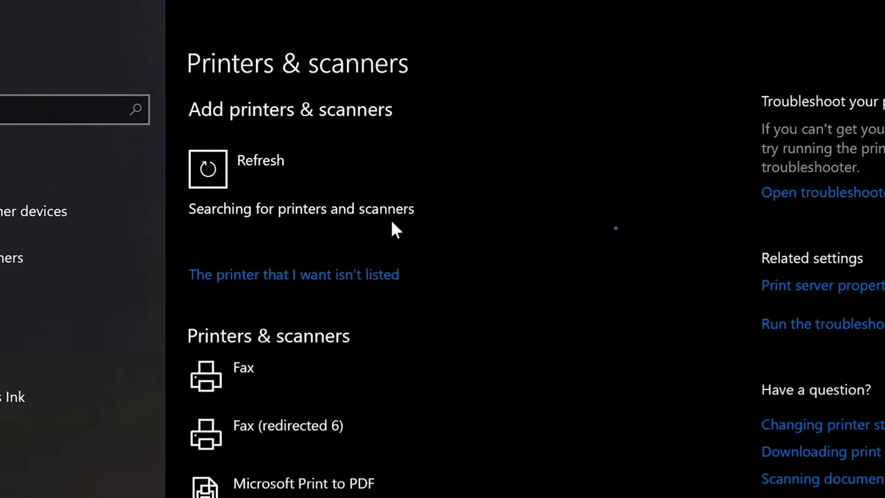
left_click(301, 275)
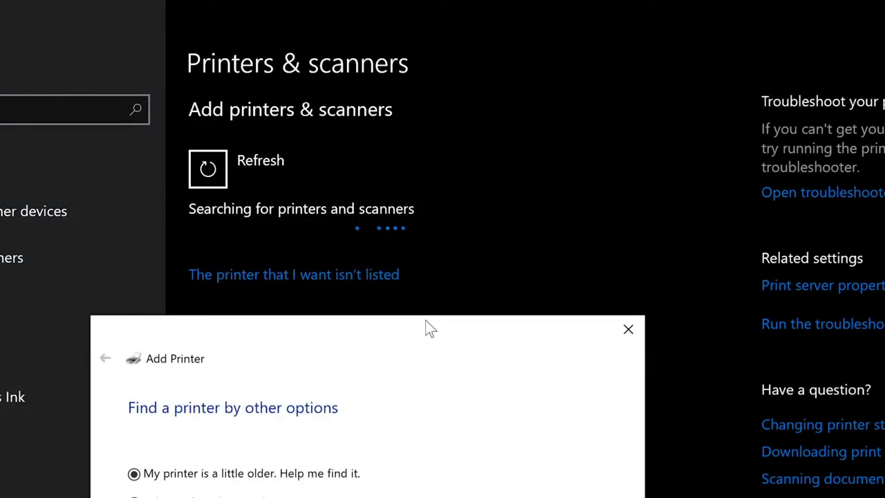
left_click_drag(426, 325, 469, 120)
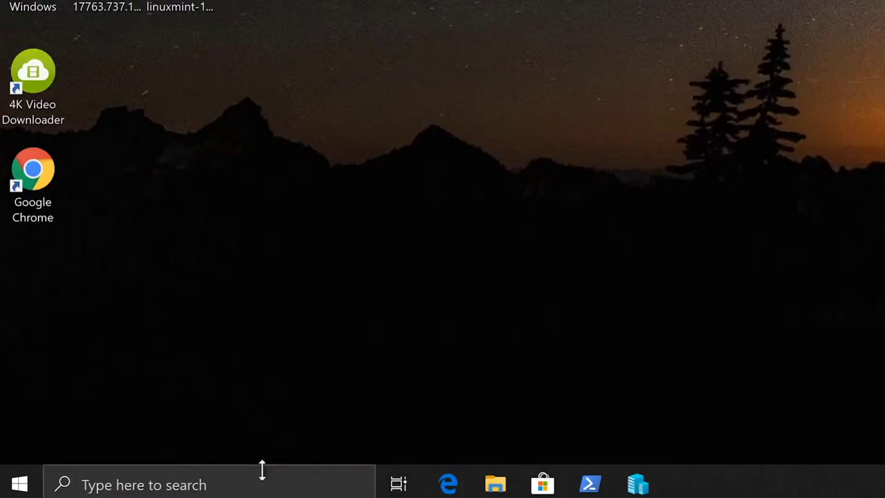
Step: Open Control Panel via search and go to Devices and Printers
left_click(262, 470)
type("co")
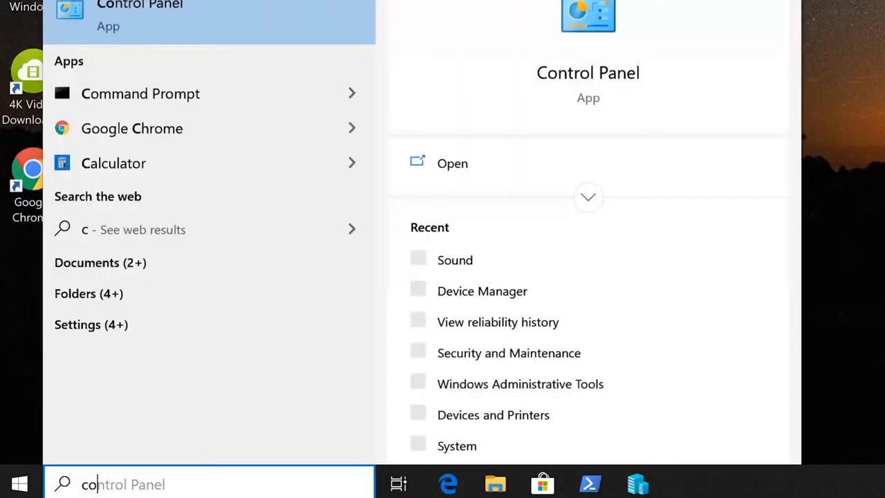
key("Return")
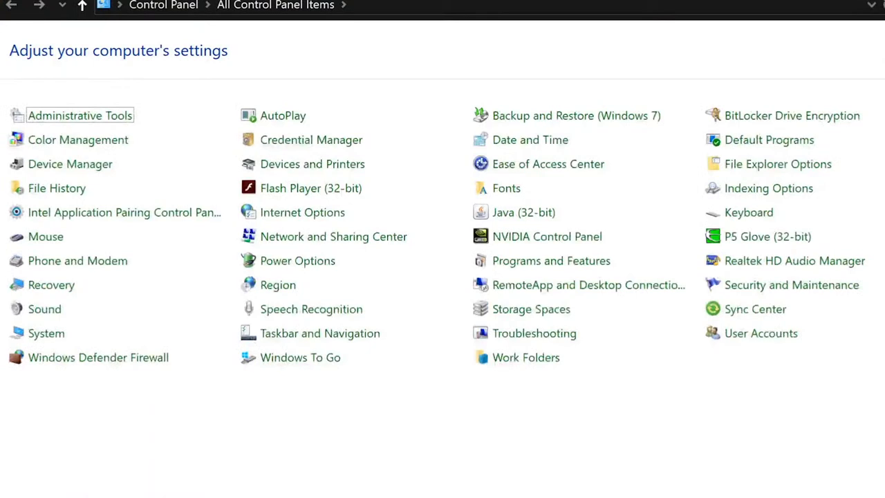
left_click(308, 167)
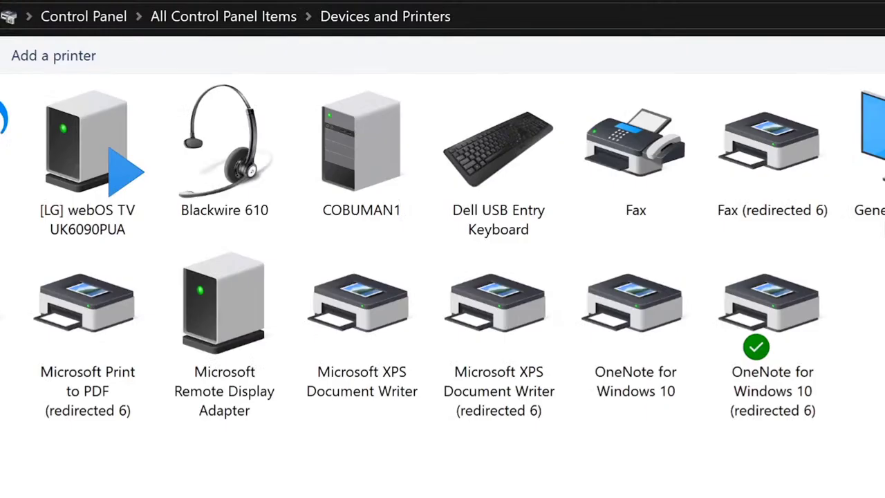
Step: Select and deselect the device tiles, including the Blackwire 610 device
left_click_drag(7, 474, 884, 119)
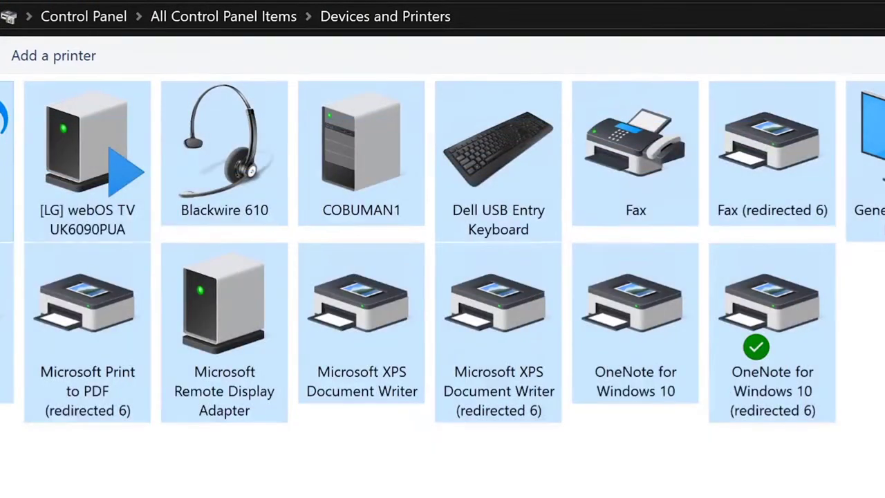
key("Escape")
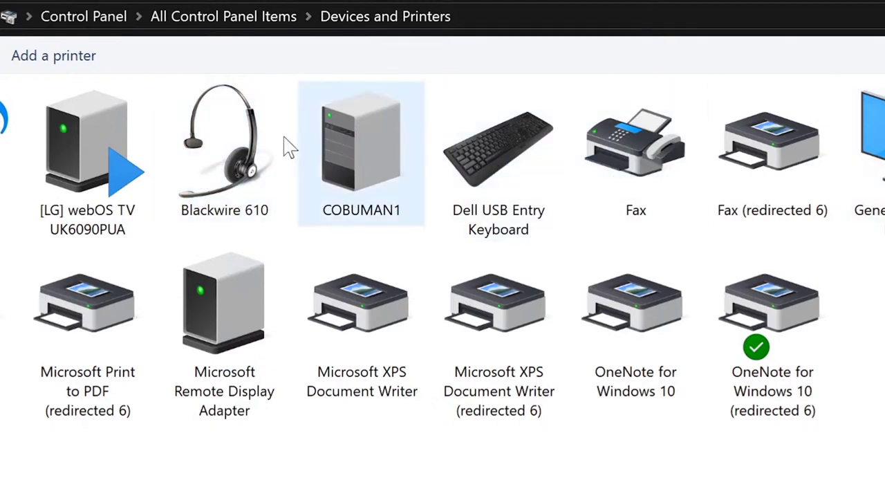
double_click(204, 140)
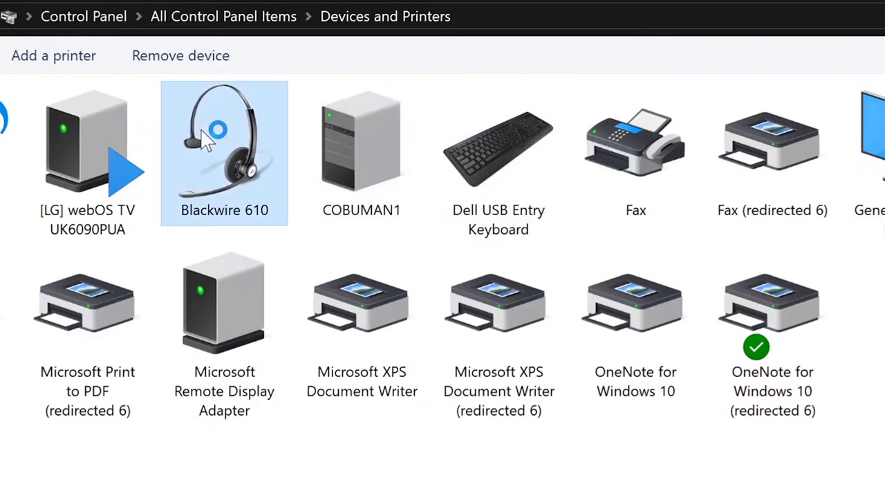
left_click(587, 346)
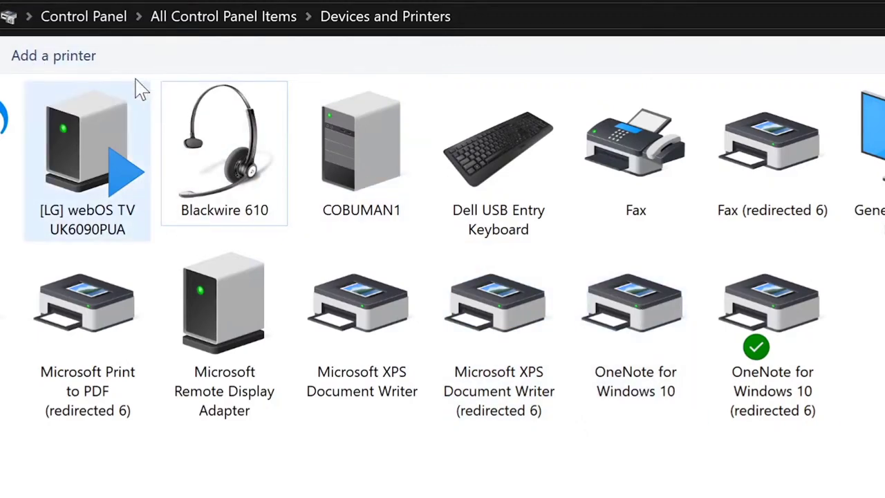
Step: Add a printer that isn't listed, choosing manual settings and the TCP/IP address or hostname option
left_click(52, 61)
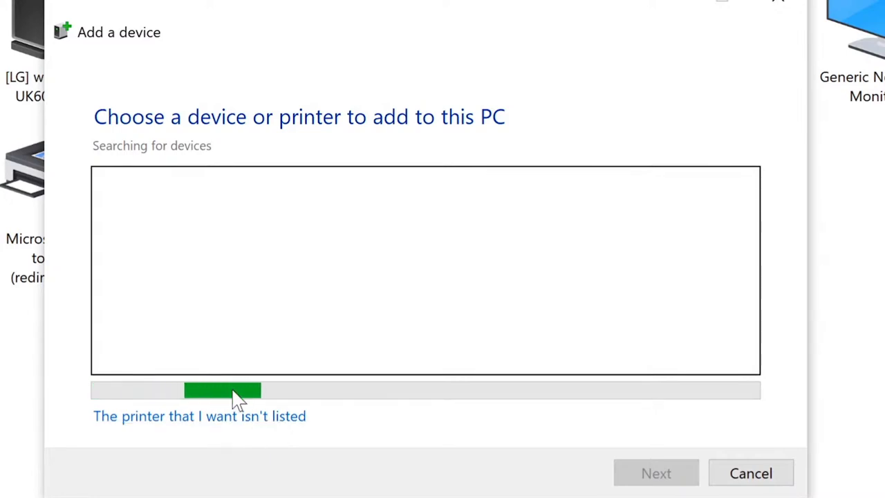
left_click(238, 419)
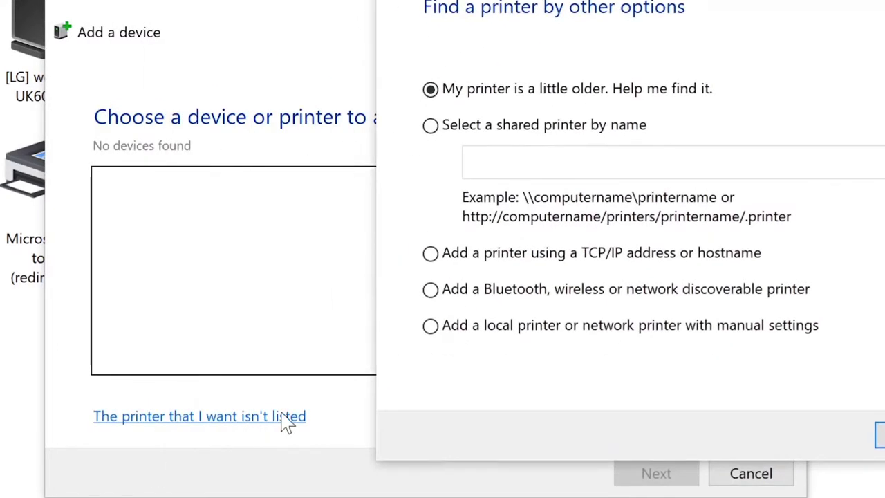
left_click_drag(661, 1, 425, 1)
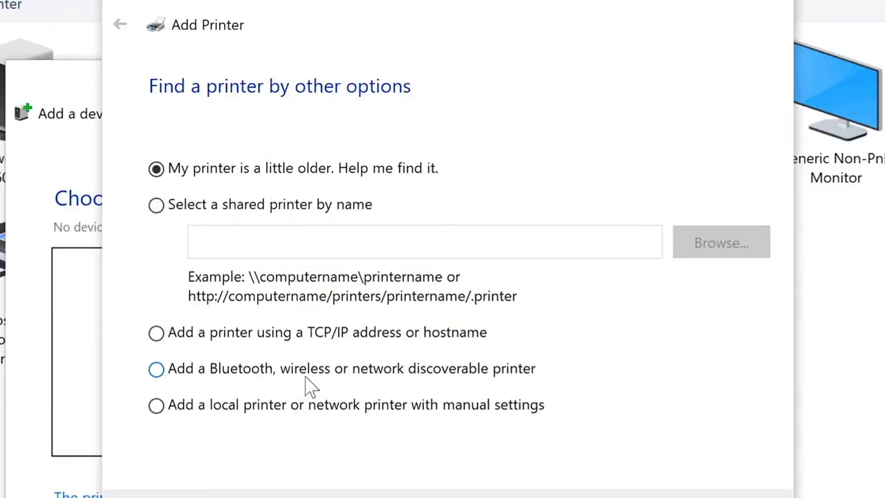
left_click(280, 408)
left_click(207, 337)
Step: Enter 192.168.2.1 as the printer's IP address and complete the Add Printer wizard
key("Return")
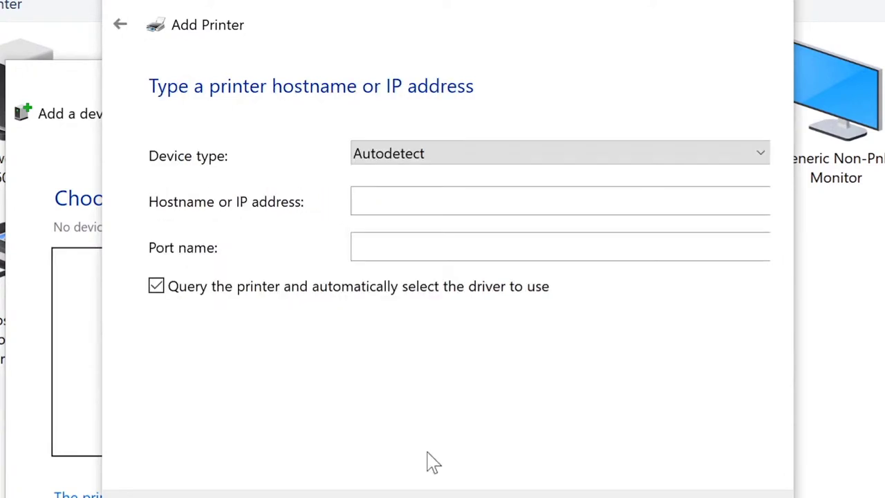
key("Tab")
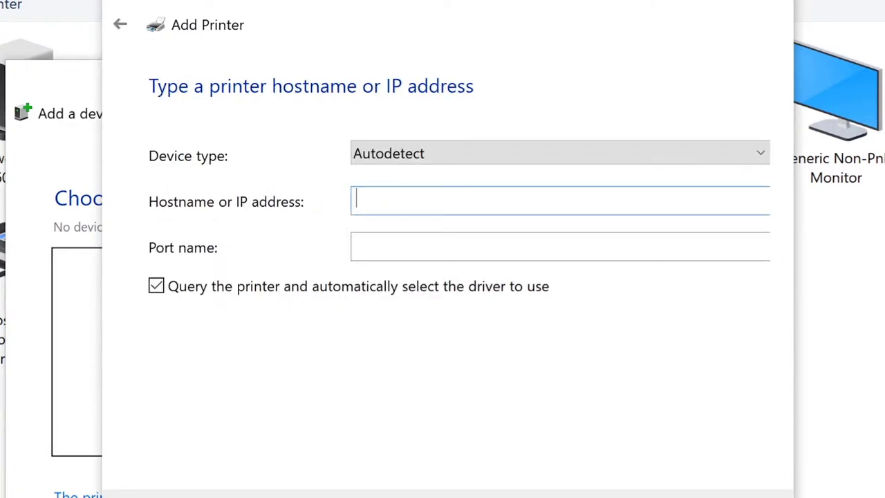
type("192.16")
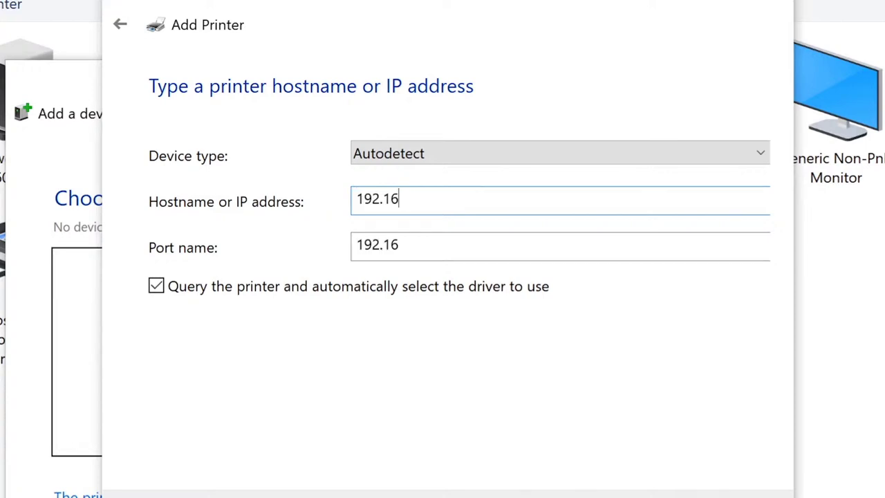
type("8.2.1")
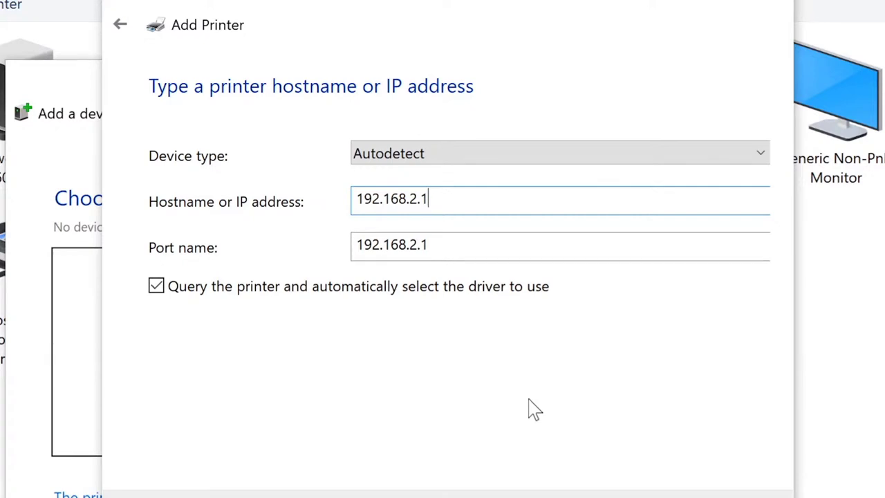
left_click(661, 495)
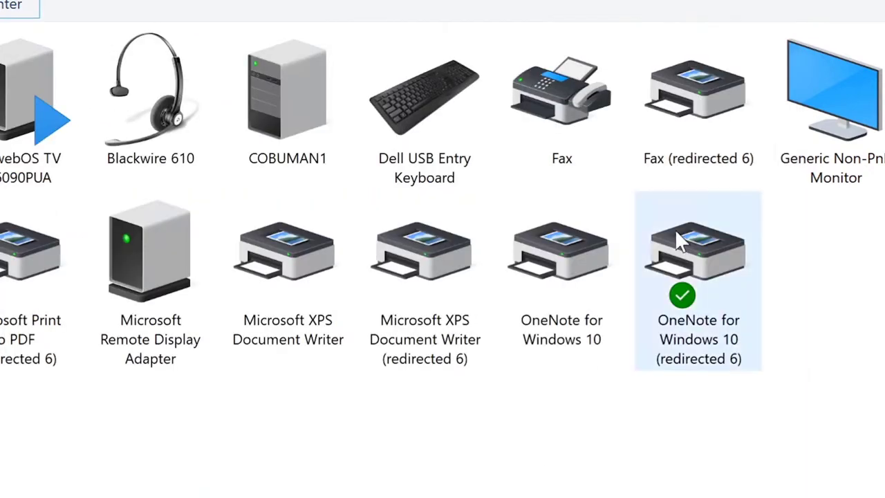
Step: Set OneNote for Windows 10 (redirected 6) as the default printer
left_click(688, 271)
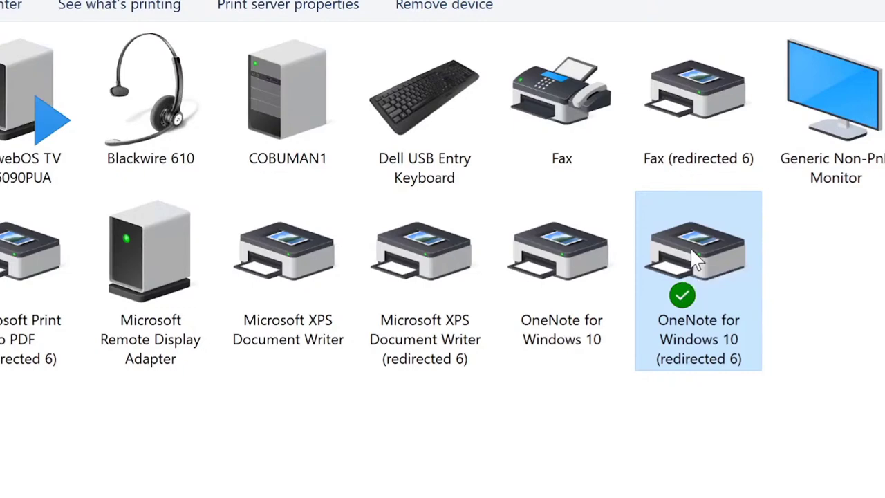
right_click(692, 251)
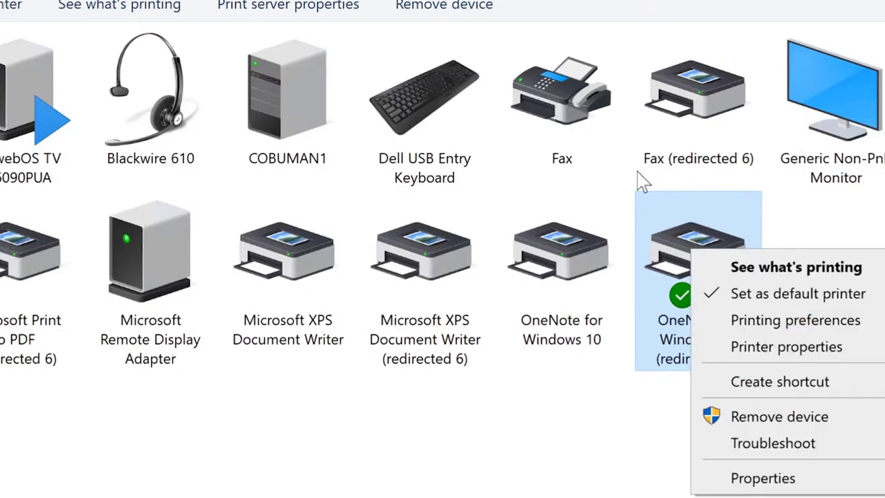
left_click(737, 297)
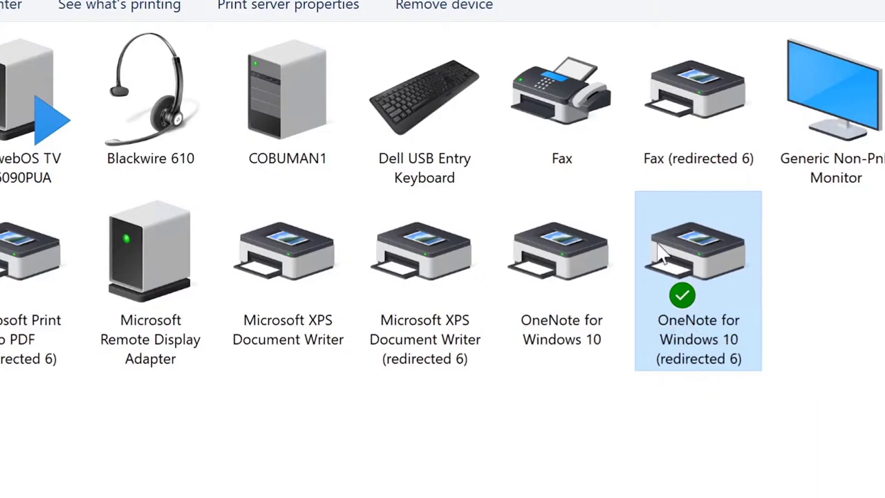
left_click(661, 255, "ctrl")
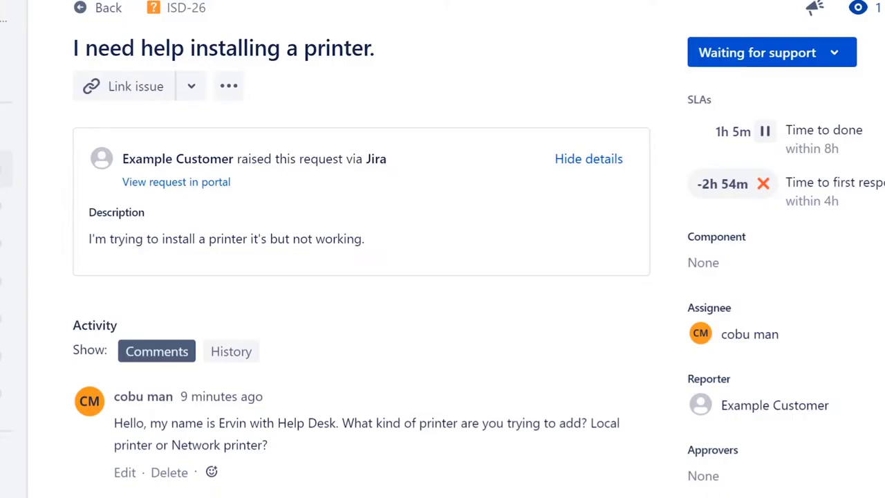
Step: Save the internal note 'Added printer as requested.', signed with the agent's name, then show ISD-26's status transitions
scroll(443, 277, "down", 3)
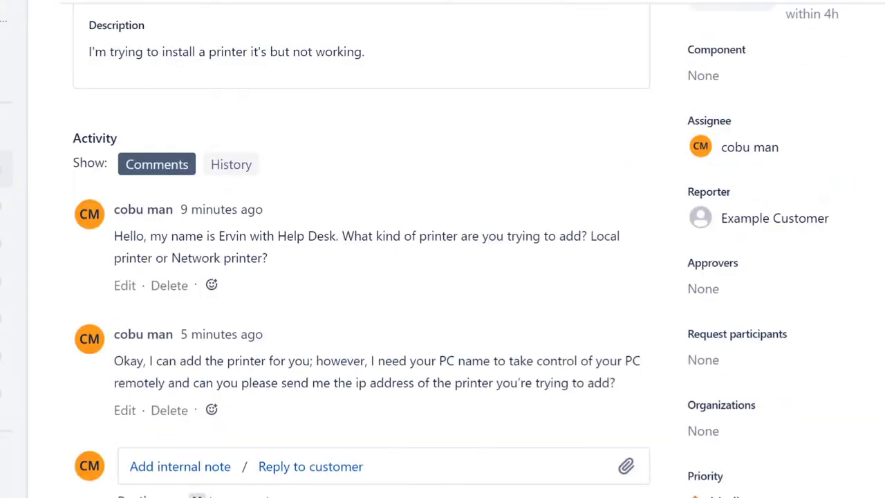
left_click(180, 466)
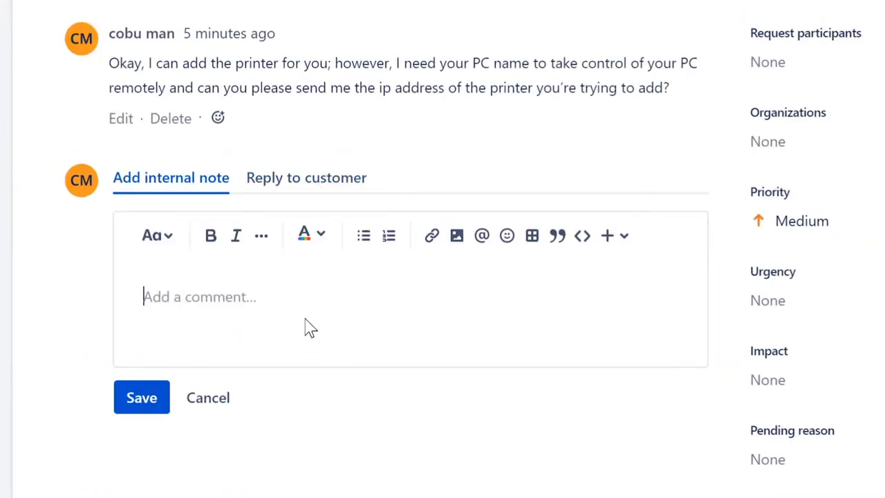
type("Added print")
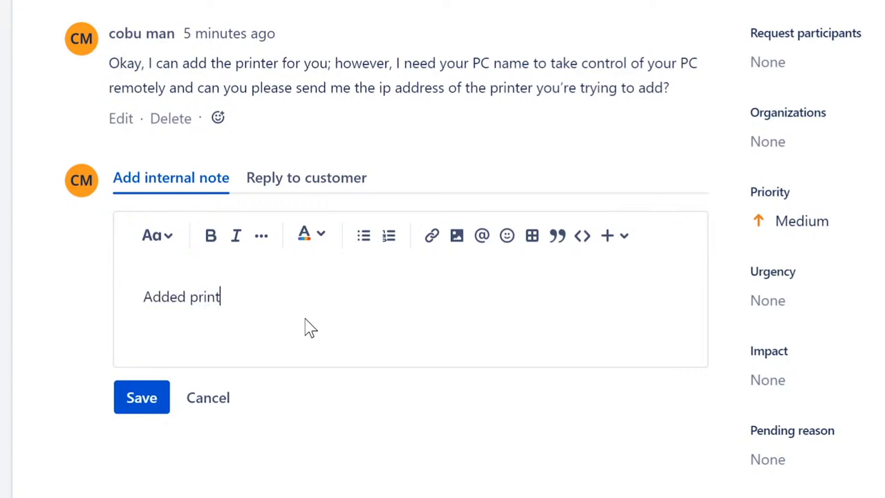
type("er as requested. Ervin")
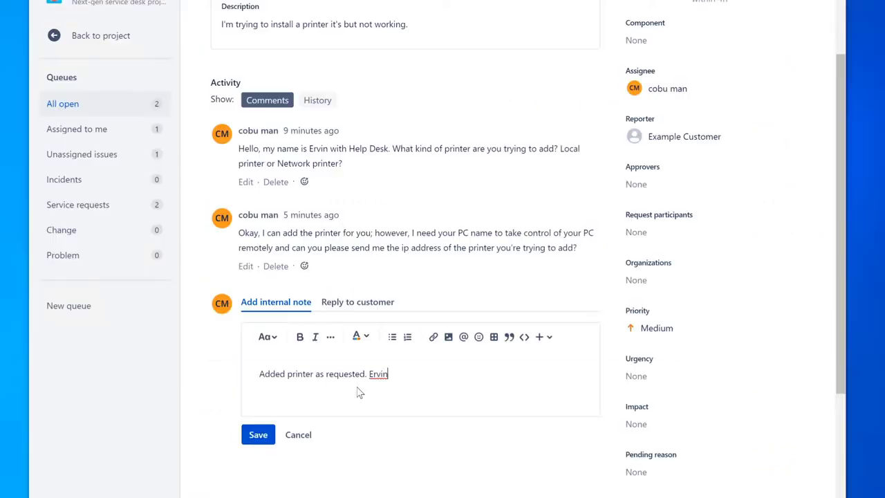
left_click(258, 437)
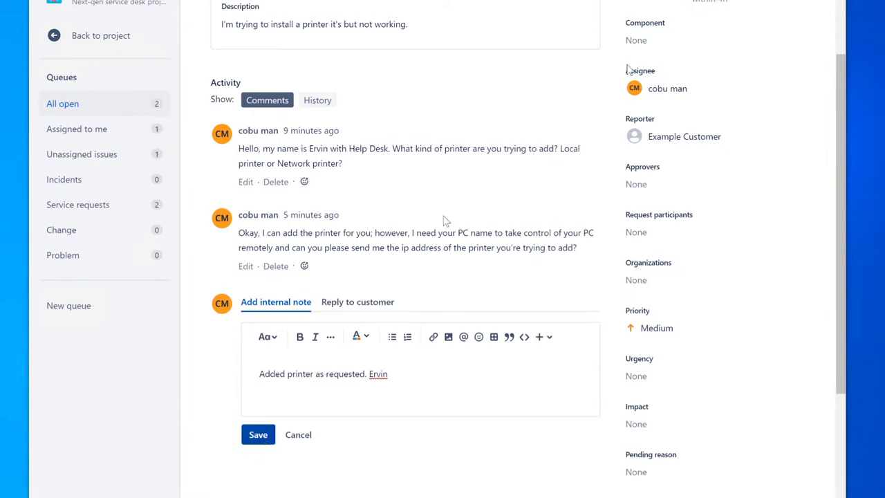
scroll(718, 158, "up", 2)
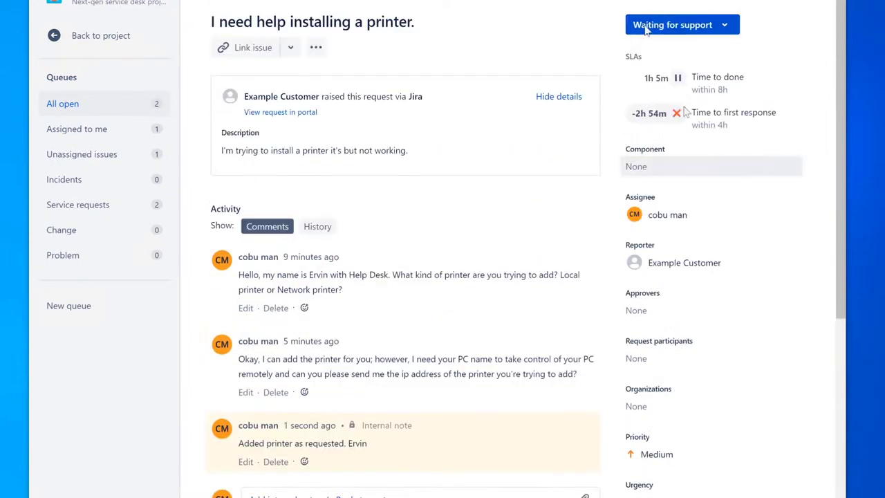
left_click(723, 24)
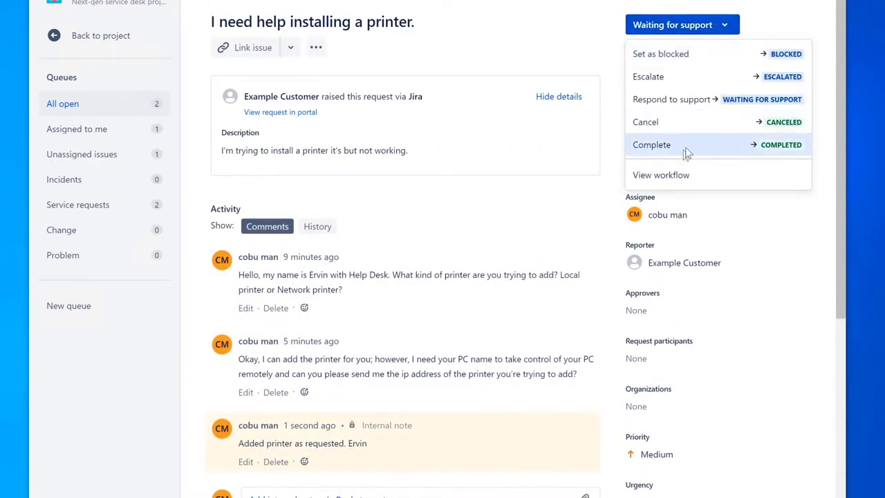
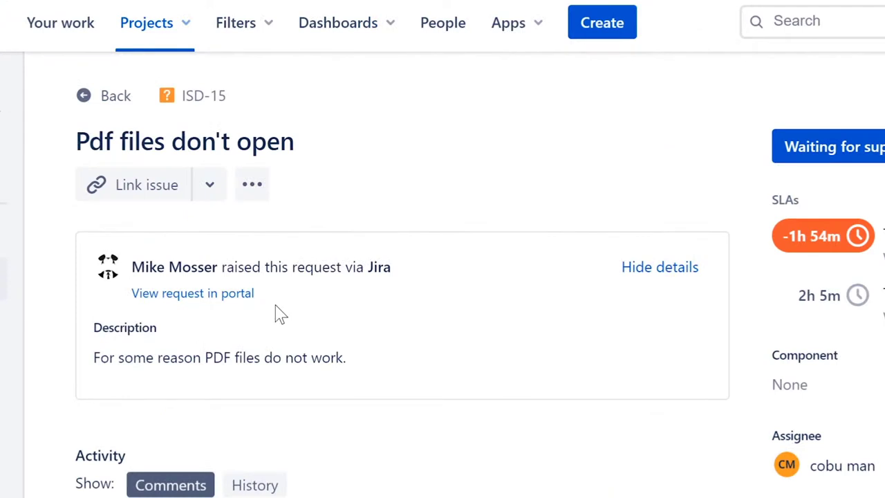
Step: Open an empty Reply to customer editor under Activity on ticket ISD-15
left_click_drag(304, 141, 73, 95)
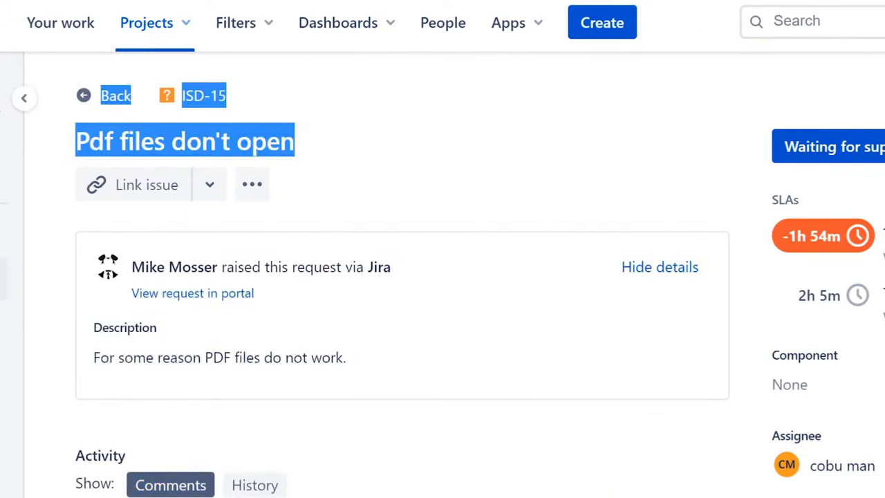
left_click(346, 142)
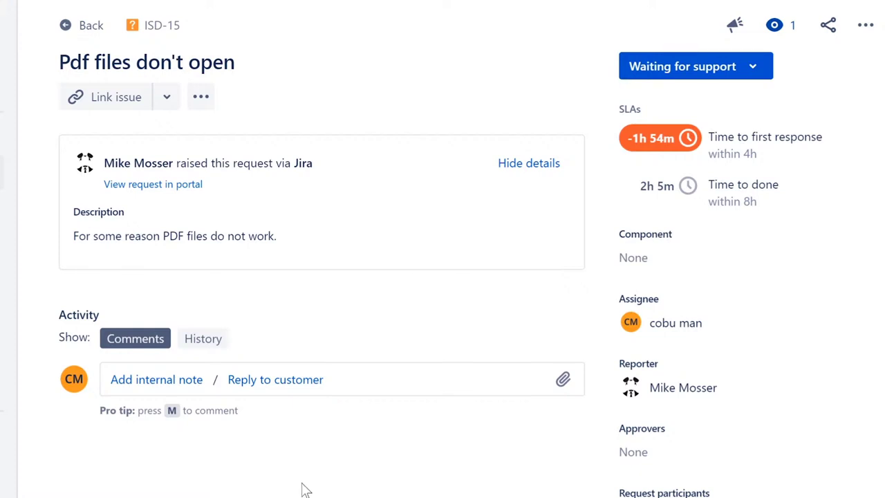
left_click(290, 385)
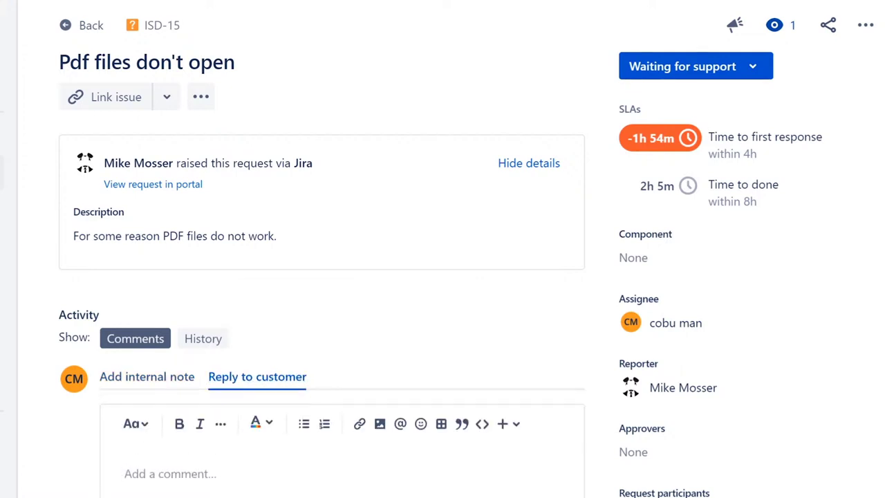
Step: Post a reply introducing the agent from Help Desk support and asking for the computer name or IP address
type("Hello, ")
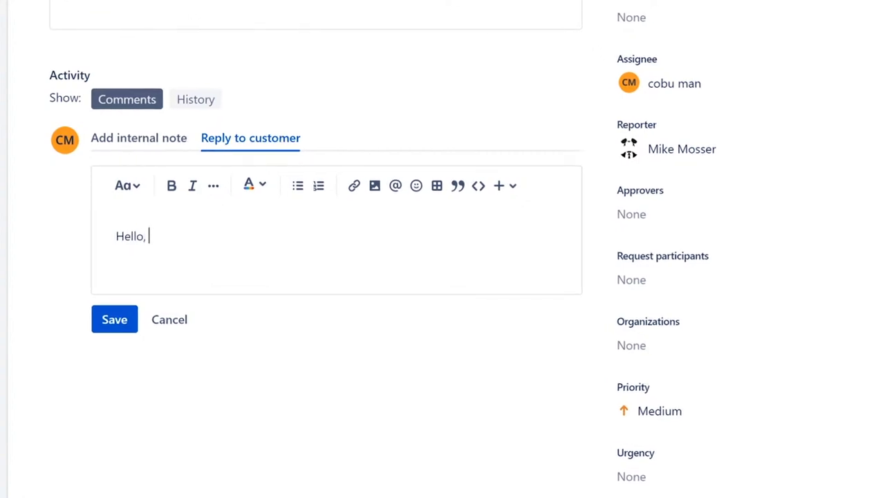
type("My nam eis")
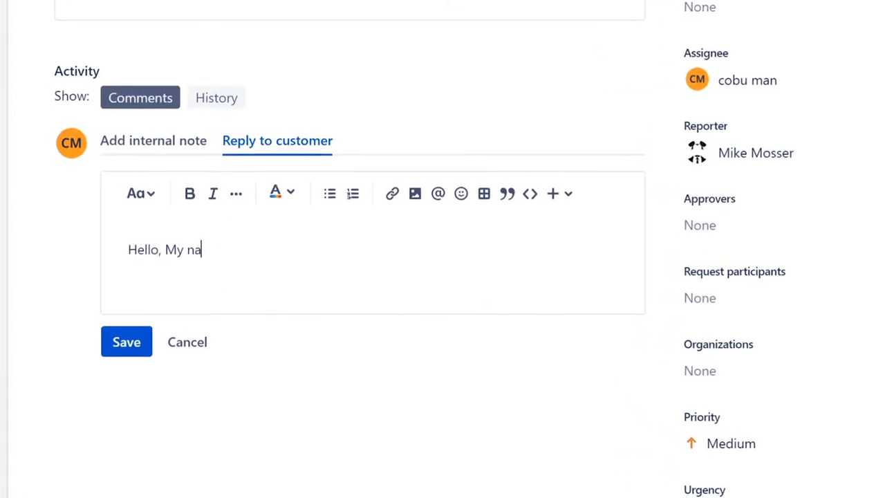
key("BackSpace")
key("BackSpace")
key("BackSpace")
key("BackSpace")
type("e is Ervin w")
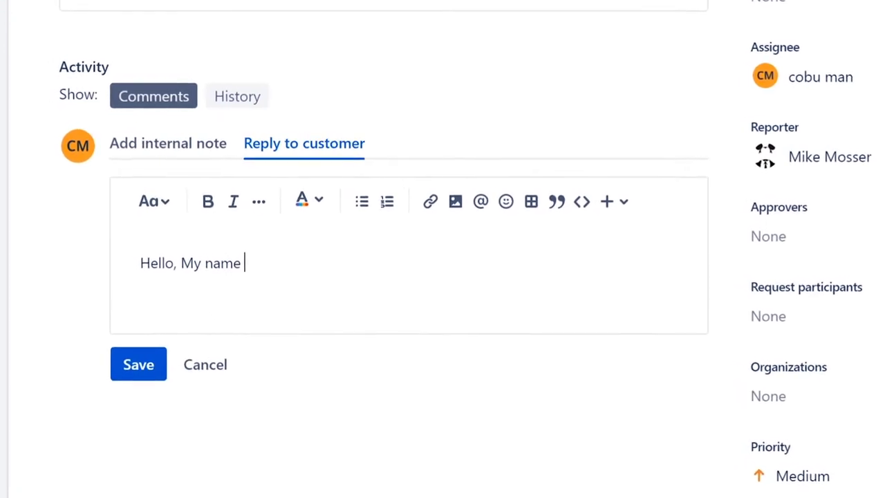
type("tih")
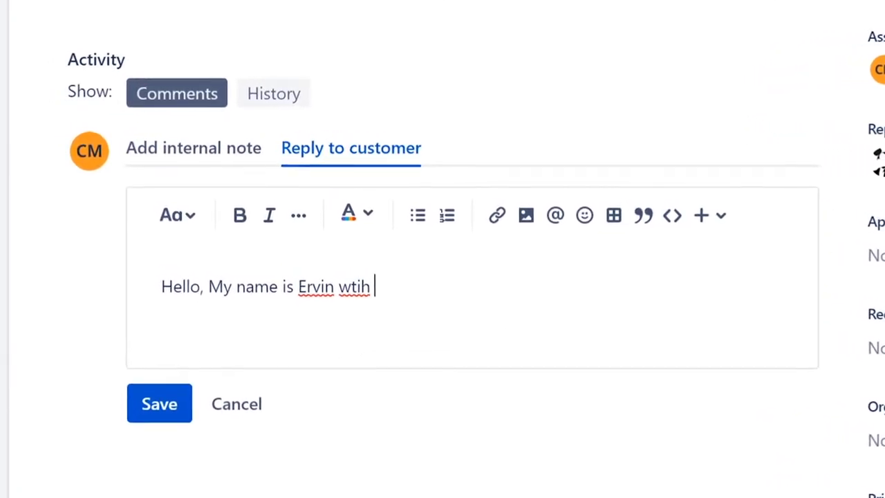
key("BackSpace")
key("BackSpace")
key("BackSpace")
key("BackSpace")
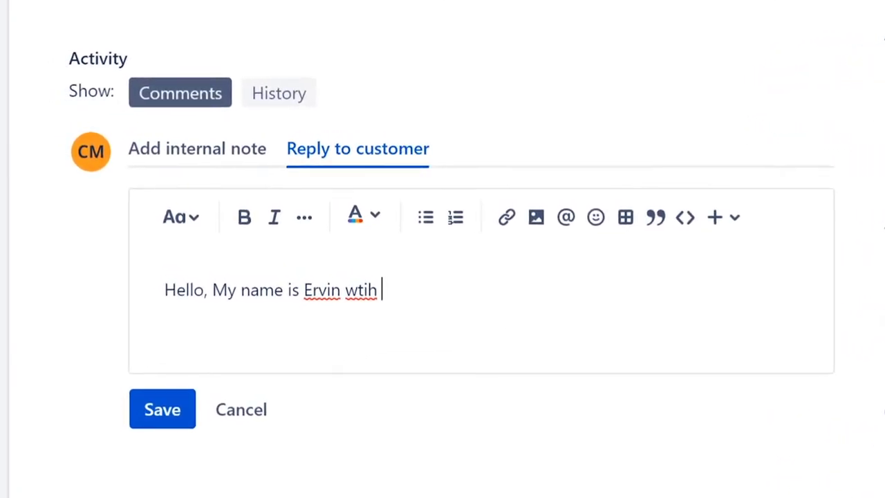
type("ith Help Desk ")
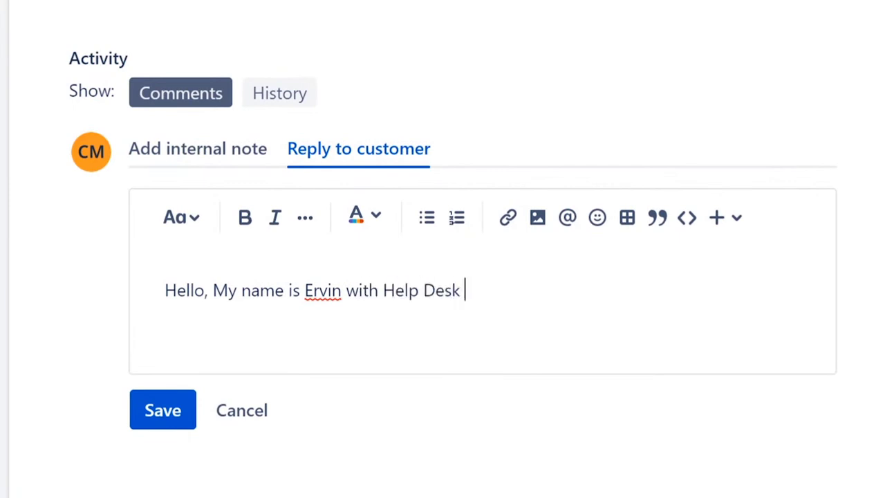
type("support. I ")
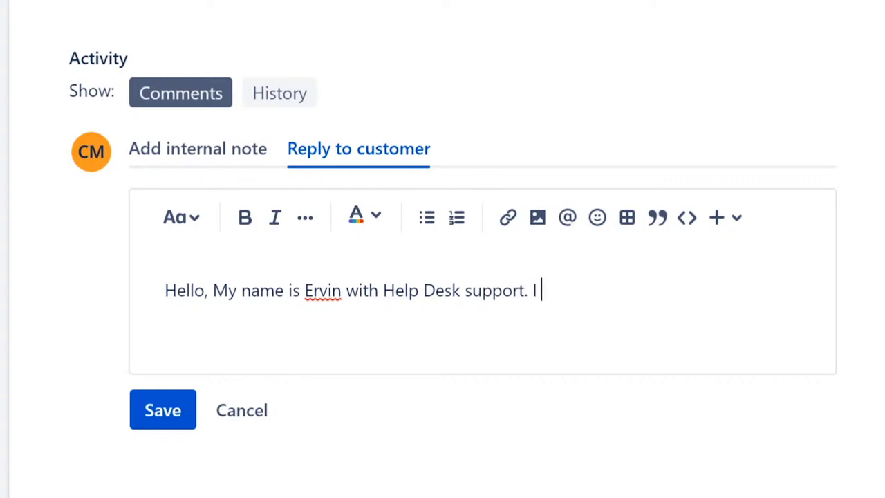
type("have your ticket ")
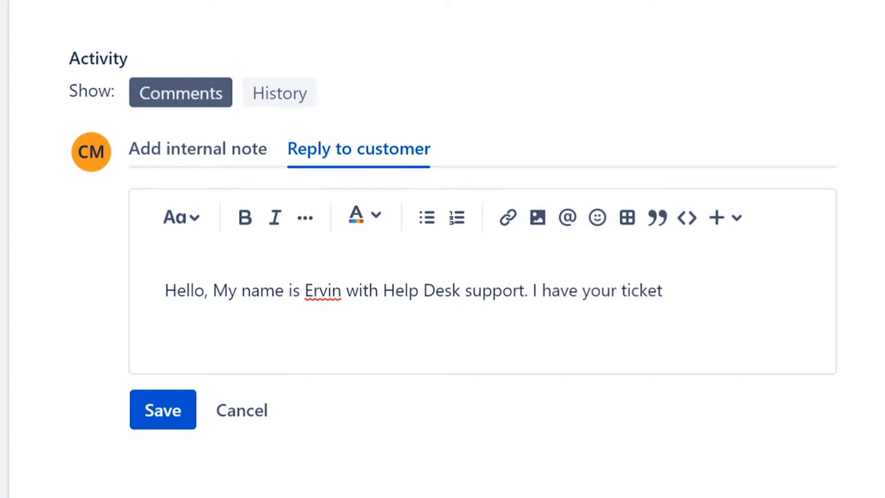
type("about ")
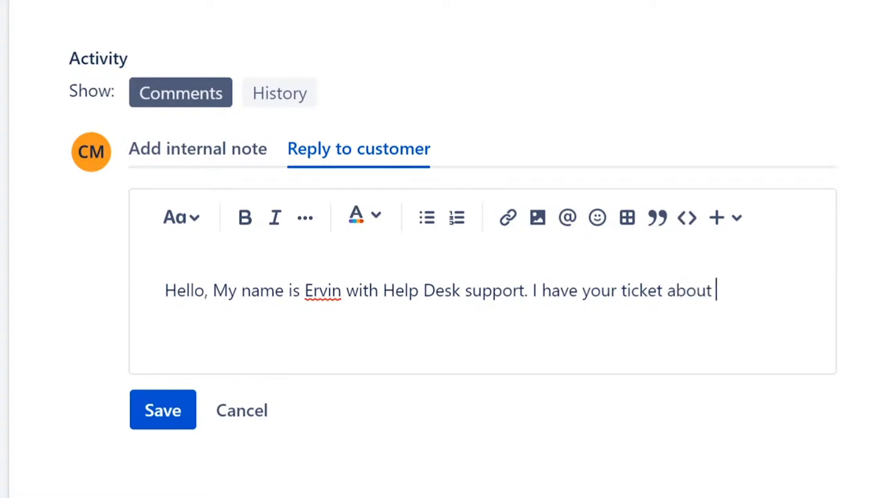
type("pdf files not")
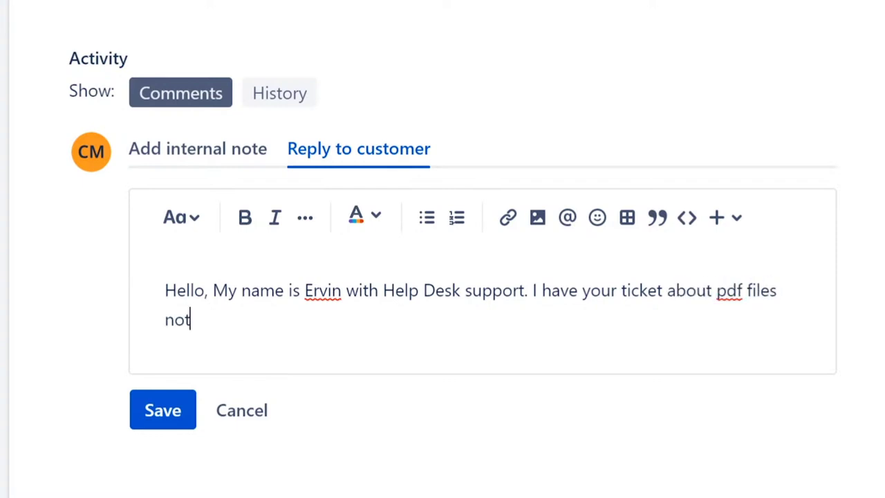
type(" working. Can ")
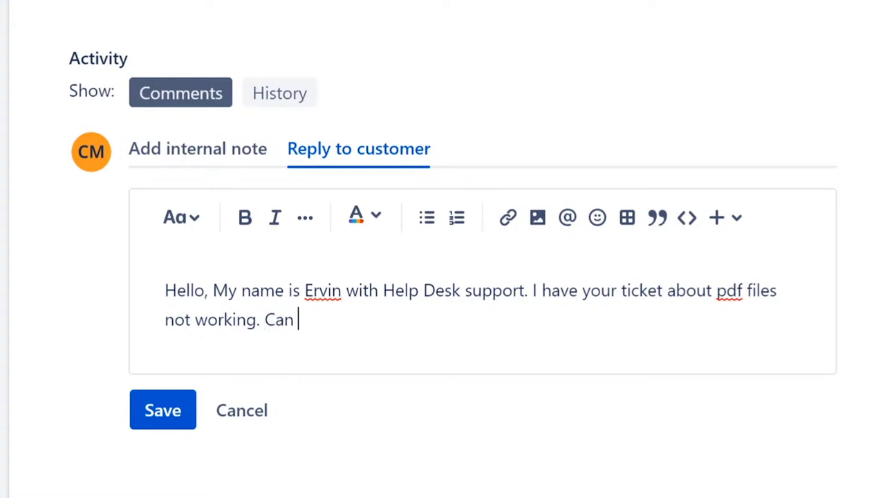
type("you please send me your c")
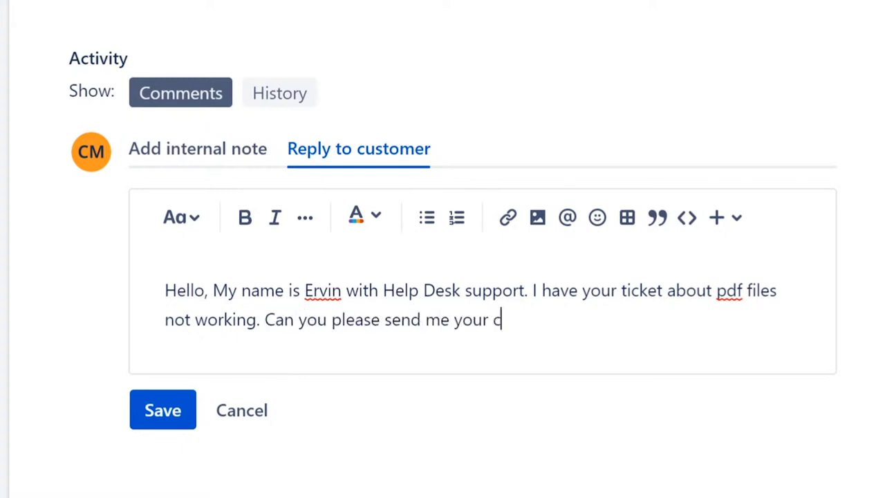
type("omputer name o")
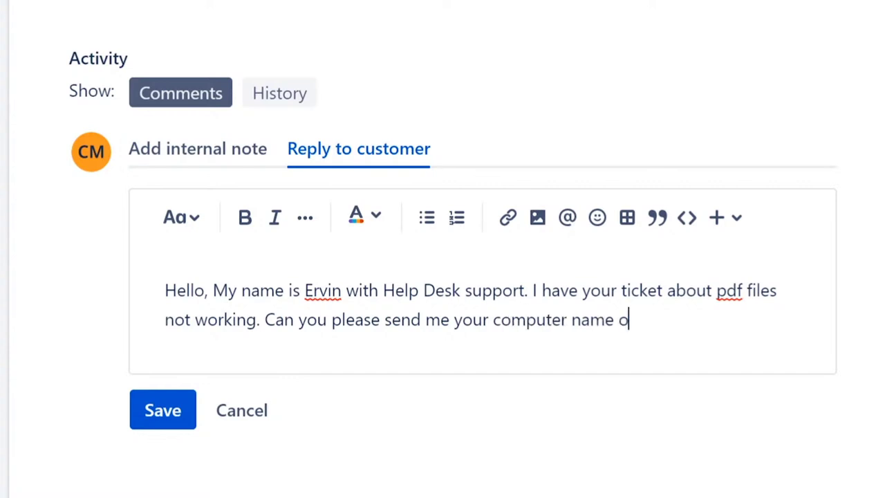
type("r ip addre")
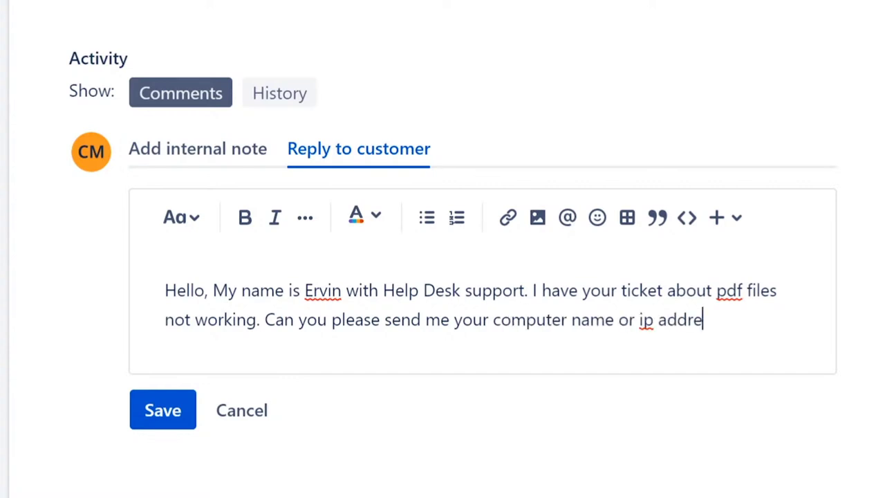
type("ss.")
left_click(164, 412)
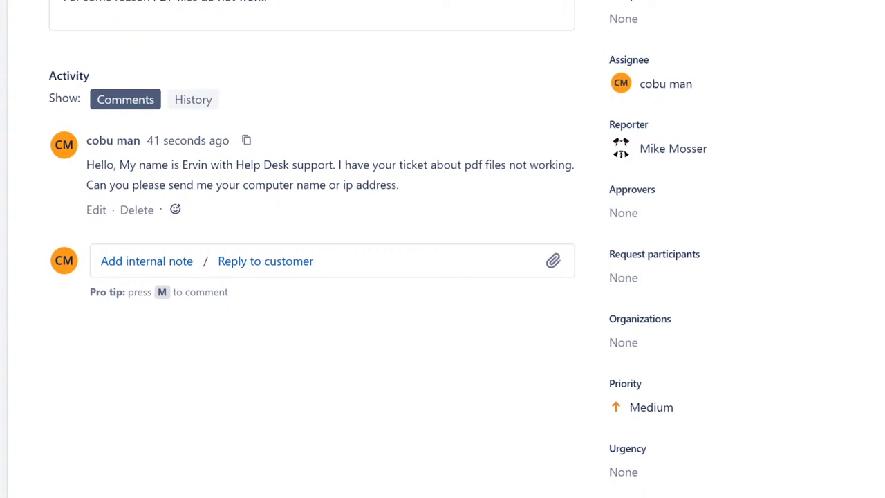
left_click_drag(242, 184, 320, 184)
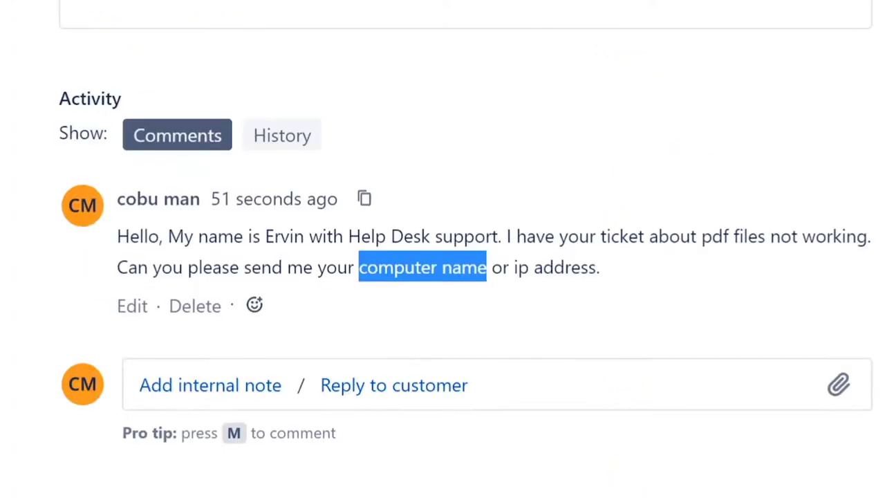
left_click_drag(513, 268, 600, 268)
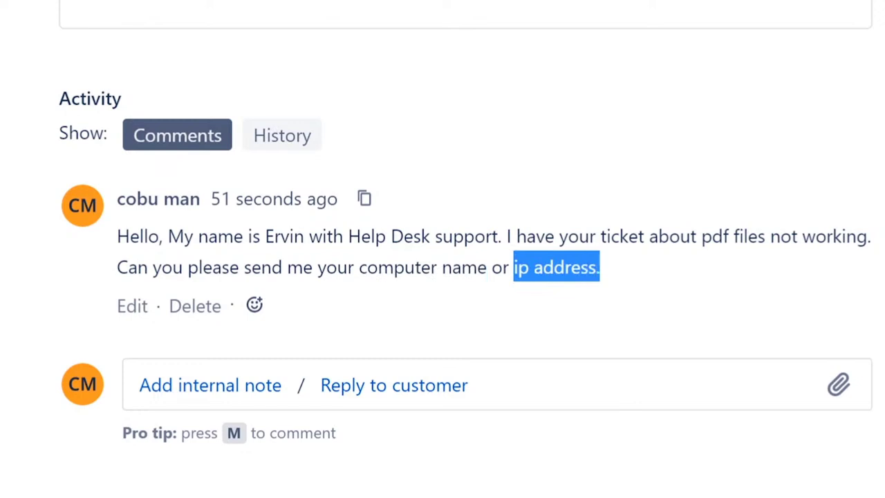
left_click(626, 277)
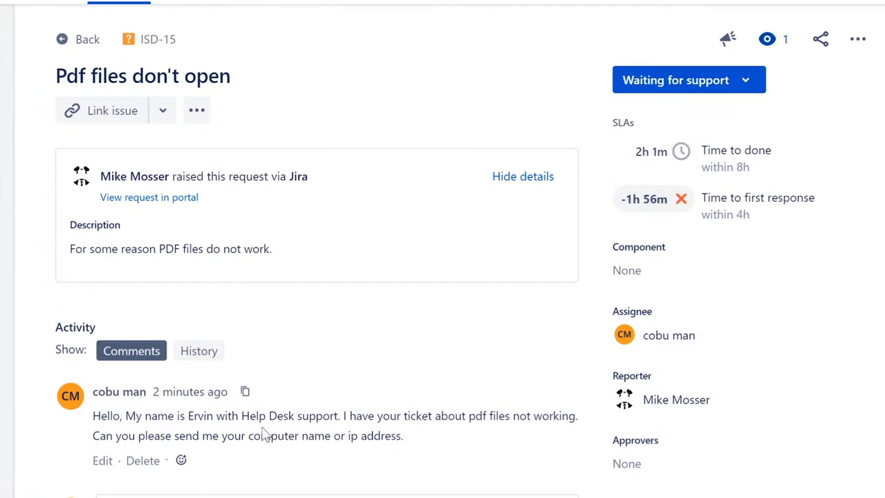
Step: Enter the PC name cobuman1 into the internal note
scroll(280, 470, "down", 3)
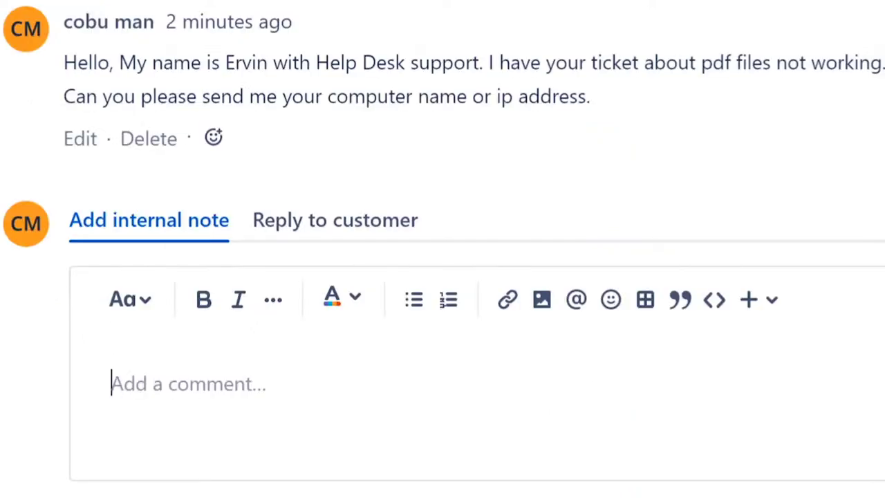
type("cobuma")
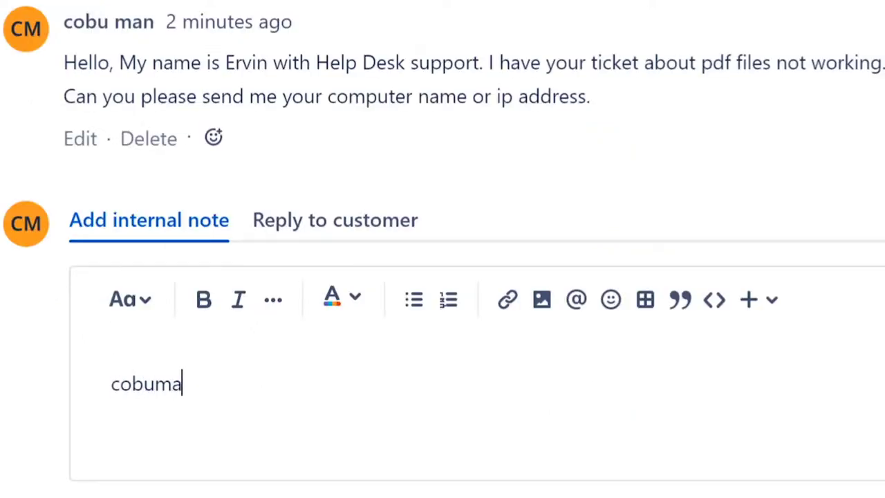
type("n1")
left_click(193, 384)
key("Left")
key("Left")
key("Left")
key("Left")
key("Left")
key("Left")
key("Left")
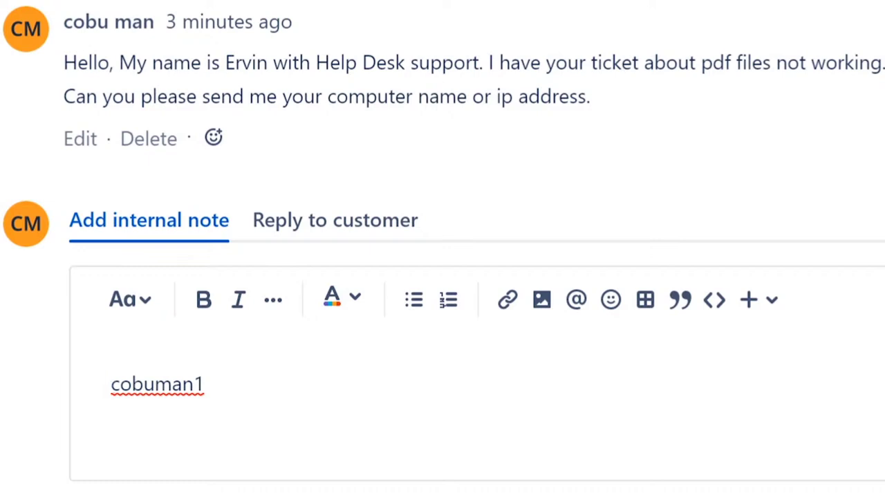
Step: Prefix it with 'Users's pc name is', end with a period, and save the note
type("cus")
key("BackSpace")
key("BackSpace")
key("BackSpace")
type("user")
key("BackSpace")
key("BackSpace")
key("BackSpace")
key("BackSpace")
type("Users's pc nam")
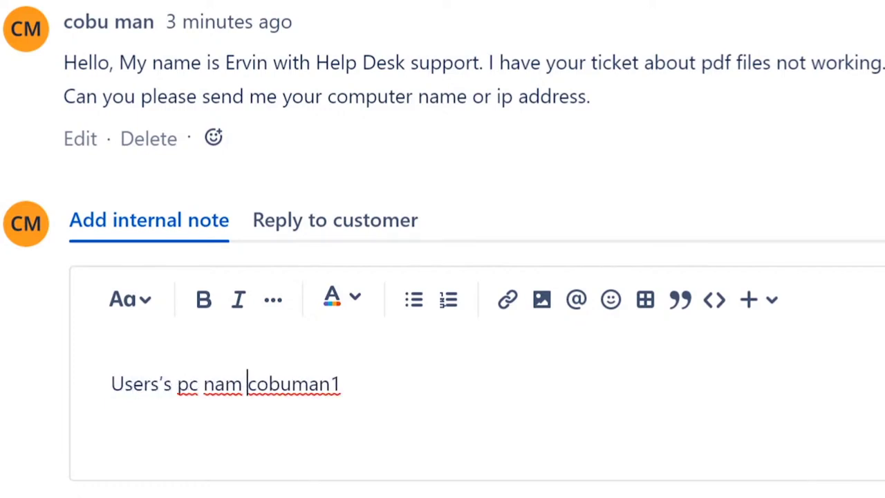
key("BackSpace")
type("e is")
left_click(370, 384)
type(".")
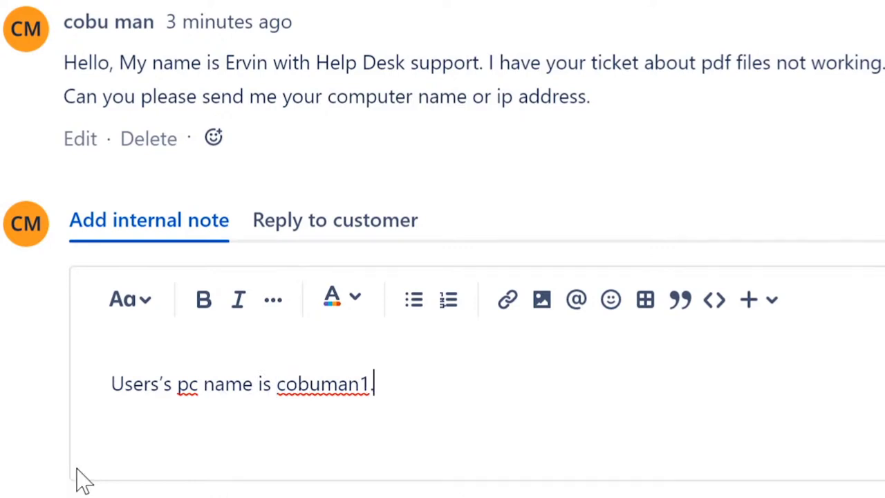
left_click(83, 492)
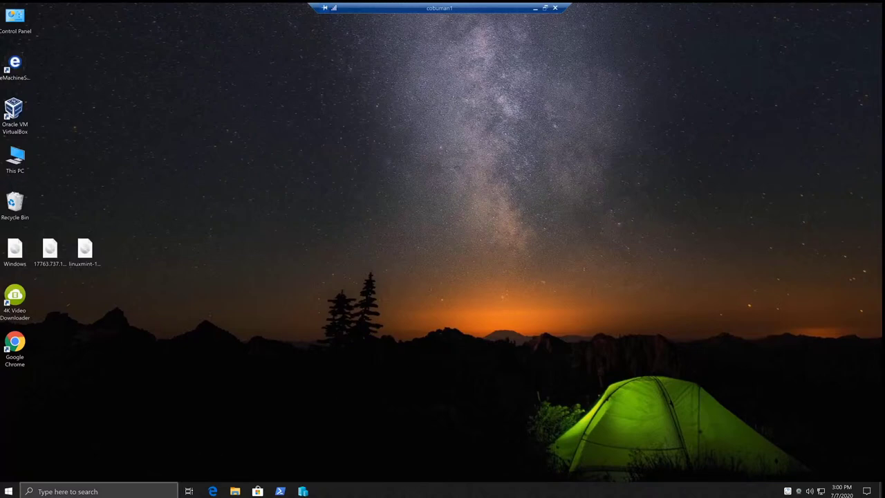
Step: Search the remote PC for 'adobe' and check the installed apps list
left_click(83, 491)
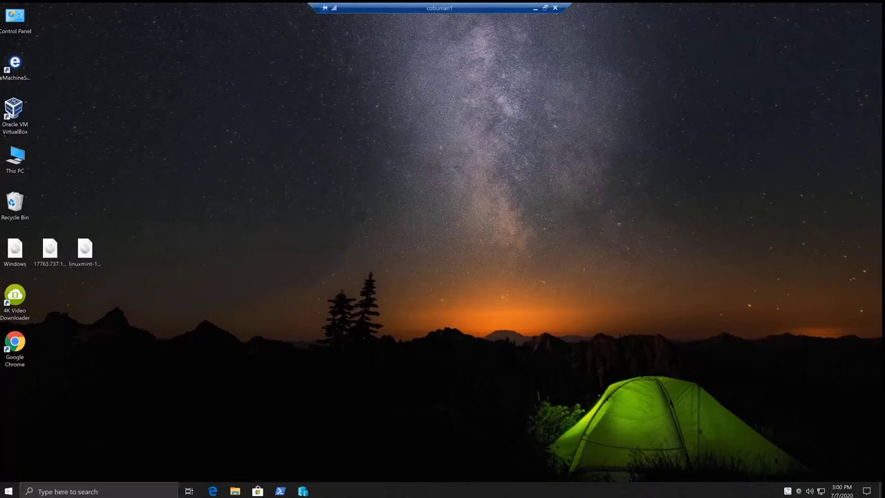
type("adobe")
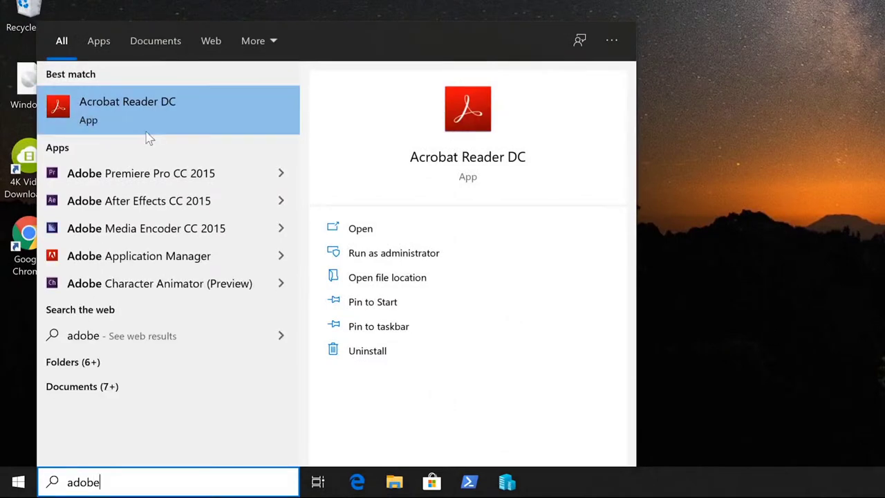
left_click(16, 480)
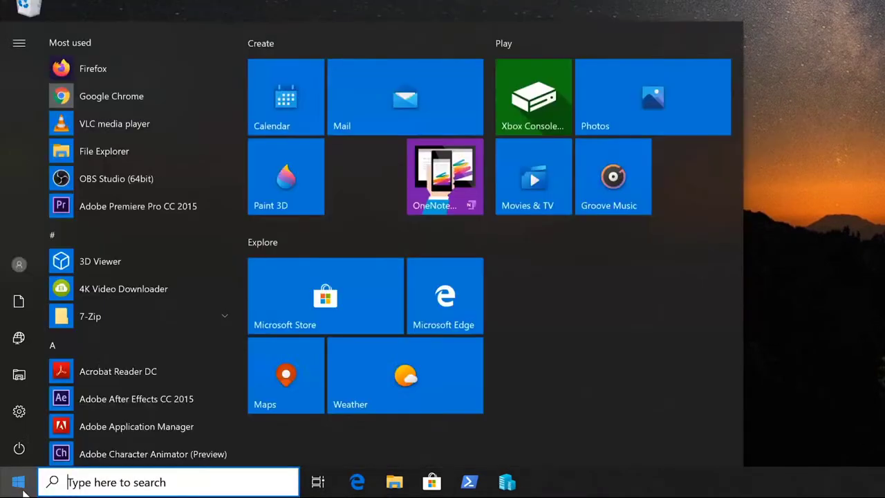
key("Escape")
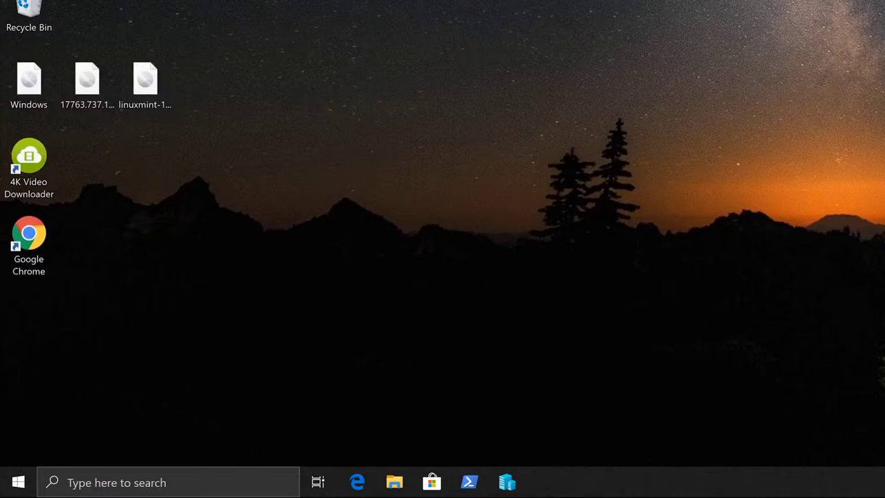
Step: Search 'file asso' and open Choose a default app for each type of file
left_click(228, 481)
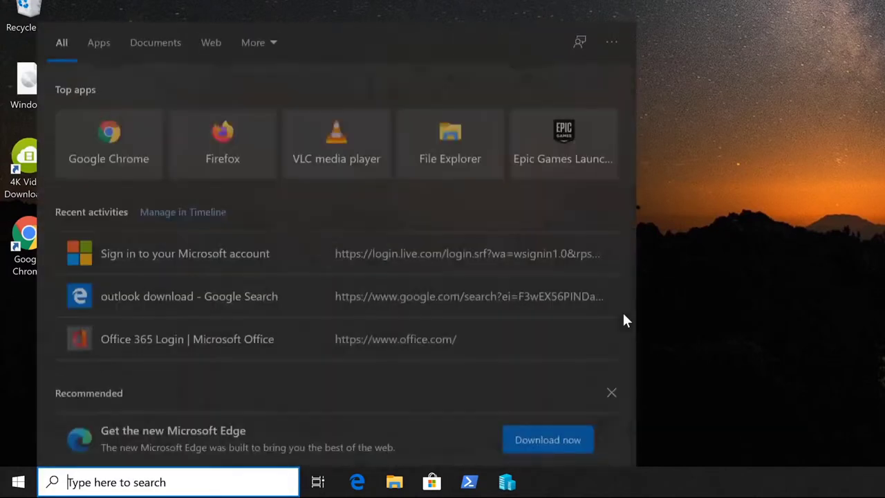
type("file")
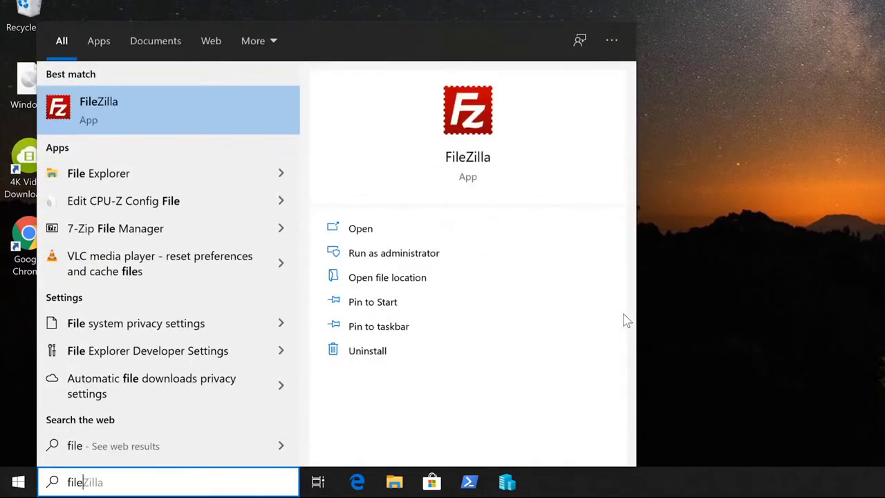
type(" asso")
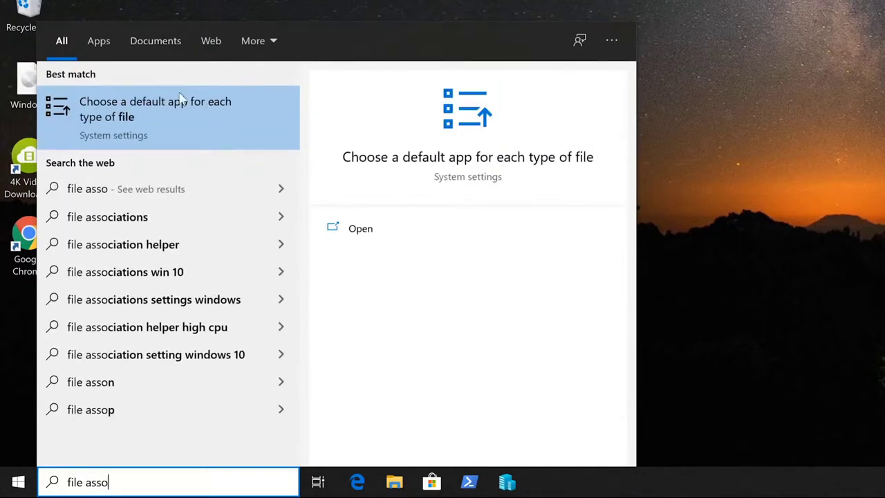
left_click(171, 119)
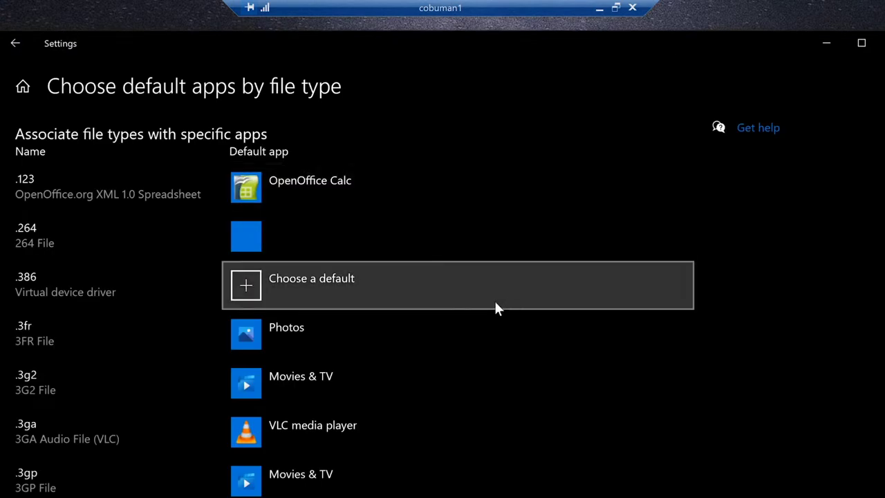
Step: Move Settings right and scroll the file-type list down to .pdf, currently Microsoft Edge
scroll(495, 308, "down", 10)
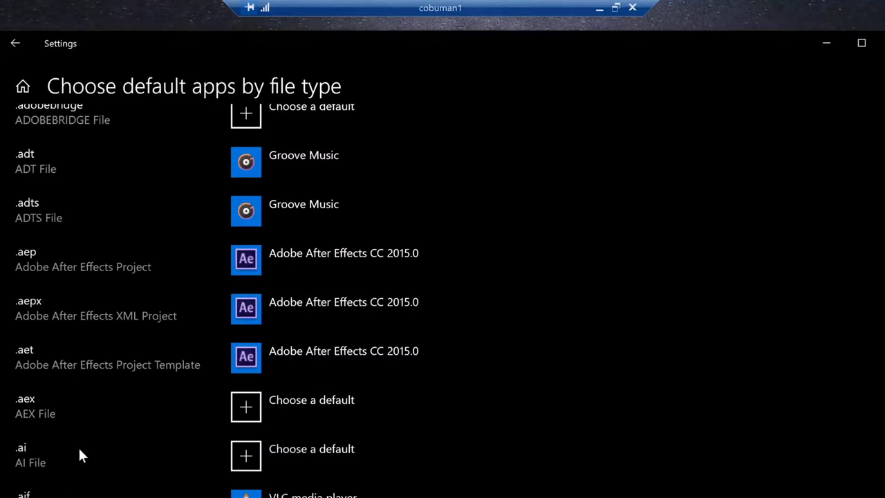
left_click_drag(371, 45, 500, 36)
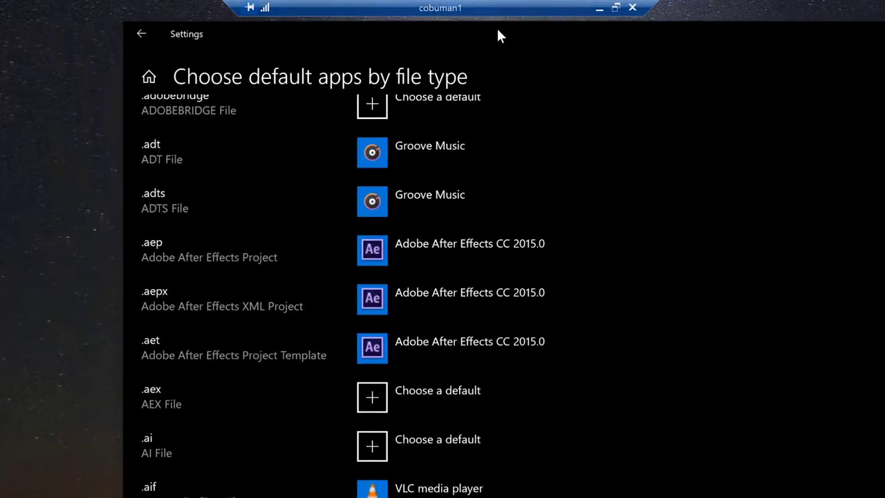
scroll(208, 397, "down", 15)
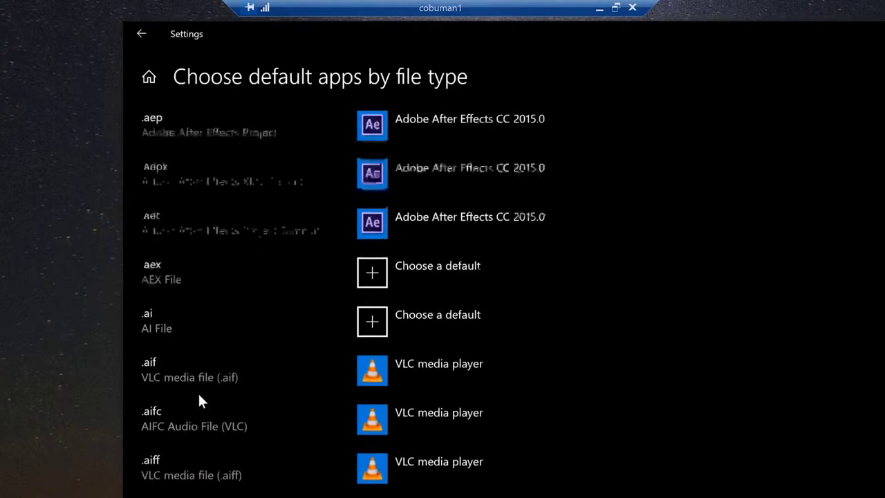
scroll(195, 398, "down", 20)
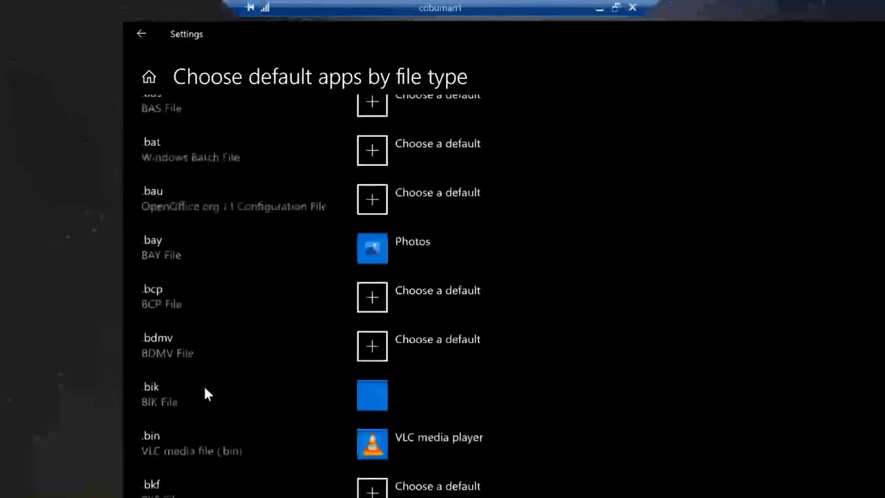
scroll(205, 390, "down", 20)
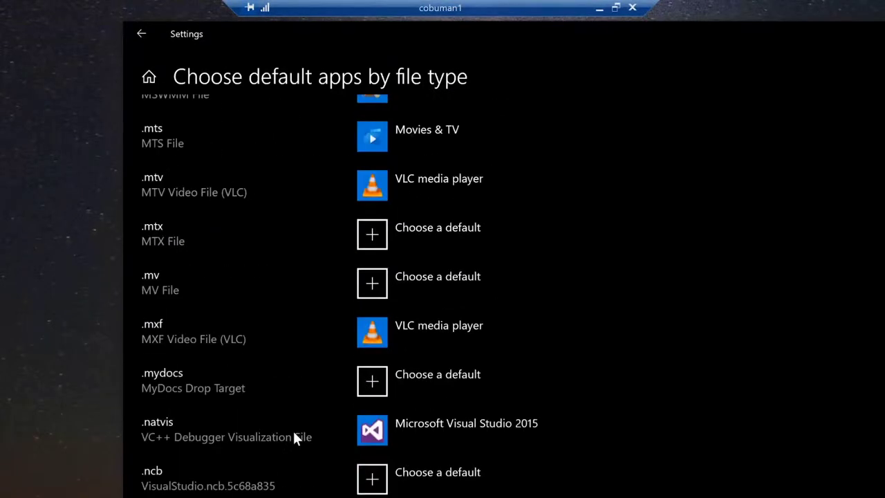
scroll(293, 438, "down", 15)
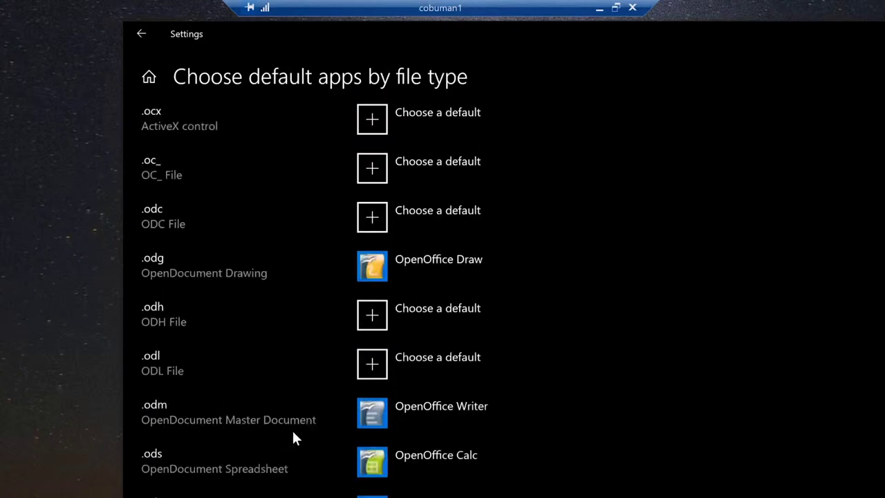
scroll(293, 438, "down", 15)
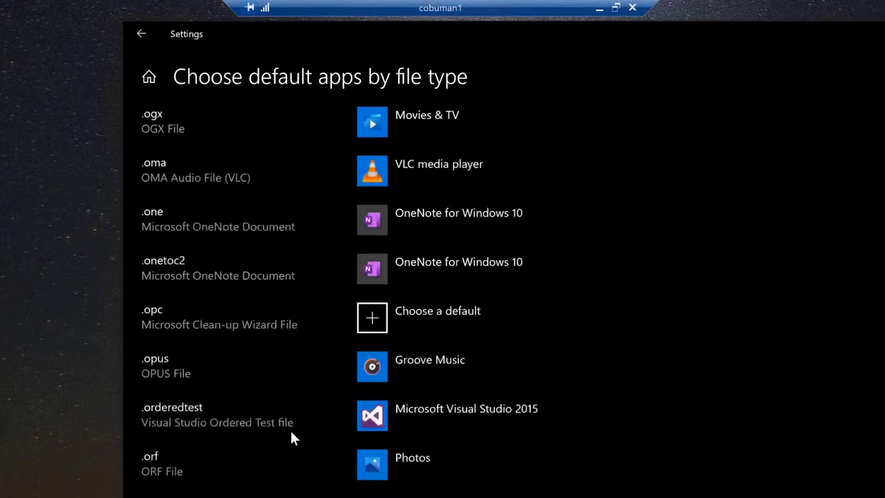
scroll(292, 437, "down", 6)
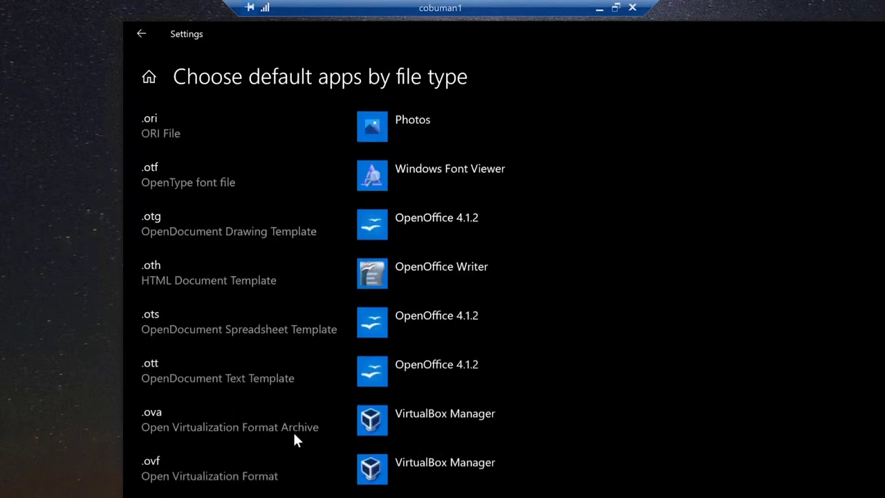
scroll(293, 439, "down", 9)
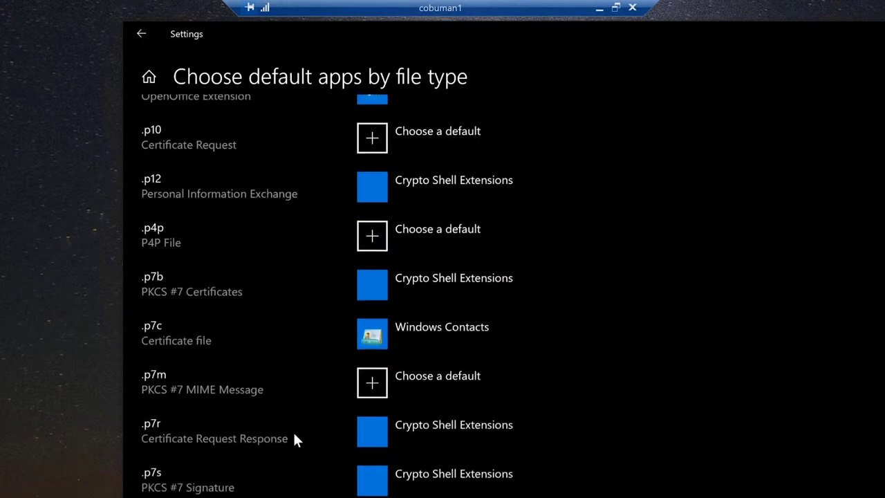
scroll(294, 436, "down", 4)
scroll(253, 469, "down", 2)
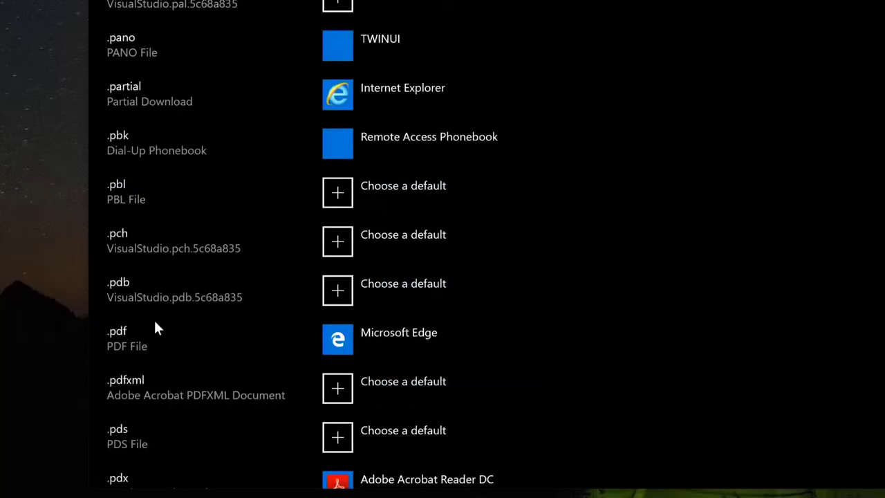
scroll(157, 318, "down", 2)
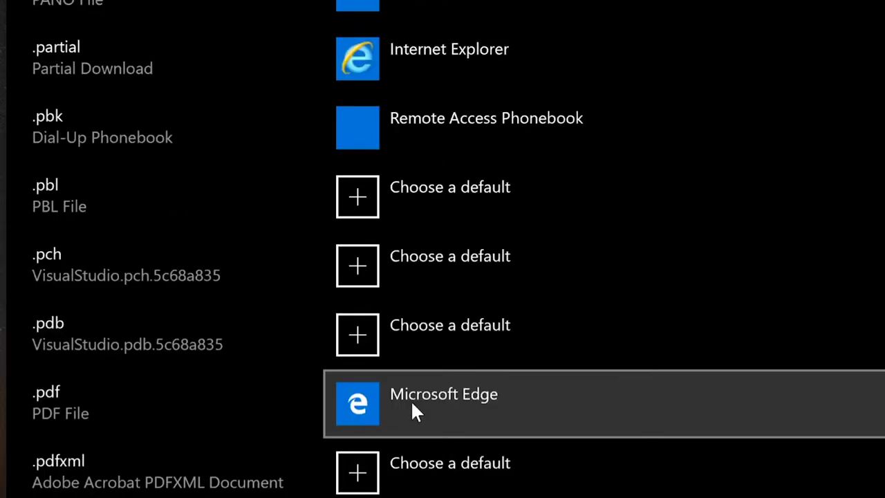
Step: Switch the .pdf default from Microsoft Edge to Adobe Acrobat Reader DC and close Settings
left_click(443, 412)
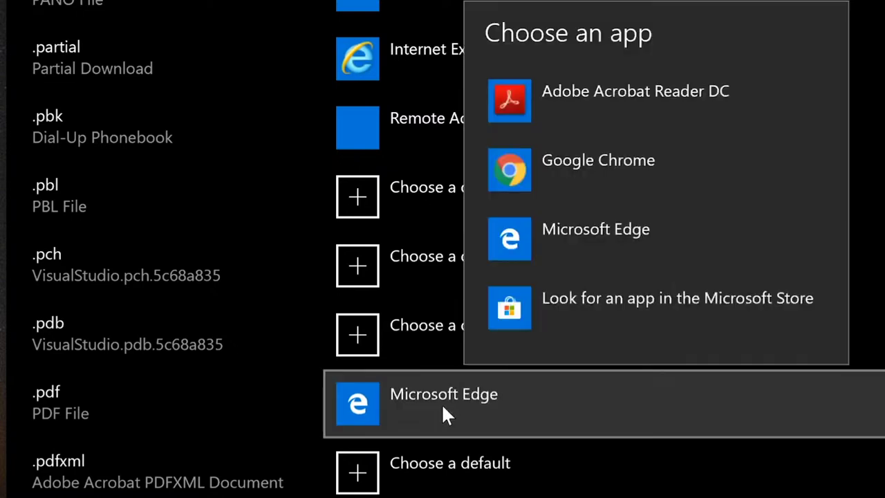
left_click(626, 96)
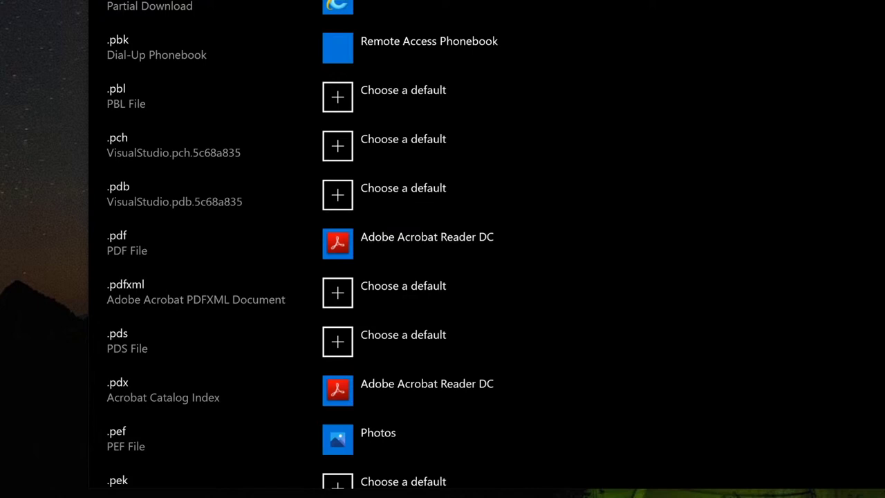
key("alt+F4")
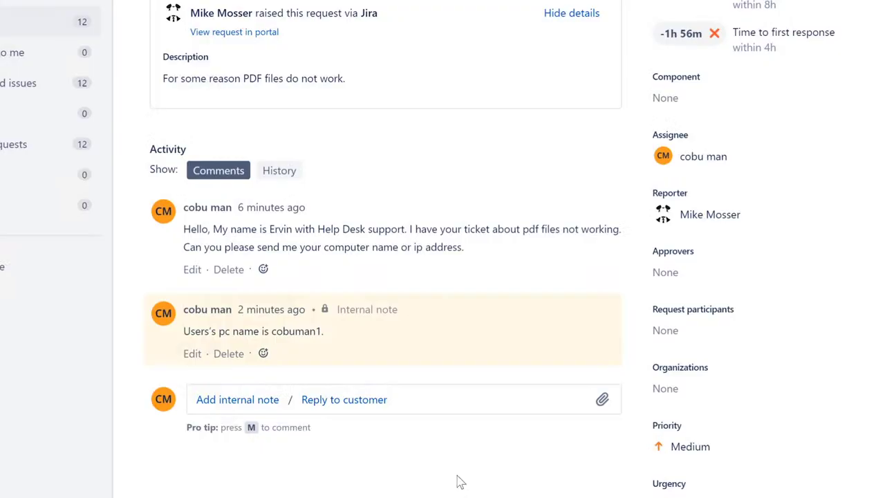
Step: Start an internal note reading 'Changed file association', correcting the misspelling via spellcheck
left_click(248, 403)
left_click(413, 473)
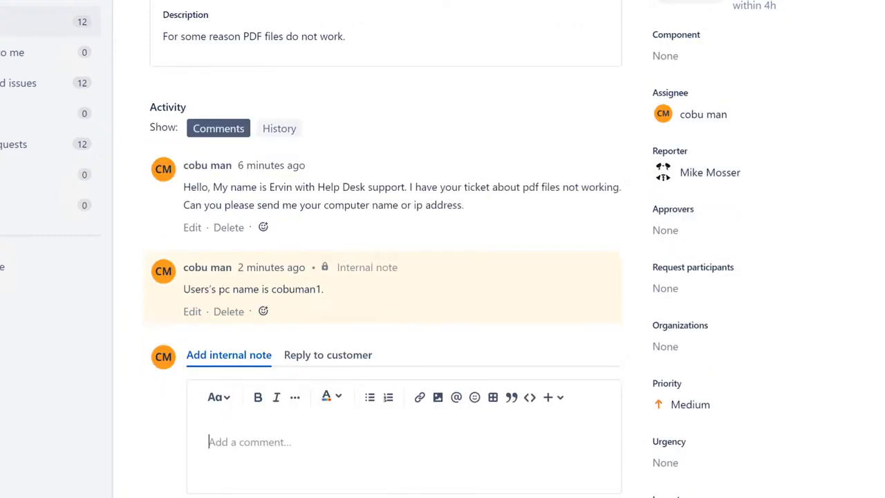
type("Changed ff")
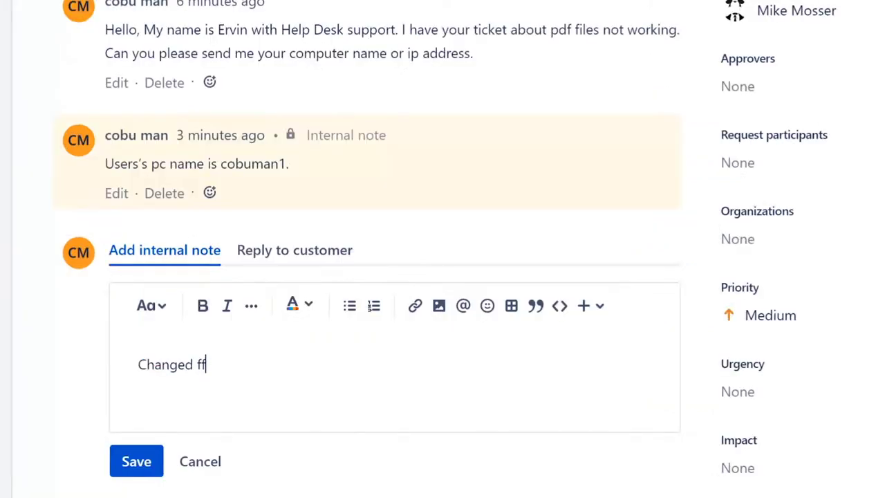
key("BackSpace")
type("ile associ")
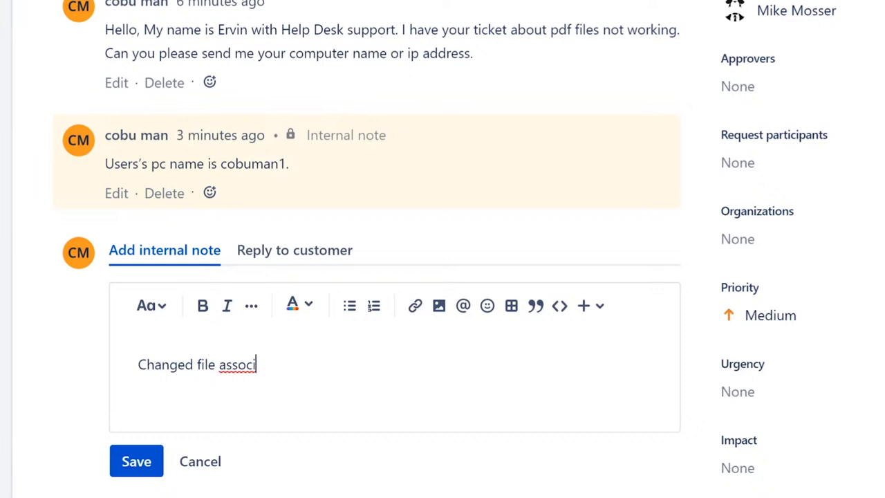
type("taion")
right_click(269, 364)
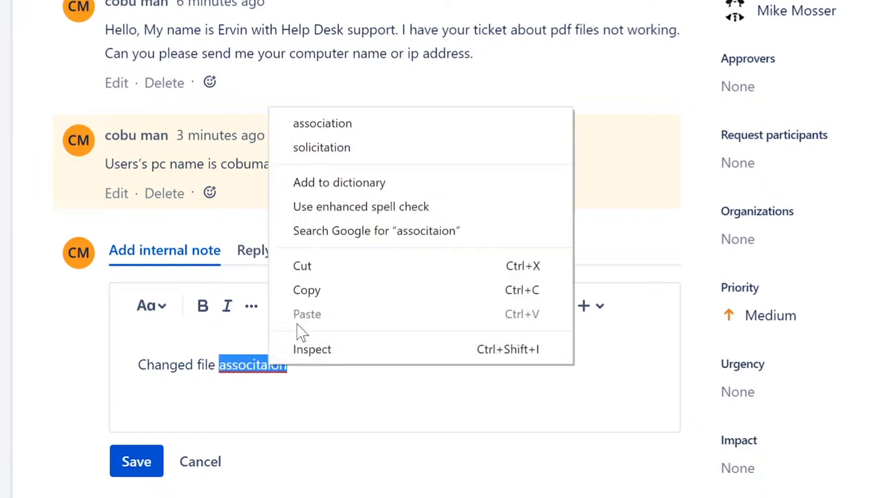
left_click(358, 113)
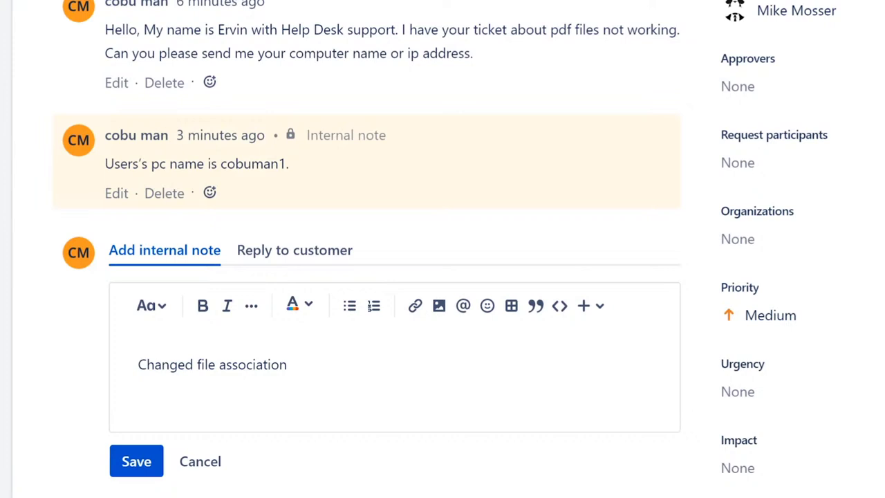
Step: Finish the note with 'to resolve .pdf issues.', sign it with the agent's name, and save
type("to allow pdf")
key("BackSpace")
key("BackSpace")
key("BackSpace")
key("BackSpace")
key("BackSpace")
type("resolve .pdf issue")
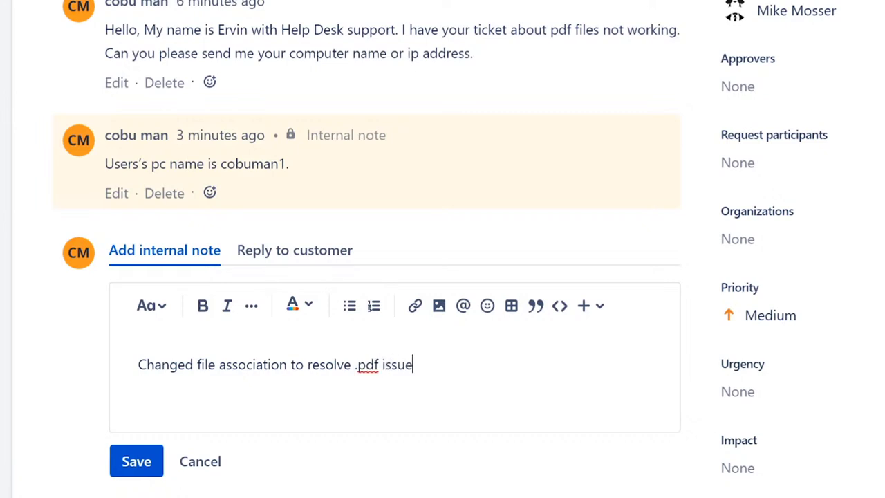
type("s. Ervin")
left_click(136, 462)
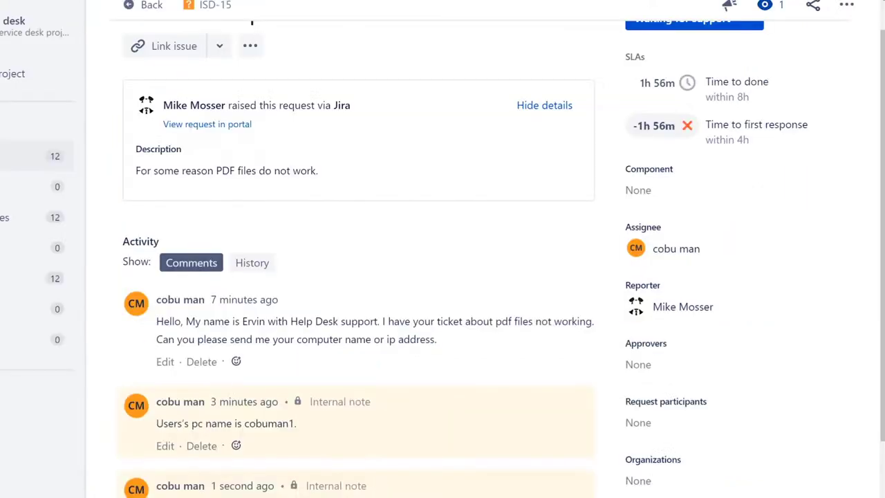
Step: Change ISD-15's status from Waiting for support to Completed
scroll(786, 187, "up", 1)
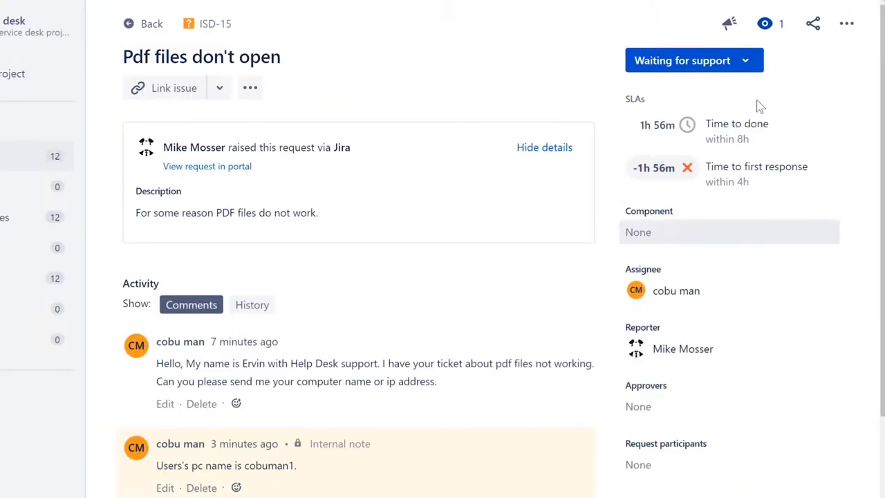
left_click(709, 69)
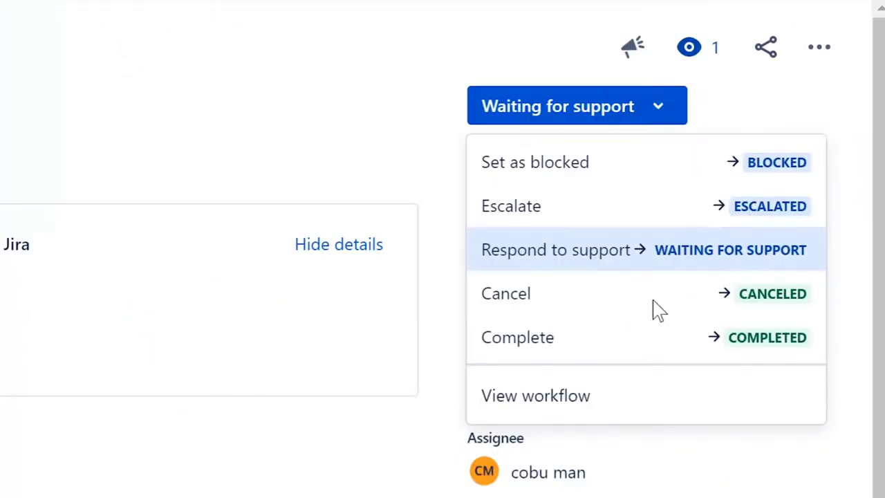
left_click(660, 332)
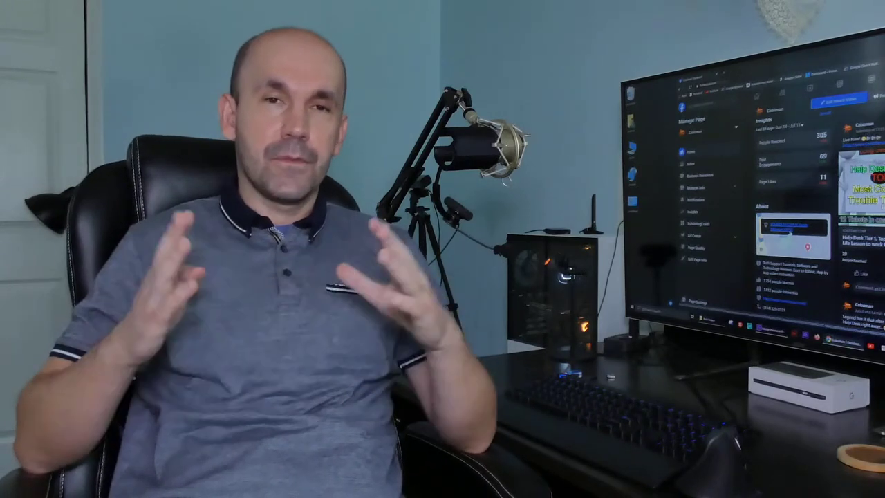
Step: Search the channel's videos for 'Networking' and browse the results
scroll(587, 272, "down", 2)
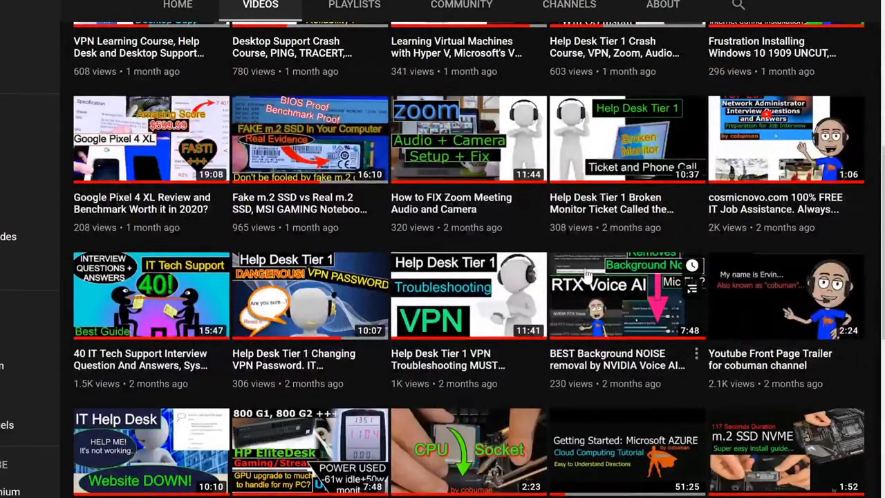
scroll(587, 274, "up", 8)
scroll(585, 275, "down", 3)
scroll(586, 275, "up", 5)
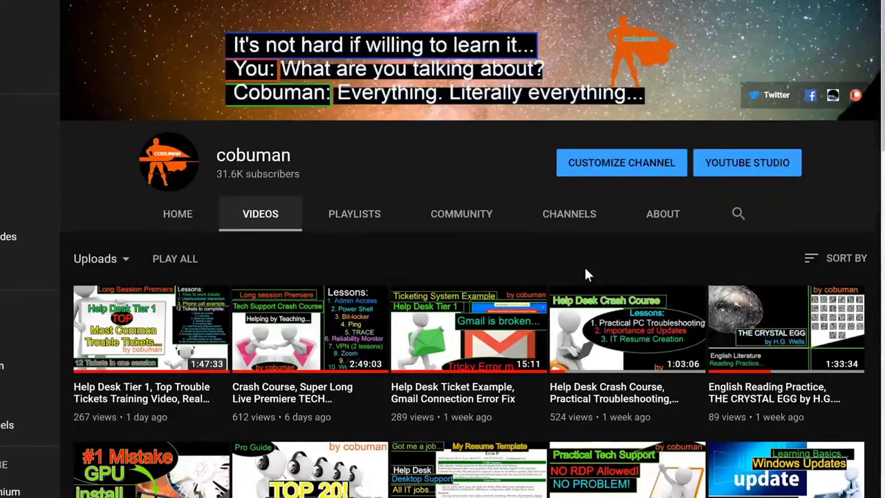
mouse_move(492, 331)
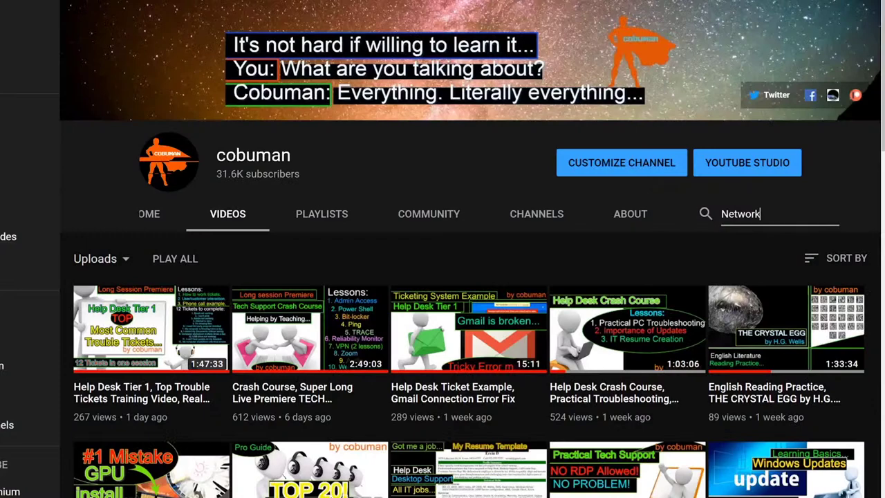
type("ing")
key("Return")
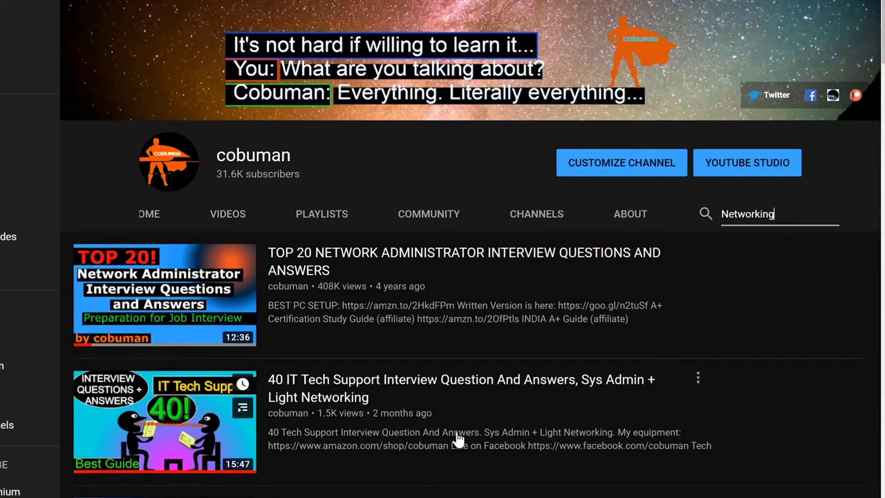
scroll(457, 439, "down", 1)
scroll(456, 439, "down", 3)
scroll(455, 428, "up", 4)
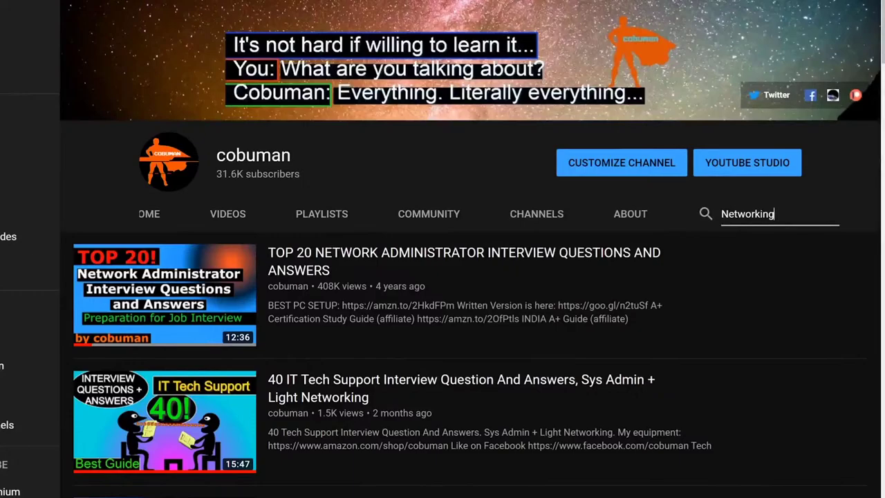